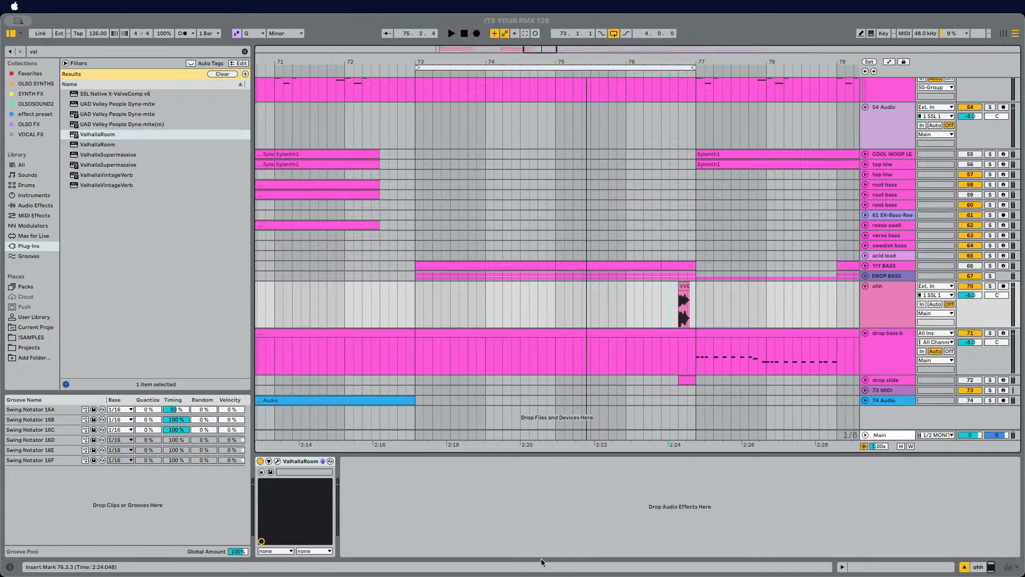
Step: Expand the DROP BASS group and play the drop from bar 73
key(space)
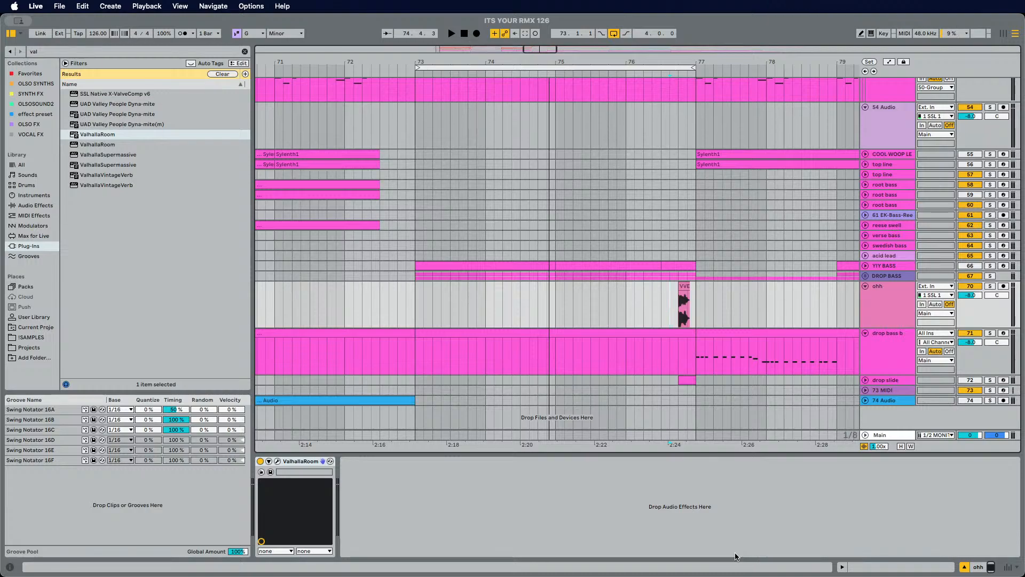
click(864, 276)
click(879, 281)
scroll(401, 321, down, 2)
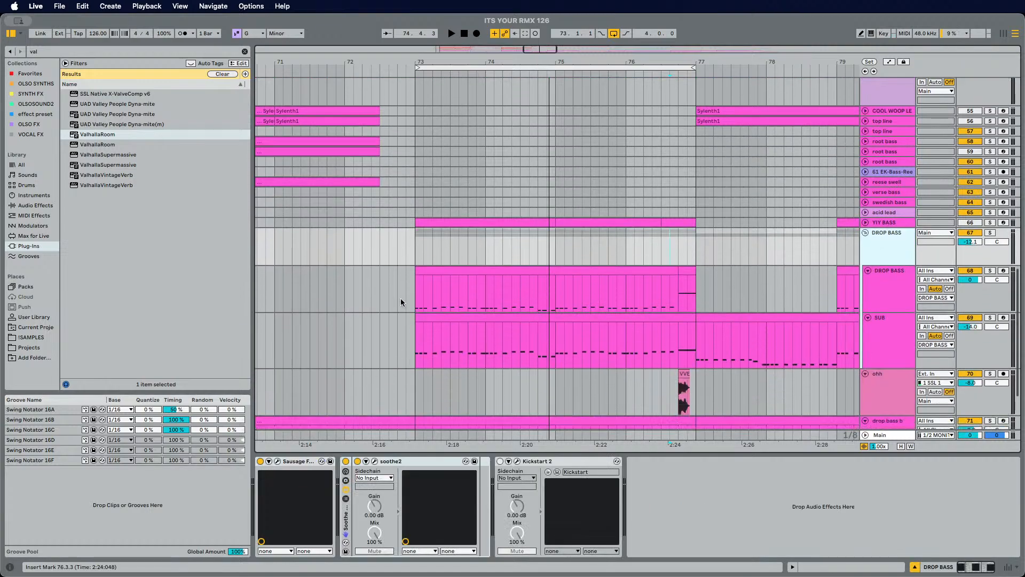
click(414, 294)
key(space)
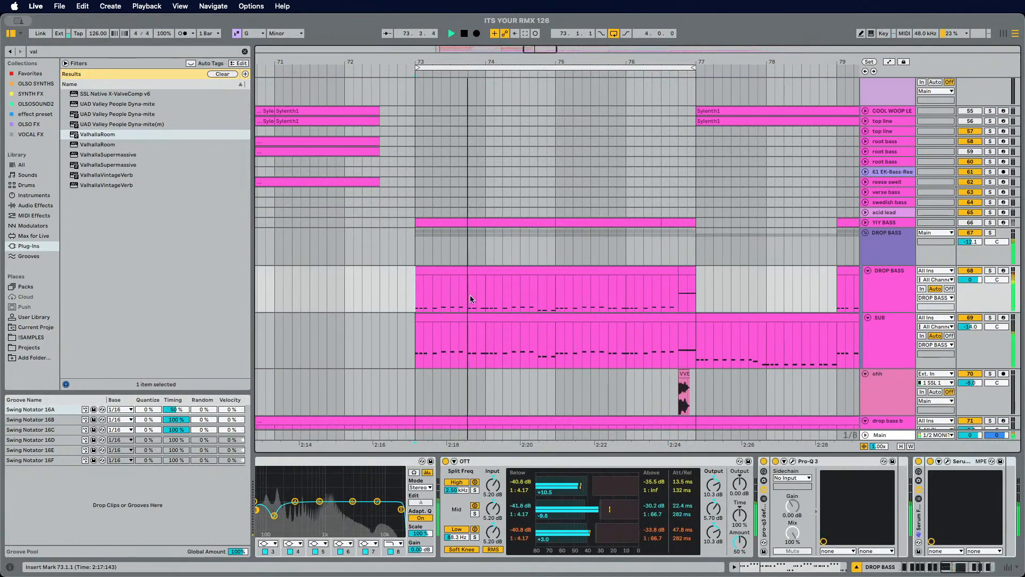
Step: Raise the SUB track's volume to -7.0 dB
scroll(464, 299, down, 2)
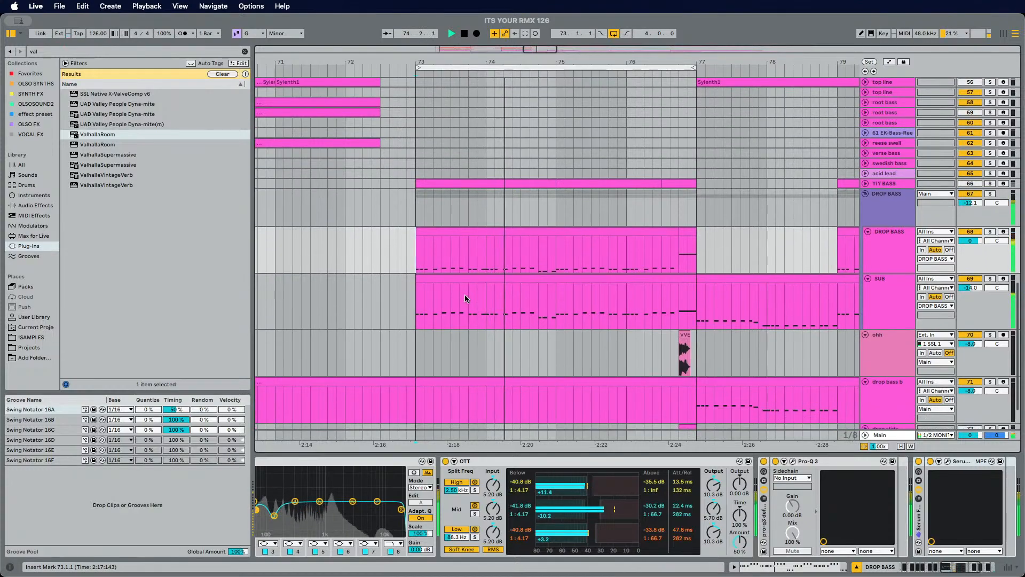
click(887, 297)
drag(976, 291, 976, 277)
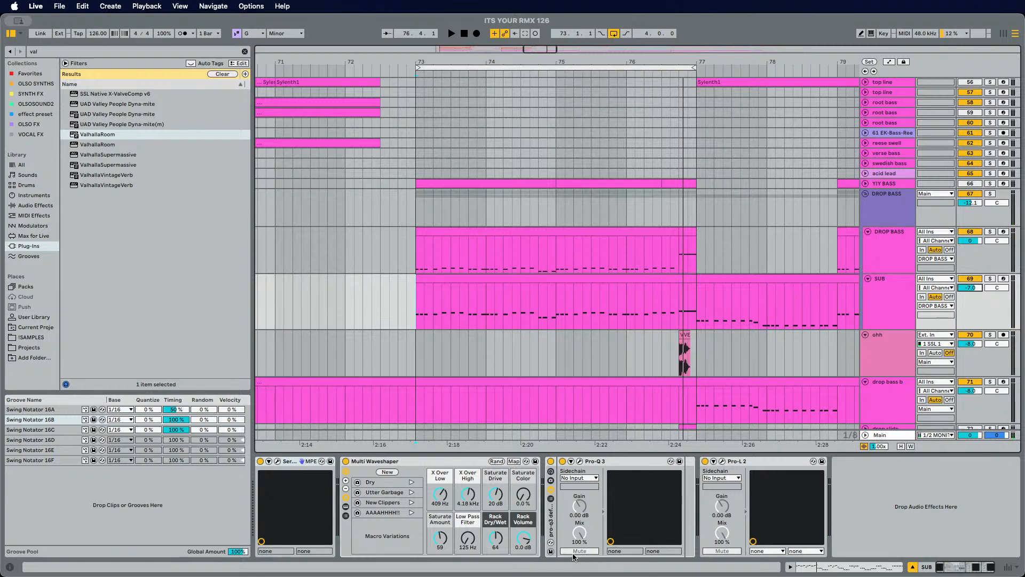
Step: Select the ohh track and audition it soloed from bar 73, then unsolo it
click(897, 375)
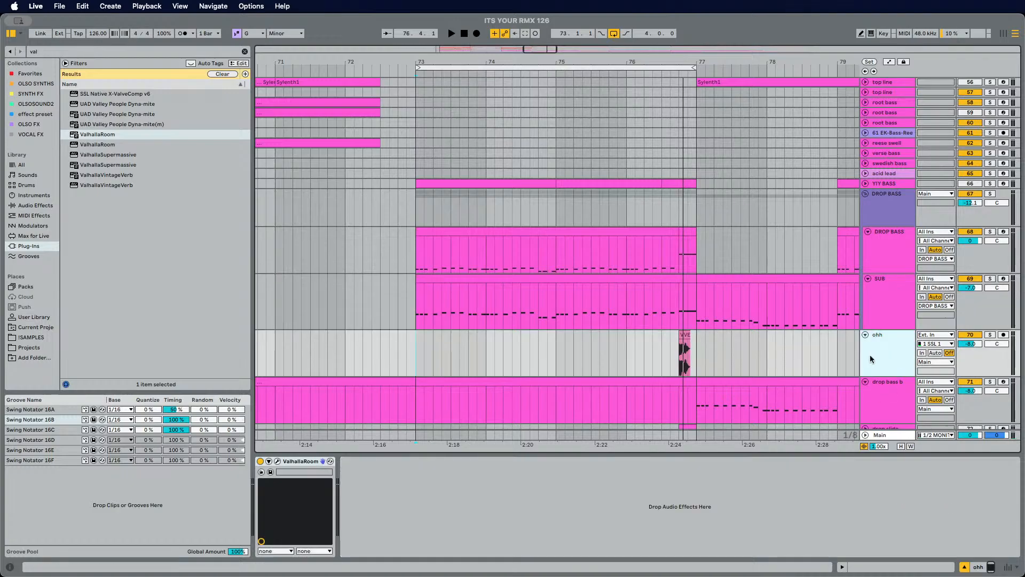
scroll(647, 352, up, 10)
scroll(651, 337, down, 15)
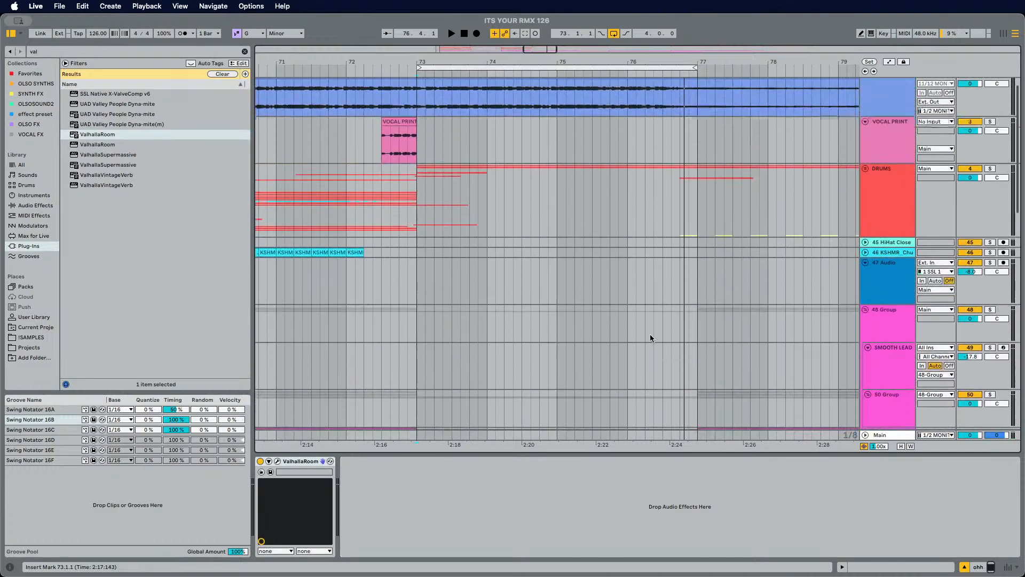
key(space)
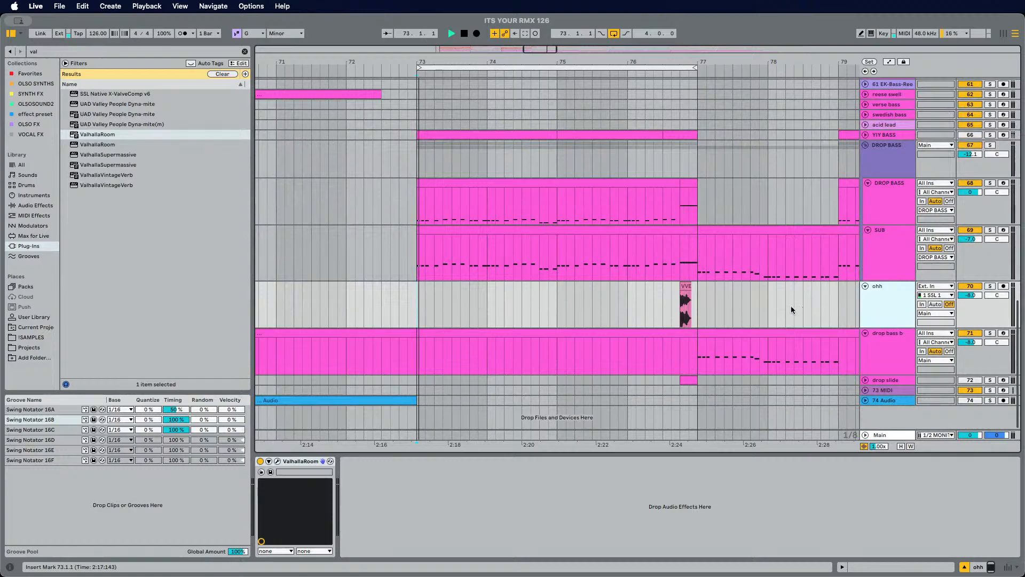
key(space)
click(672, 304)
key(s)
key(space)
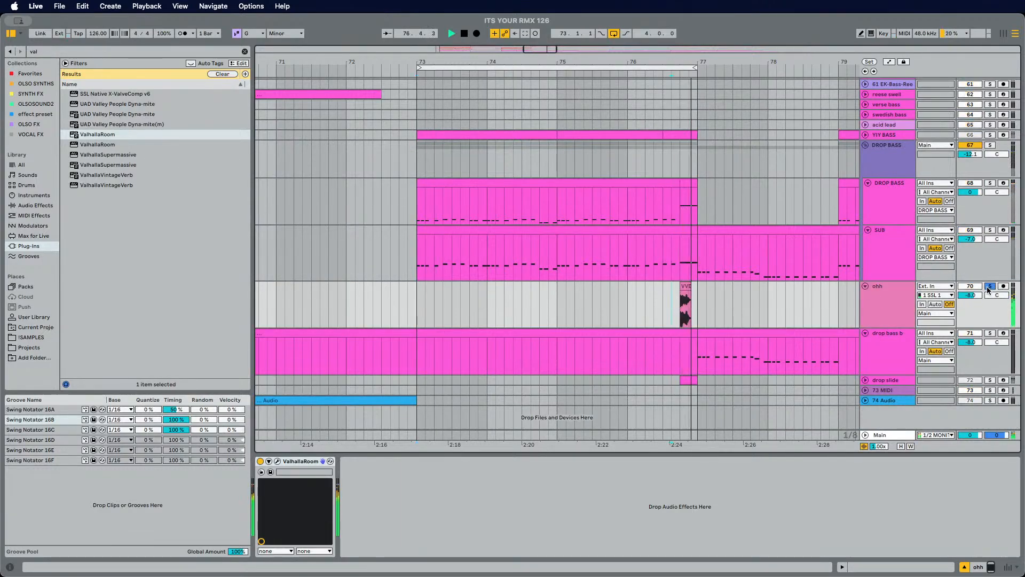
key(space)
key(s)
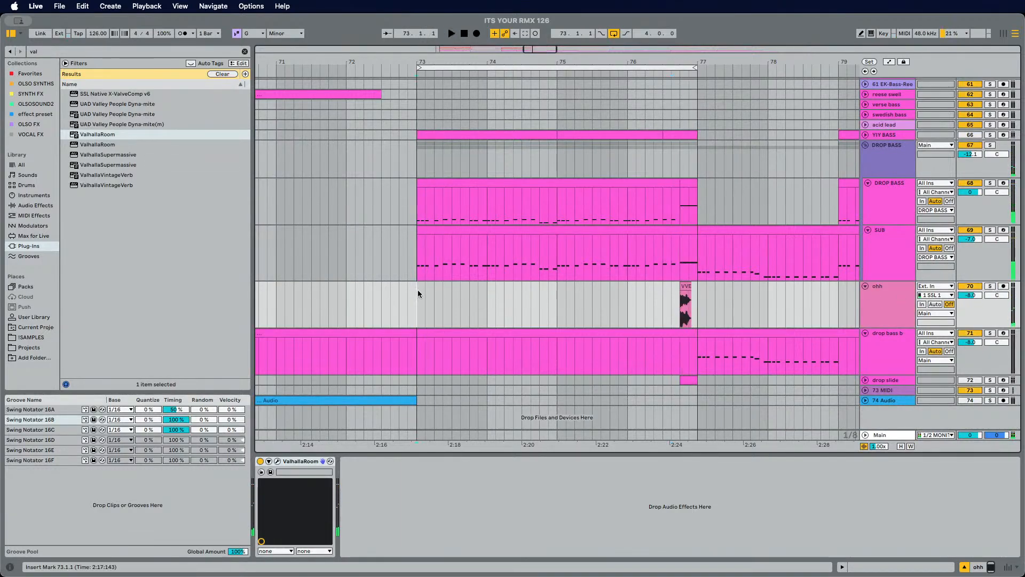
Step: Move the ohh track into the DRUMS group
scroll(689, 295, up, 2)
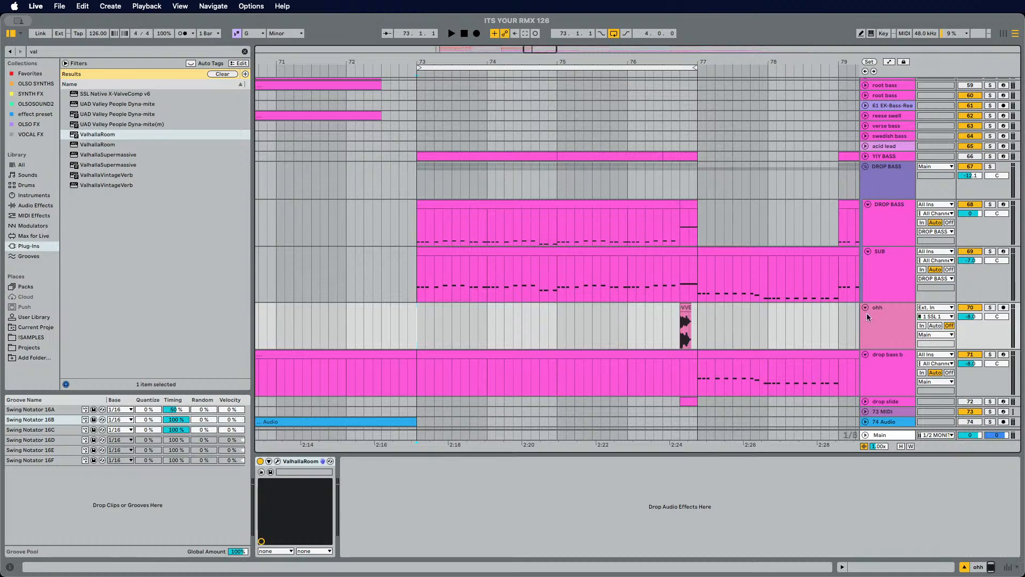
drag(887, 323, 886, 223)
drag(865, 171, 865, 171)
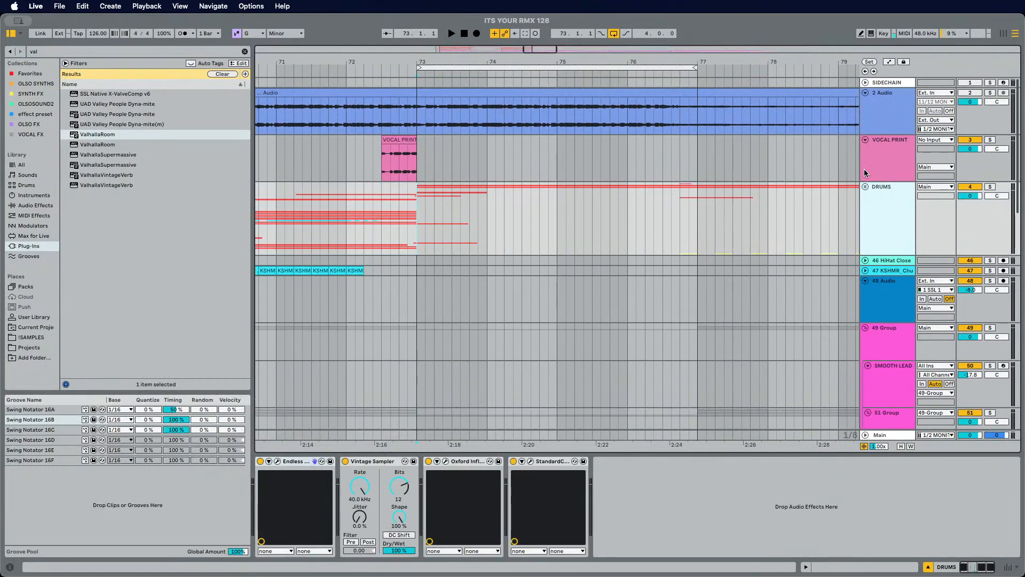
click(865, 172)
scroll(631, 267, down, 3)
click(865, 104)
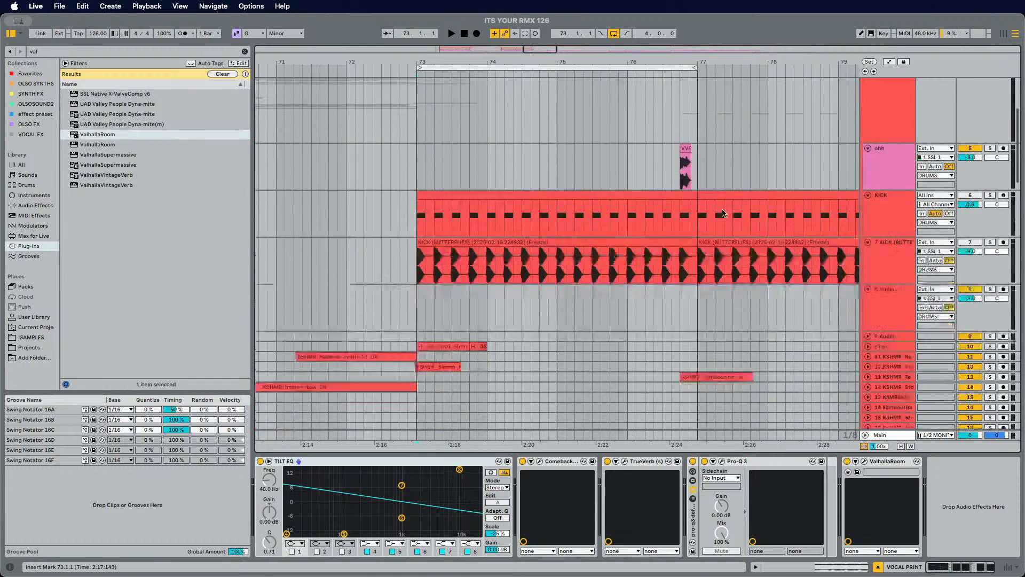
Step: Reposition the ohh track inside the DRUMS group below the KSHMR tambourine track
scroll(869, 203, down, 2)
scroll(869, 203, up, 3)
click(874, 218)
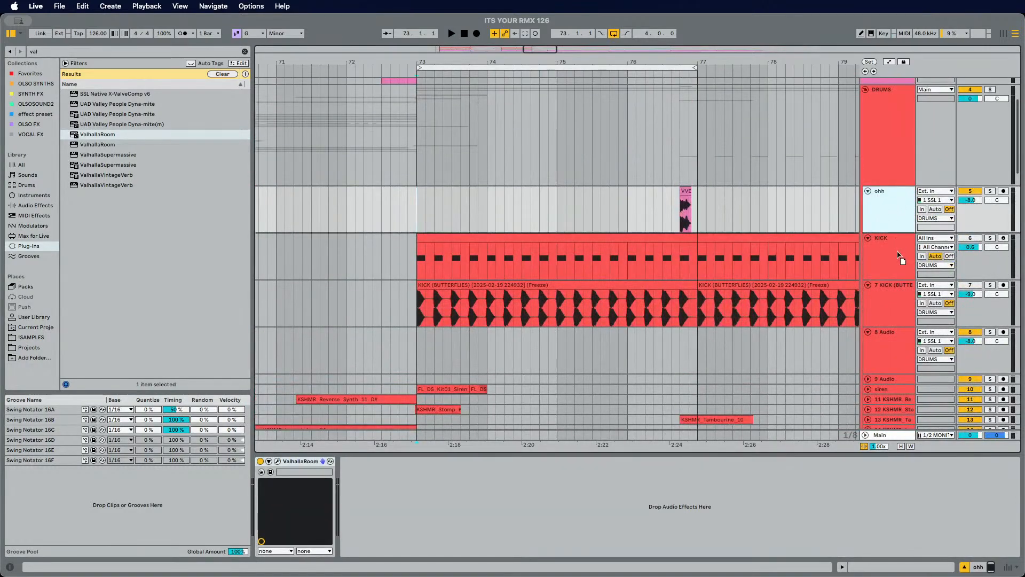
scroll(889, 425, down, 1)
scroll(889, 424, down, 4)
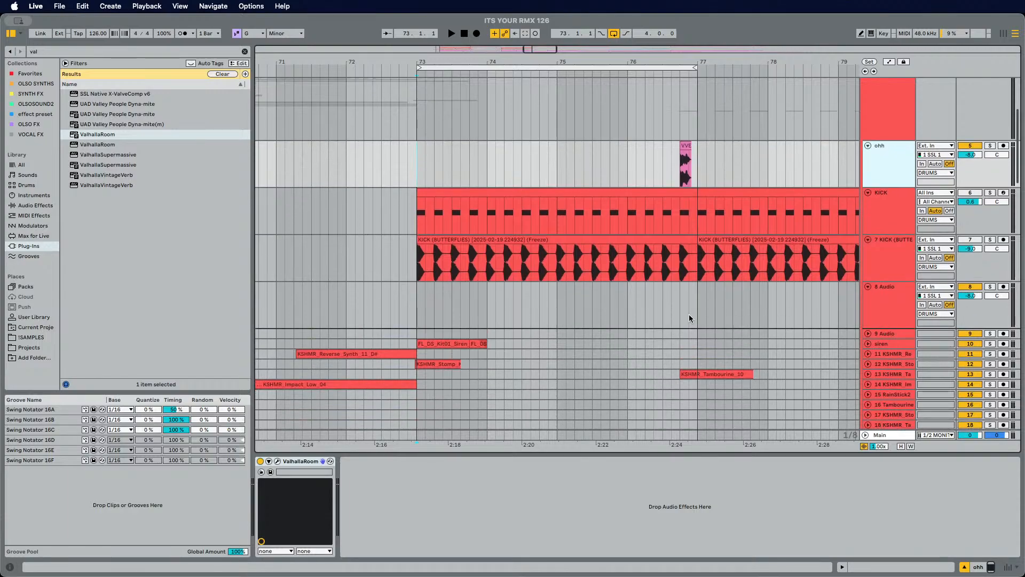
drag(688, 318, 688, 318)
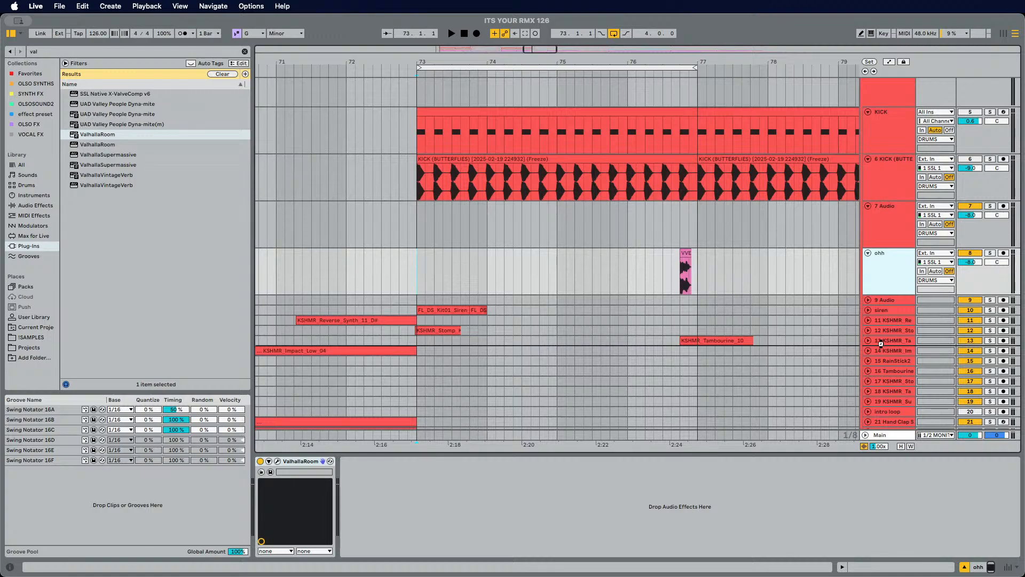
drag(636, 297, 655, 294)
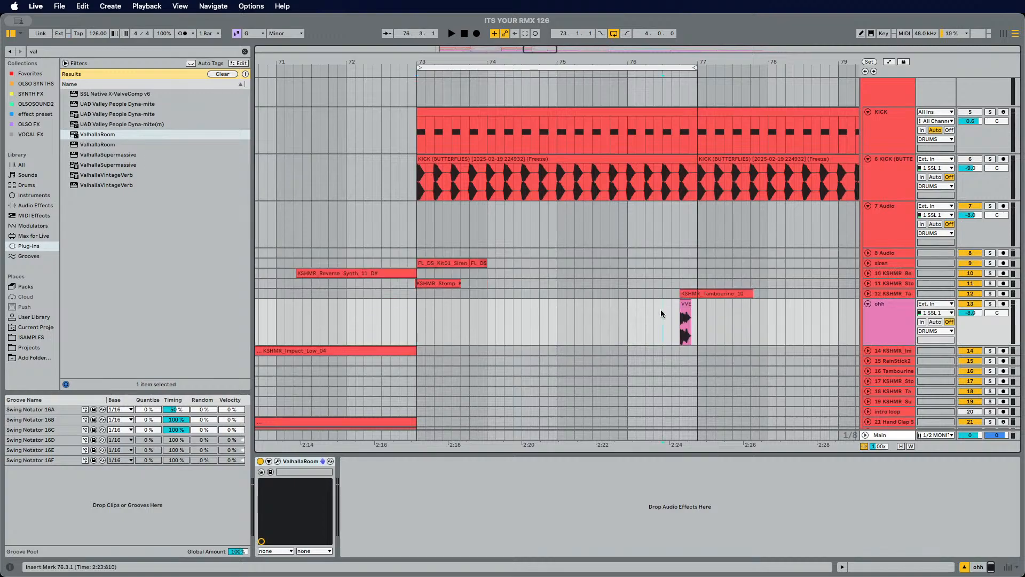
Step: Recolor the ohh track red to match the drums
click(662, 309)
right_click(890, 316)
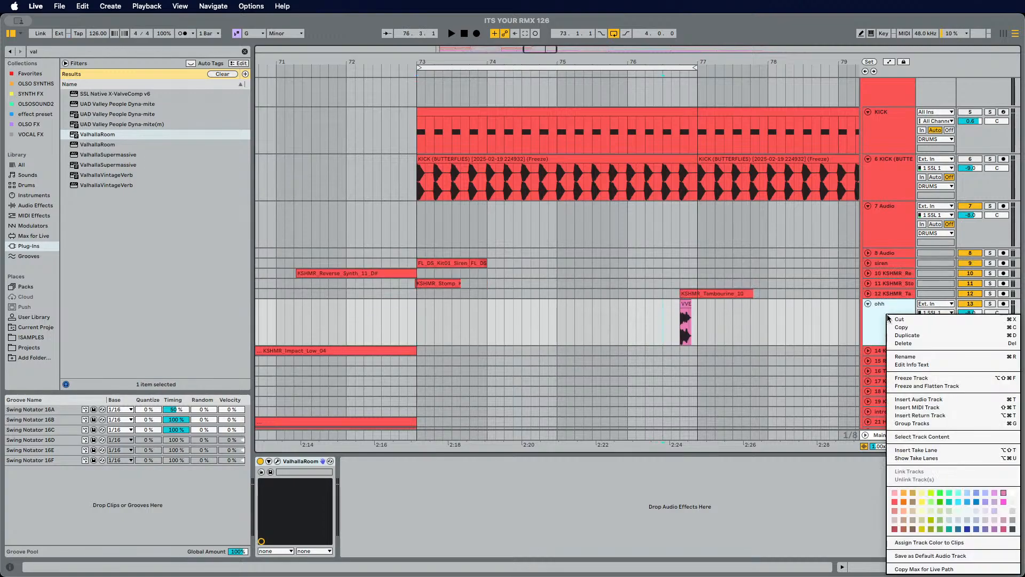
click(895, 502)
right_click(888, 320)
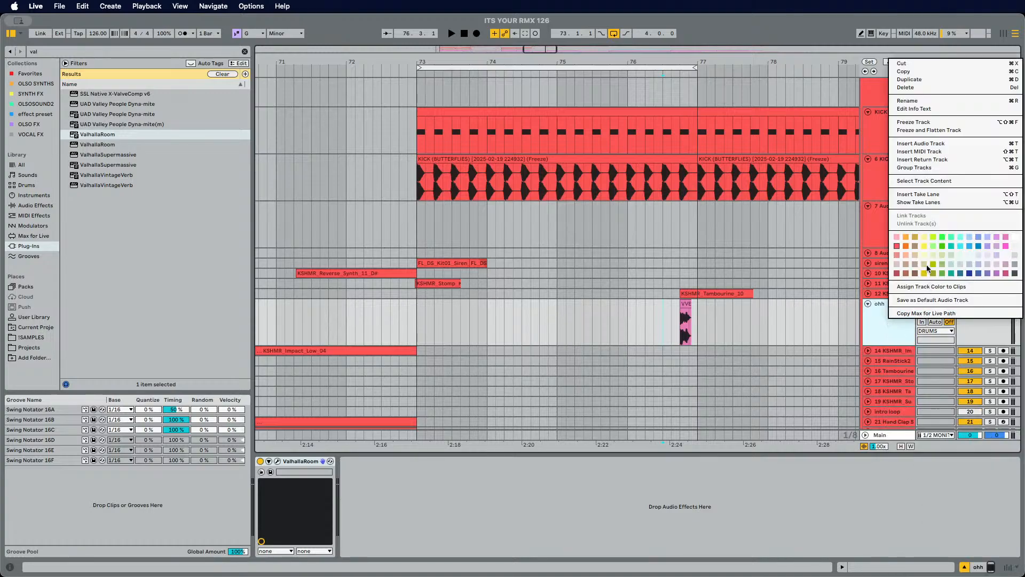
click(922, 287)
Step: Play back the section and lower the ohh track's volume to -13.9 dB
key(space)
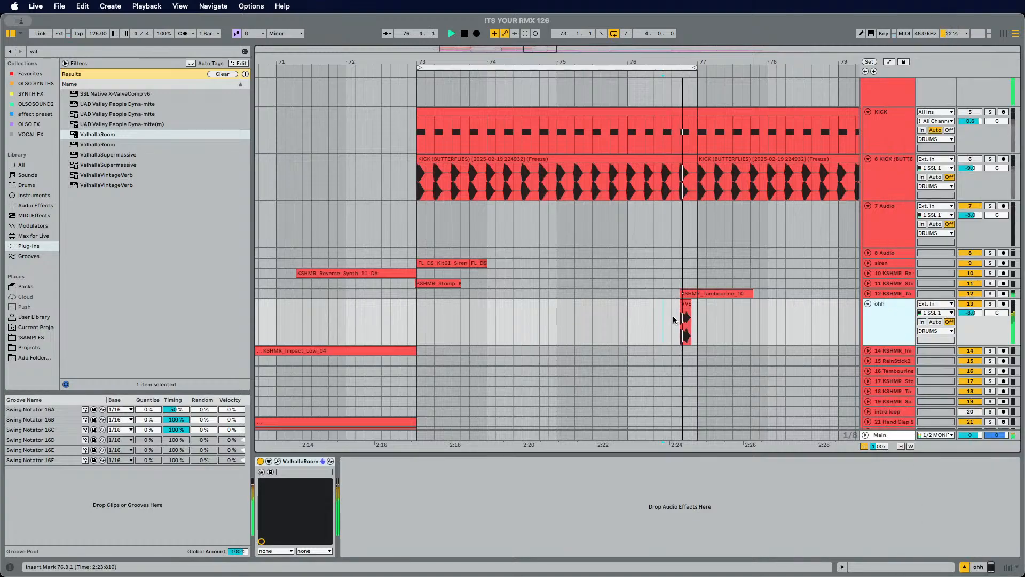
scroll(817, 316, up, 3)
scroll(817, 320, up, 5)
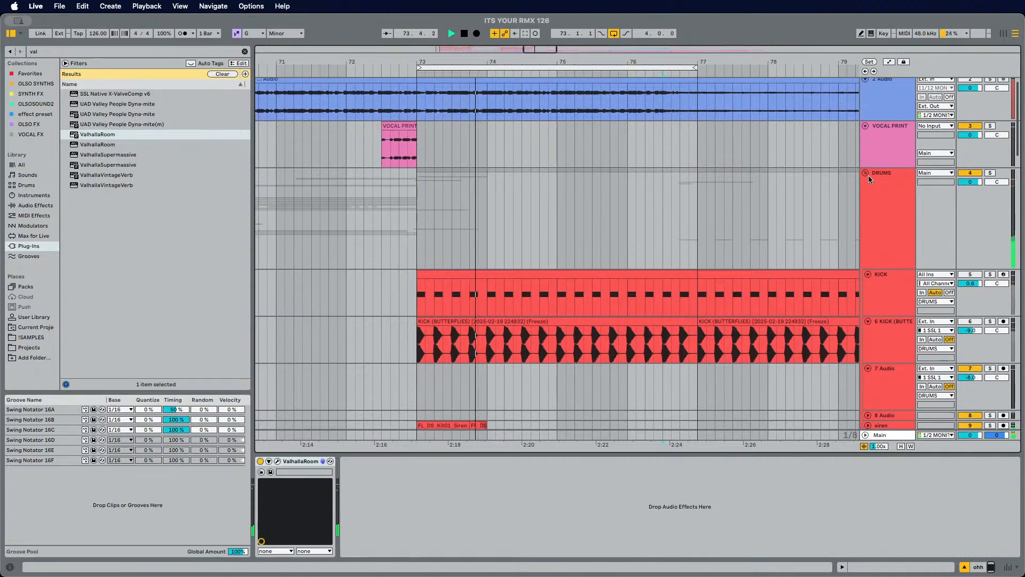
click(865, 174)
click(865, 174)
scroll(880, 230, down, 11)
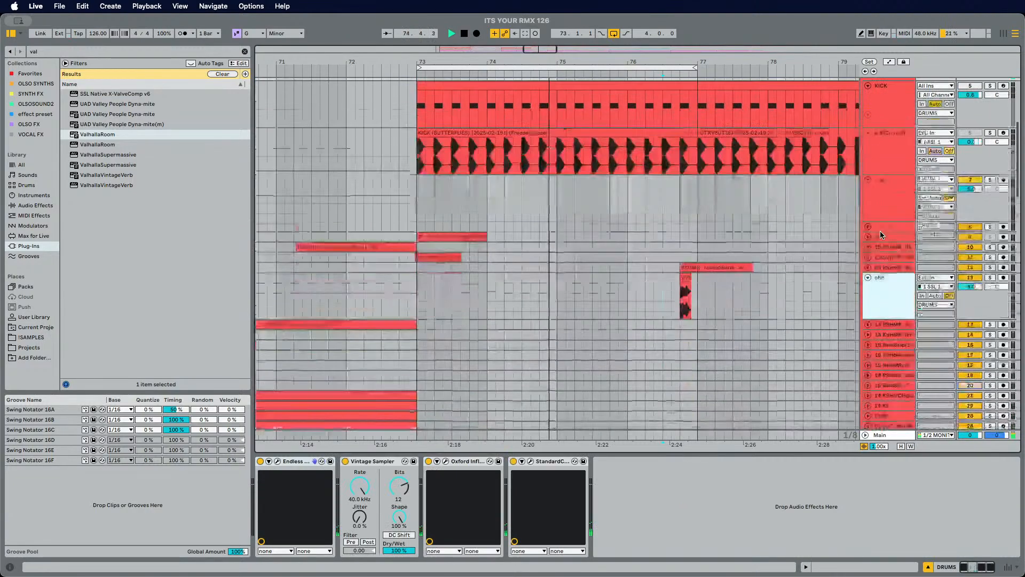
drag(997, 225, 970, 238)
double_click(997, 226)
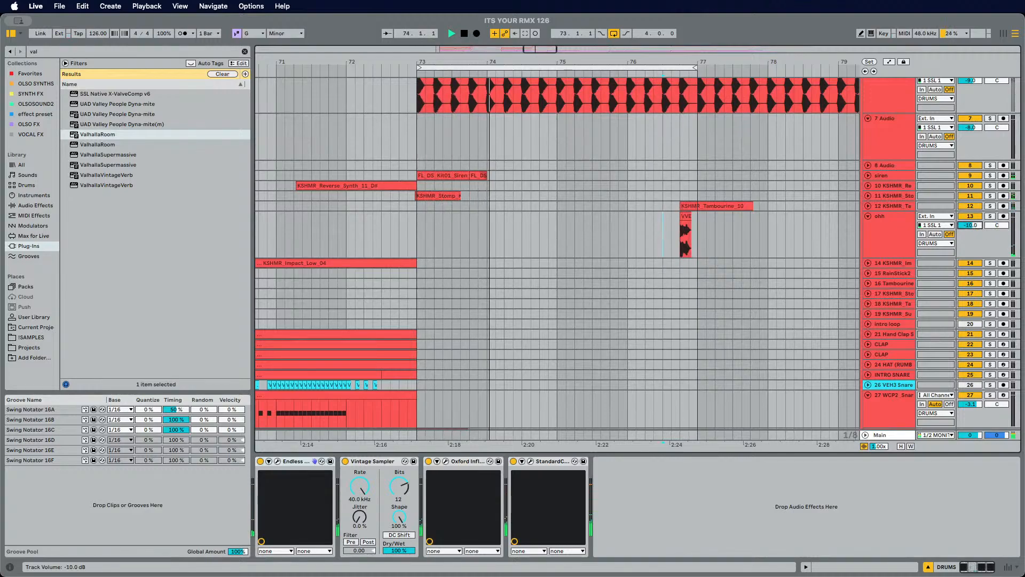
click(653, 233)
drag(970, 225, 970, 235)
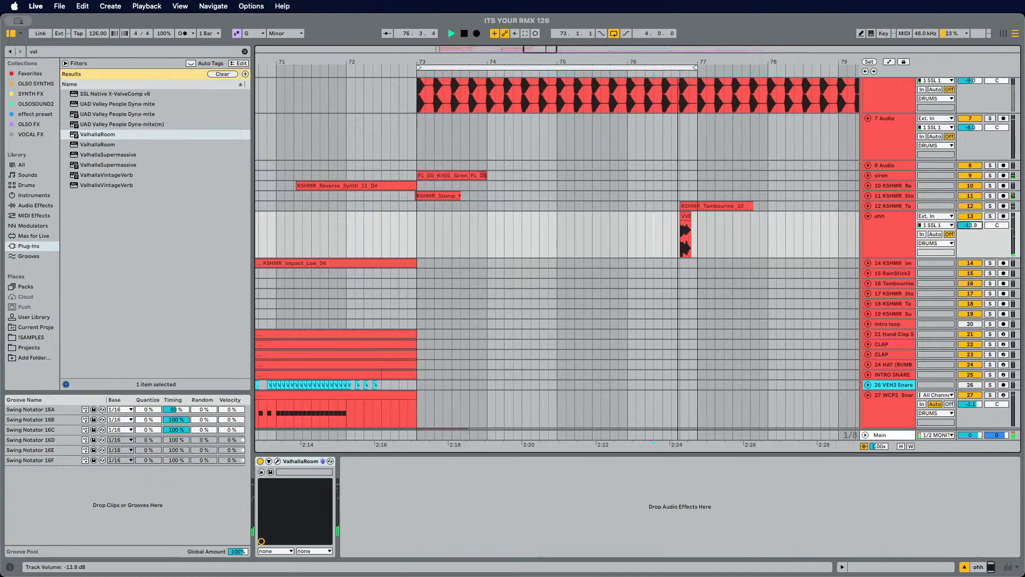
Step: Collapse the ohh track's lane
click(868, 216)
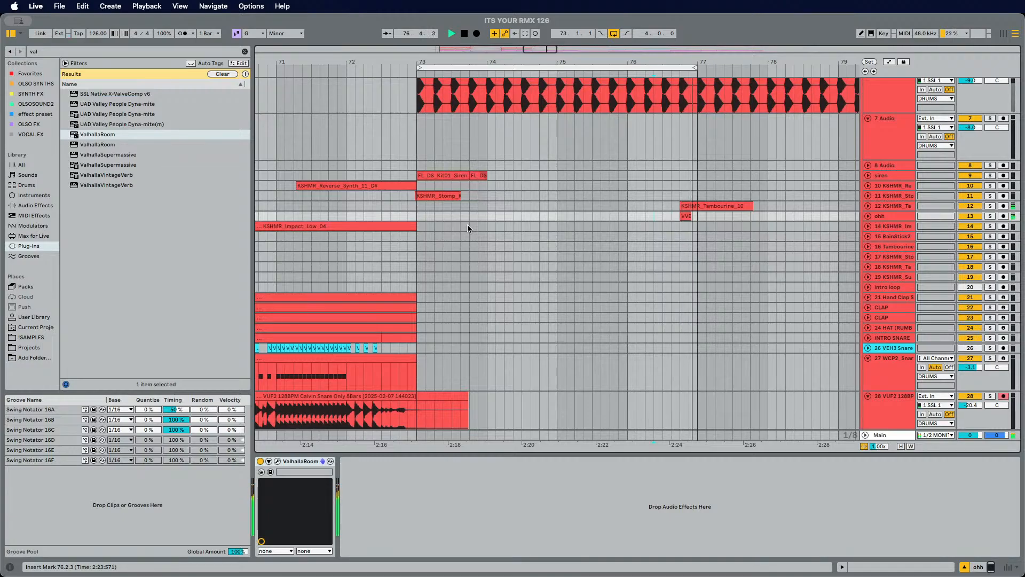
scroll(435, 175, down, 10)
scroll(437, 185, down, 8)
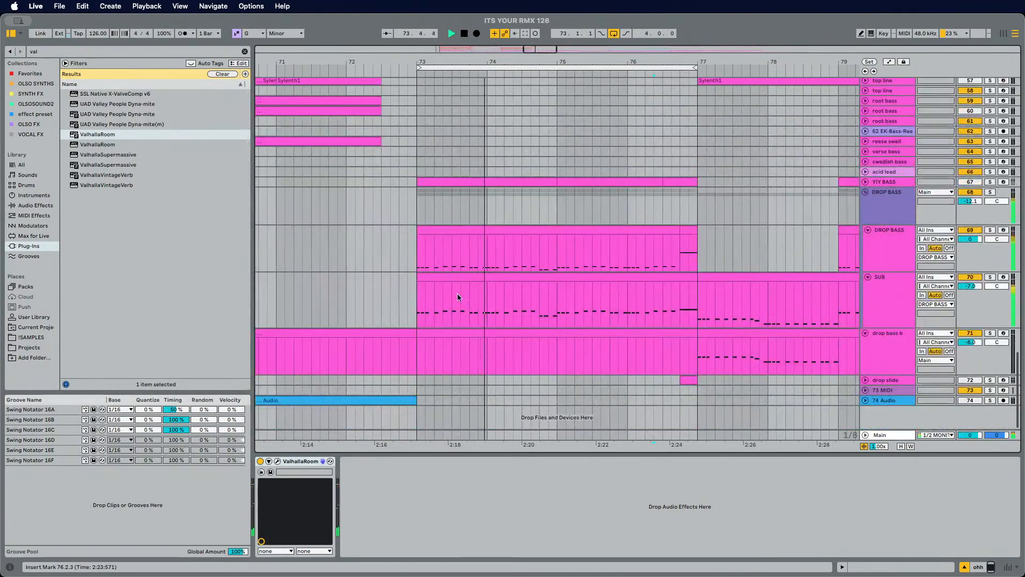
Step: Search the browser for vocal within the !SAMPLES folder
click(95, 53)
text(vocal)
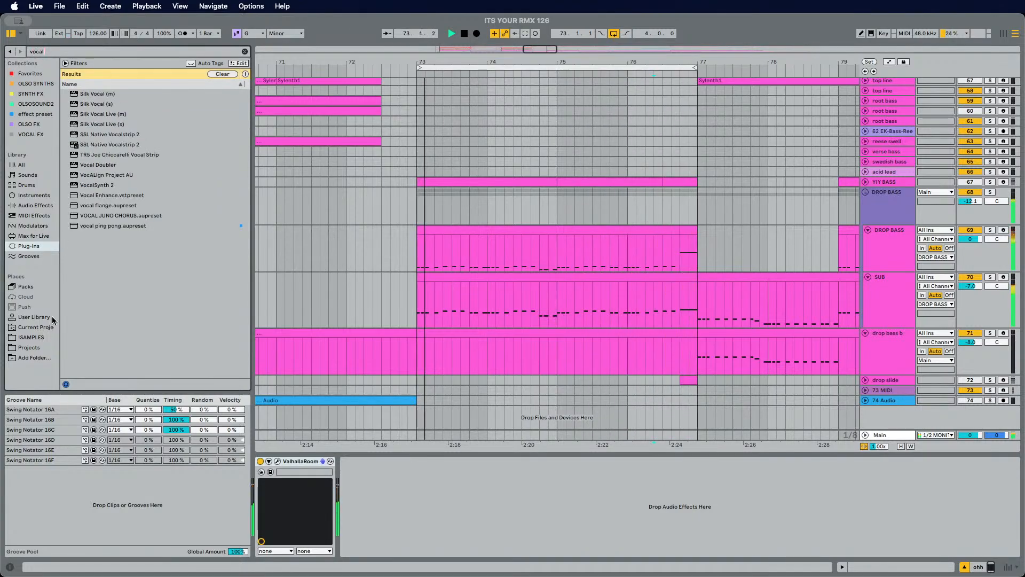
click(41, 338)
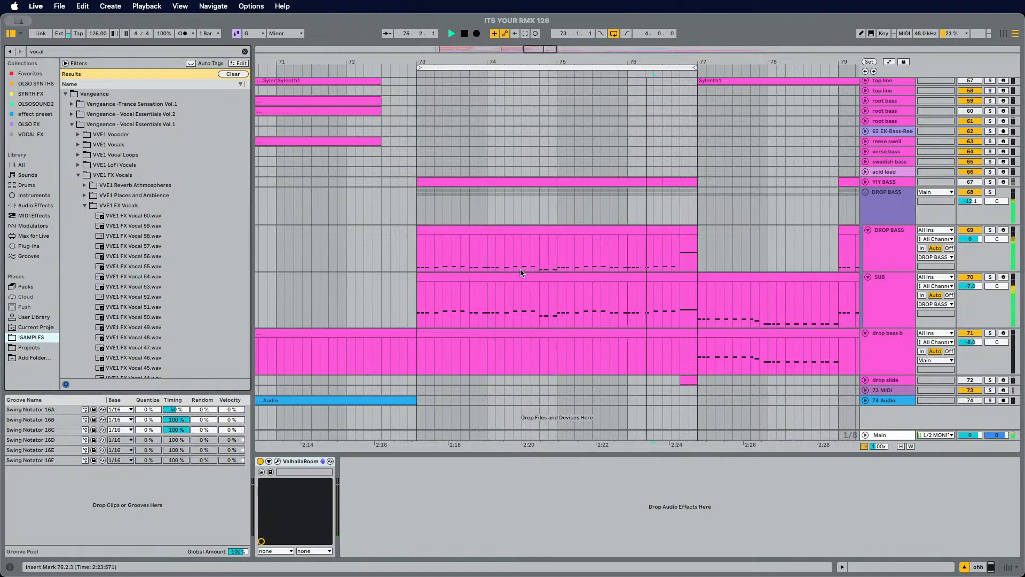
Step: Preview VVE1 FX Vocal samples from the Vengeance Vocal Essentials folder
click(126, 349)
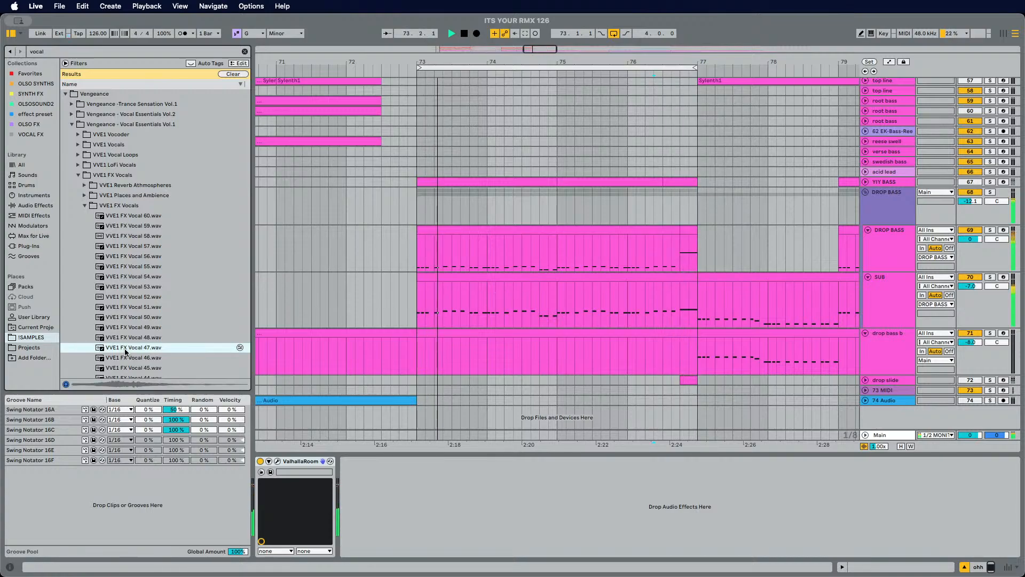
scroll(126, 349, down, 5)
click(126, 348)
scroll(126, 348, down, 3)
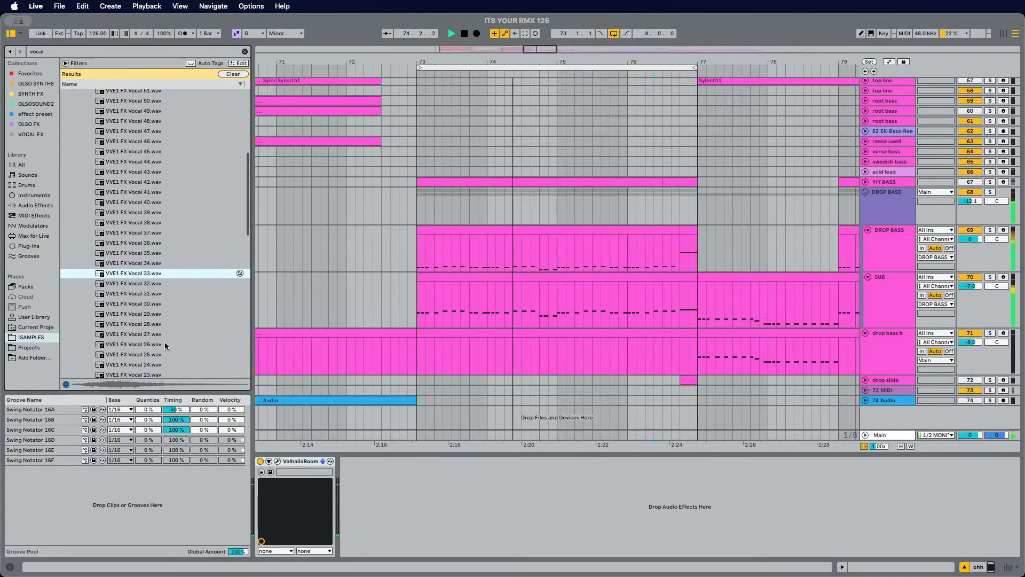
click(160, 346)
scroll(165, 345, down, 3)
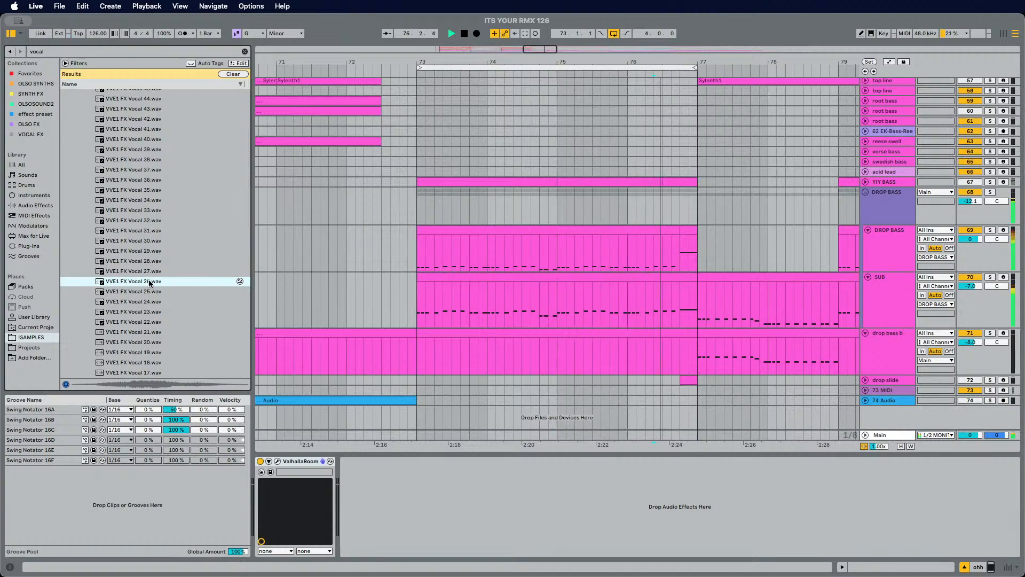
Step: Audition the lower-numbered VVE1 FX Vocal samples, stepping down through the list to FX Vocal 02
key(Down)
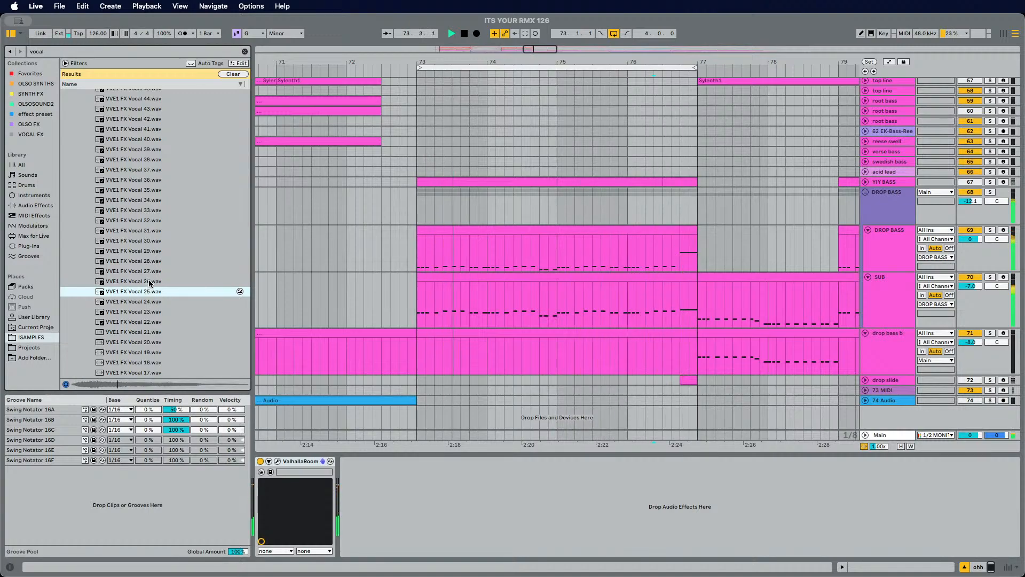
key(Down)
key(Down)
key(Down)
key(Down)
key(Down)
key(Down)
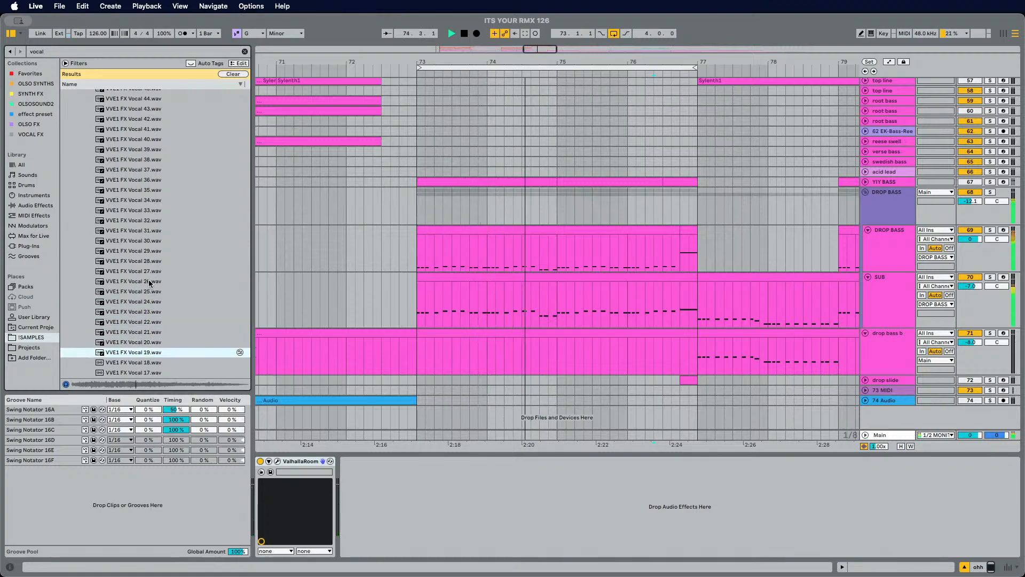
key(Down)
key(Down)
key(Down)
key(Down)
key(Down)
key(Down)
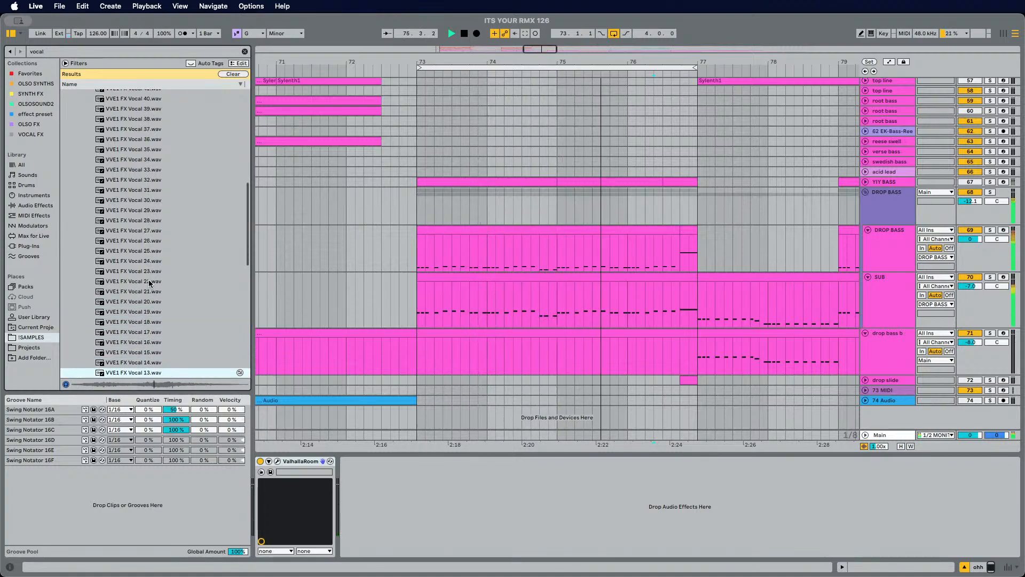
key(Down)
key(Down)
key(Down)
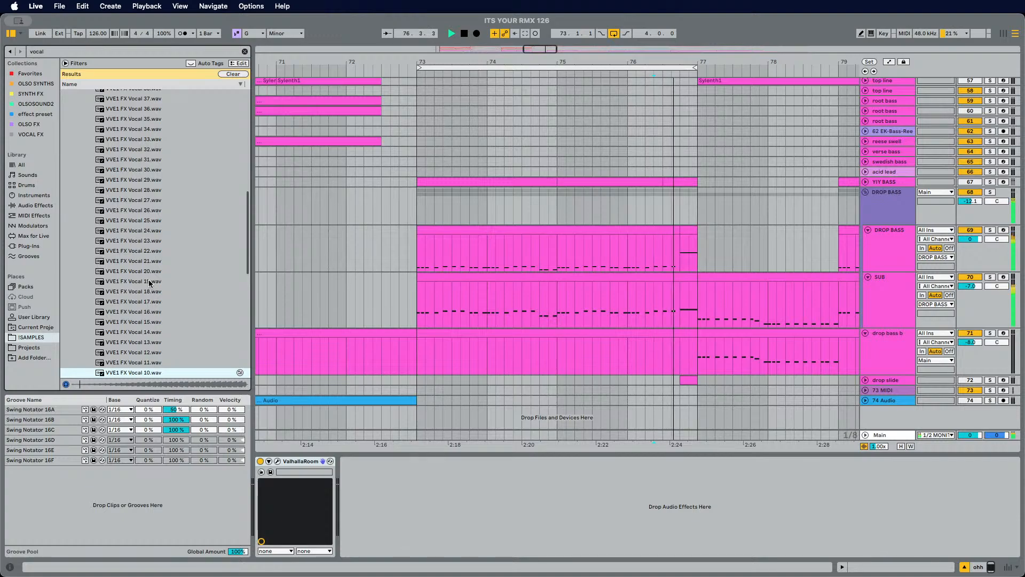
key(Down)
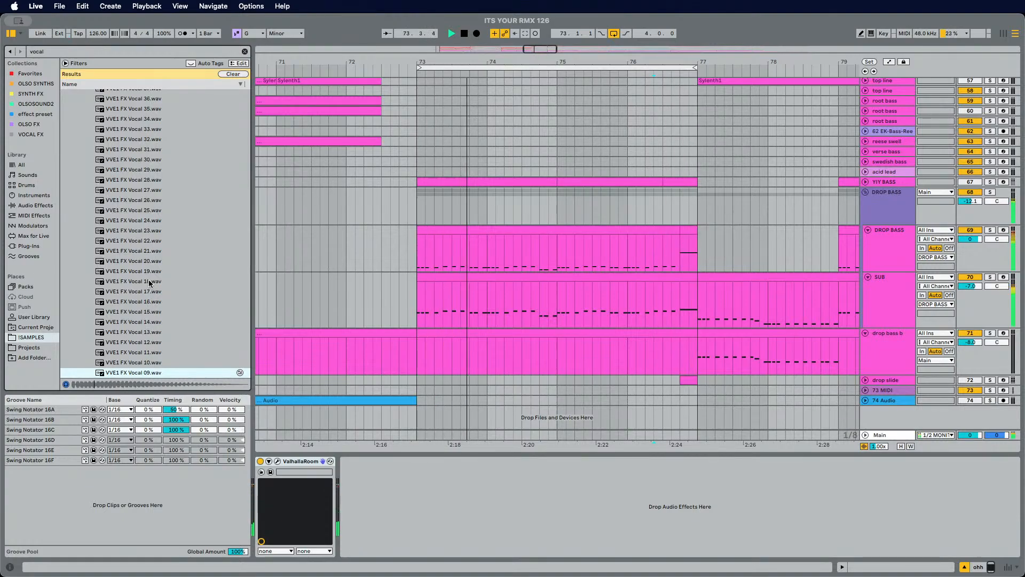
scroll(172, 292, down, 3)
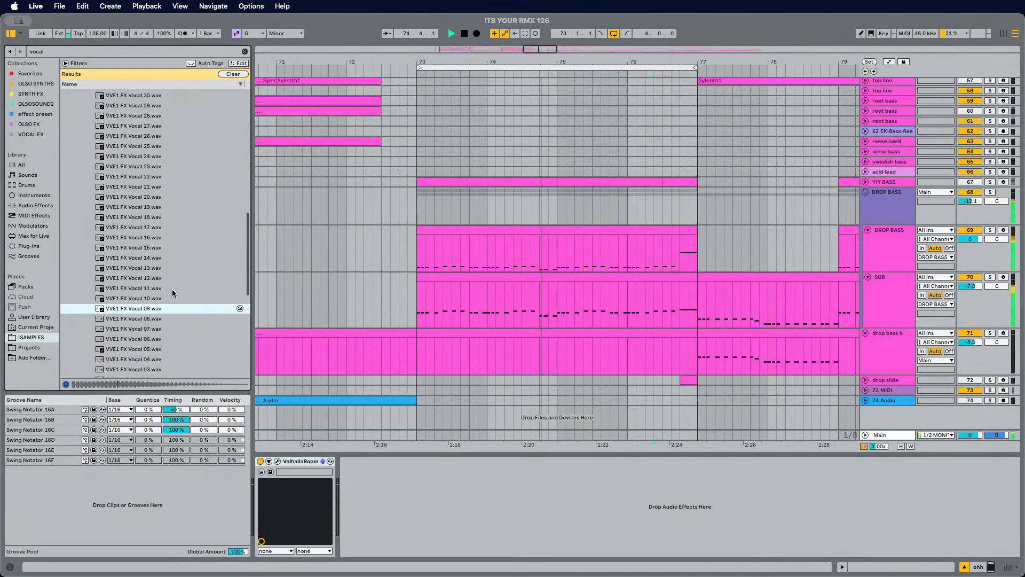
scroll(172, 293, down, 2)
key(Down)
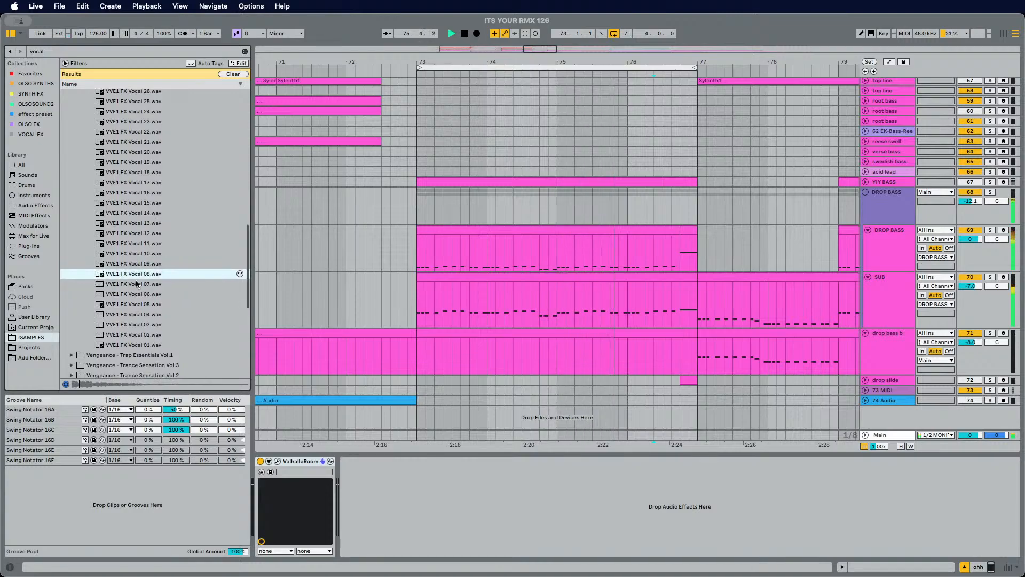
click(137, 284)
click(137, 294)
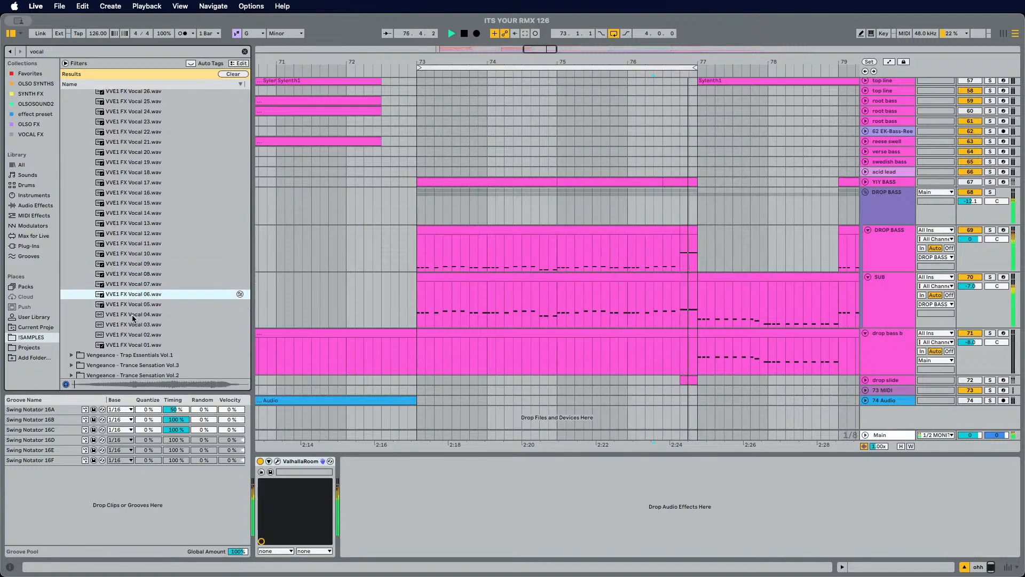
click(135, 316)
click(136, 325)
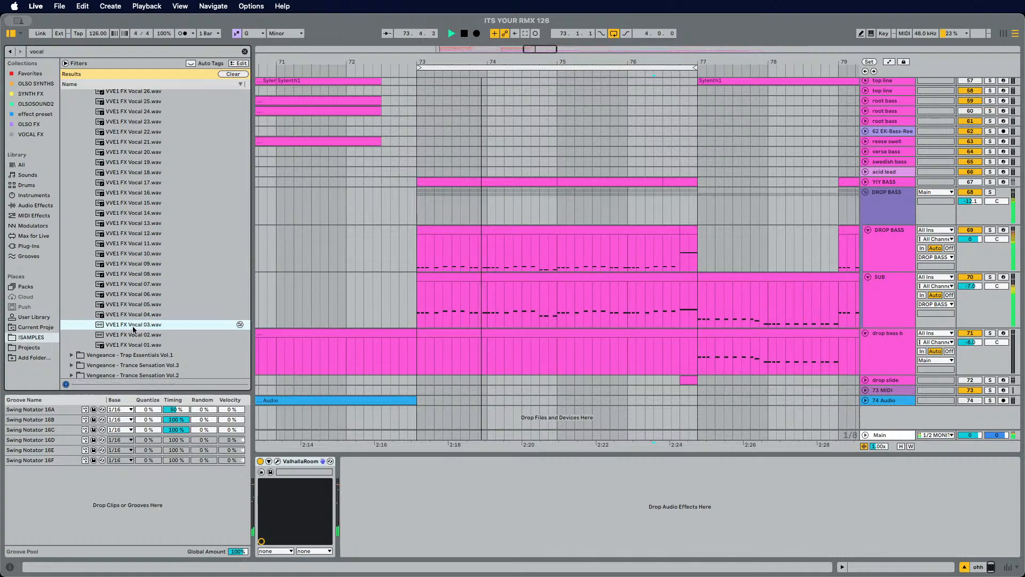
click(134, 336)
Step: Stop playback, collapse the VVE1 FX Vocals folders and open the VVE1 Vocals > VVE1 Vocal Phrases folder
scroll(135, 281, up, 15)
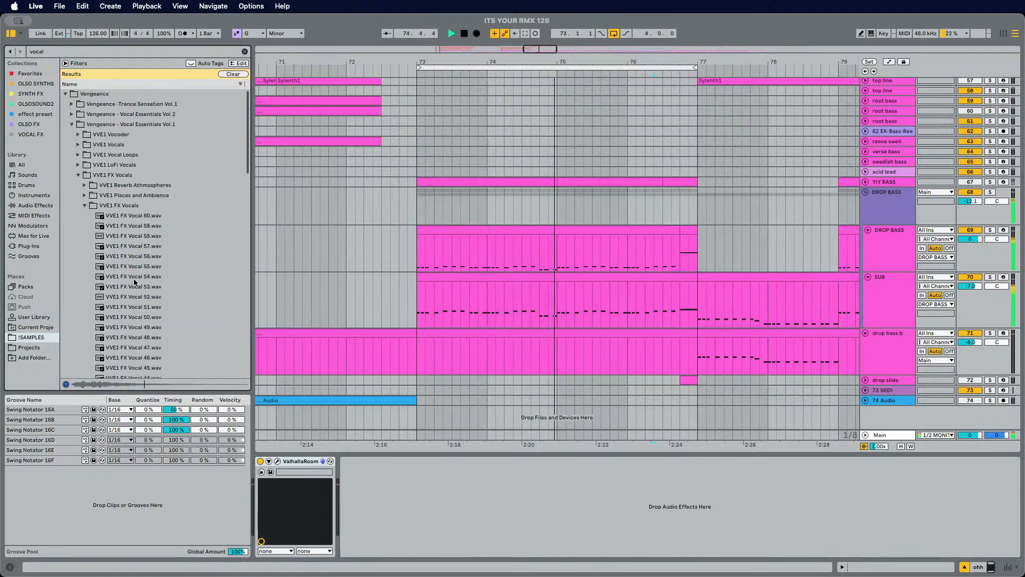
key(space)
click(85, 206)
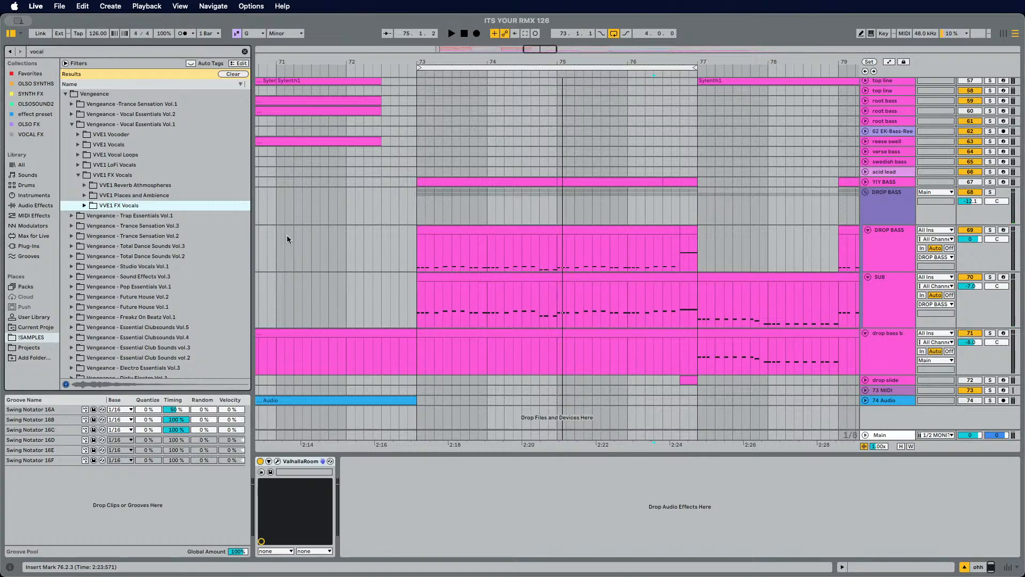
scroll(81, 288, down, 6)
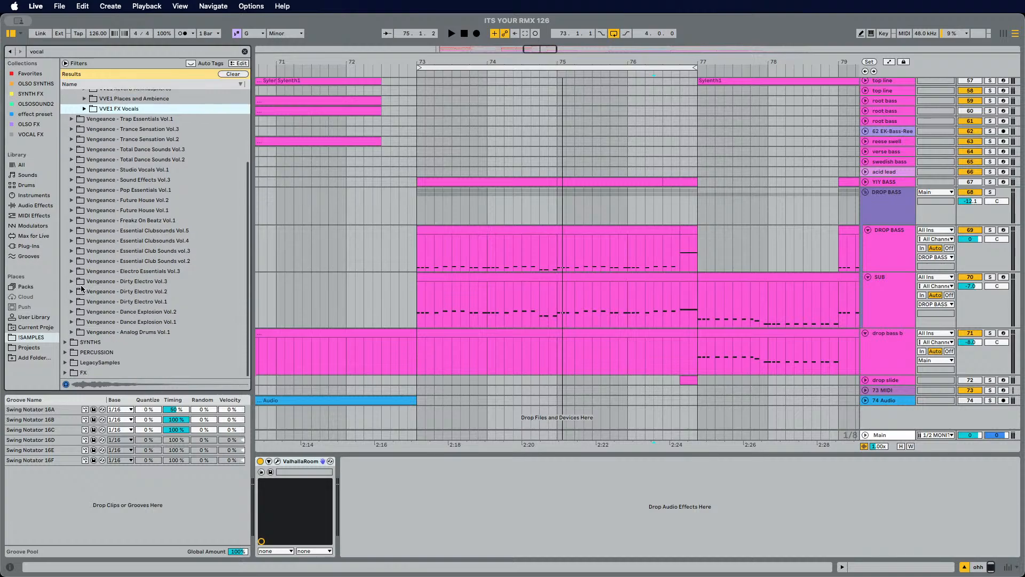
scroll(82, 288, up, 6)
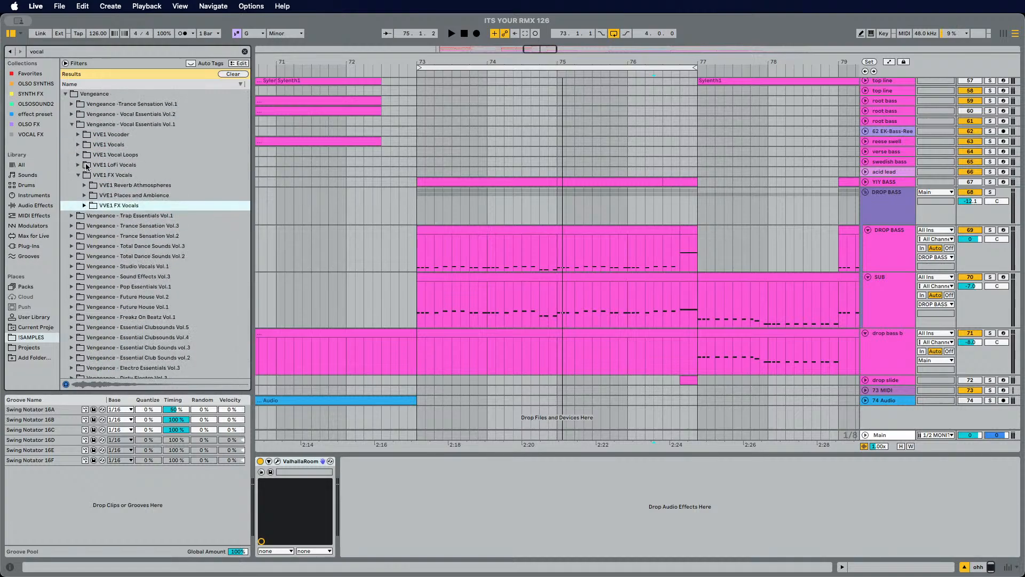
click(78, 175)
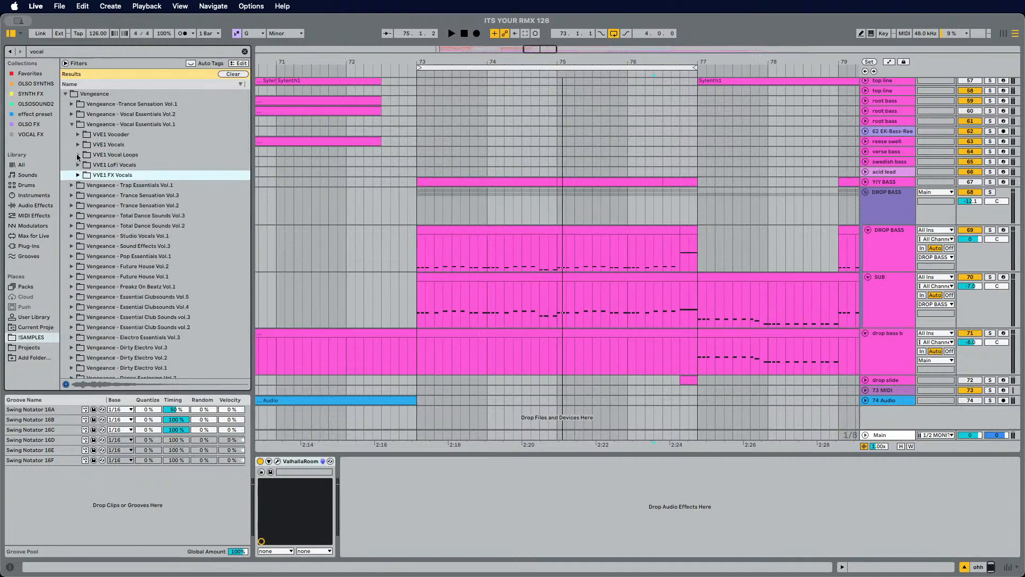
click(78, 145)
click(83, 166)
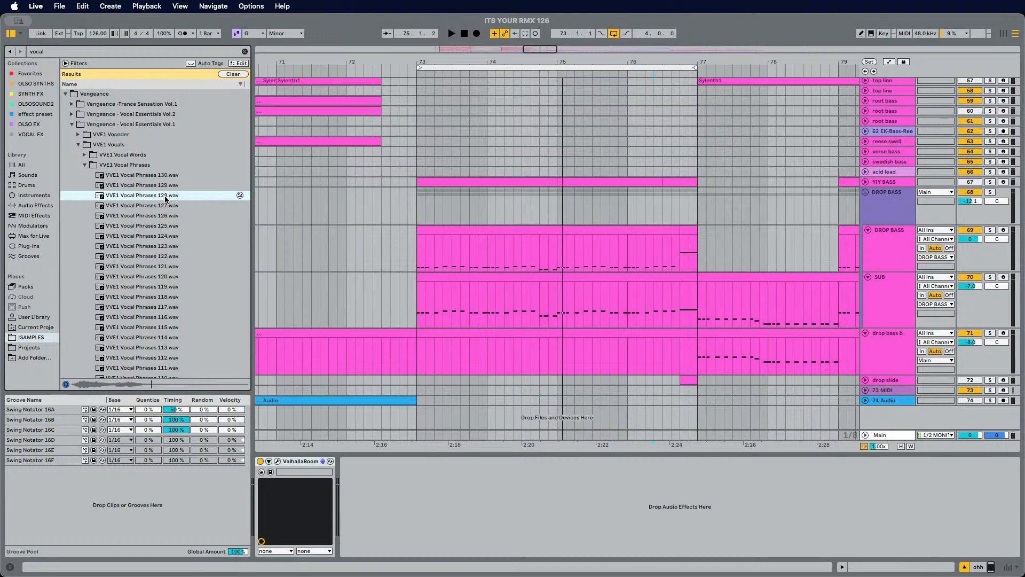
Step: Preview VVE1 Vocal Phrases samples from 126 down to 116
click(164, 217)
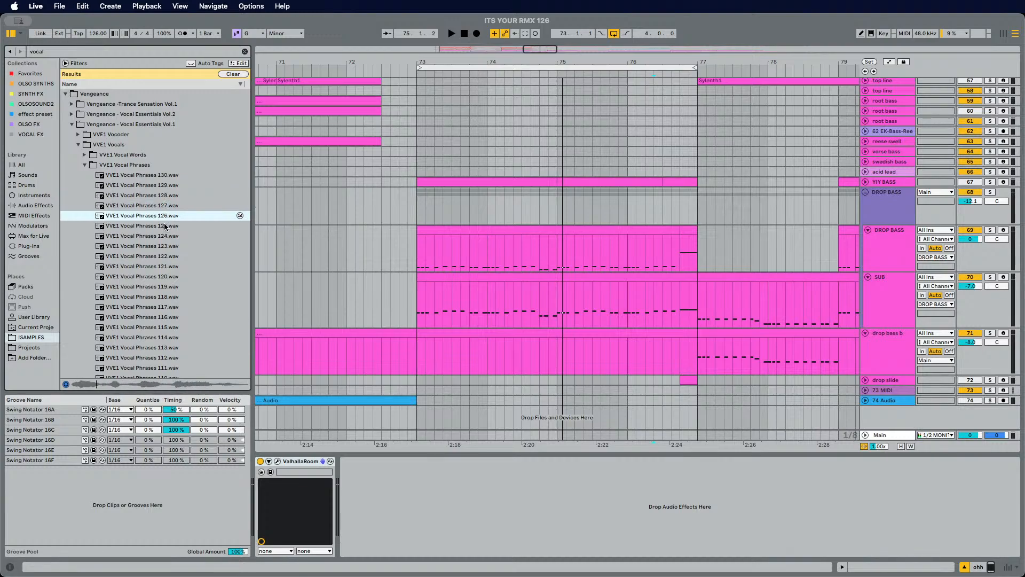
click(164, 227)
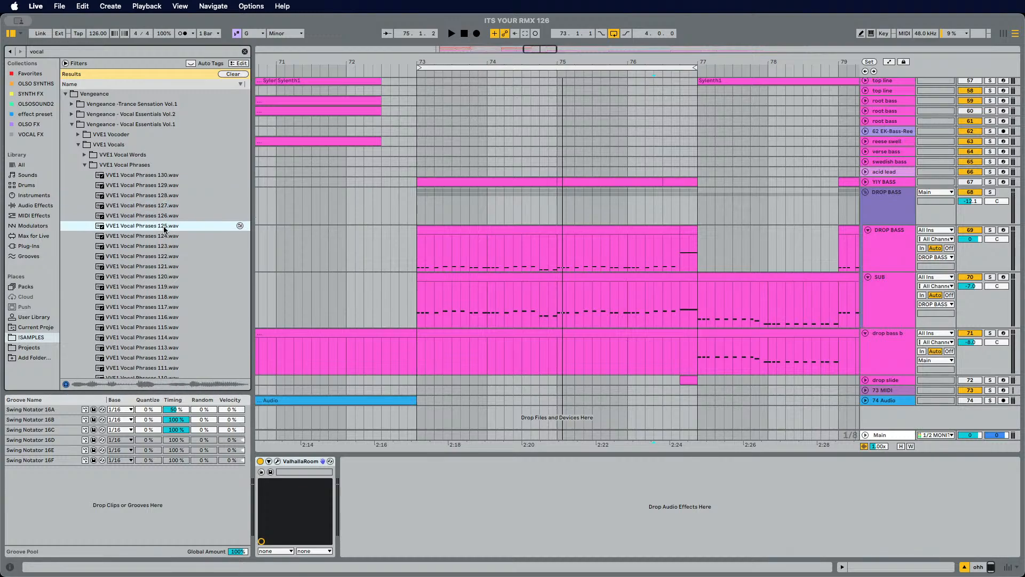
key(Down)
key(Down)
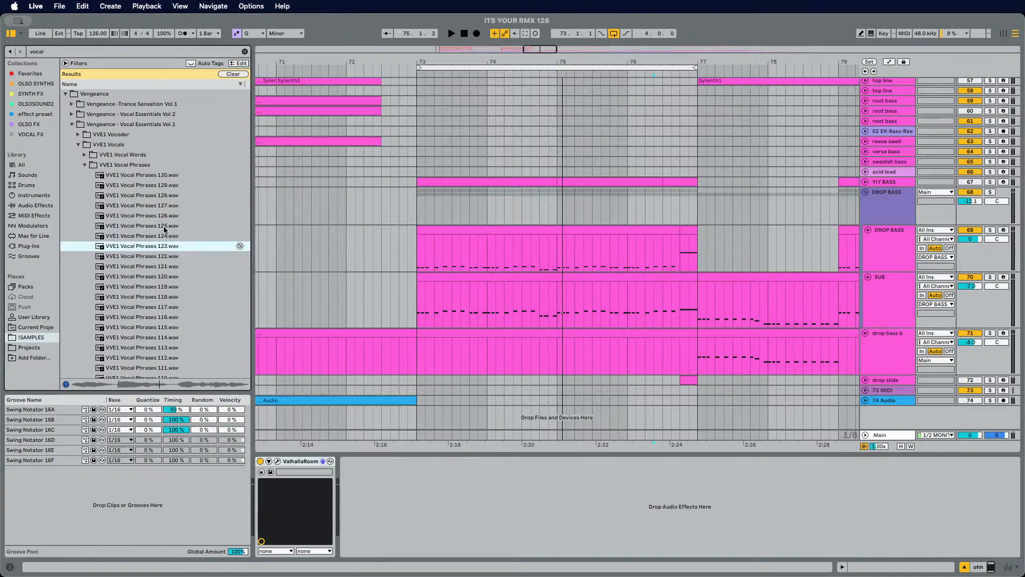
key(Down)
key(Down)
key(Down)
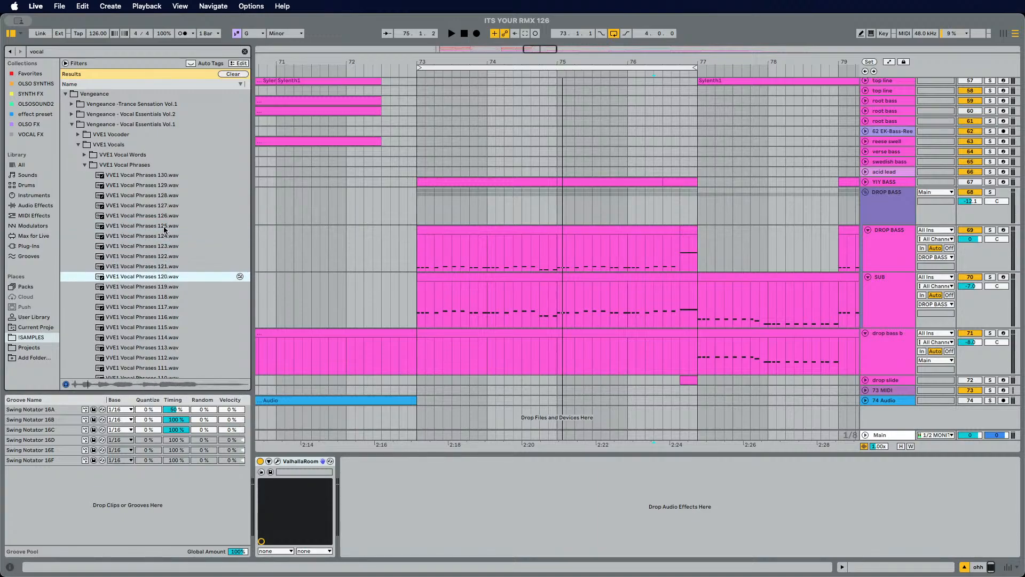
key(Down)
key(Down)
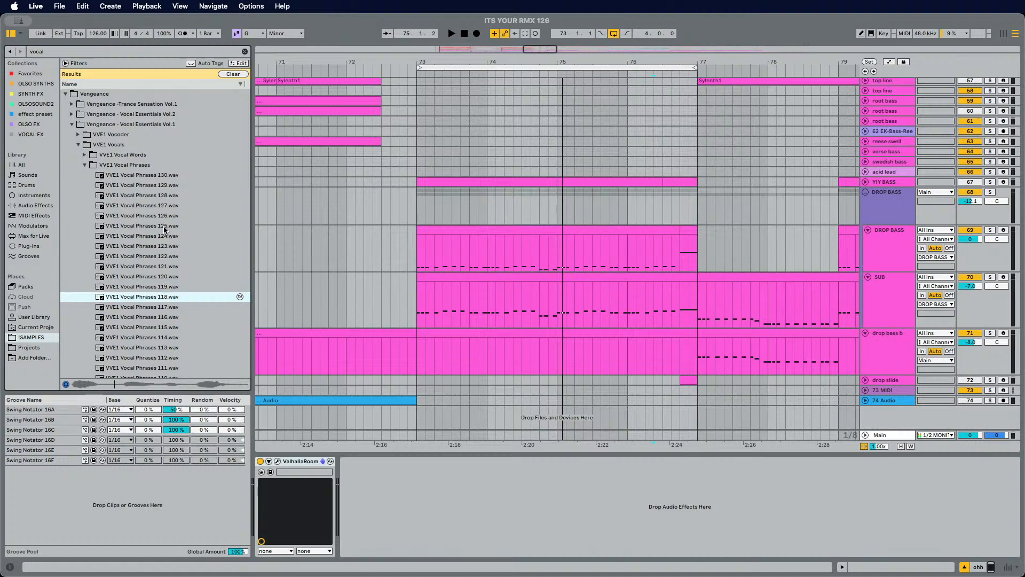
key(Down)
key(Down)
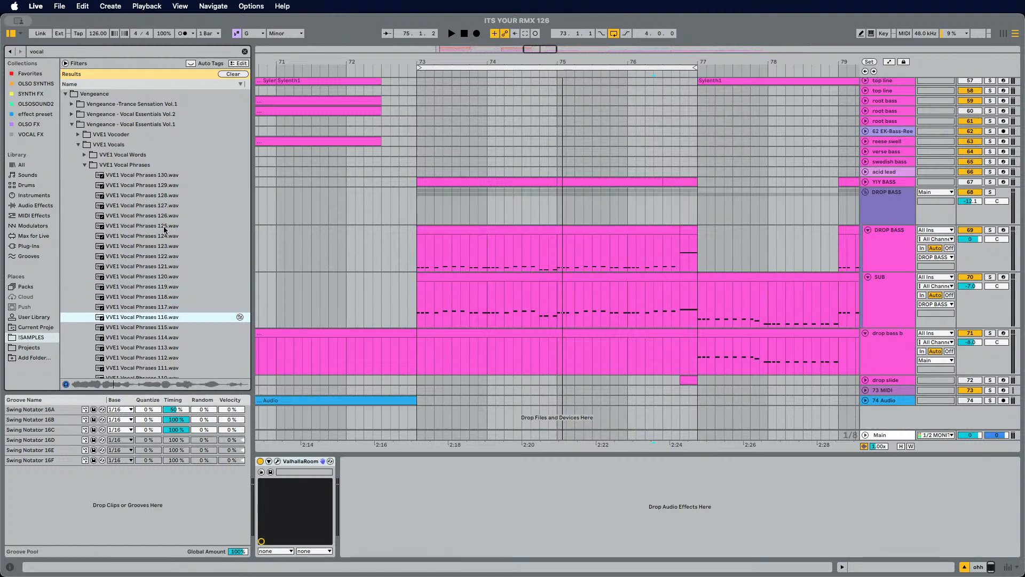
Step: Play the arrangement from bar 73 while auditioning VVE1 Vocal Phrases samples from 116 down to 098
click(415, 207)
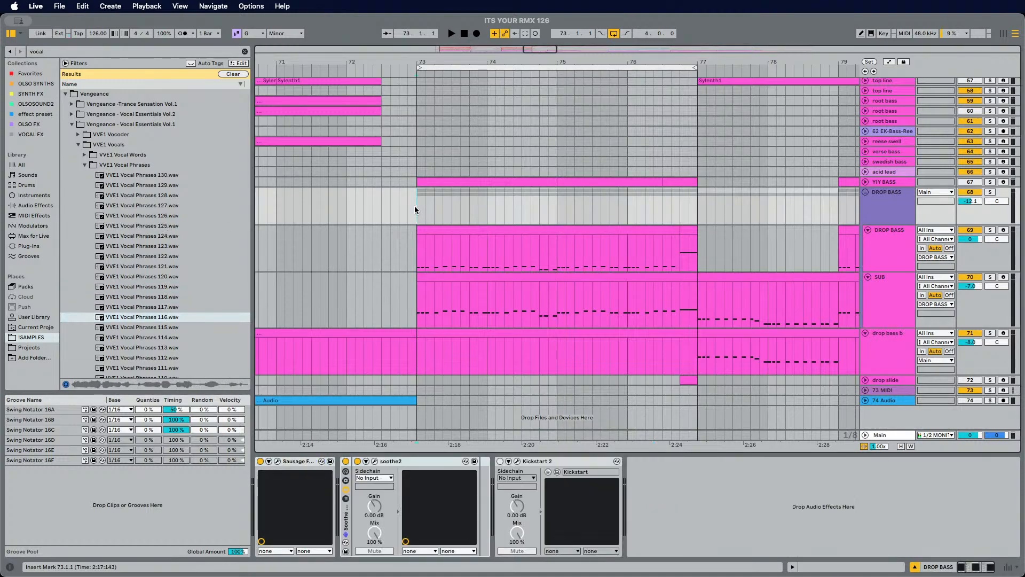
key(space)
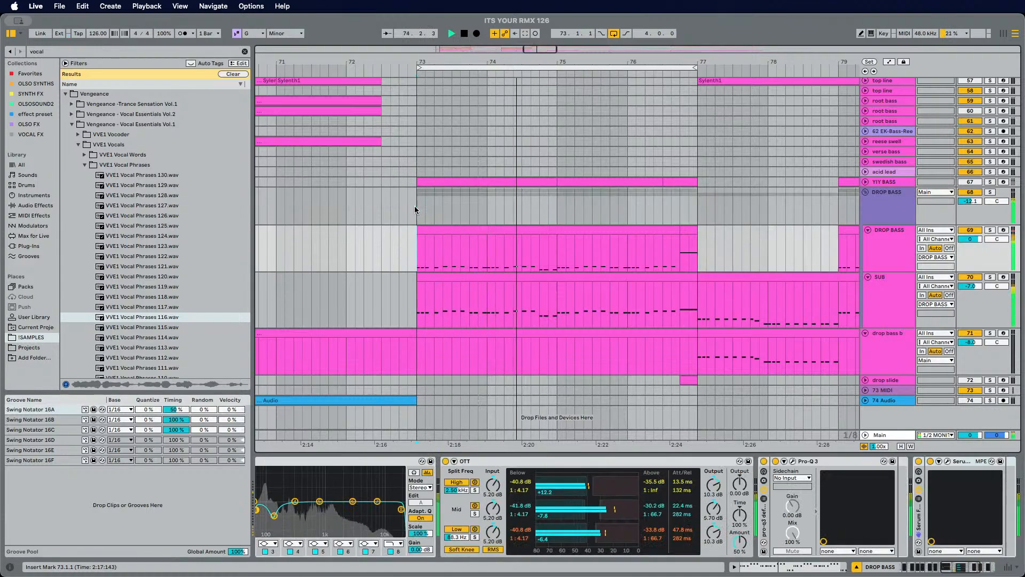
click(186, 319)
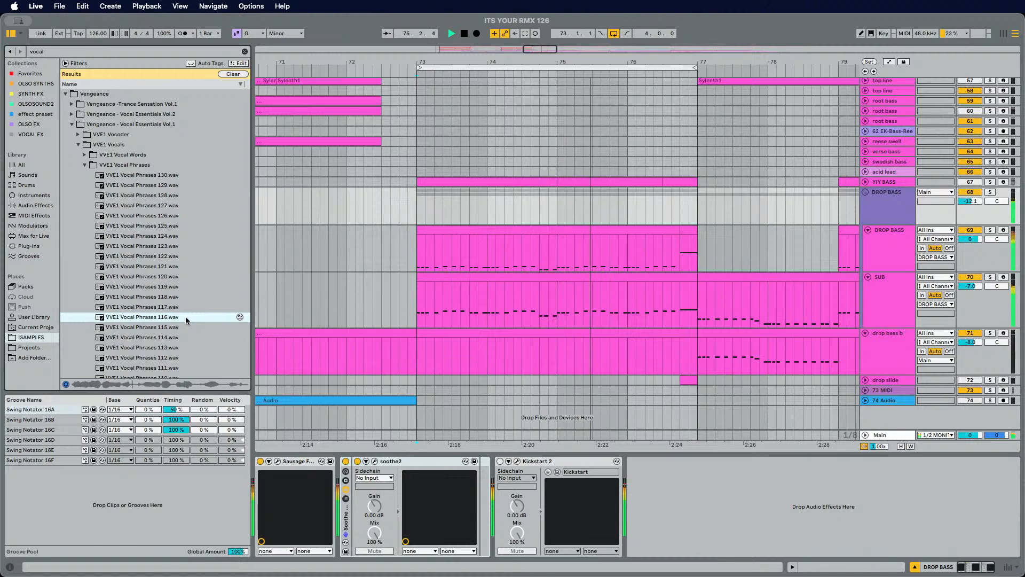
key(Down)
key(Down)
key(Down)
key(Down)
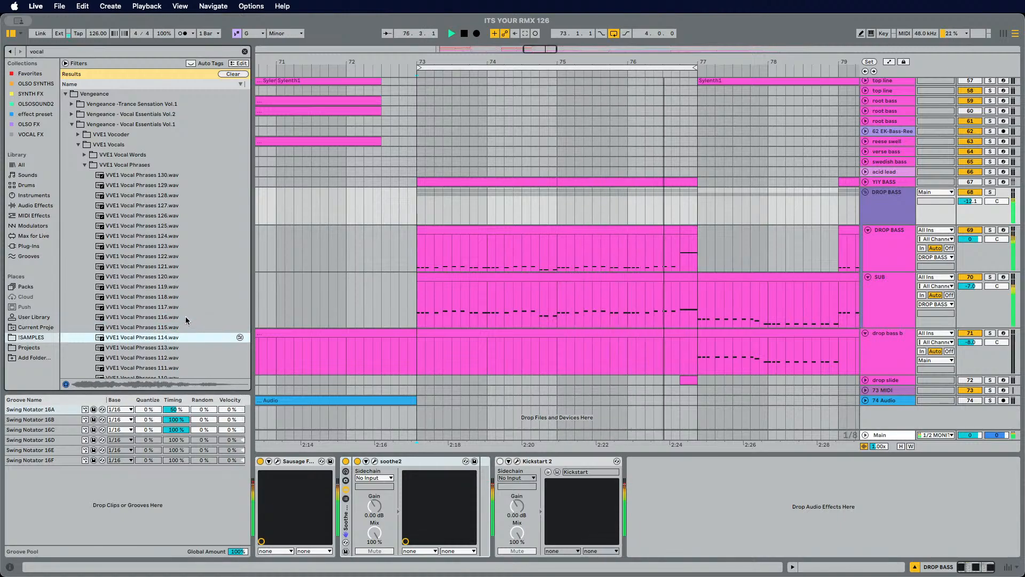
key(Down)
key(Down)
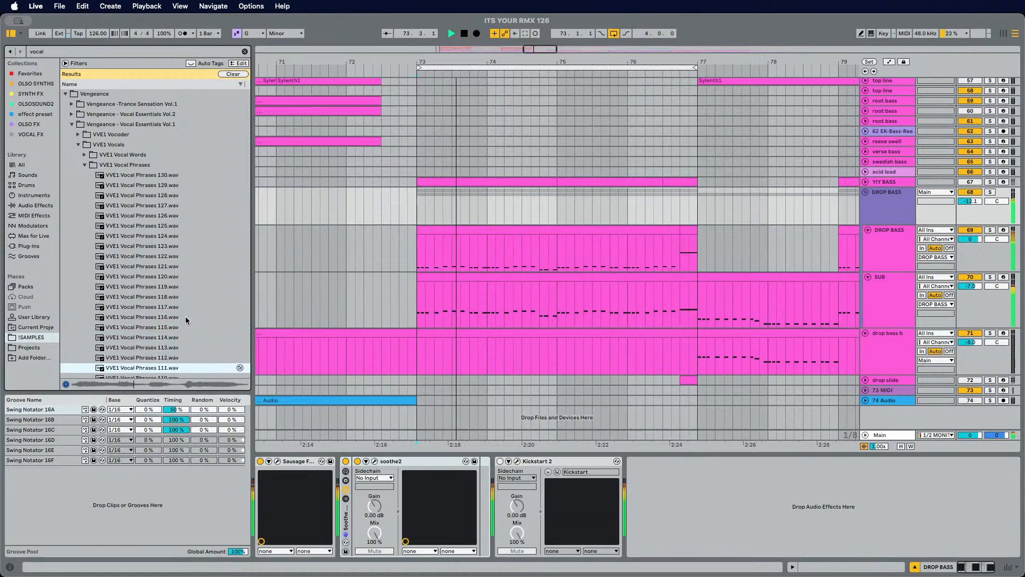
key(Down)
key(Down)
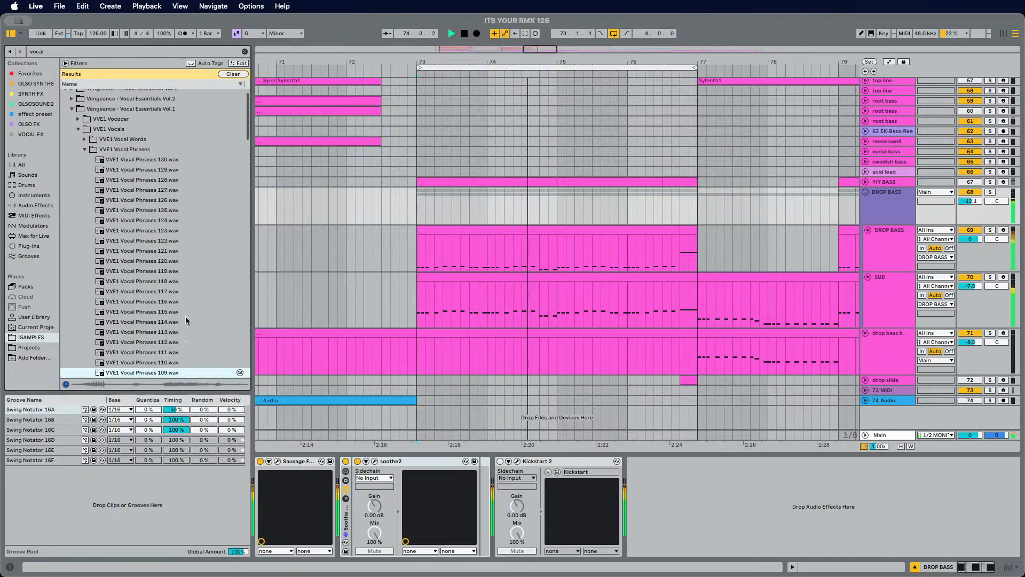
key(Down)
key(Down)
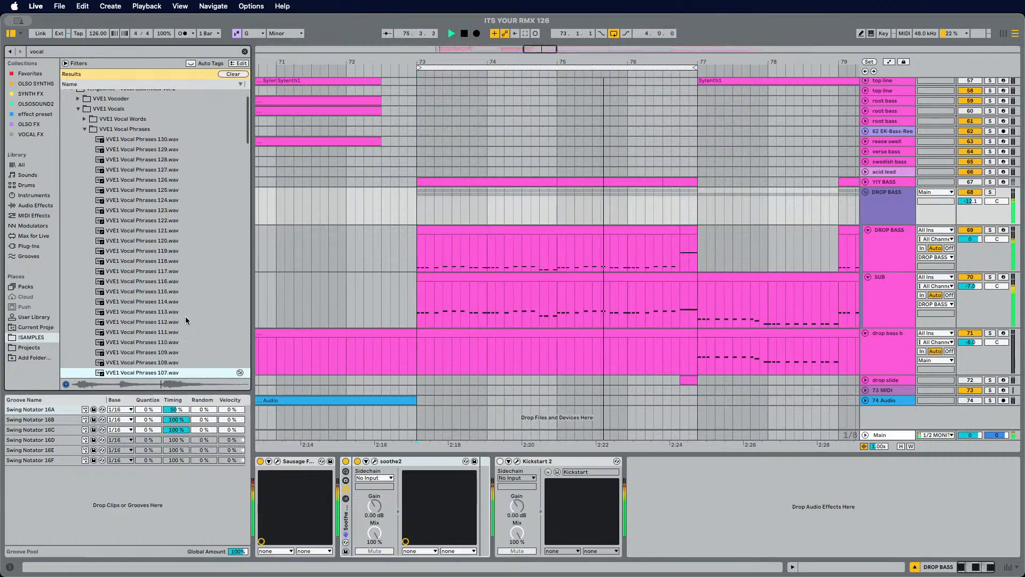
key(Down)
key(Down)
key(Down)
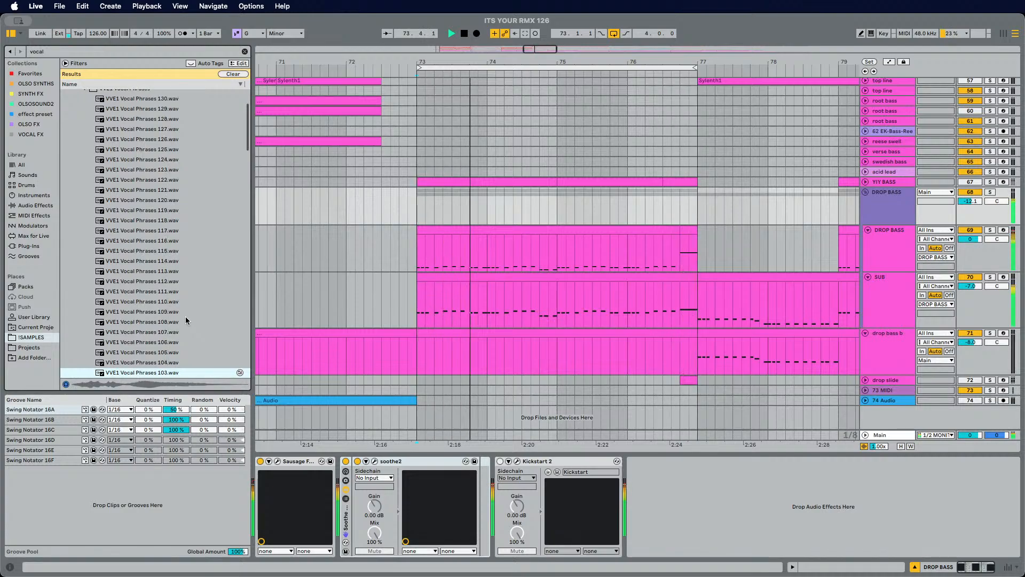
key(Down)
key(Down)
key(Down)
key(Down)
key(Down)
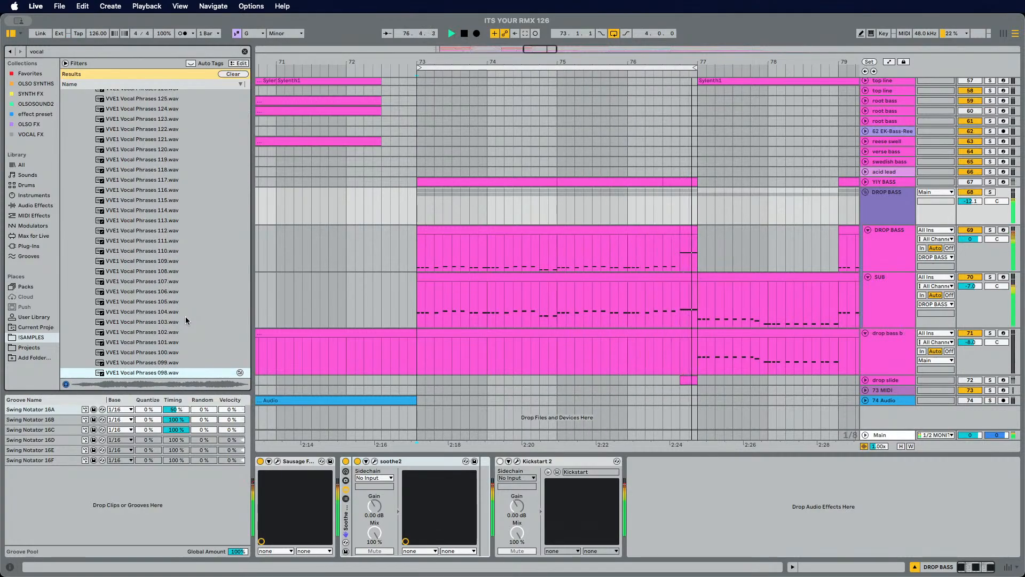
Step: Re-audition VVE1 Vocal Phrases 094 through 098 against the playing drop section
key(Left)
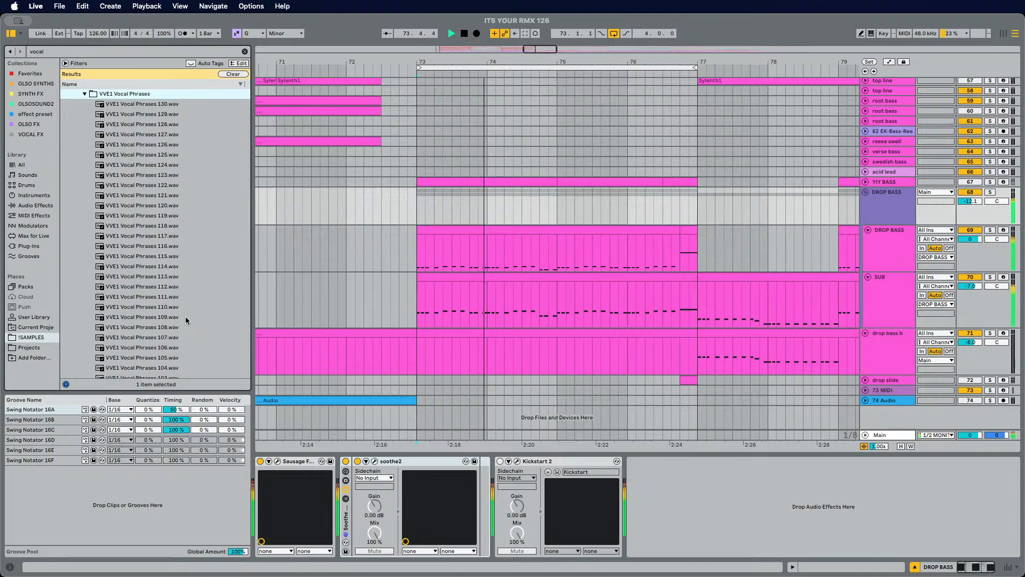
scroll(179, 350, down, 5)
click(167, 341)
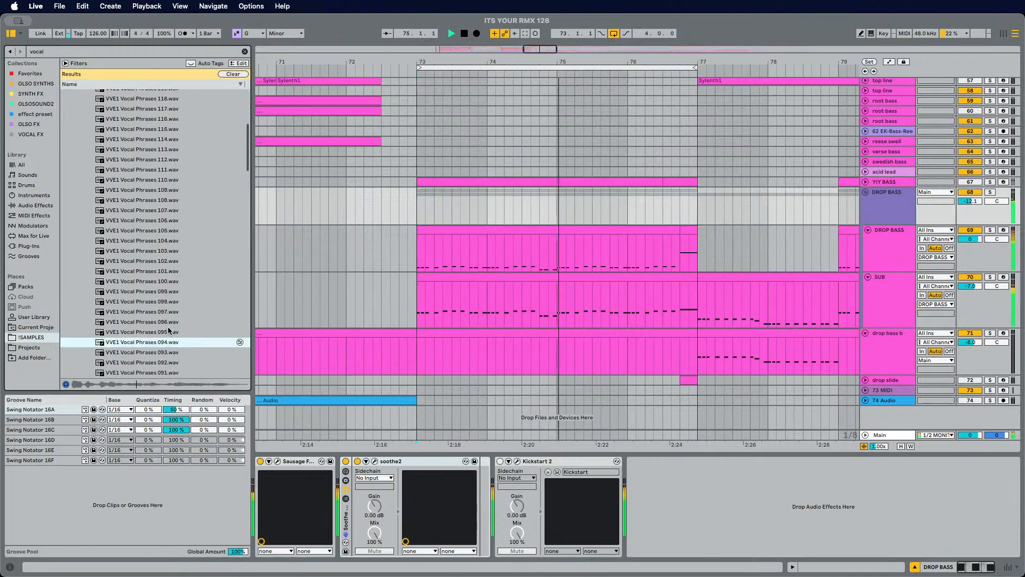
click(169, 331)
key(Up)
key(Up)
key(Up)
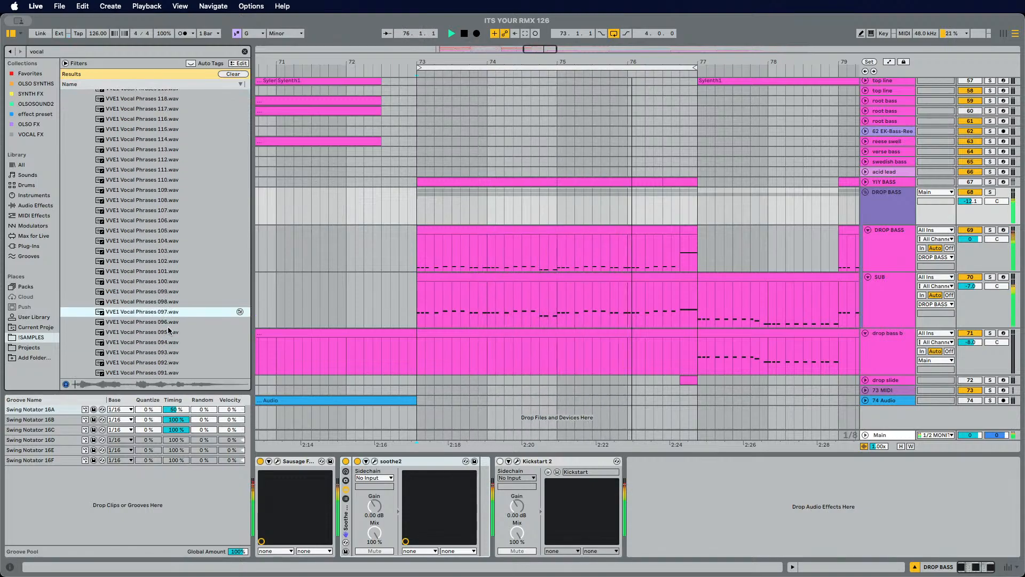
key(Up)
key(Down)
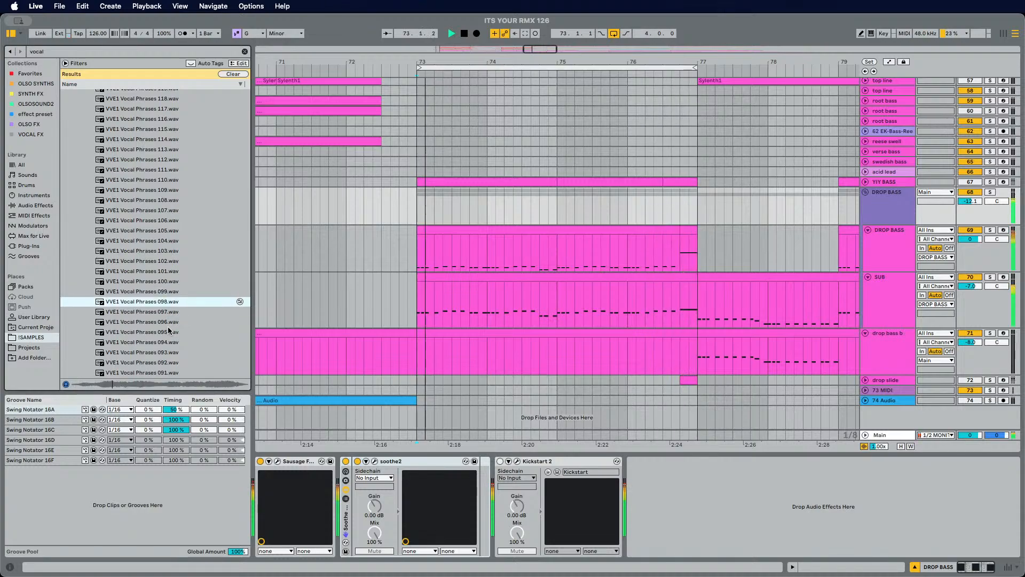
scroll(168, 331, up, 3)
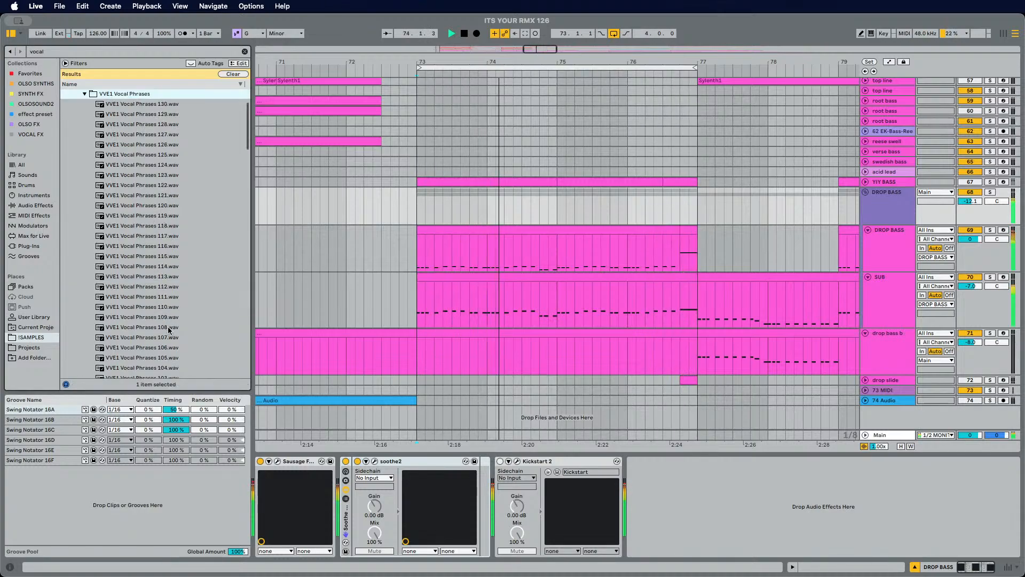
Step: Start playback of the drop and audition VVE1 Vocal Phrases samples from 027 down to 017
scroll(168, 329, down, 5)
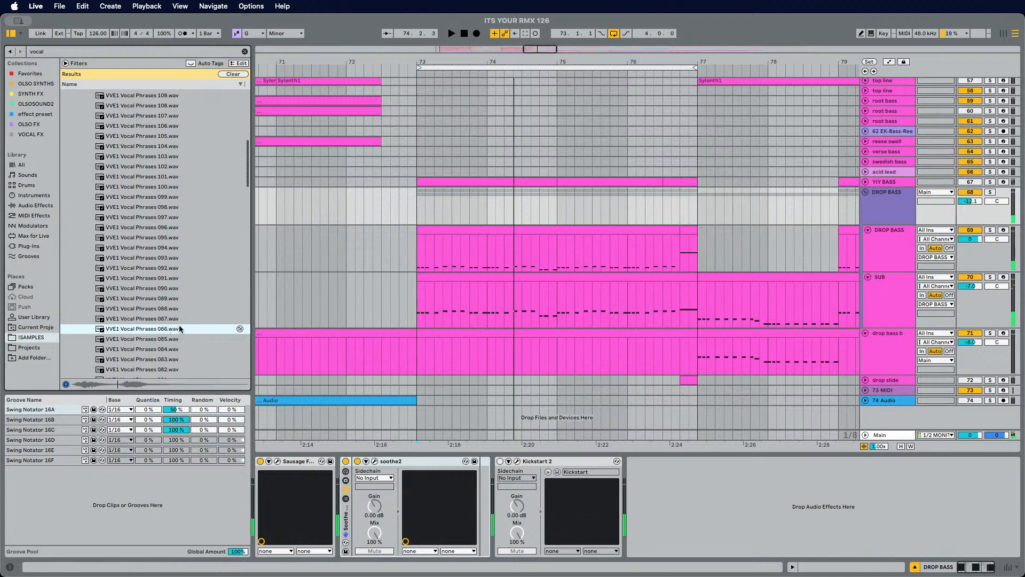
scroll(179, 327, down, 8)
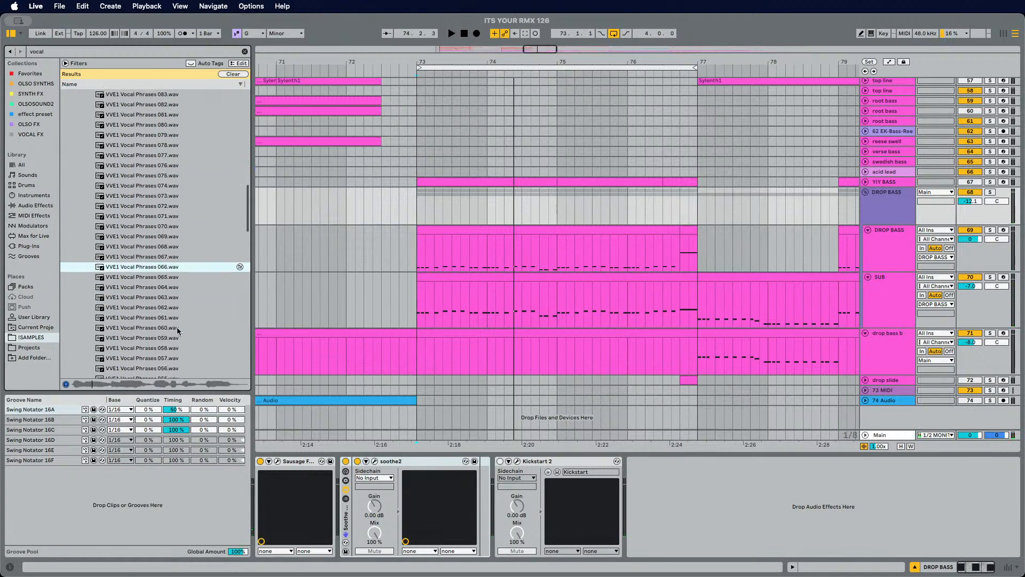
scroll(177, 331, down, 7)
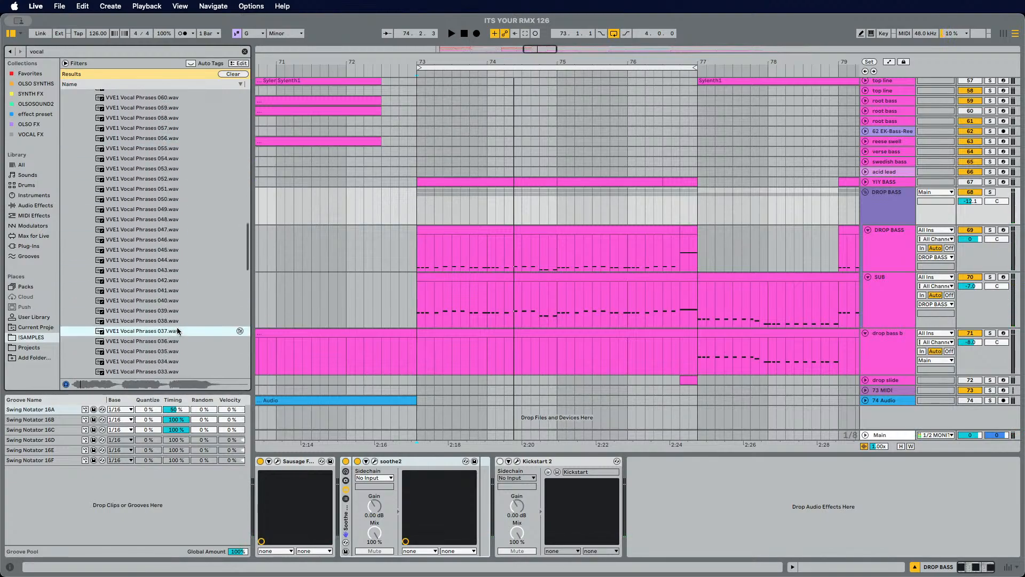
scroll(177, 330, down, 2)
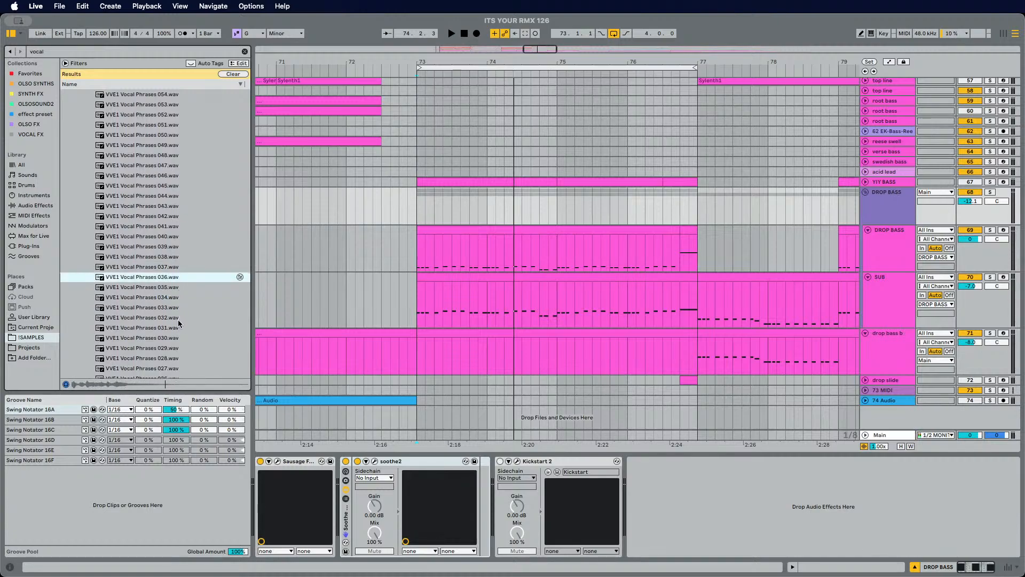
key(space)
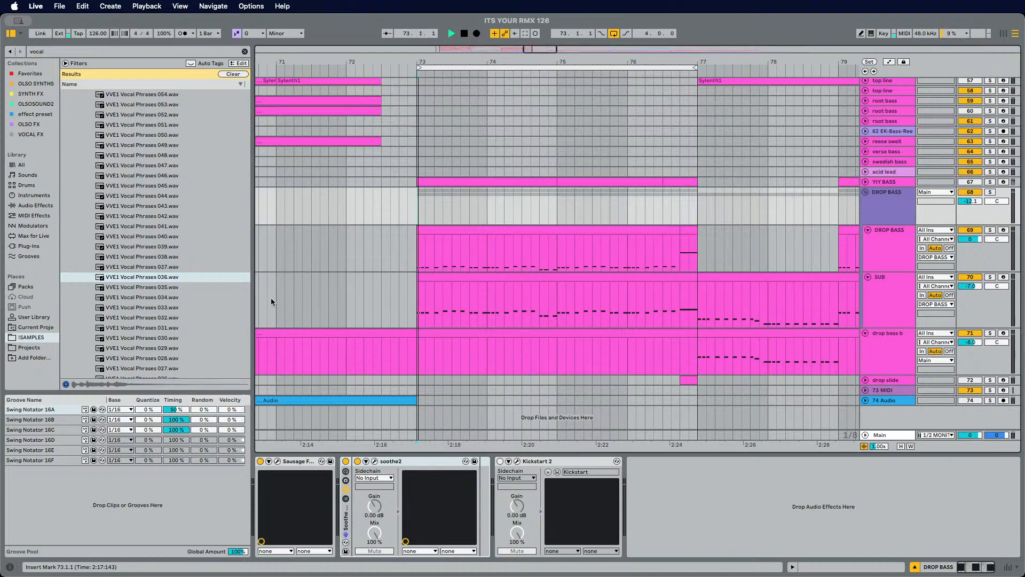
scroll(168, 315, down, 2)
key(Down)
key(Down)
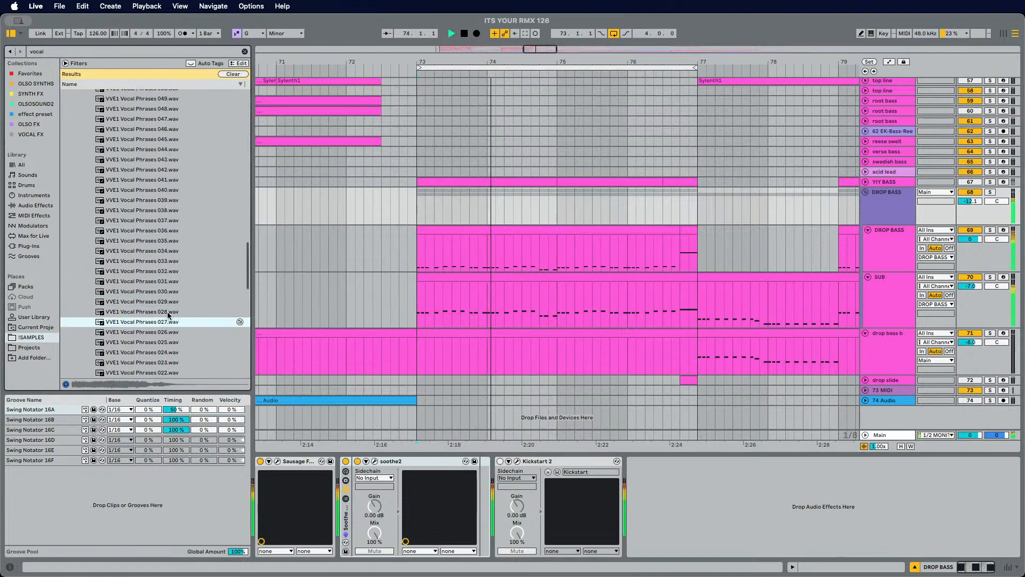
key(Down)
key(Down)
key(Down)
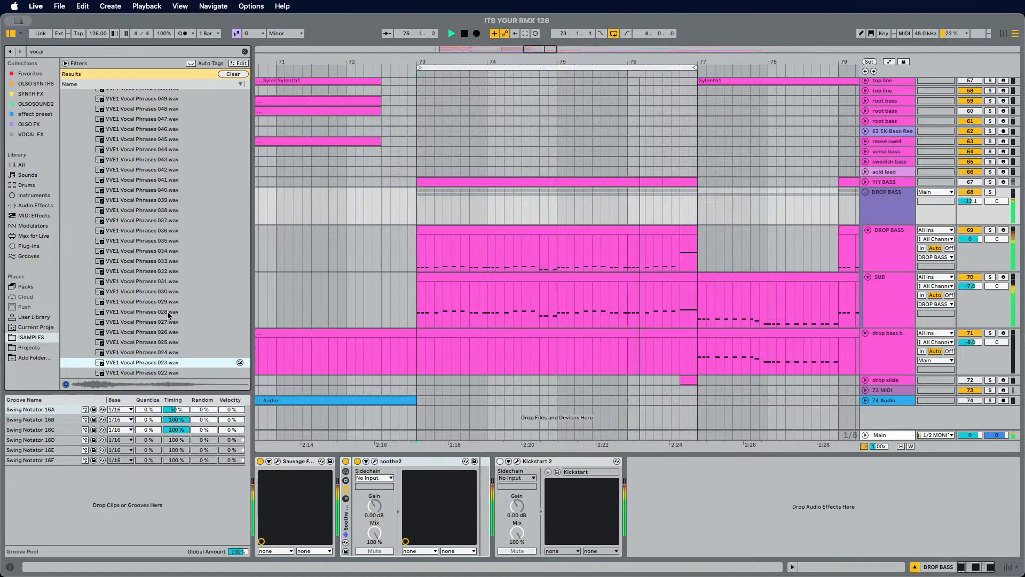
key(Down)
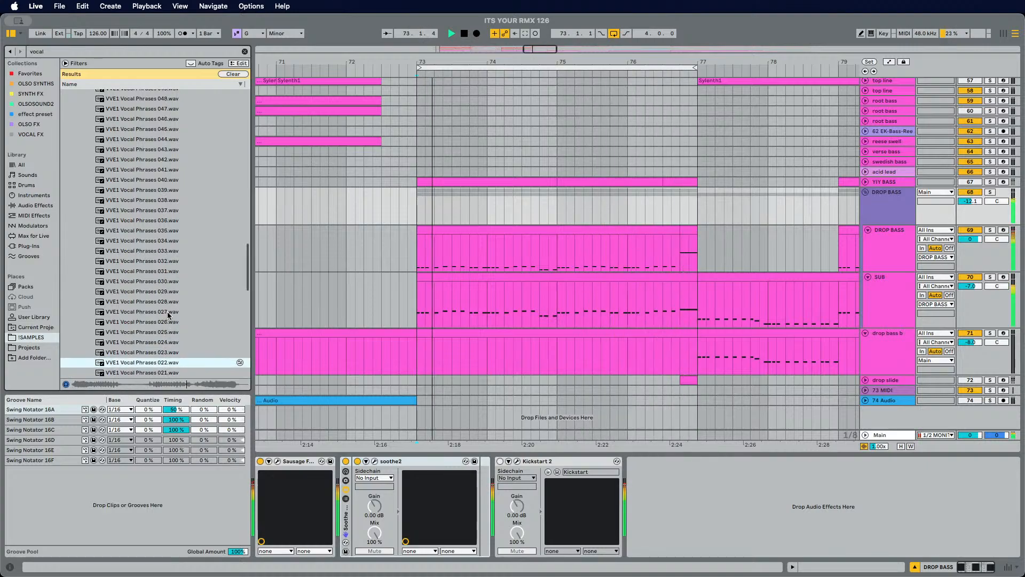
key(Down)
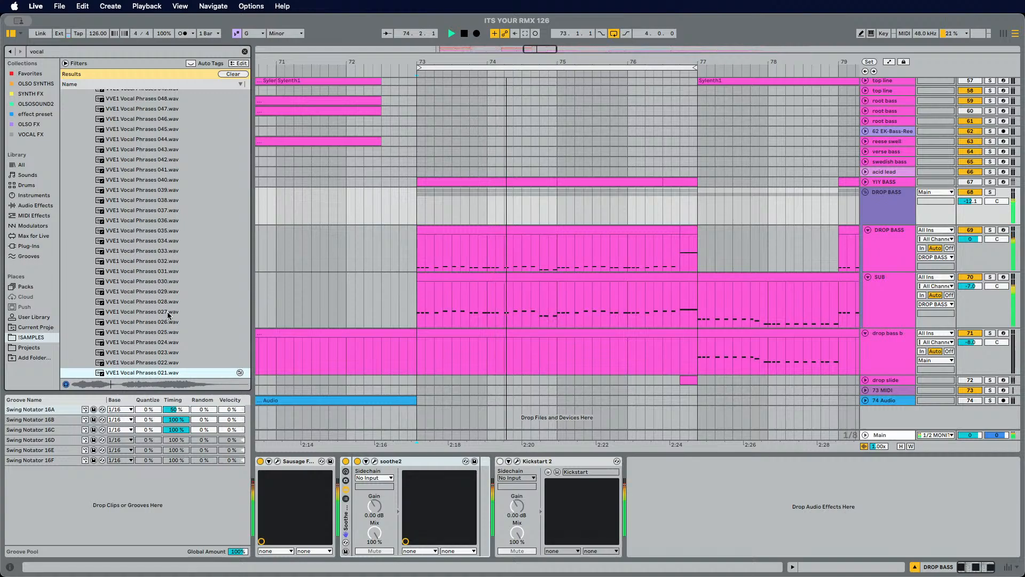
key(Up)
key(Down)
key(Down)
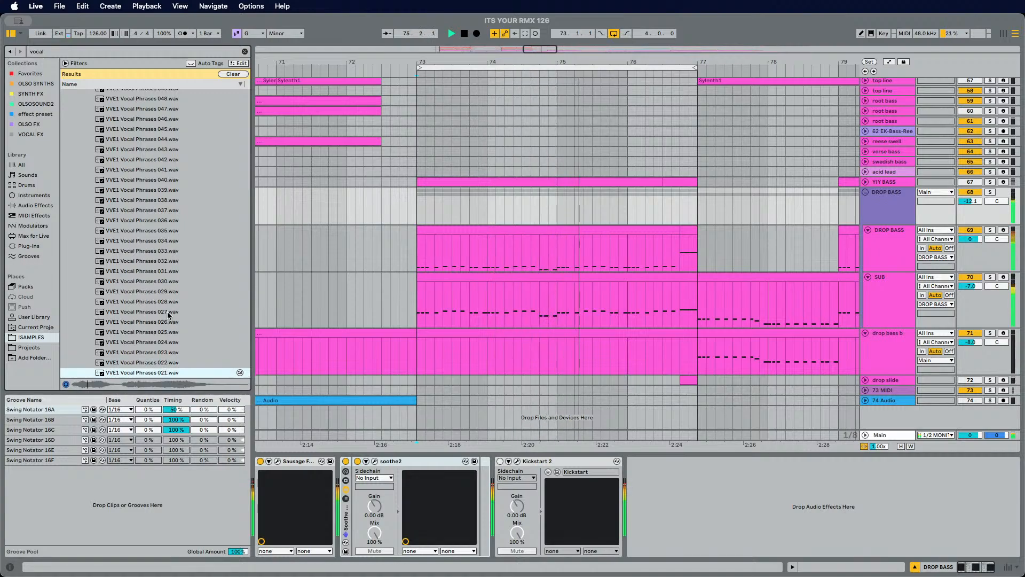
key(Down)
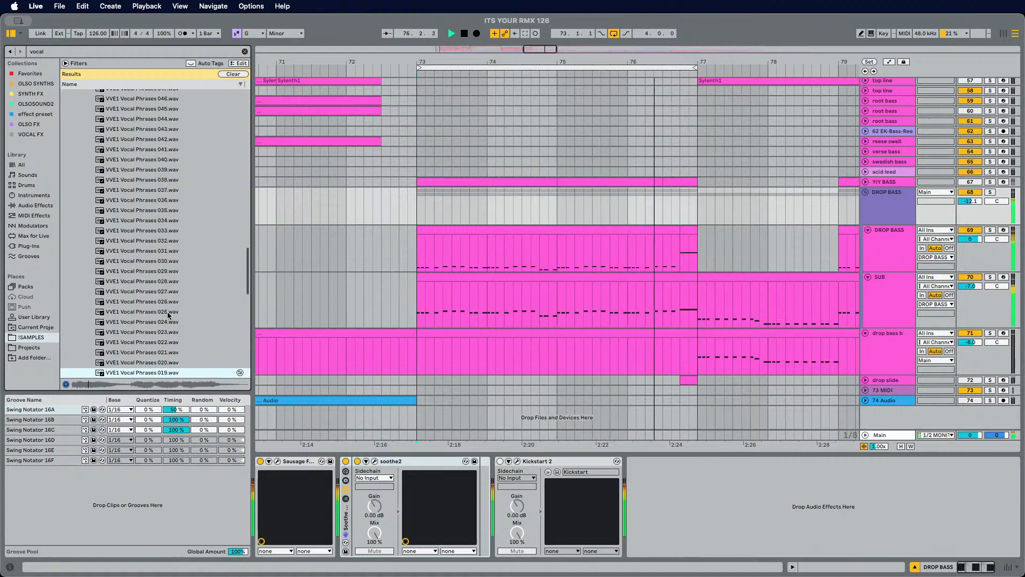
key(Down)
key(Down)
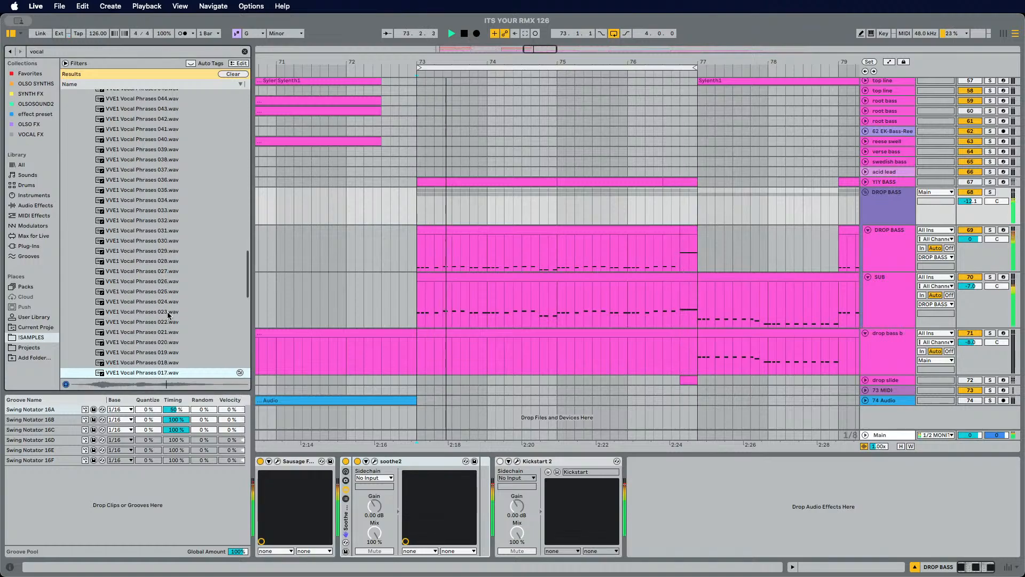
Step: Audition VVE1 Vocal Phrases samples from 019 down to 006 against the playing drop section
key(Up)
key(Up)
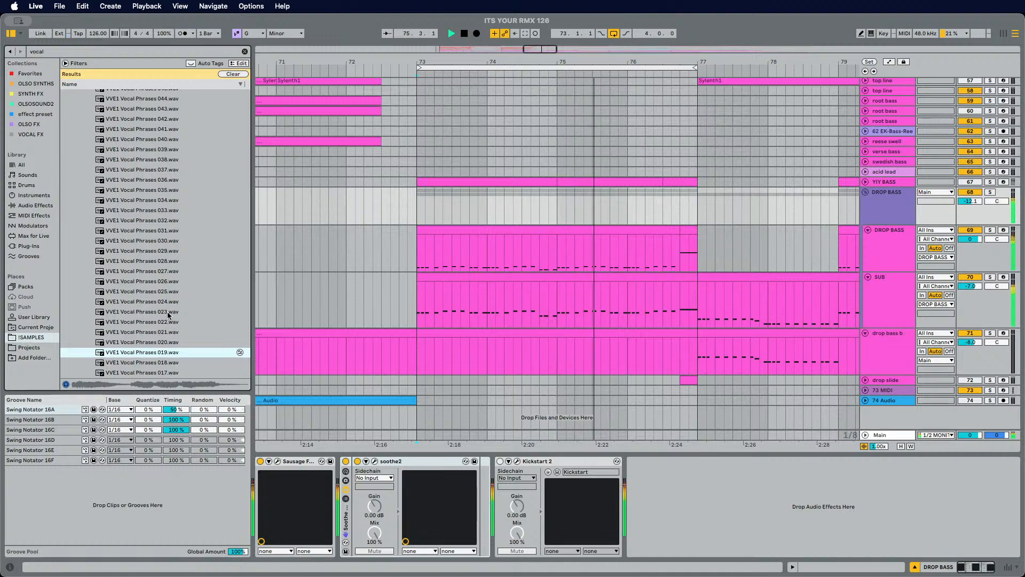
key(Down)
key(Down)
key(Down)
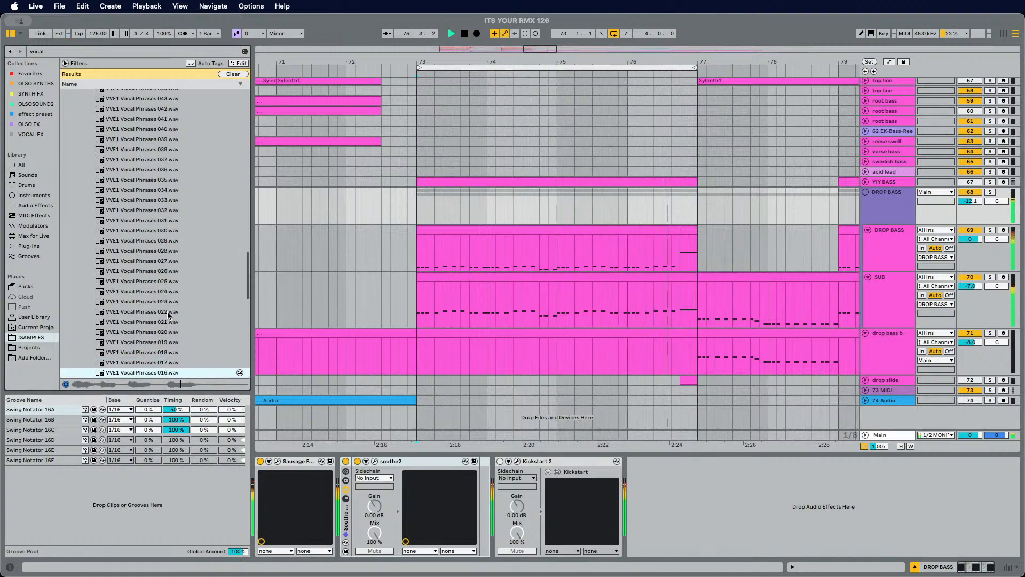
key(Down)
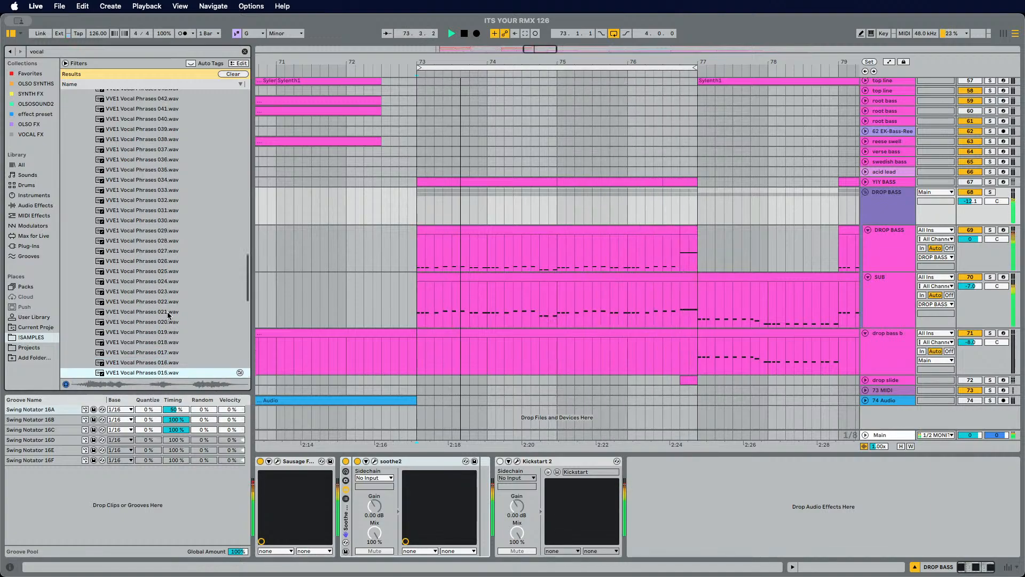
key(Down)
key(Down)
key(Down)
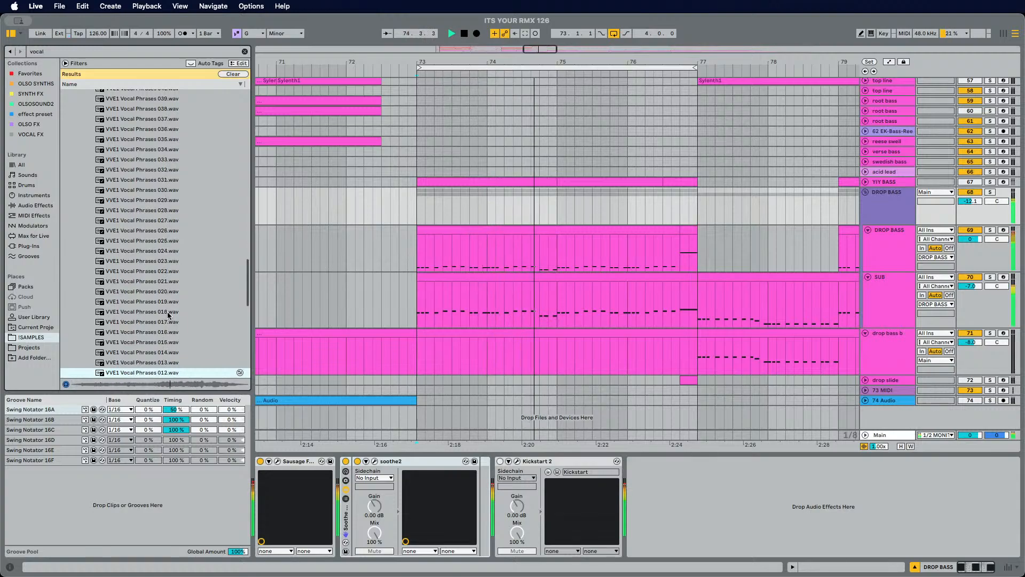
key(Down)
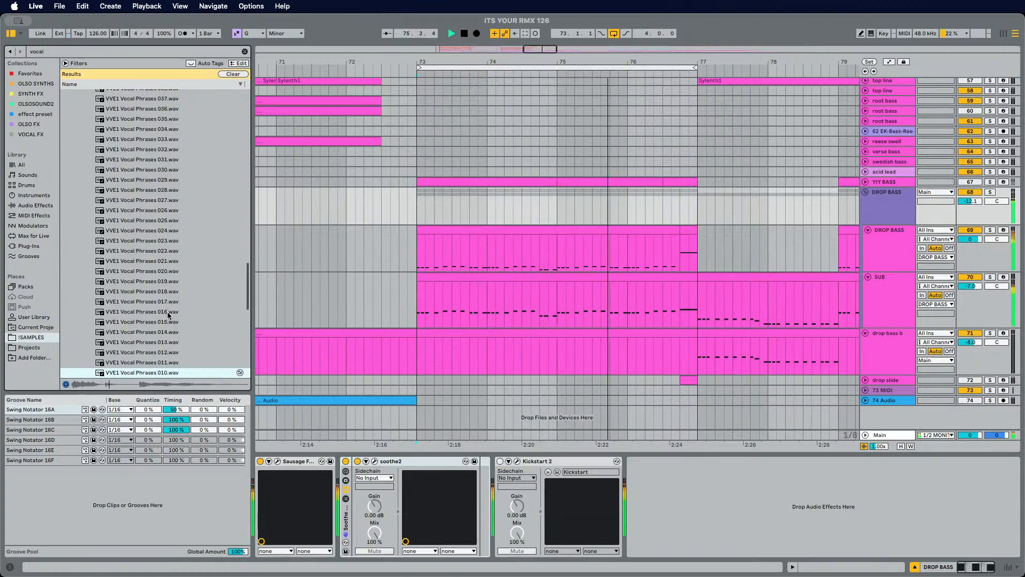
key(Down)
key(Down)
key(Down)
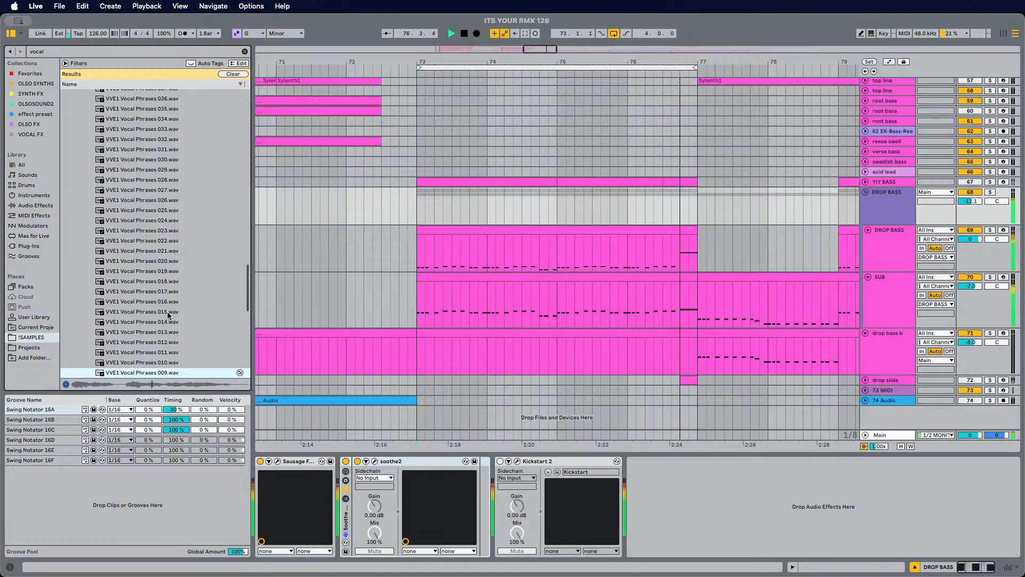
key(Down)
key(Down)
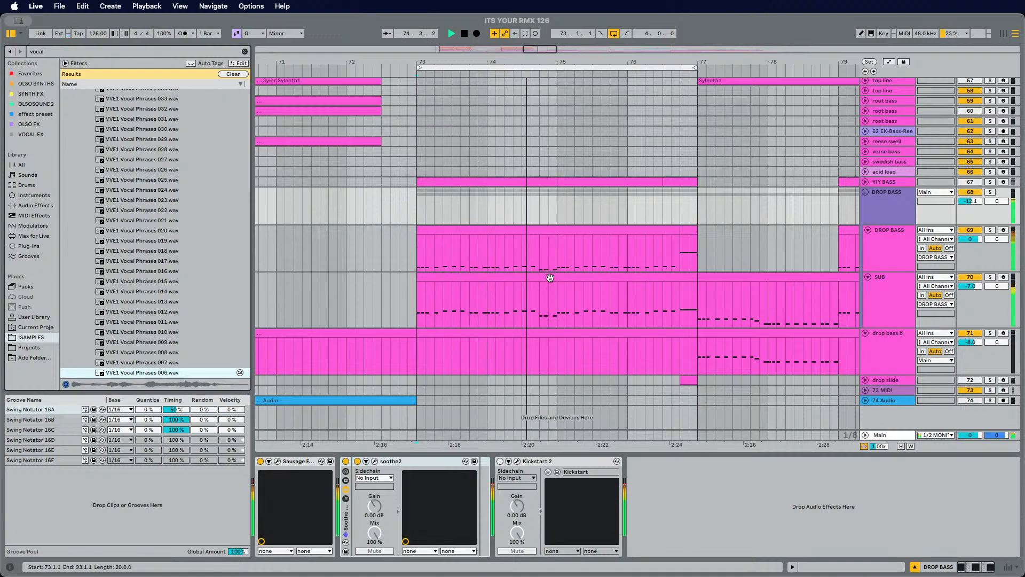
Step: Collapse the DROP BASS group track
click(866, 192)
scroll(865, 194, up, 20)
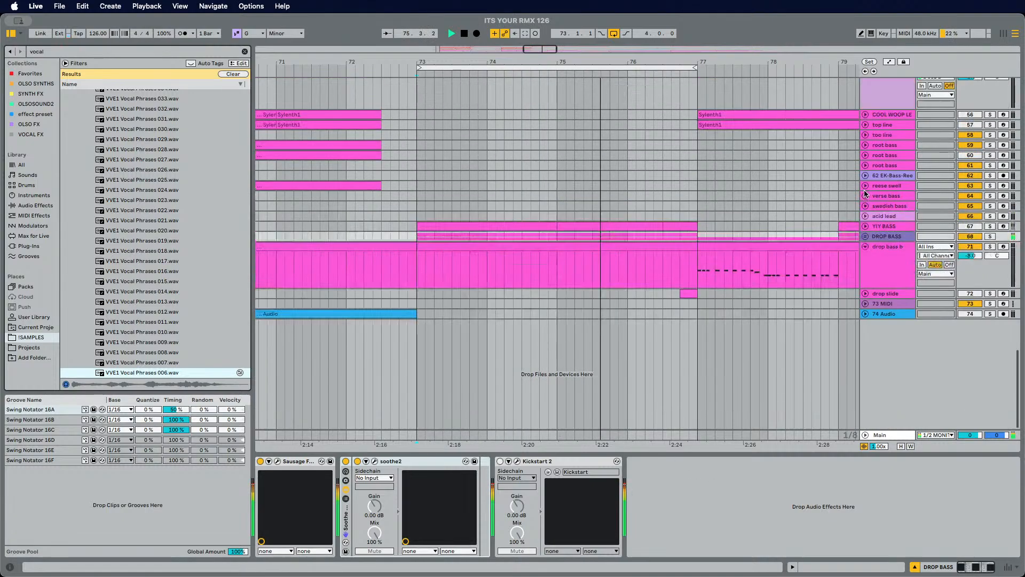
scroll(865, 193, up, 5)
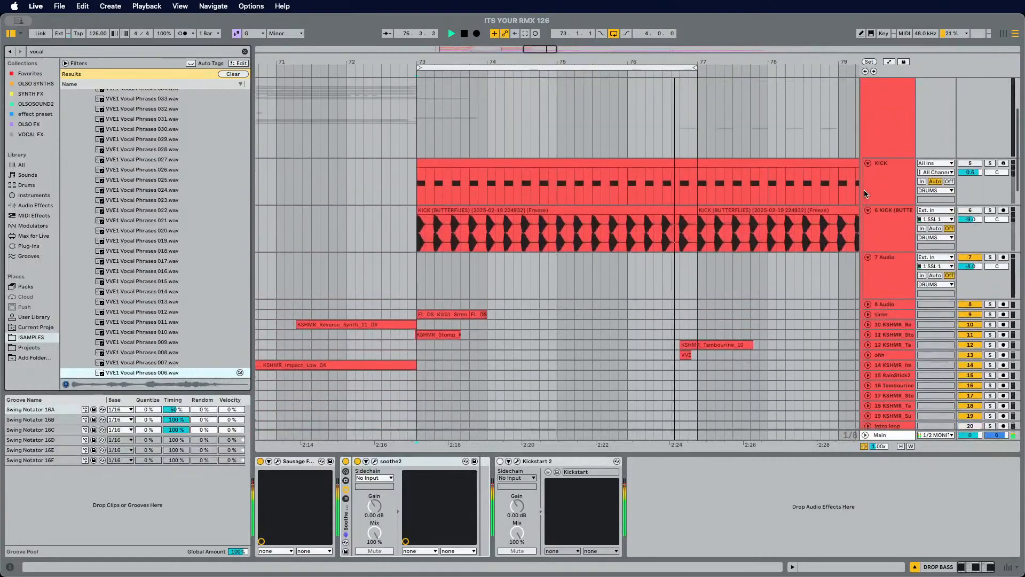
Step: Insert a new audio track below the ohh track
click(767, 281)
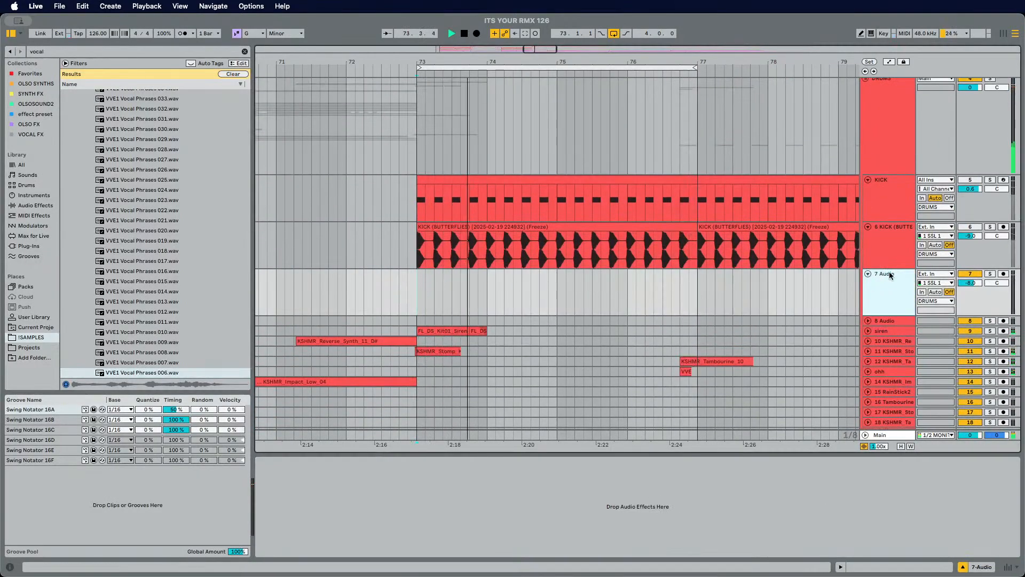
click(881, 258)
scroll(882, 267, down, 3)
scroll(887, 289, down, 3)
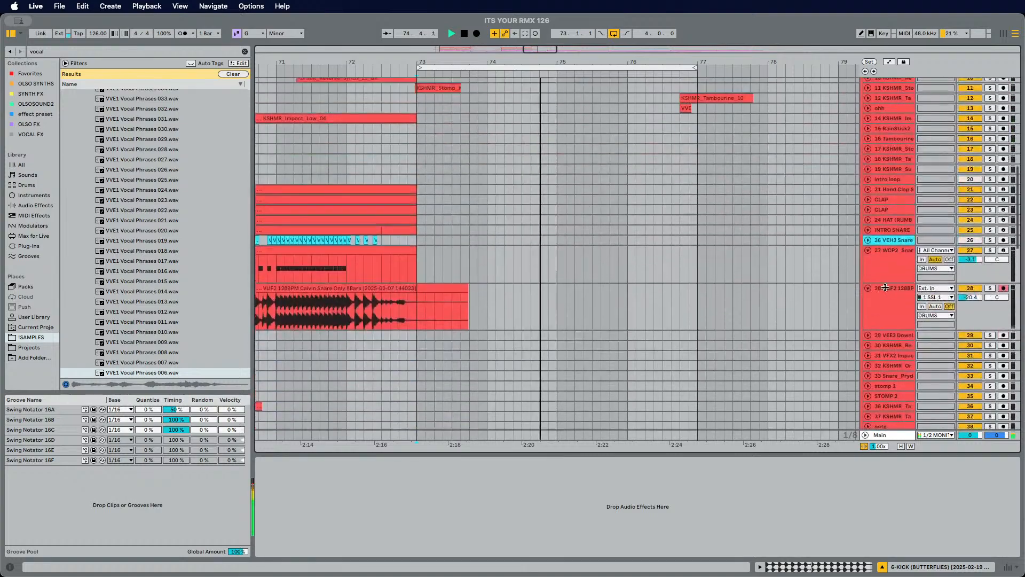
scroll(886, 278, up, 3)
click(890, 257)
key(super+t)
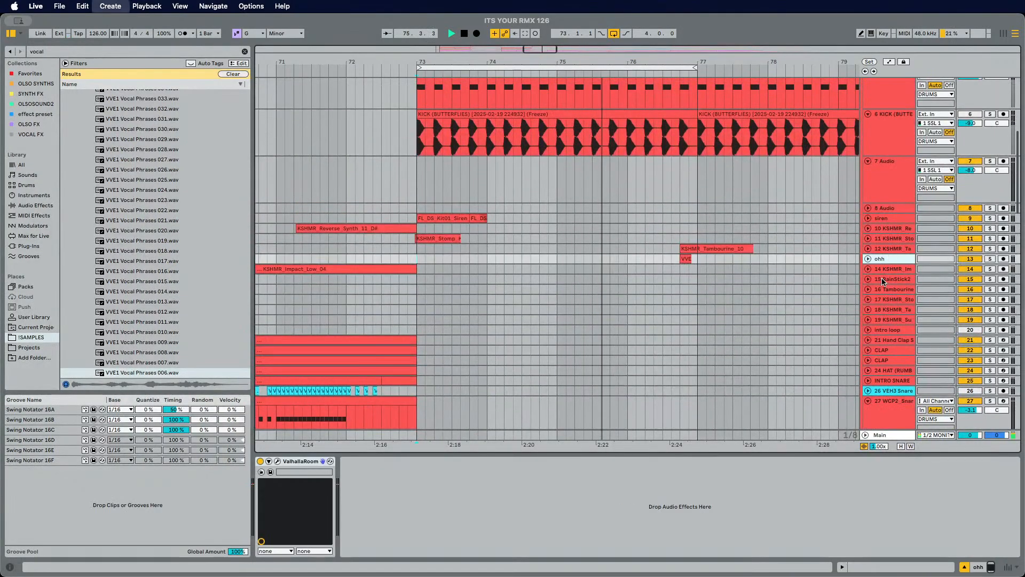
Step: Rename the new audio track HANDS UP
click(893, 278)
key(super+r)
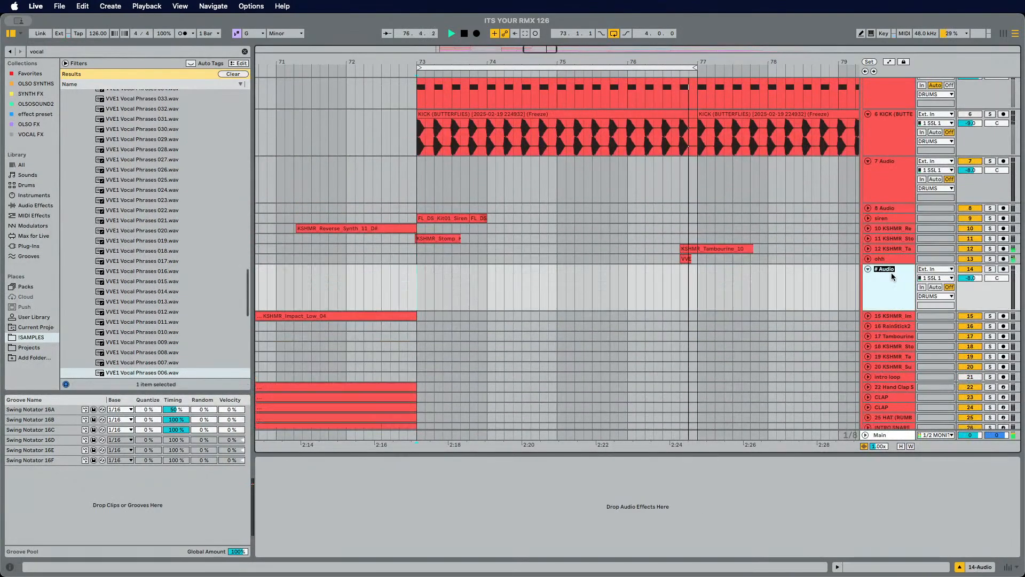
text(THROQW)
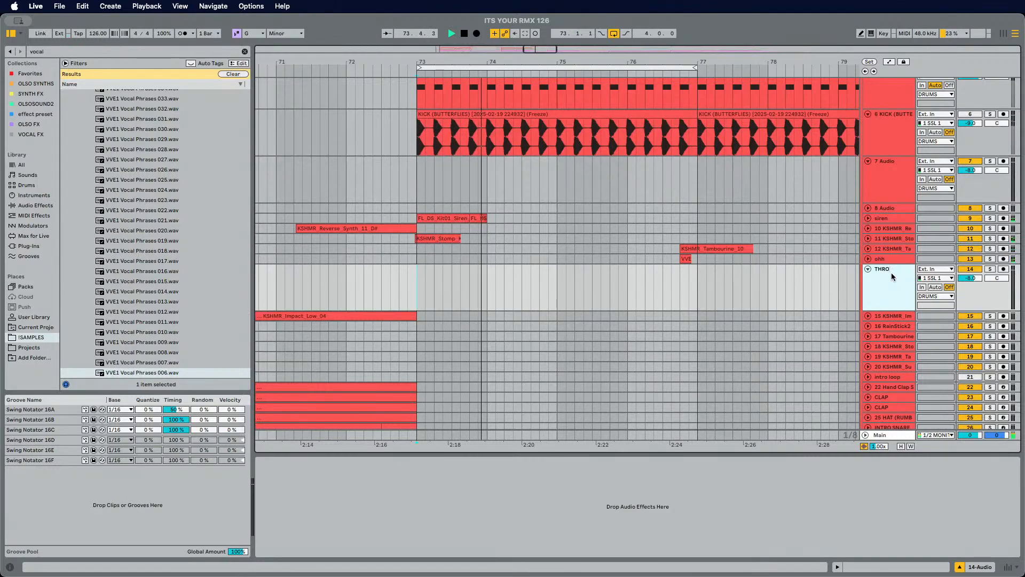
key(BackSpace)
key(BackSpace)
key(BackSpace)
key(BackSpace)
text(HANDS U)
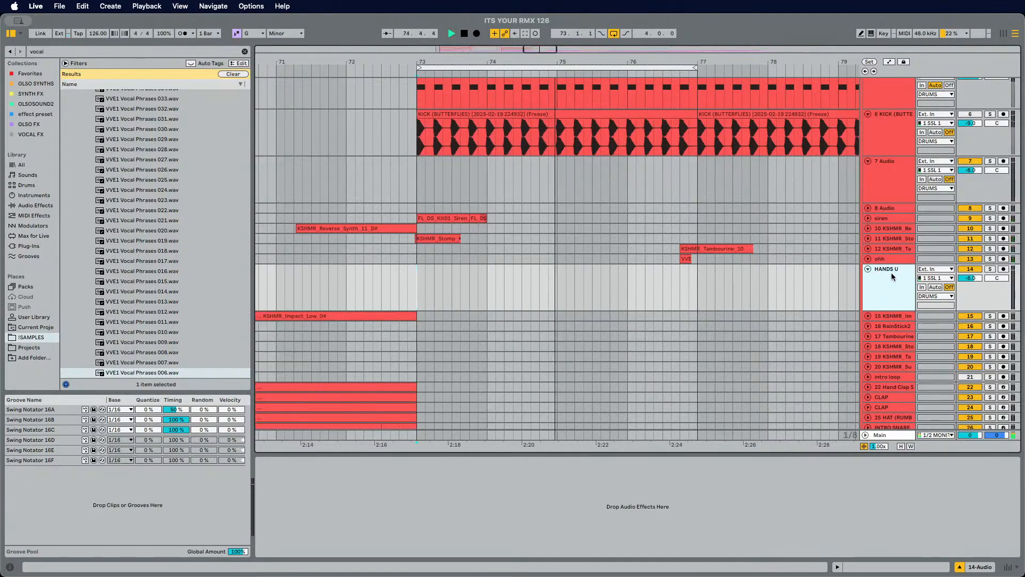
text(P)
key(Return)
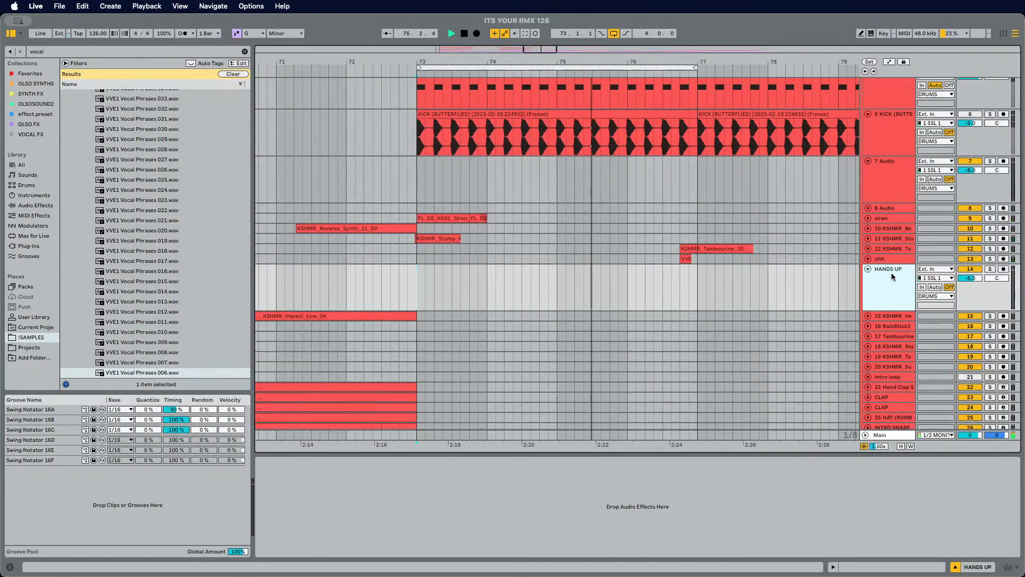
Step: Paste the female 'throw your hands up' vocal loop onto the HANDS UP track around bar 72
click(346, 274)
key(super+v)
key(space)
key(space)
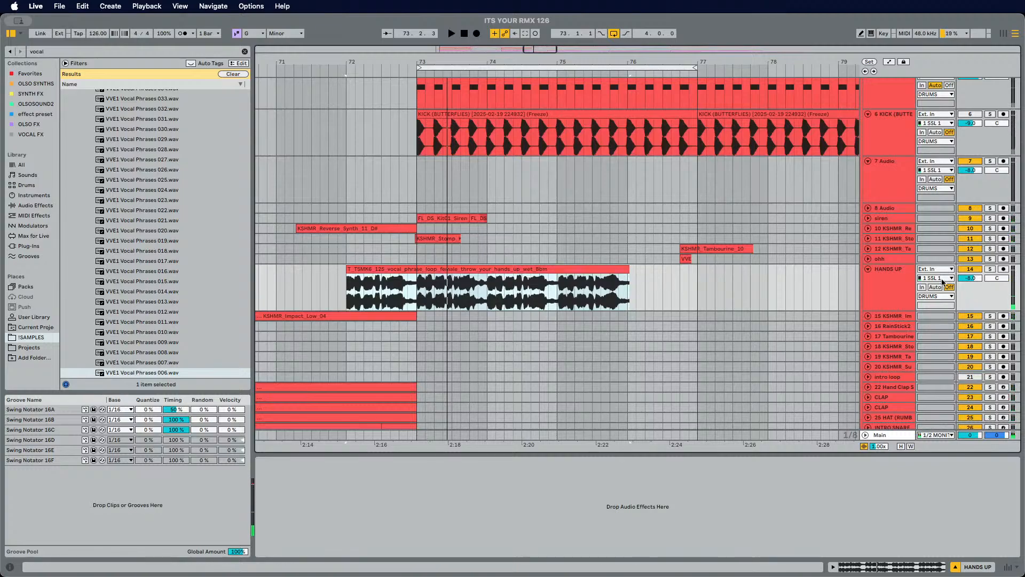
Step: Open the vocal loop clip, enable Warp and set its BPM to 125
click(908, 309)
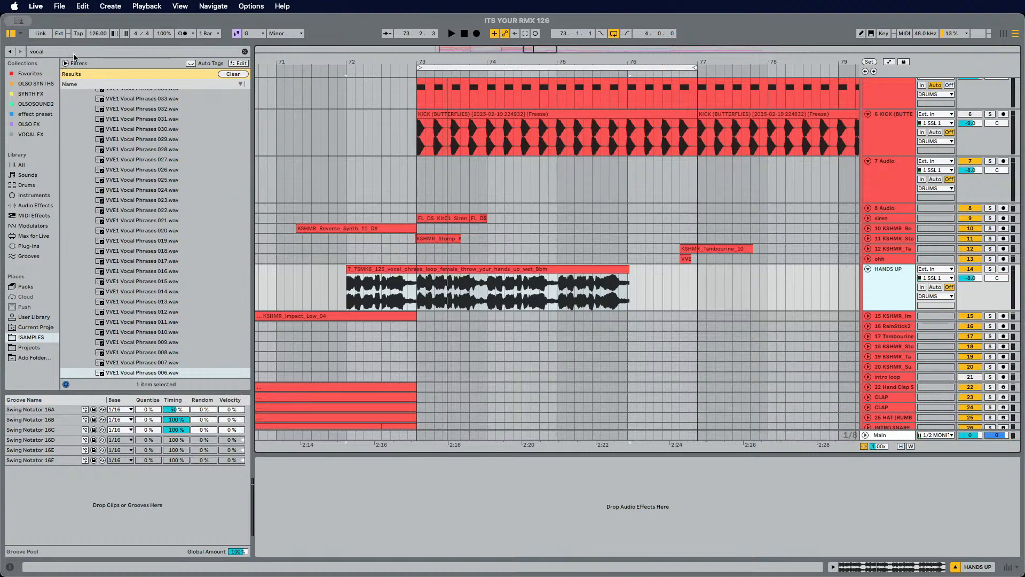
double_click(462, 269)
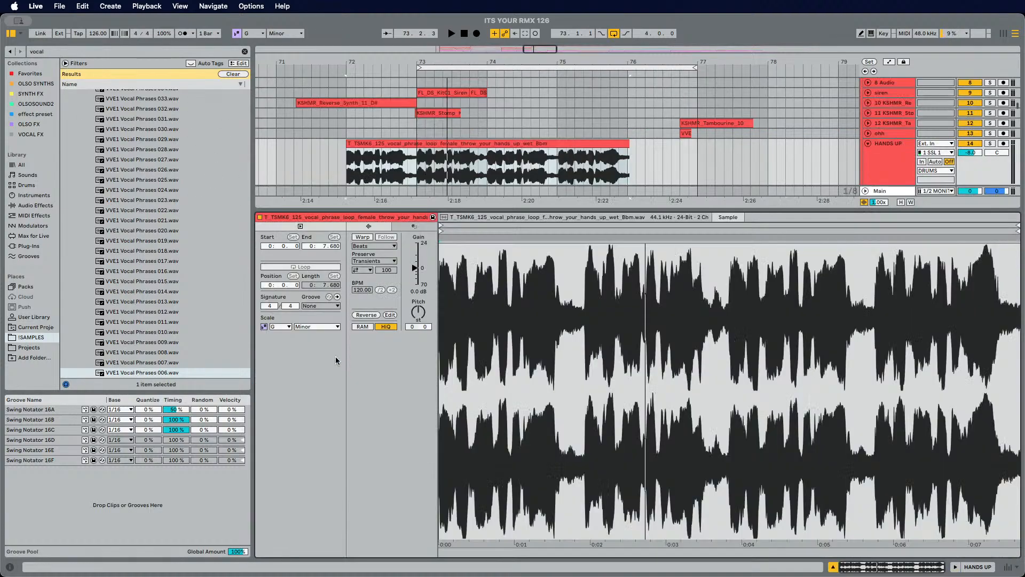
click(362, 237)
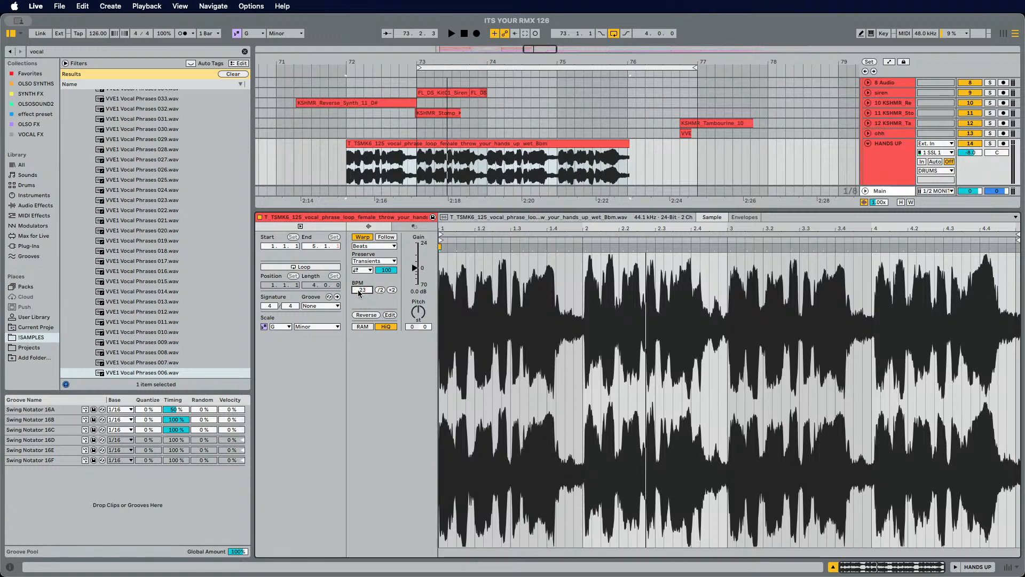
key(BackSpace)
key(BackSpace)
key(BackSpace)
key(Return)
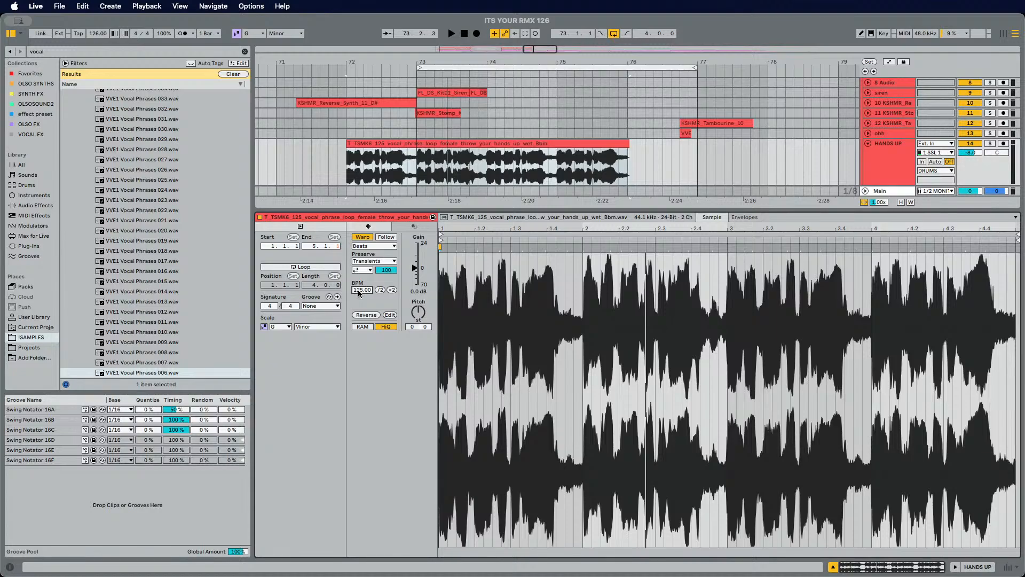
Step: Move the vocal loop clip so it starts at bar 73
key(space)
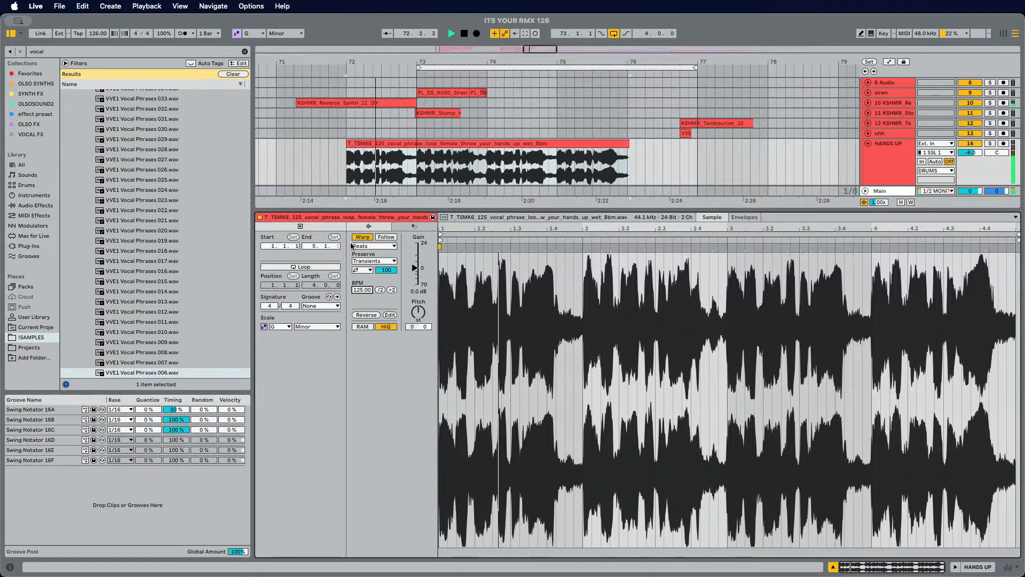
key(space)
drag(394, 143, 464, 144)
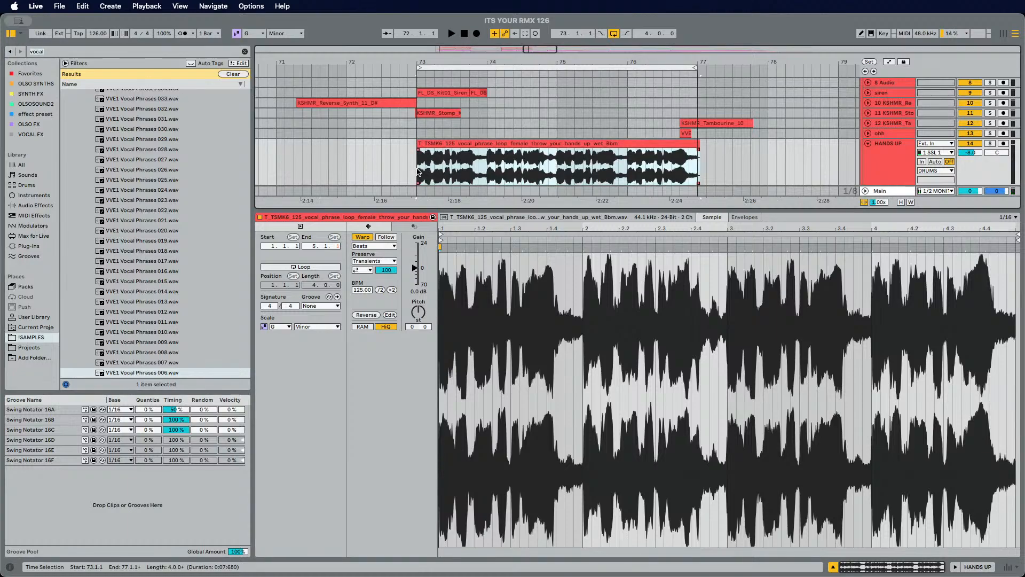
Step: Audition the vocal loop and move it earlier so it starts just before bar 73, around 72.4
click(419, 173)
key(space)
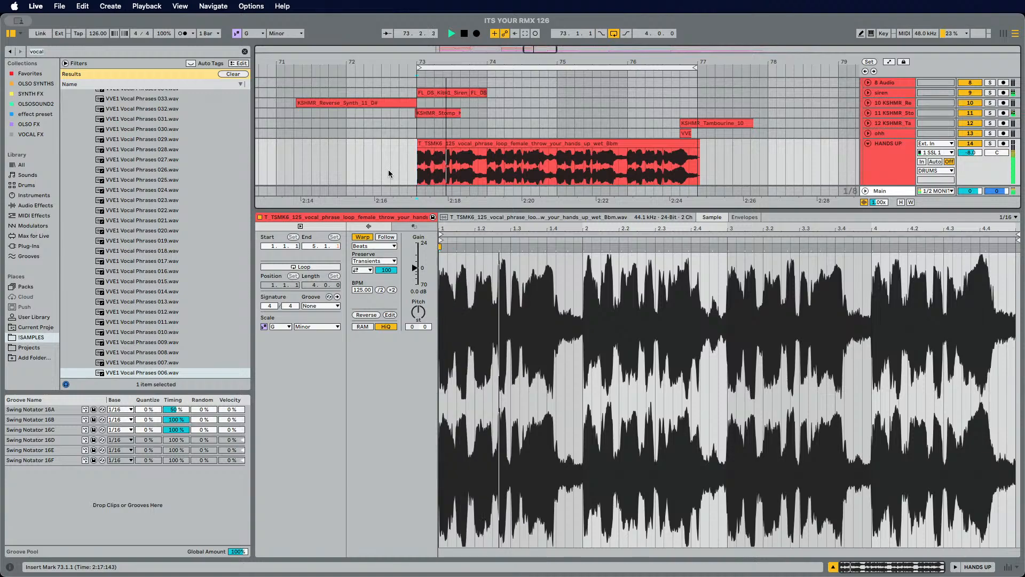
click(833, 568)
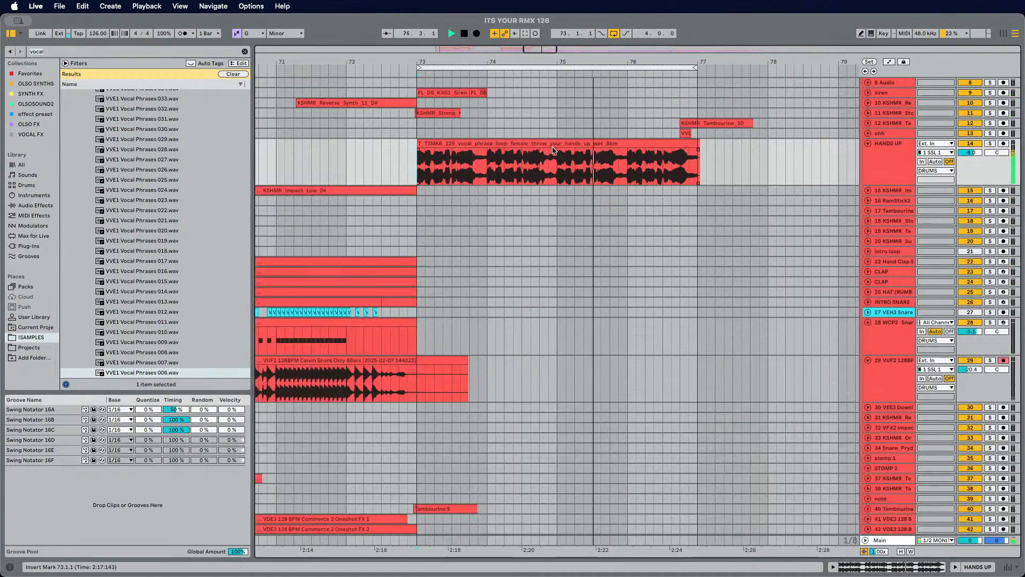
key(space)
drag(434, 140, 402, 171)
key(space)
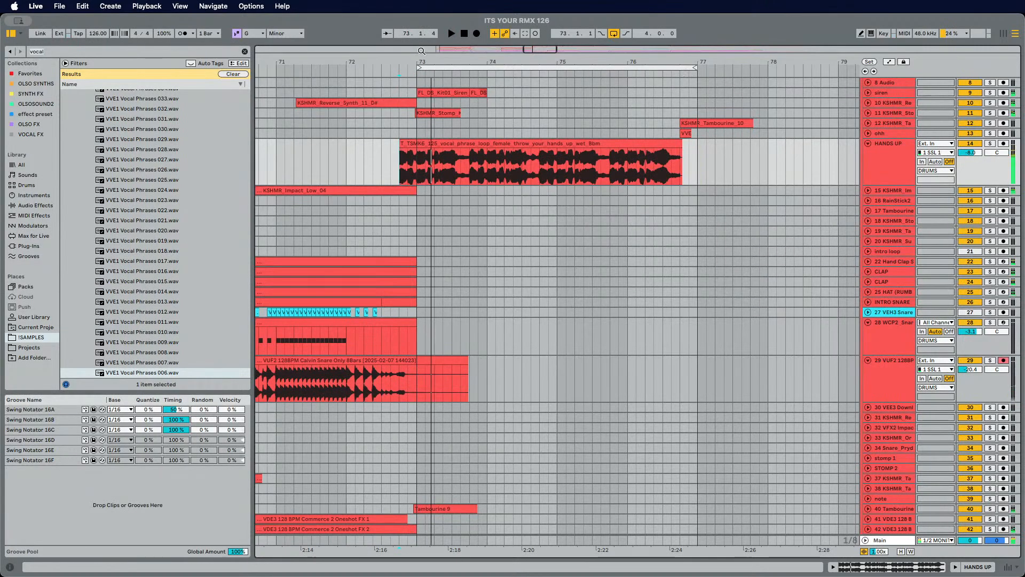
Step: Open the vocal clip's sample view and add warp markers near beats 1.1.3 and 1.2, nudging the second slightly earlier
drag(419, 63, 460, 172)
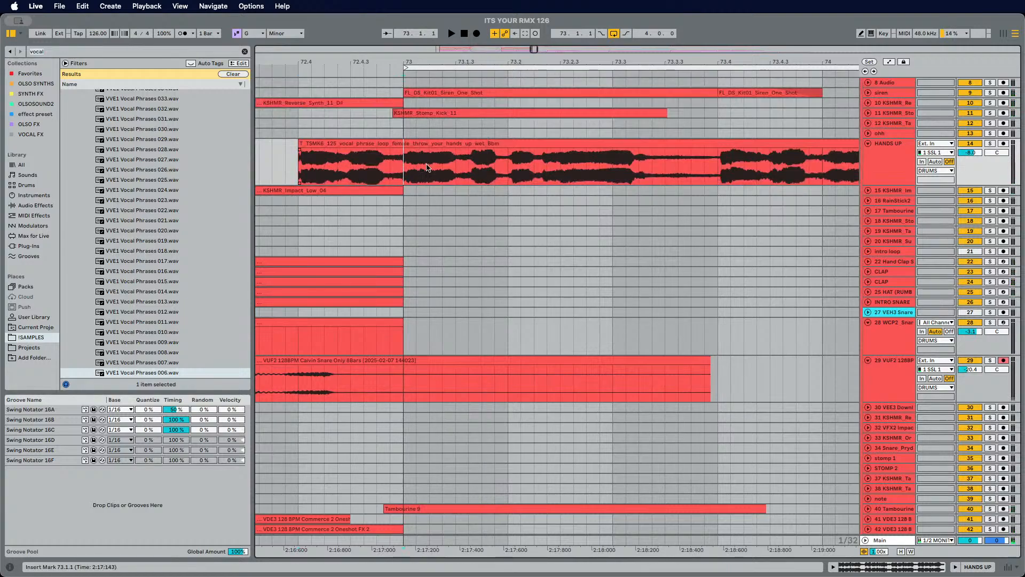
double_click(451, 144)
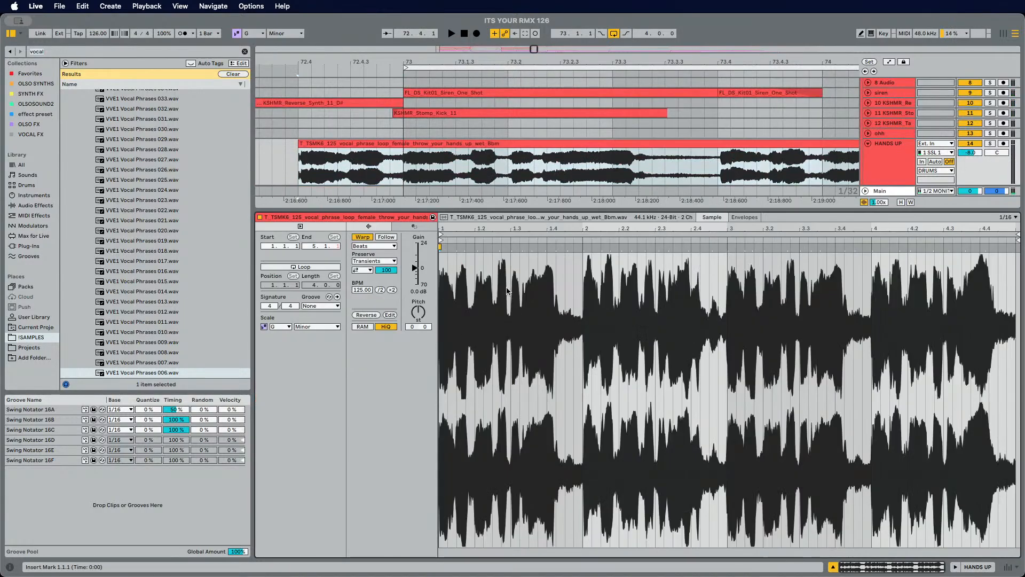
drag(449, 223, 452, 250)
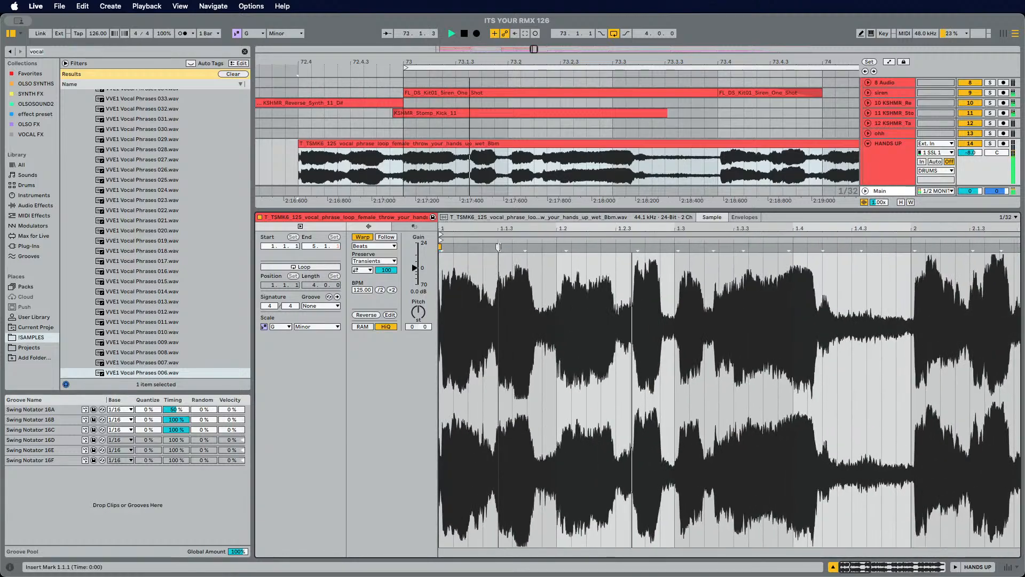
click(498, 248)
key(space)
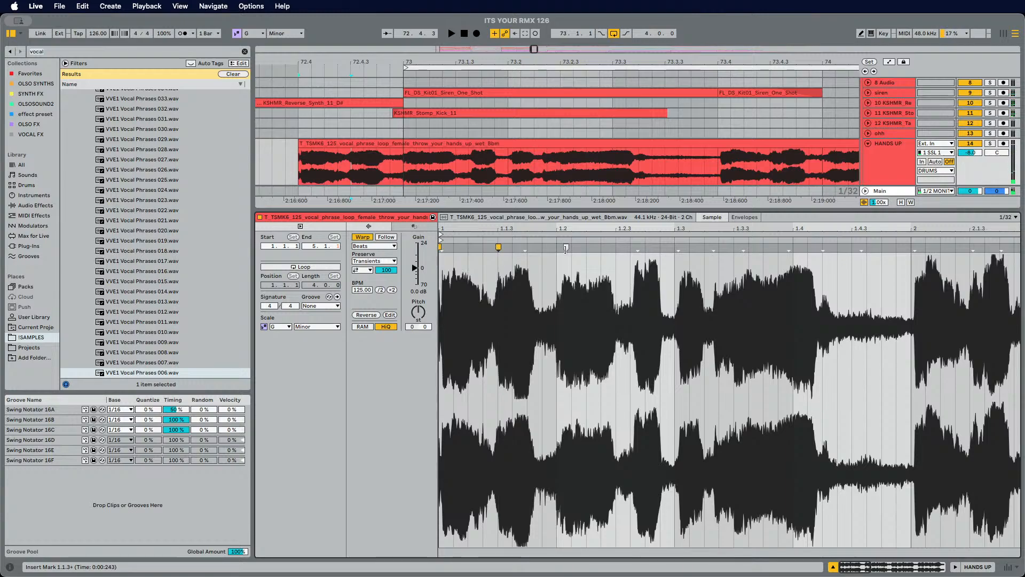
drag(567, 247, 562, 248)
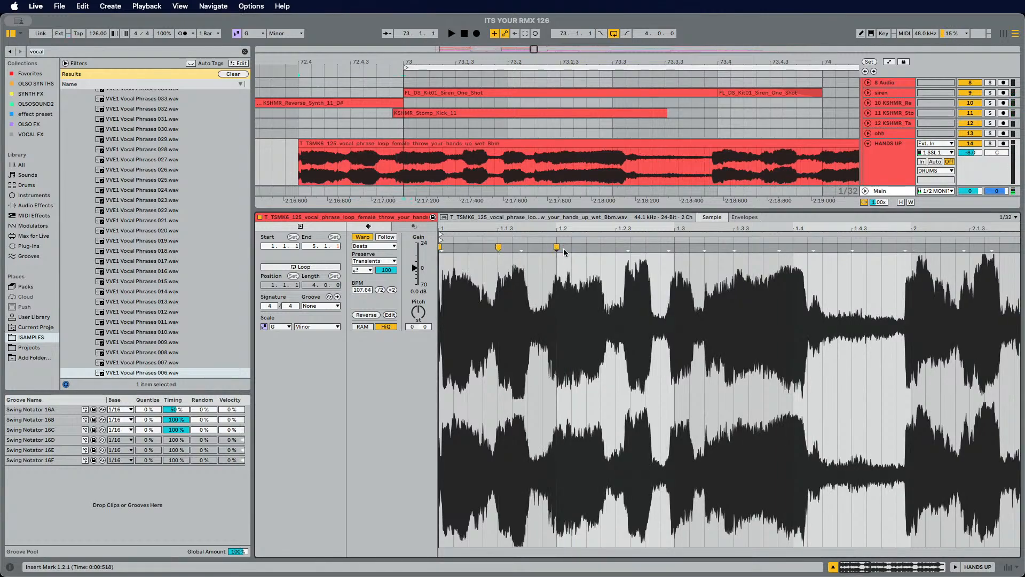
key(space)
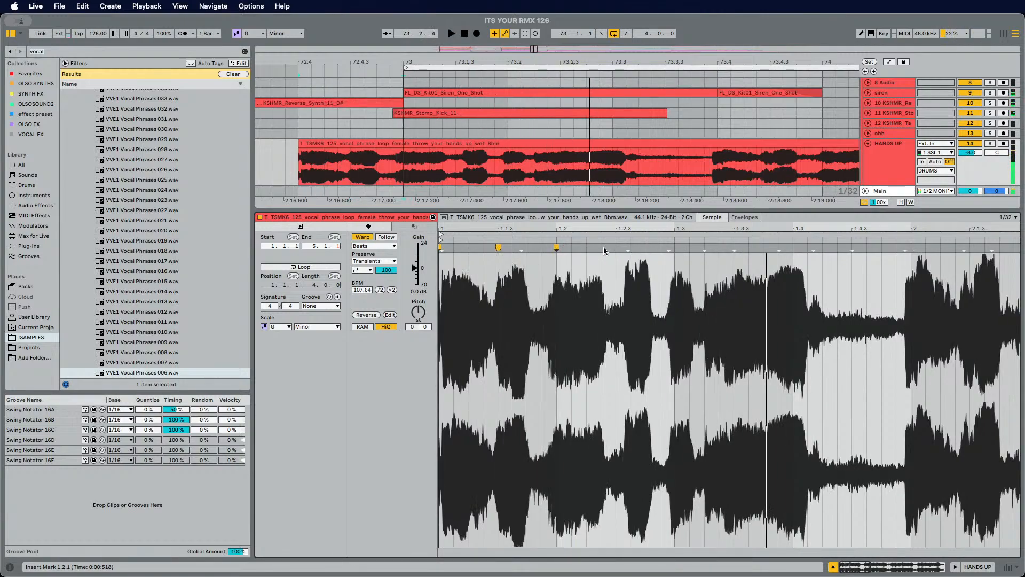
Step: Add another warp marker around beat 1.2.3 of the vocal clip and stretch the phrase, auditioning the result
key(space)
key(space)
double_click(628, 247)
mouse_move(628, 247)
mouse_down()
mouse_move(616, 247)
mouse_move(704, 247)
mouse_up()
key(space)
key(space)
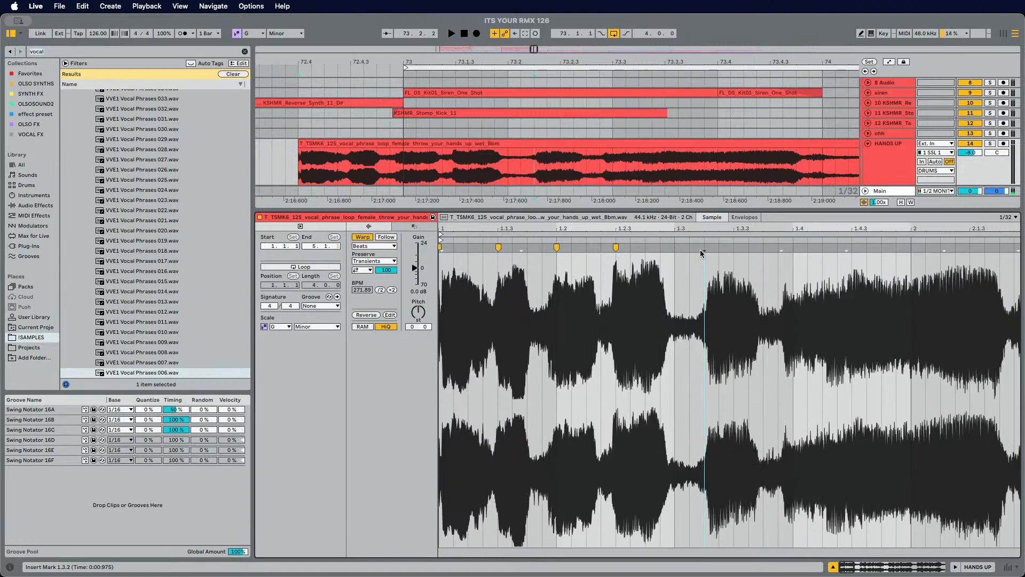
key(space)
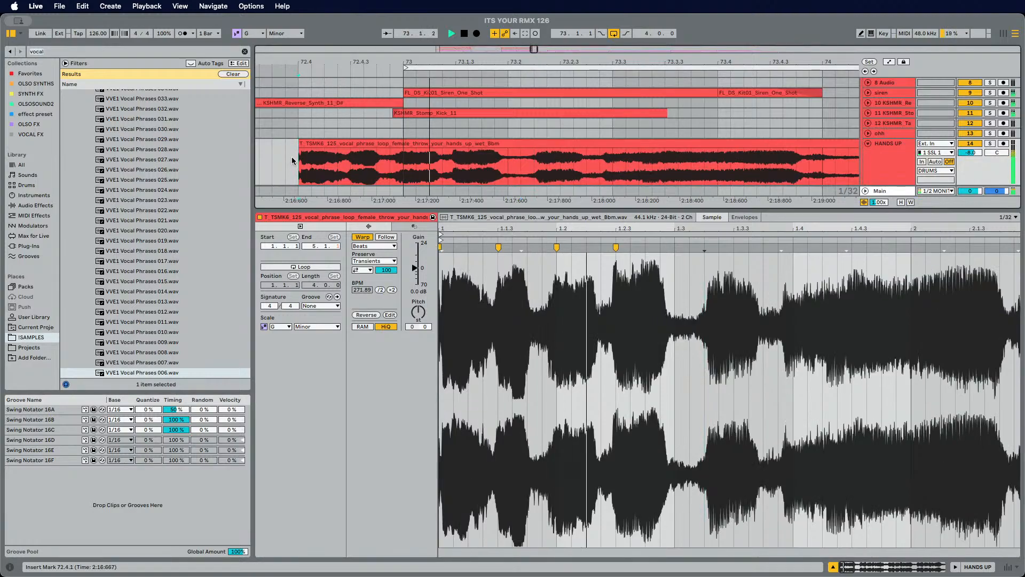
key(space)
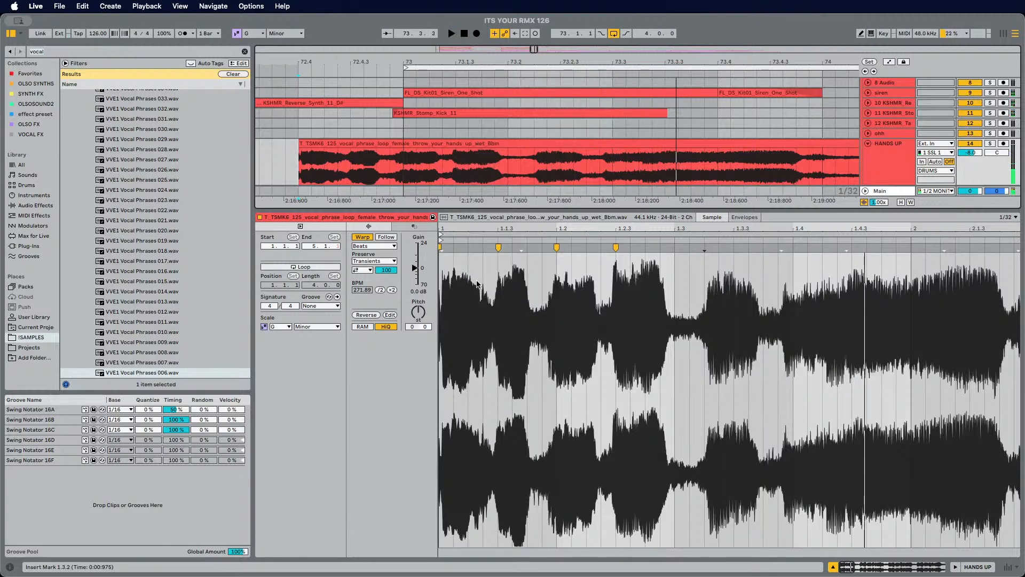
Step: Switch the vocal clip's warp mode to Complex Pro and set Formants to 27.34
click(373, 246)
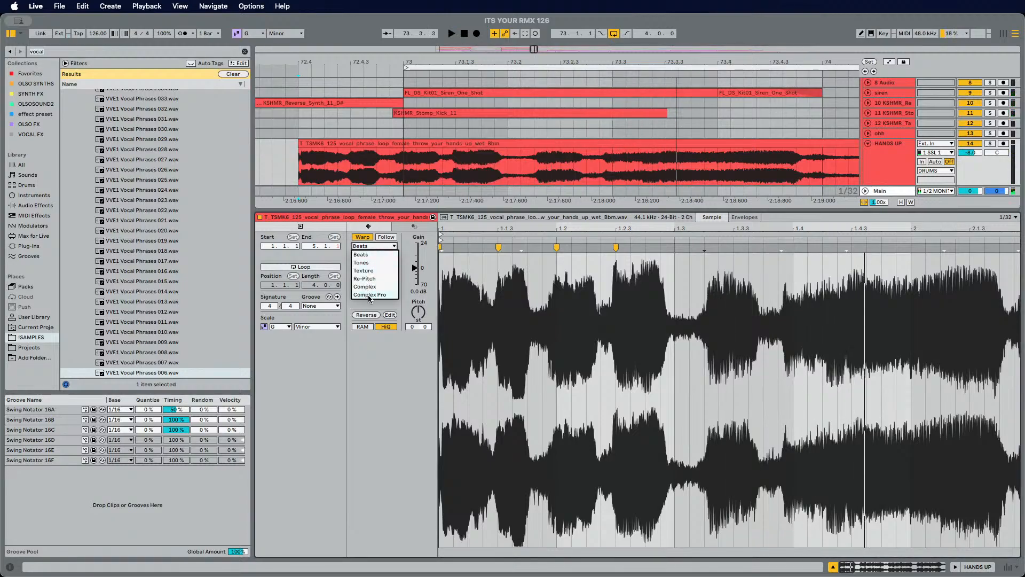
click(369, 295)
key(space)
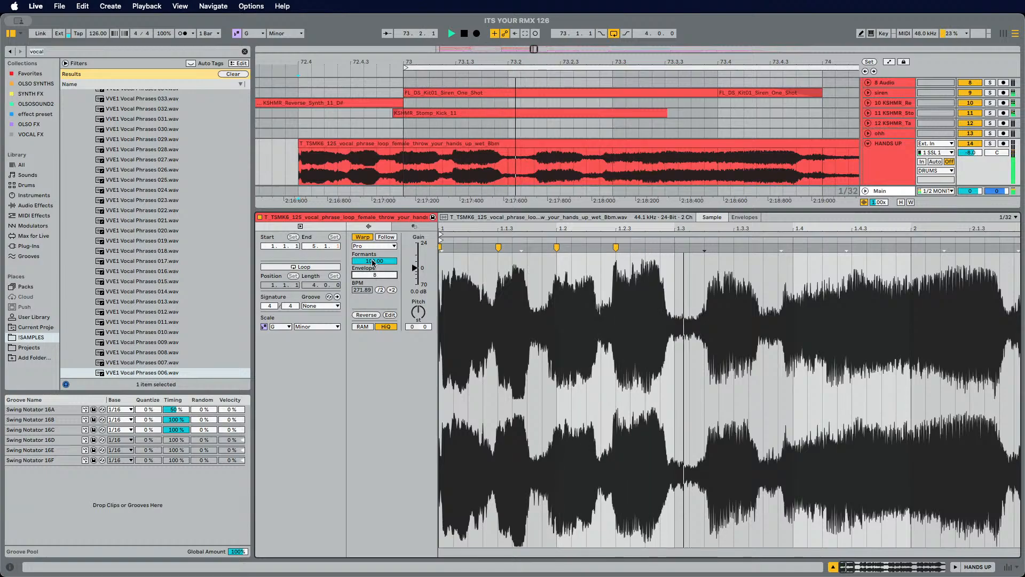
key(space)
drag(373, 261, 373, 315)
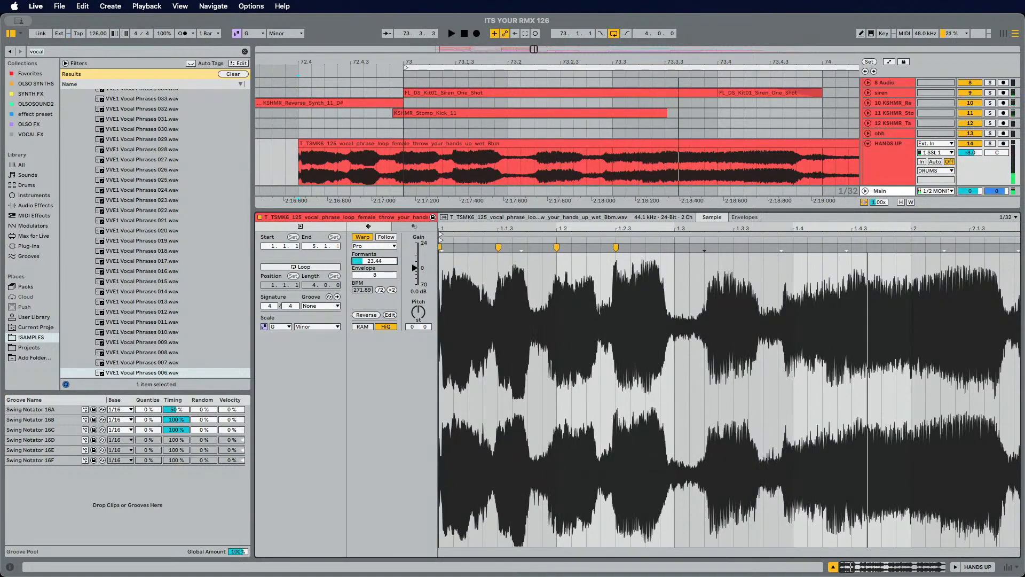
drag(375, 262, 374, 259)
key(space)
key(space)
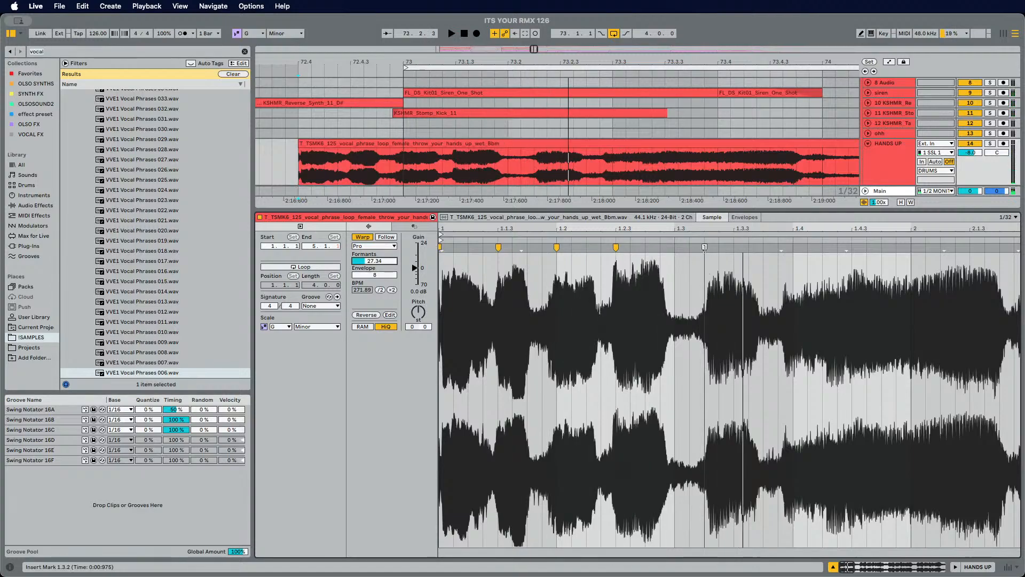
key(space)
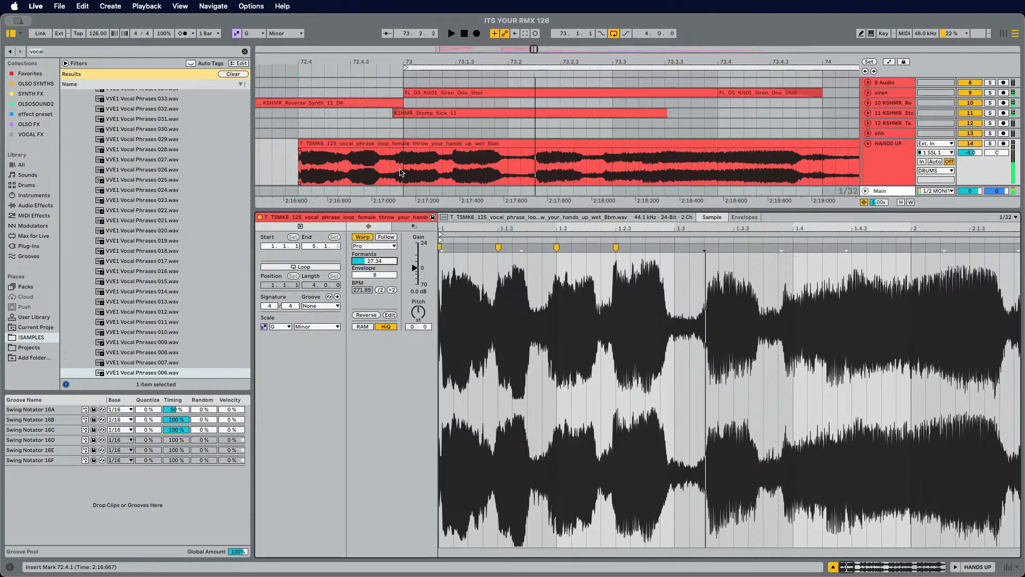
click(401, 172)
drag(402, 171, 508, 173)
key(space)
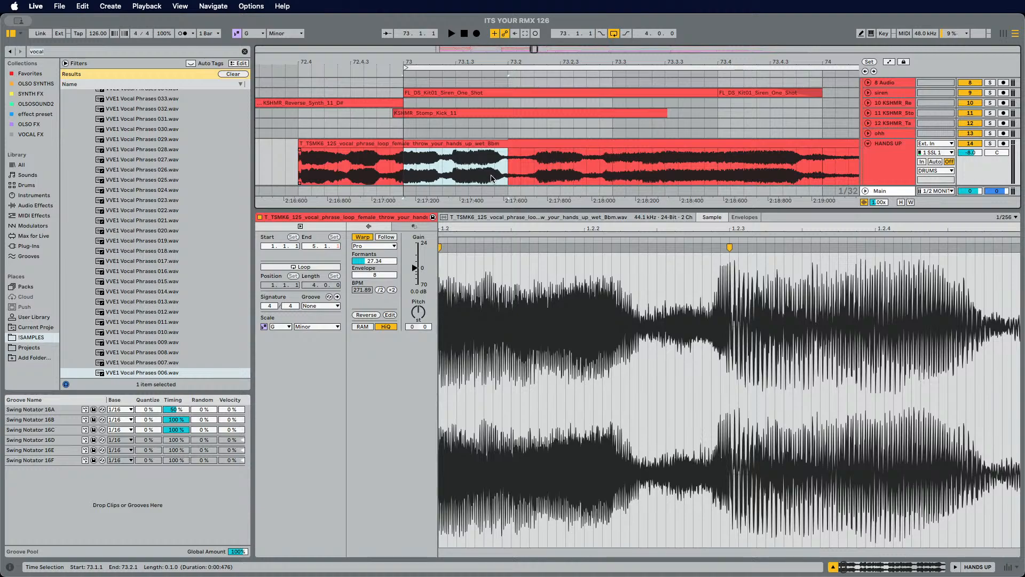
key(super+d)
click(410, 143)
key(space)
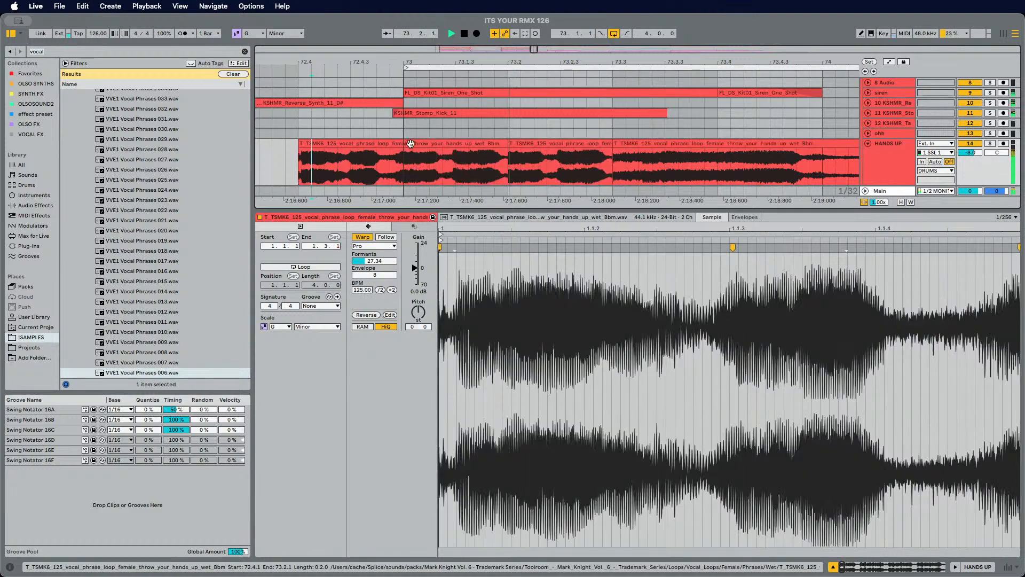
key(space)
scroll(441, 63, down, 3)
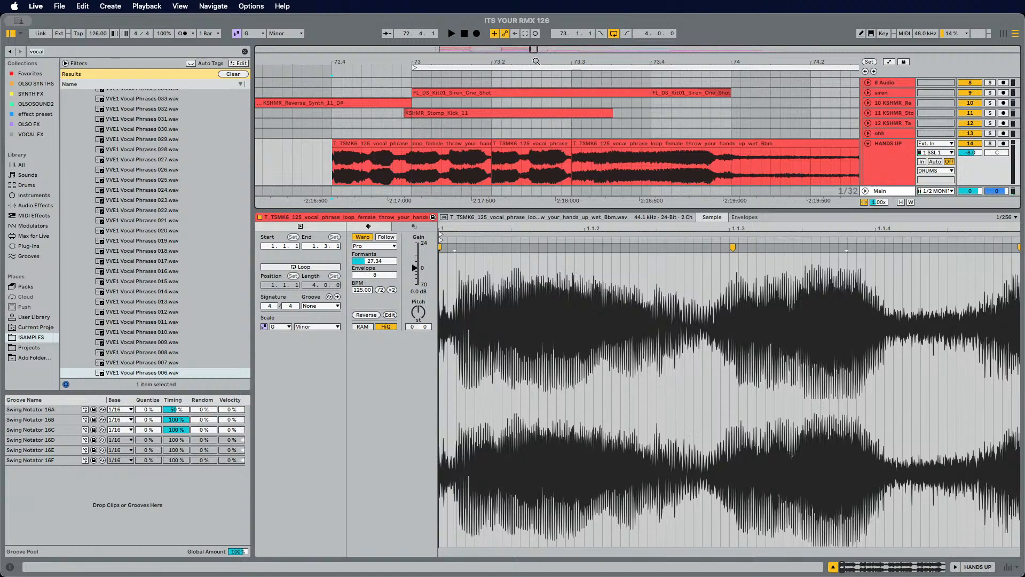
key(super+z)
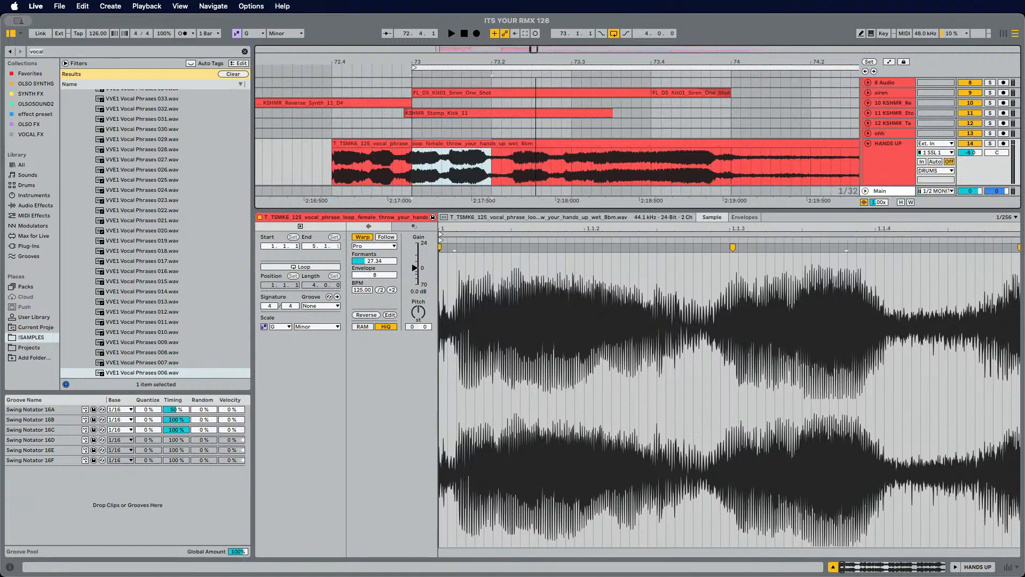
key(space)
Step: Add a warp marker near beat 1.3 of the vocal clip and pull it slightly earlier
click(355, 163)
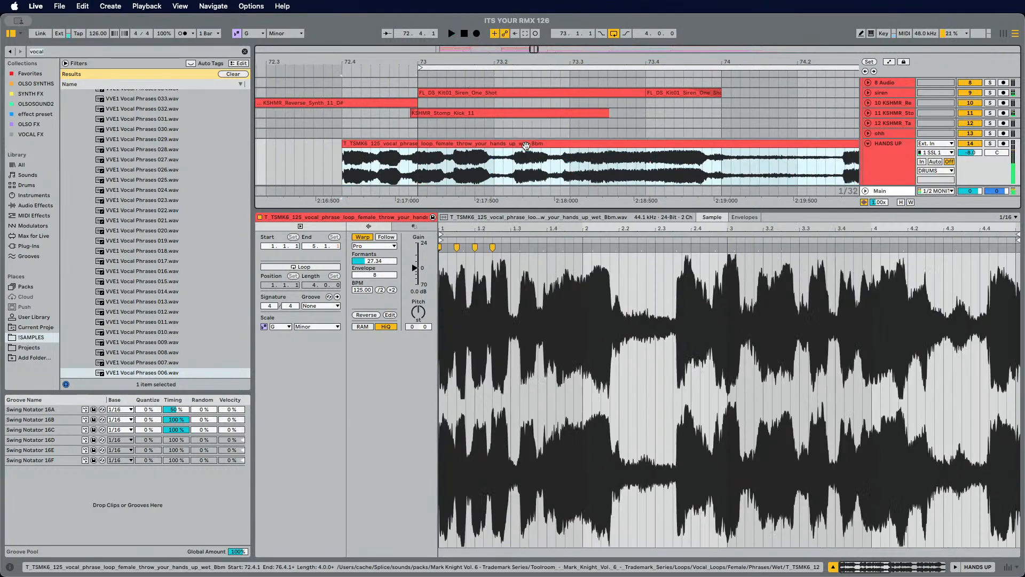
key(space)
drag(511, 228, 565, 258)
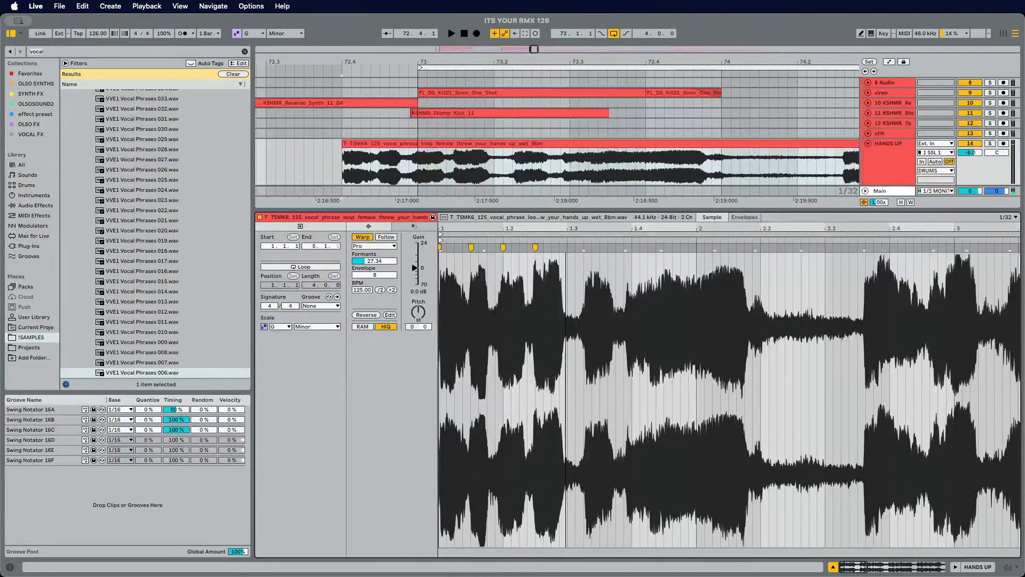
click(583, 247)
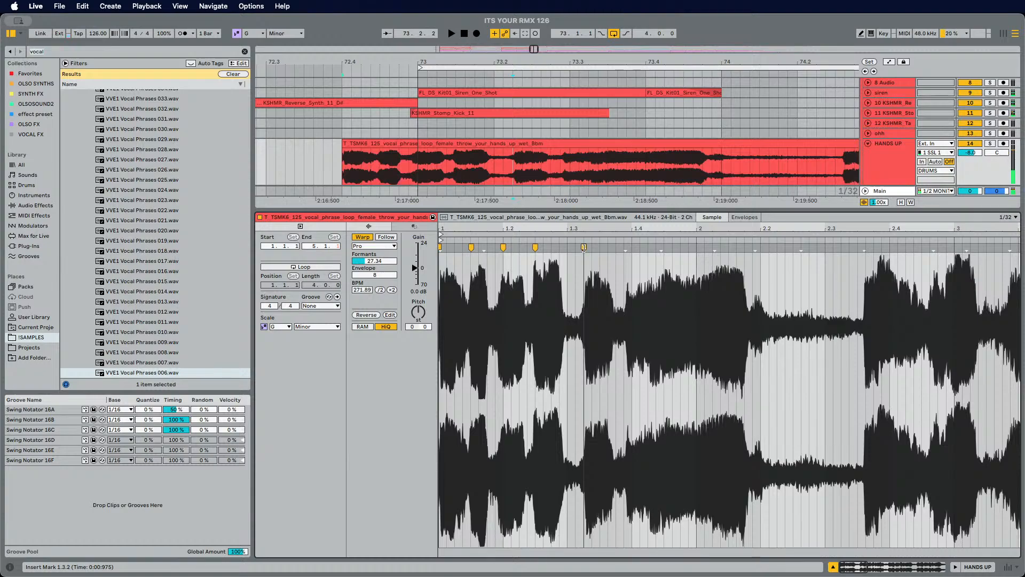
drag(584, 247, 576, 248)
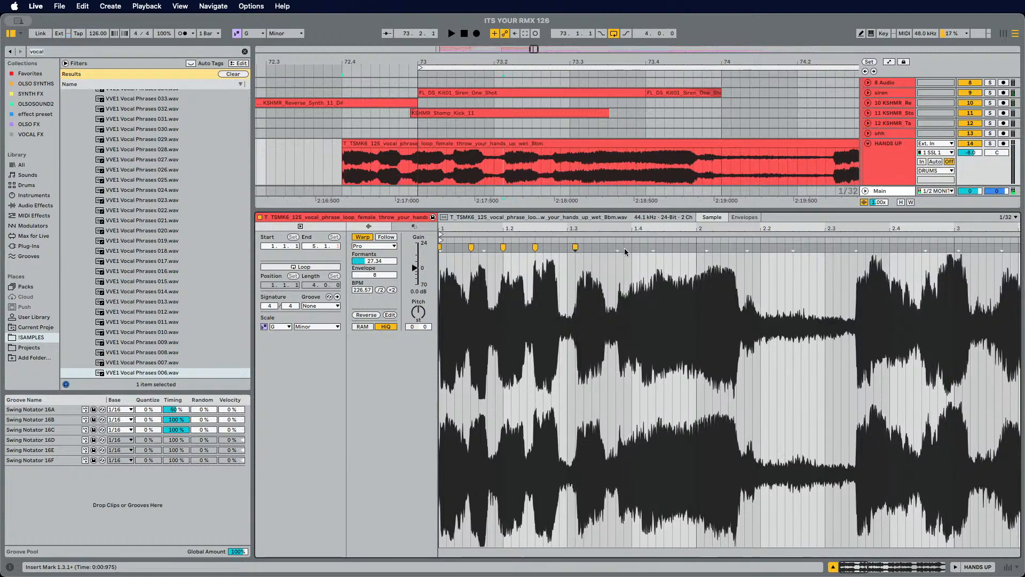
key(space)
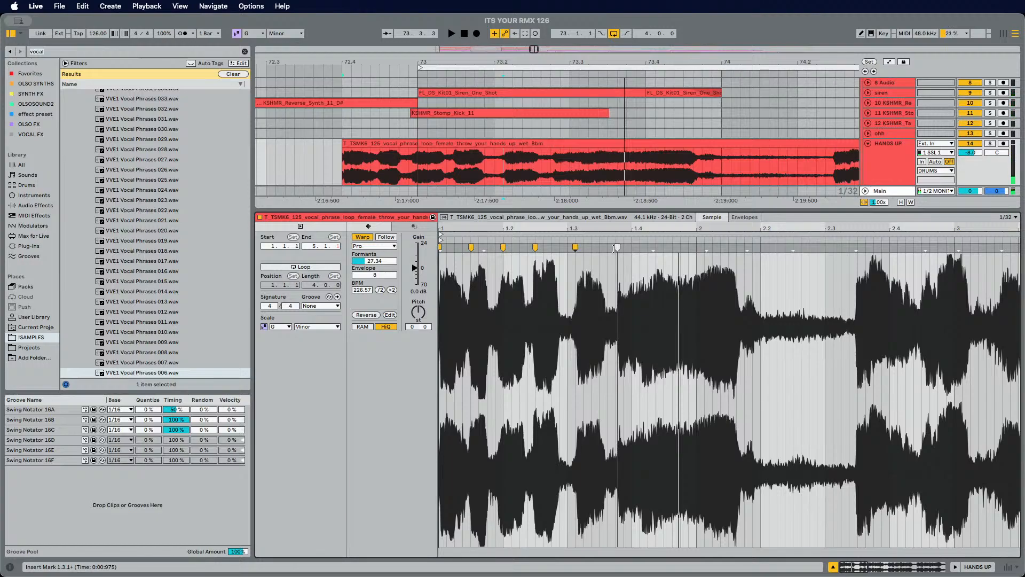
Step: Add and adjust further warp markers between beats 1.3 and 1.4 to tighten the vocal's timing
drag(617, 247, 600, 247)
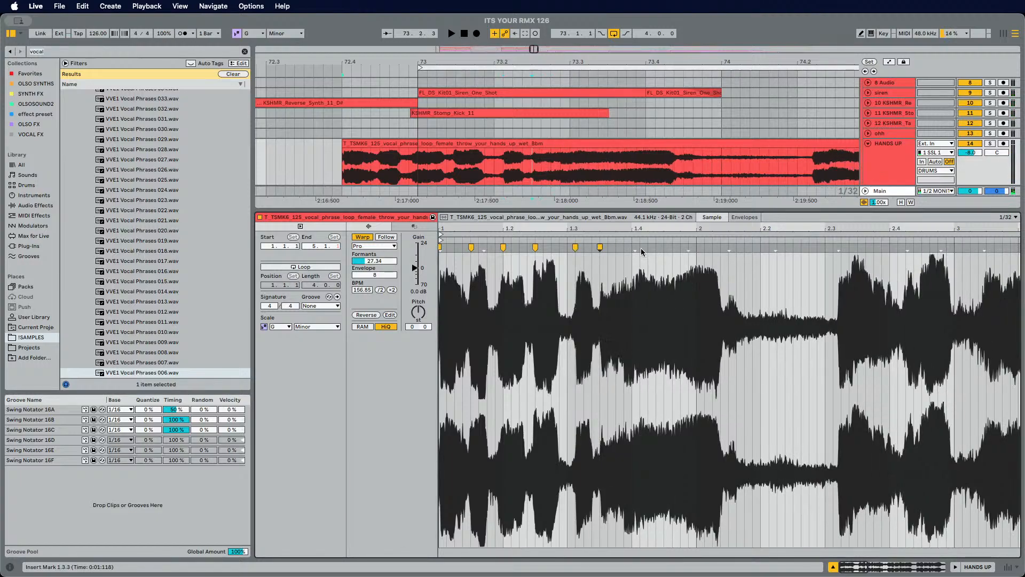
drag(636, 250, 665, 256)
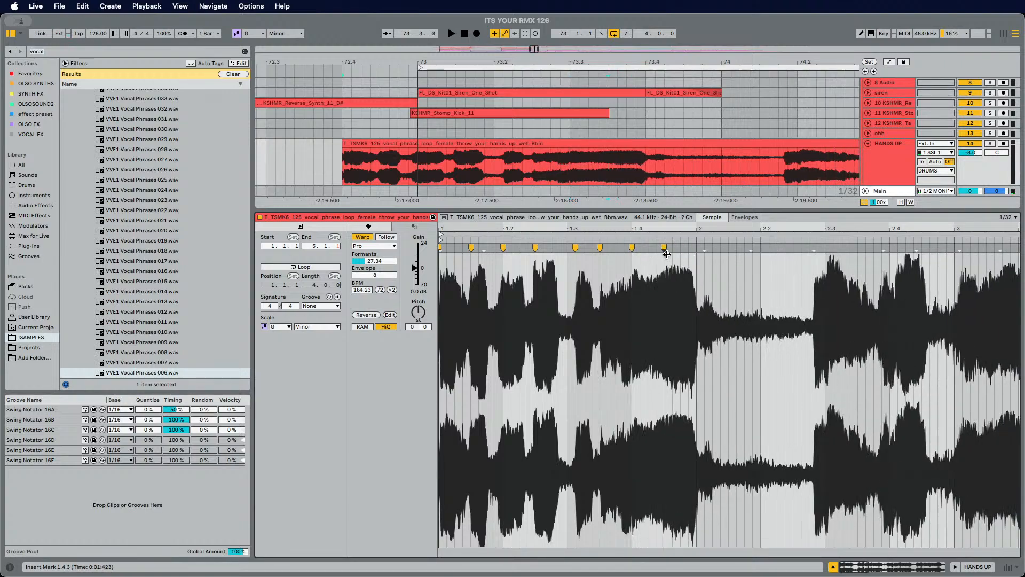
key(space)
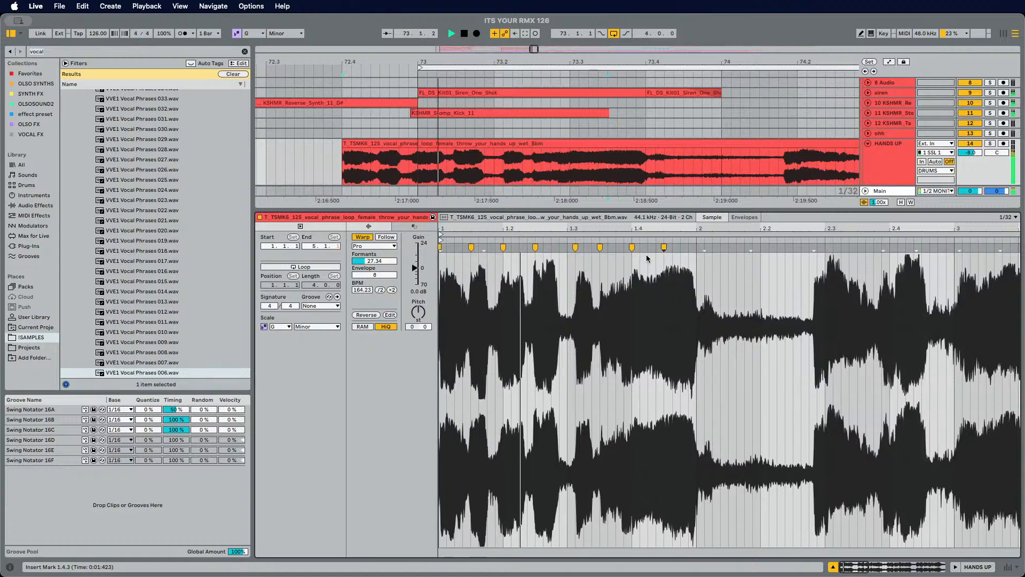
mouse_move(632, 249)
mouse_down()
mouse_move(618, 249)
mouse_move(654, 249)
mouse_move(631, 247)
mouse_up()
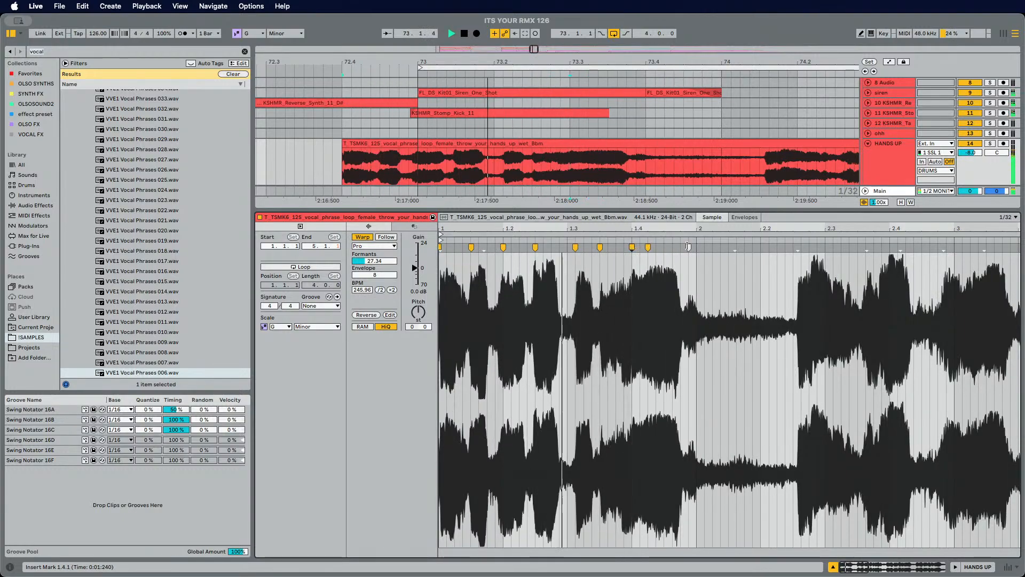
key(space)
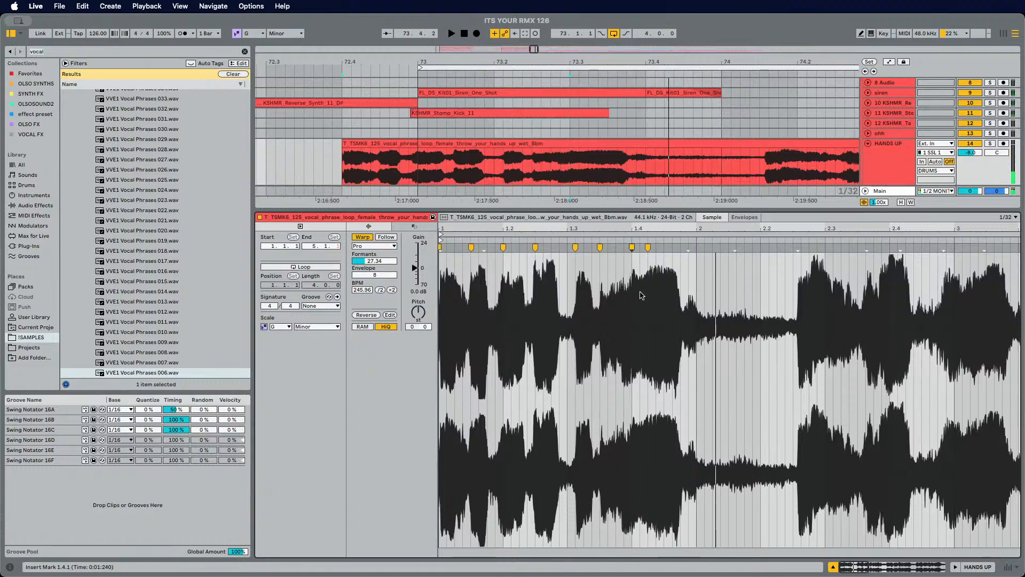
drag(601, 248, 608, 248)
key(space)
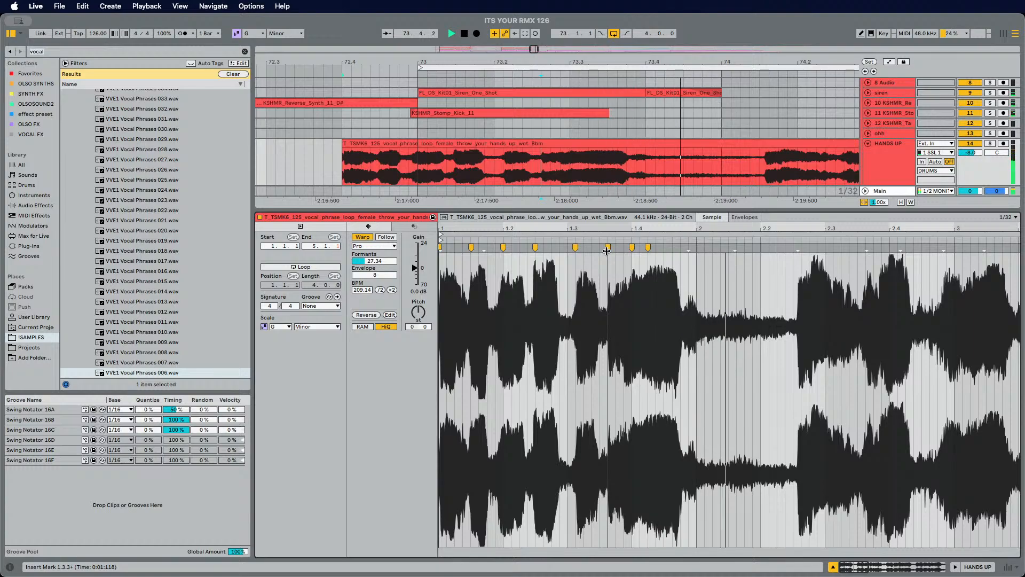
key(space)
drag(574, 248, 567, 248)
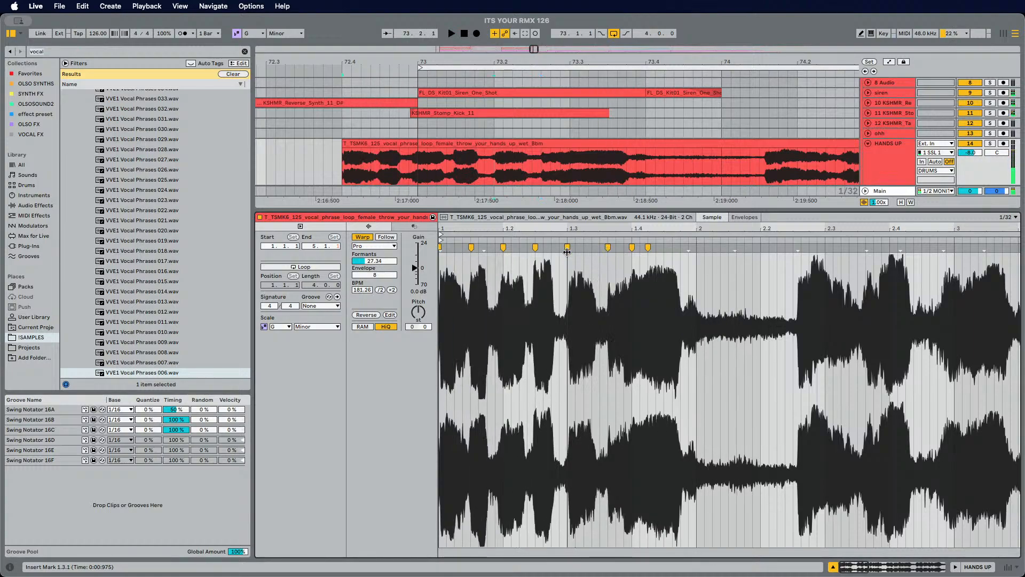
key(space)
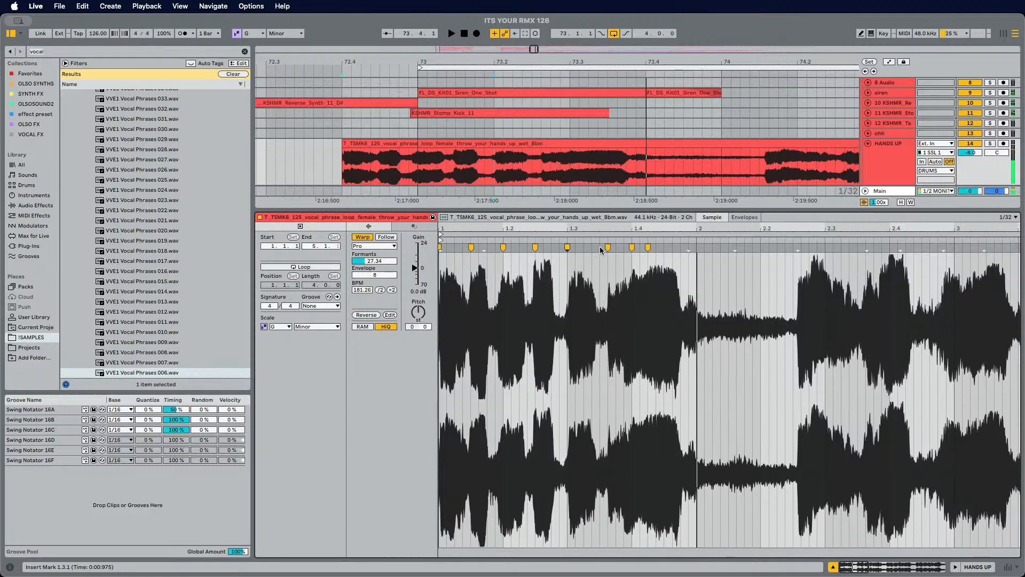
key(space)
key(super+z)
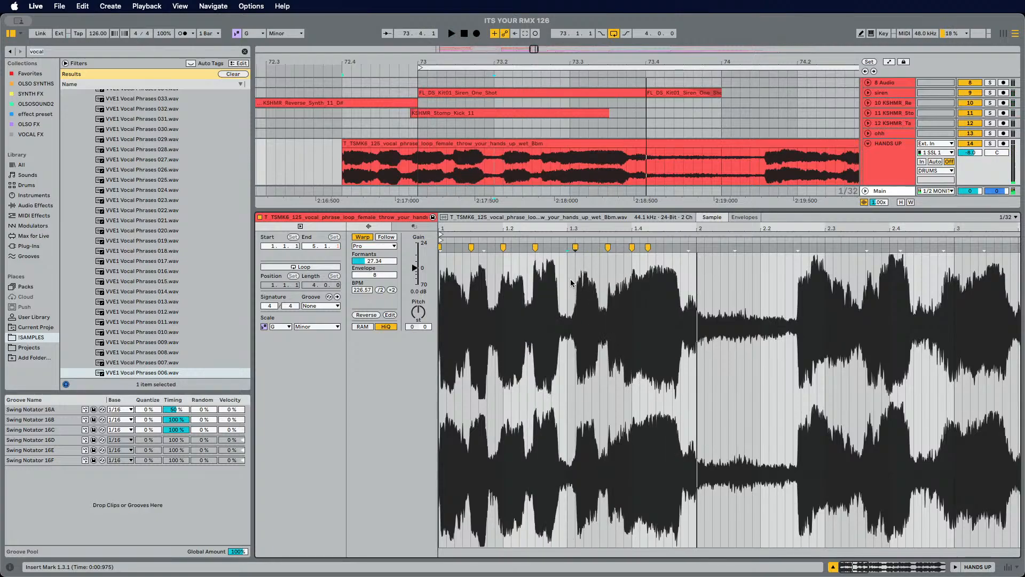
Step: Undo the last warp edit, then insert a warp marker near beat 1.2.4 of the vocal clip and pull it earlier
drag(580, 228, 583, 241)
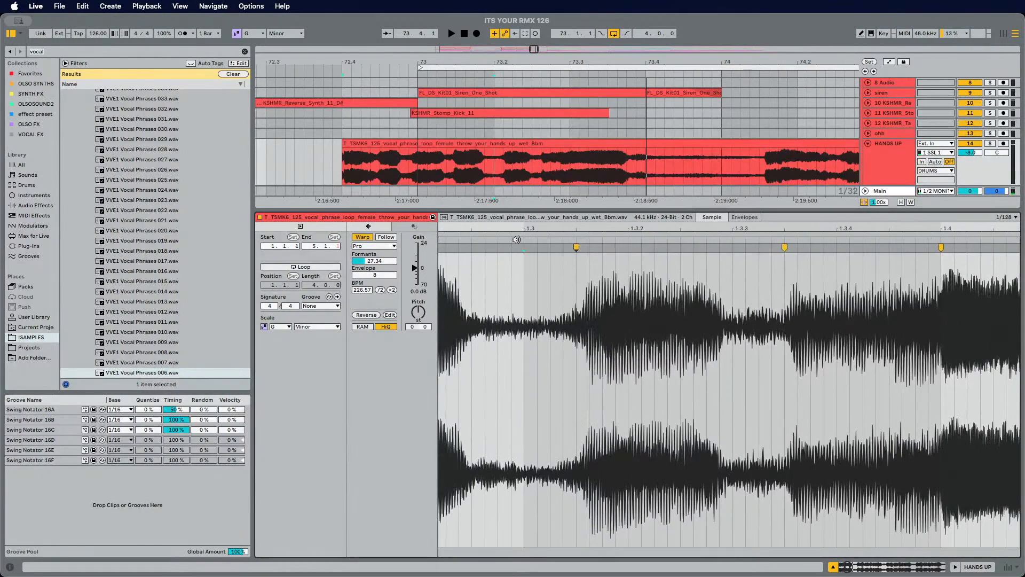
key(super+z)
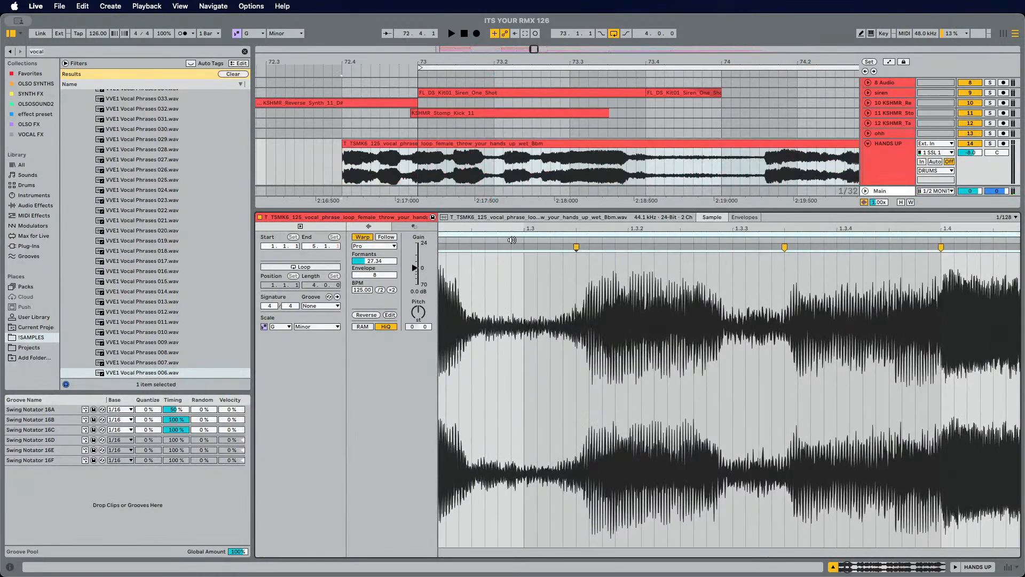
click(511, 245)
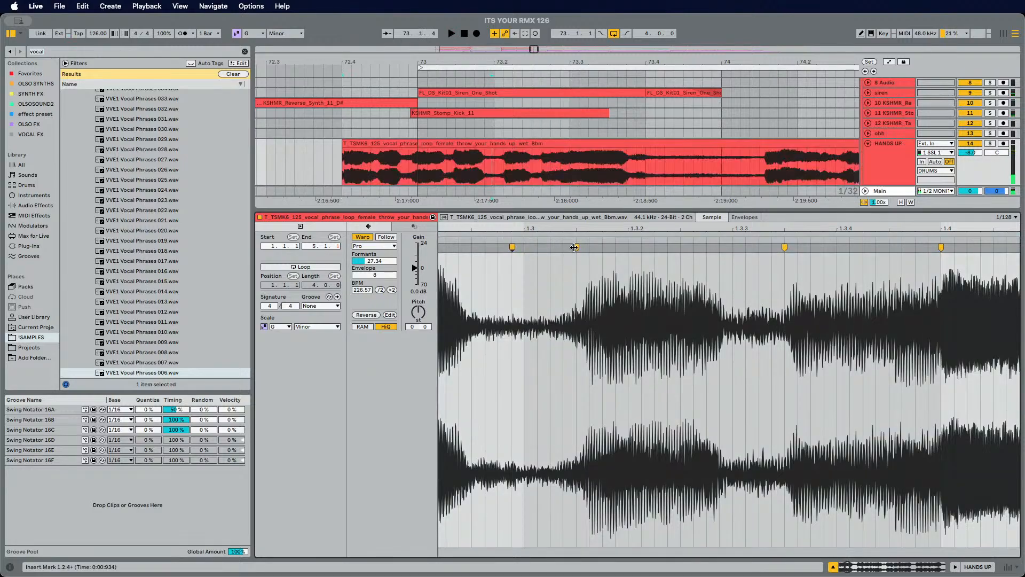
drag(574, 247, 526, 248)
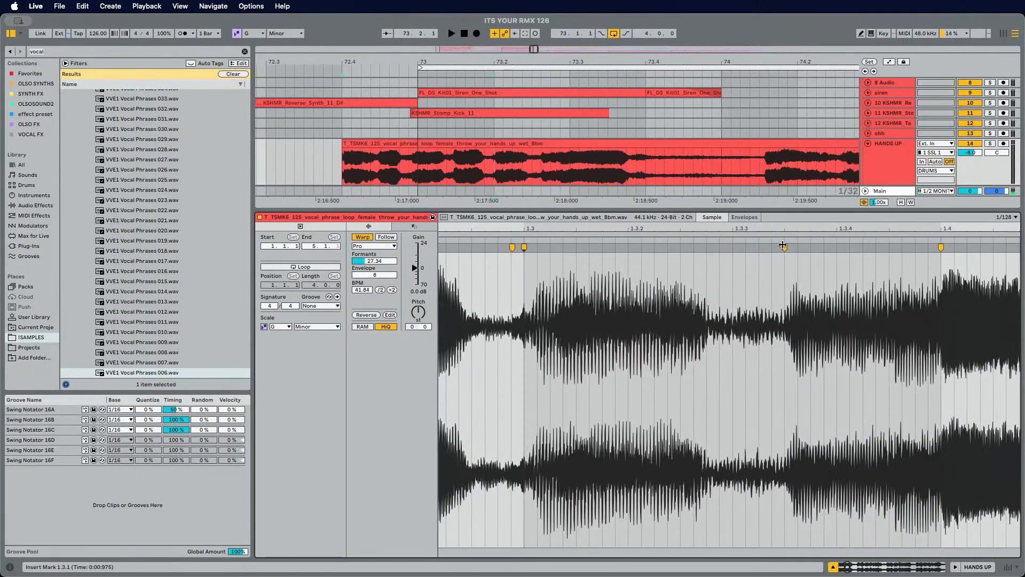
drag(742, 226, 742, 197)
Step: Shift the warp markers around beats 1.3.3, 1.4 and 1.4.3 slightly to tighten the vocal timing, auditioning playback
drag(756, 247, 739, 247)
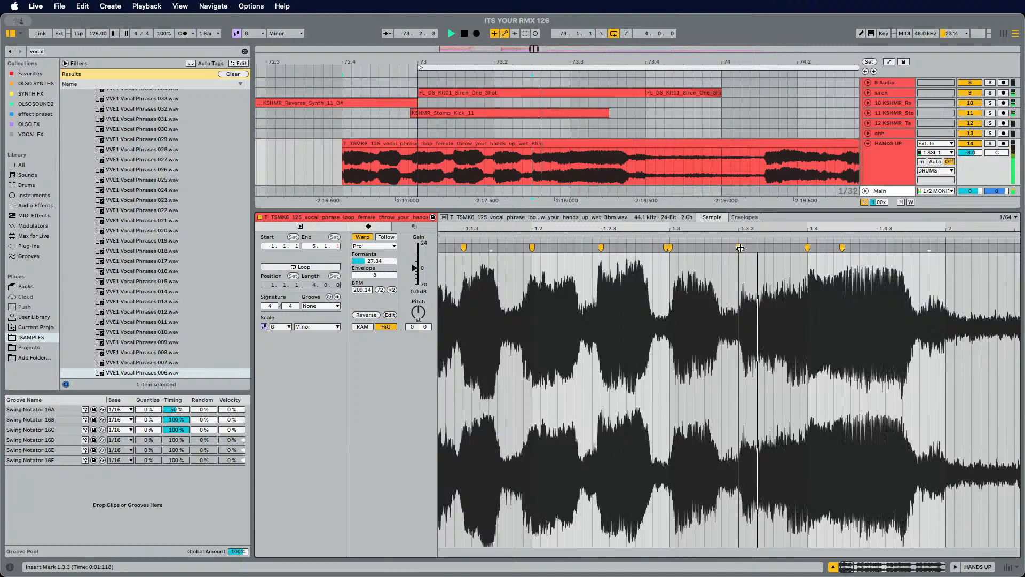
drag(842, 248, 878, 248)
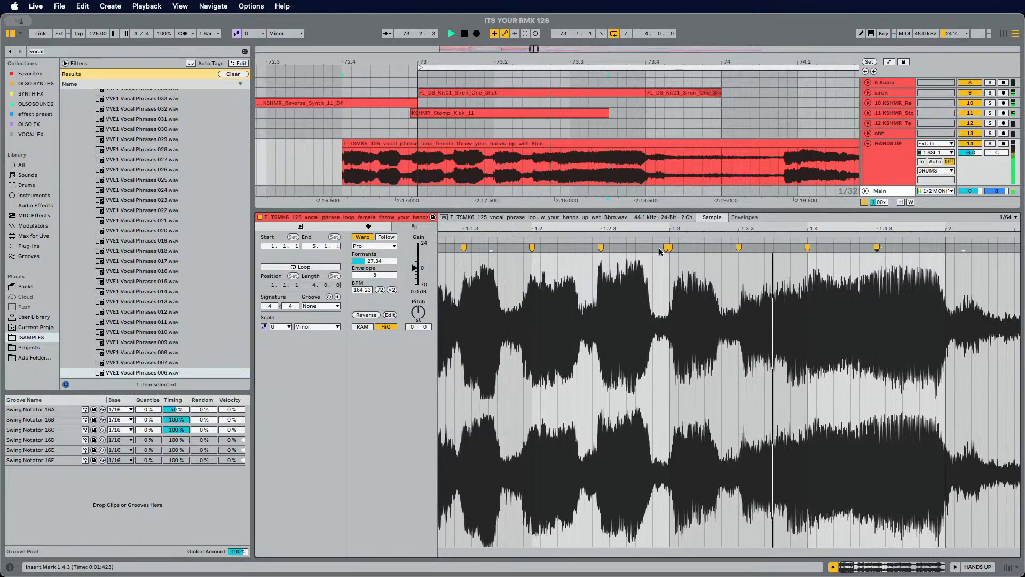
drag(646, 229, 646, 234)
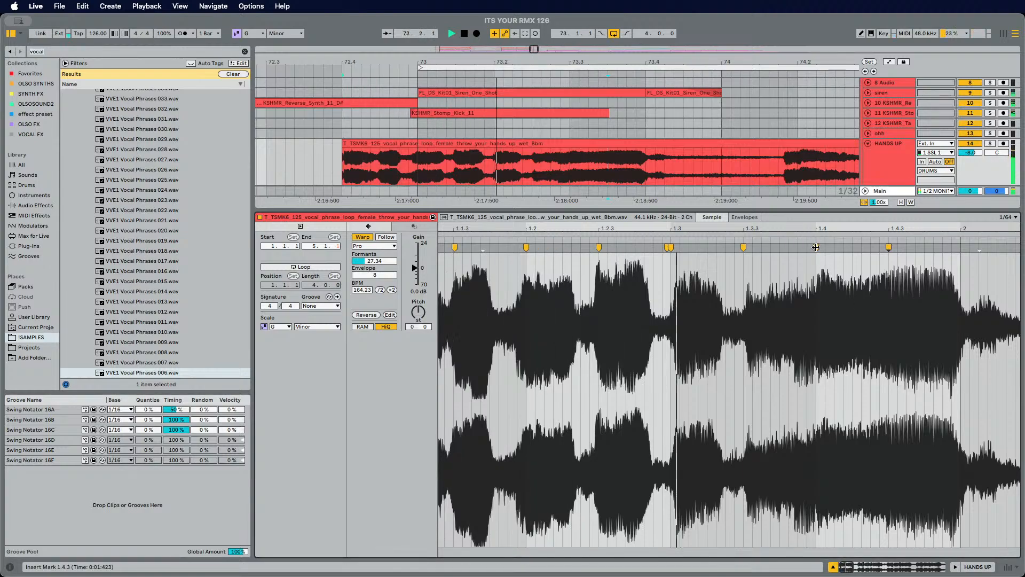
drag(816, 248, 798, 248)
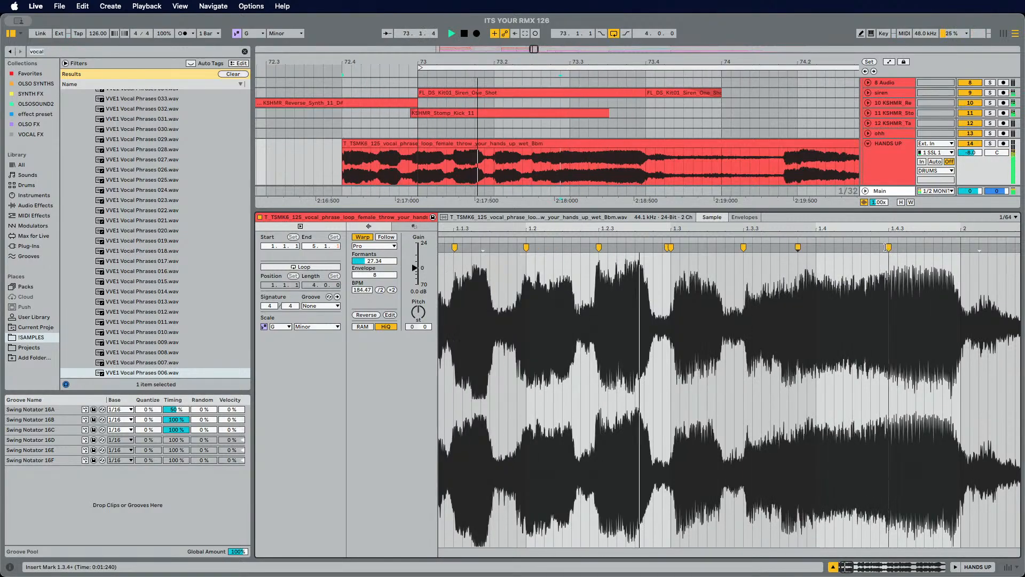
key(space)
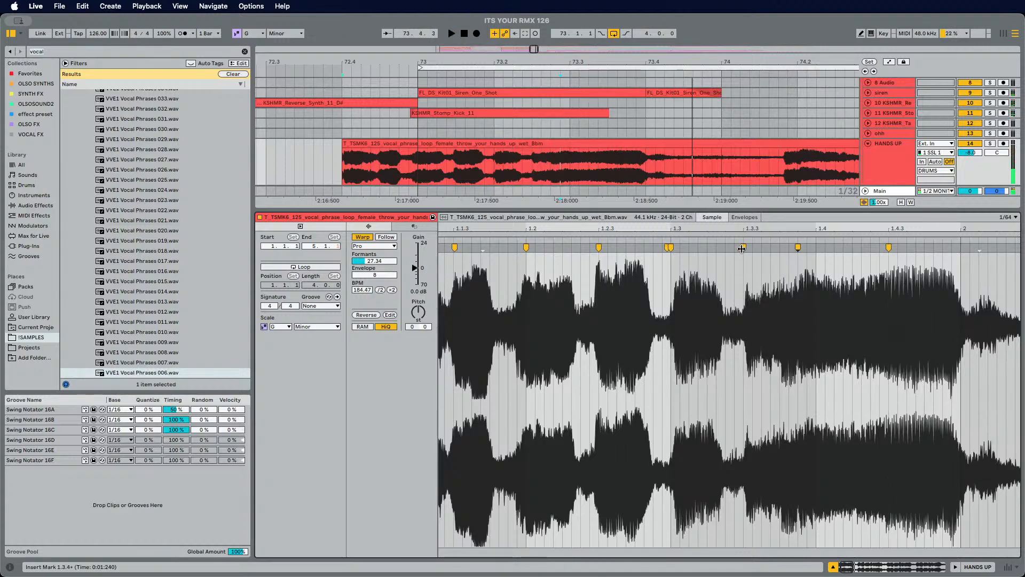
drag(742, 248, 725, 248)
key(space)
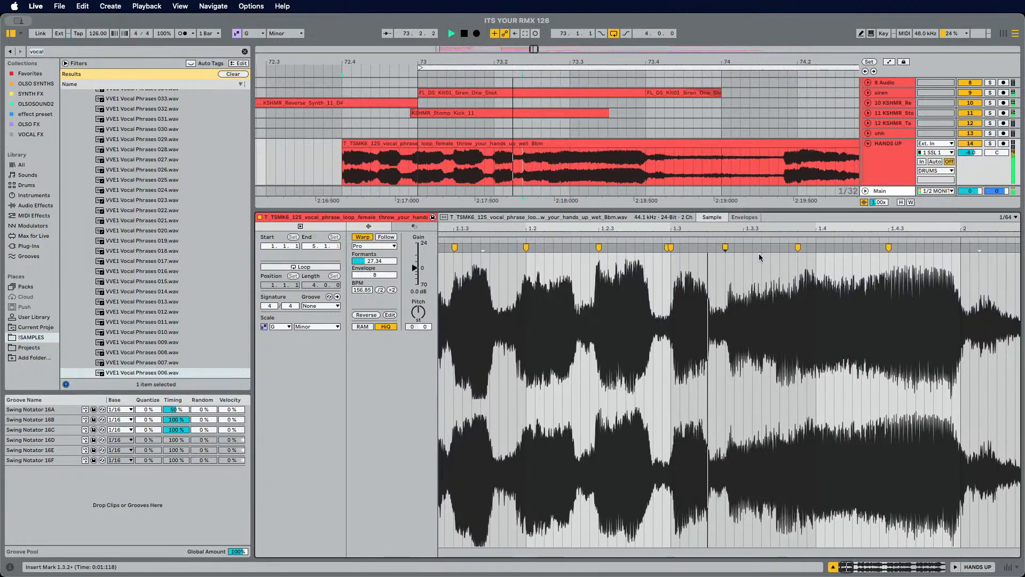
key(space)
Step: Turn on the triplet grid in the clip editor and set the fixed grid to 1/8
right_click(754, 260)
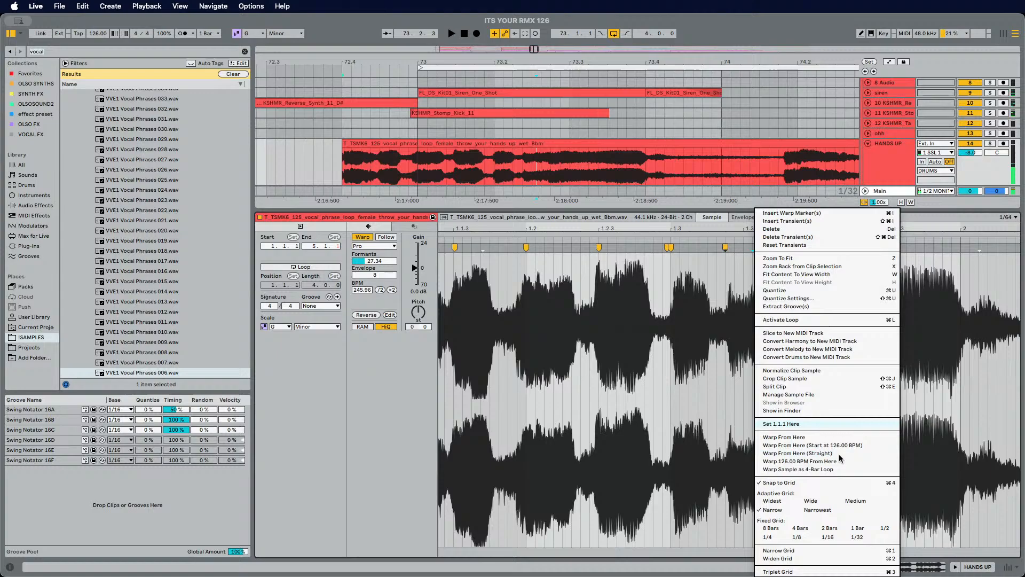
click(791, 572)
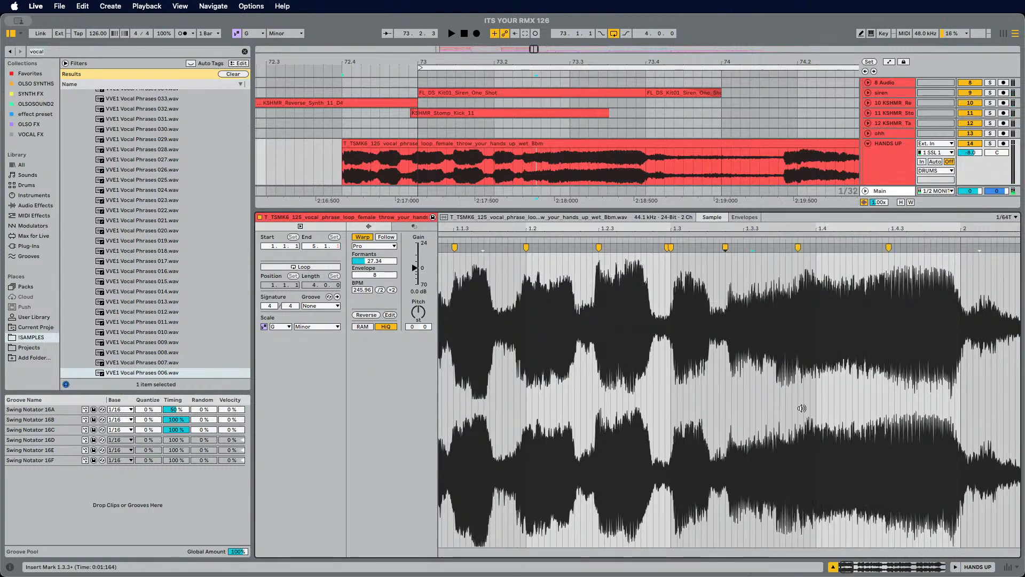
right_click(741, 278)
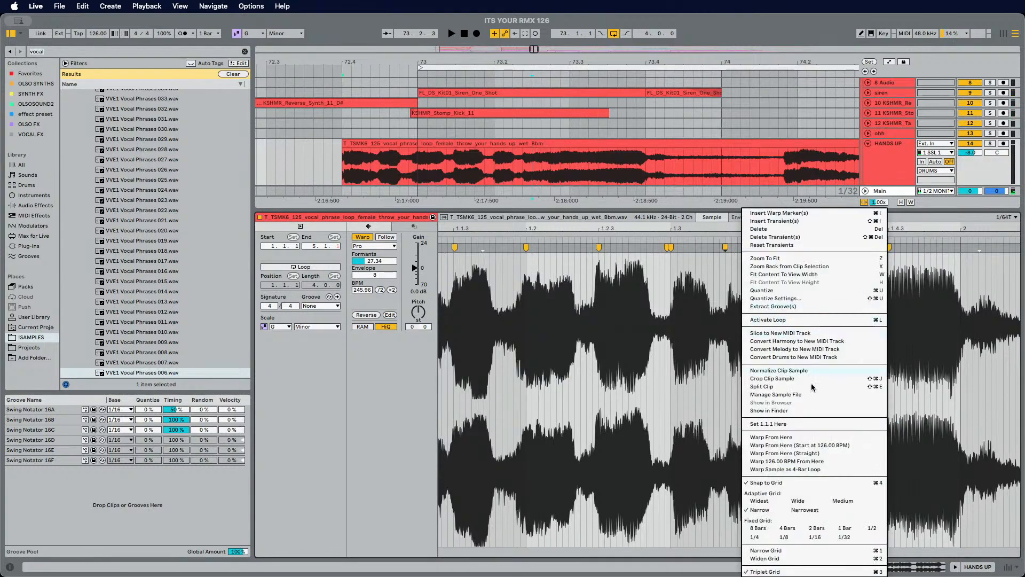
click(768, 537)
right_click(734, 276)
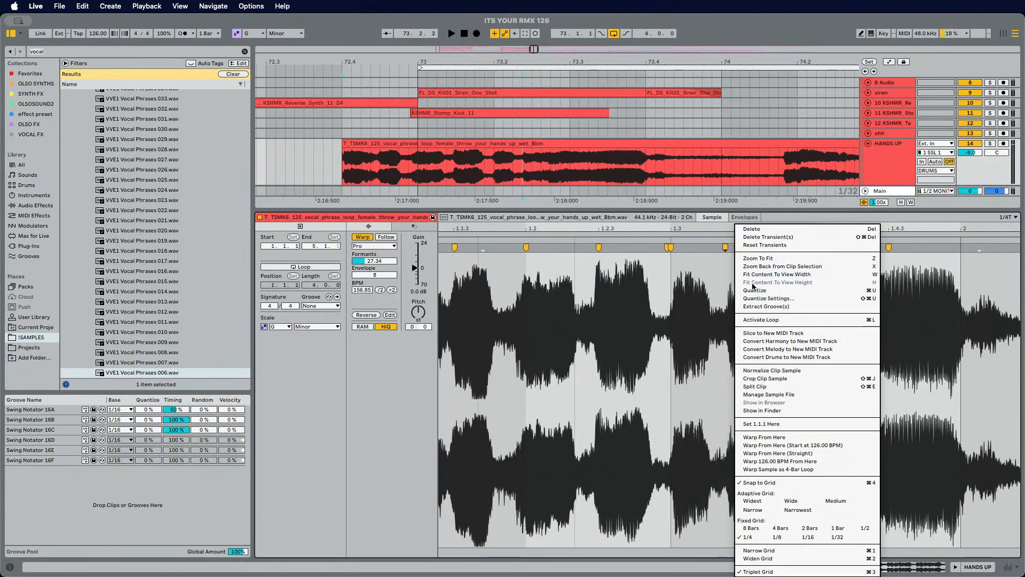
click(778, 537)
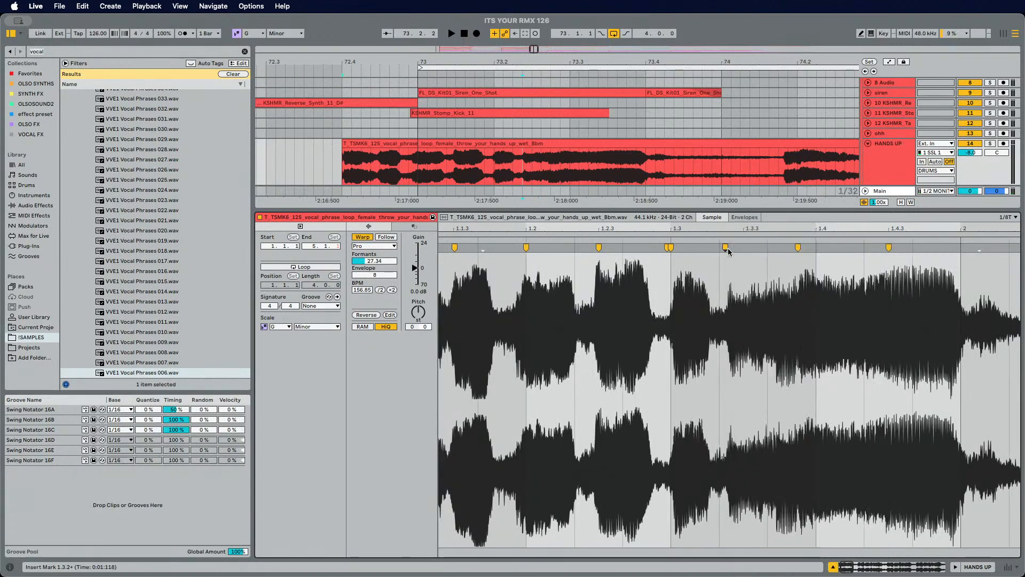
Step: Nudge the warp markers near beats 1.3.2, 1.4 and 1.4.3 onto the triplet grid while auditioning
drag(726, 247, 720, 248)
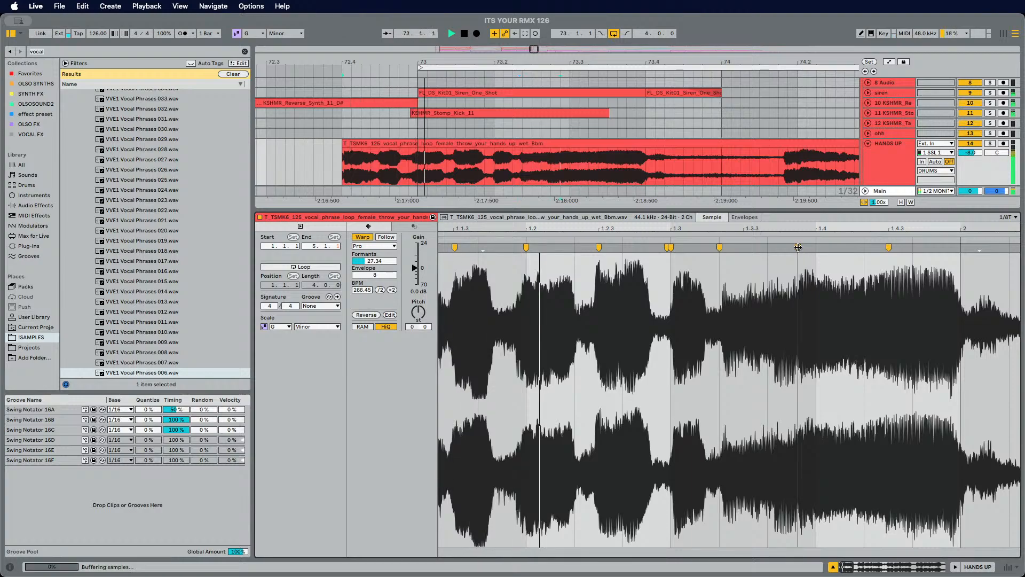
mouse_move(800, 251)
mouse_down()
mouse_move(762, 251)
mouse_move(796, 250)
mouse_up()
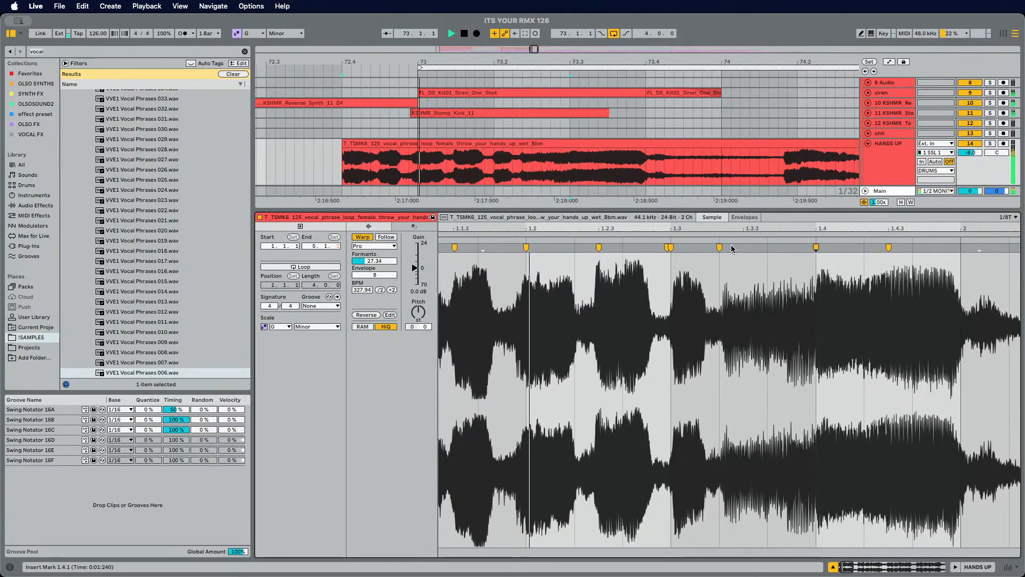
key(space)
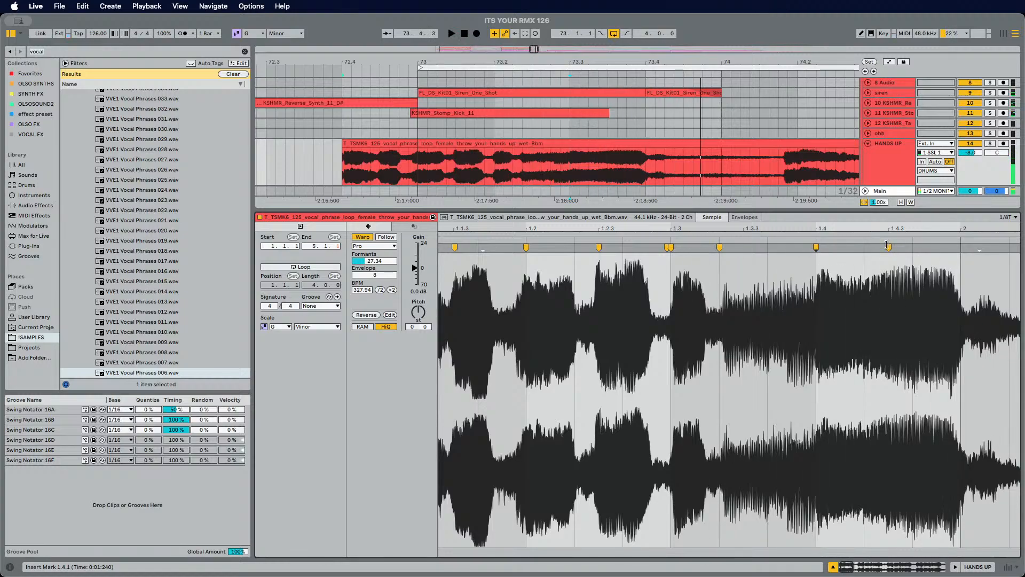
drag(889, 248, 865, 248)
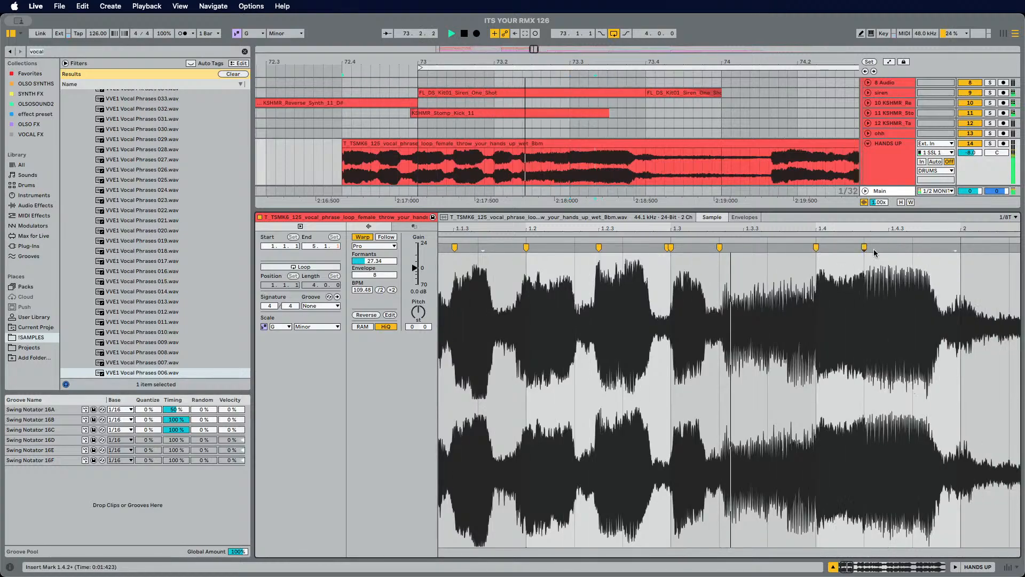
key(space)
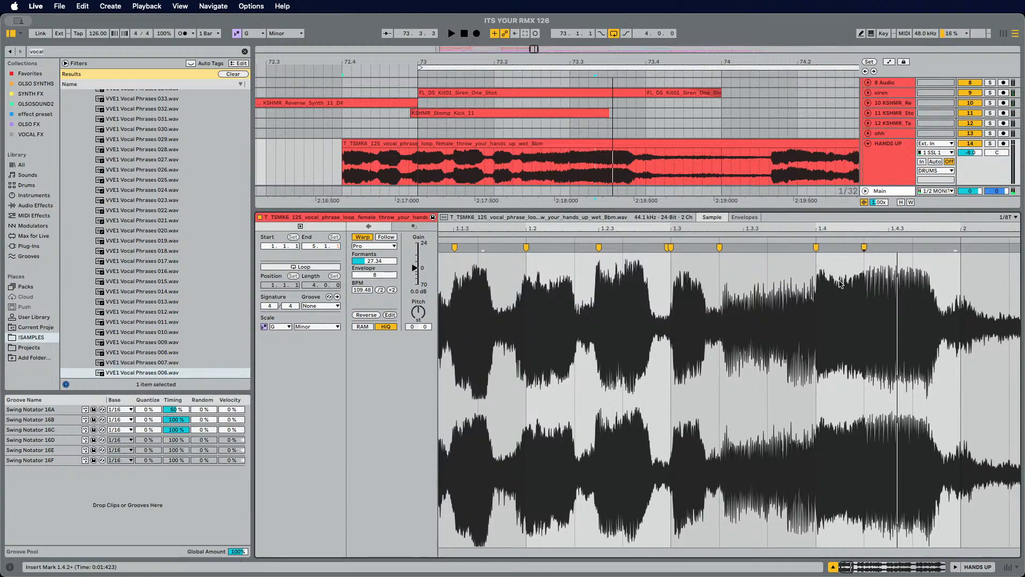
Step: Undo the recent warp marker moves and turn the triplet grid off again
key(super+z)
key(super+z)
key(super+z)
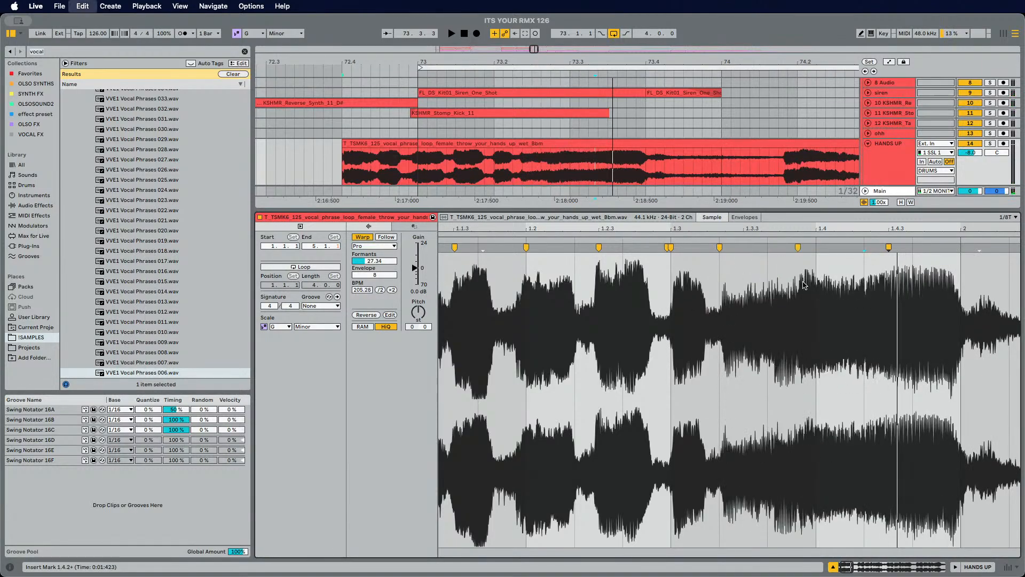
key(super+z)
key(super+z)
right_click(758, 268)
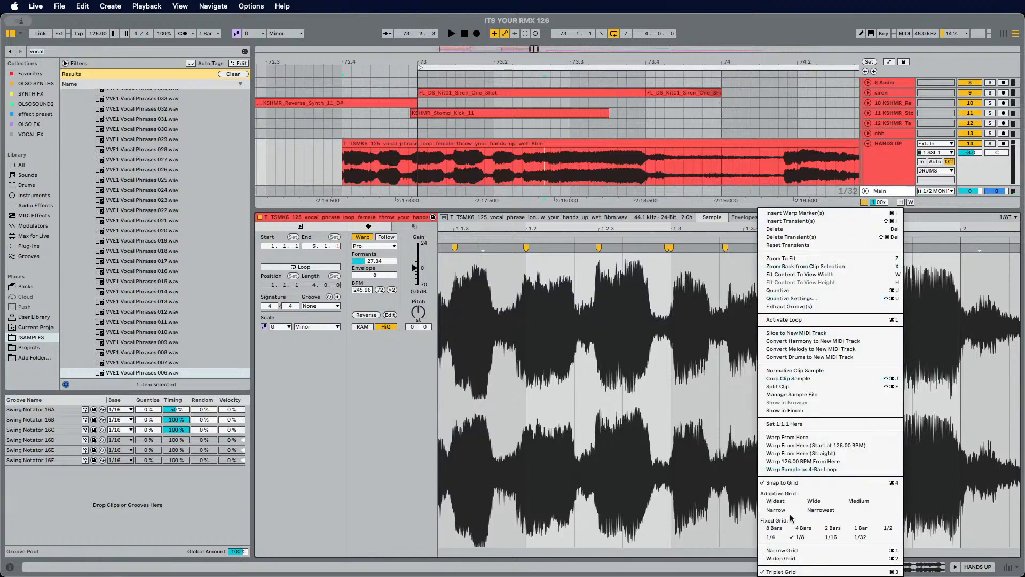
click(788, 570)
key(space)
key(super+z)
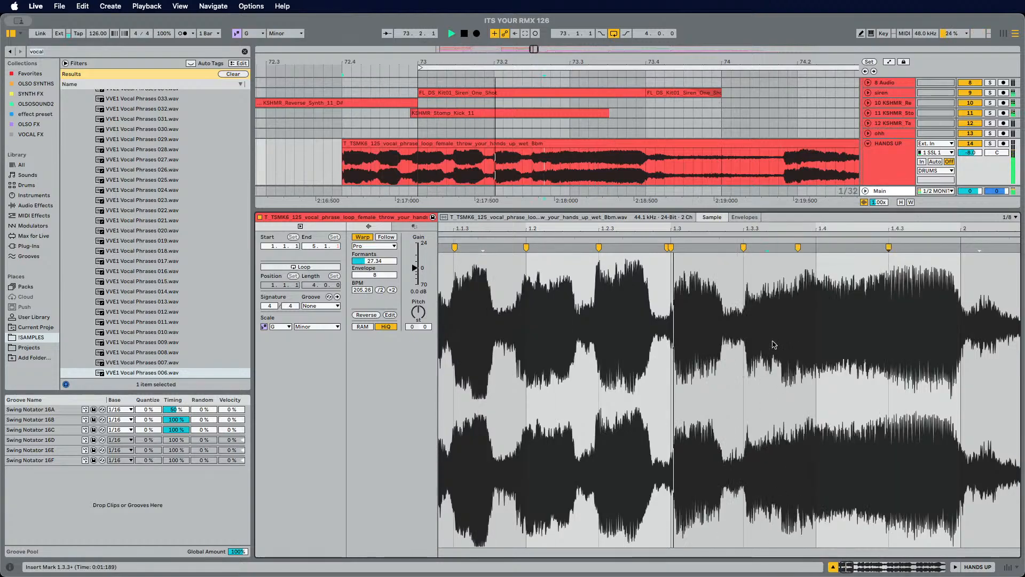
key(super+z)
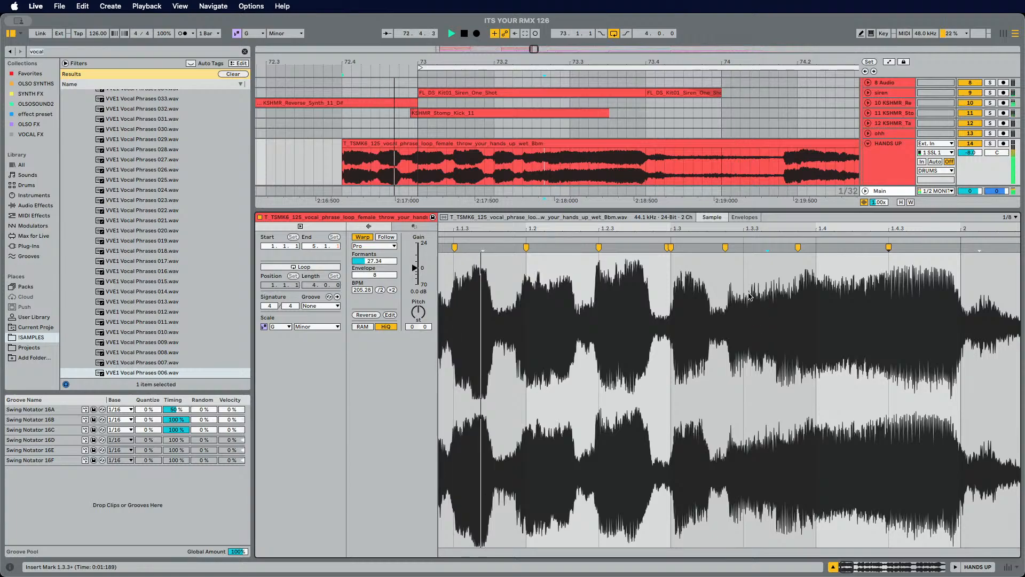
Step: Set the fixed grid to 1/16 and reposition the warp markers around beats 1.3.2 and 1.3.3, auditioning the result
right_click(772, 317)
click(823, 537)
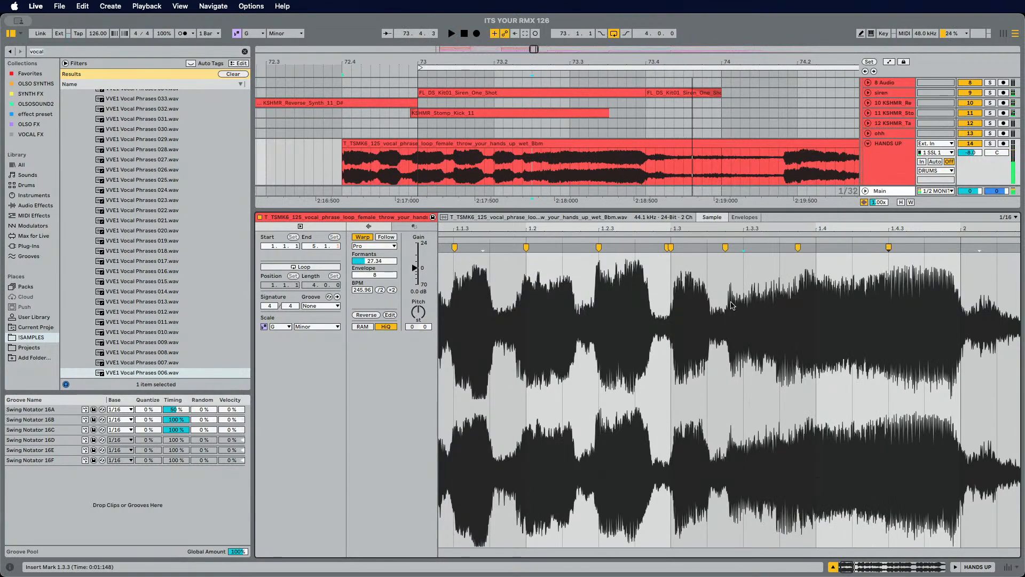
drag(725, 249, 708, 249)
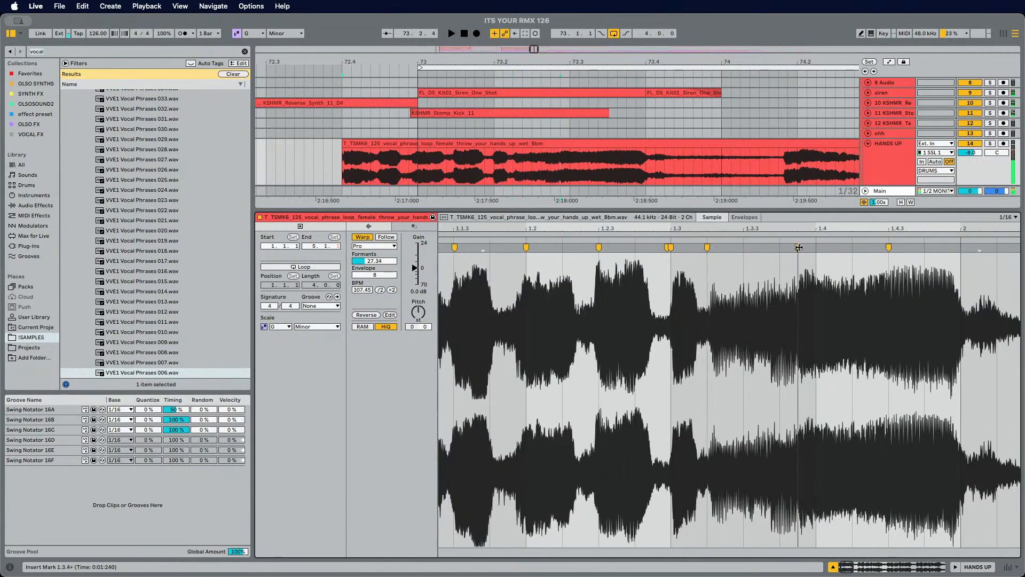
drag(798, 248, 757, 253)
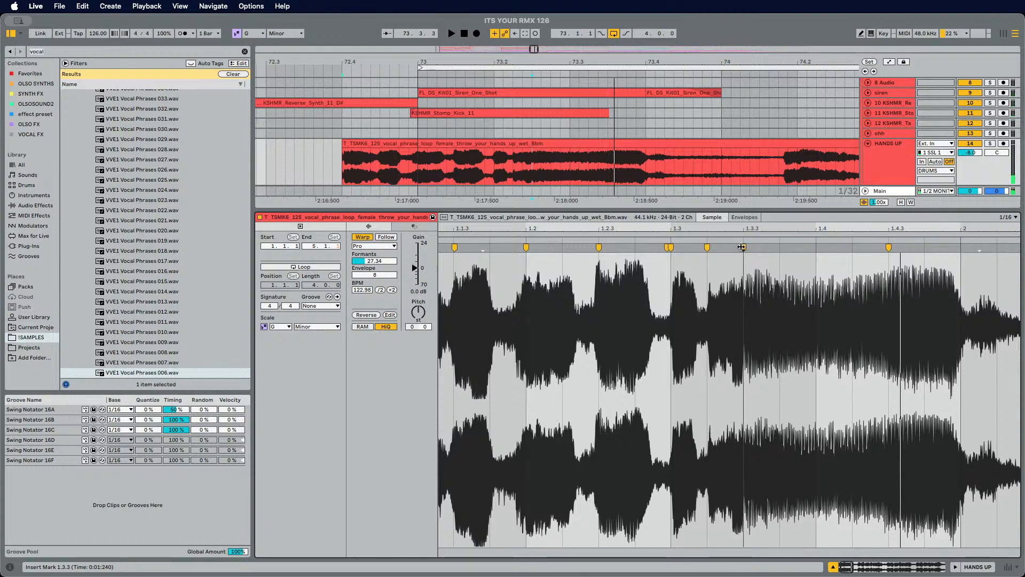
drag(742, 247, 816, 248)
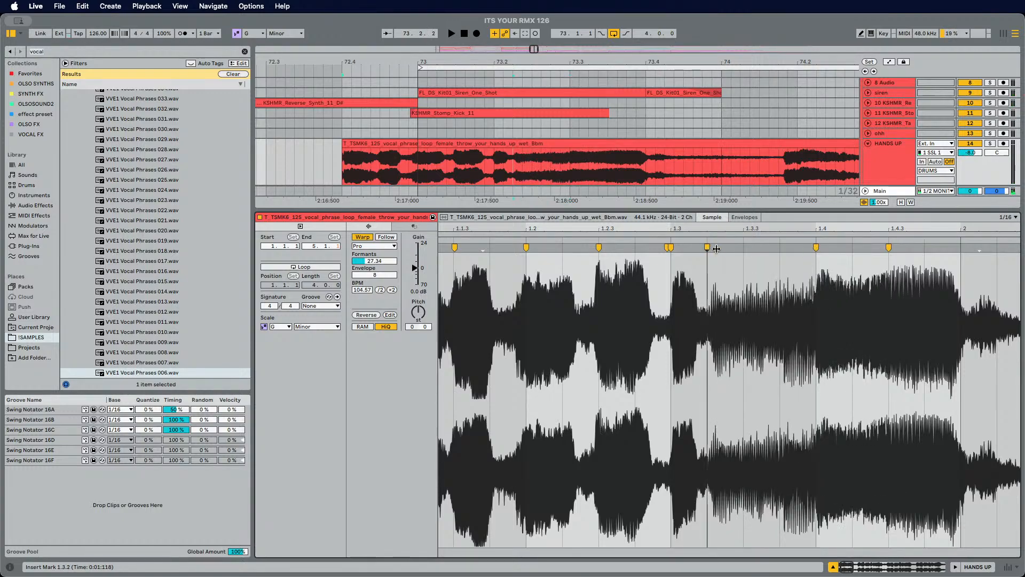
drag(716, 248, 752, 248)
key(space)
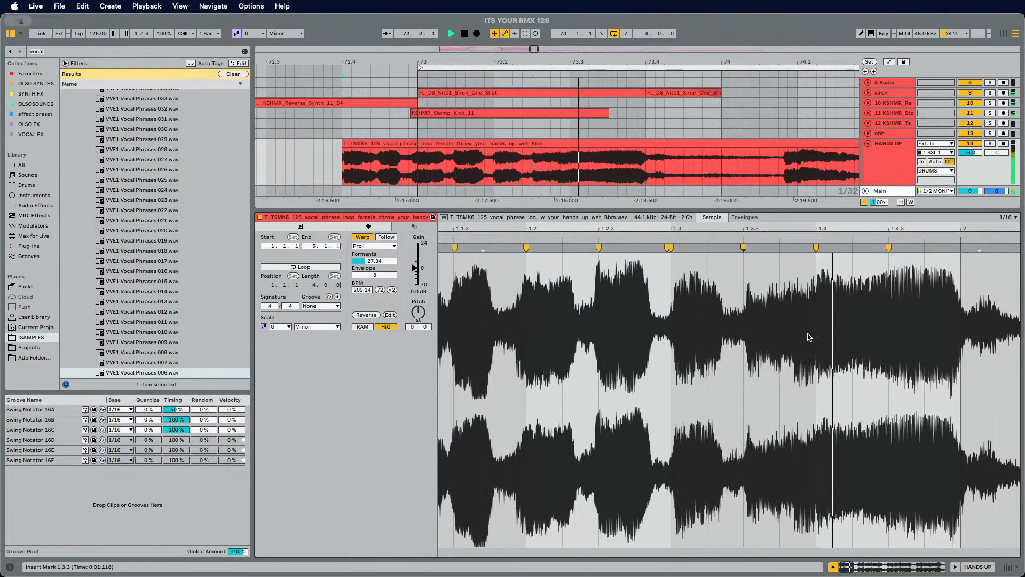
Step: Switch the grid to Narrow adaptive and drag the warp marker near beat 1.3.3 earlier, auditioning repeatedly
drag(744, 225, 754, 247)
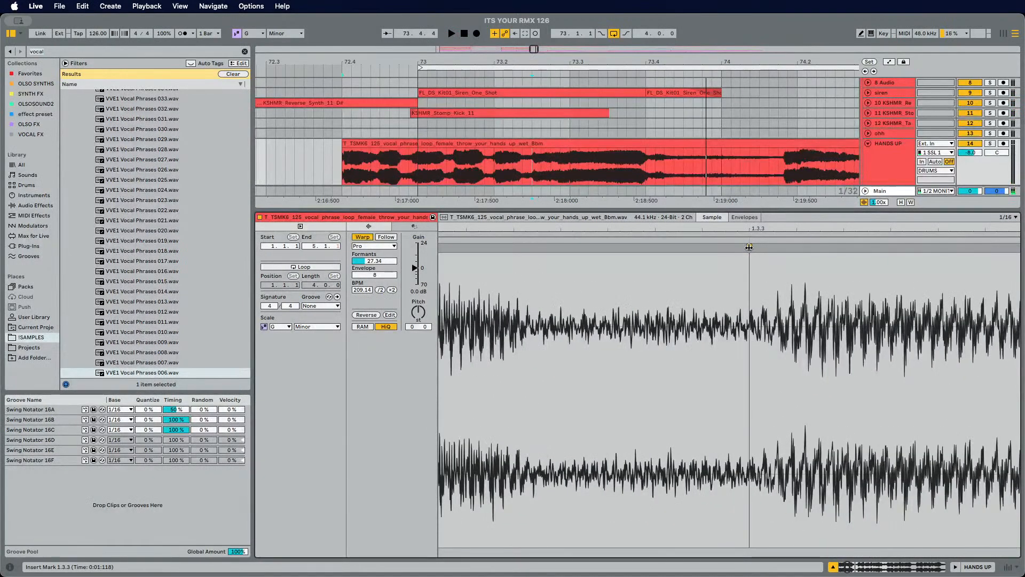
right_click(707, 249)
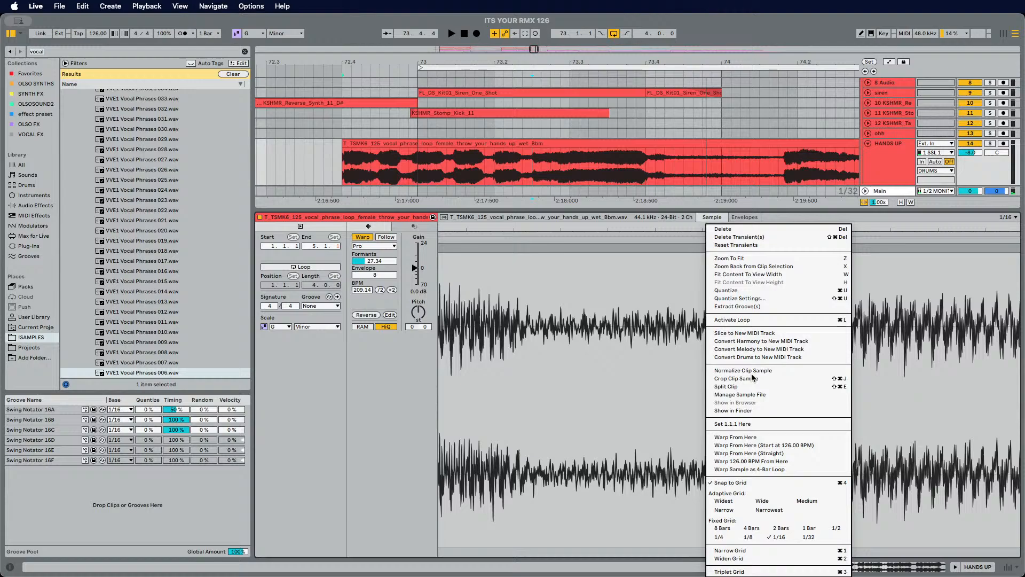
click(726, 511)
mouse_move(747, 247)
mouse_down()
mouse_move(683, 247)
mouse_move(702, 247)
mouse_move(715, 183)
mouse_move(715, 219)
mouse_move(690, 247)
mouse_move(662, 248)
mouse_up()
key(space)
key(space)
key(space)
key(space)
key(space)
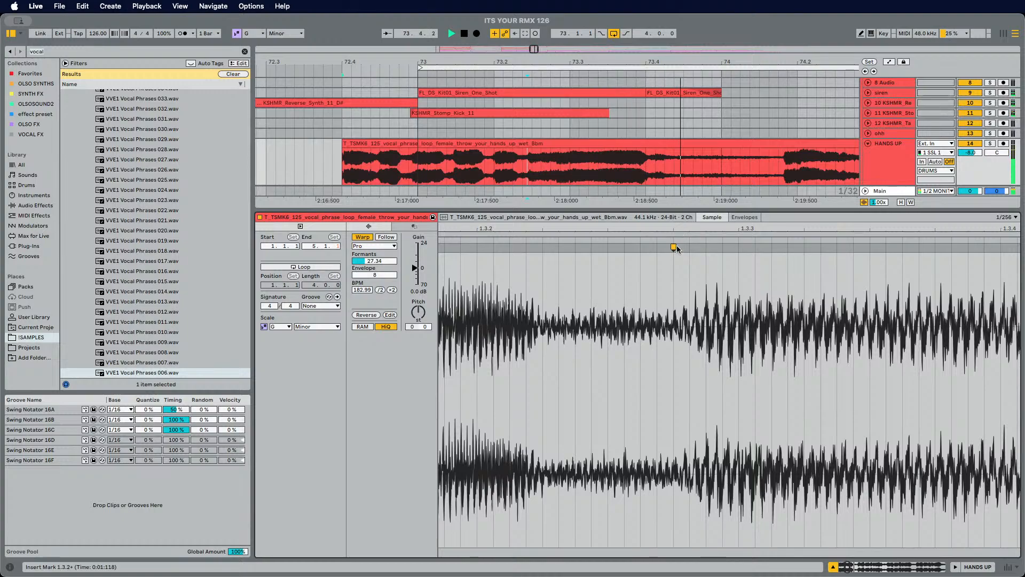
Step: Undo the last warp marker move and play the vocal clip again
key(space)
key(super+z)
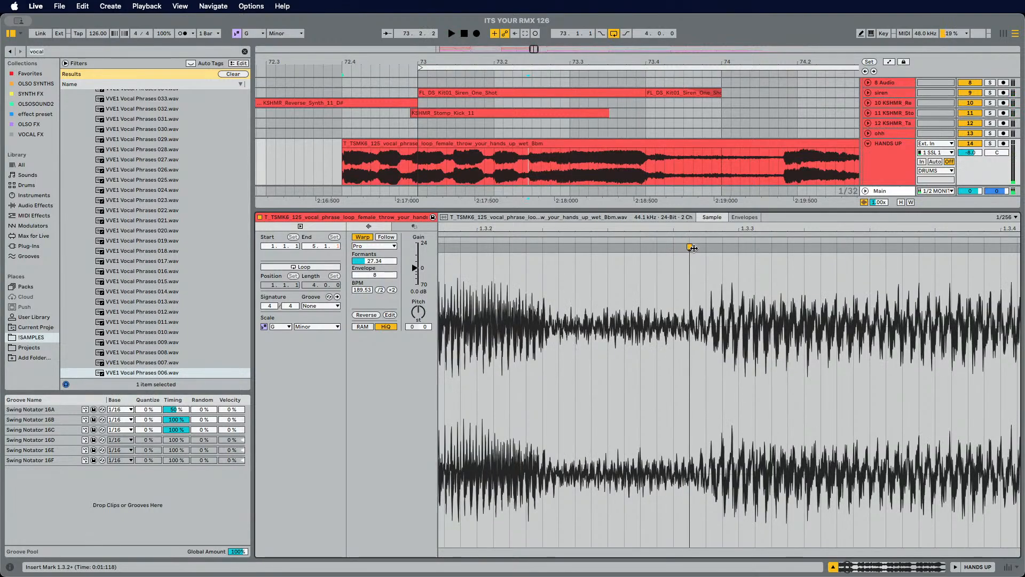
drag(692, 248, 711, 198)
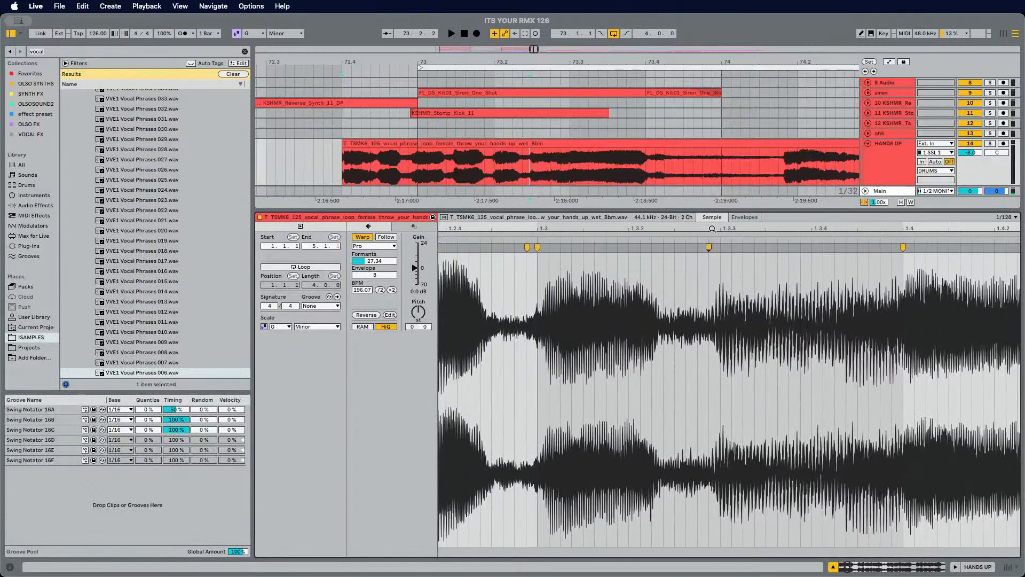
key(space)
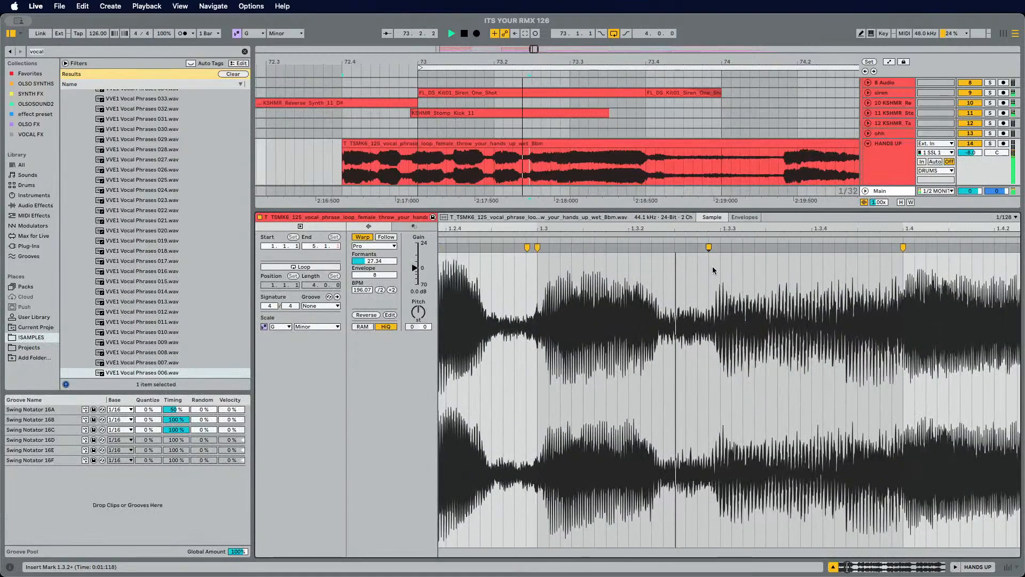
Step: Insert a warp marker near beat 1.3.4, nudge it later while auditioning, then remove it again
key(space)
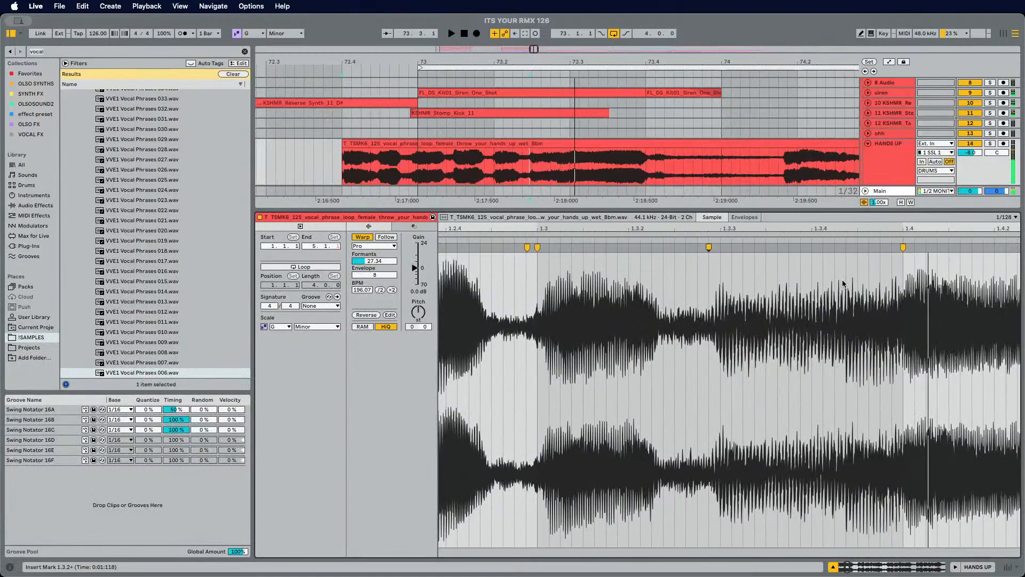
double_click(776, 247)
drag(777, 247, 812, 248)
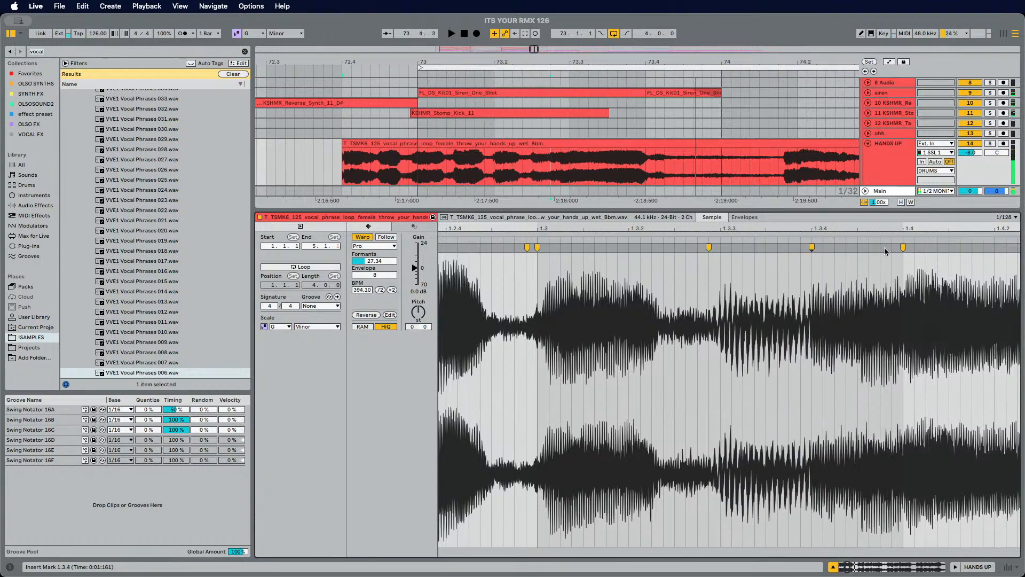
key(space)
scroll(891, 249, down, 3)
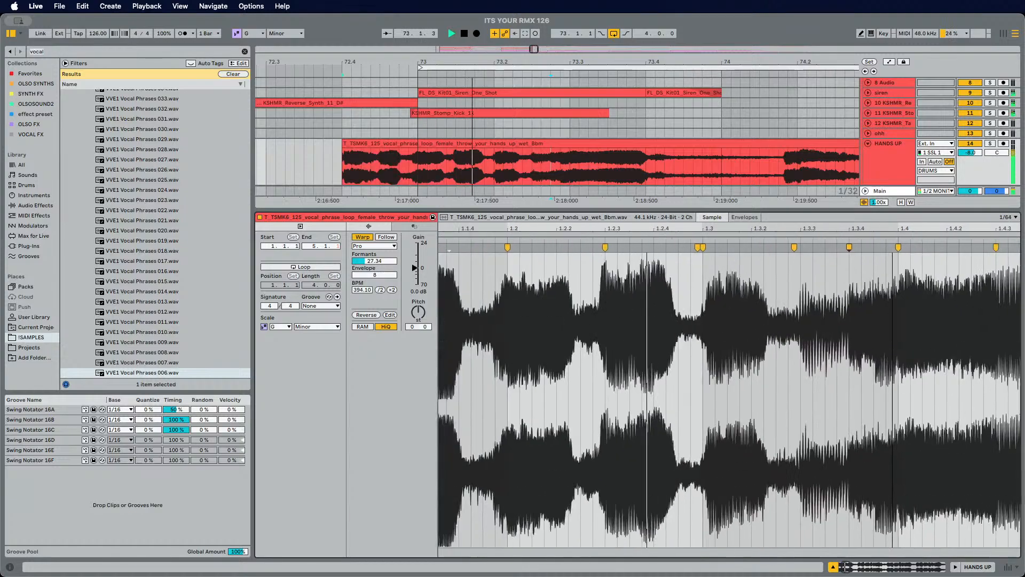
double_click(850, 248)
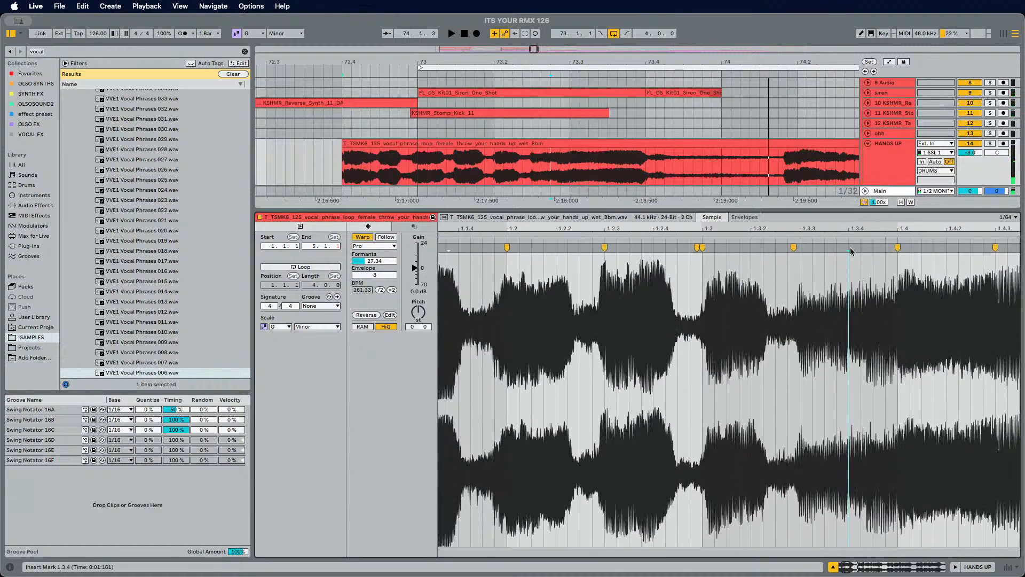
Step: Split the vocal clip in the arrangement at 74.1.3 and delete the part after the split
drag(399, 77, 399, 51)
click(381, 172)
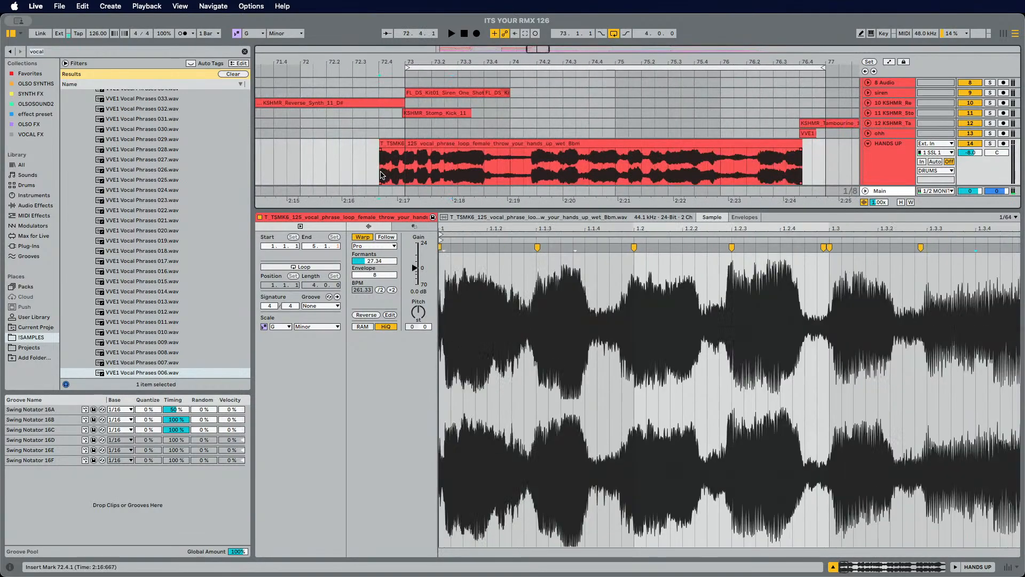
click(524, 170)
key(super+e)
click(548, 144)
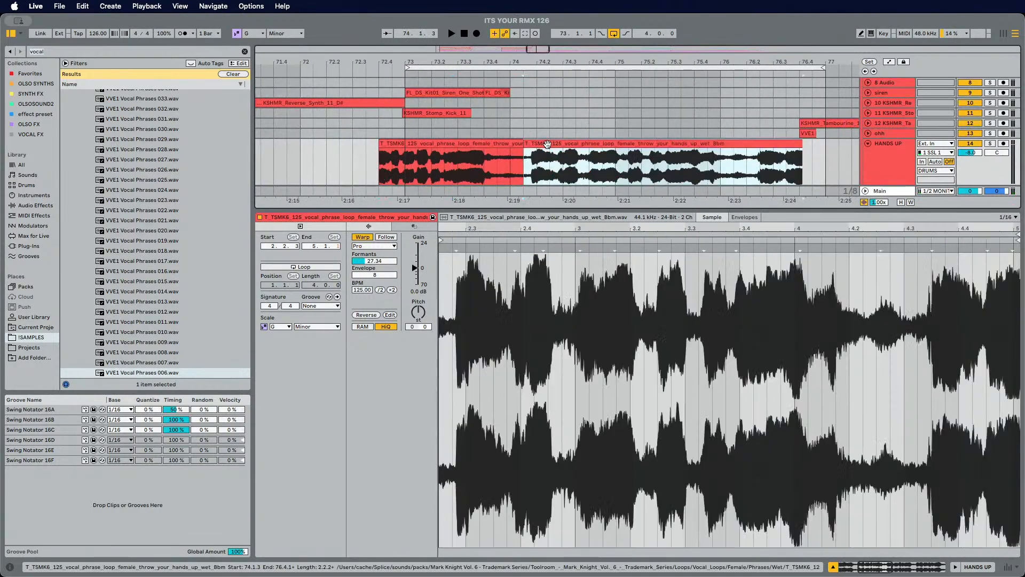
key(Delete)
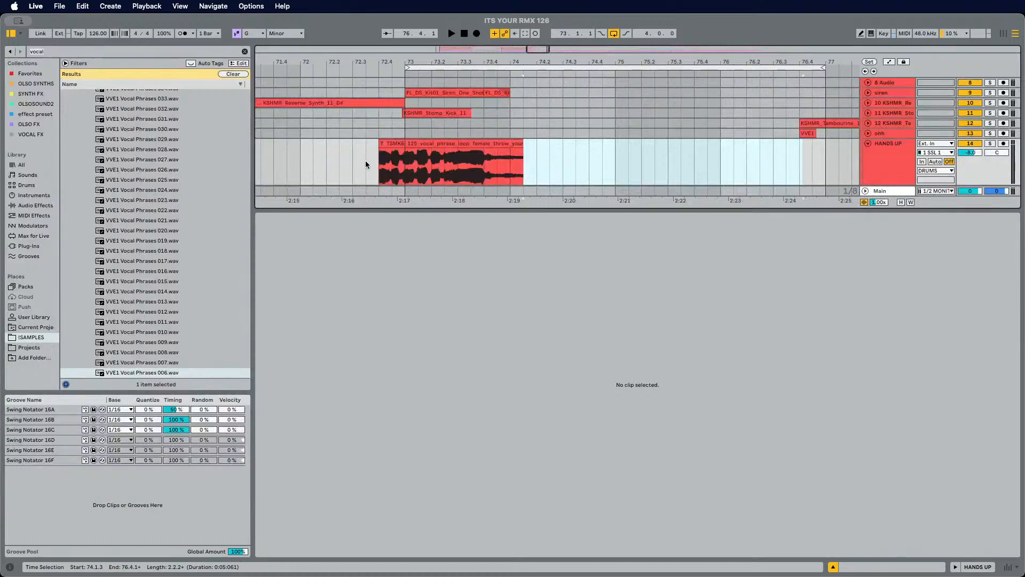
Step: Play back the shortened vocal clip
click(380, 166)
key(space)
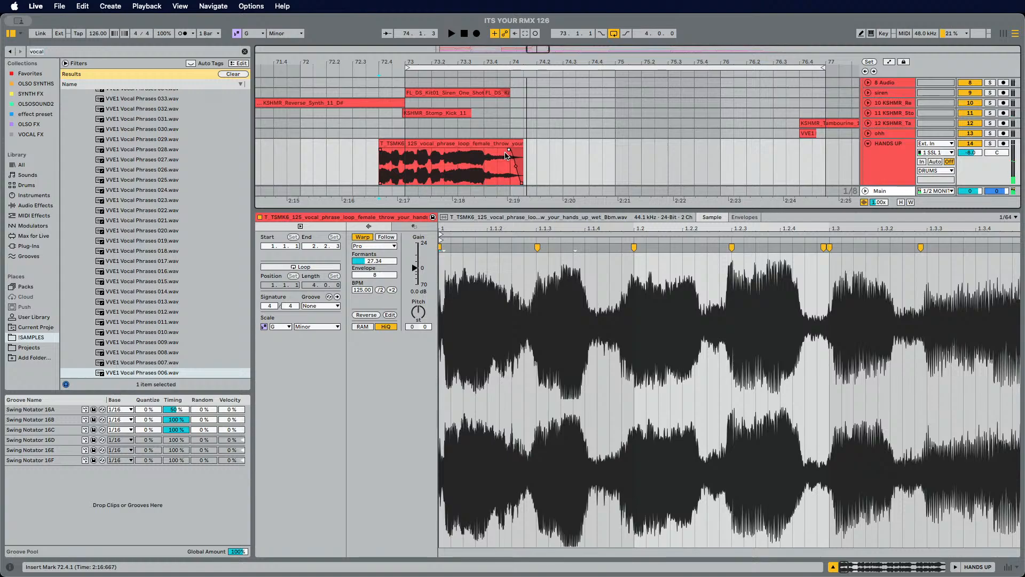
click(891, 179)
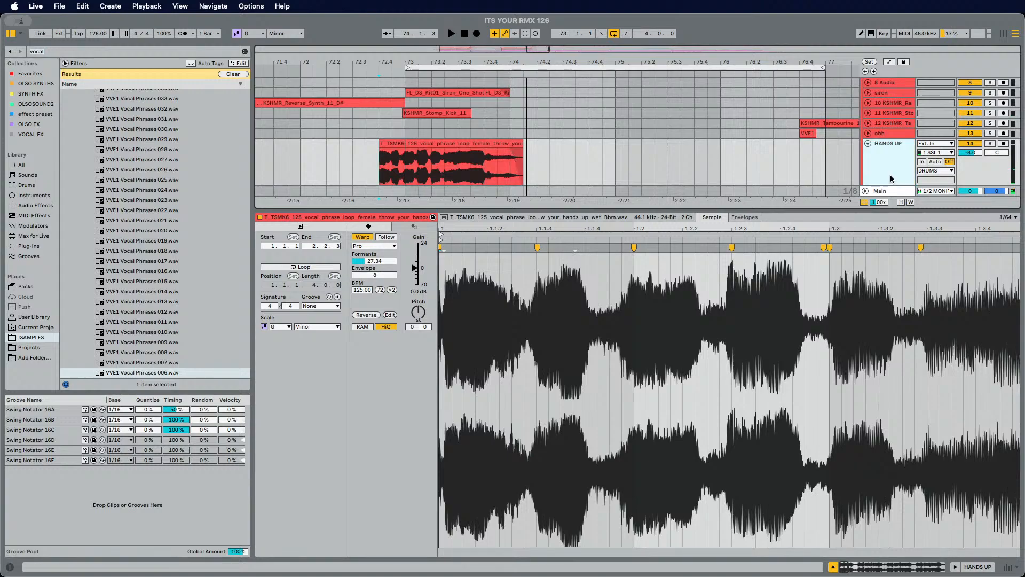
Step: Freeze and flatten the HANDS UP track
right_click(430, 145)
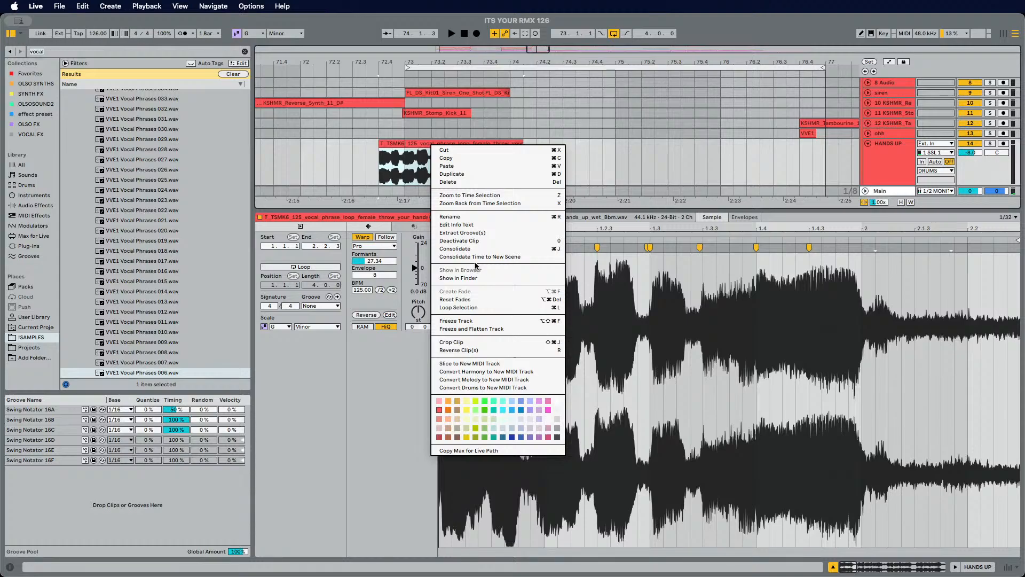
click(473, 320)
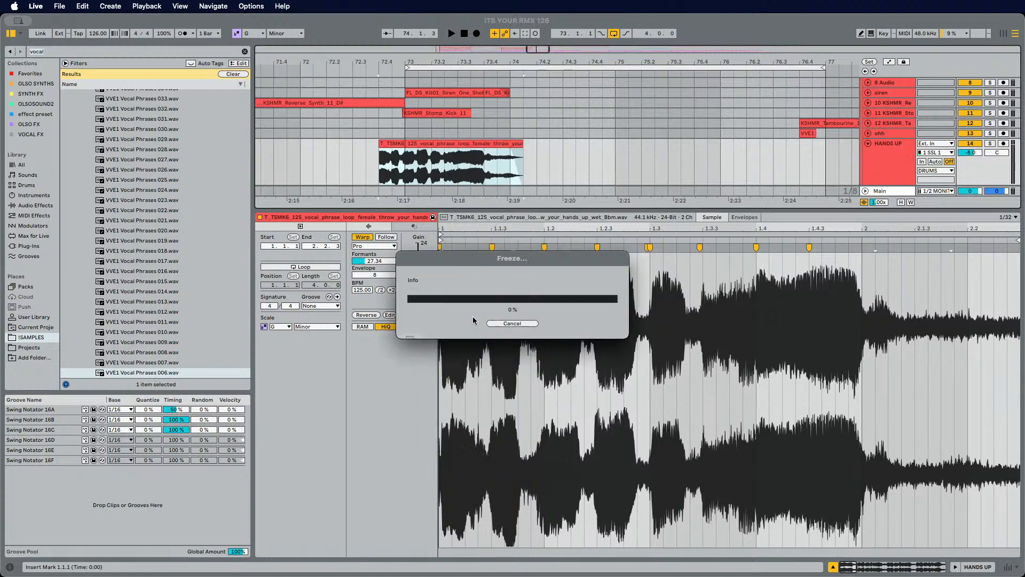
right_click(880, 161)
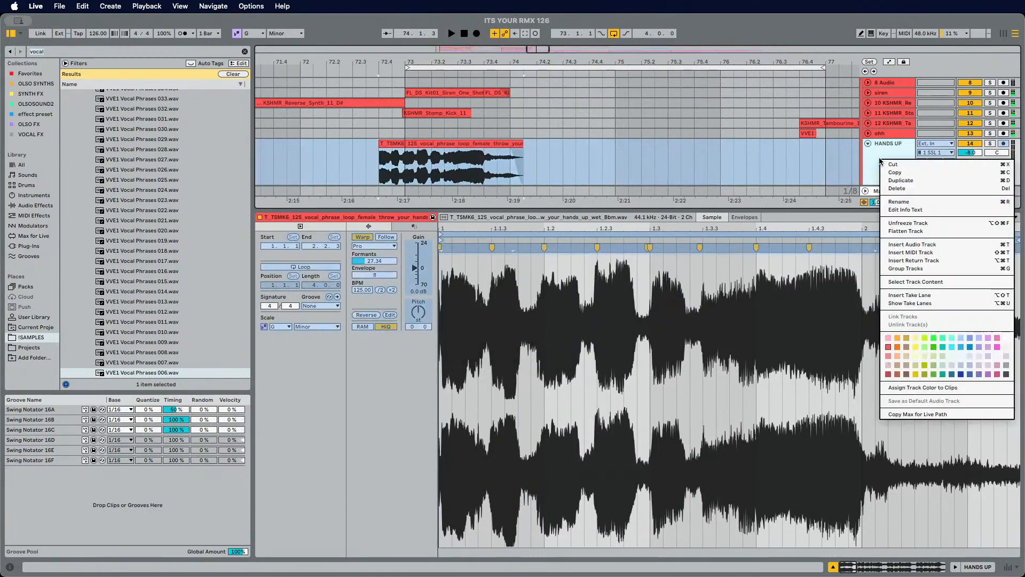
click(916, 231)
Step: Play the flattened vocal clip from its start
click(417, 166)
key(space)
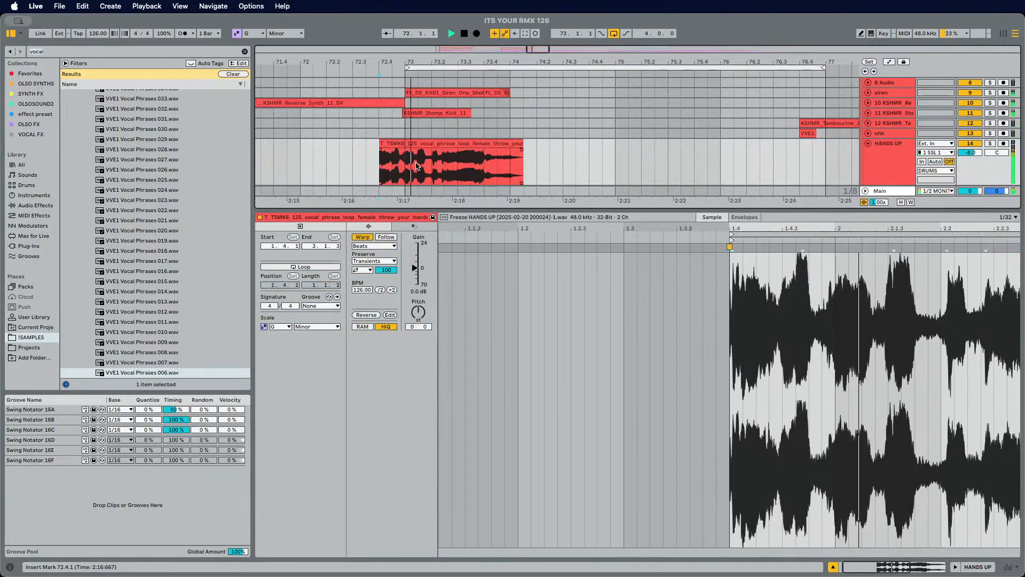
key(minus)
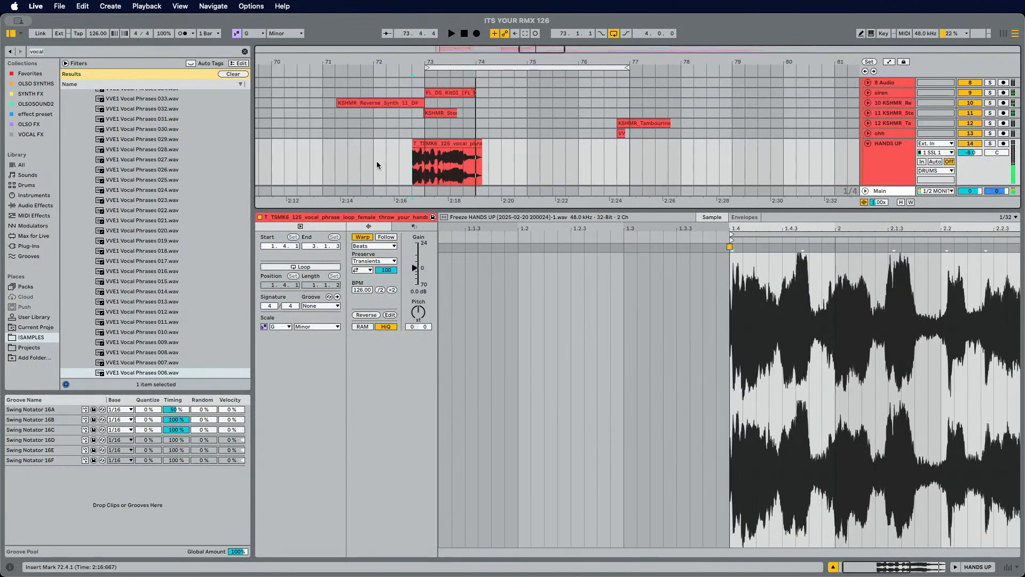
Step: Search the browser for melody
click(376, 163)
click(76, 50)
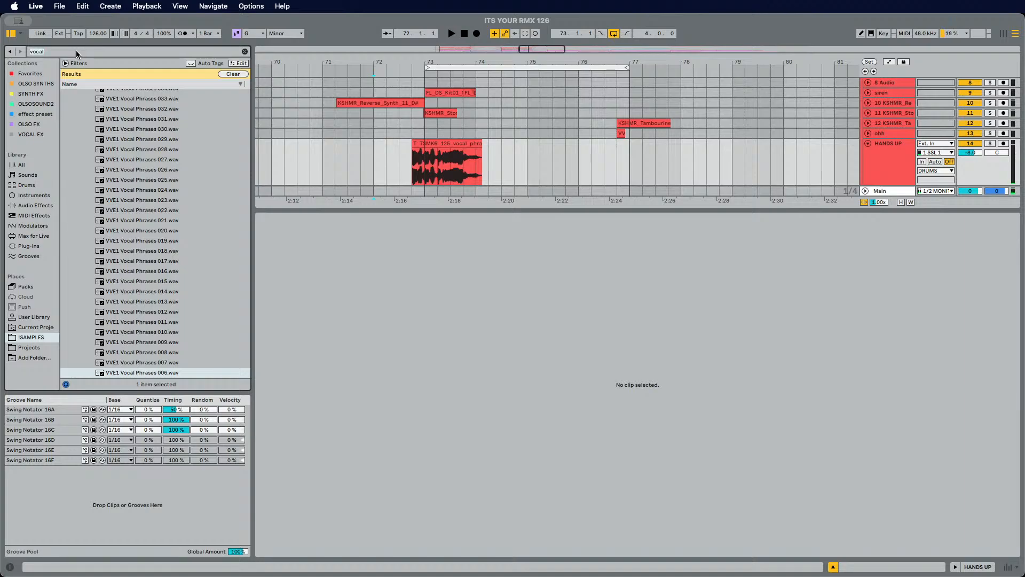
text(melody)
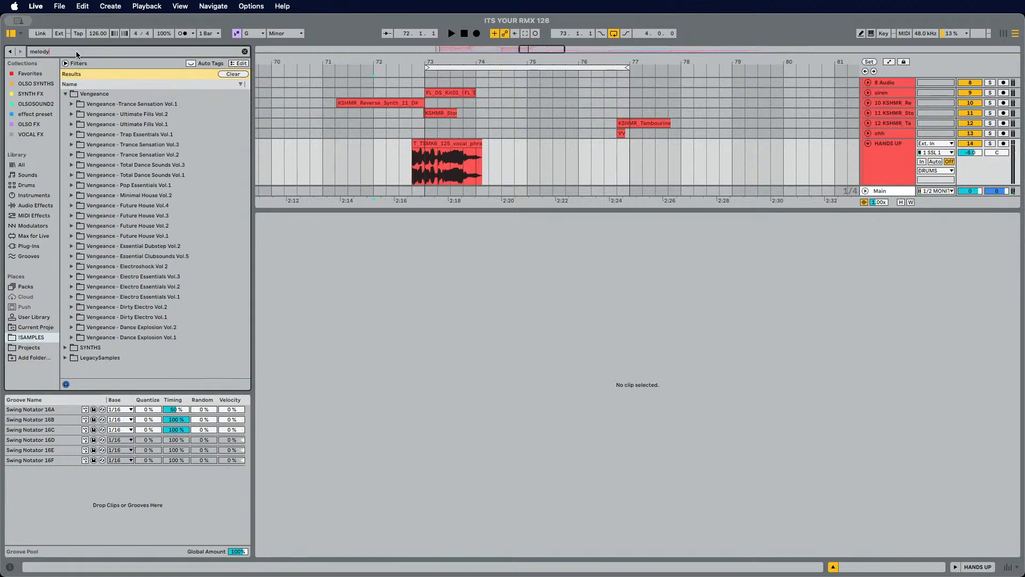
Step: Cut a one-beat slice starting at 73.1.1 out of the flattened vocal clip
click(415, 158)
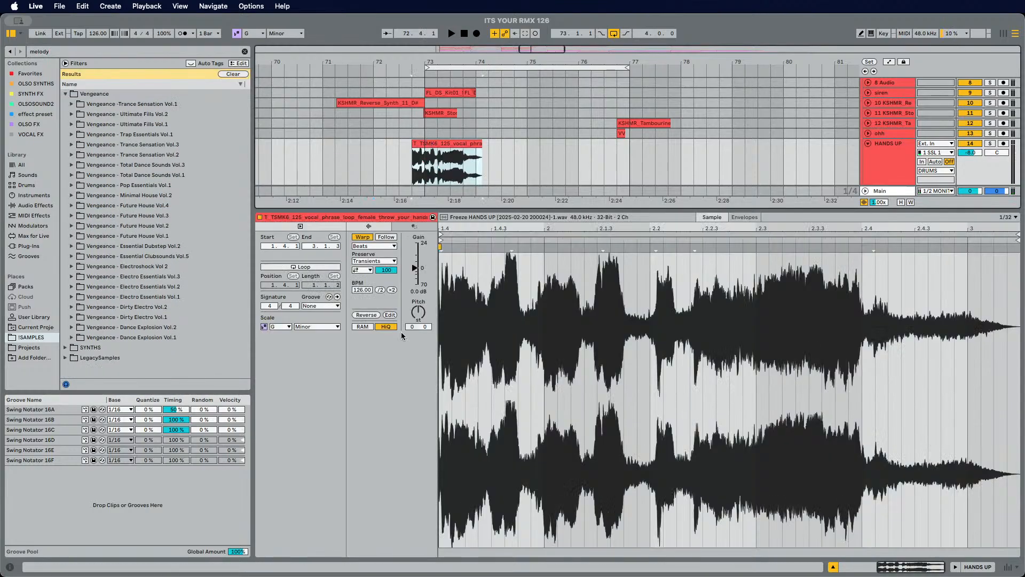
click(360, 186)
key(space)
drag(427, 169, 434, 169)
key(super+e)
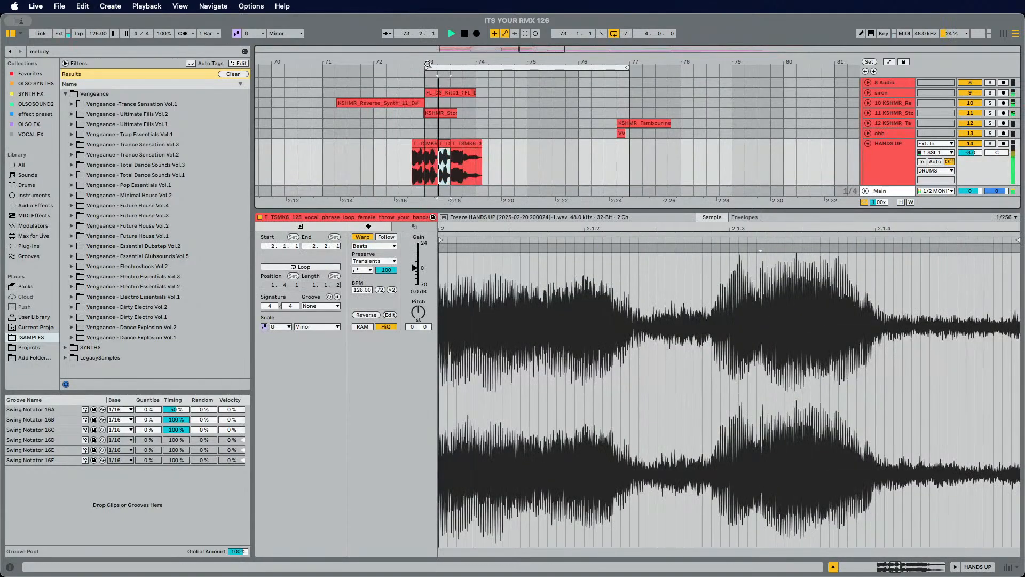
scroll(434, 170, up, 1)
scroll(439, 127, up, 2)
key(ctrl+d)
key(ctrl+d)
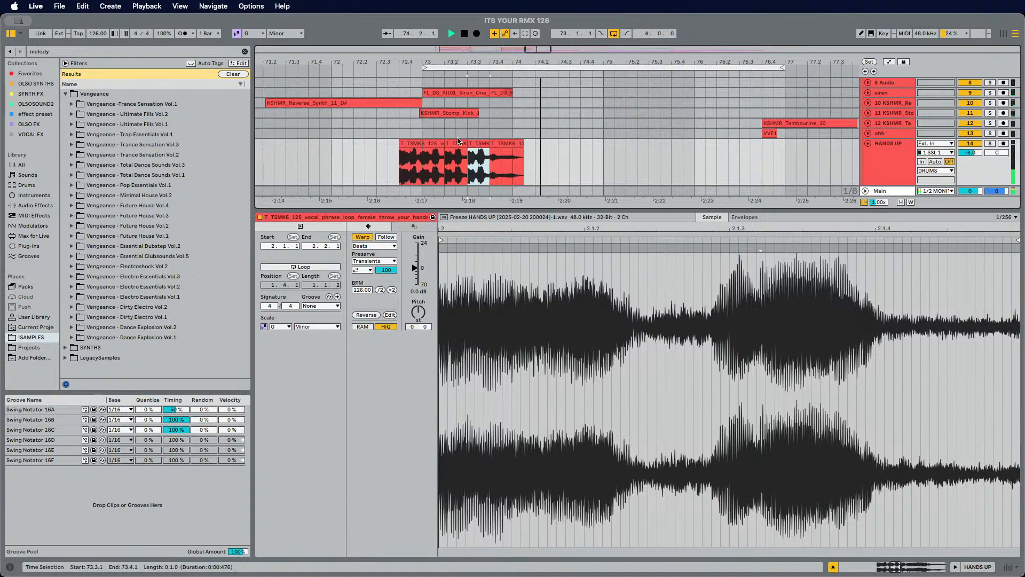
Step: Audition the sliced vocal clip from its start
click(396, 165)
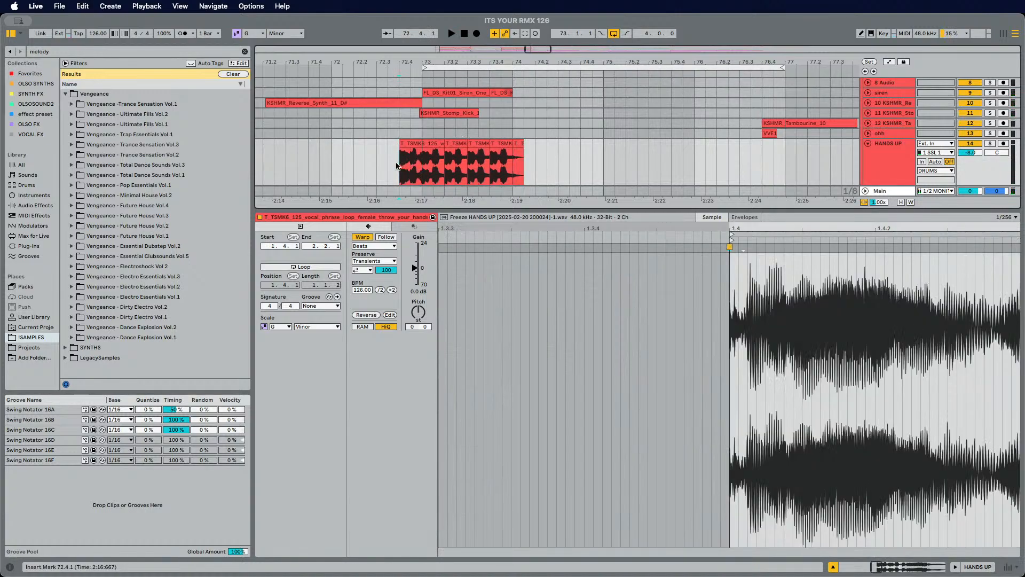
click(425, 160)
key(space)
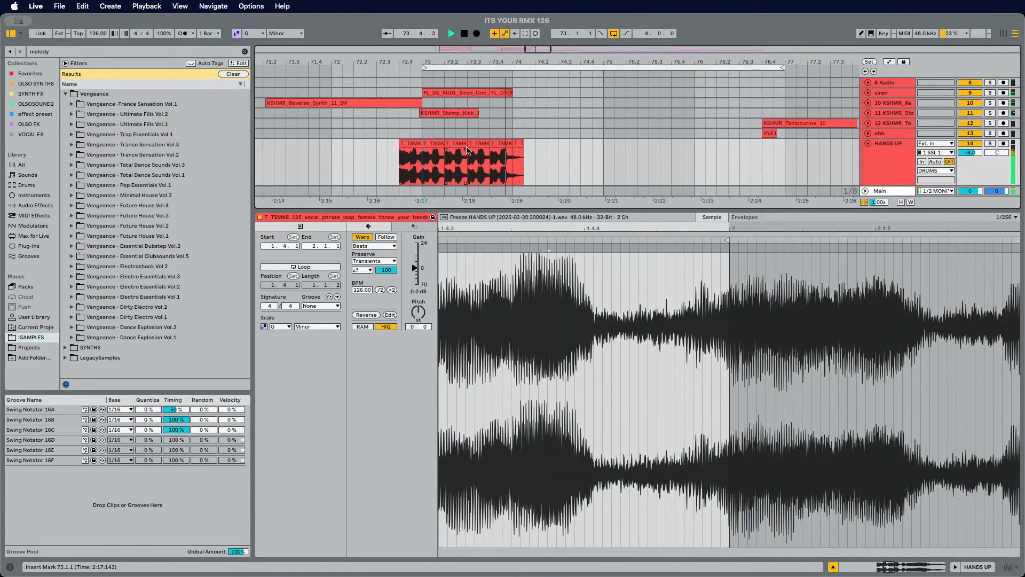
Step: Duplicate the one-beat vocal slice at 73.4.1 nine times, extending the repeats to bar 77
click(501, 144)
key(super+d)
key(super+d)
key(super+d)
key(super+d)
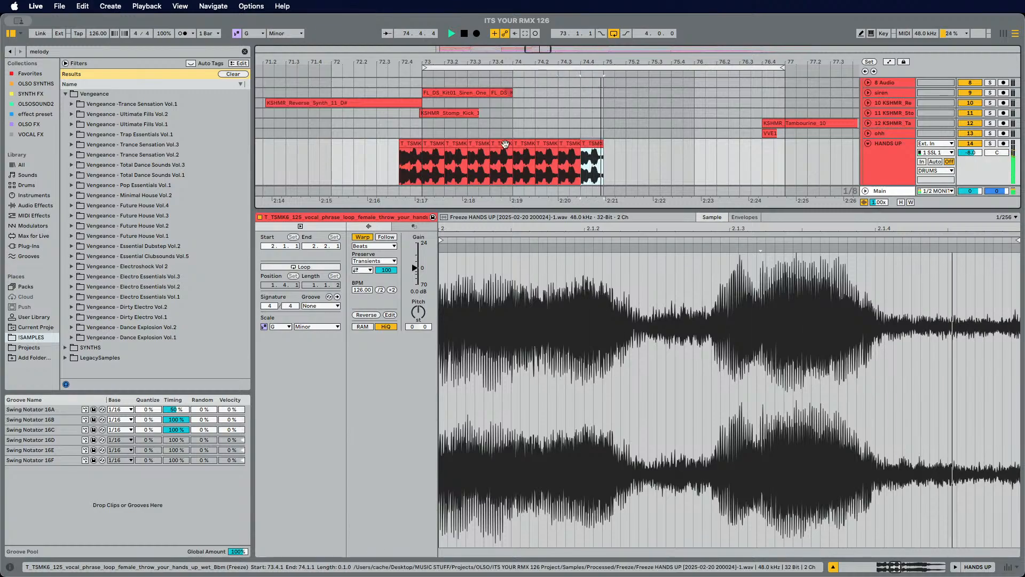
key(super+d)
key(super+d)
key(super+d)
key(super+d)
key(super+d)
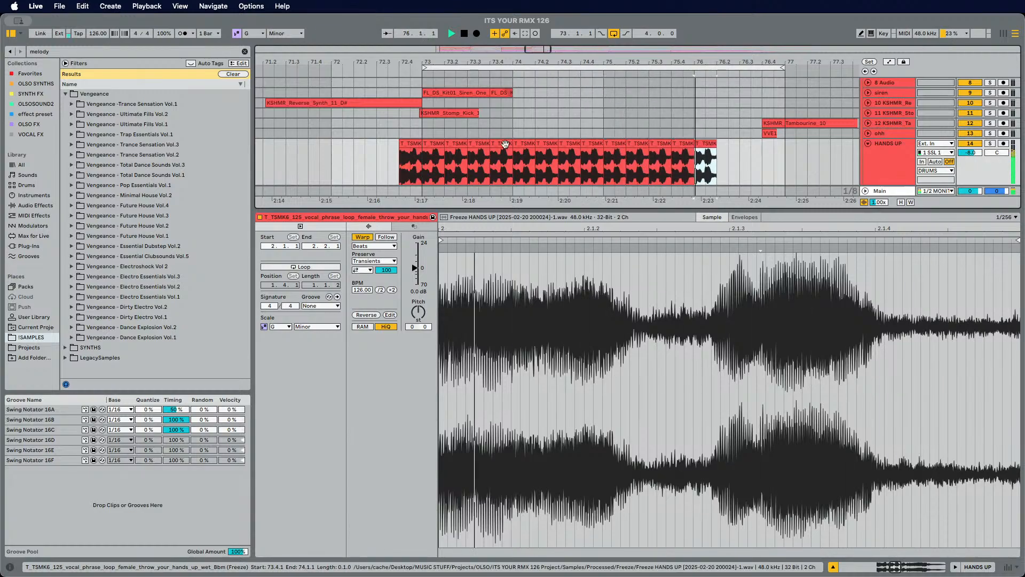
key(super+d)
key(super+d)
key(super+d)
Step: Play the repeated vocal slices from the beginning of the clip
click(395, 156)
key(space)
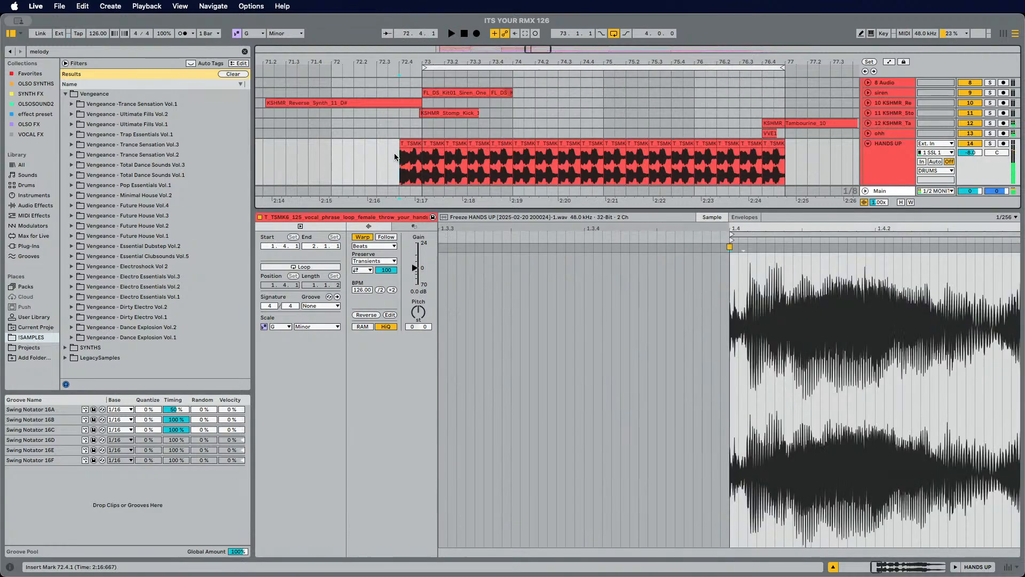
click(435, 155)
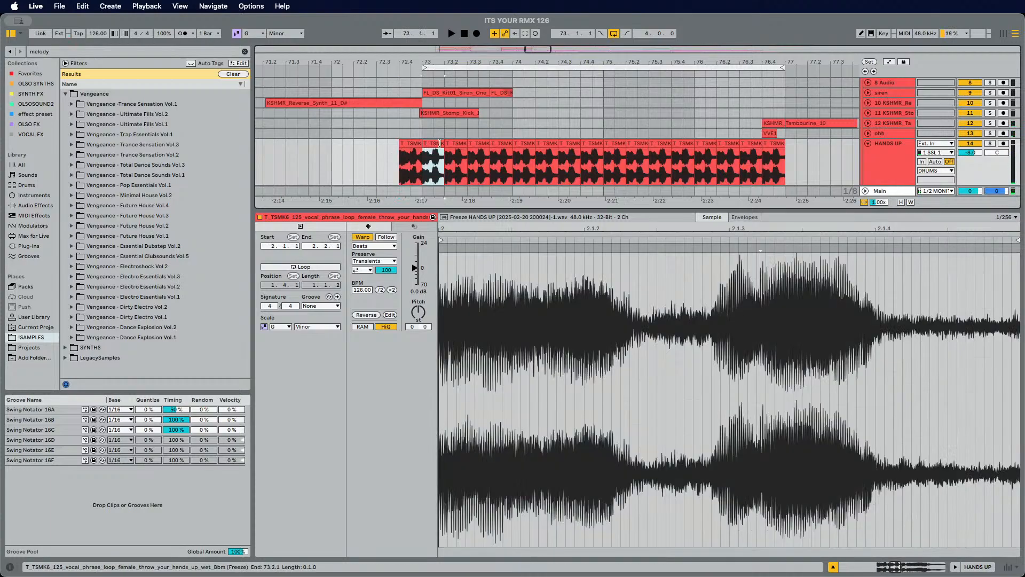
click(298, 154)
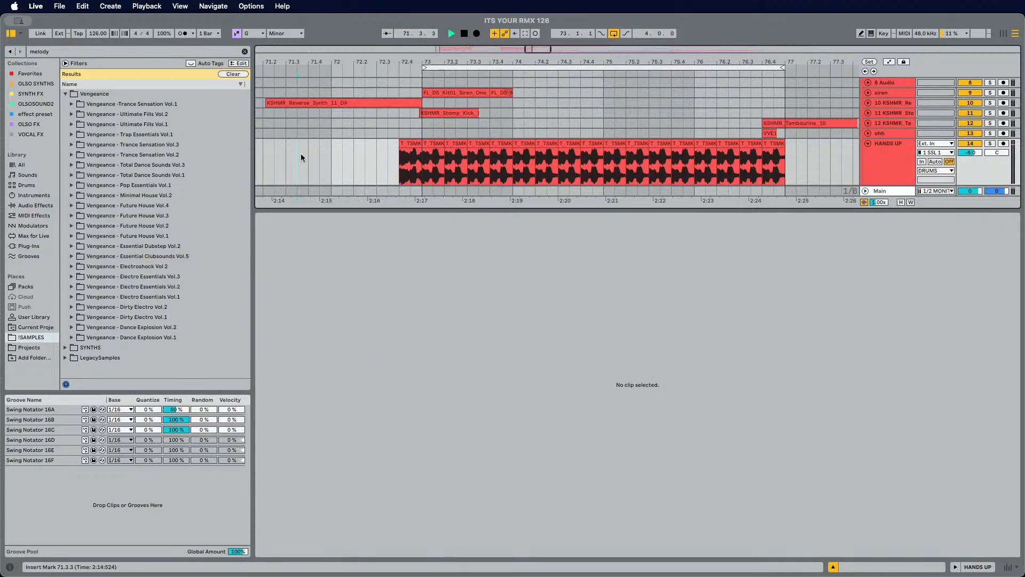
key(space)
Step: Select all vocal slices from 73.1.1 to 77.1.1 and audition them closely
scroll(437, 151, down, 1)
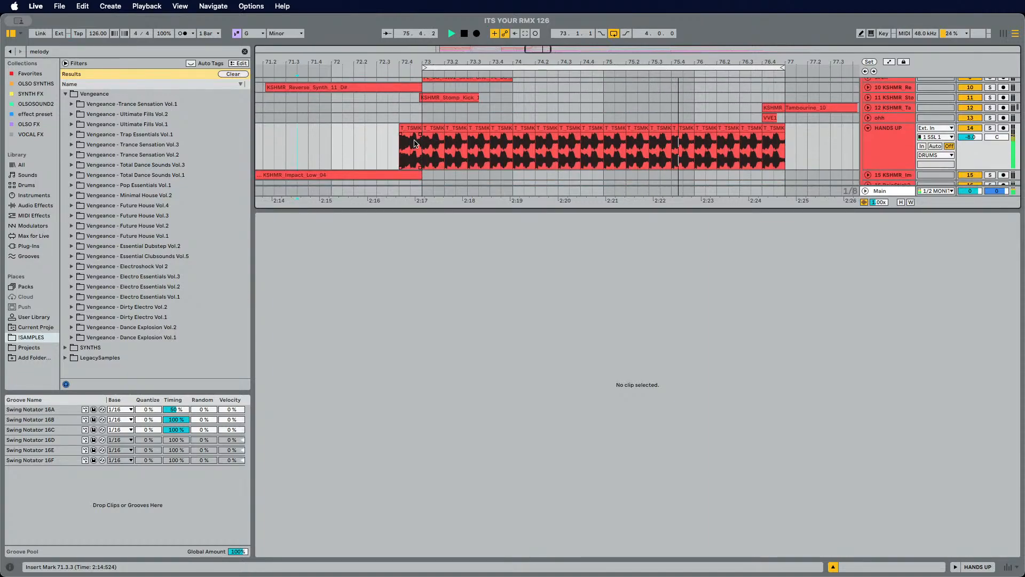
drag(417, 151, 785, 151)
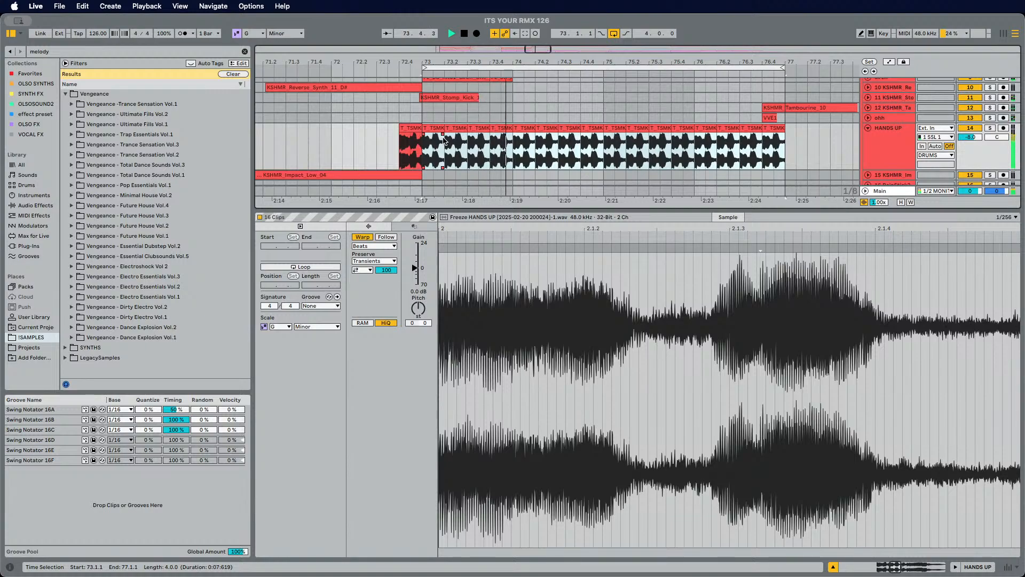
key(space)
drag(435, 60, 436, 133)
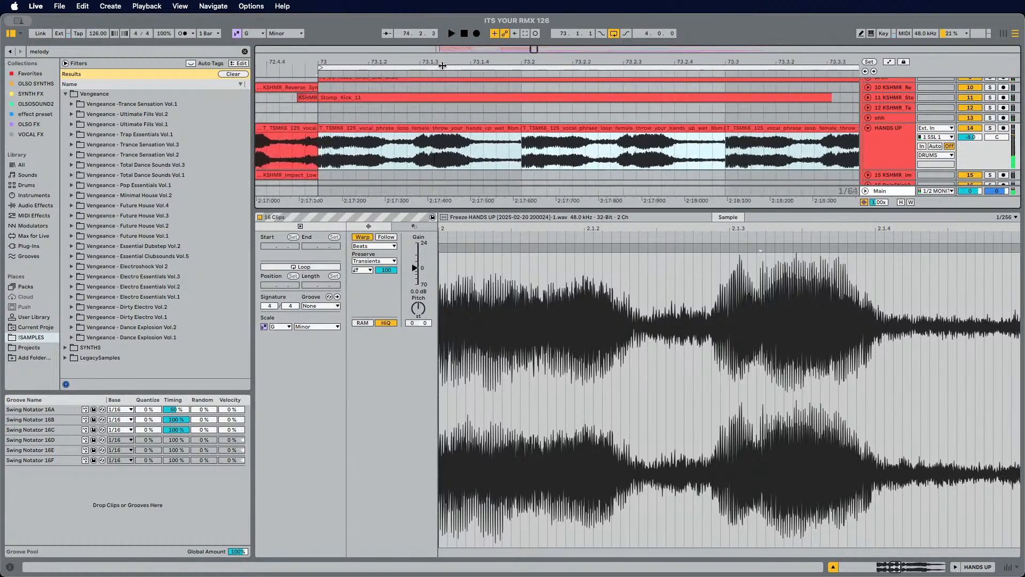
click(529, 146)
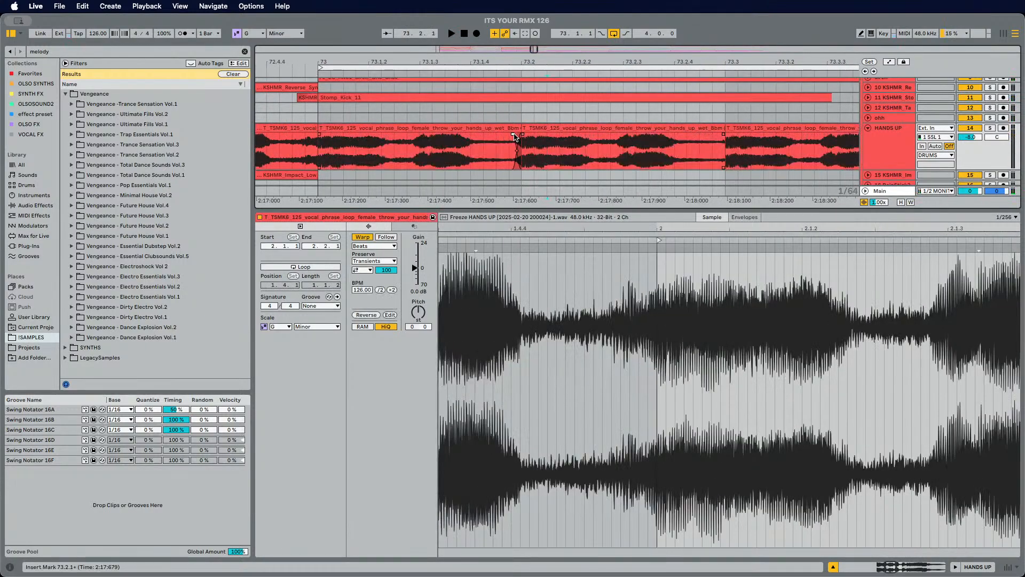
click(323, 153)
key(space)
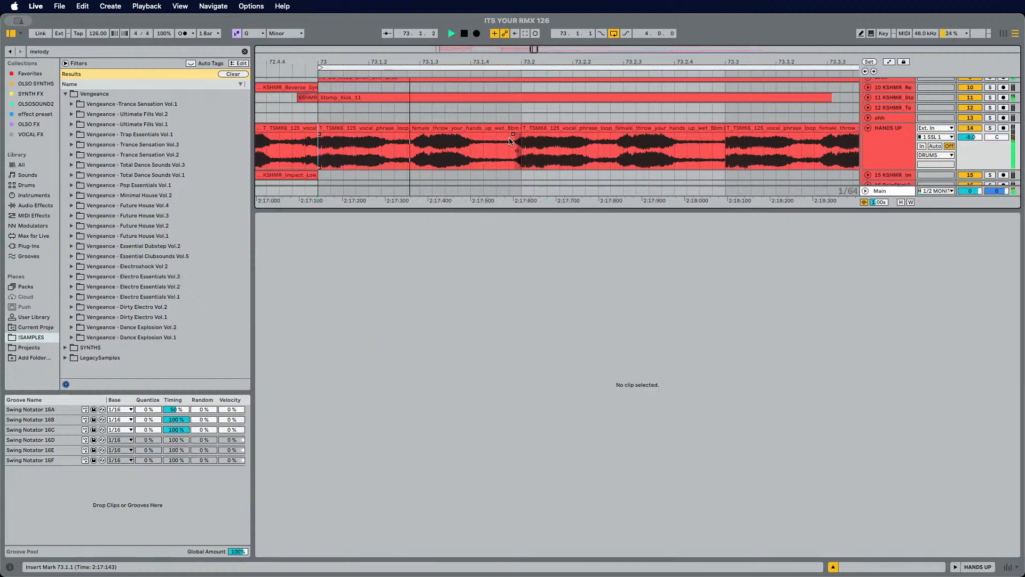
Step: Add a short fade at the vocal slice boundary near beat 73.3 and audition the result
drag(535, 62, 535, 48)
key(space)
key(space)
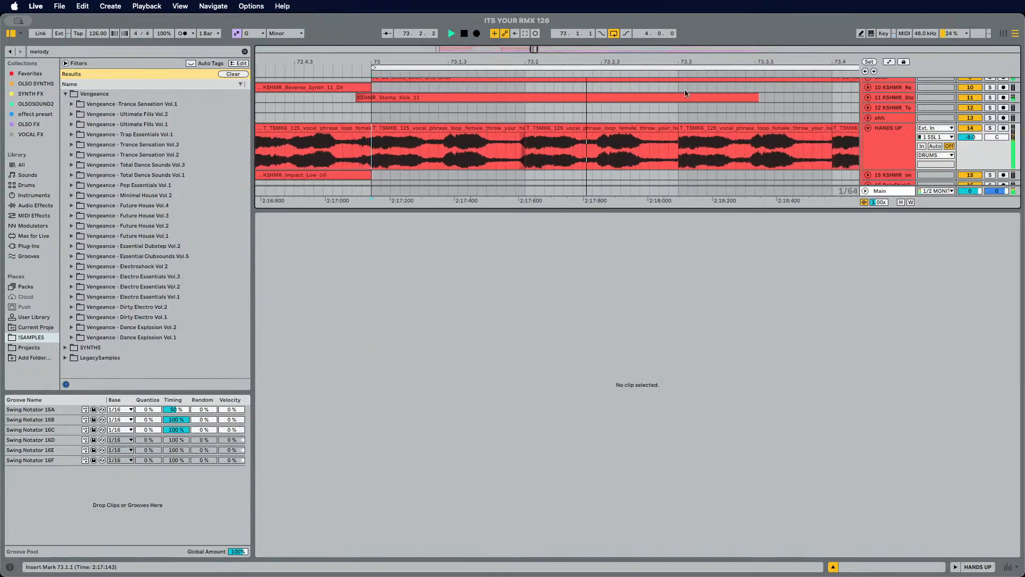
key(space)
scroll(671, 138, up, 3)
drag(676, 138, 664, 139)
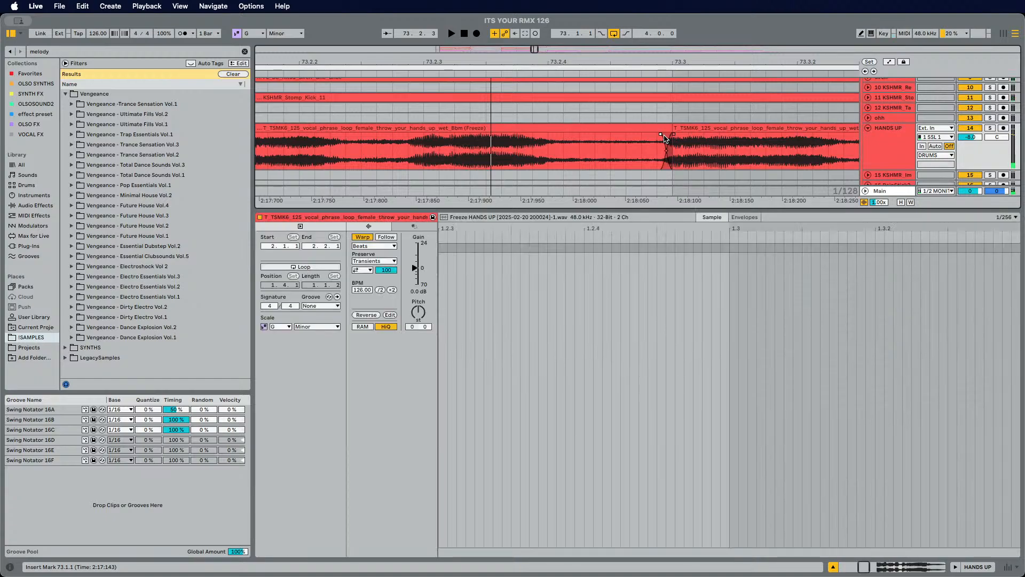
drag(662, 64, 663, 53)
click(713, 139)
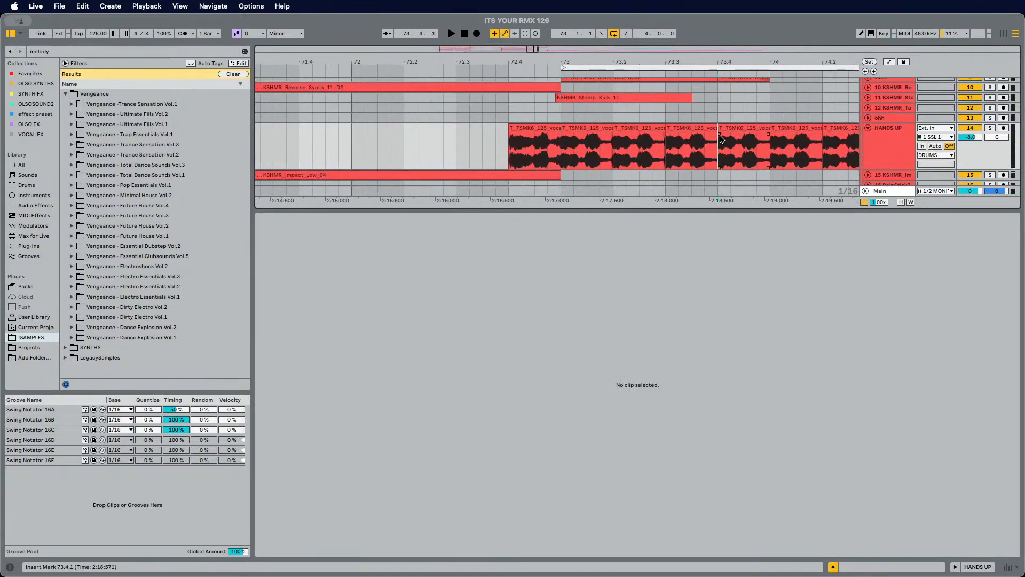
click(721, 139)
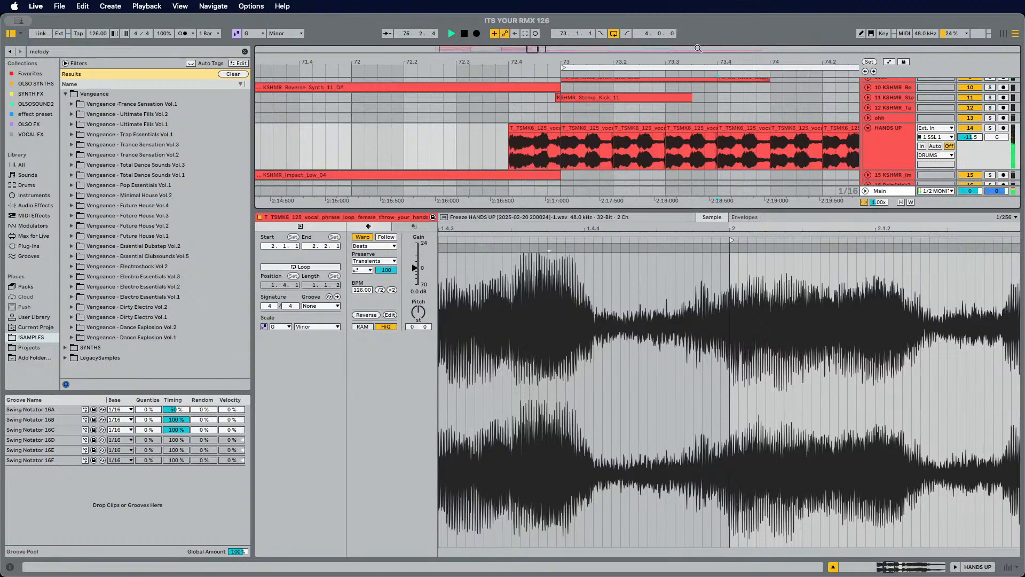
Step: Select a group of vocal slices and duplicate it three times, extending the vocal loop towards bar 77
drag(703, 62, 568, 40)
click(340, 129)
click(439, 137)
click(536, 129)
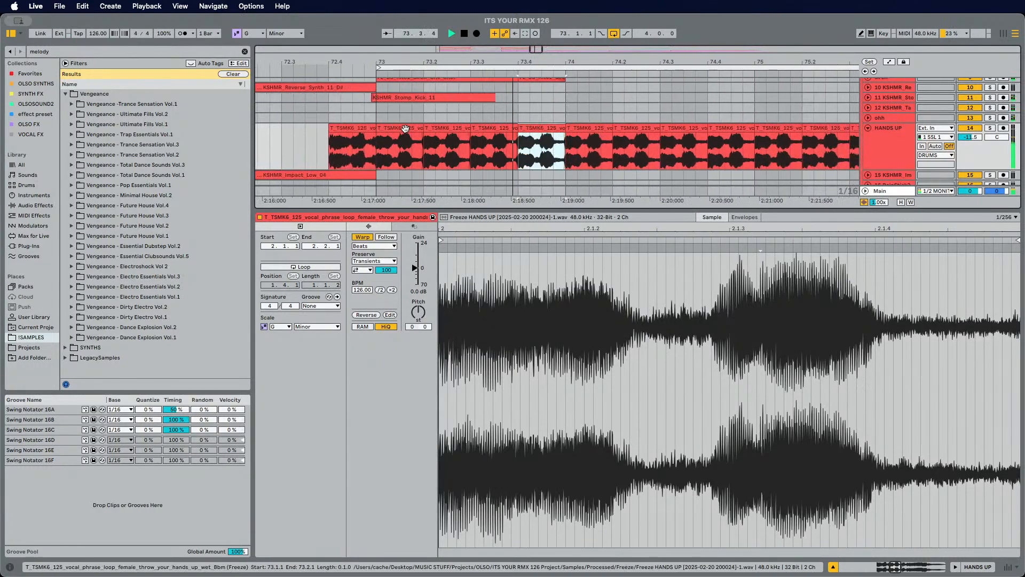
shift+click(405, 129)
key(super+d)
key(super+d)
key(super+d)
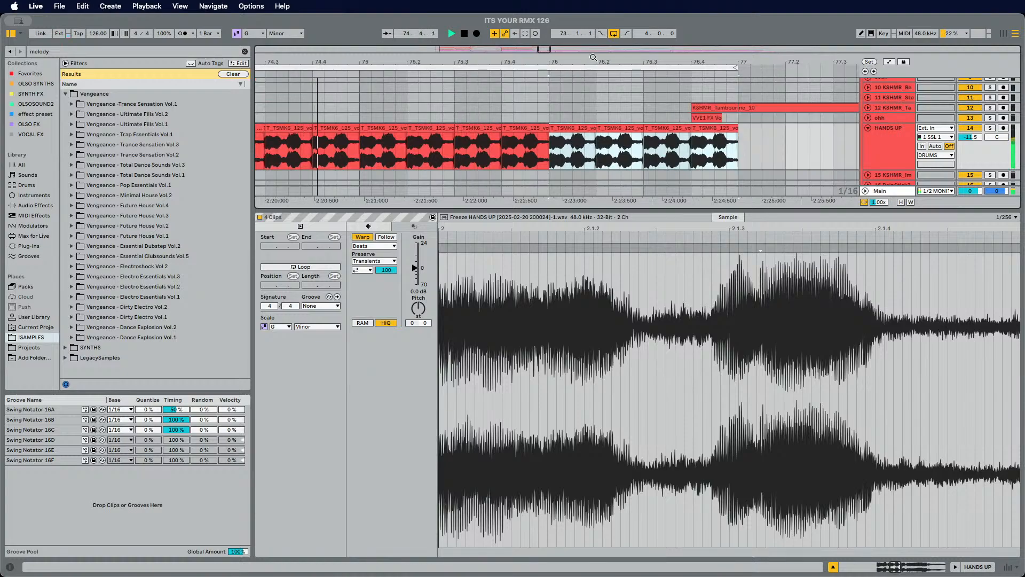
drag(594, 57, 724, 36)
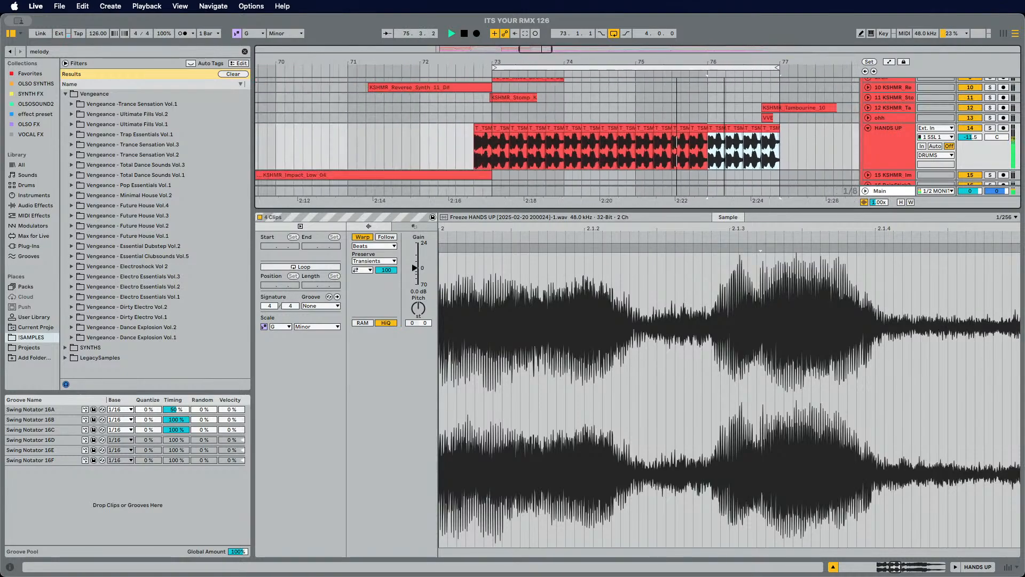
Step: Search the plug-ins for Manipulator and load it onto the HANDS UP vocal track
click(899, 159)
click(977, 566)
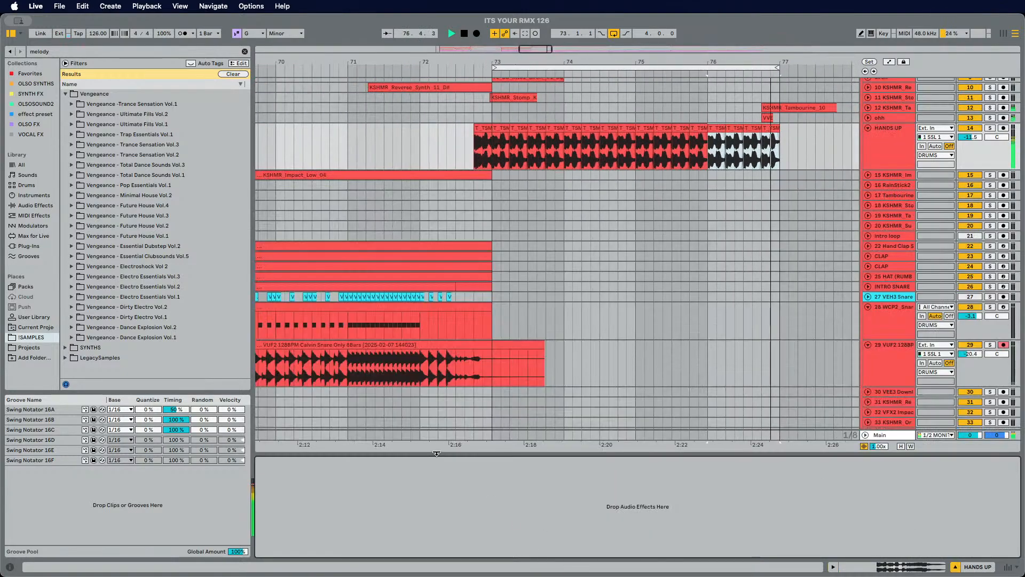
click(66, 49)
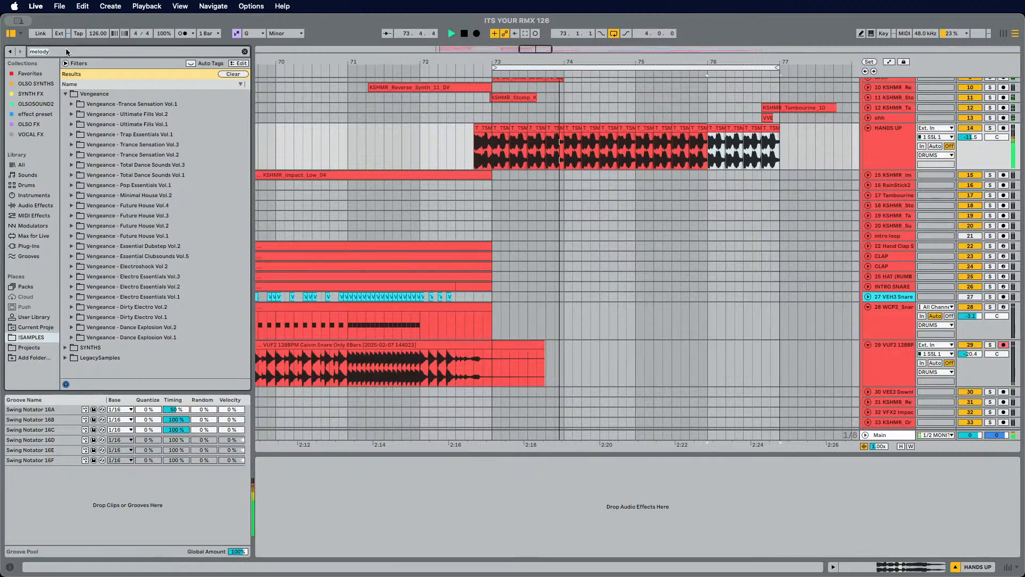
text(manipu)
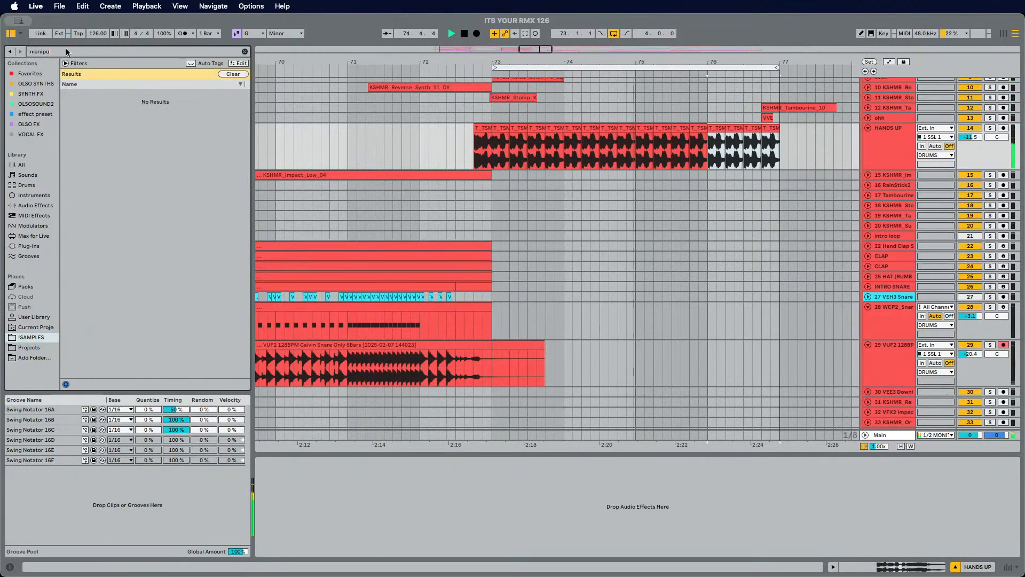
click(29, 246)
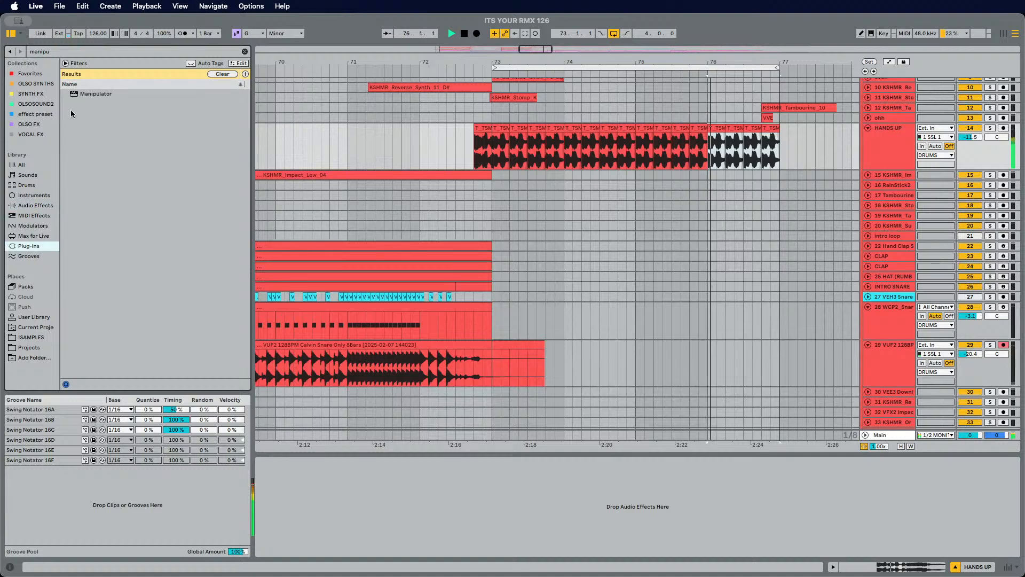
mouse_move(84, 95)
mouse_down()
mouse_move(176, 190)
mouse_move(409, 498)
mouse_move(405, 488)
mouse_up()
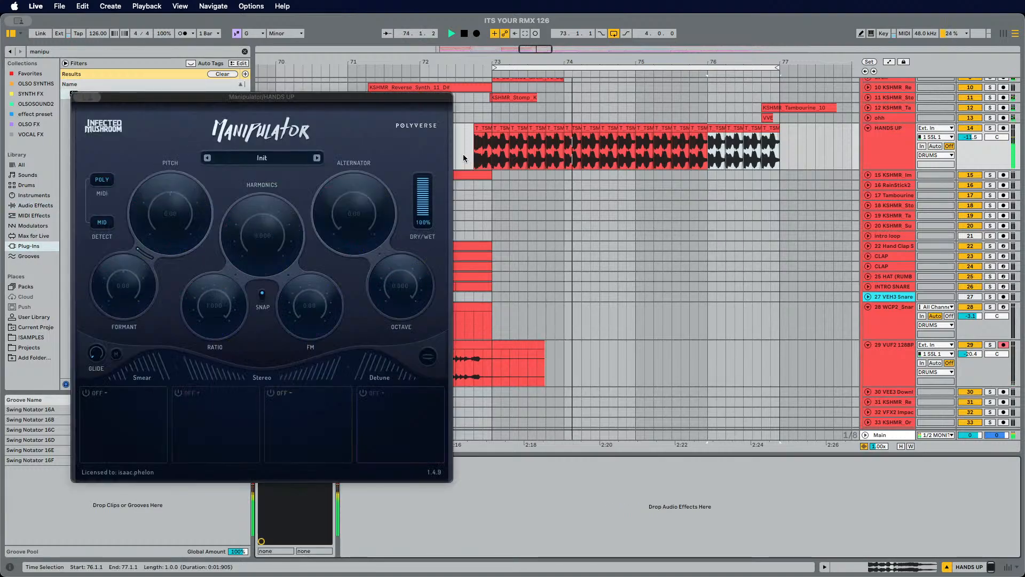
Step: Audition the vocal loop while setting Manipulator's pitch to 6.00 and formant to 3.00
scroll(491, 156, left, 5)
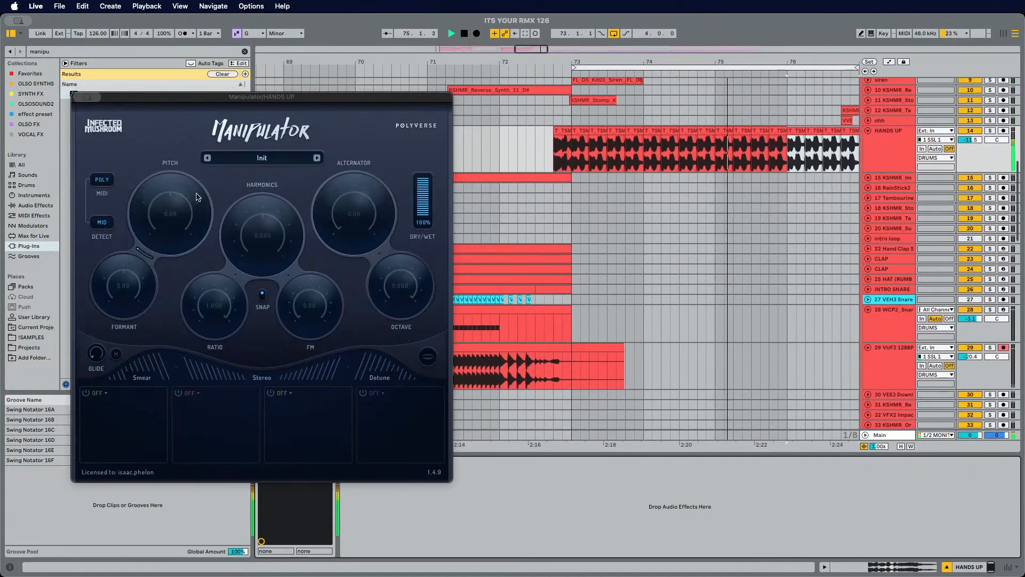
click(169, 210)
key(space)
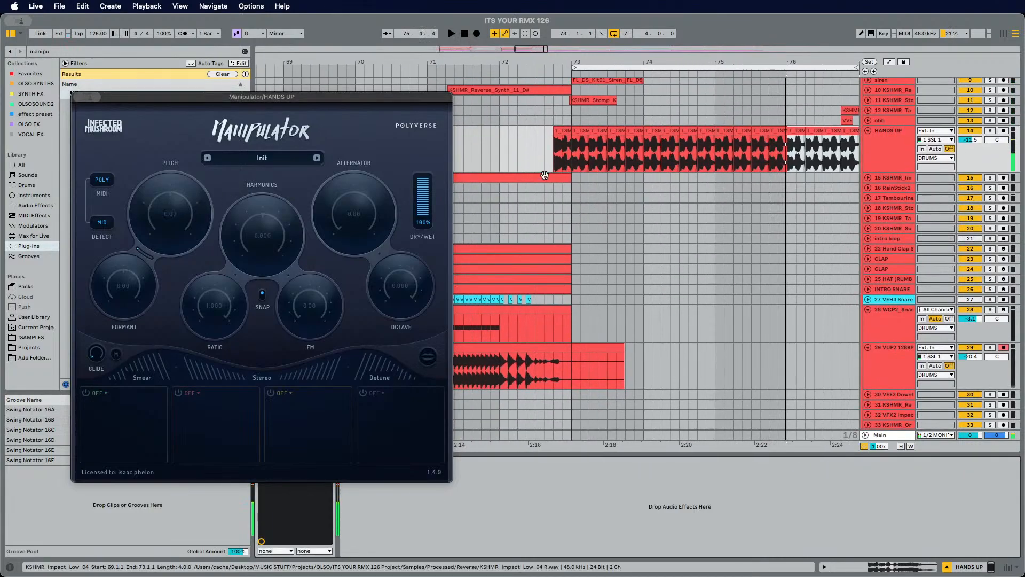
click(977, 133)
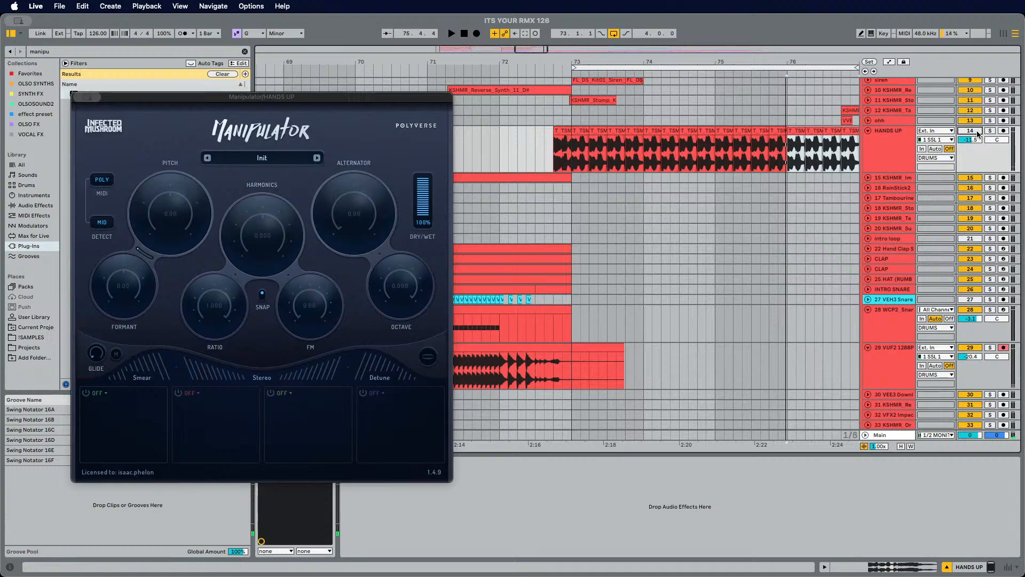
click(543, 152)
key(space)
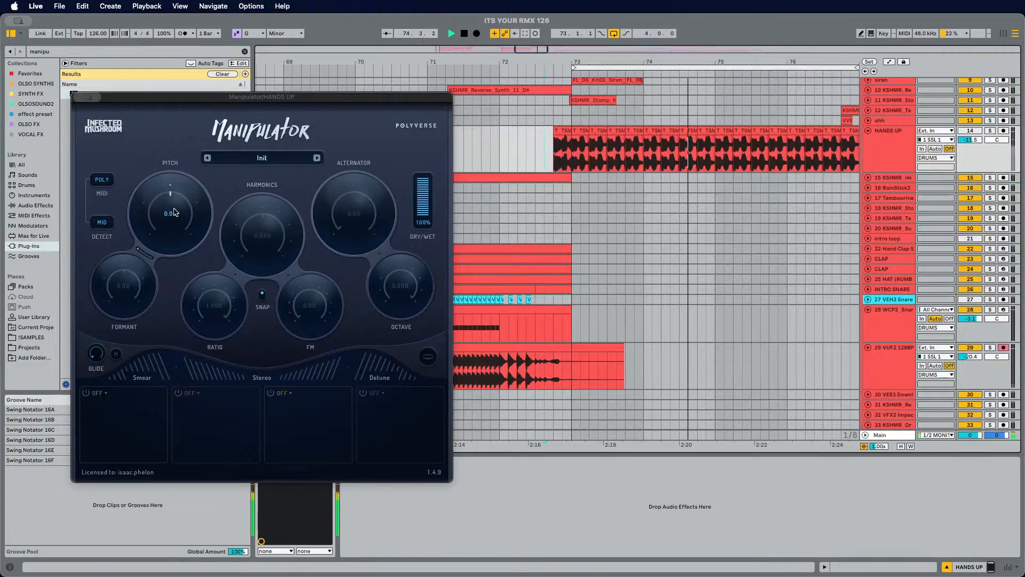
drag(174, 212, 177, 209)
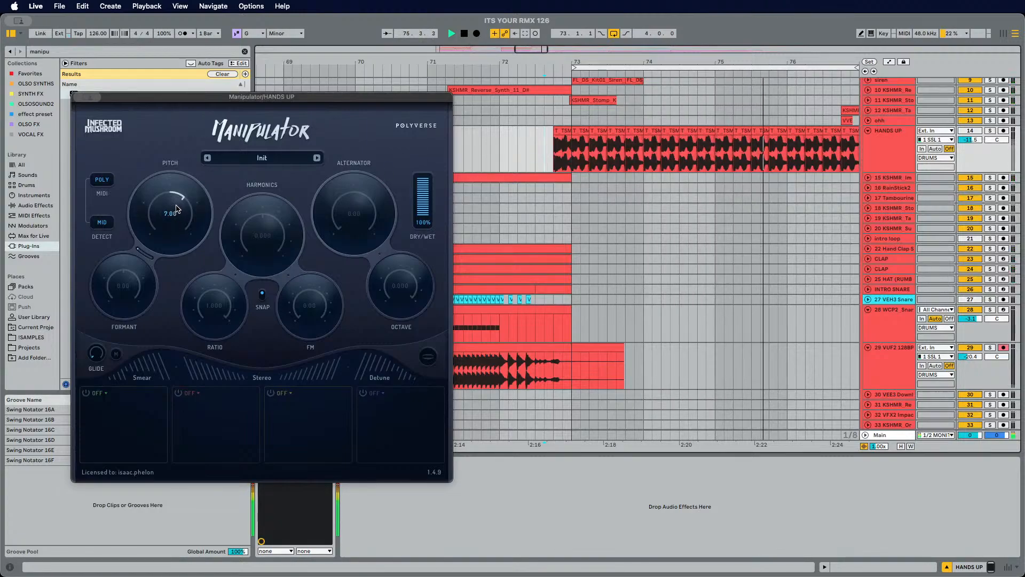
click(970, 131)
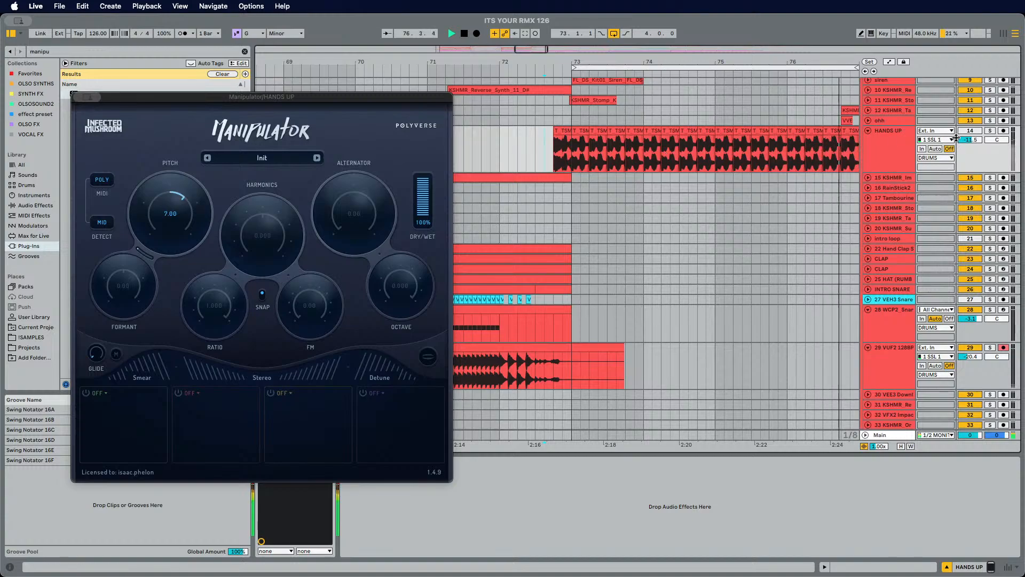
click(971, 131)
drag(169, 235, 160, 198)
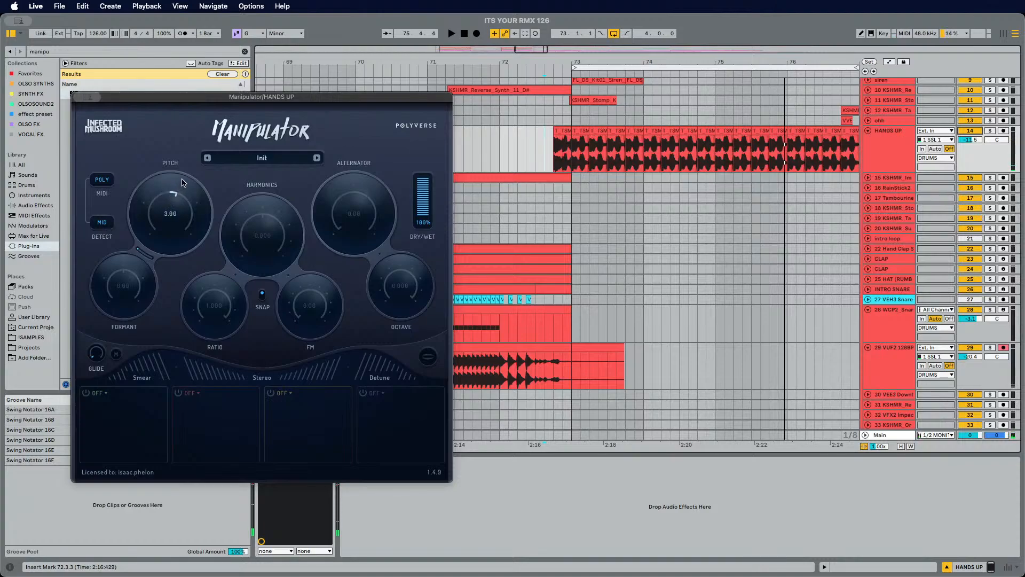
key(space)
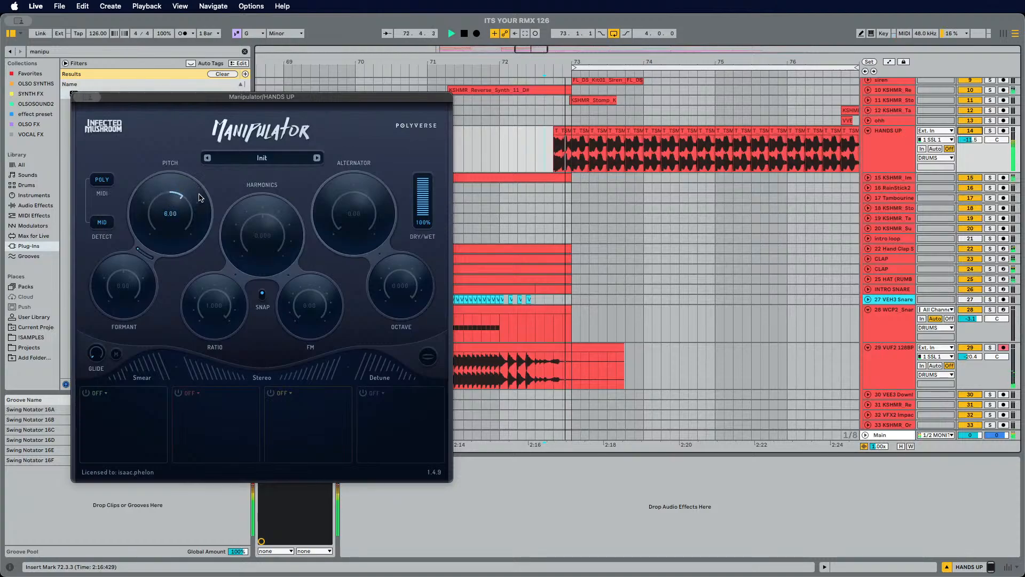
drag(178, 211, 175, 211)
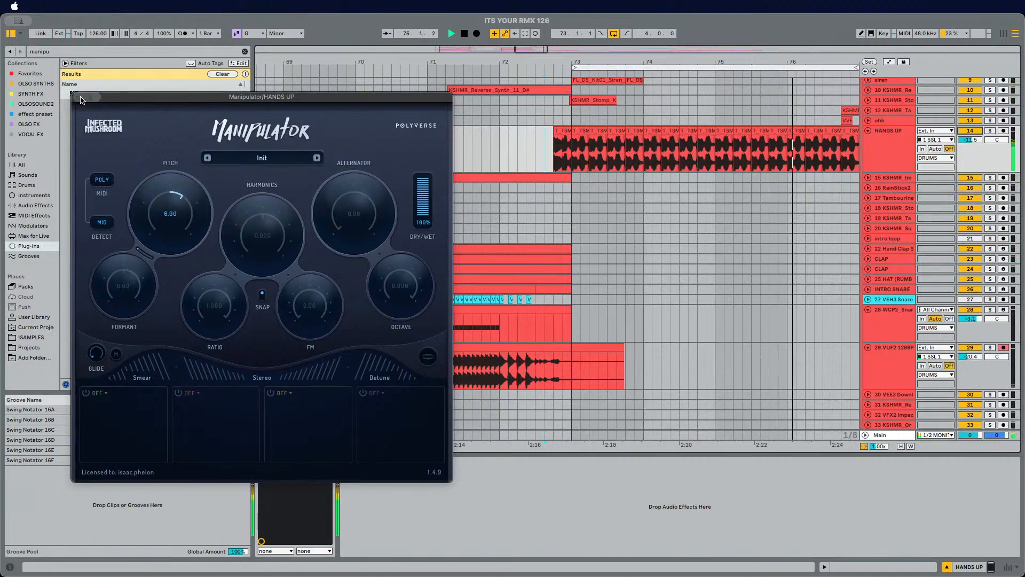
drag(167, 211, 182, 203)
drag(123, 275, 123, 278)
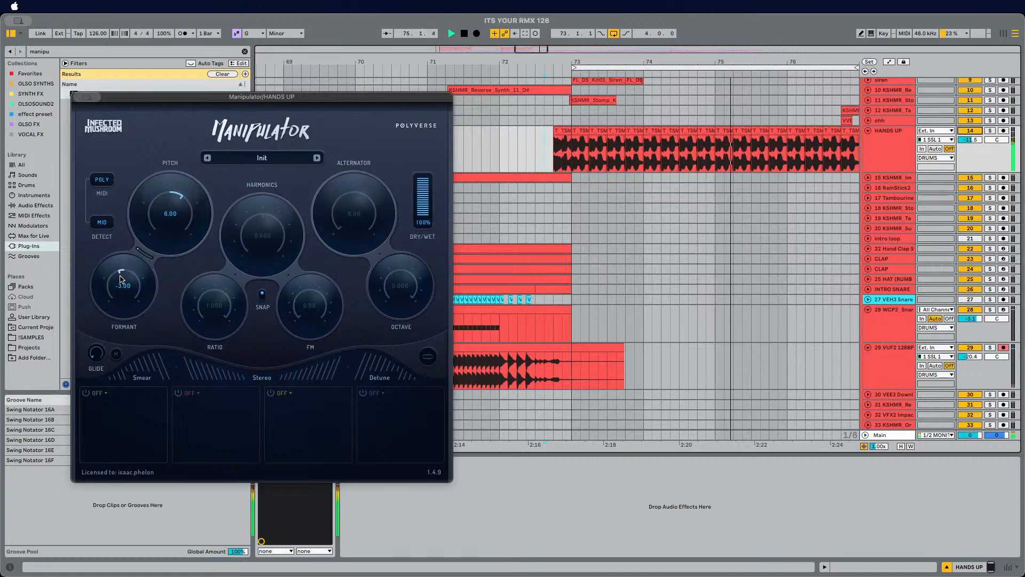
drag(122, 275, 127, 278)
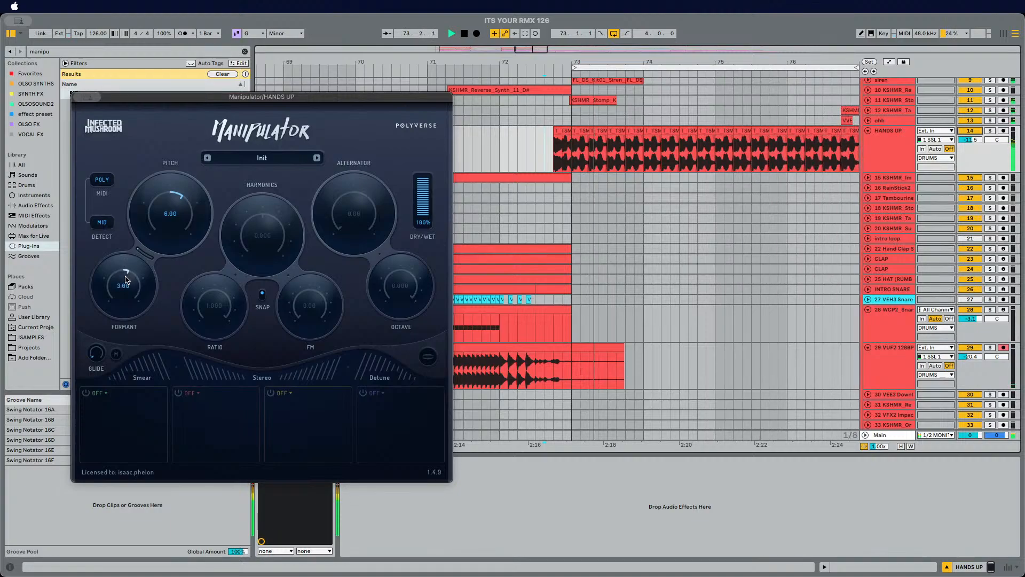
Step: Lower the HANDS UP track volume and audition the drop with the processed vocal
drag(971, 143, 972, 151)
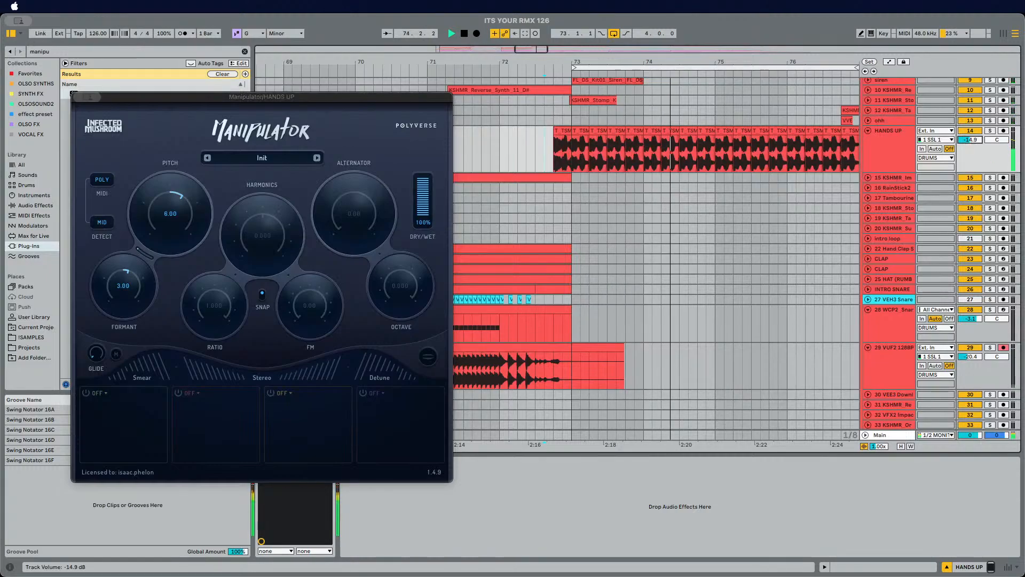
key(space)
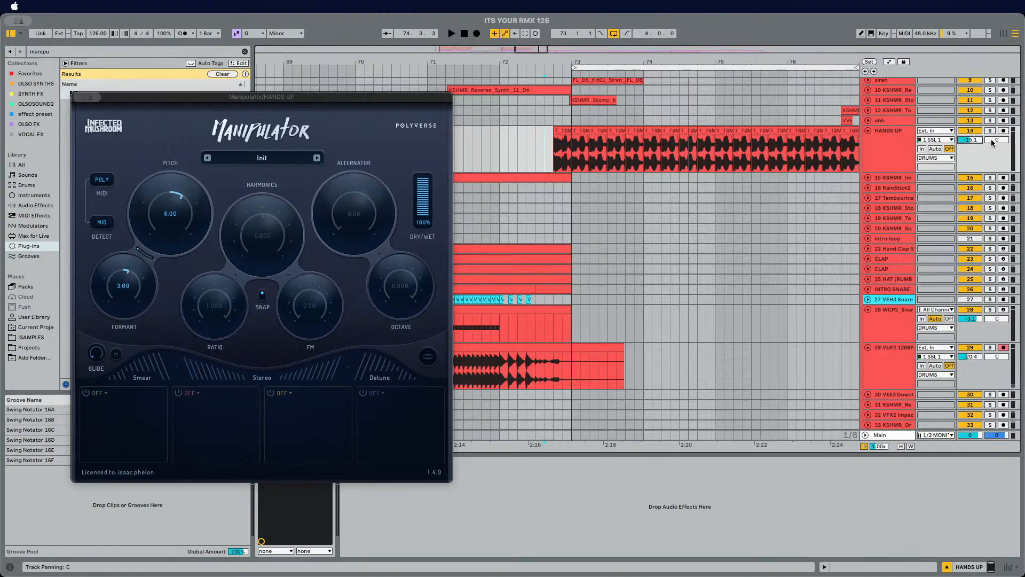
key(space)
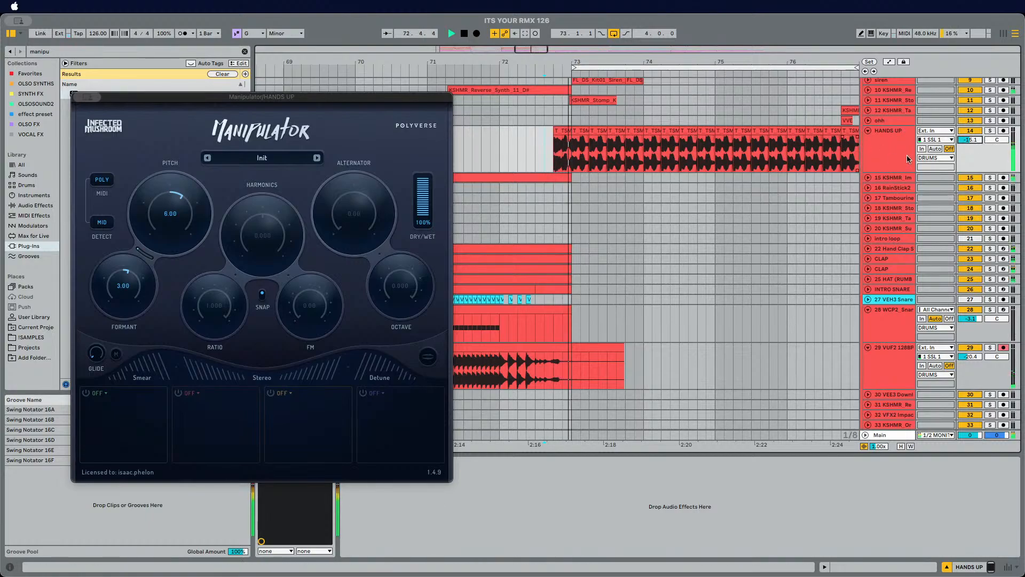
drag(970, 139, 971, 145)
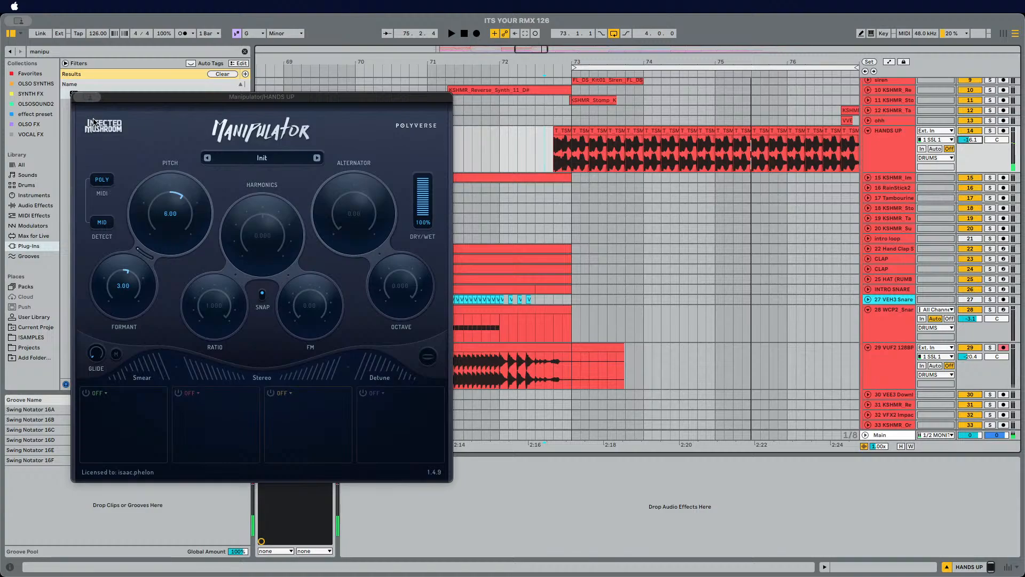
Step: Close the plug-in window and delete the Manipulator device from the HANDS UP track
click(80, 97)
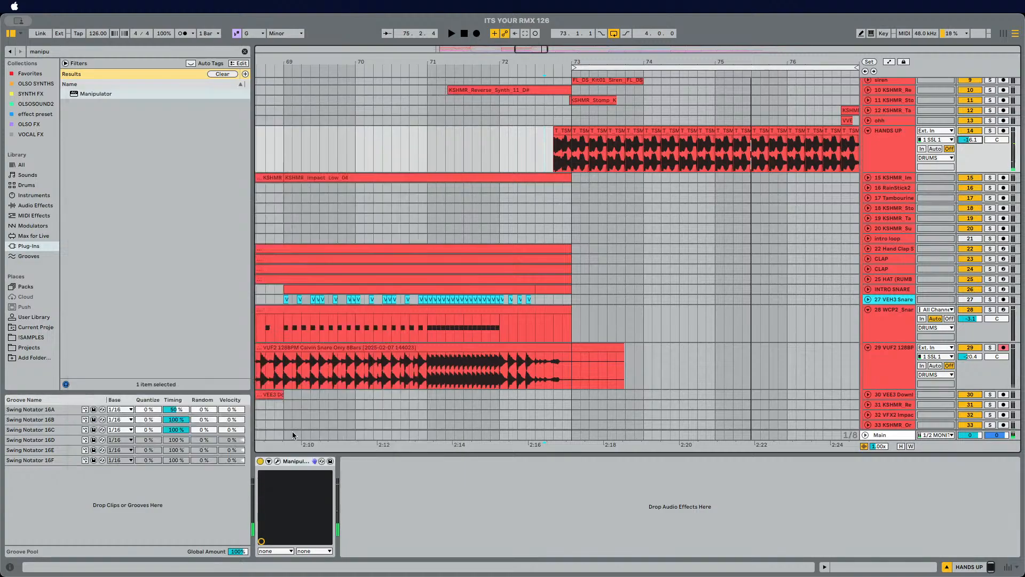
click(277, 461)
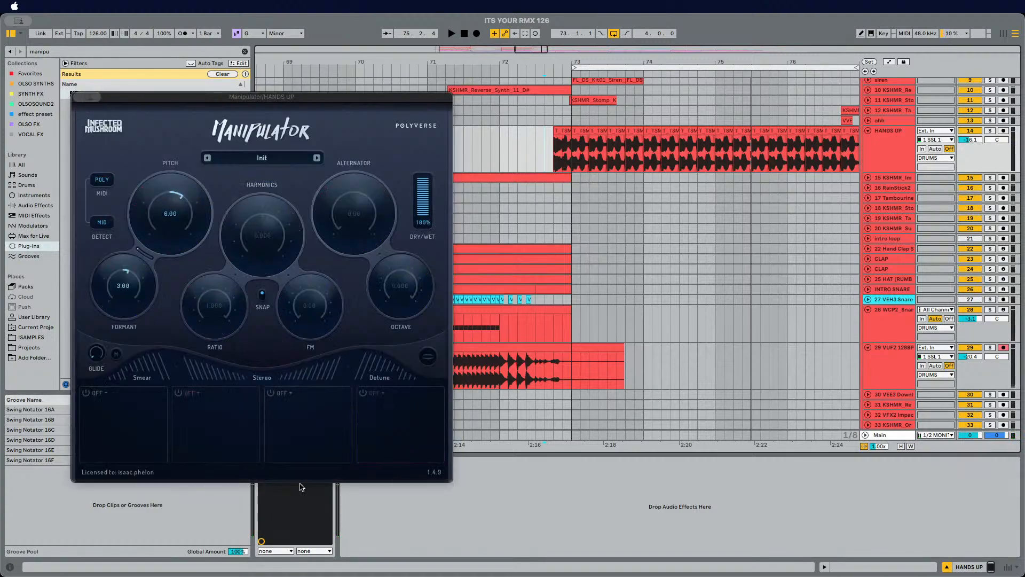
key(alt+super+p)
click(299, 463)
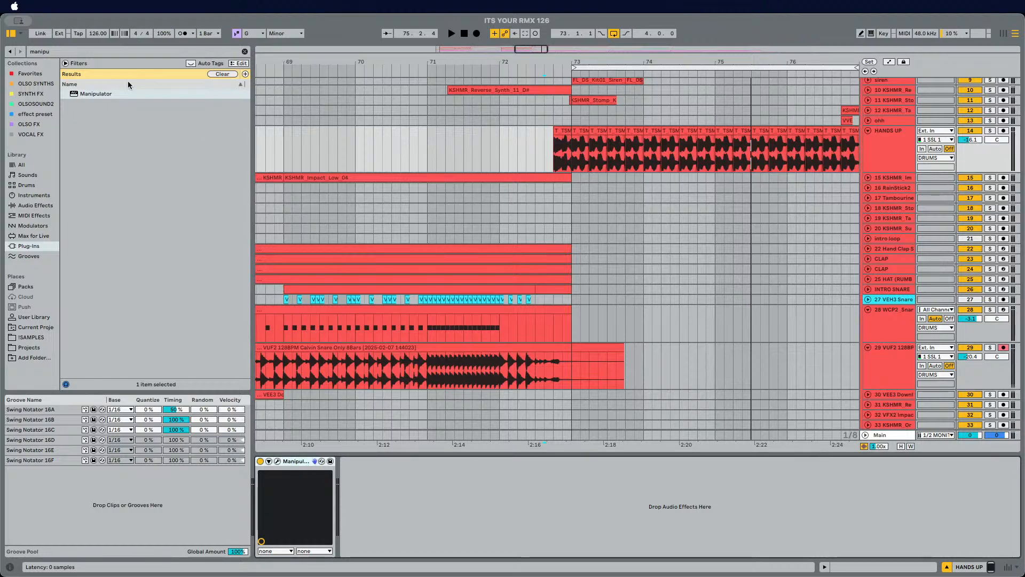
key(Delete)
Step: Search the plug-ins for Melodyne, load it onto the HANDS UP track and dismiss its website prompt
click(66, 49)
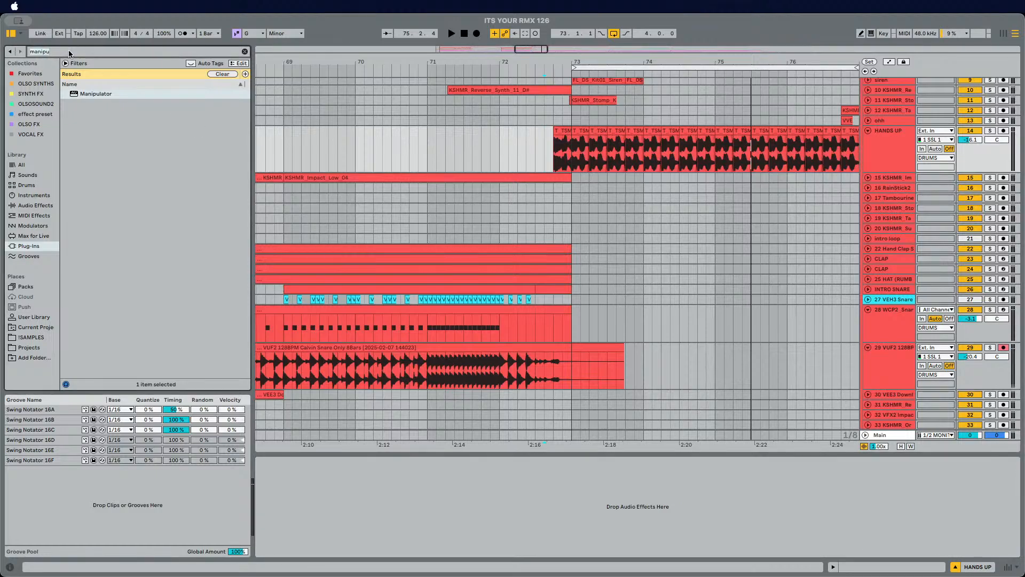
text(melody)
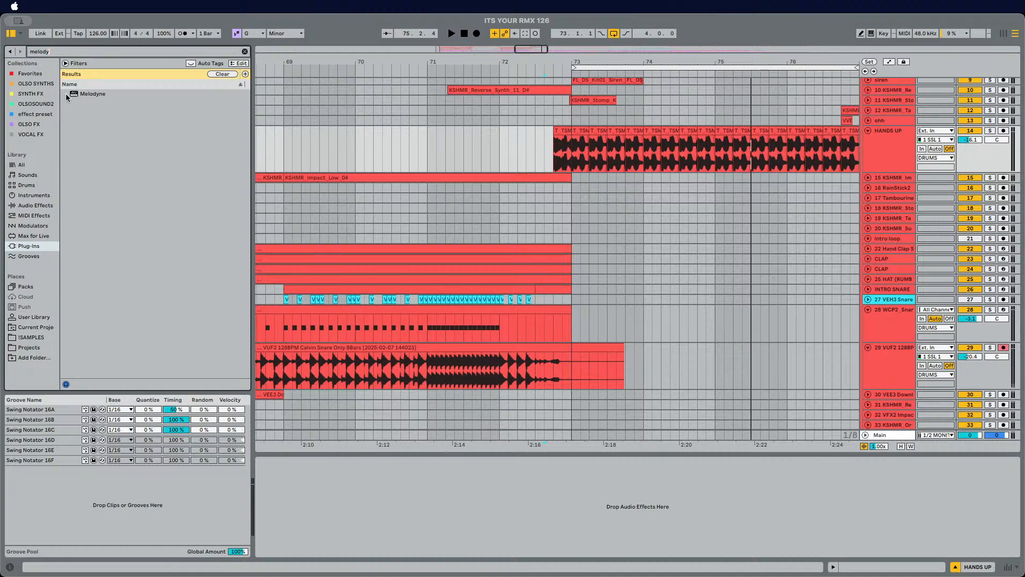
drag(66, 94, 229, 124)
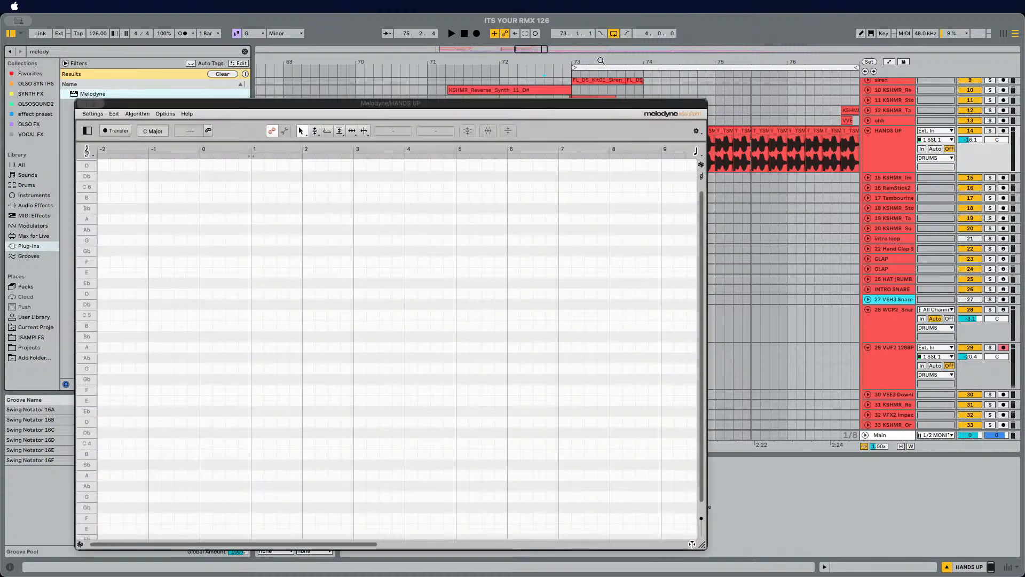
drag(525, 103, 556, 171)
key(alt+super+p)
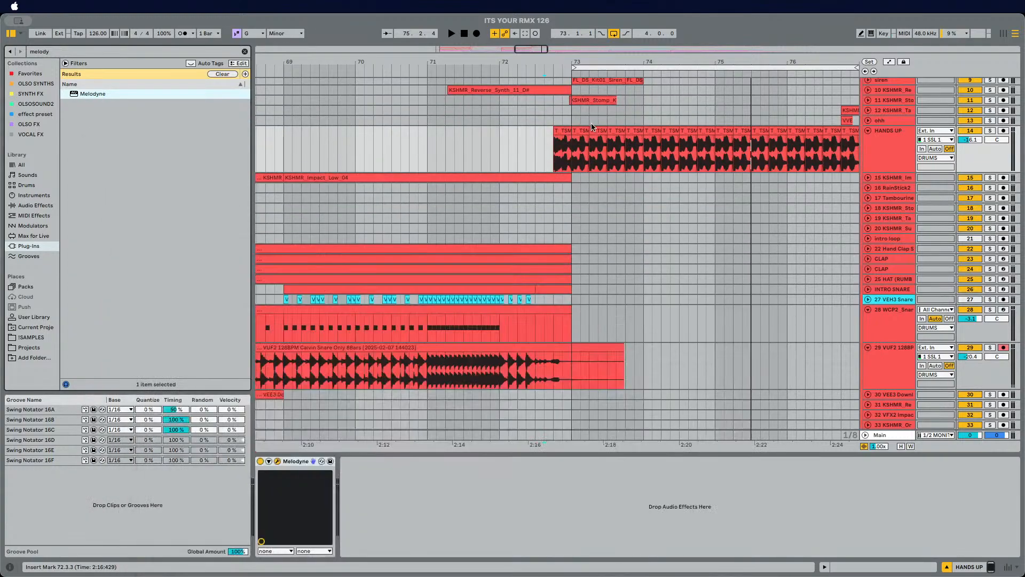
click(256, 37)
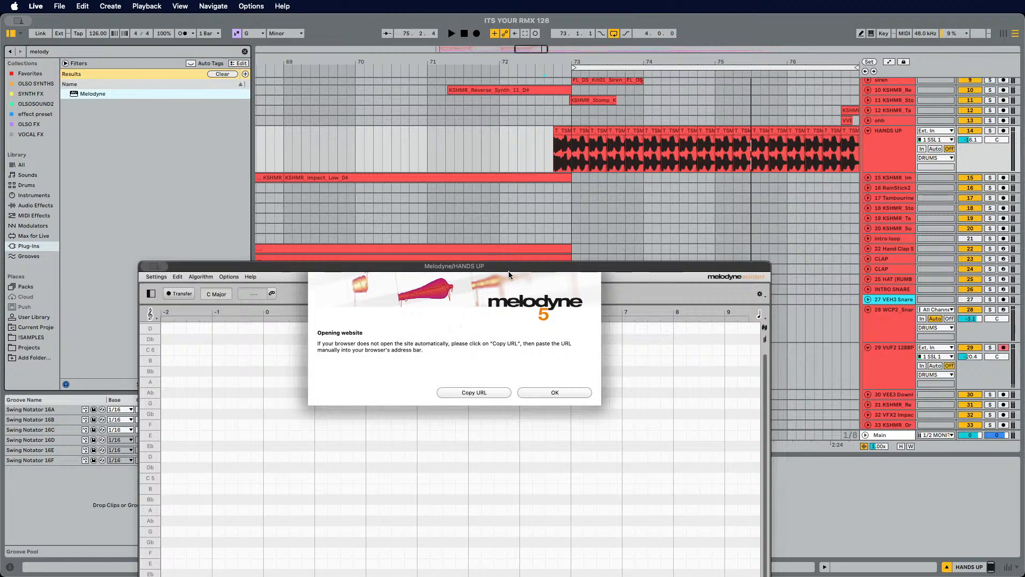
click(552, 393)
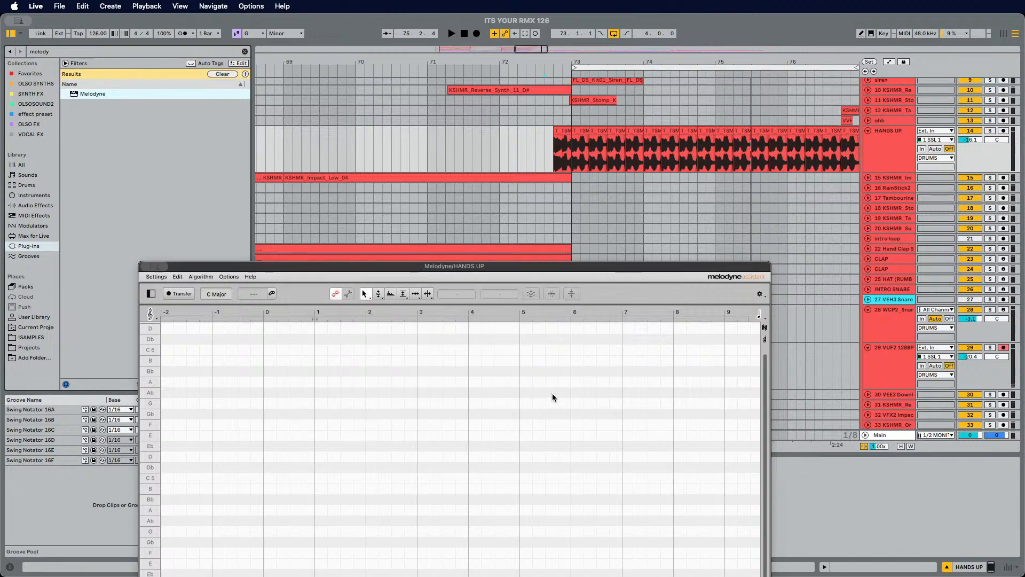
Step: Duplicate the HANDS UP vocal track and reopen its Melodyne window
click(583, 160)
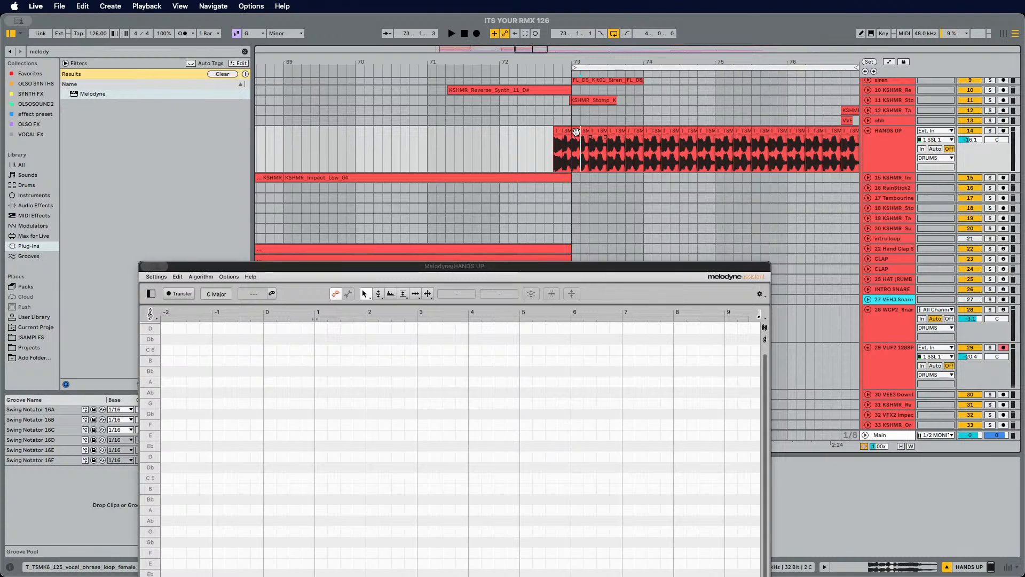
click(890, 159)
key(super+d)
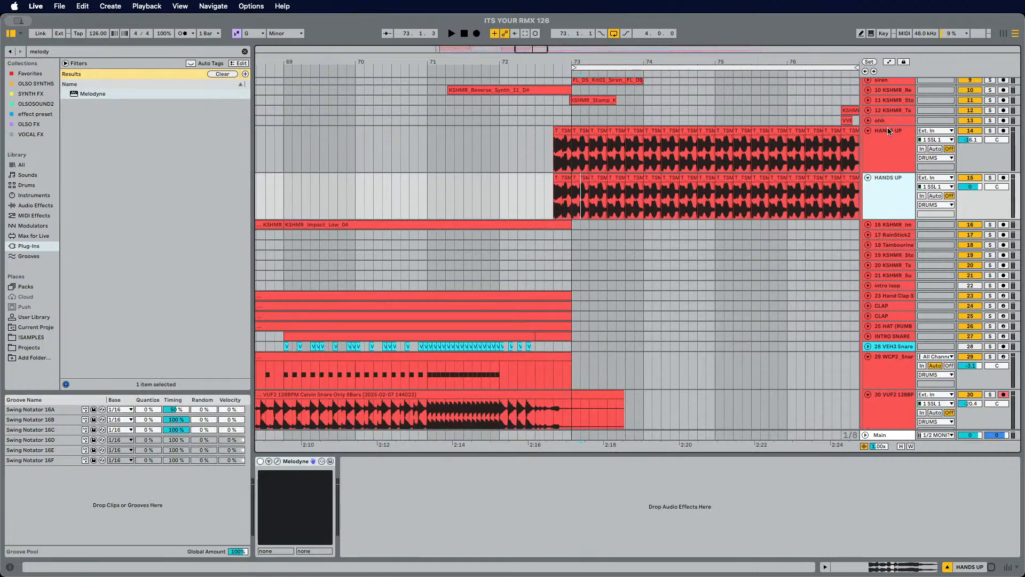
click(890, 149)
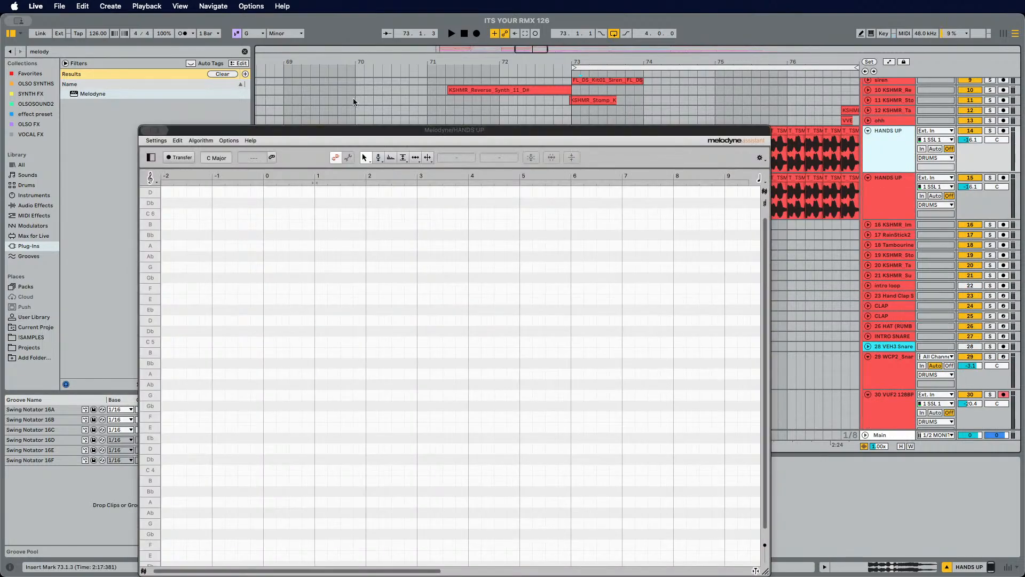
Step: Hide the plug-in windows and extend the duplicated HANDS UP clip's start to reveal the vocal phrase before bar 73
key(super+alt+p)
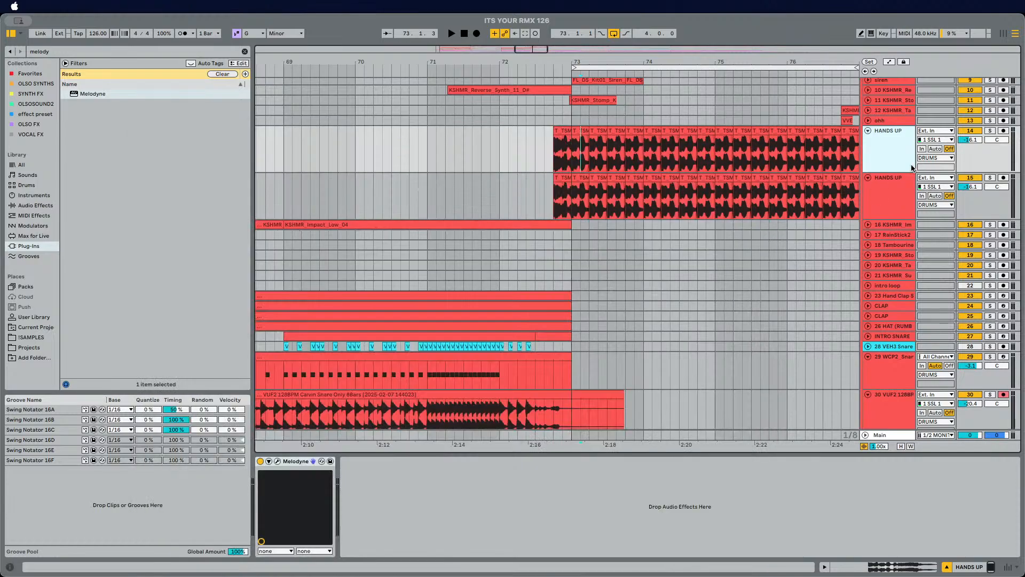
click(890, 184)
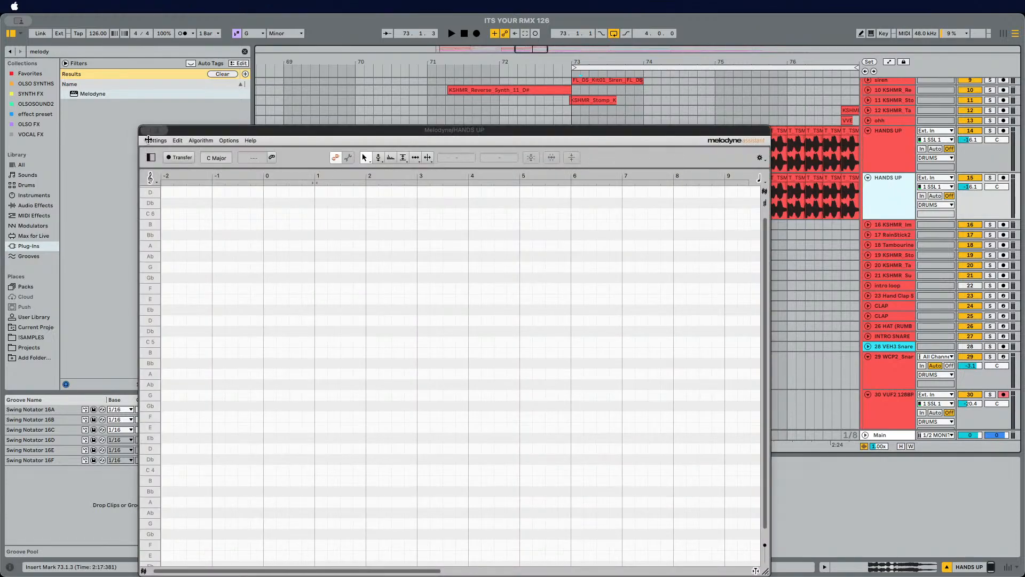
drag(155, 130, 139, 273)
click(567, 184)
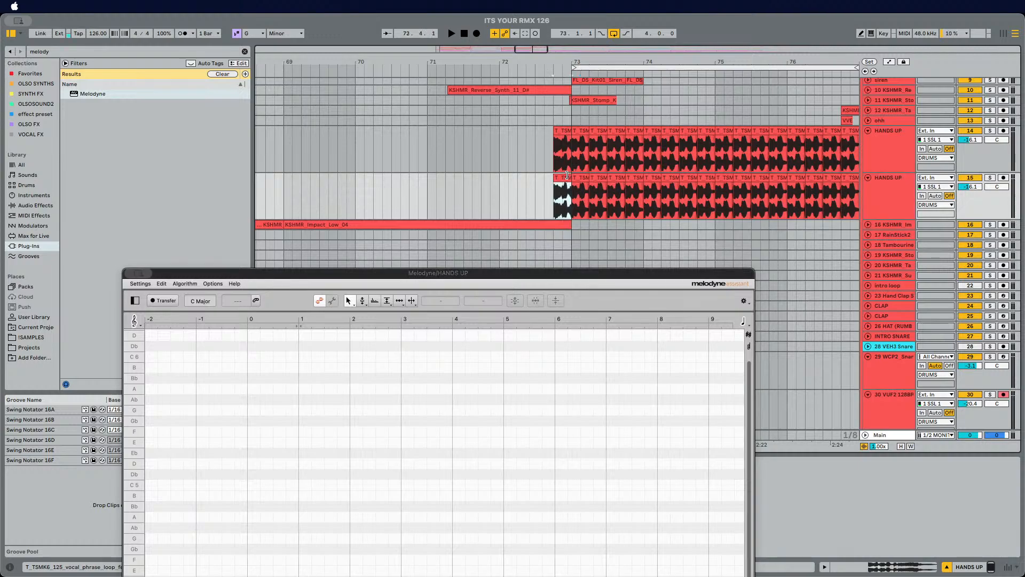
mouse_move(563, 177)
mouse_down()
mouse_move(471, 183)
mouse_move(558, 178)
mouse_up()
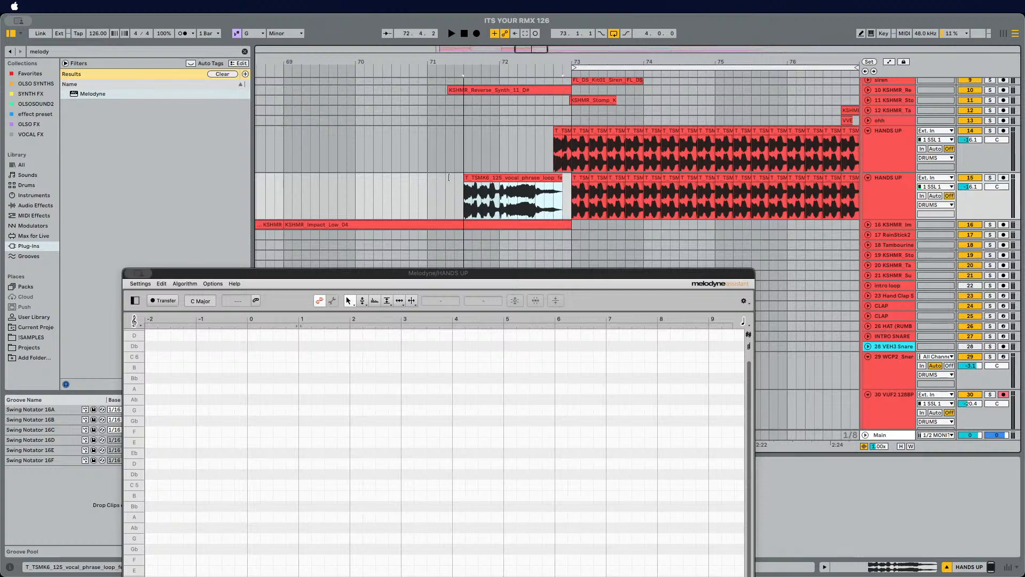
Step: Delete the duplicated HANDS UP track's stuttered clips from bar 73 onward
click(576, 176)
drag(598, 58, 533, 55)
shift+click(721, 191)
key(Delete)
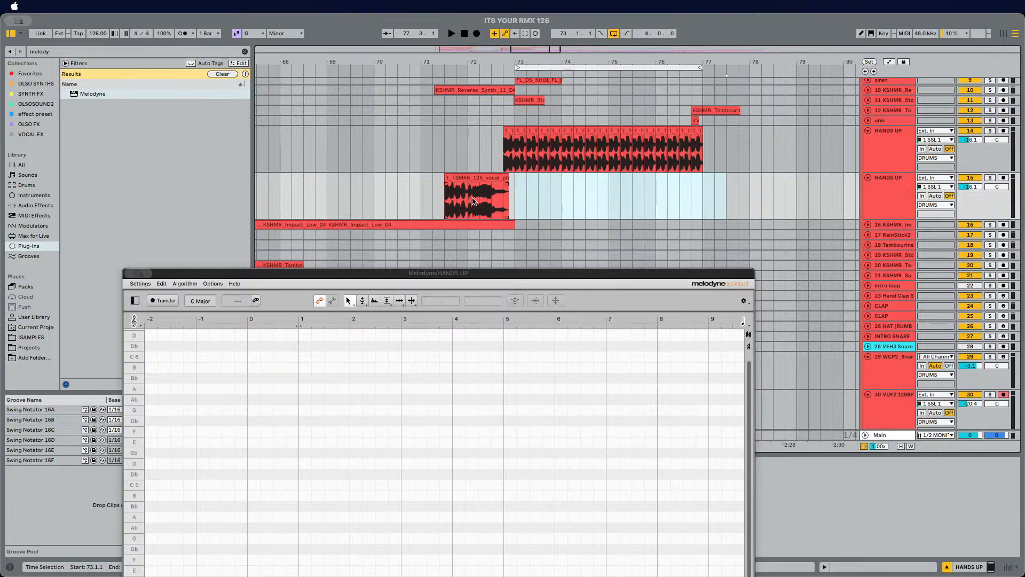
Step: Select the vocal phrase clip and record it into Melodyne with Transfer during playback
click(447, 204)
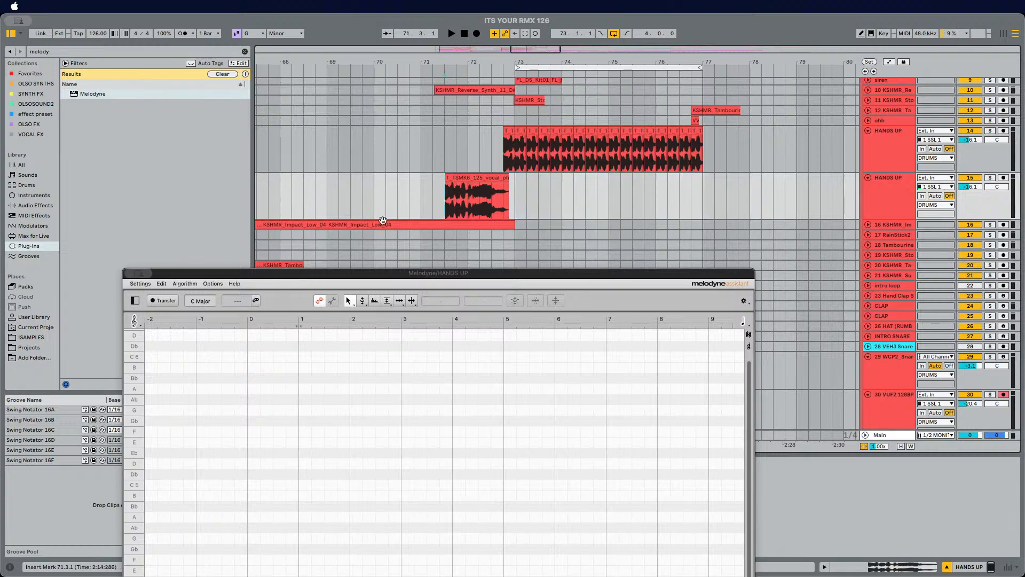
click(158, 303)
key(space)
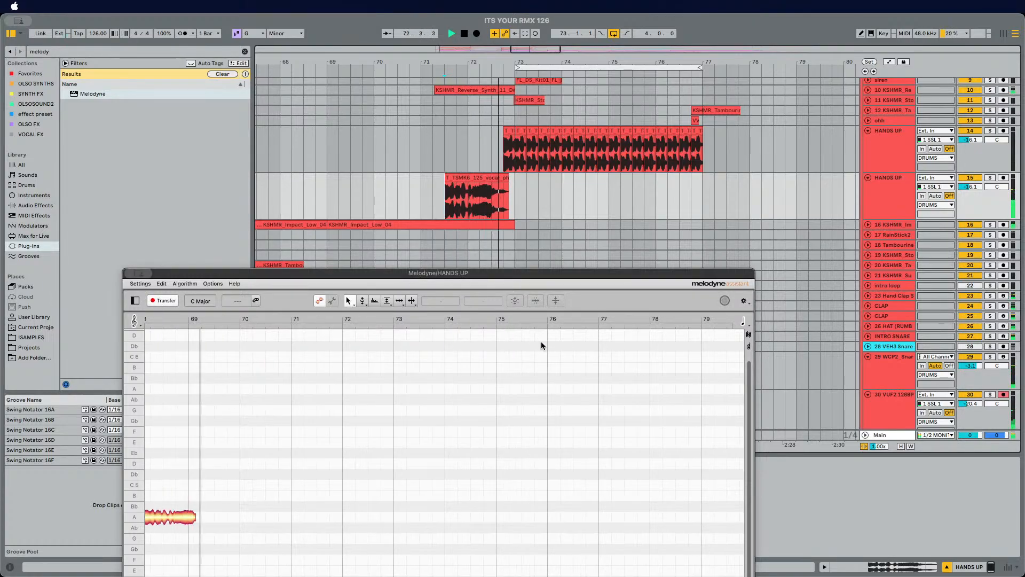
key(space)
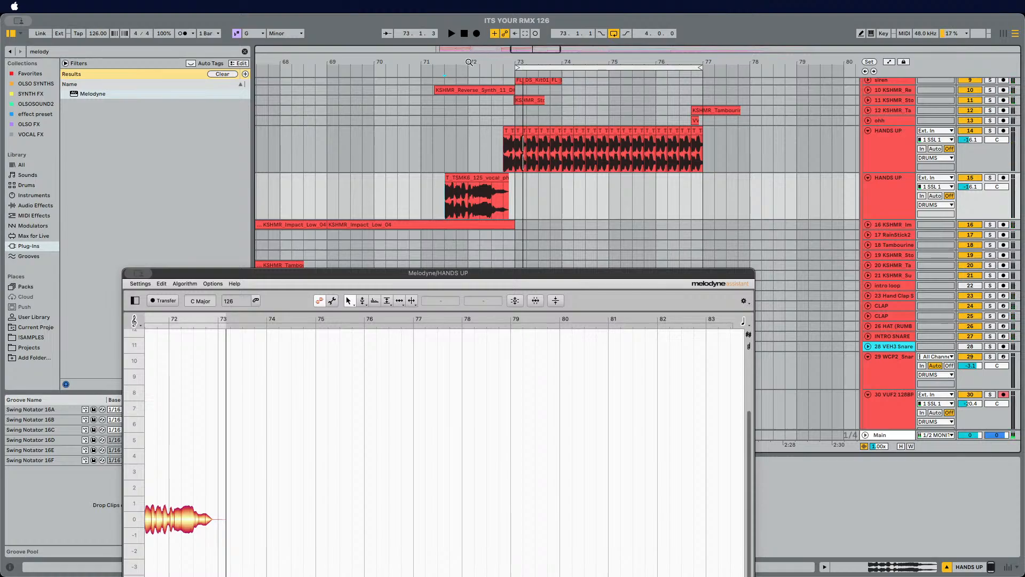
Step: Solo the duplicated HANDS UP track, audition the phrase and transfer it into Melodyne again
drag(469, 63, 469, 109)
drag(309, 278, 316, 236)
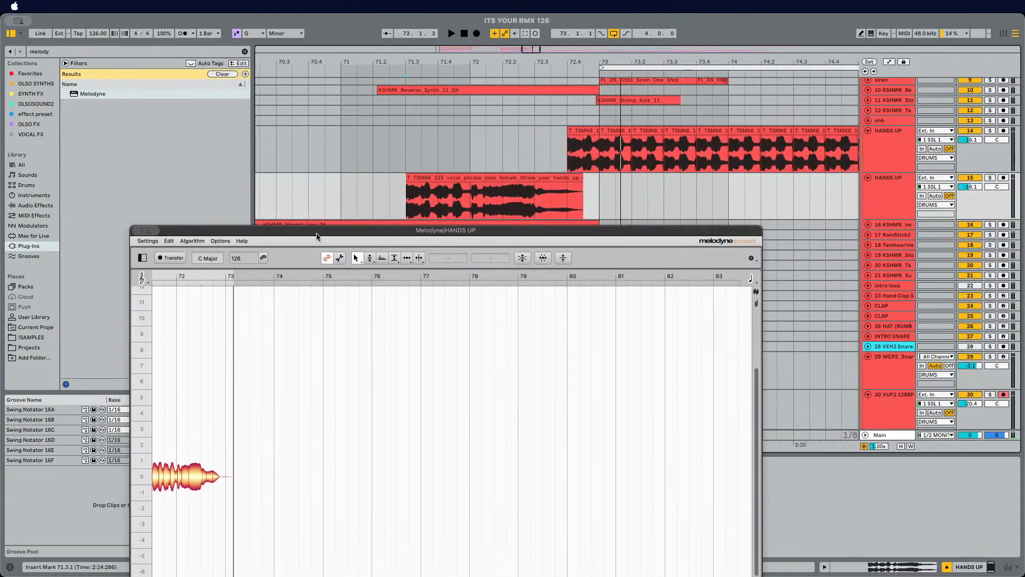
click(897, 204)
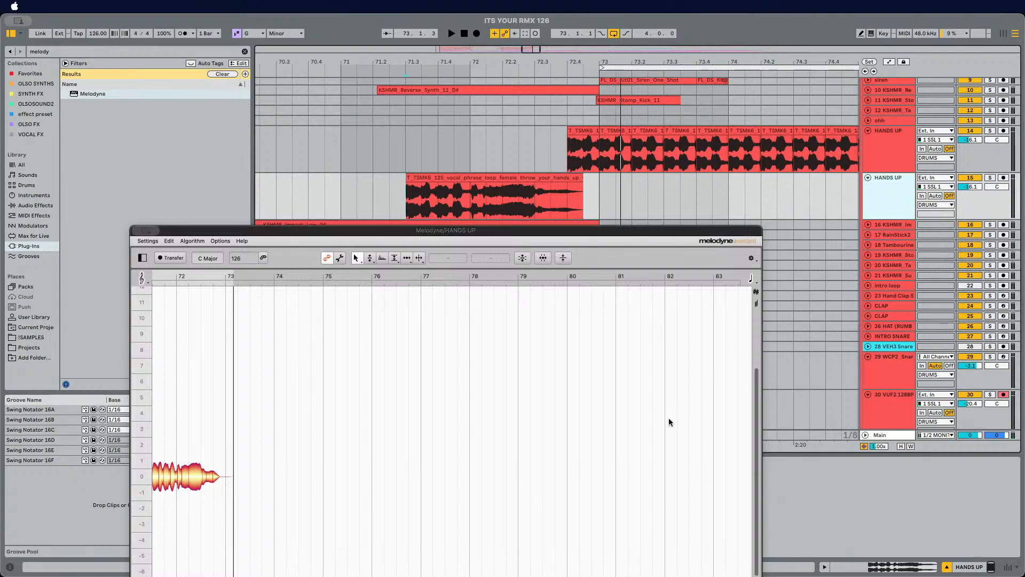
scroll(626, 409, left, 8)
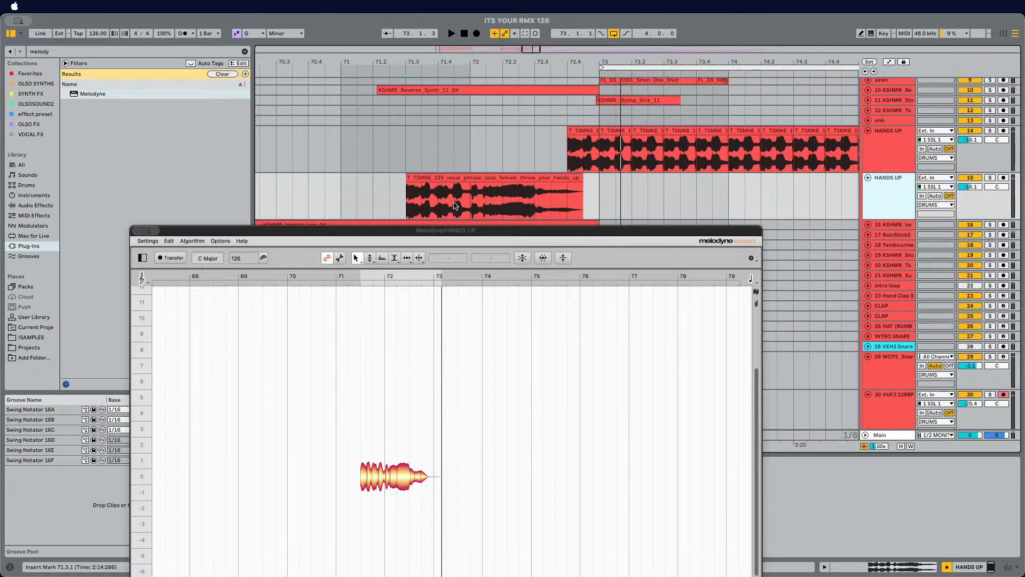
drag(429, 233, 542, 243)
key(space)
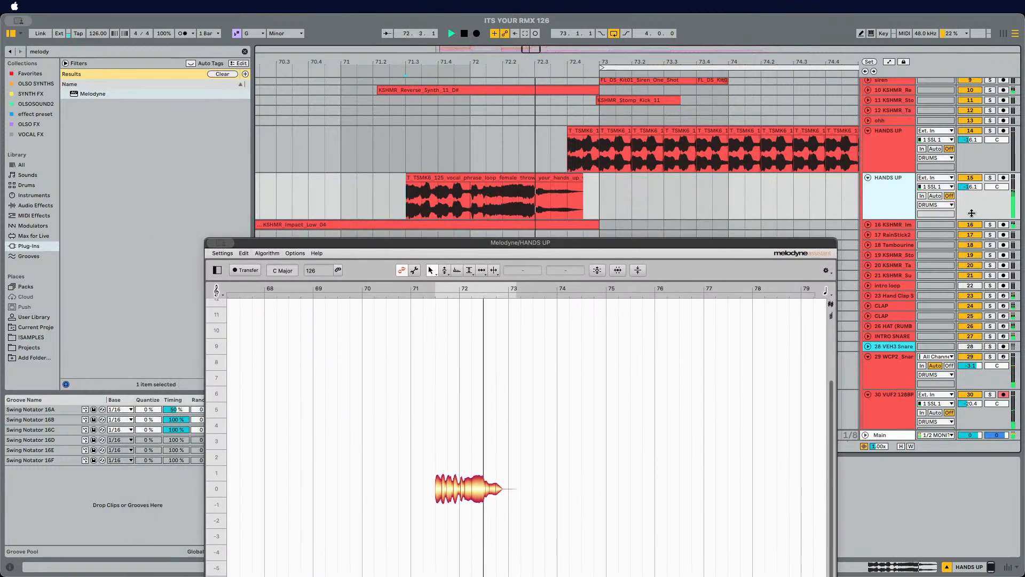
key(space)
click(990, 178)
key(space)
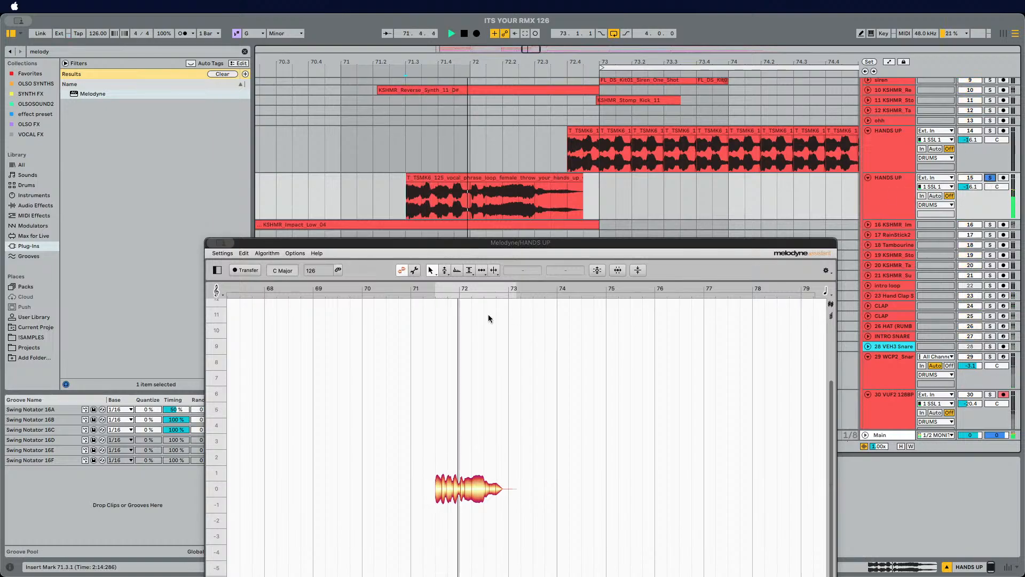
click(386, 210)
click(241, 271)
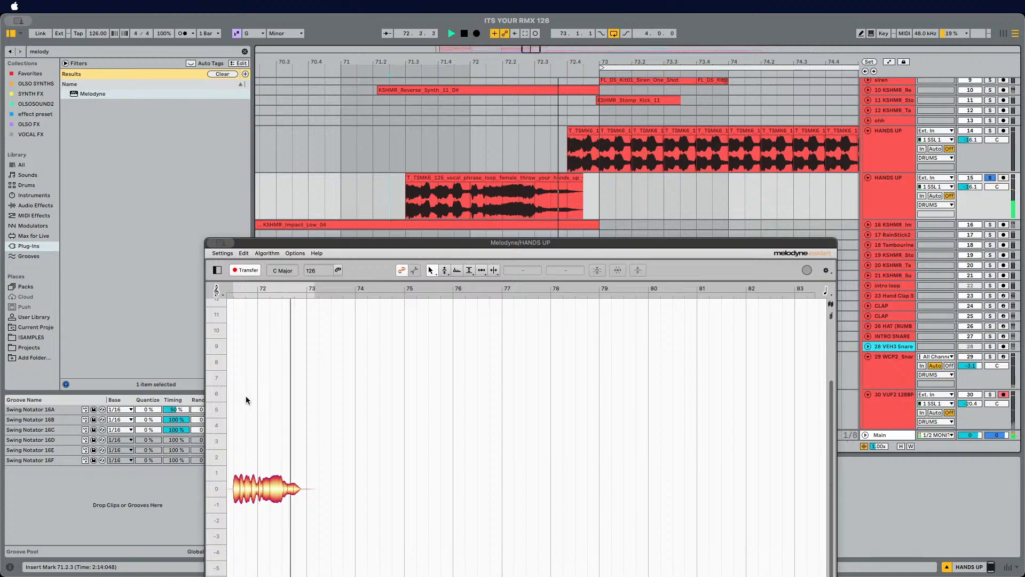
key(space)
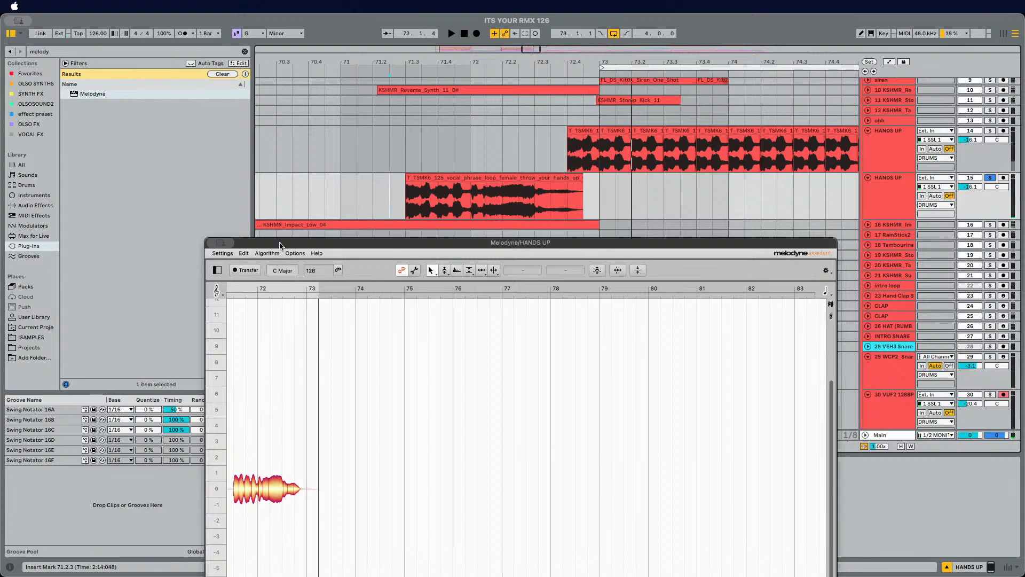
Step: Zoom in on the Melodyne note, switch to the Pitch Tool and raise the note about six semitones
drag(279, 246, 331, 87)
right_click(440, 260)
click(431, 316)
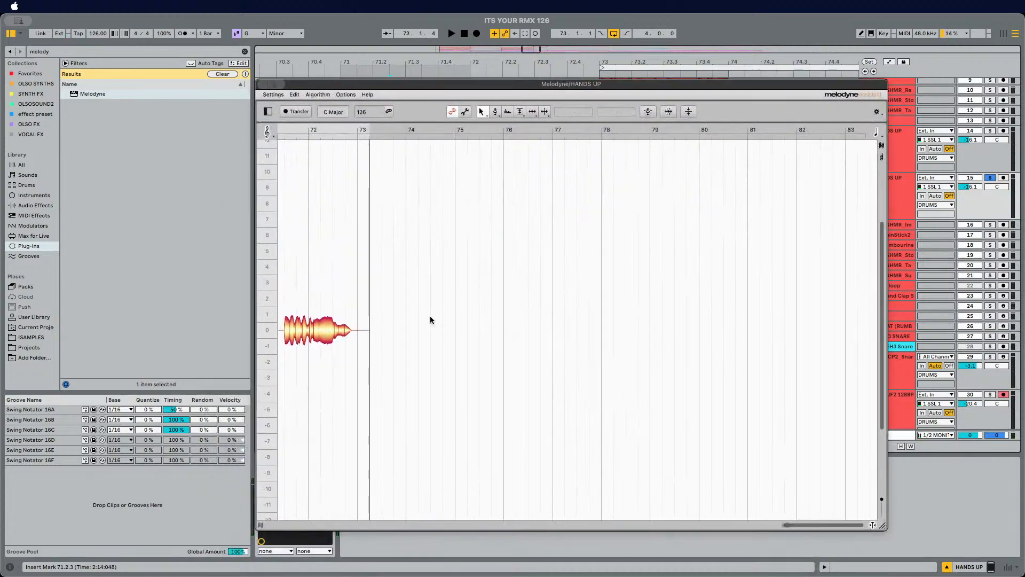
right_click(317, 310)
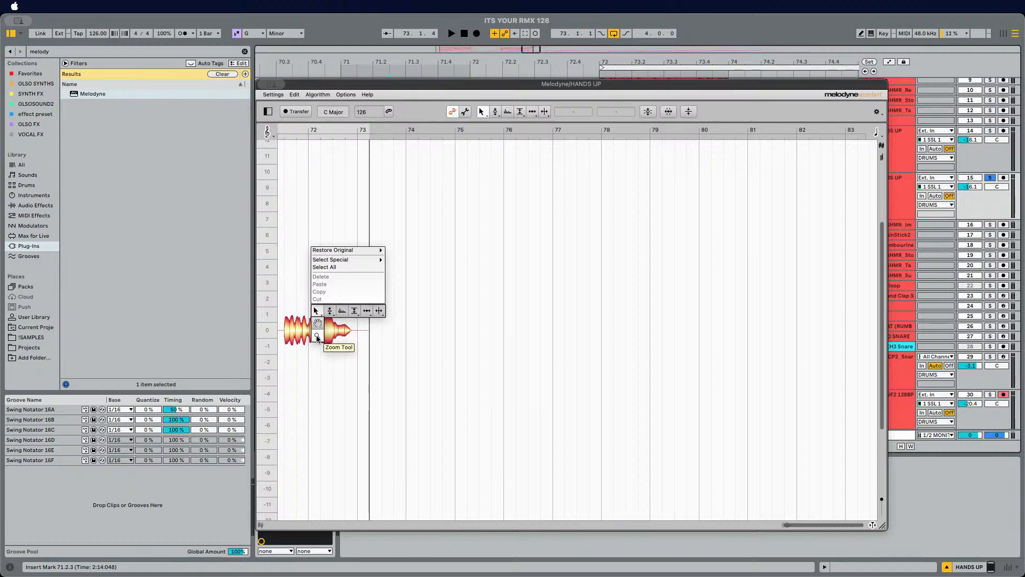
click(317, 335)
drag(299, 282, 420, 225)
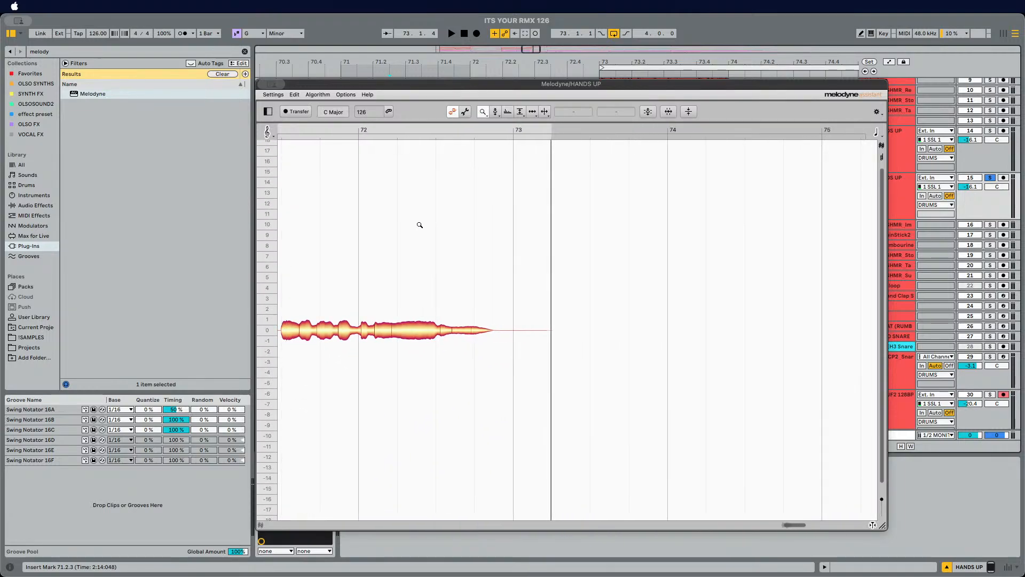
drag(419, 166, 378, 236)
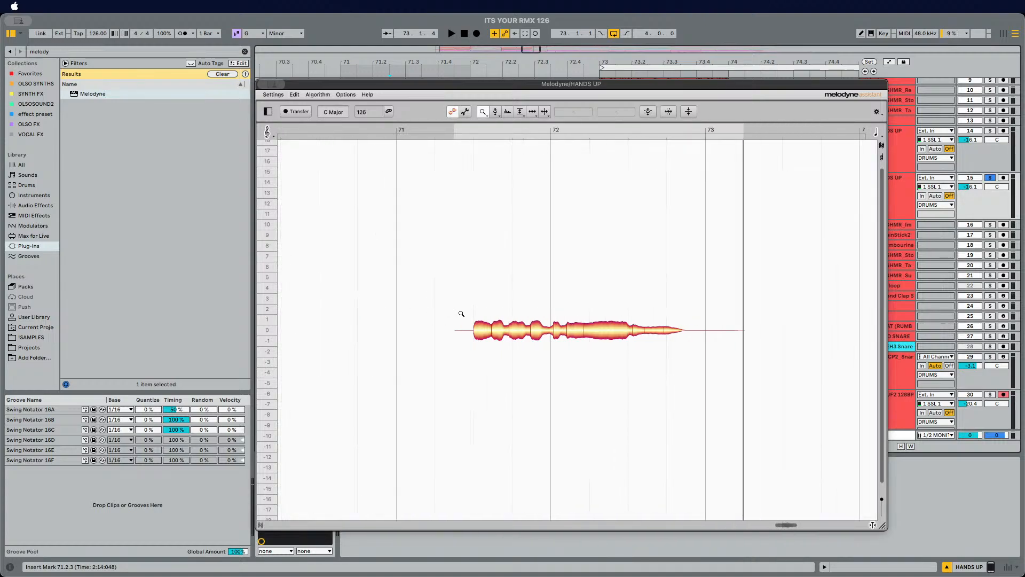
right_click(461, 314)
click(461, 297)
right_click(414, 320)
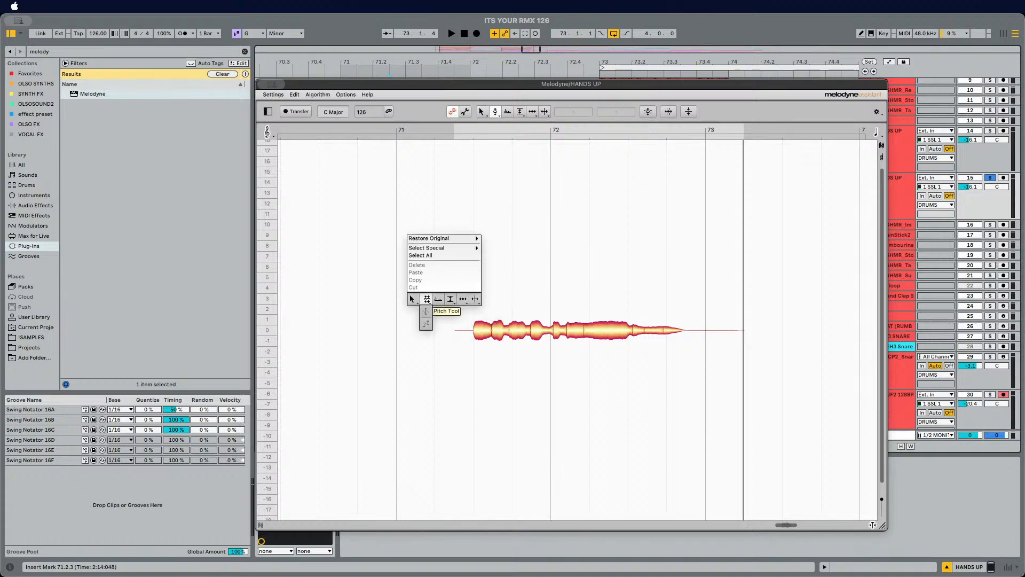
drag(395, 292, 790, 368)
drag(601, 333, 608, 267)
Step: Unsolo the duplicated track, audition the pitched phrase and close the Melodyne window
key(space)
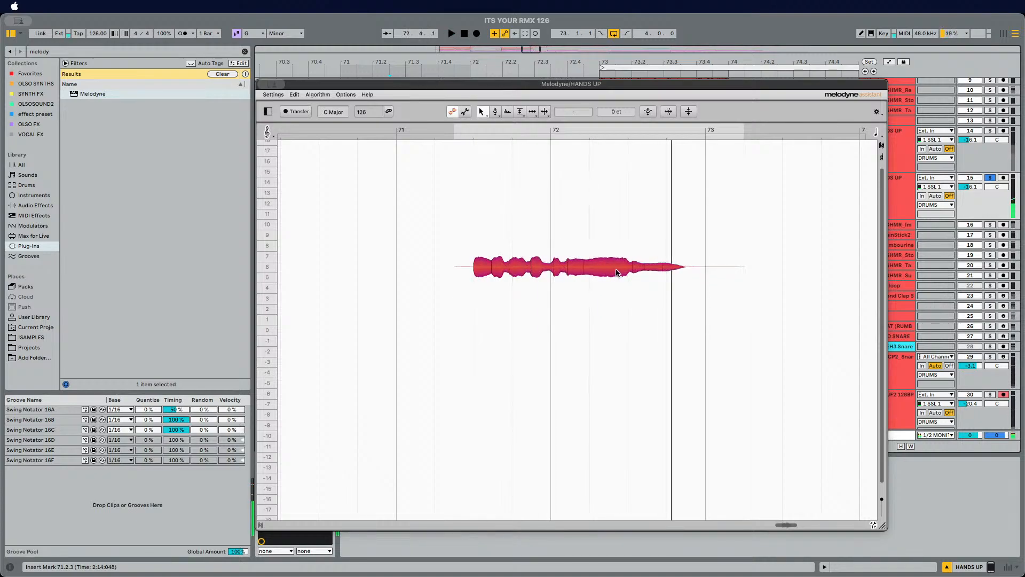
click(991, 178)
key(space)
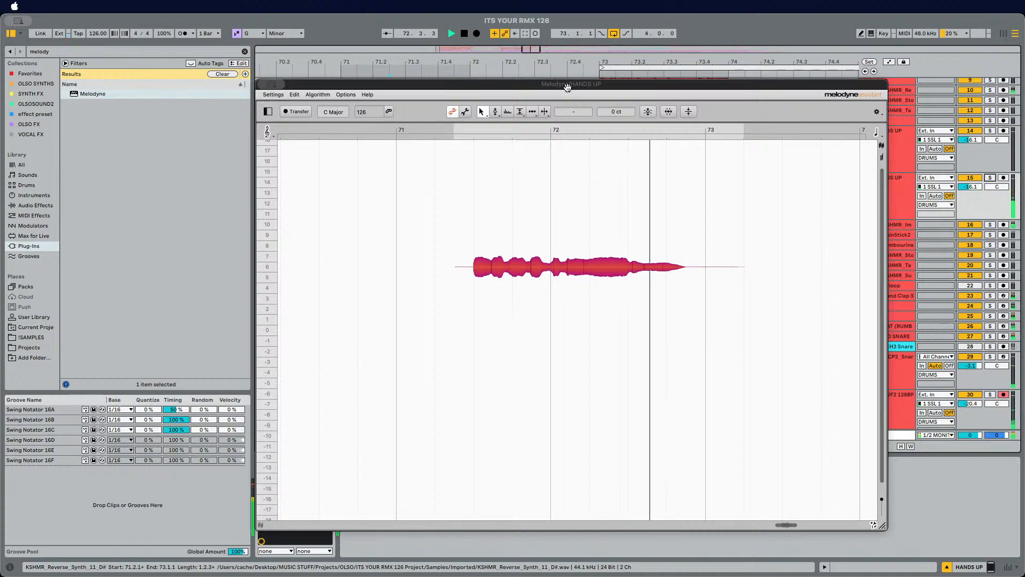
drag(567, 87, 586, 253)
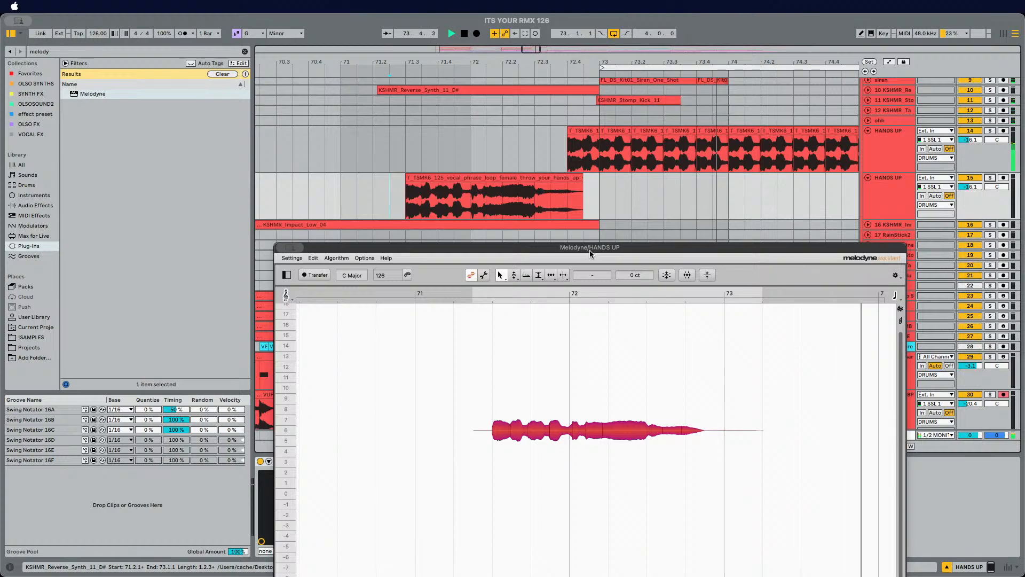
key(space)
key(space)
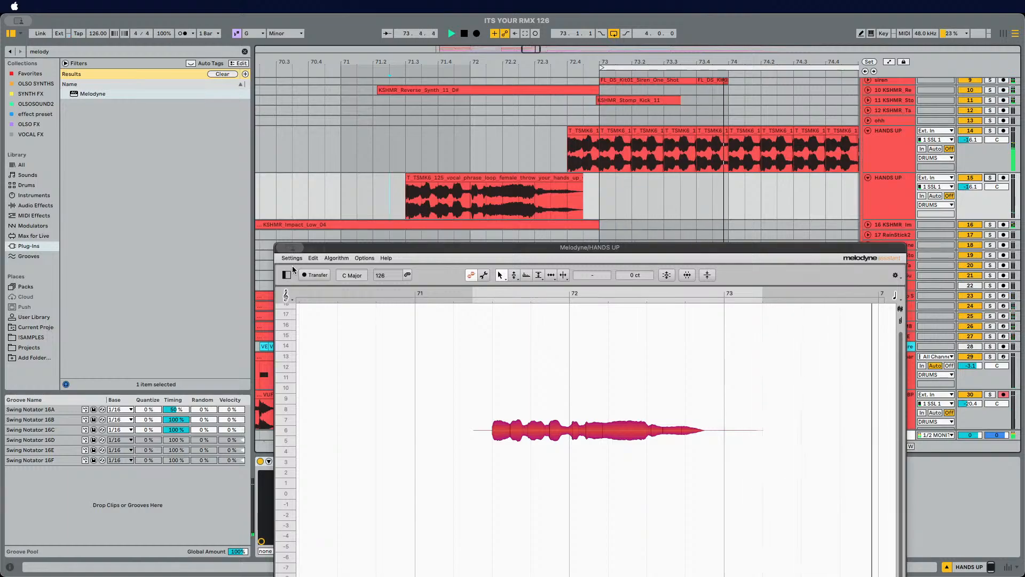
click(282, 247)
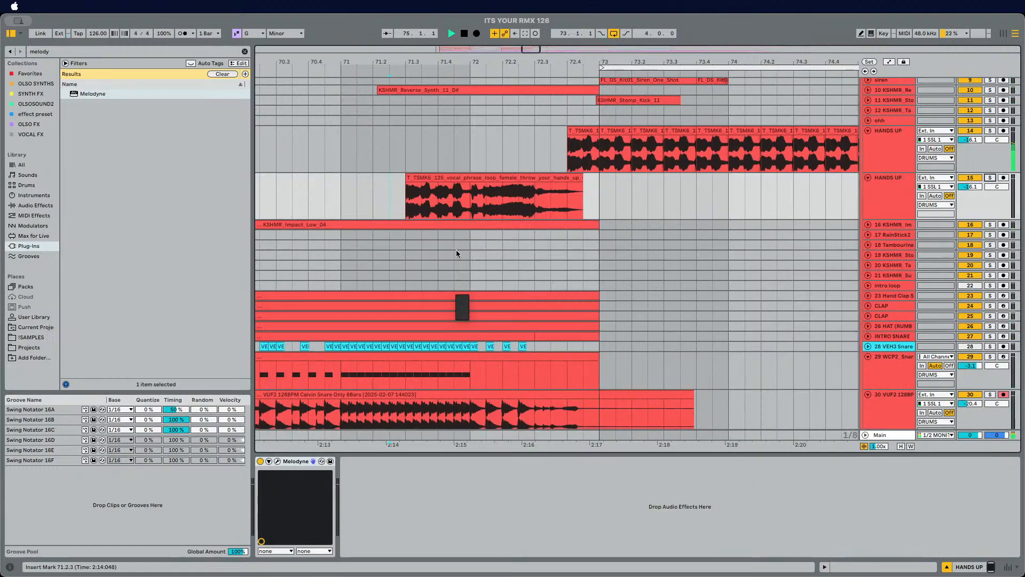
Step: Search the plug-ins for auto and delete Melodyne from the original HANDS UP track
click(887, 147)
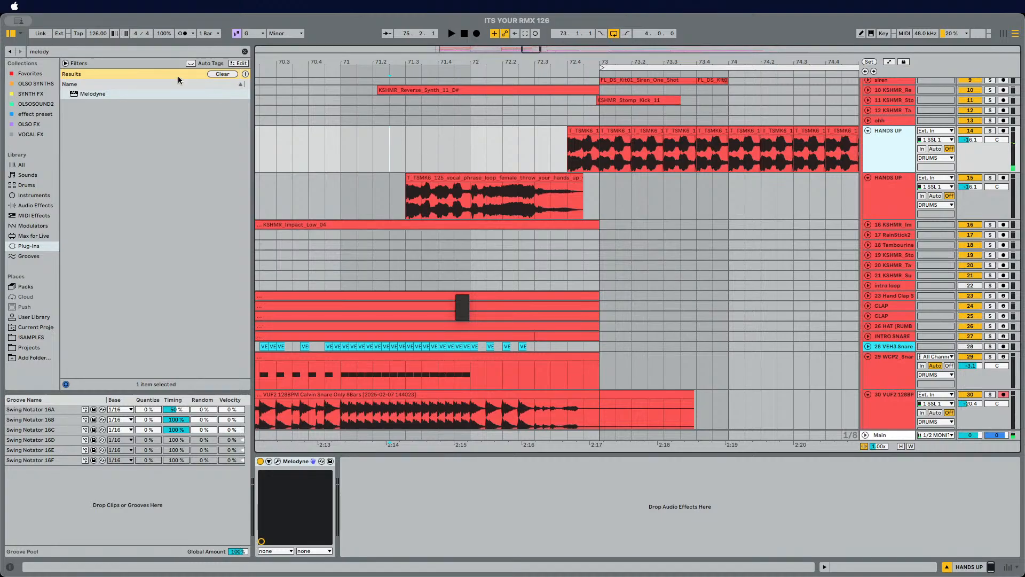
click(137, 53)
text(auto)
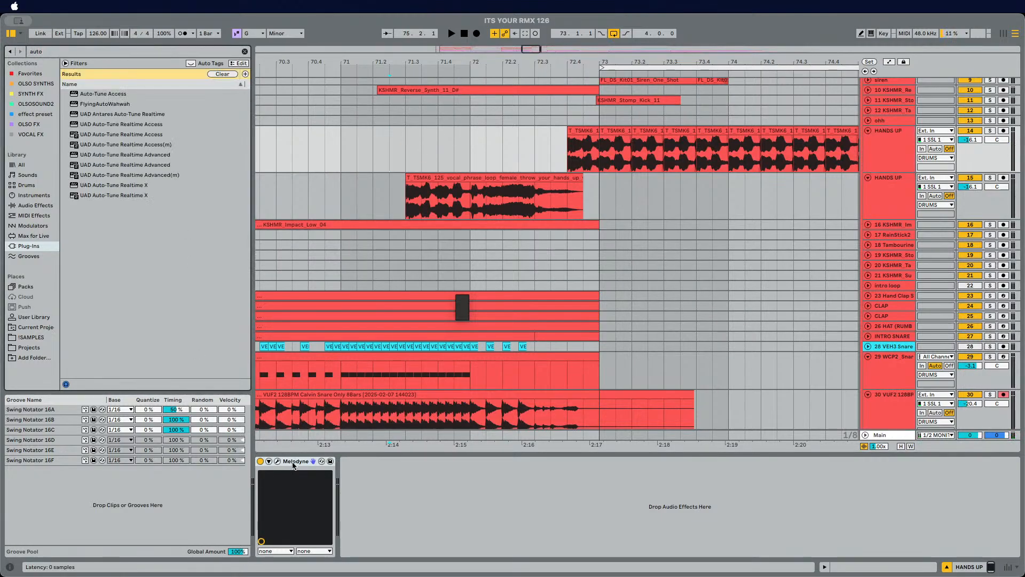
click(295, 462)
key(Delete)
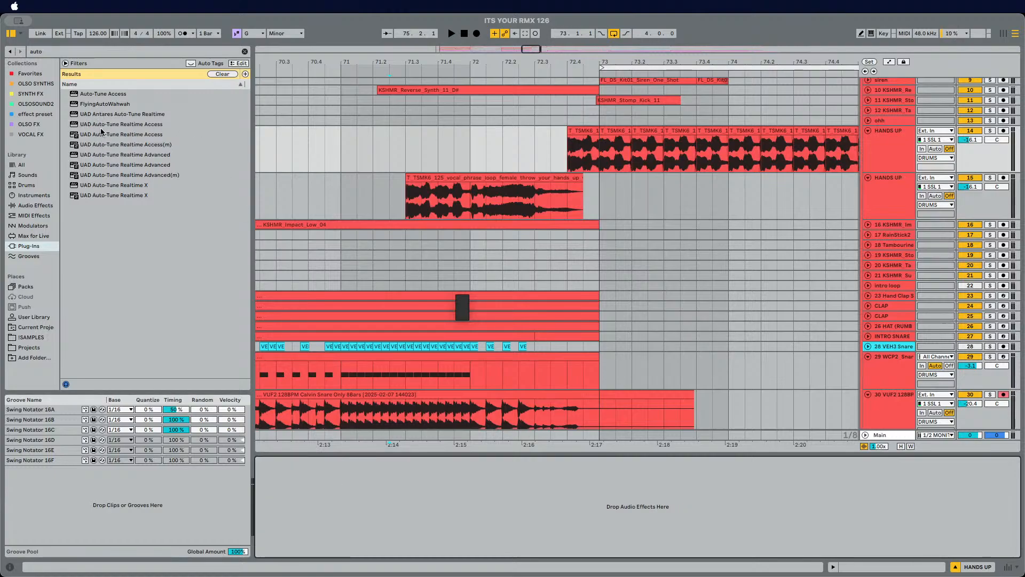
Step: Load Auto-Tune Access onto the HANDS UP track and set its key to G and scale to Minor
click(111, 96)
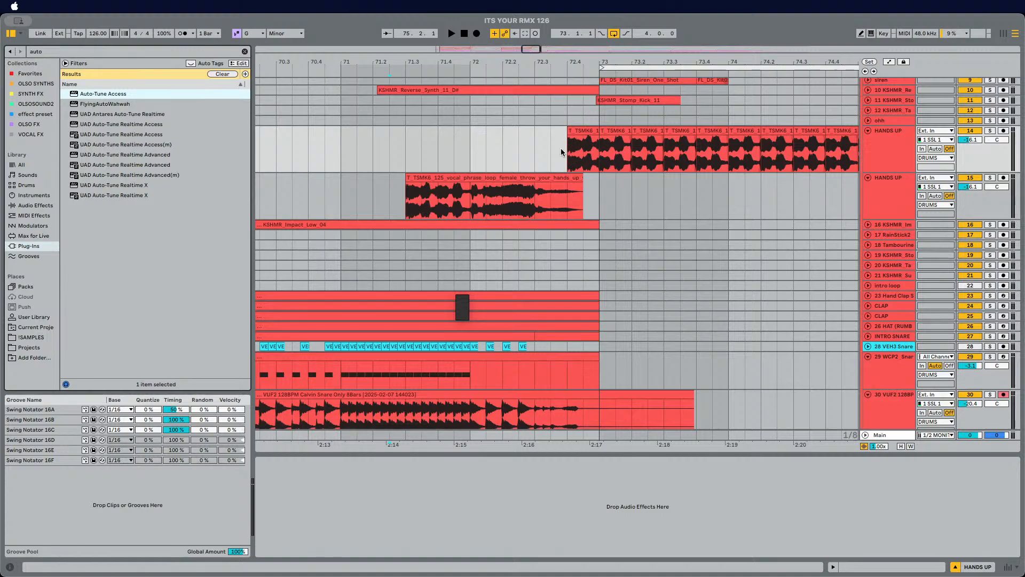
key(Return)
key(space)
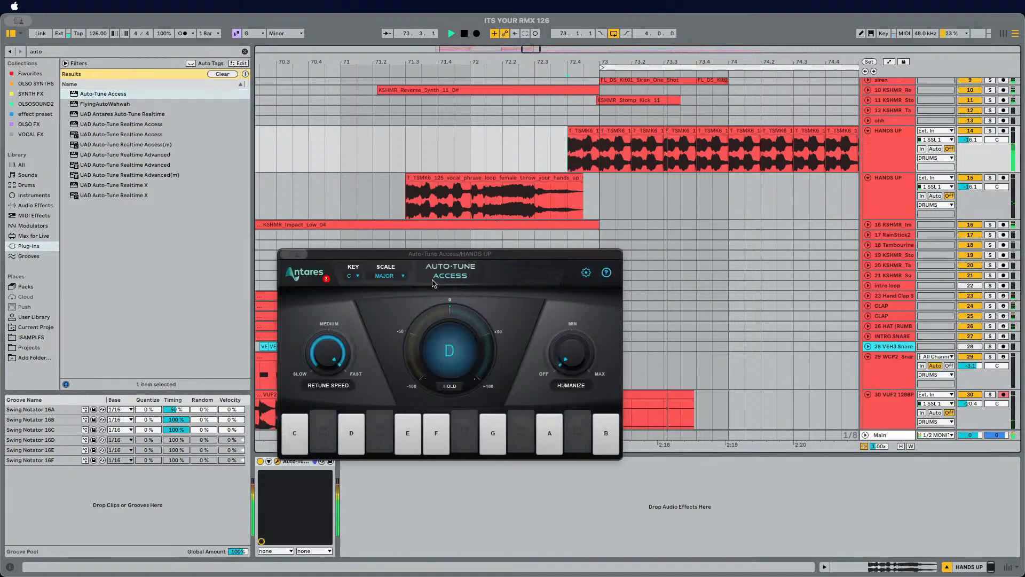
click(354, 275)
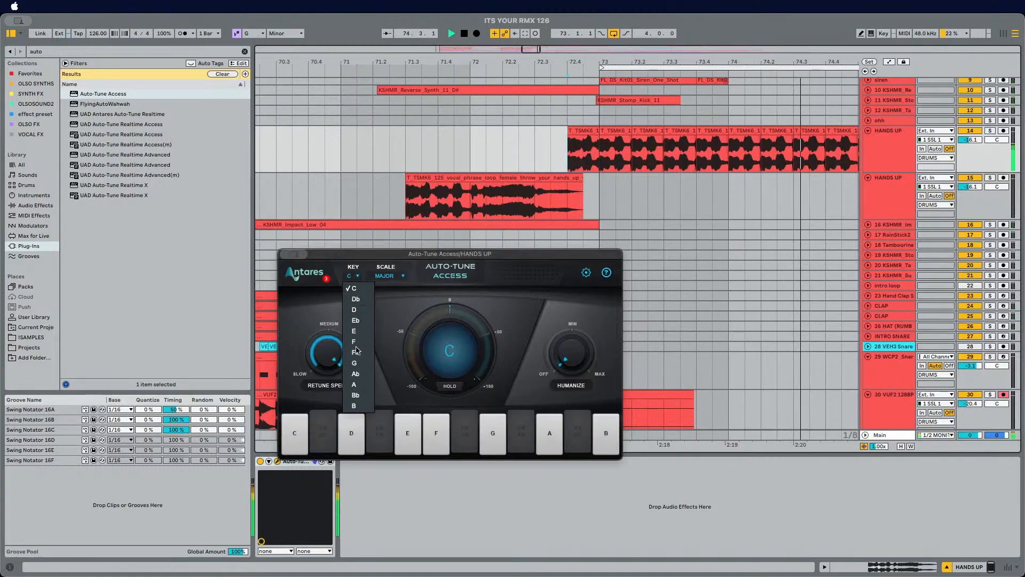
click(354, 363)
click(388, 275)
click(393, 300)
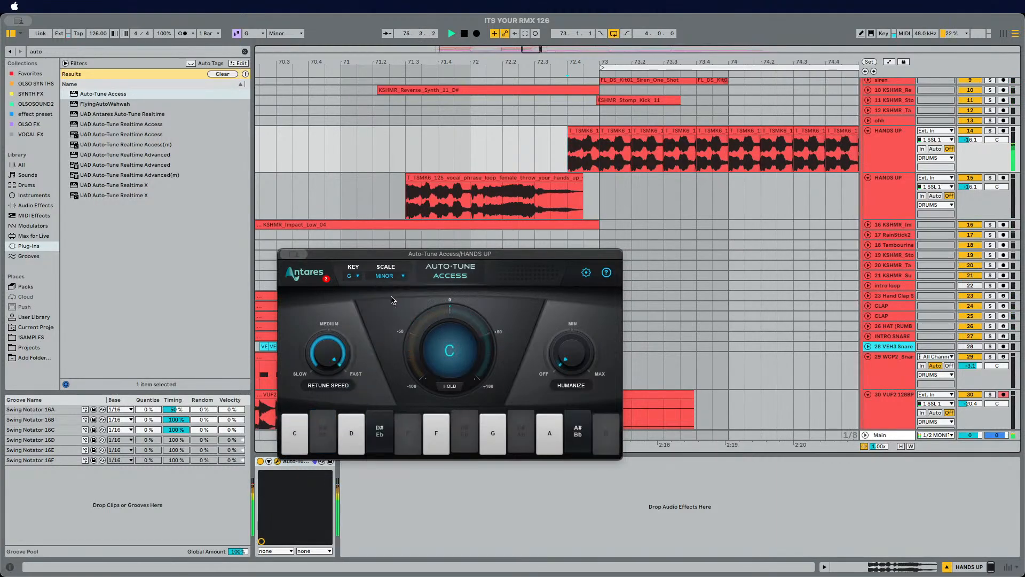
Step: Turn Auto-Tune's retune speed toward slow and raise Humanize to maximum
drag(351, 361, 325, 343)
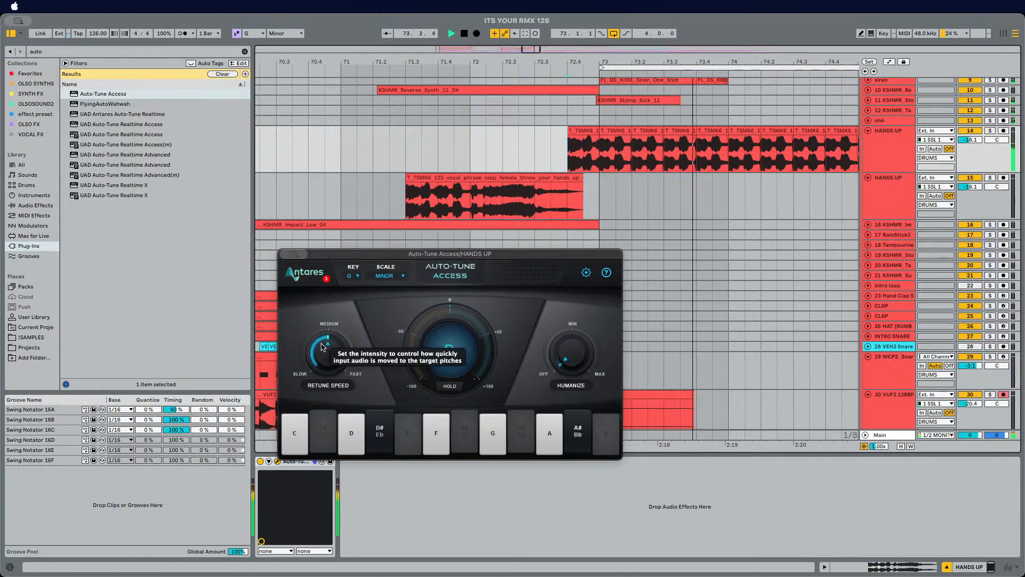
drag(322, 346, 342, 368)
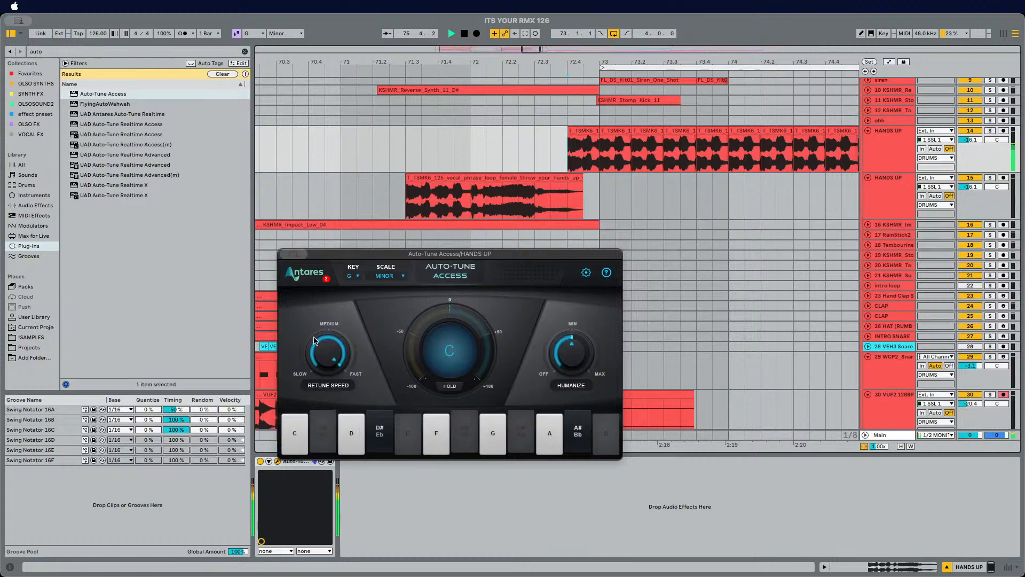
click(582, 368)
click(326, 343)
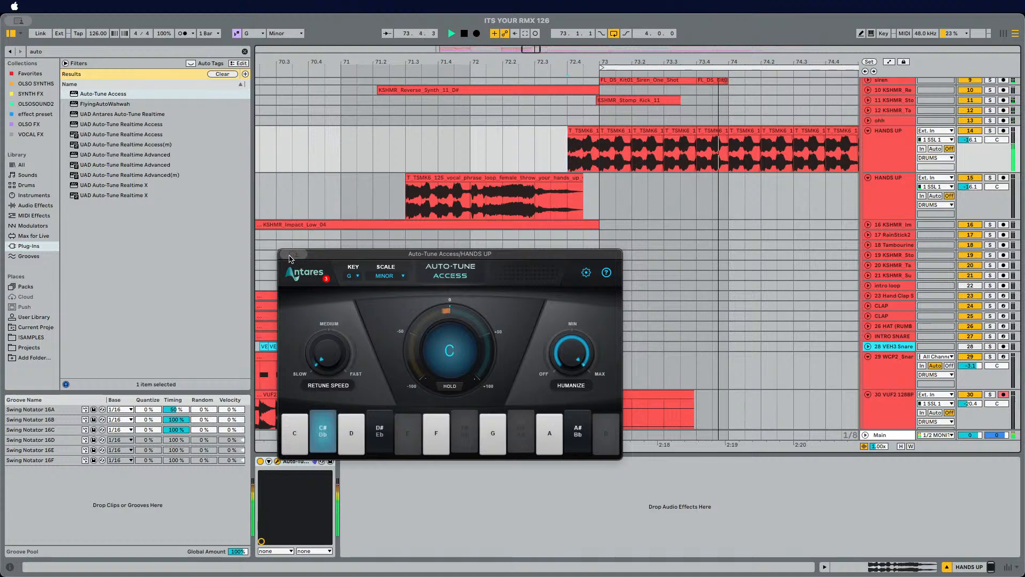
Step: Close the Auto-Tune window and play back the drop to audition the tuned HANDS UP vocal
click(290, 254)
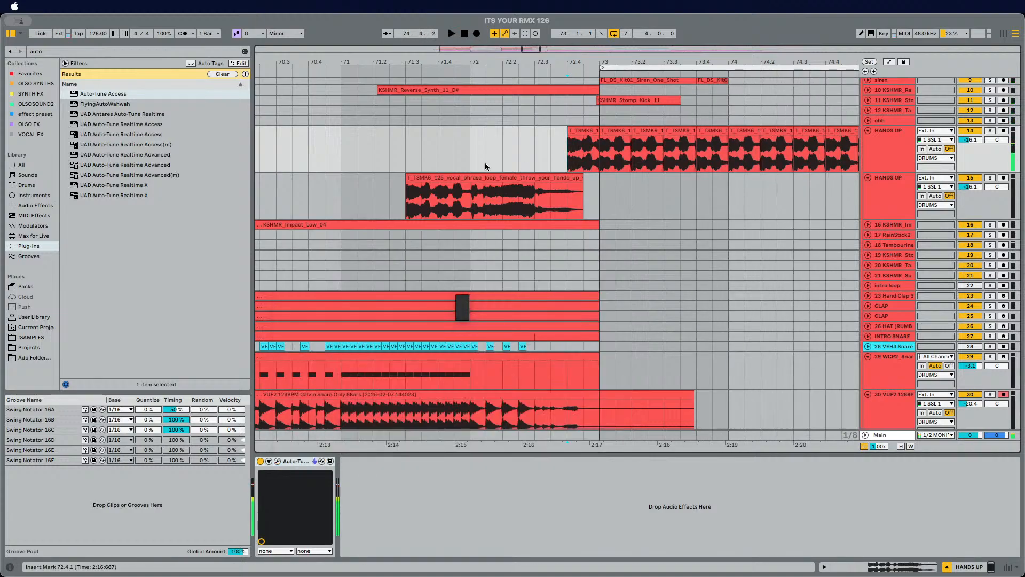
click(468, 165)
key(space)
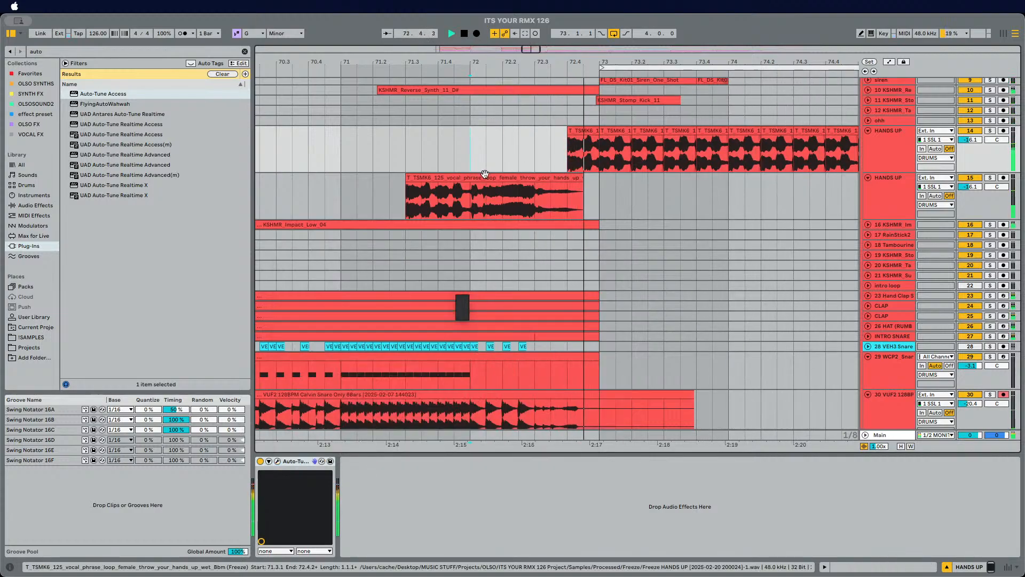
Step: Delete the pitched vocal phrase clip from the duplicated HANDS UP track
click(502, 177)
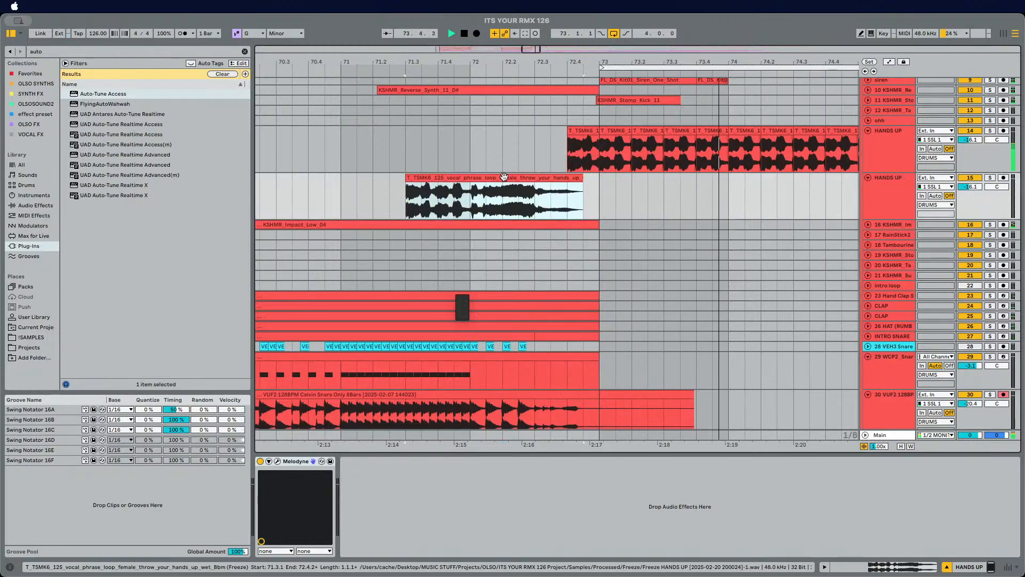
key(Delete)
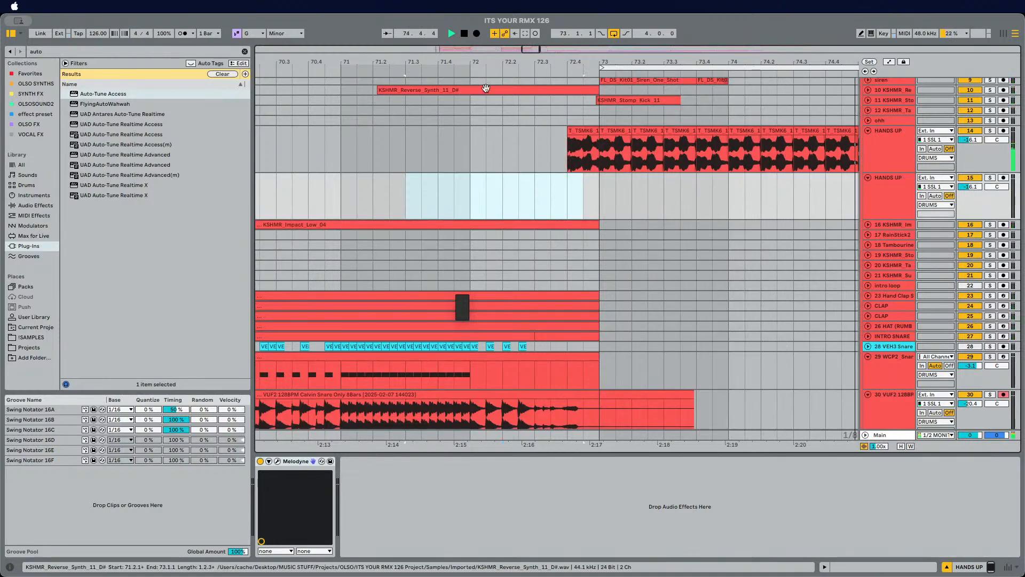
Step: Play the original HANDS UP vocal across the drop and select its first and last beats to inspect them
drag(498, 63, 404, 34)
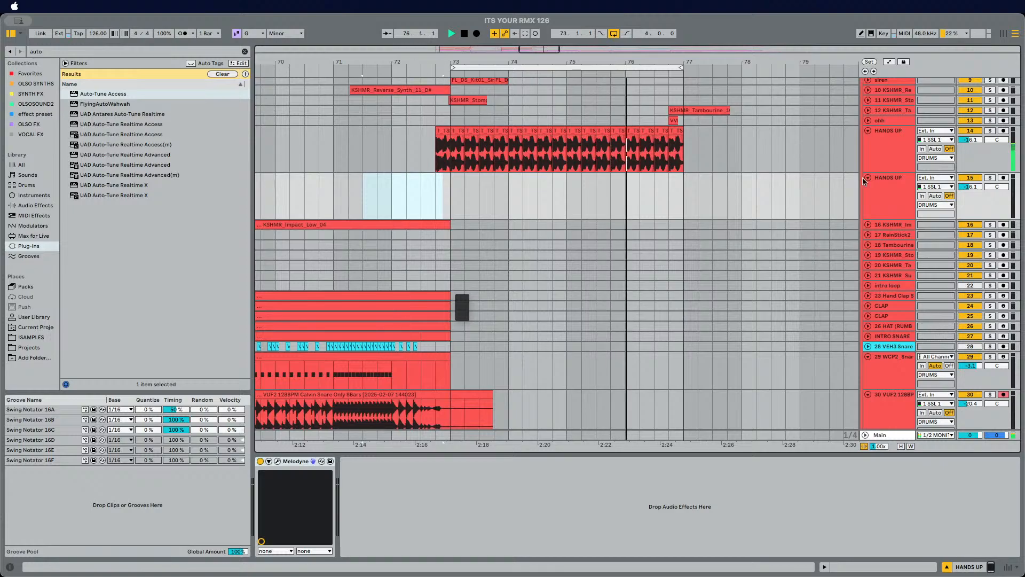
click(888, 153)
key(space)
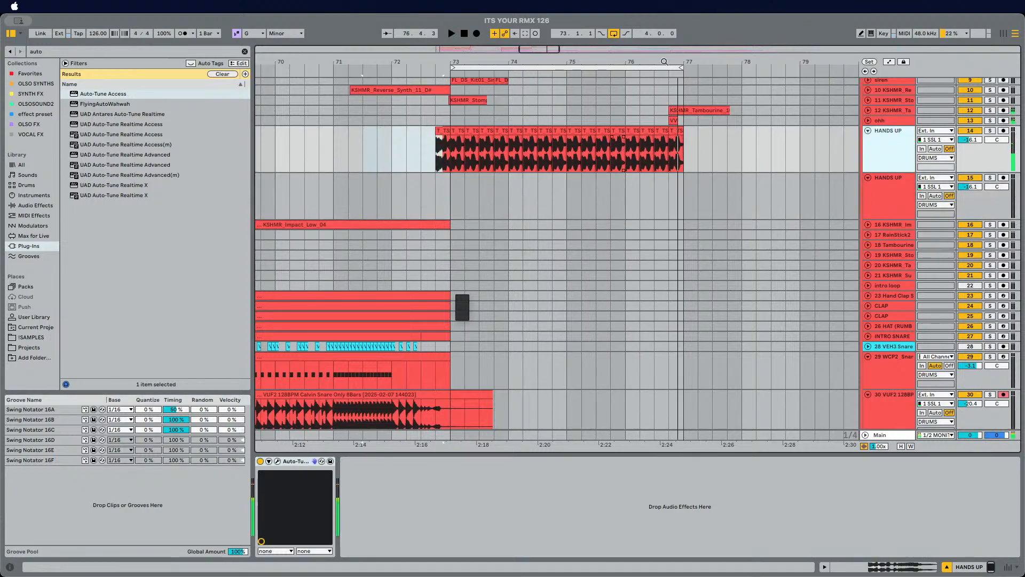
drag(436, 155, 445, 155)
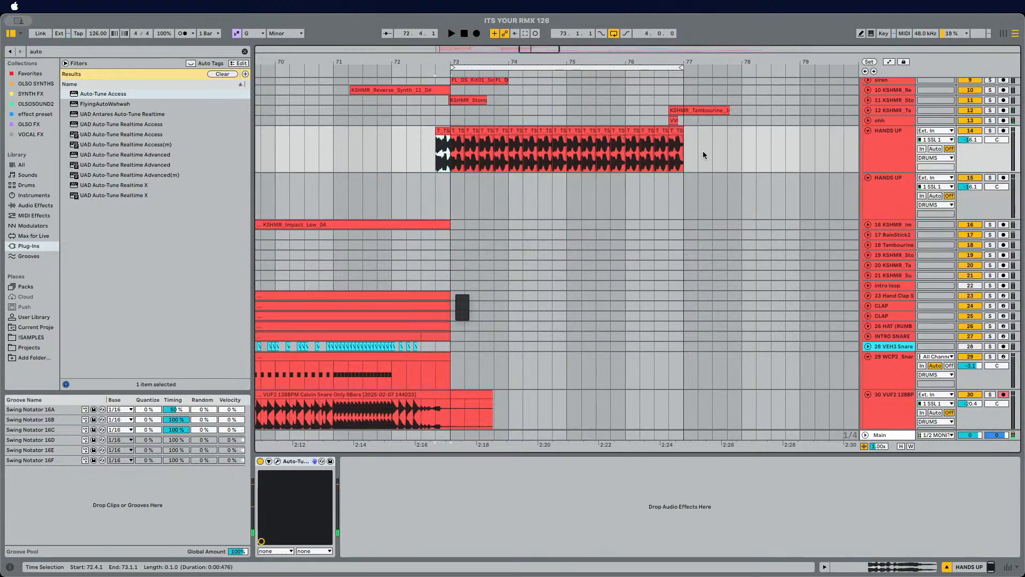
drag(670, 156, 673, 156)
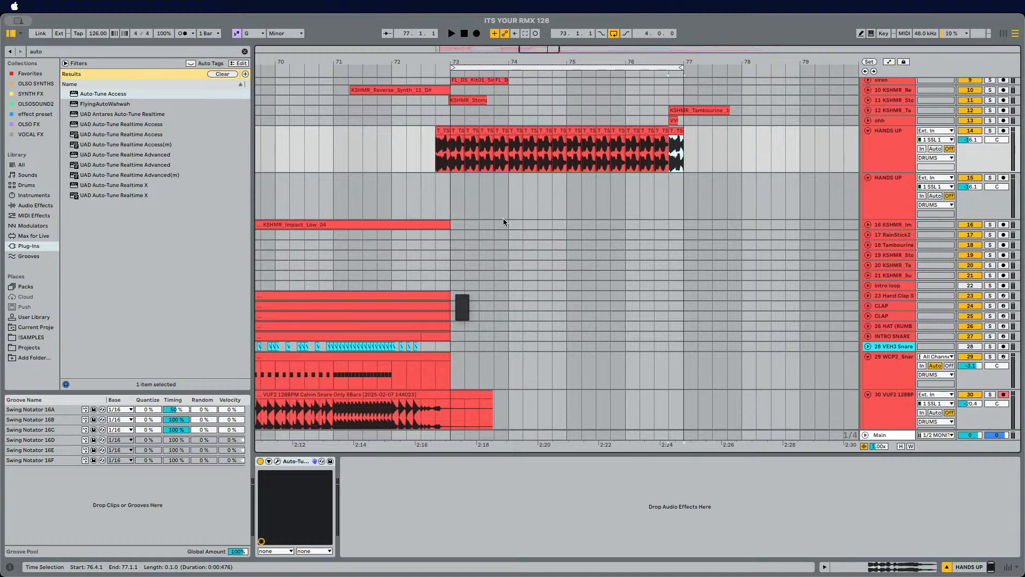
click(432, 152)
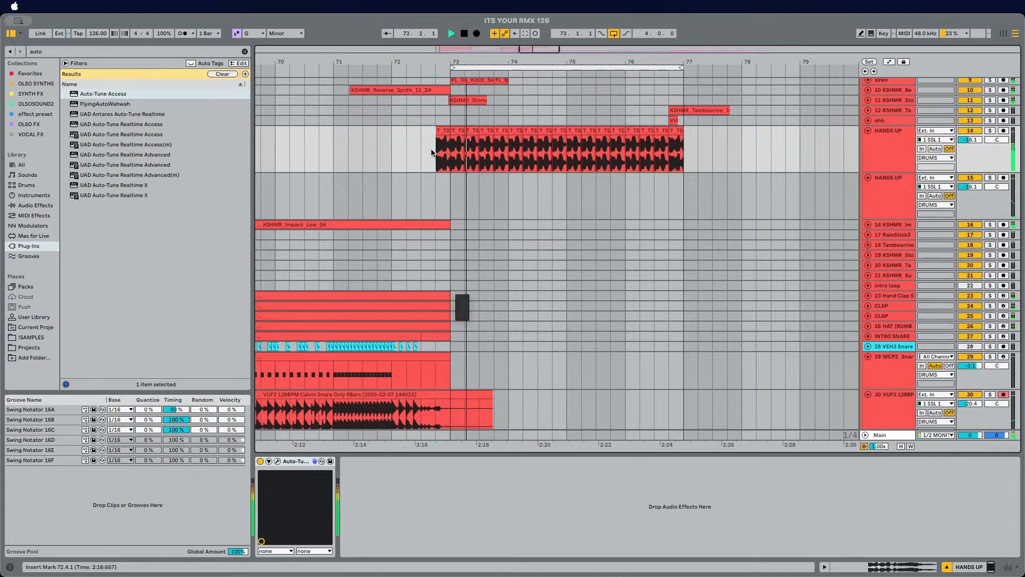
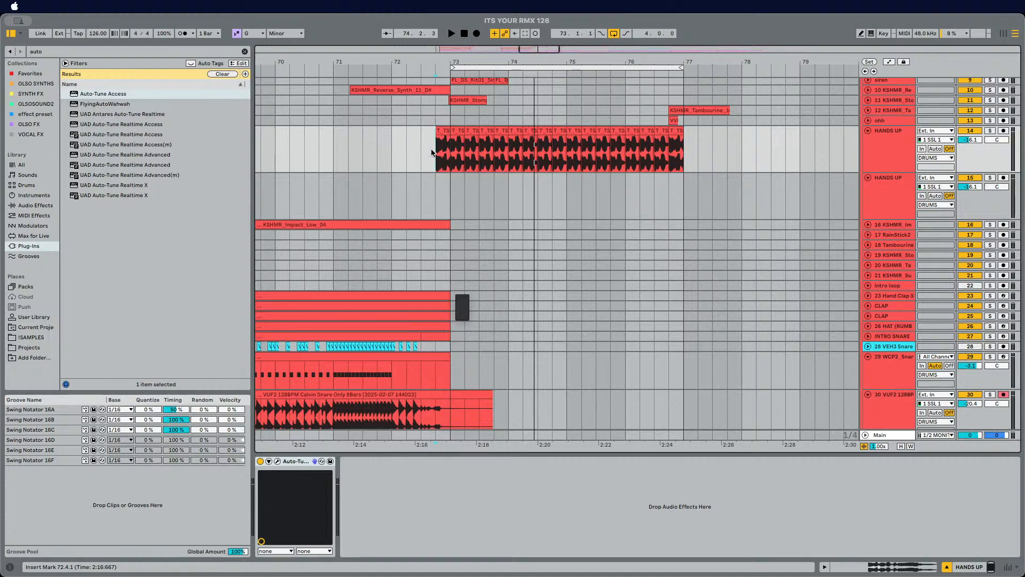
Step: Start playback and open the HANDS UP vocal clip in the clip detail view
key(space)
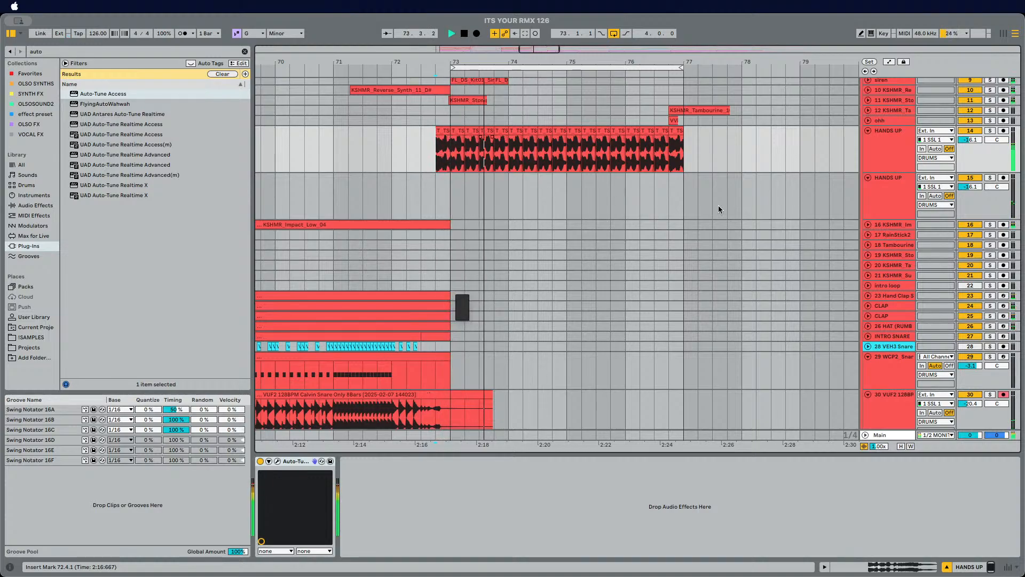
click(675, 155)
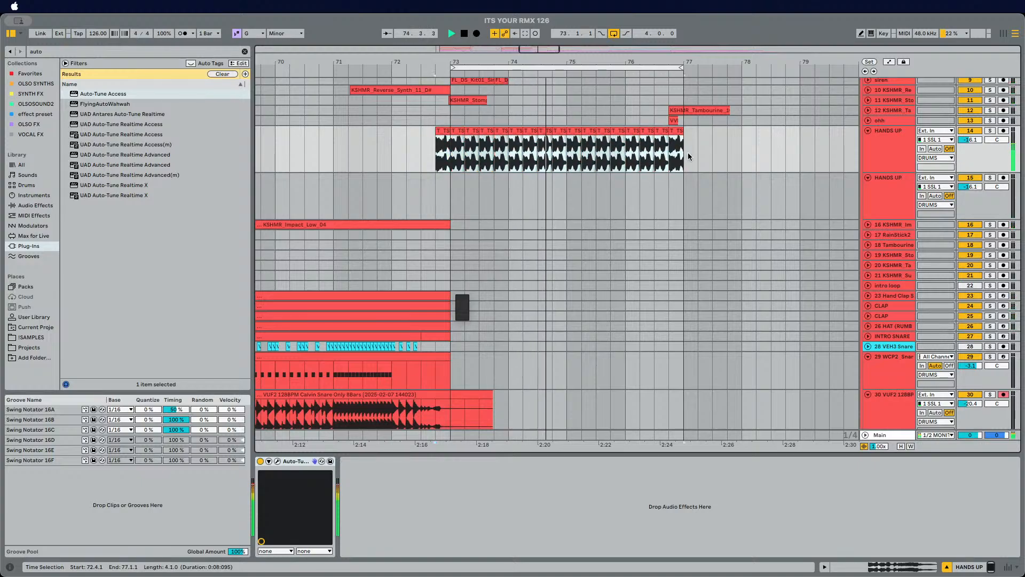
click(934, 566)
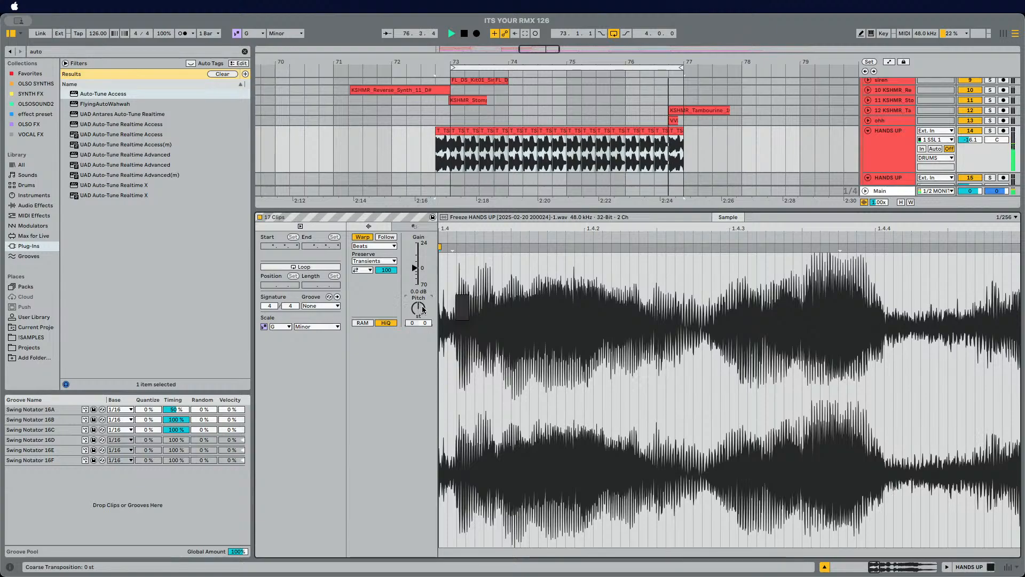
Step: Transpose the HANDS UP vocal clip up 1 semitone and set its warp mode to Complex Pro
scroll(422, 310, up, 1)
click(361, 247)
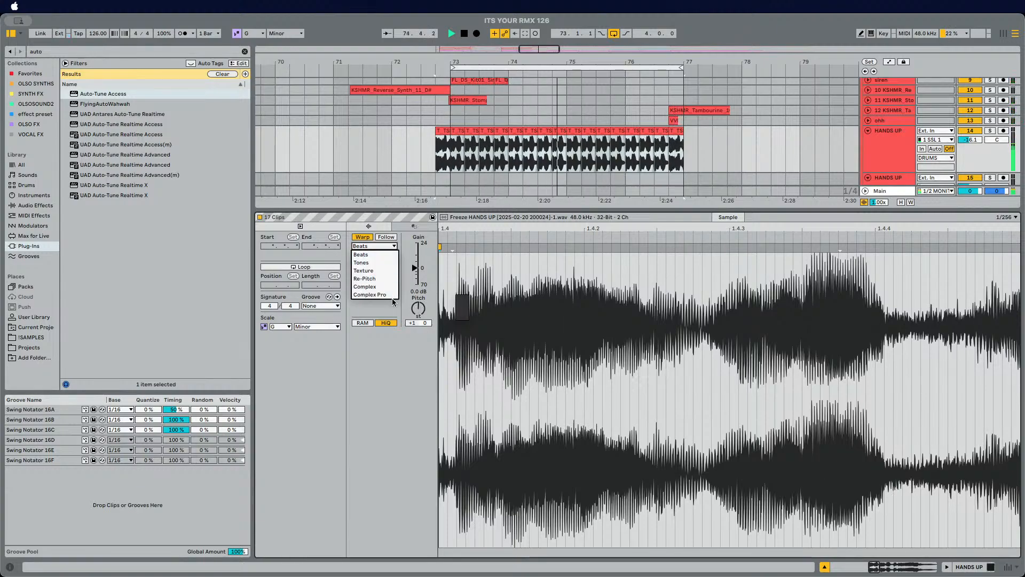
click(361, 247)
click(363, 270)
click(358, 278)
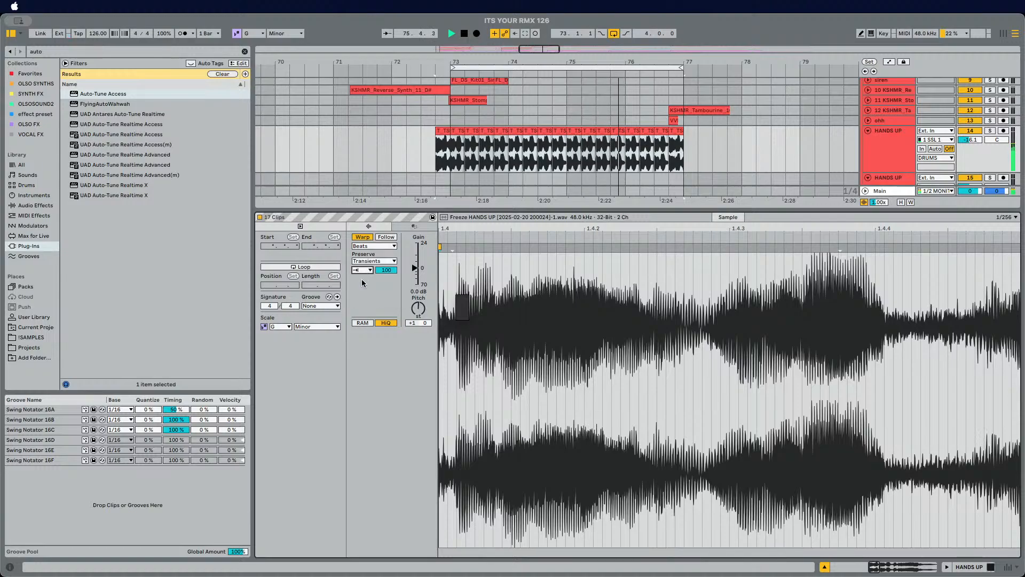
click(373, 246)
click(373, 295)
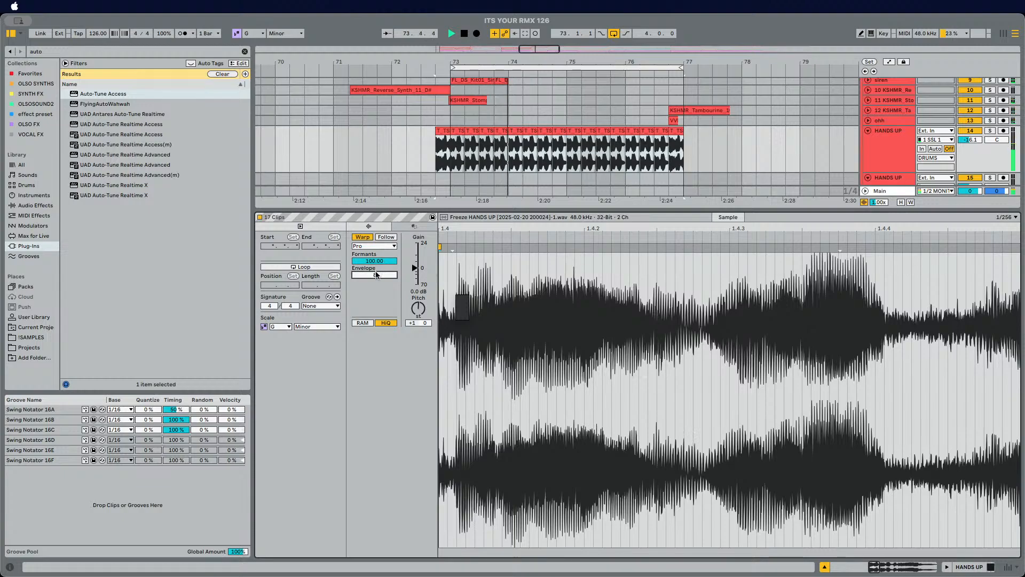
Step: Set the clip's Complex Pro envelope to 8 while auditioning a time selection across the vocal clip
drag(375, 274, 374, 299)
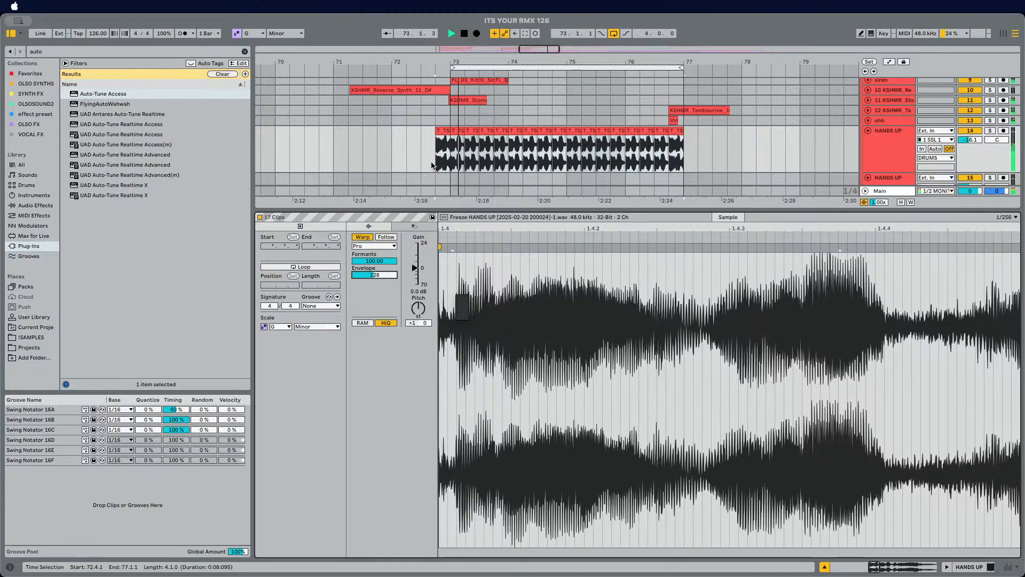
drag(432, 164, 682, 159)
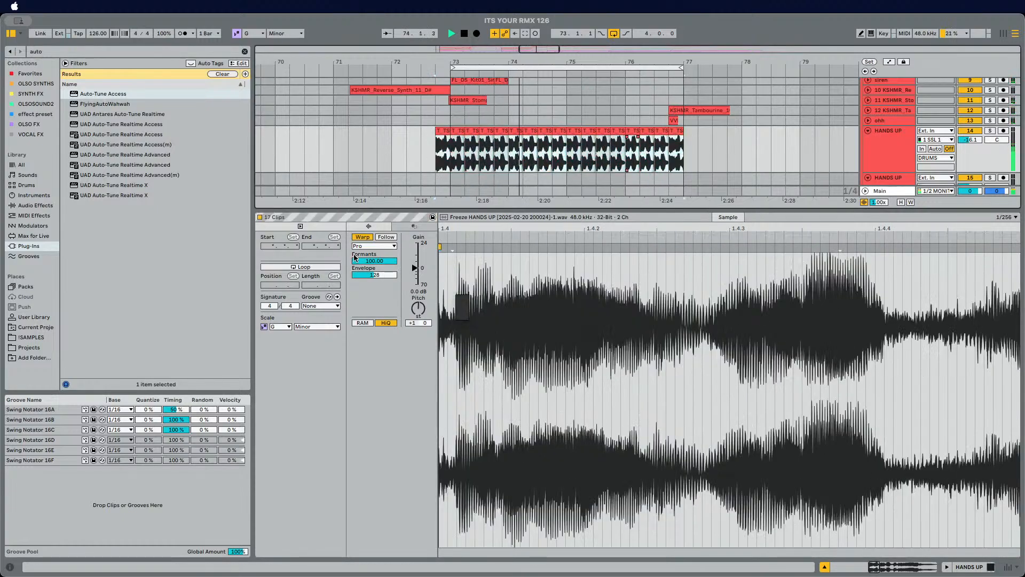
drag(418, 310, 418, 304)
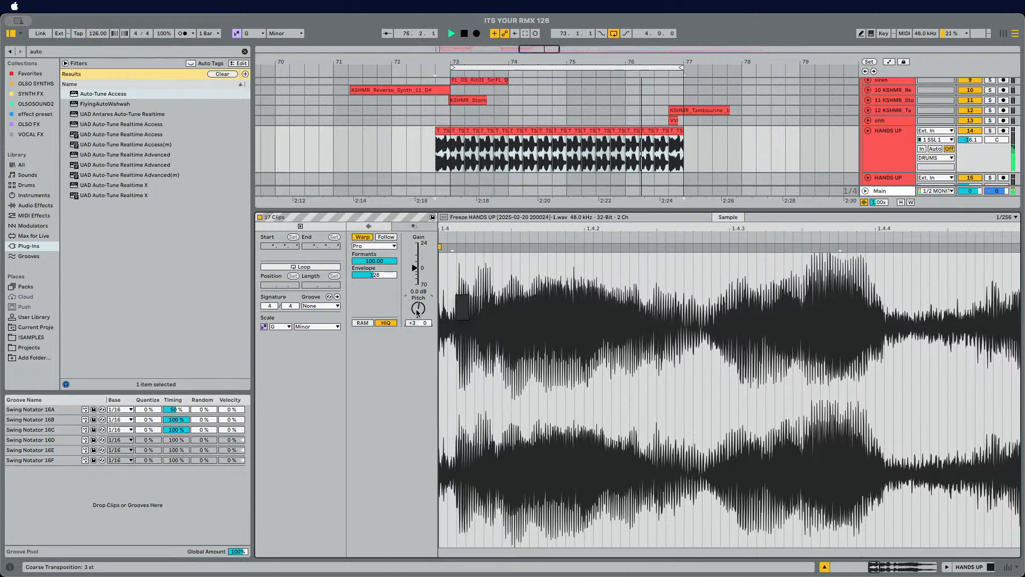
drag(418, 310, 418, 316)
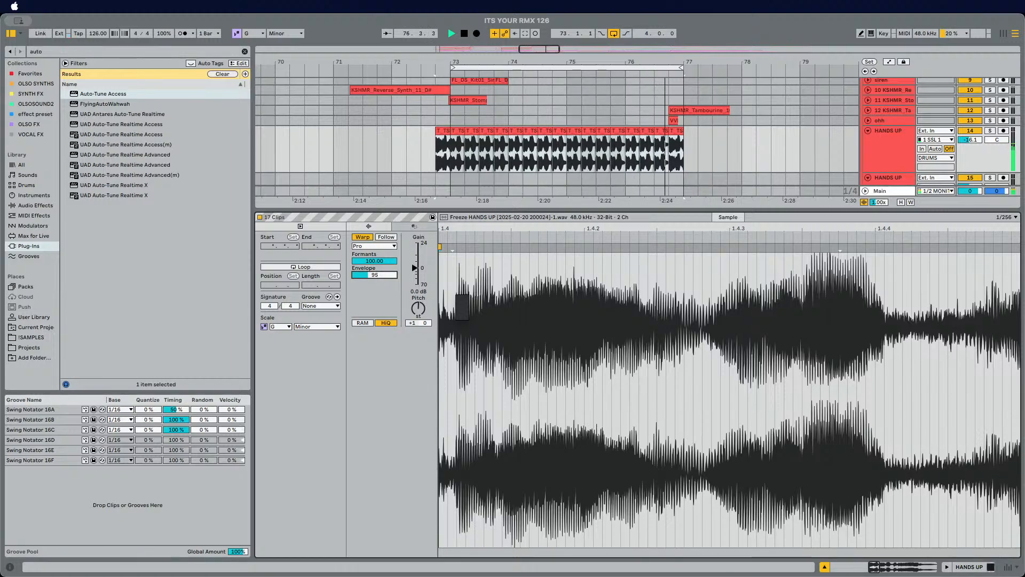
click(382, 275)
text(8)
Step: Close the clip detail view, stop playback and delete the empty second HANDS UP track
click(825, 567)
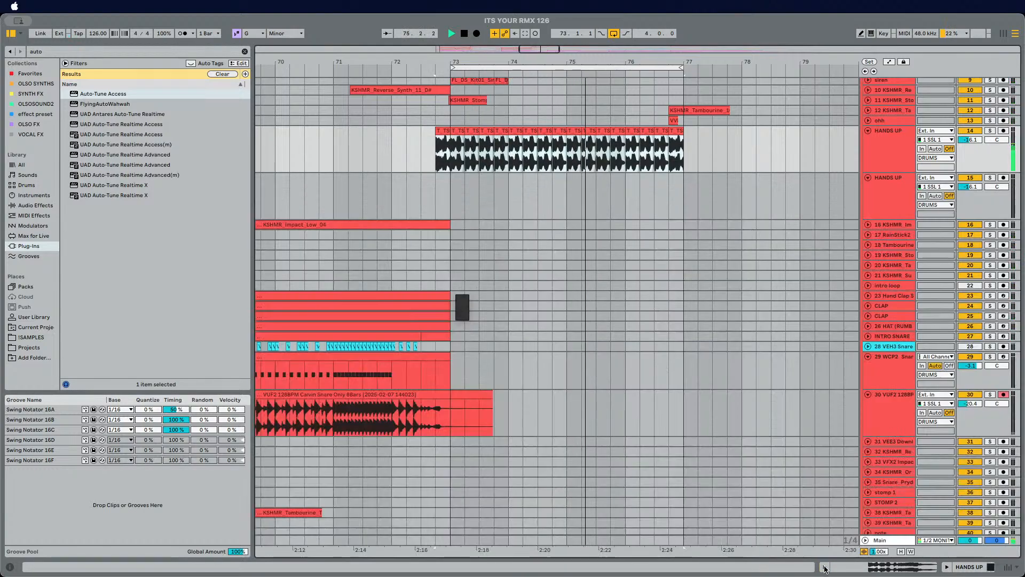
click(895, 143)
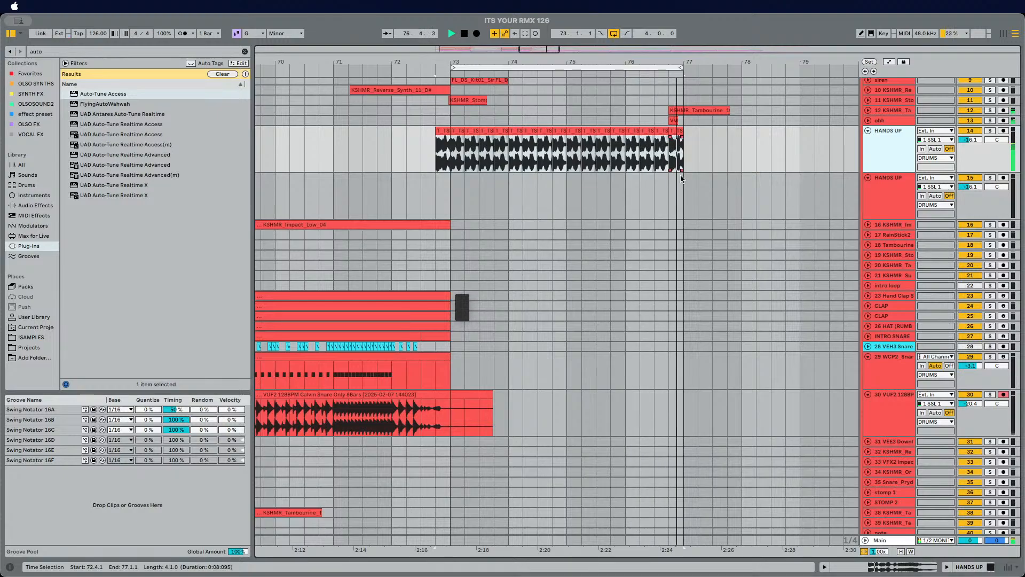
key(space)
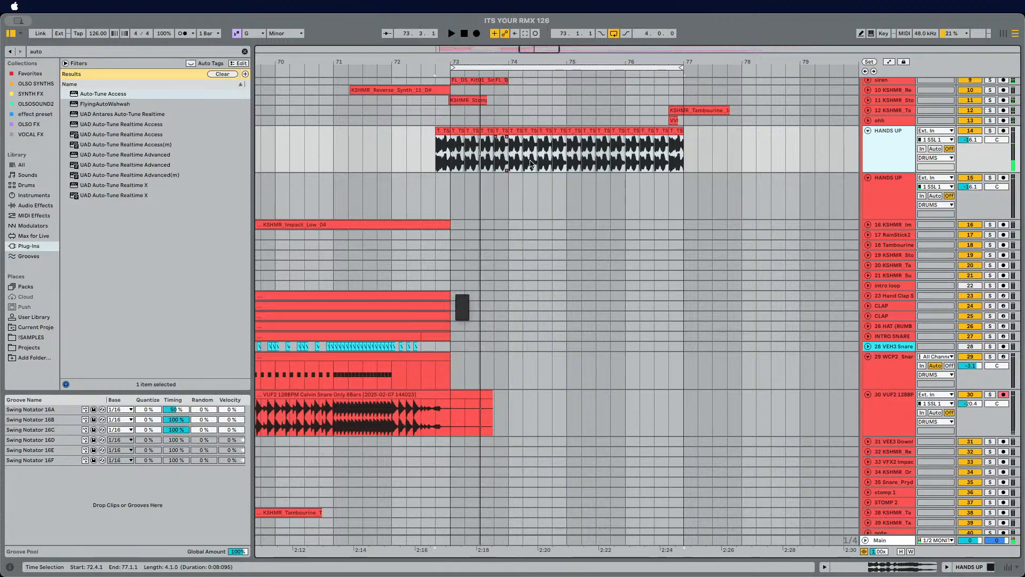
click(895, 200)
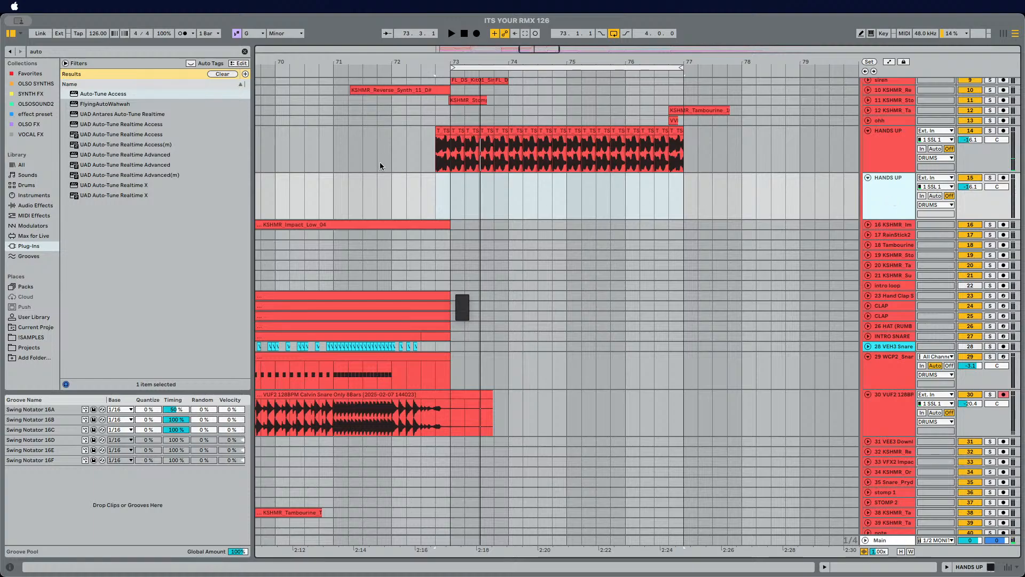
key(Delete)
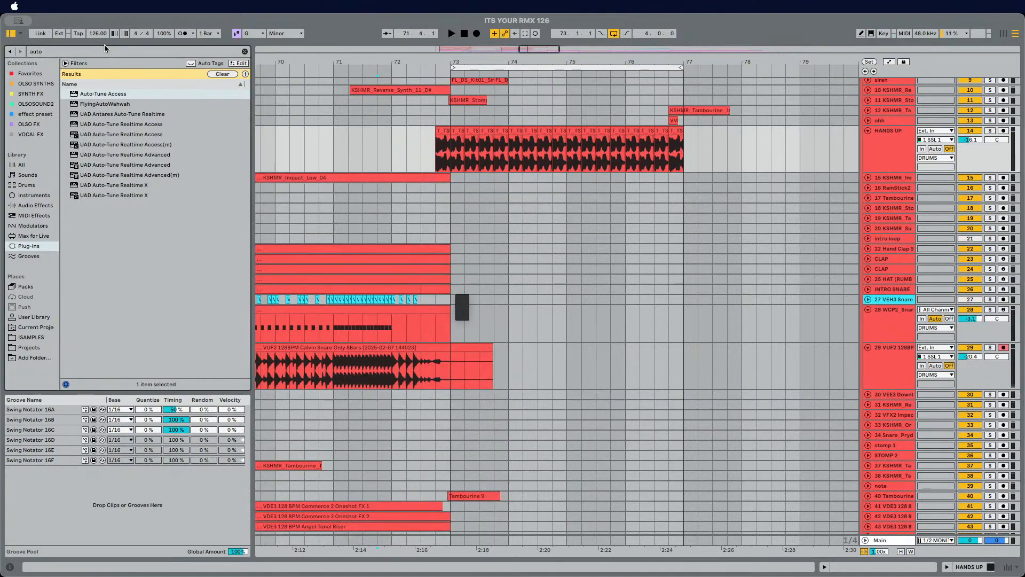
Step: Search plug-ins for kick, load Kickstart 2 onto the HANDS UP track and lower its volume to -8.1 dB
click(98, 52)
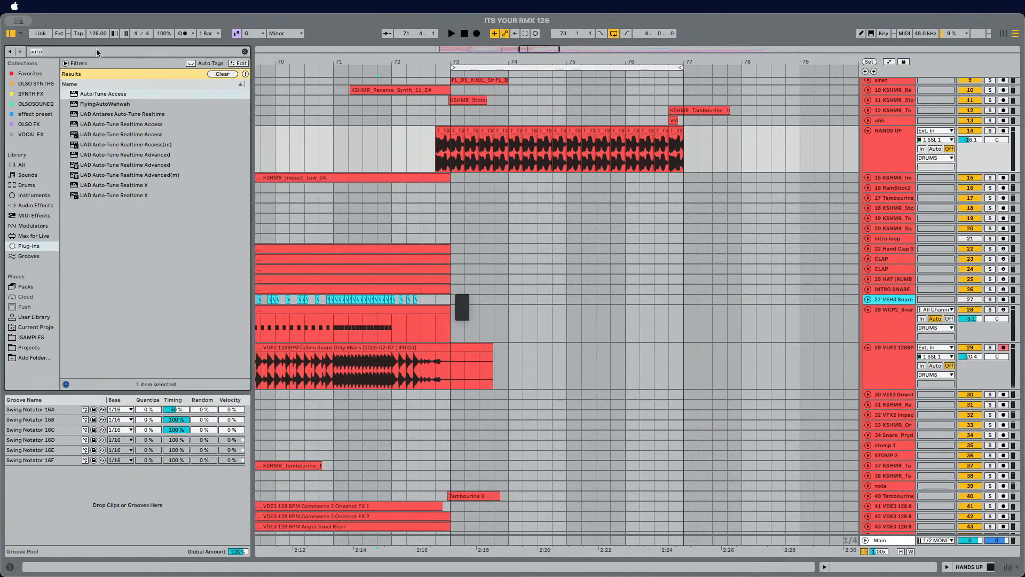
text(kick)
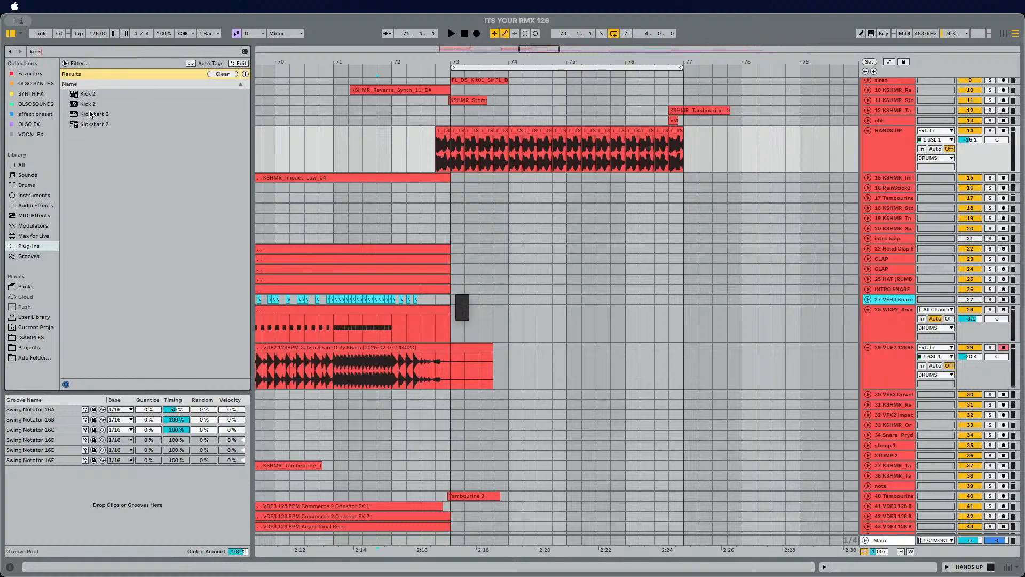
click(92, 115)
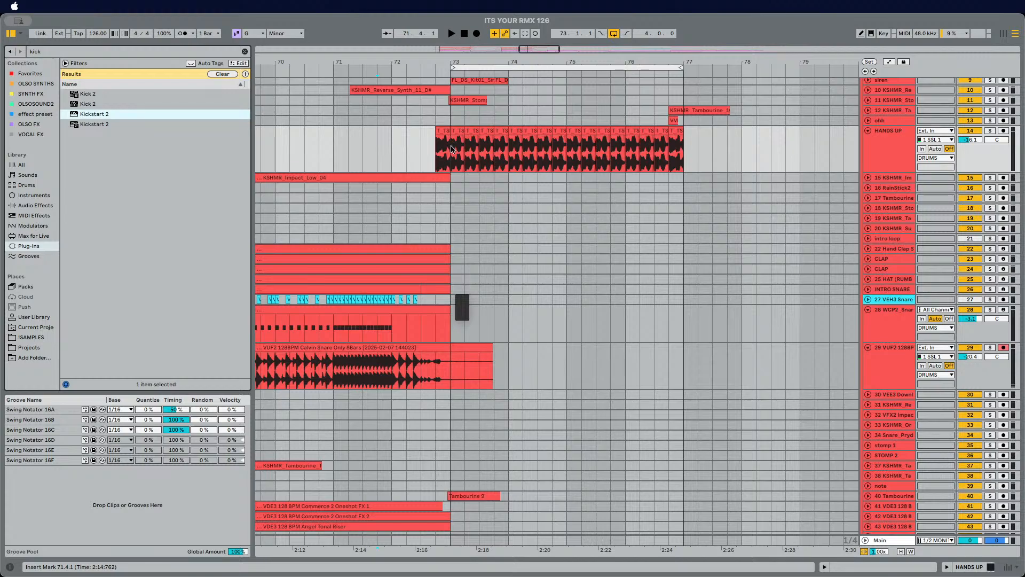
click(433, 154)
key(space)
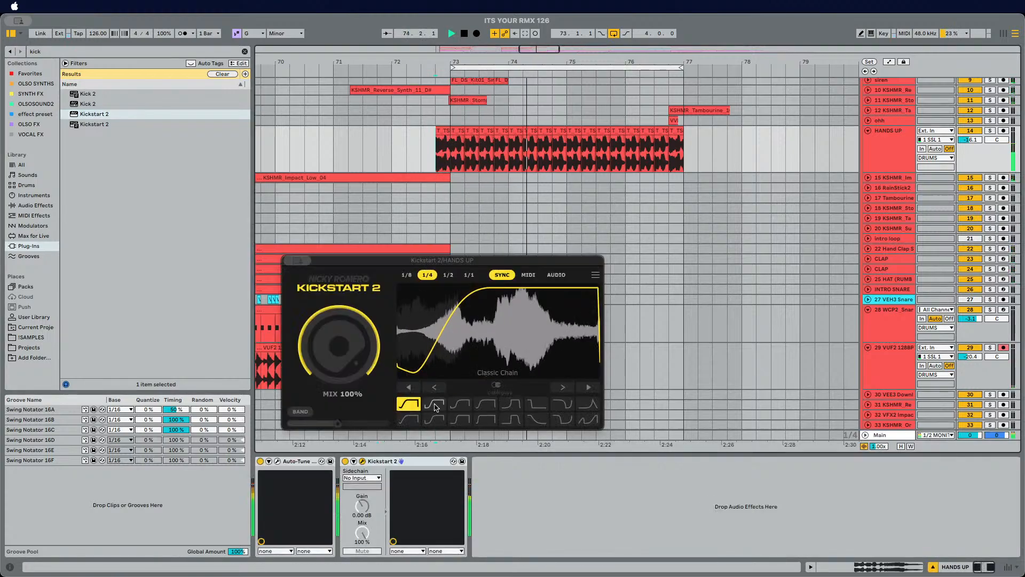
click(289, 261)
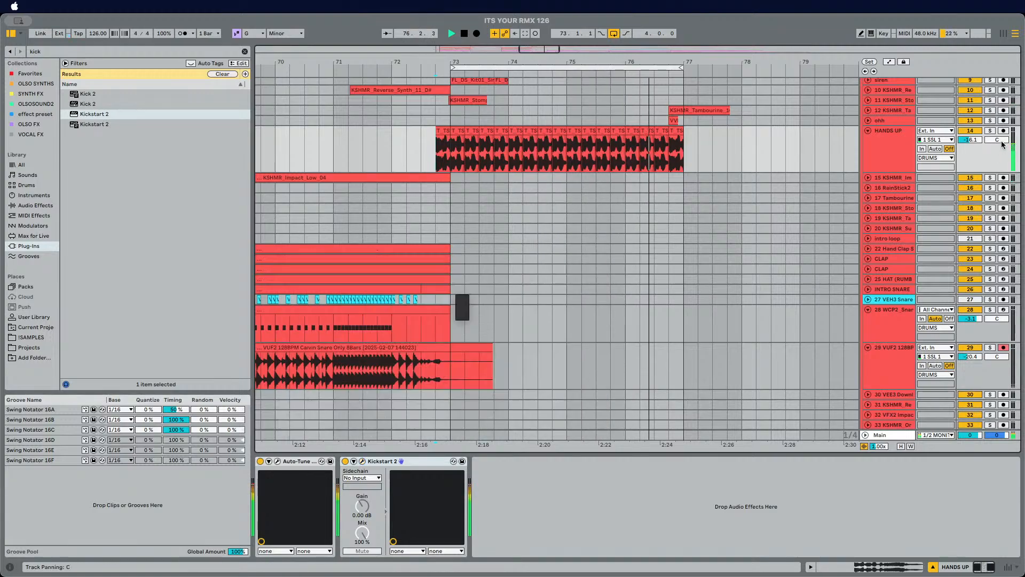
drag(970, 140, 970, 145)
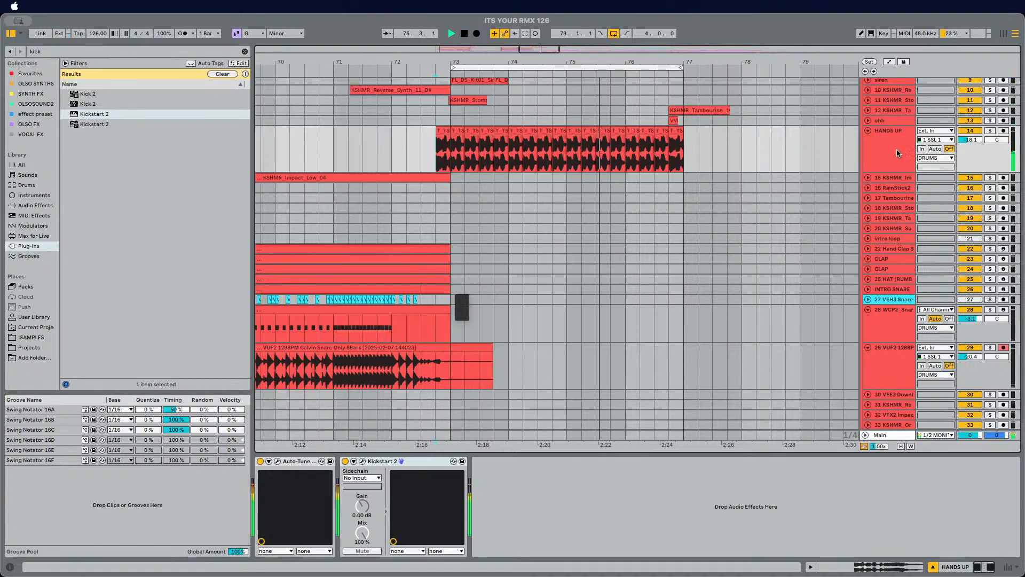
Step: Search for saturation plug-ins and add FabFilter Saturn 2 to the HANDS UP track
click(86, 52)
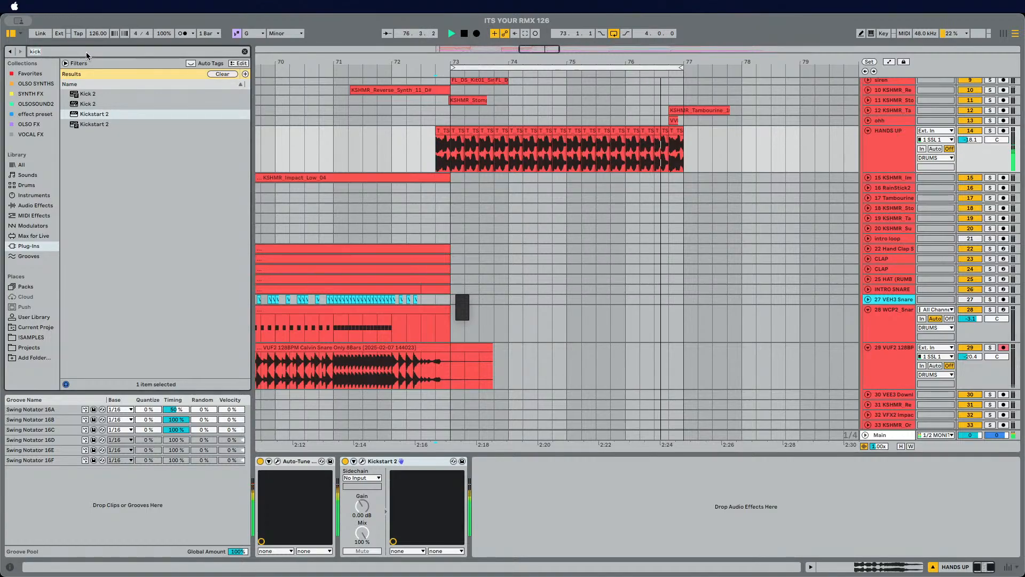
text(satur)
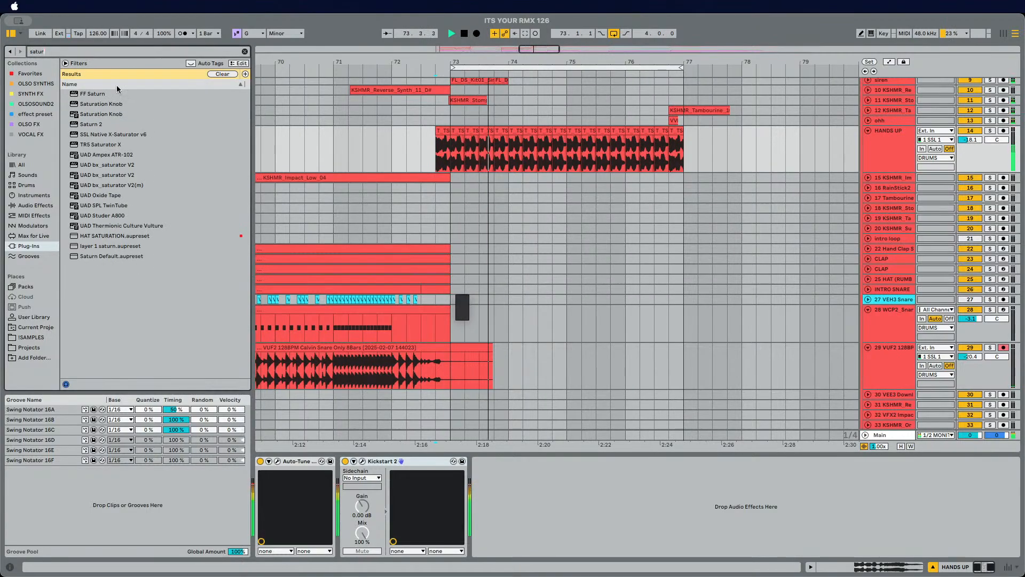
drag(85, 124, 347, 487)
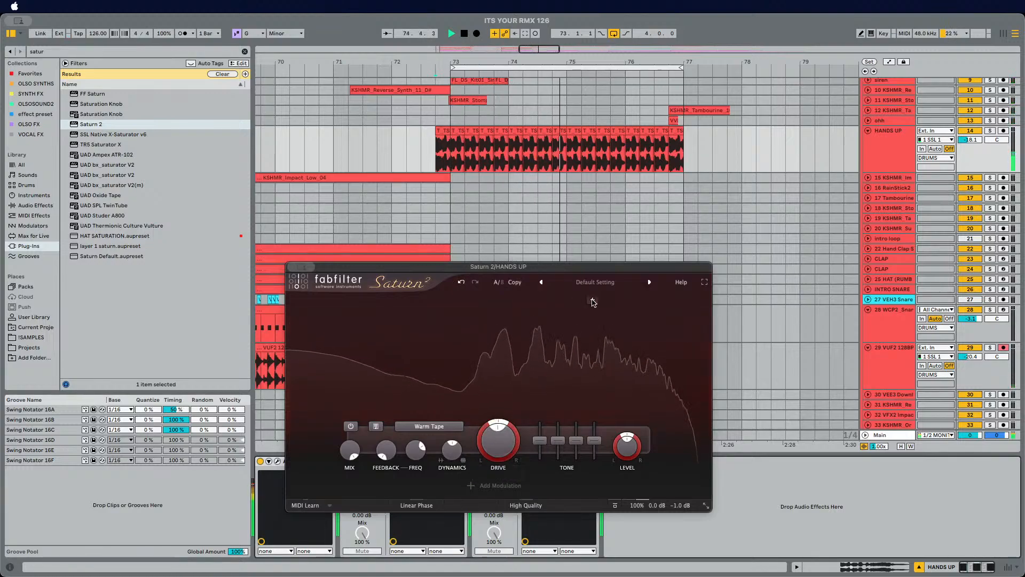
Step: Split Saturn 2 into two bands, move the crossover lower and raise the drive, then close the plug-in window
click(604, 300)
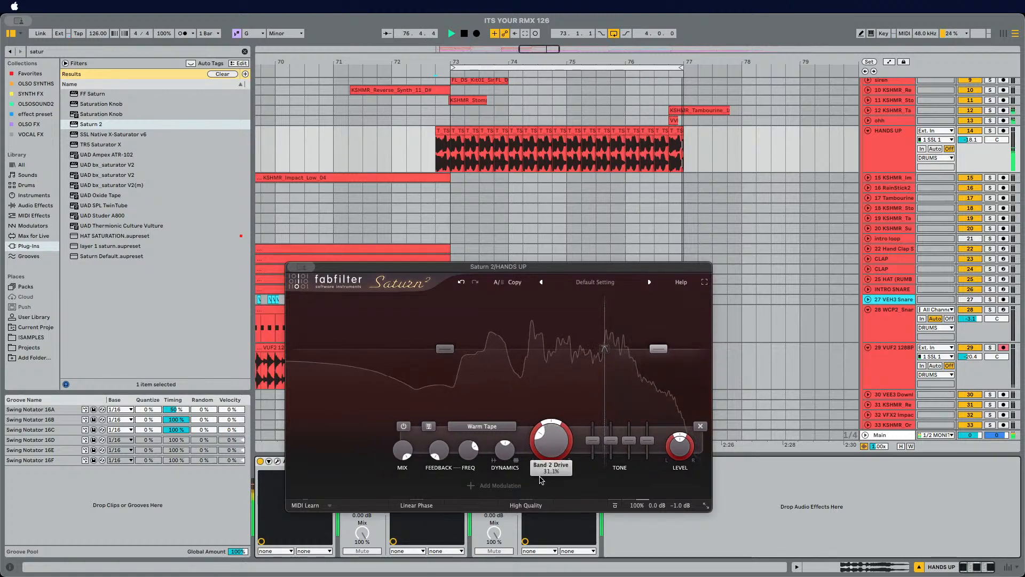
mouse_move(537, 379)
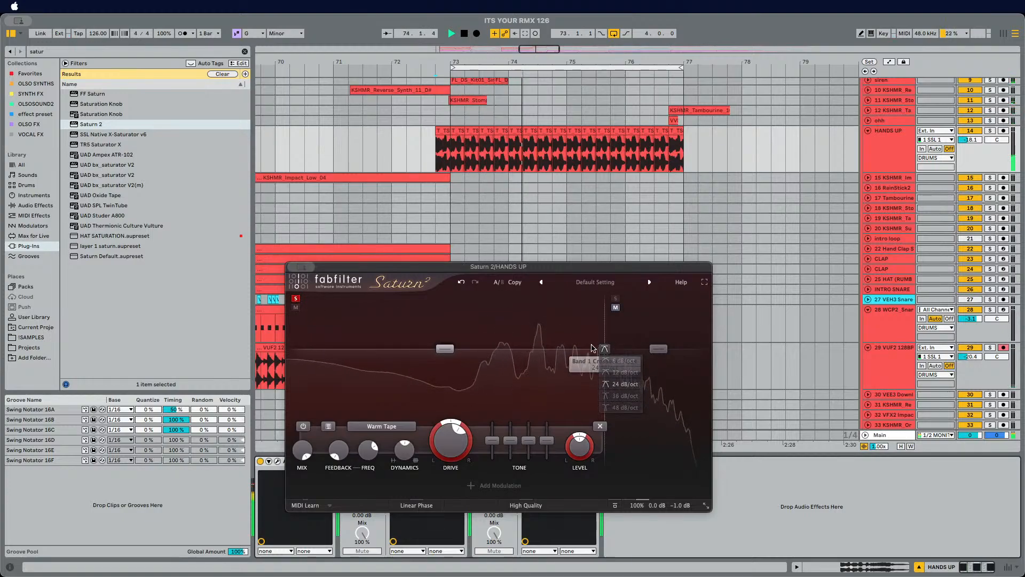
drag(604, 348, 520, 349)
drag(451, 439, 451, 397)
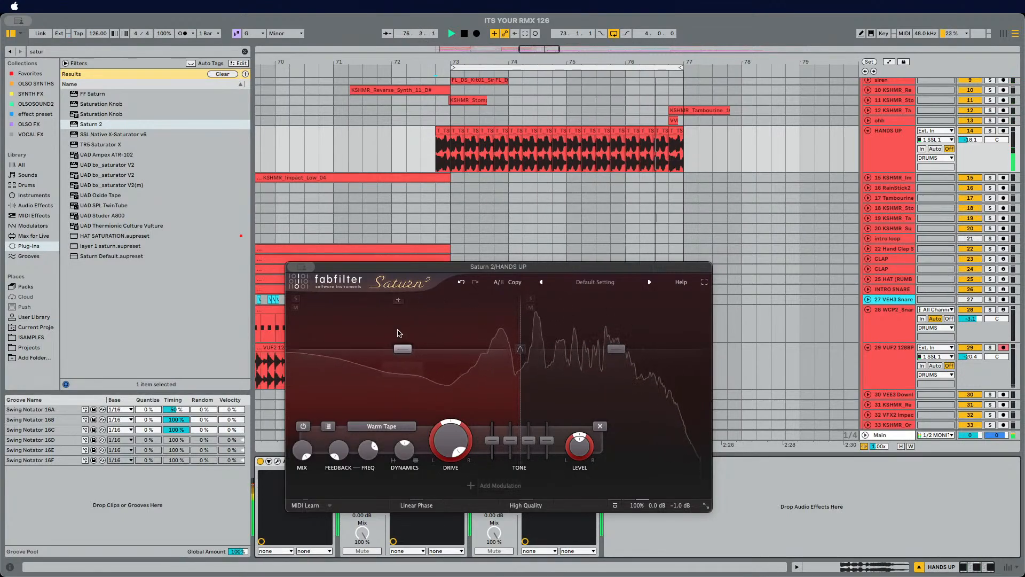
click(291, 267)
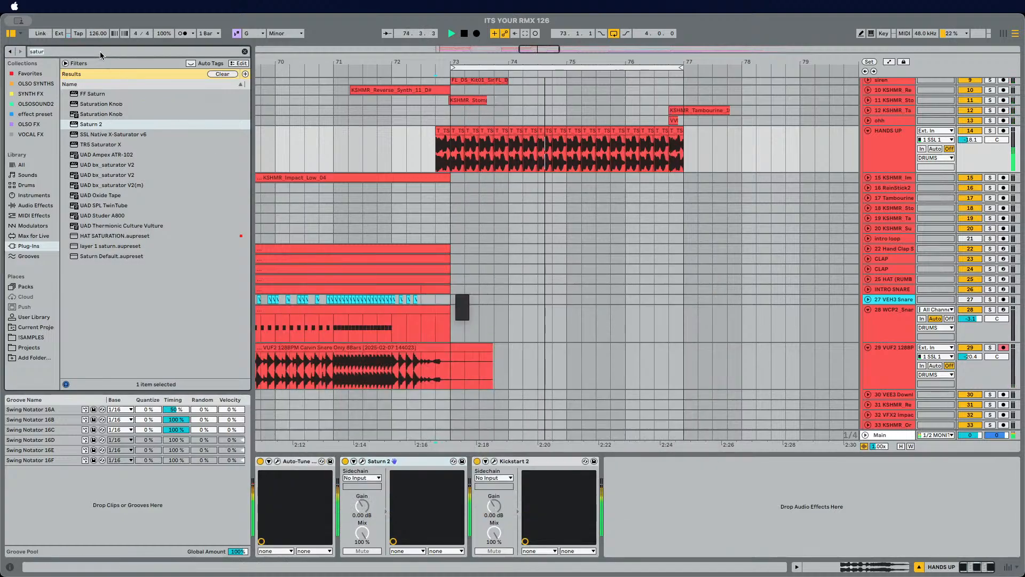
Step: Search for Vinyl and add it to the HANDS UP track's device chain
text(vintyl)
key(BackSpace)
key(BackSpace)
key(BackSpace)
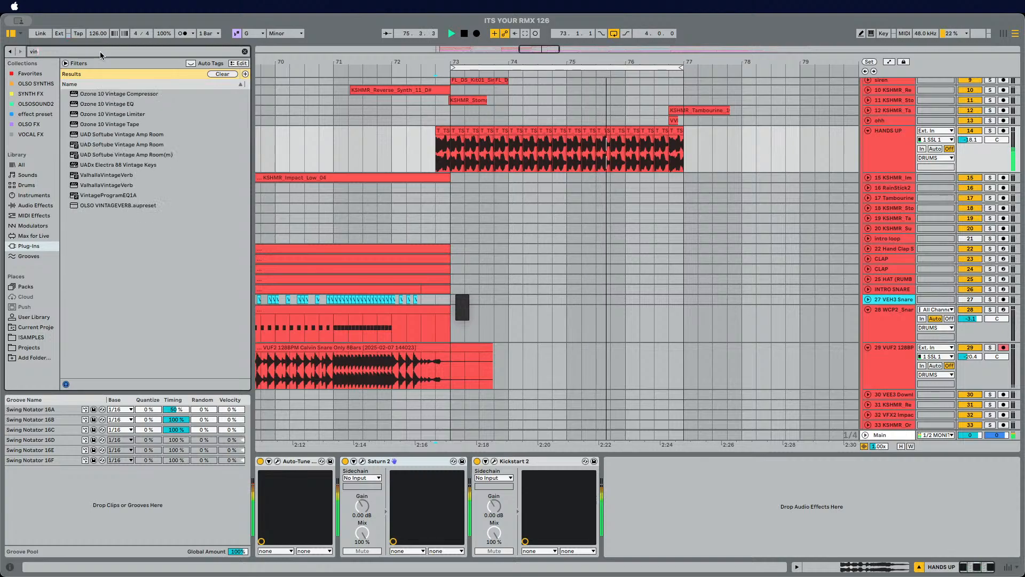
text(yl)
drag(85, 93, 476, 493)
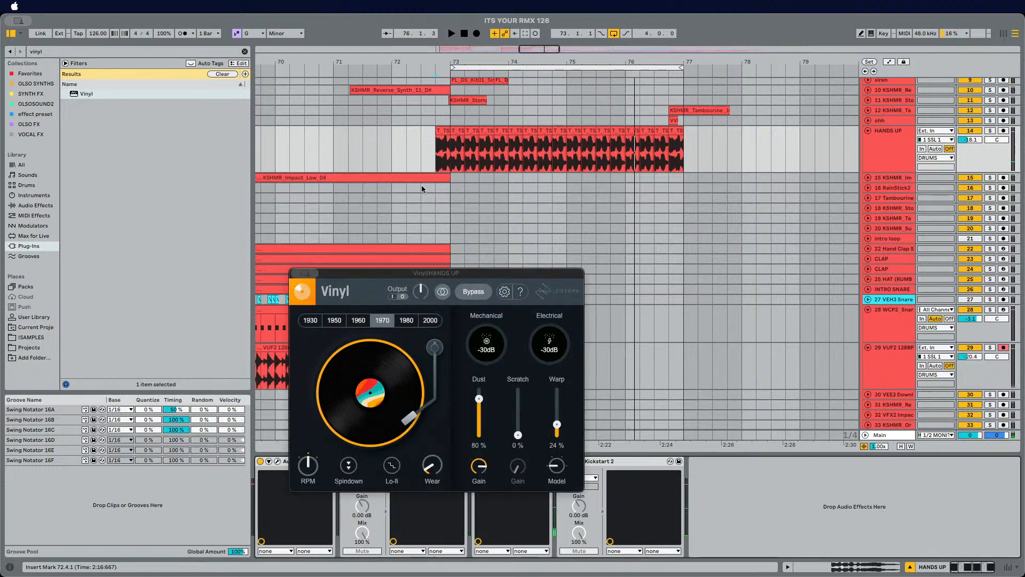
Step: Play back the drop and compare Vinyl's 1980 and 1970 era settings
key(space)
scroll(446, 57, up, 3)
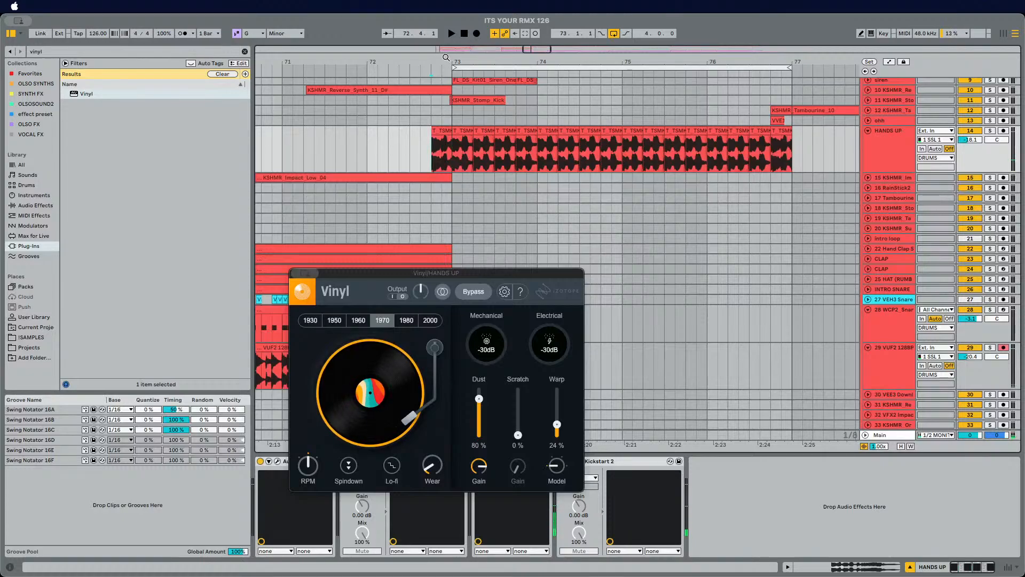
key(space)
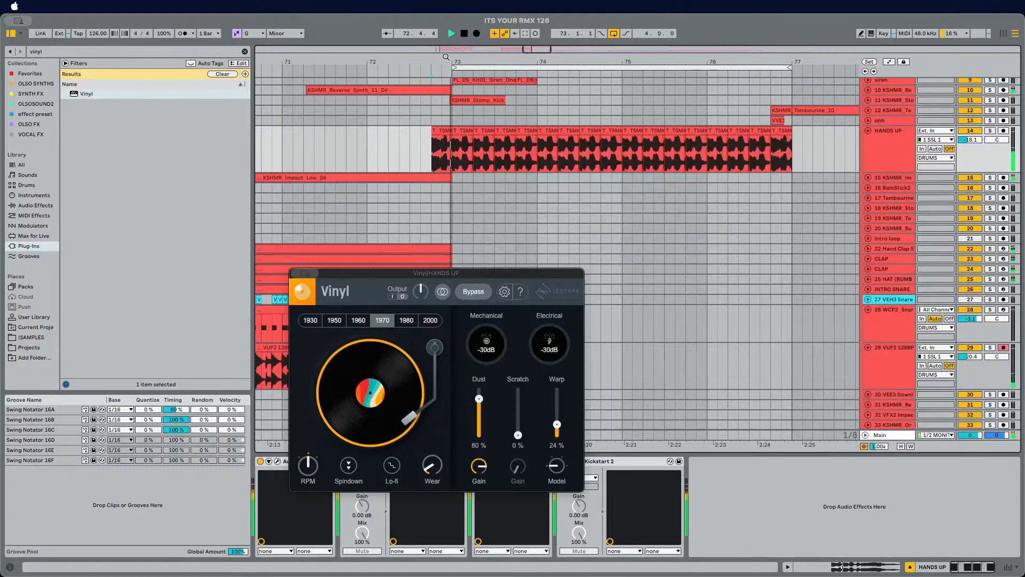
click(406, 322)
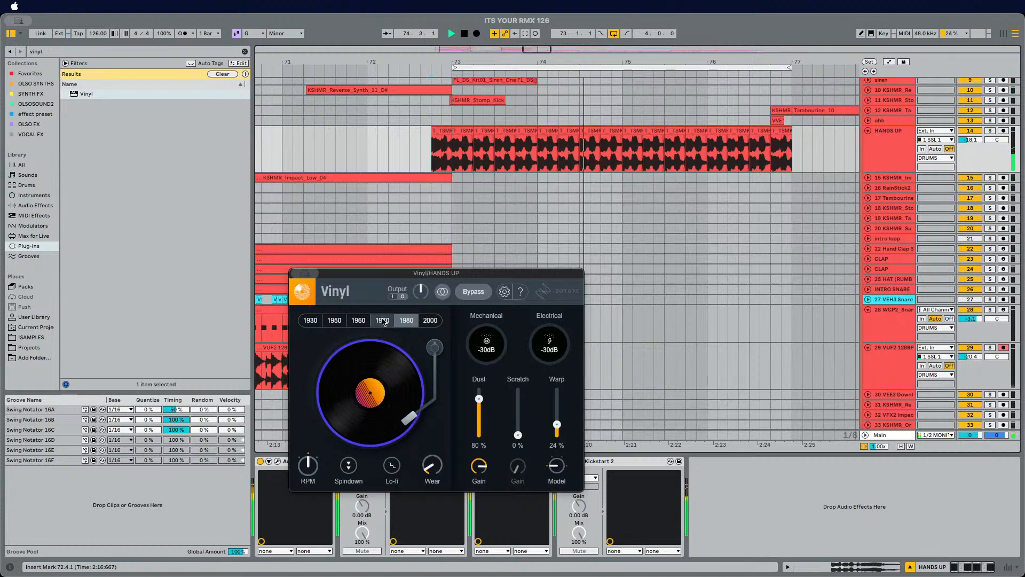
click(382, 321)
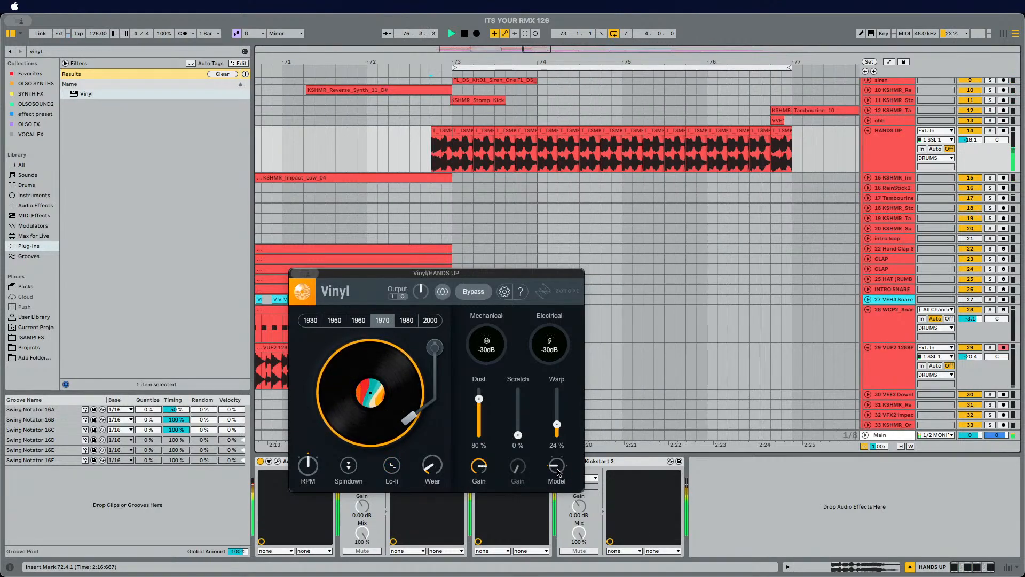
Step: Remove the Vinyl plug-in from the HANDS UP track's device chain
drag(555, 467, 578, 423)
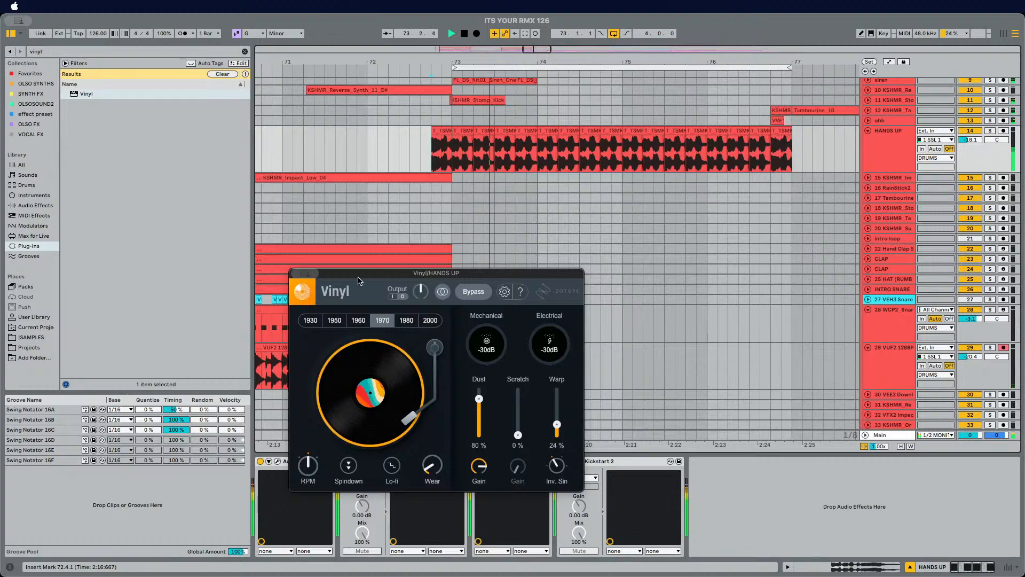
click(293, 269)
click(876, 161)
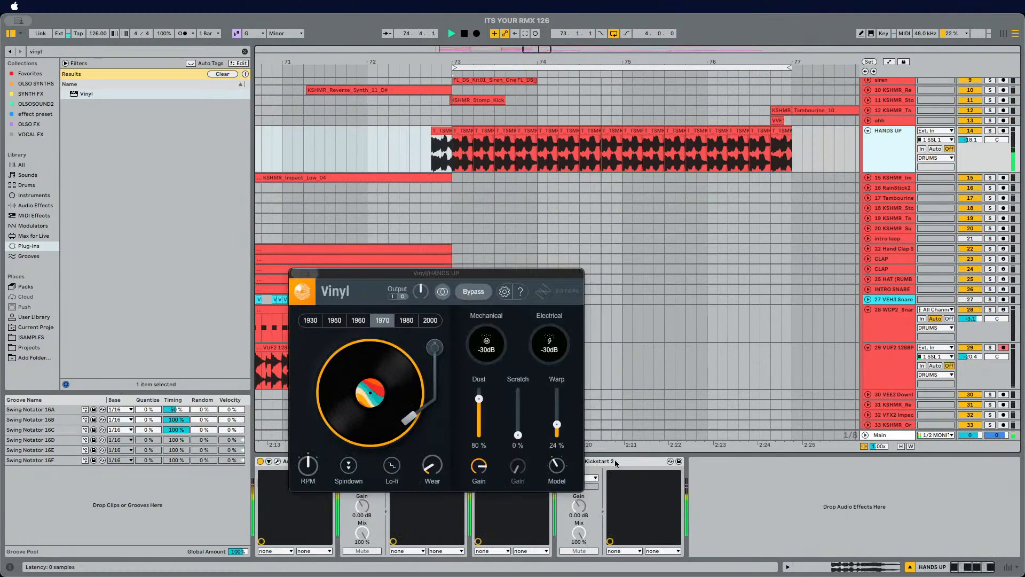
click(296, 273)
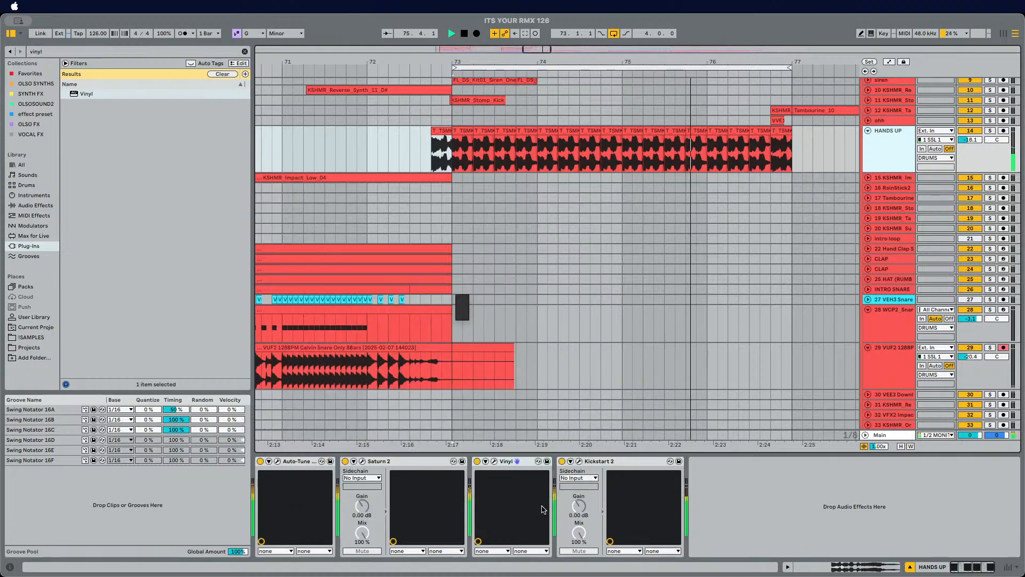
click(511, 460)
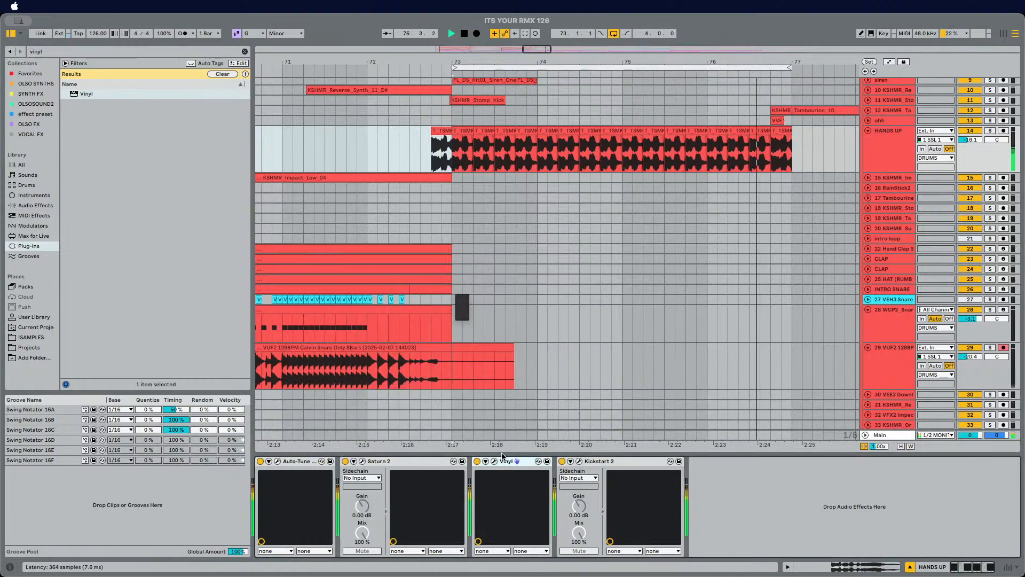
key(Delete)
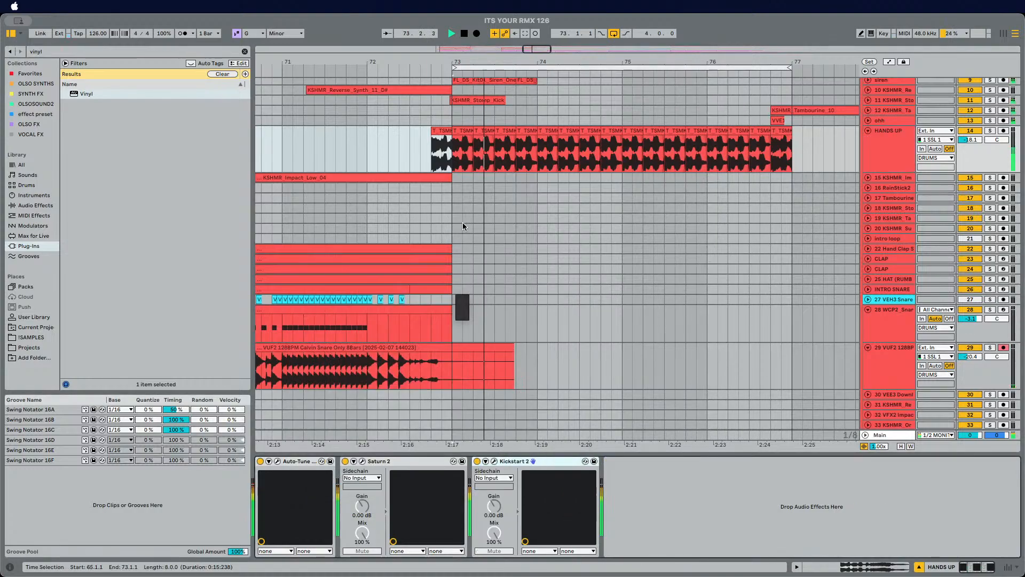
Step: Search for Valhalla plug-ins, add ValhallaRoom to the HANDS UP chain and set its mix to 100%
click(97, 49)
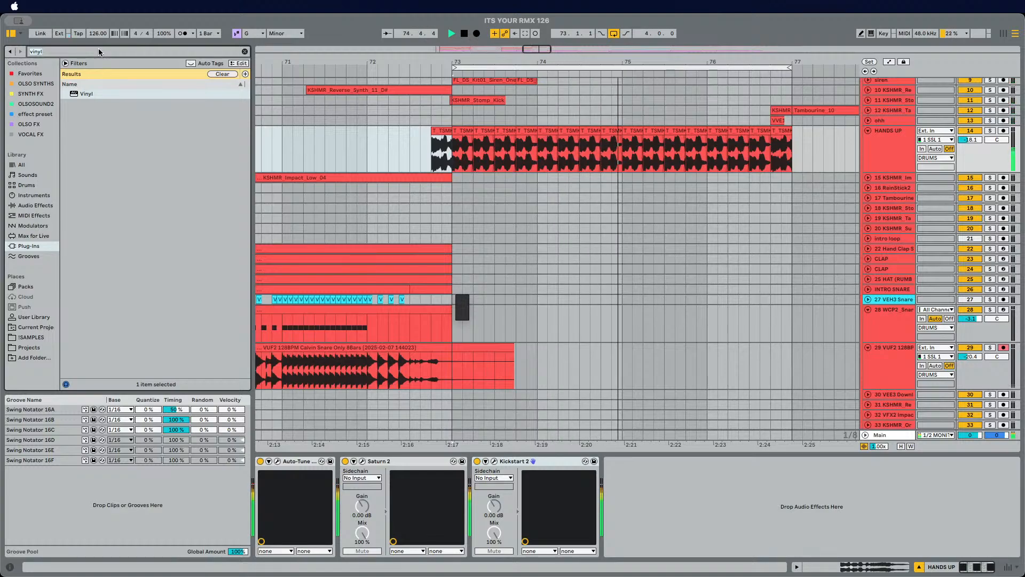
text(val)
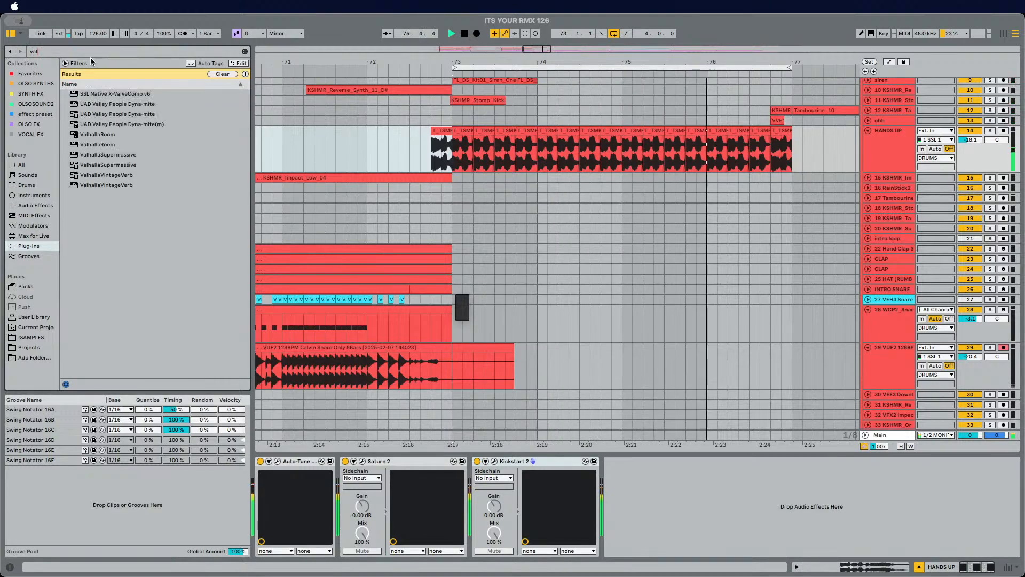
drag(78, 135, 470, 493)
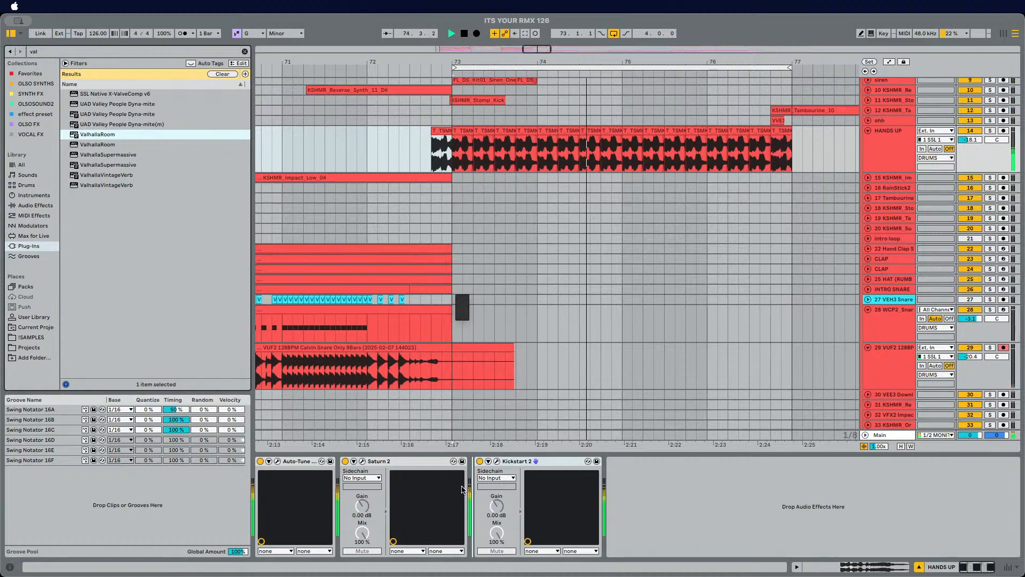
drag(316, 406, 319, 334)
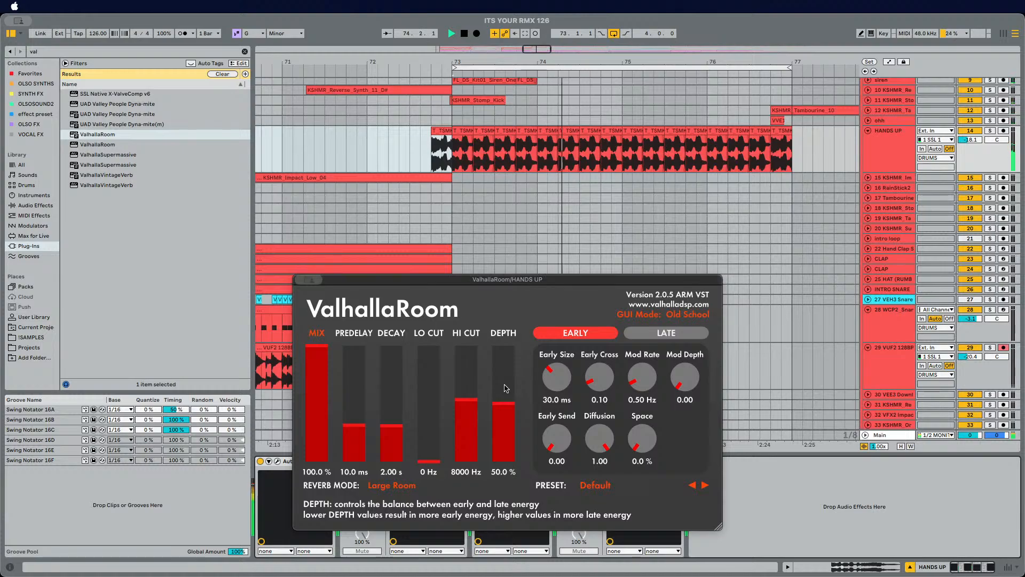
Step: Shorten ValhallaRoom's early size to about 1.2 ms, set predelay to 27.5 ms and lo cut to 130 Hz
drag(555, 376, 550, 397)
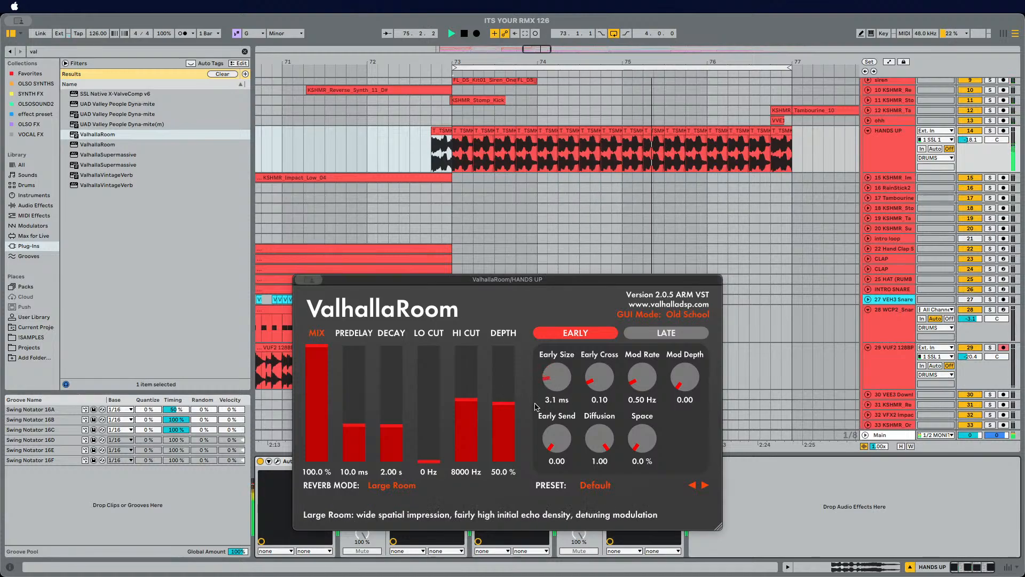
drag(430, 459, 435, 422)
drag(348, 427, 345, 416)
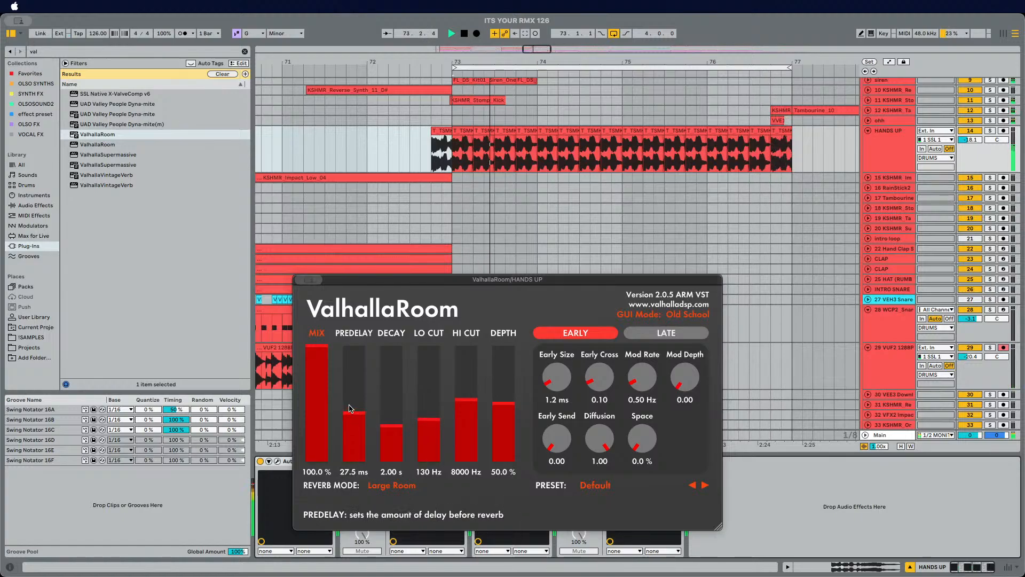
click(399, 143)
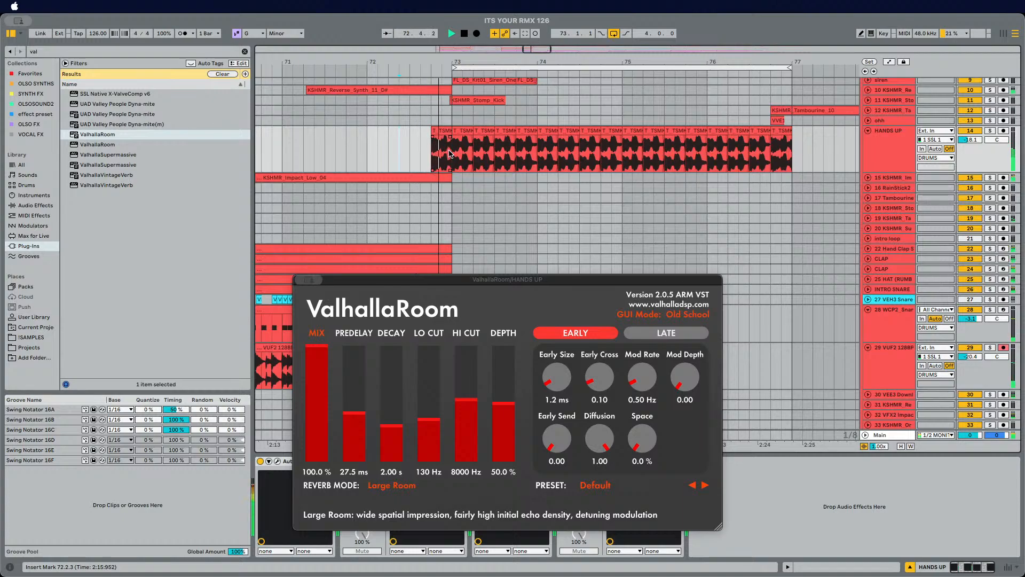
Step: Lower ValhallaRoom's mix to 64.7% and depth to 36.9%, and raise Space to 48.6%
drag(320, 349, 326, 384)
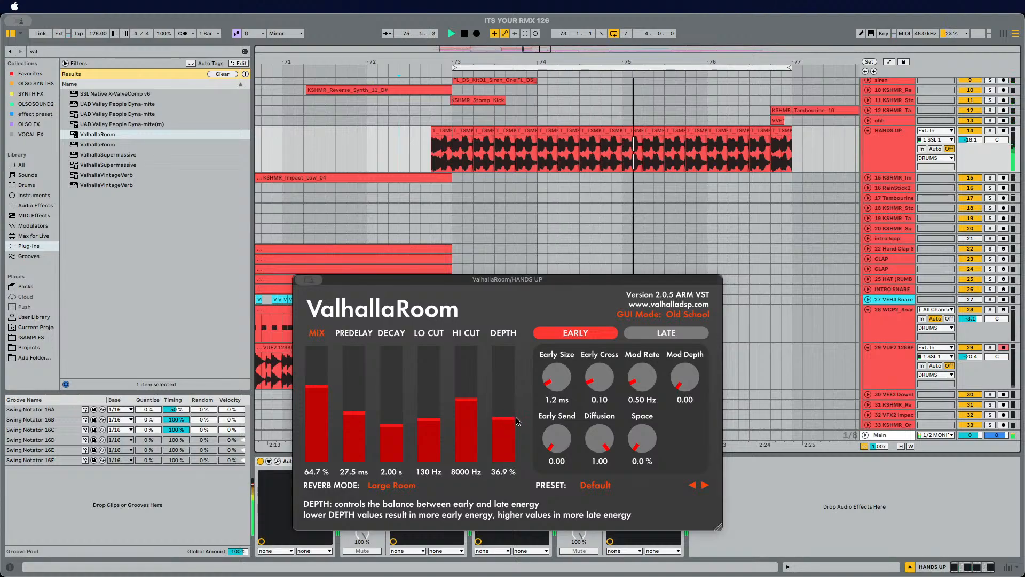
drag(642, 439, 659, 379)
drag(681, 338, 665, 377)
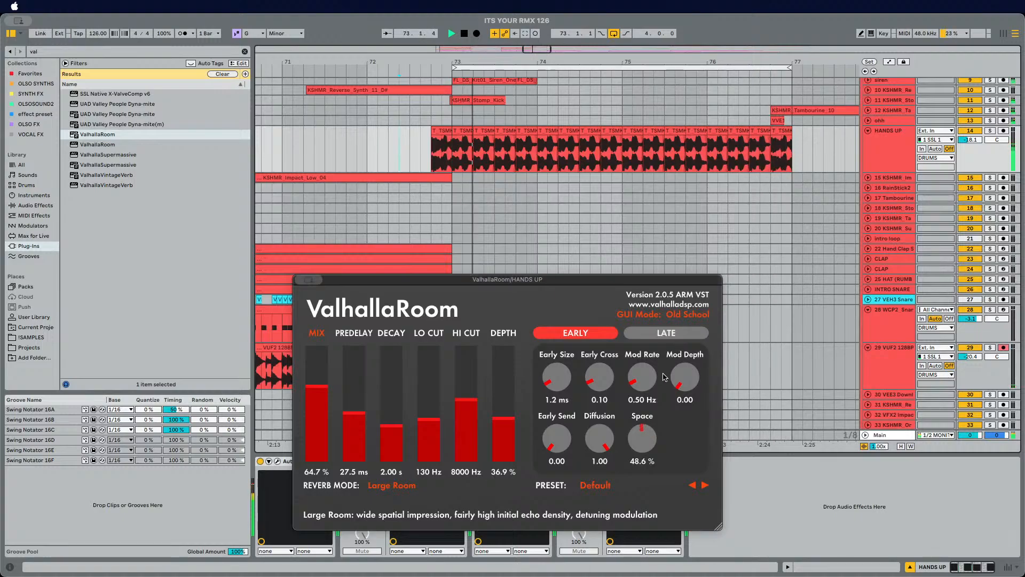
Step: Set early size to 1.0 ms, early cross to 0.48 and lo cut to 150 Hz, then close ValhallaRoom
drag(559, 380, 565, 388)
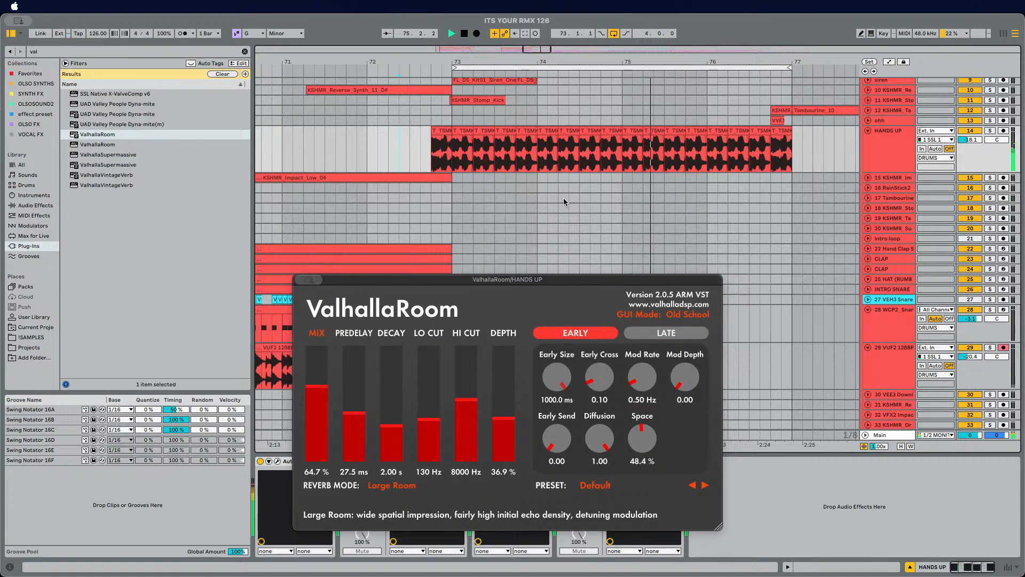
drag(599, 376, 609, 340)
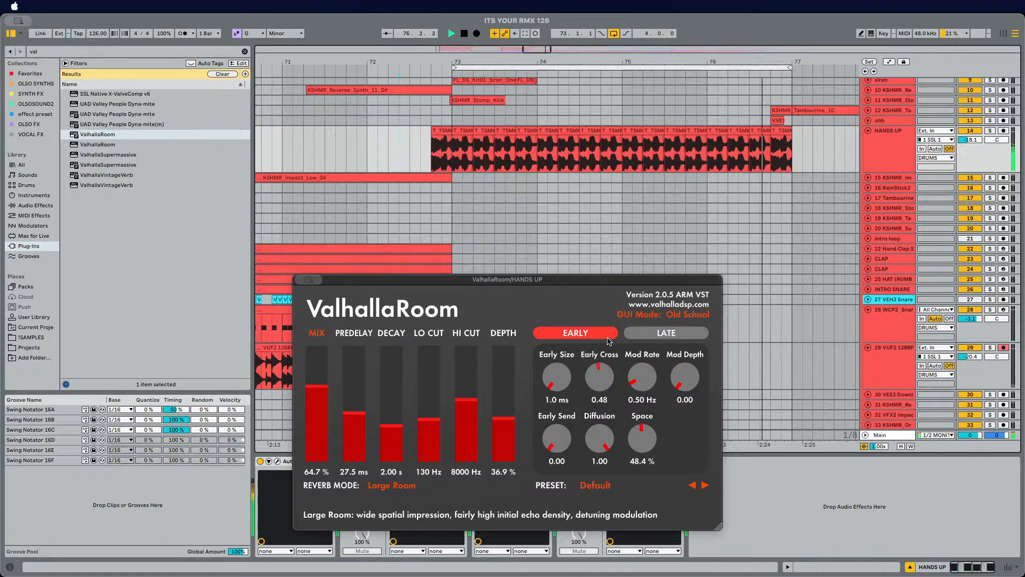
click(427, 405)
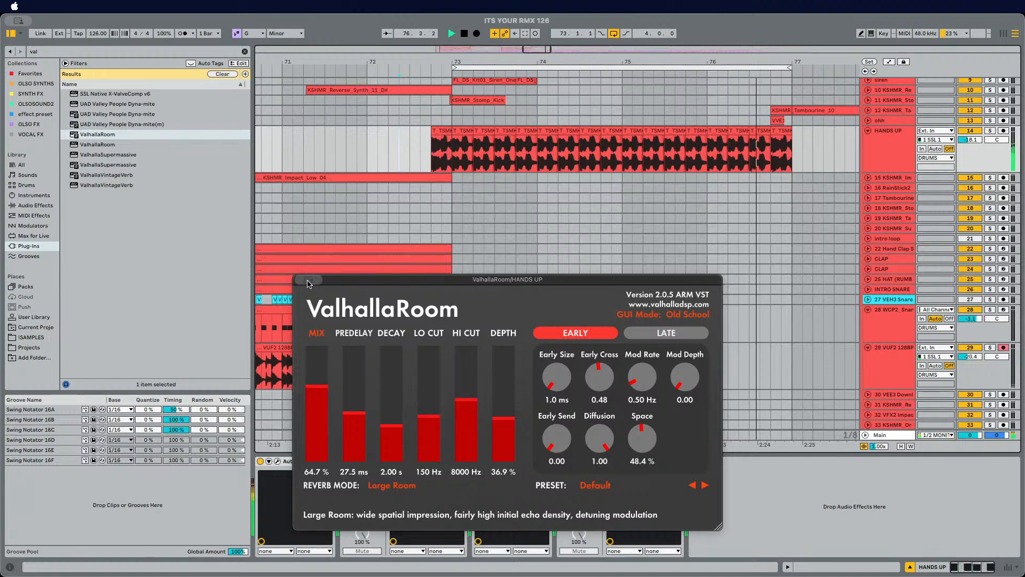
click(301, 279)
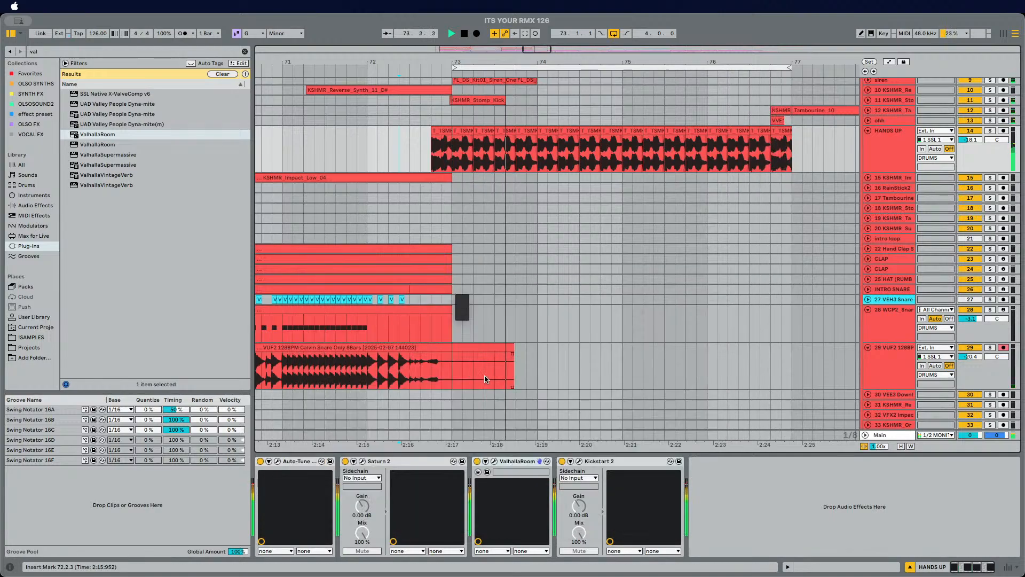
Step: Search for inflator plug-ins and add Oxford Inflator to the HANDS UP chain
click(73, 51)
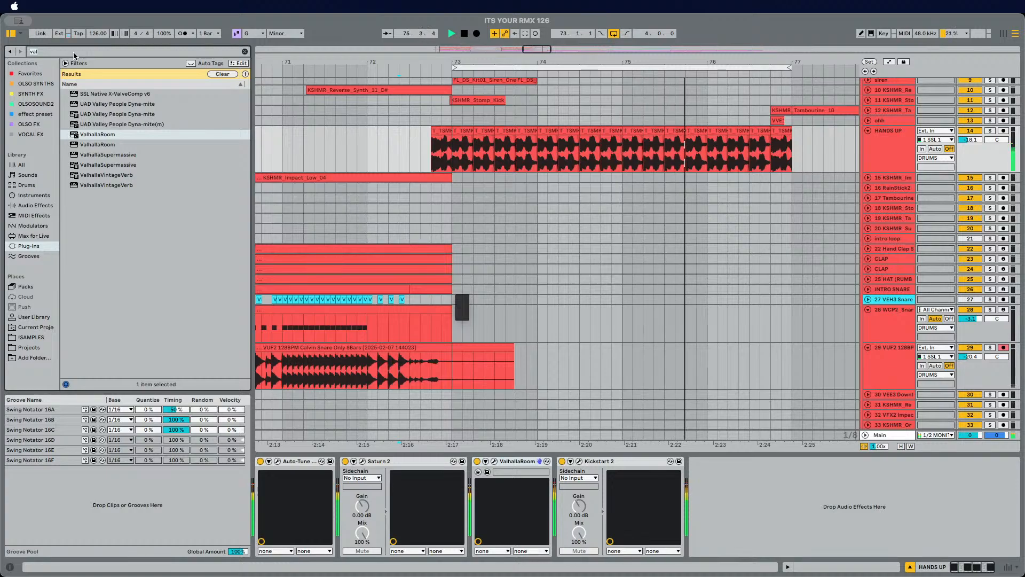
text(inflat)
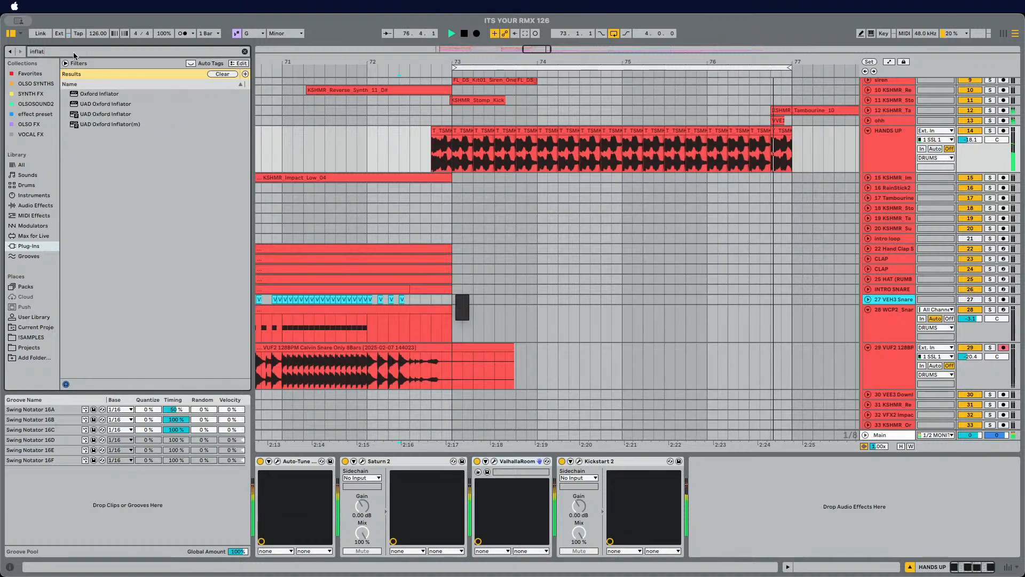
drag(94, 93, 554, 499)
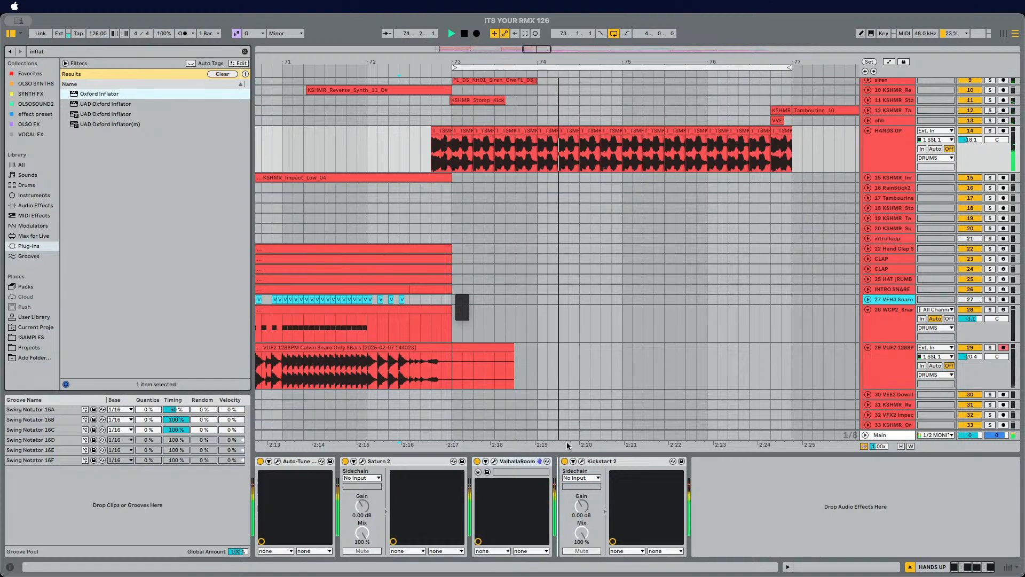
drag(567, 446, 558, 481)
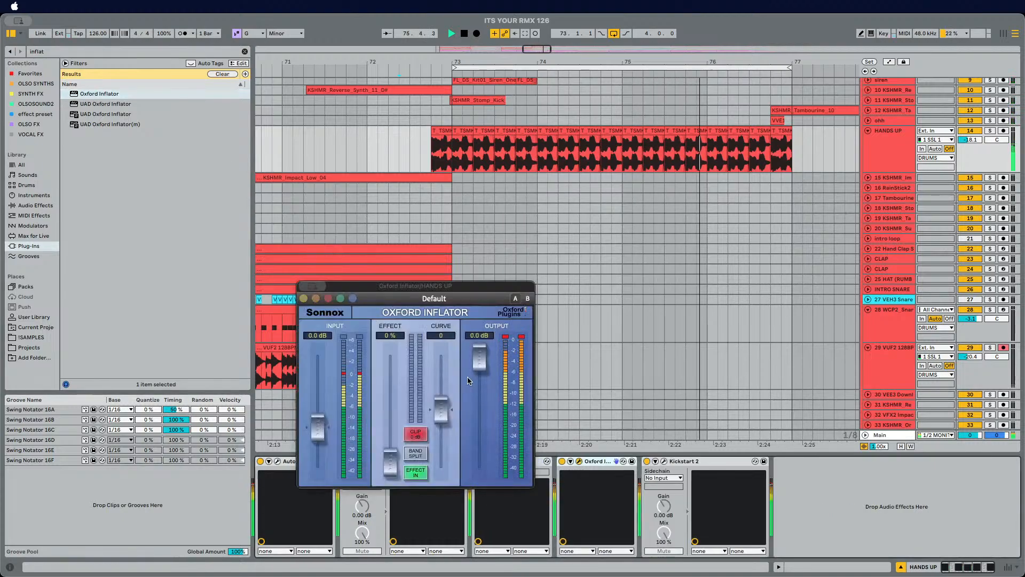
Step: Set Oxford Inflator's effect to 100% and curve to -50.0, turn down the HANDS UP track volume, and close the window
drag(385, 455, 389, 352)
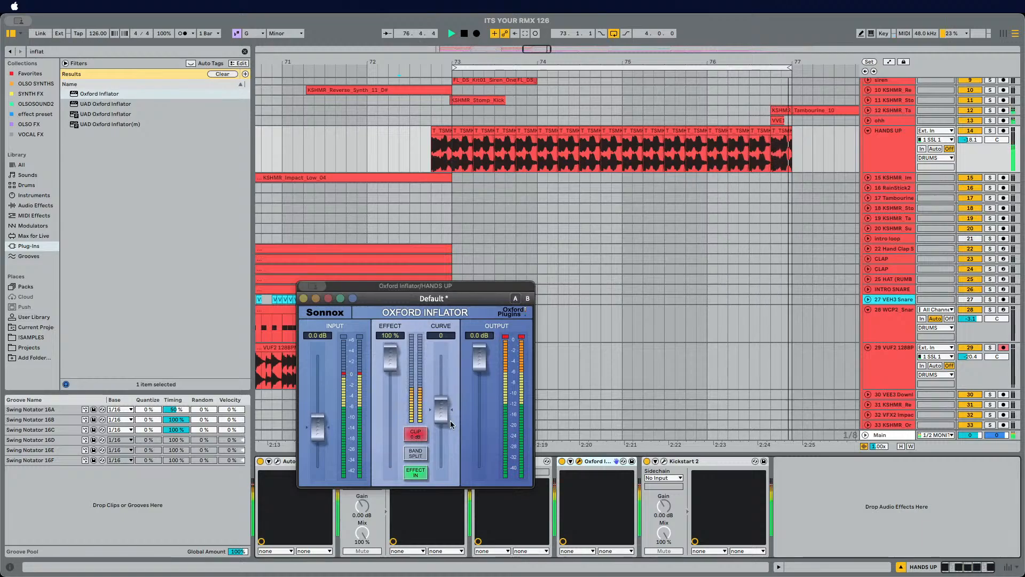
drag(450, 422, 441, 480)
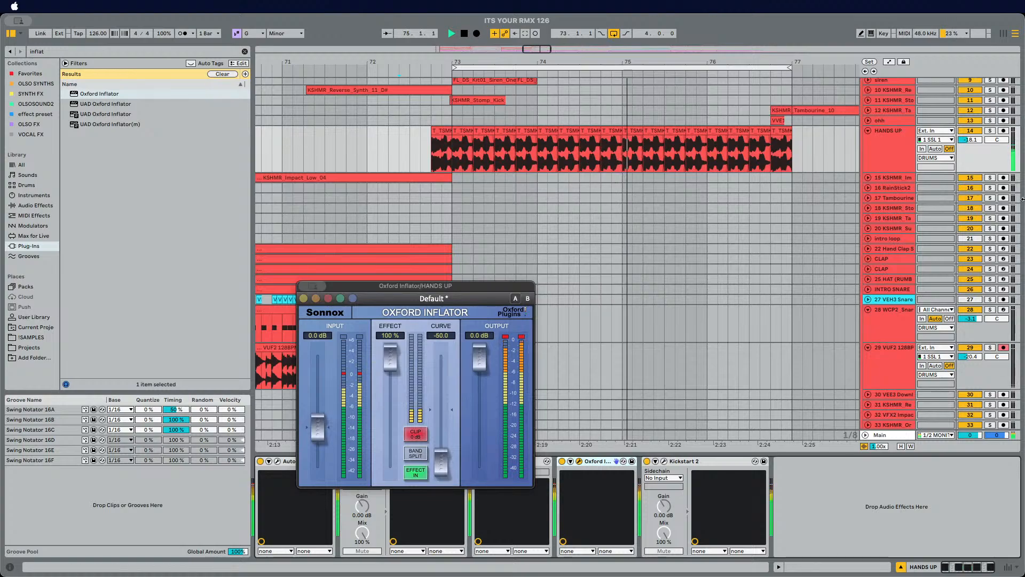
drag(968, 139, 968, 149)
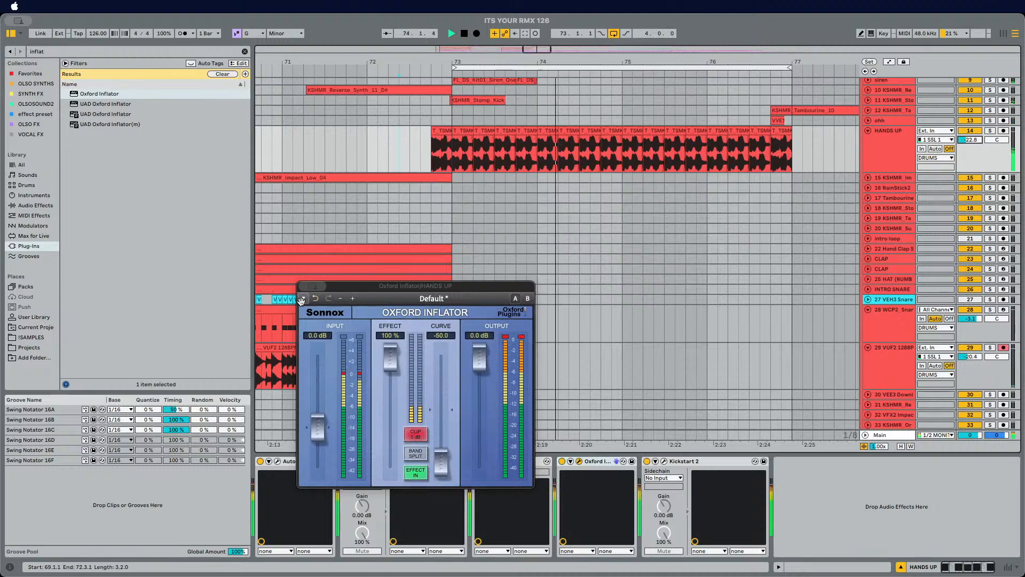
click(329, 299)
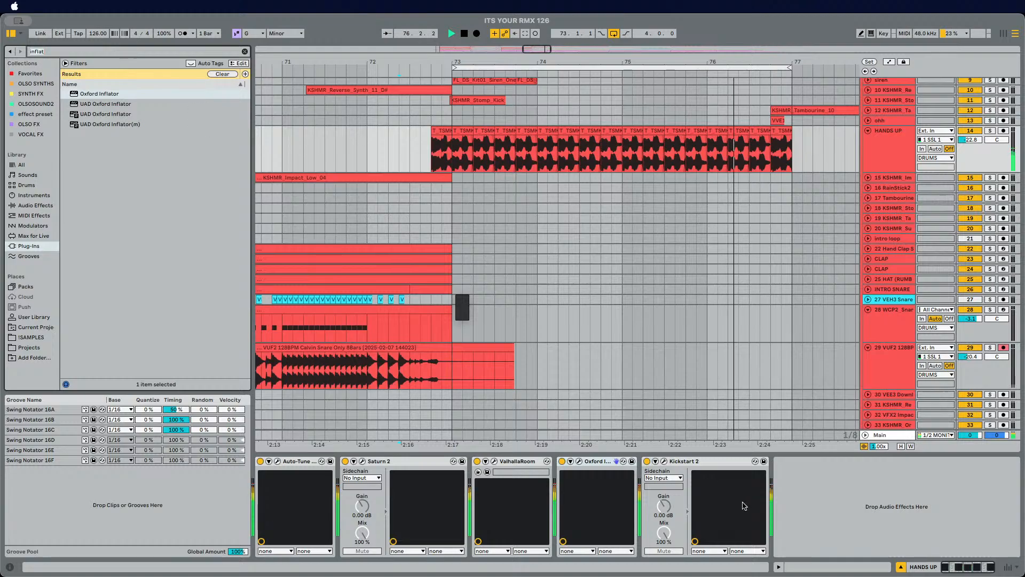
Step: Add an EQ Eight to the HANDS UP chain and place it before Kickstart 2
click(816, 493)
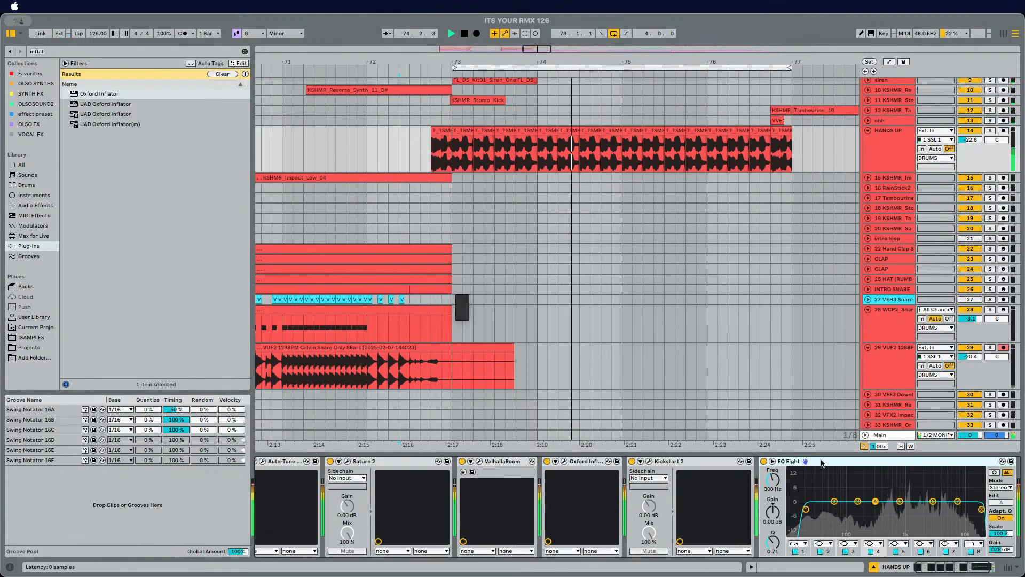
drag(823, 462, 635, 477)
drag(674, 509, 734, 509)
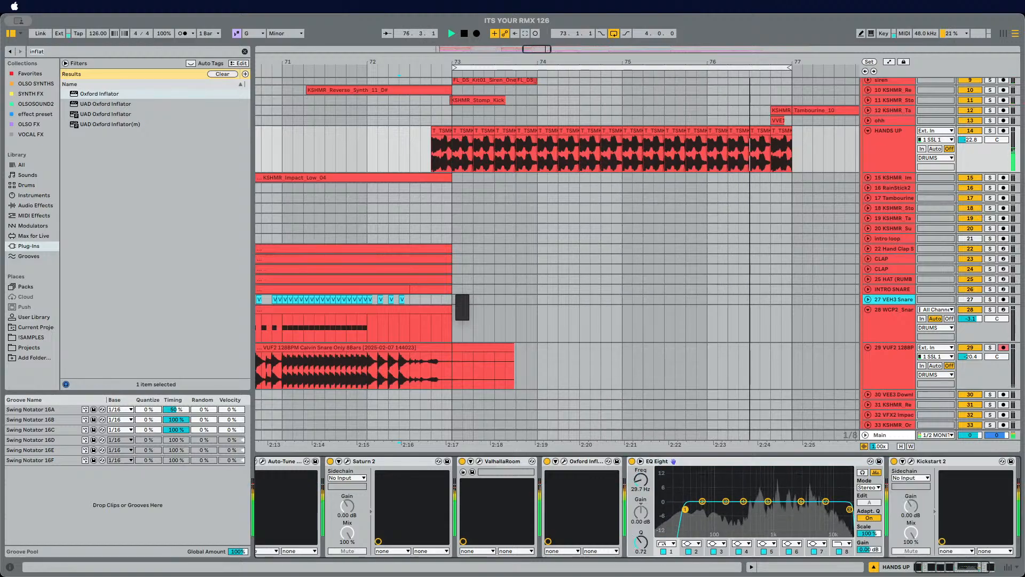
Step: Switch EQ Eight to M/S mode and move the side channel's high-pass up to about 156 Hz
click(870, 488)
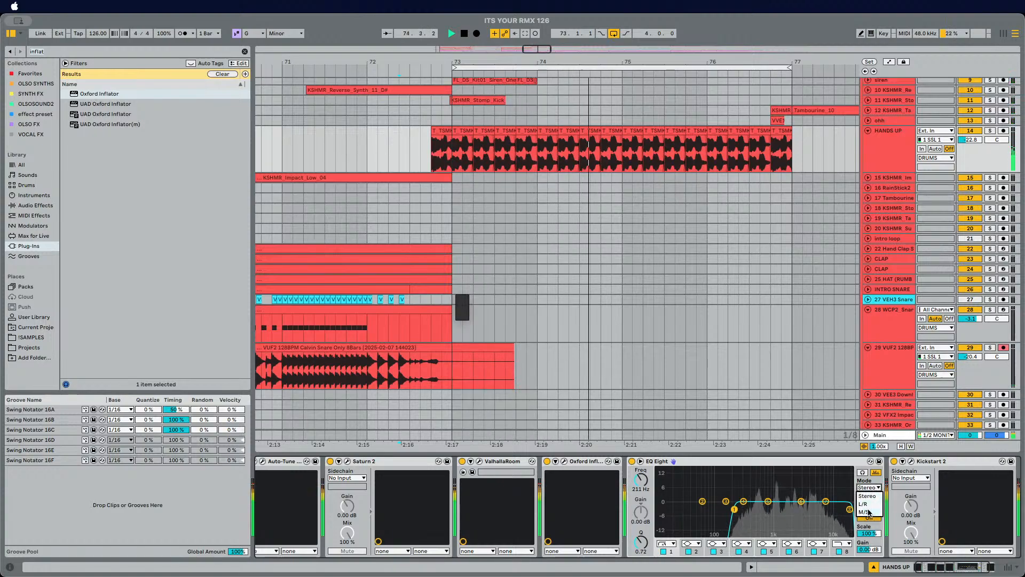
click(873, 512)
click(869, 502)
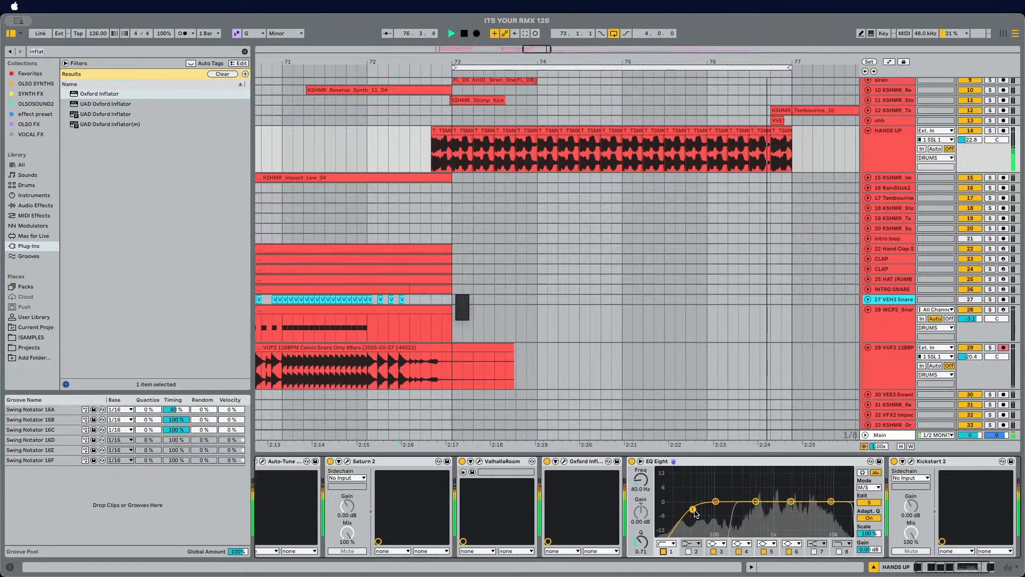
drag(693, 509, 725, 508)
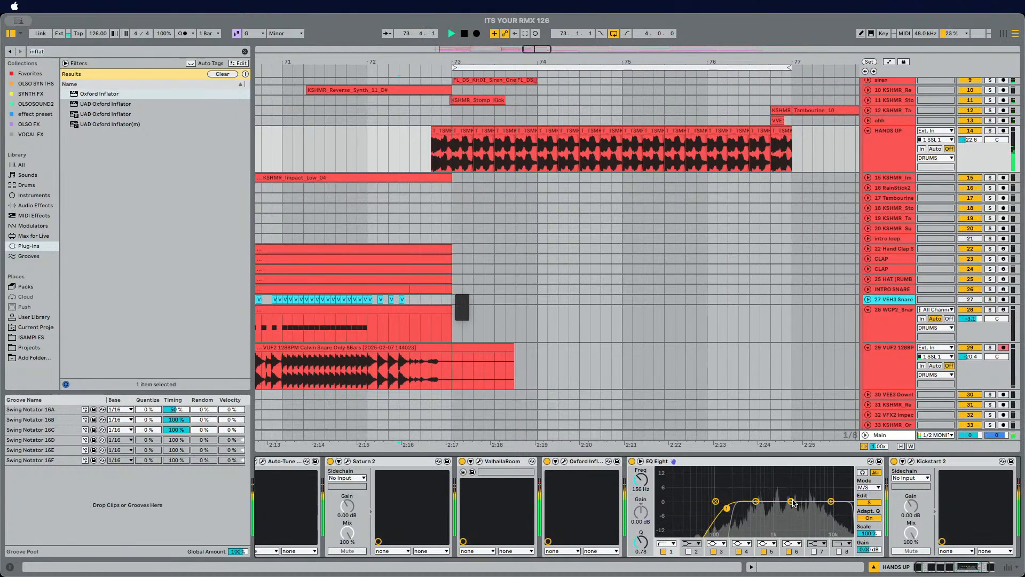
Step: Cut the side around 5.87 kHz by about 4.6 dB and the mid around 426 Hz by about 3.4 dB
drag(831, 502, 817, 511)
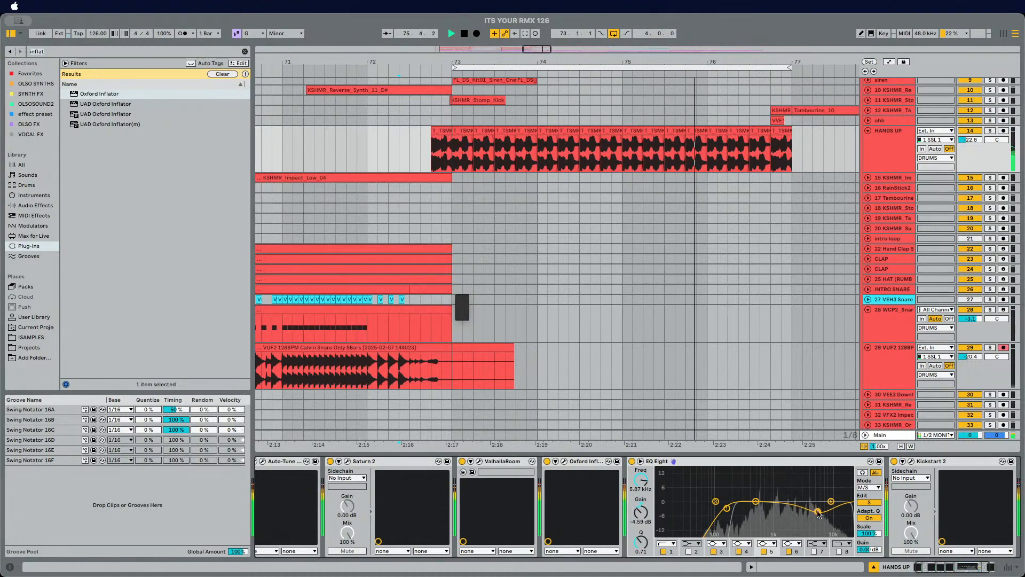
click(868, 502)
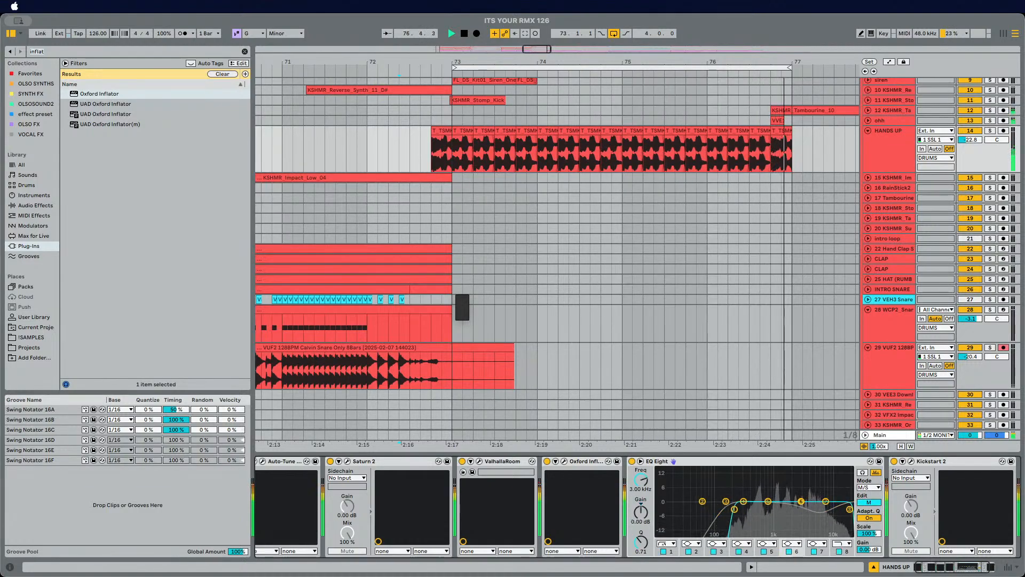
drag(801, 501, 752, 509)
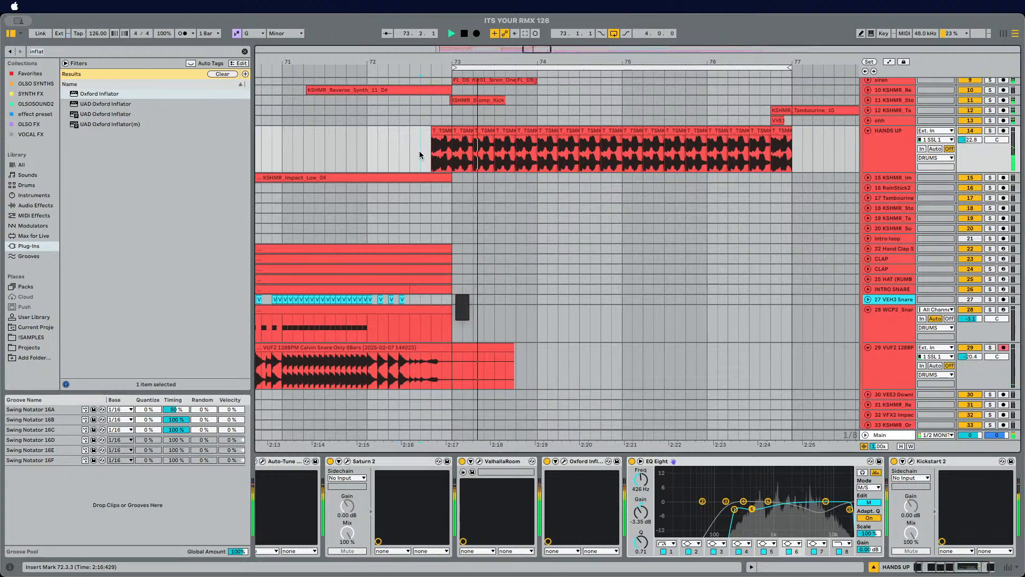
scroll(426, 154, up, 2)
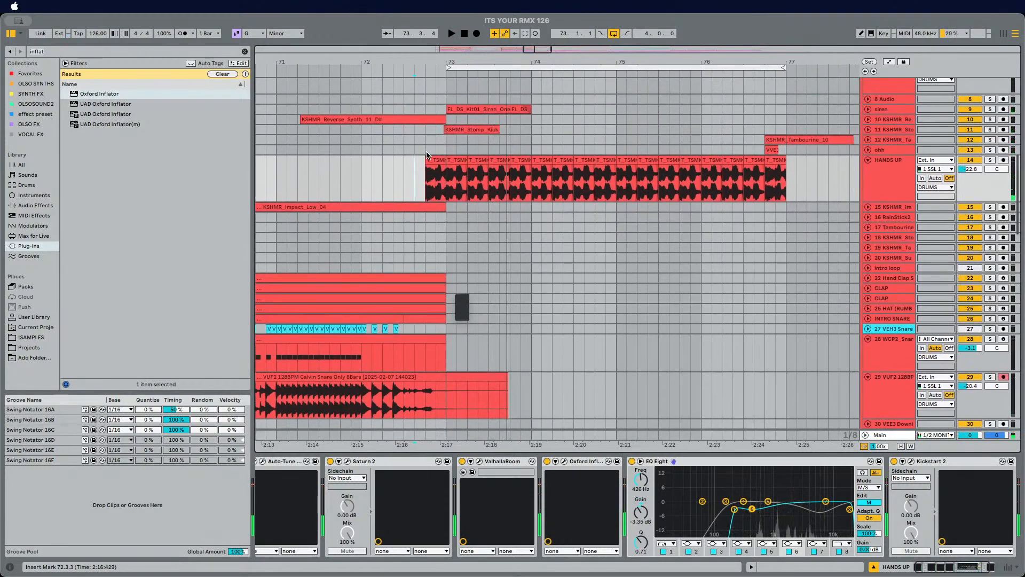
Step: Play back the arrangement around the HANDS UP vocal and reselect the HANDS UP track to listen to the processing
key(space)
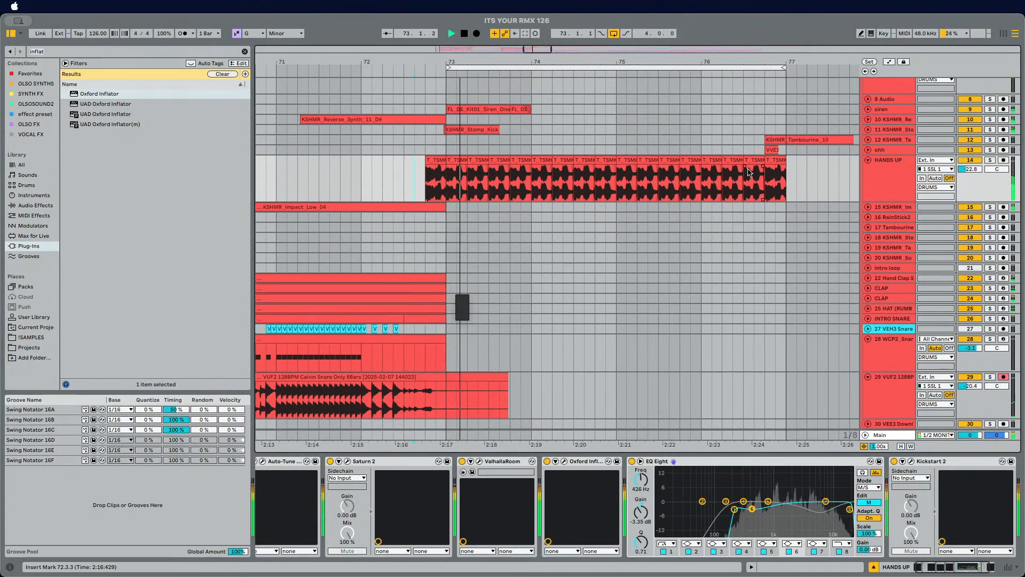
scroll(463, 312, down, 3)
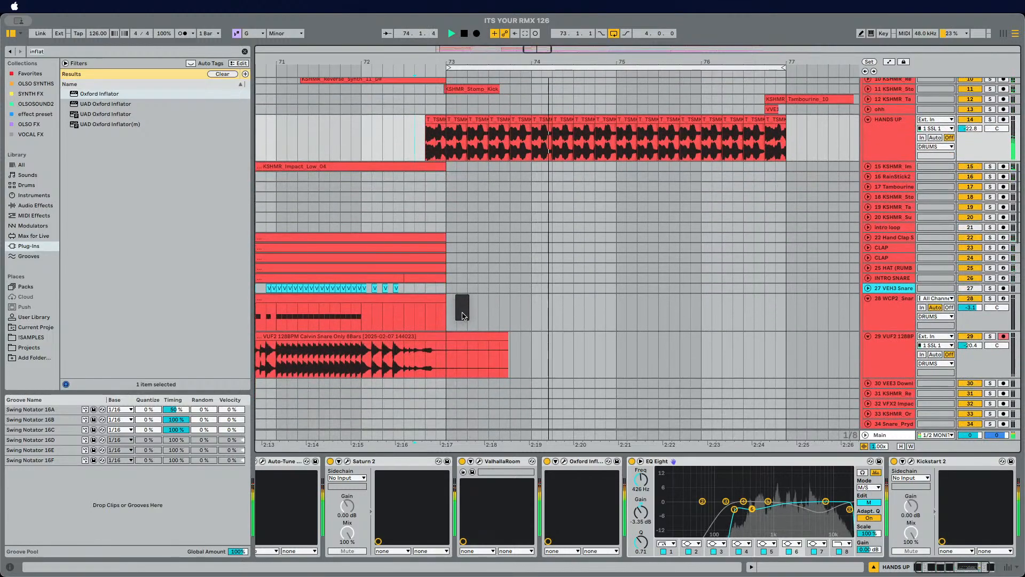
scroll(464, 316, up, 10)
key(space)
scroll(890, 311, down, 3)
click(891, 287)
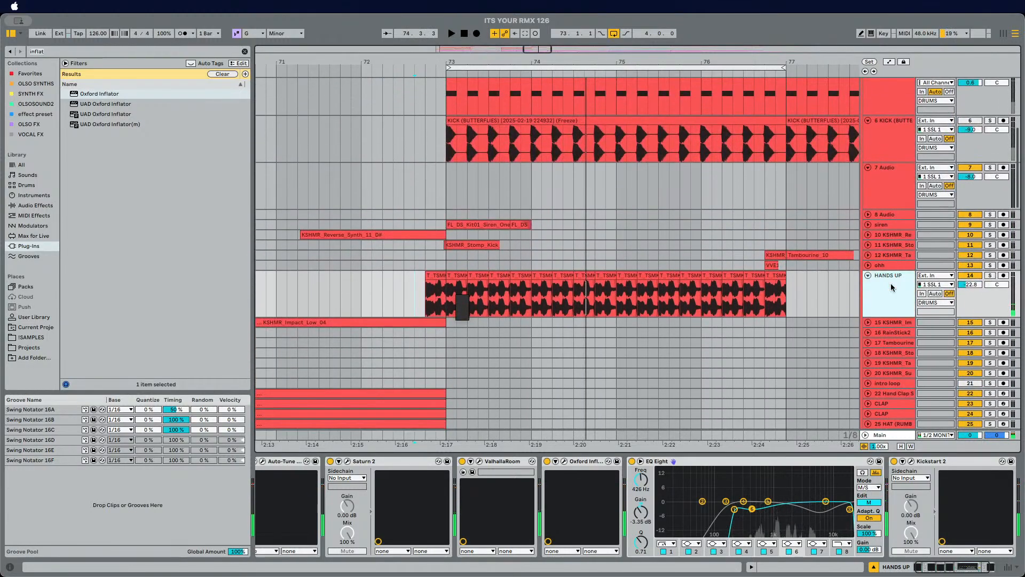
scroll(891, 285, up, 1)
click(891, 279)
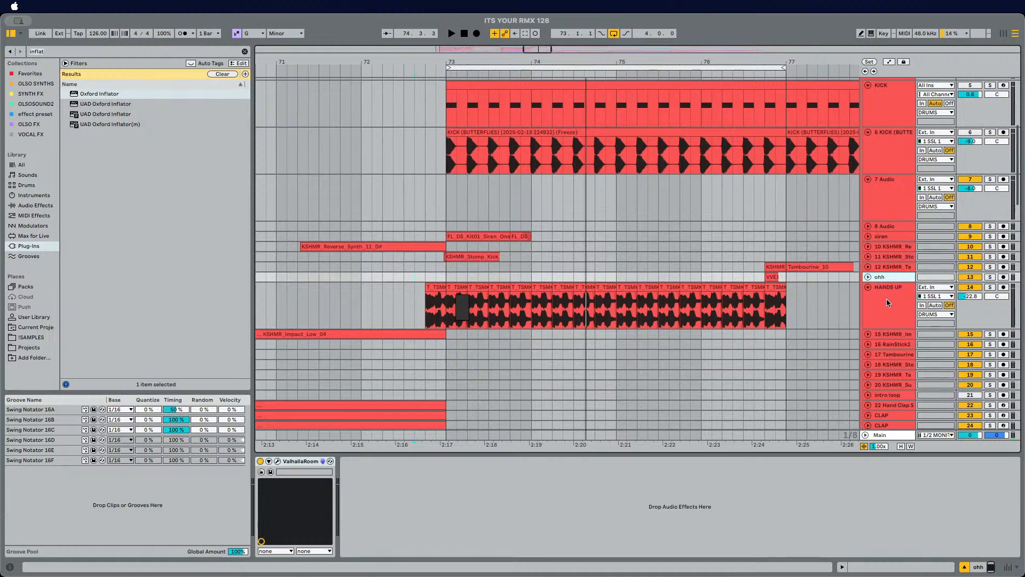
click(888, 302)
scroll(788, 296, down, 6)
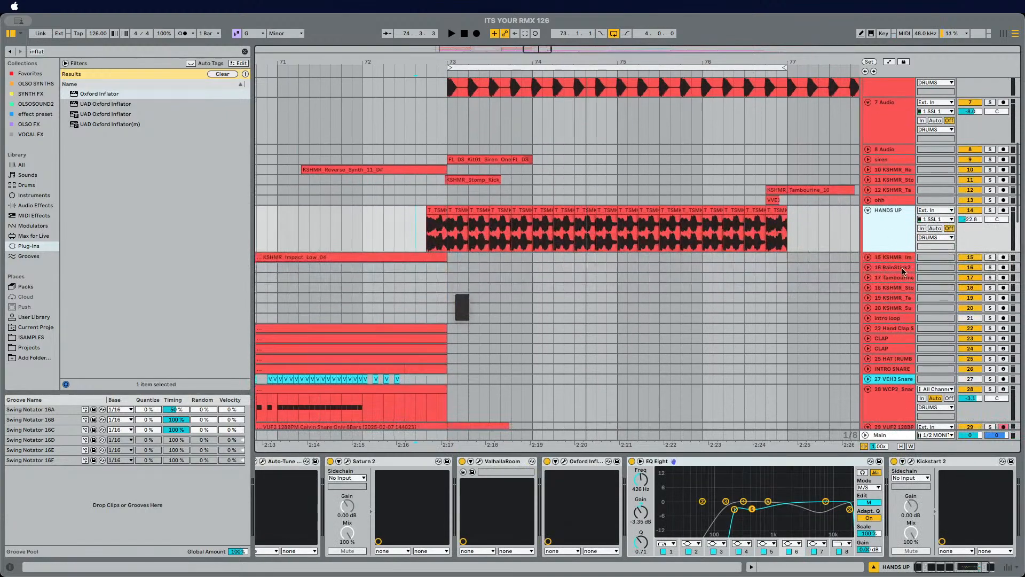
Step: Save the set and collect all used media files into the project folder
key(super+s)
click(418, 223)
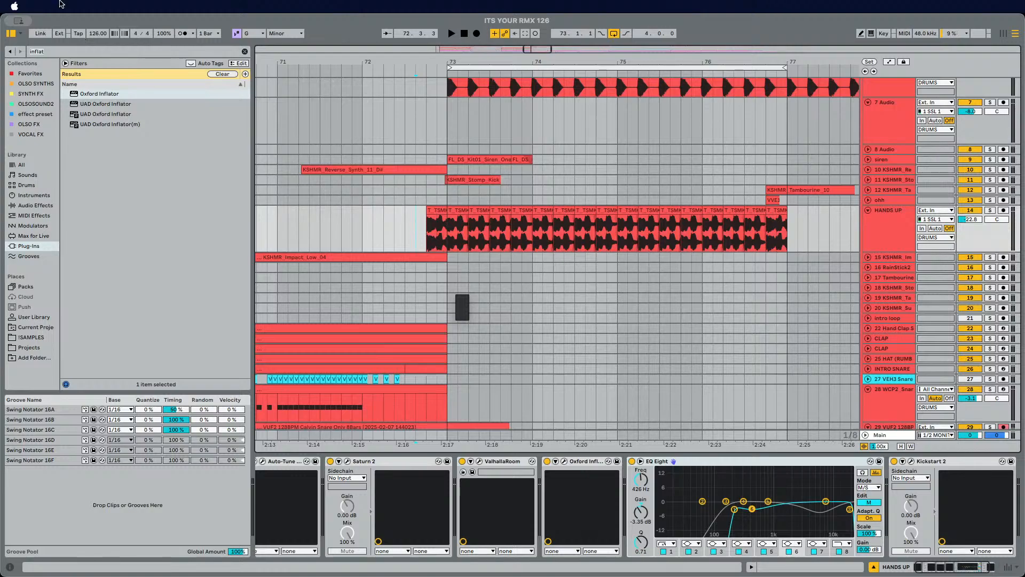
click(60, 2)
click(105, 170)
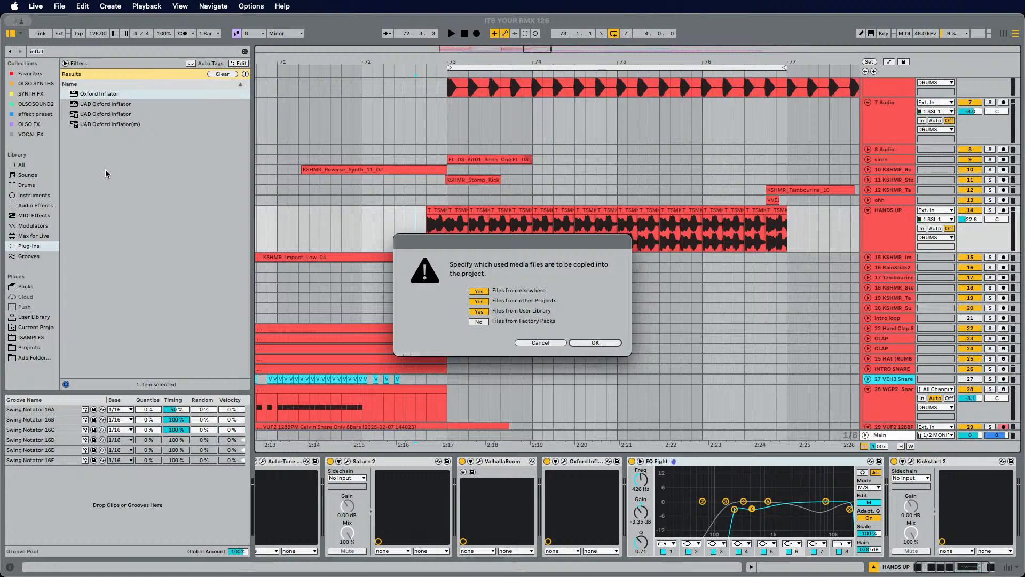
click(600, 344)
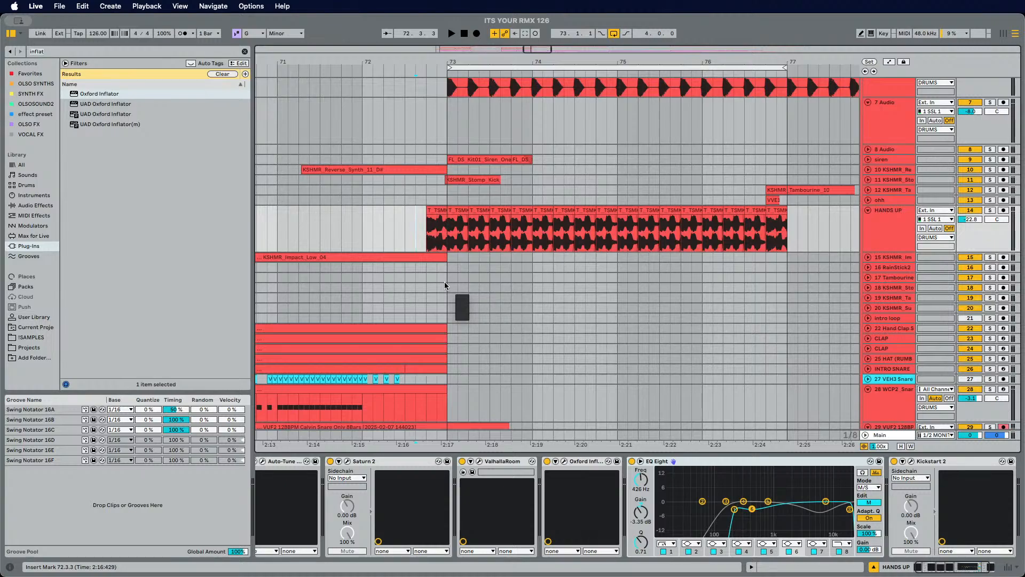
Step: Reopen the ITS YOUR RMX 126 set from the recent sets list
click(59, 6)
mouse_move(73, 45)
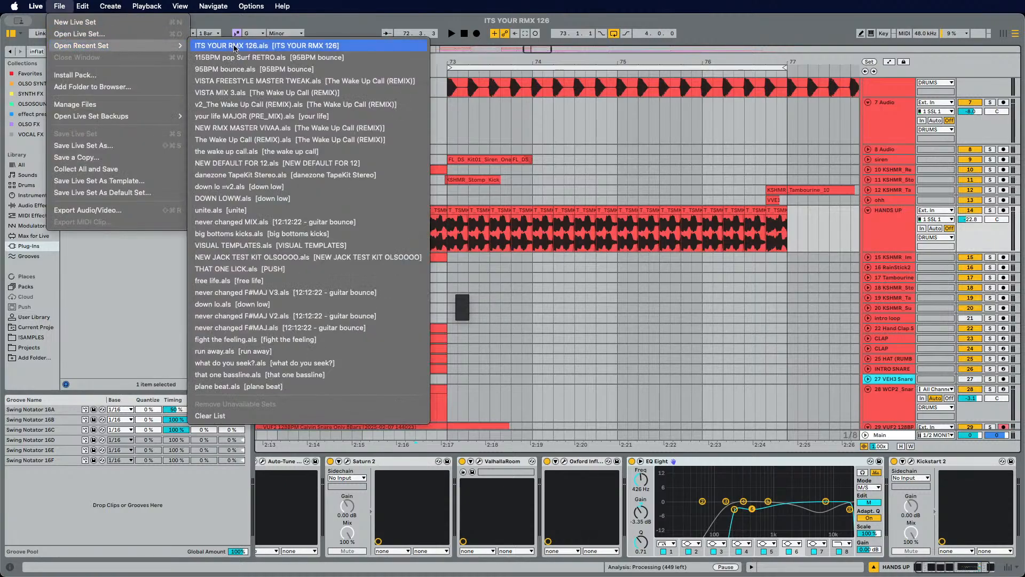
click(224, 40)
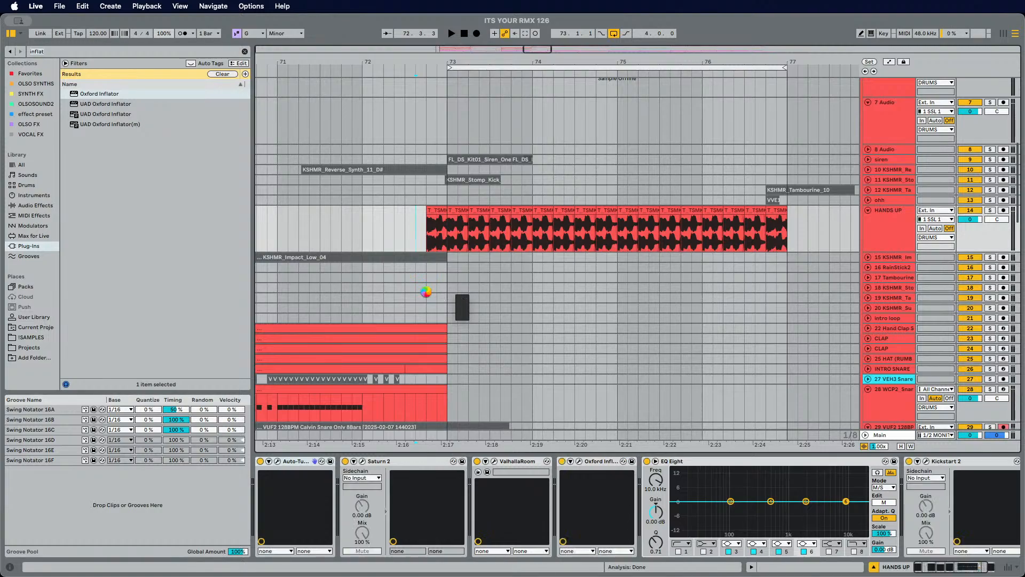
scroll(454, 297, down, 3)
scroll(455, 297, left, 2)
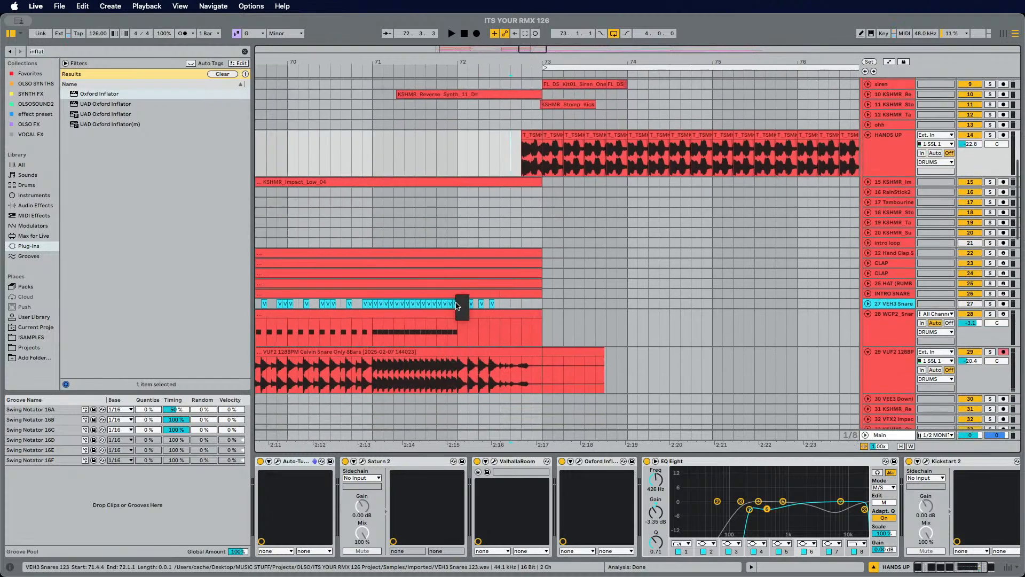
click(478, 212)
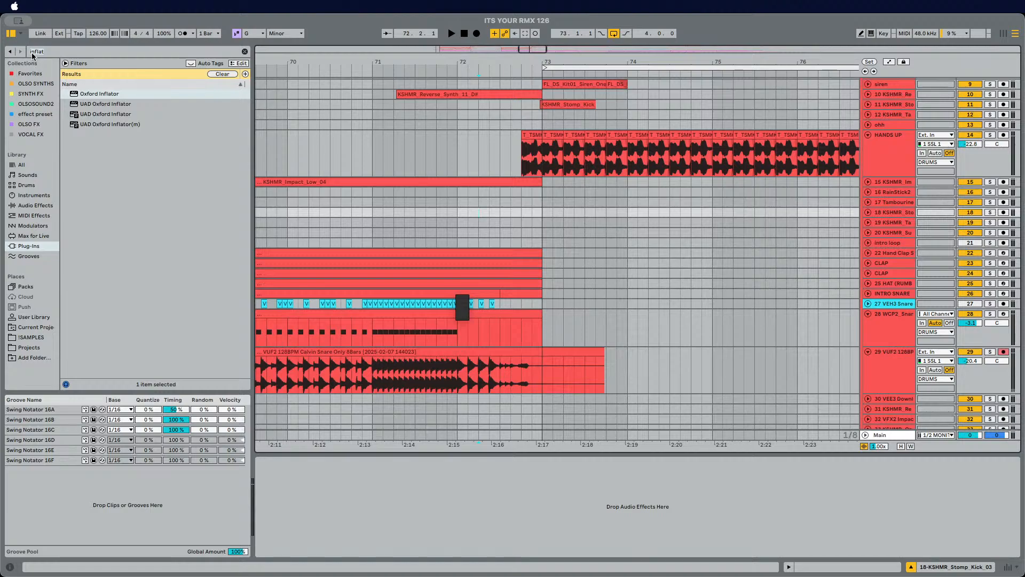
key(super+m)
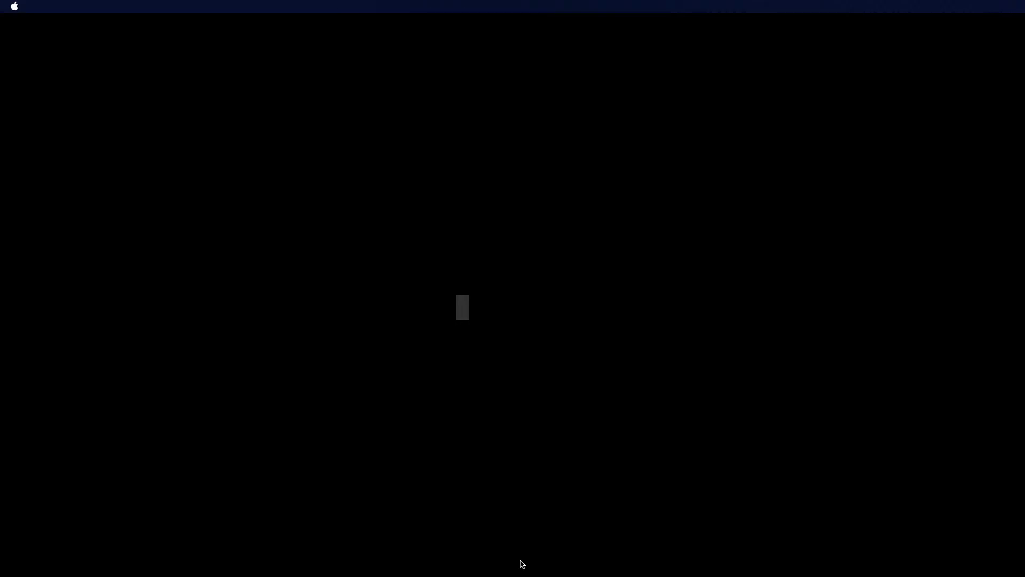
click(847, 554)
scroll(660, 310, right, 4)
scroll(660, 311, up, 1)
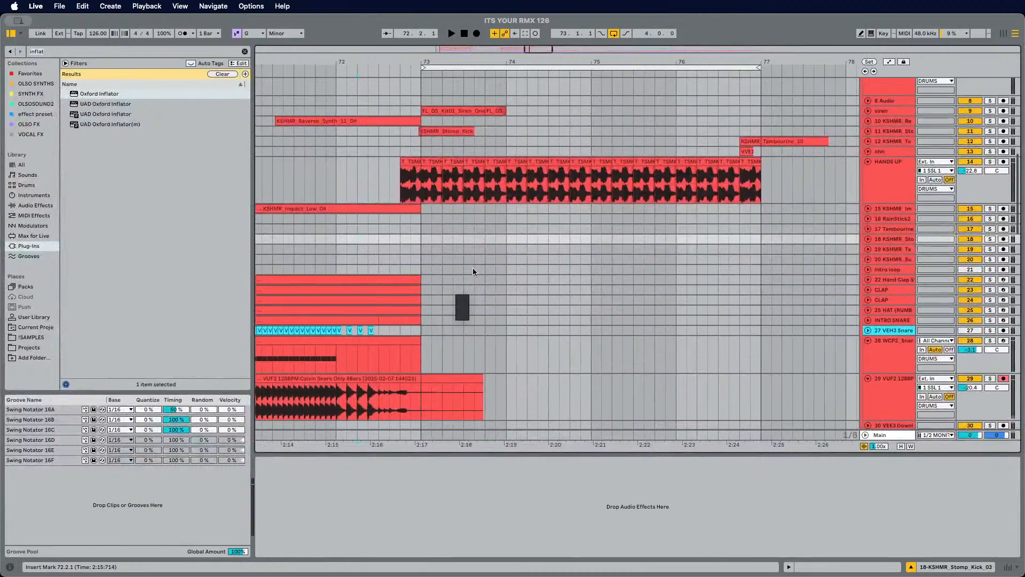
click(420, 232)
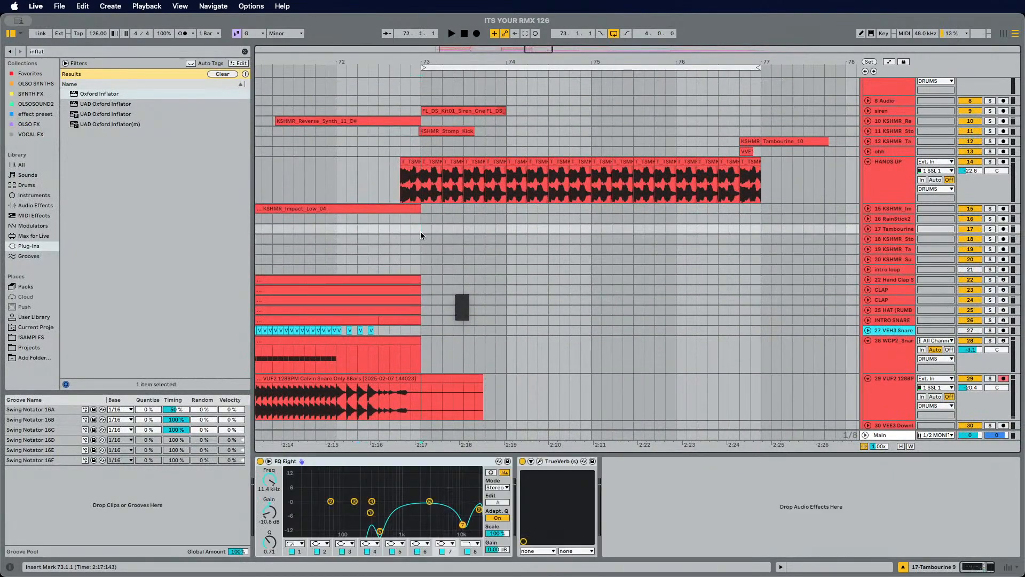
Step: Save the set and quit Live
key(super+s)
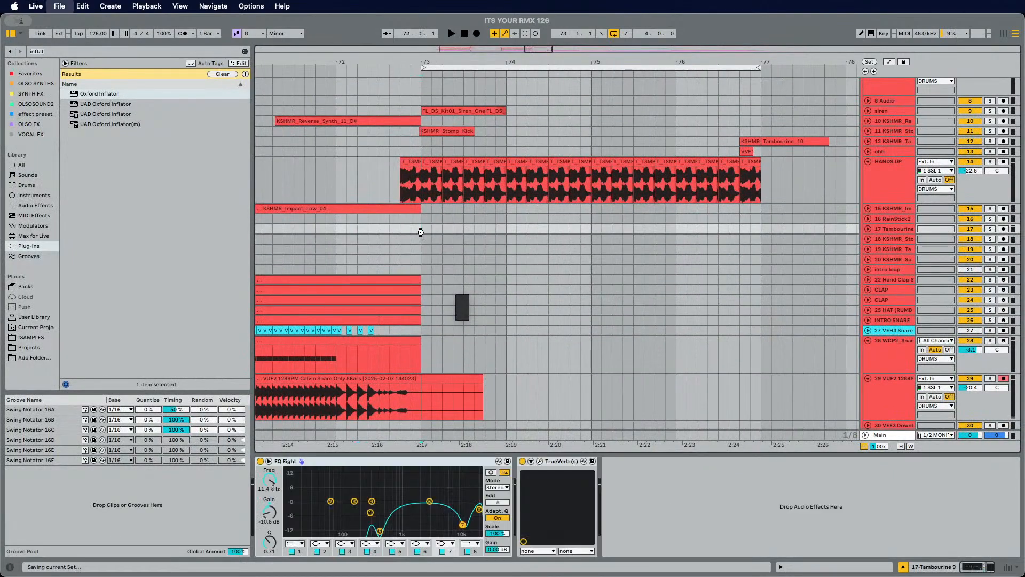
key(super+q)
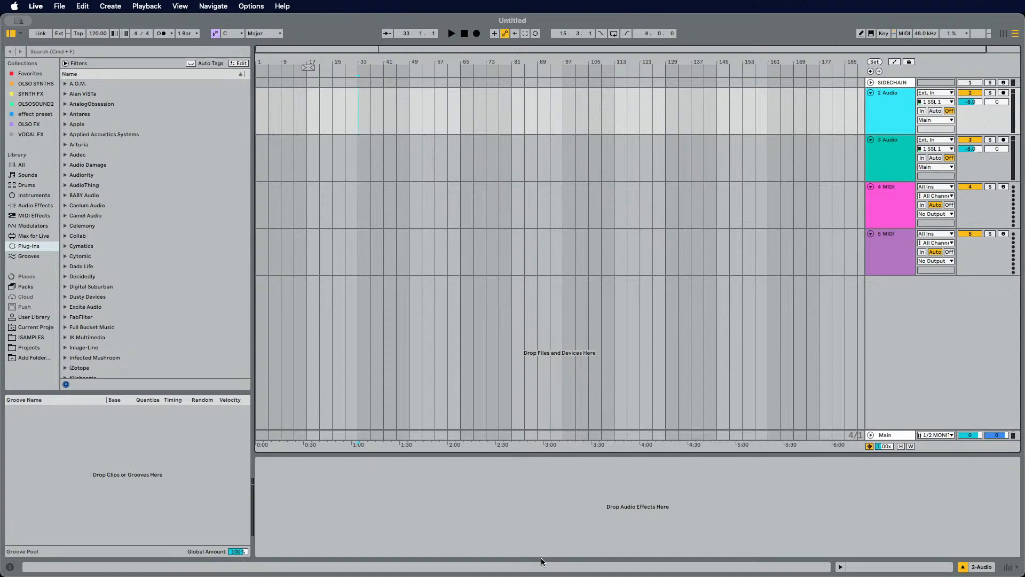
Step: Relaunch and reopen the ITS YOUR RMX 126 set from the recent sets list
click(51, 6)
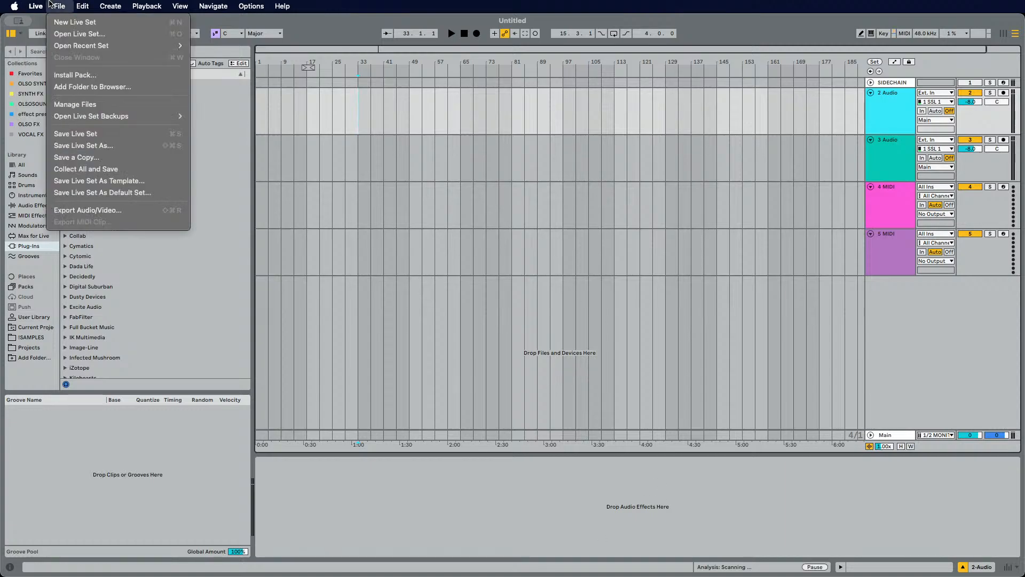
mouse_move(64, 45)
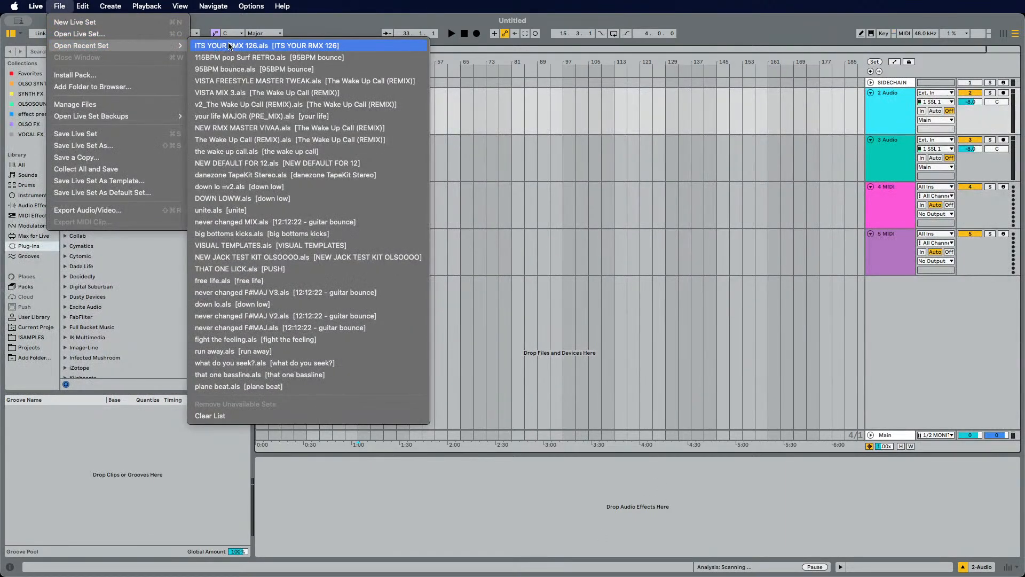
click(230, 46)
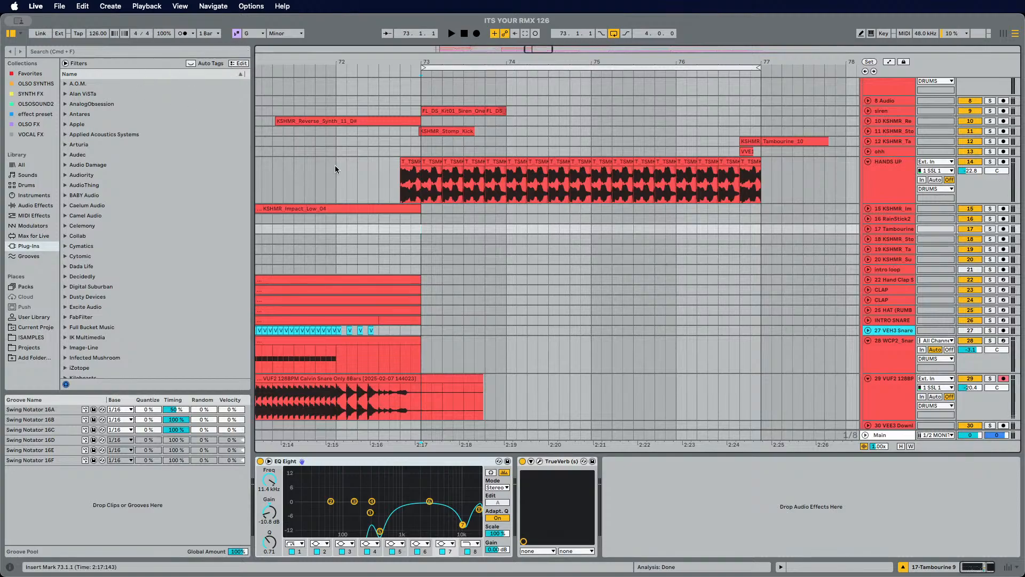
Step: Play back the HANDS UP vocal clip and select the HANDS UP track
click(399, 184)
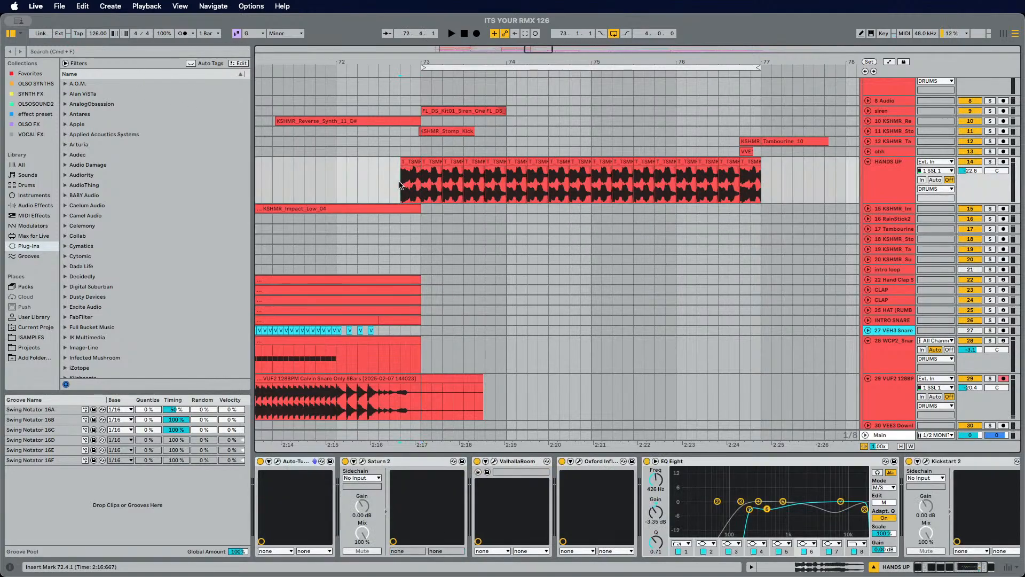
scroll(400, 185, left, 2)
click(399, 185)
key(space)
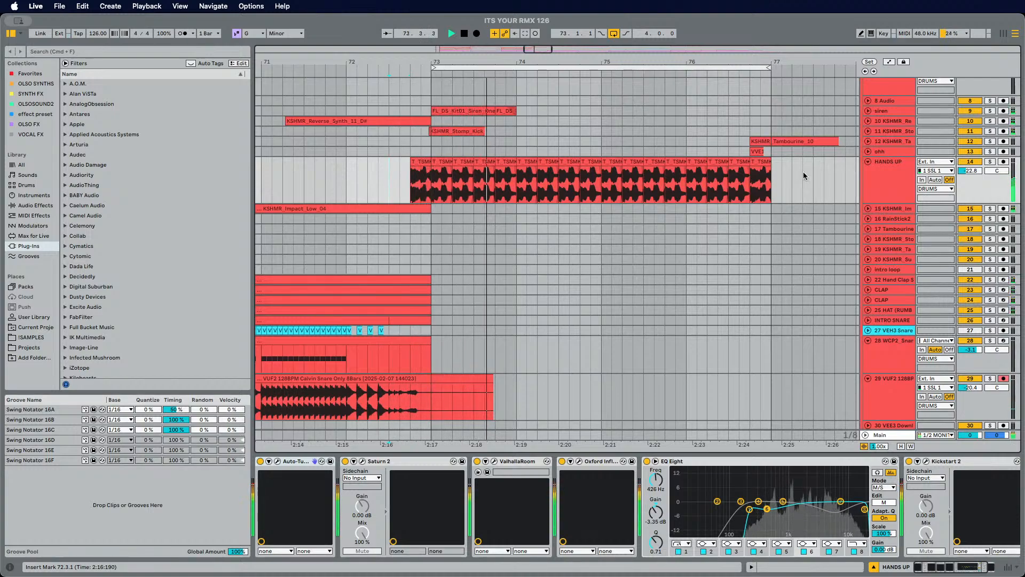
click(900, 182)
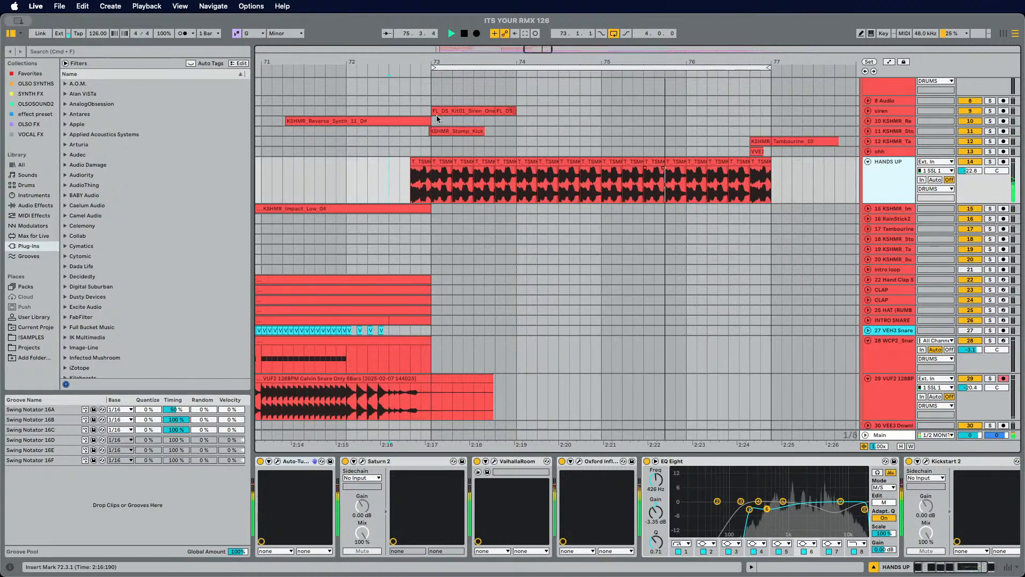
Step: Search the browser for tilt and show the Audio Effects results
click(155, 52)
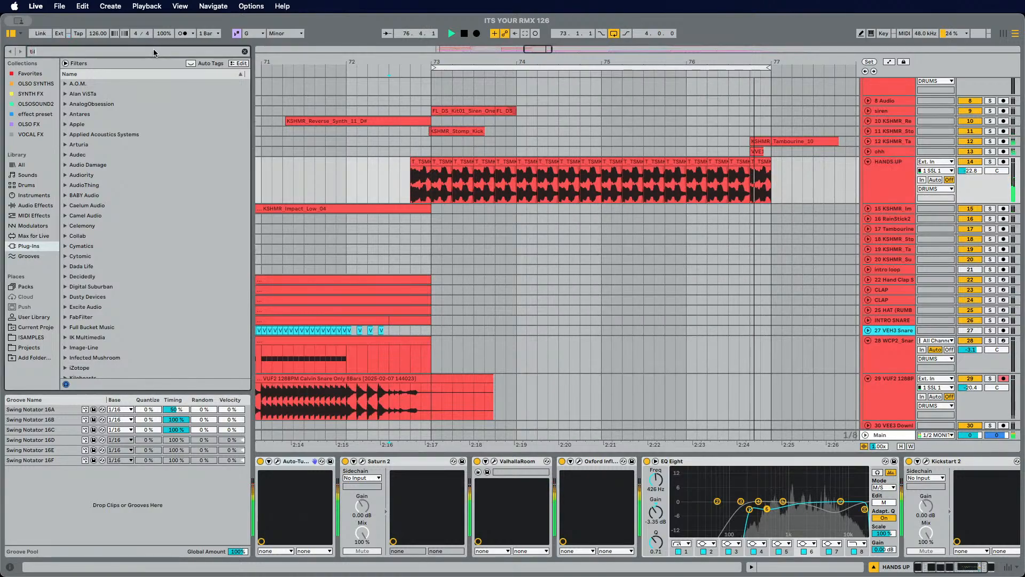
text(tilit)
key(BackSpace)
key(BackSpace)
text(t)
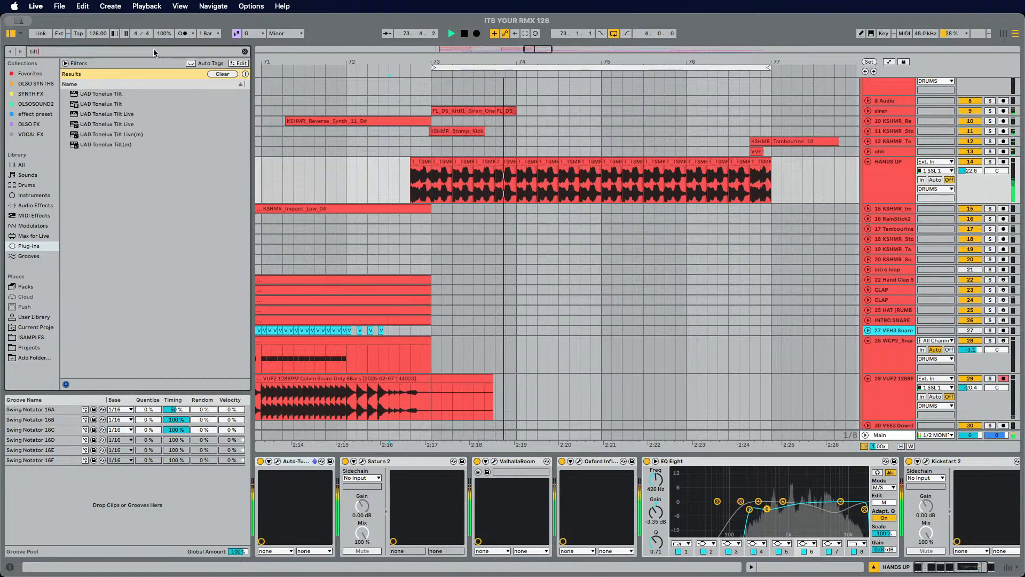
click(35, 206)
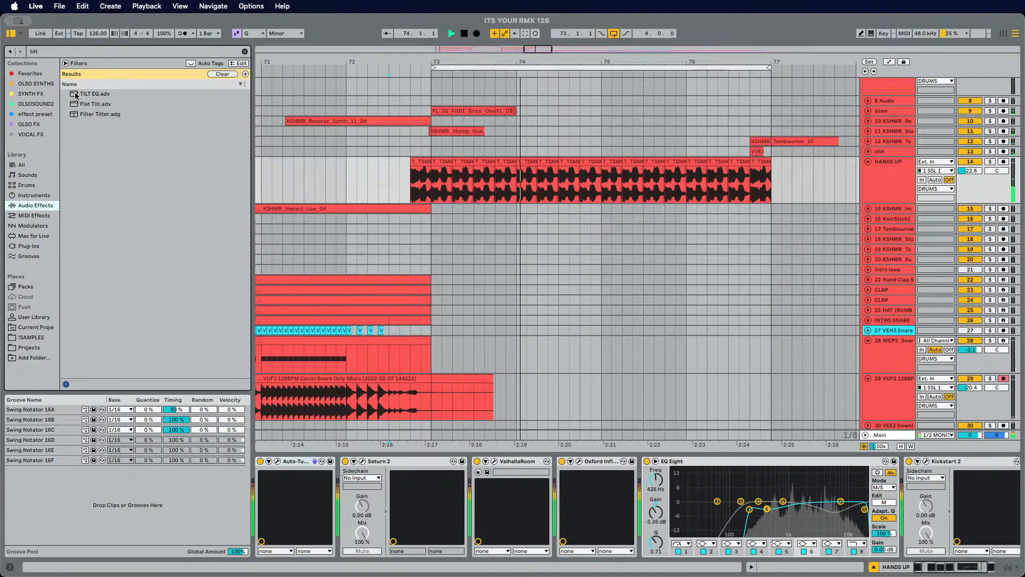
Step: Insert the TILT EQ preset before EQ Eight on the HANDS UP chain and adjust its scale
mouse_move(76, 94)
mouse_down()
mouse_move(632, 155)
mouse_move(843, 229)
mouse_move(883, 543)
mouse_move(712, 531)
mouse_move(643, 497)
mouse_up()
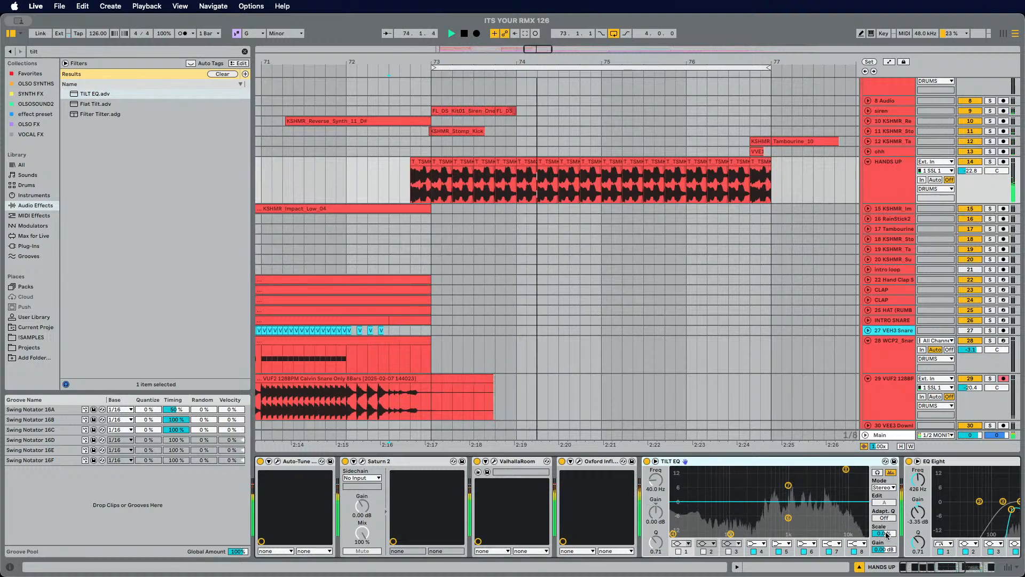
drag(884, 534, 884, 536)
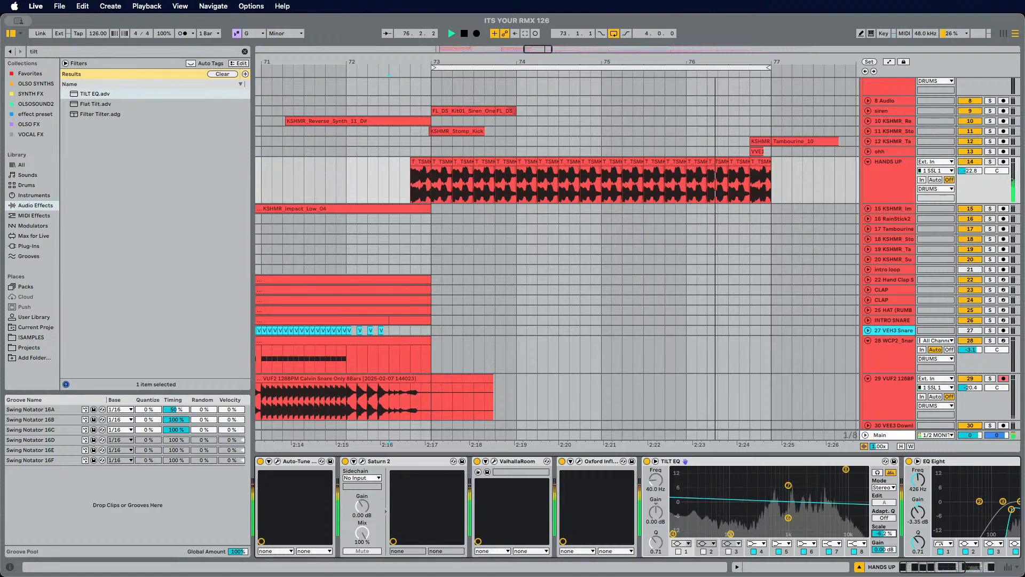
scroll(617, 300, right, 2)
scroll(616, 301, right, 1)
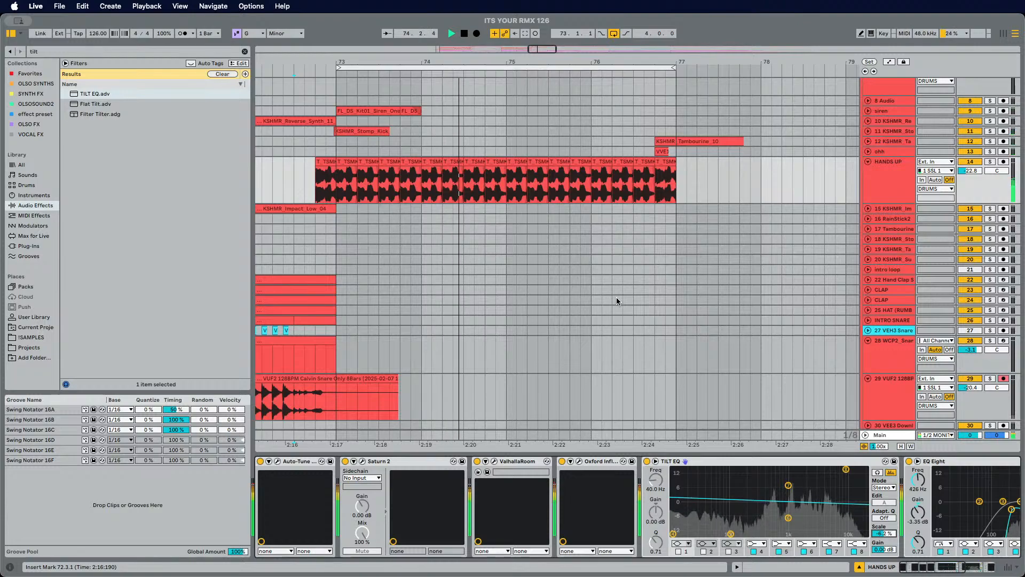
scroll(858, 463, right, 5)
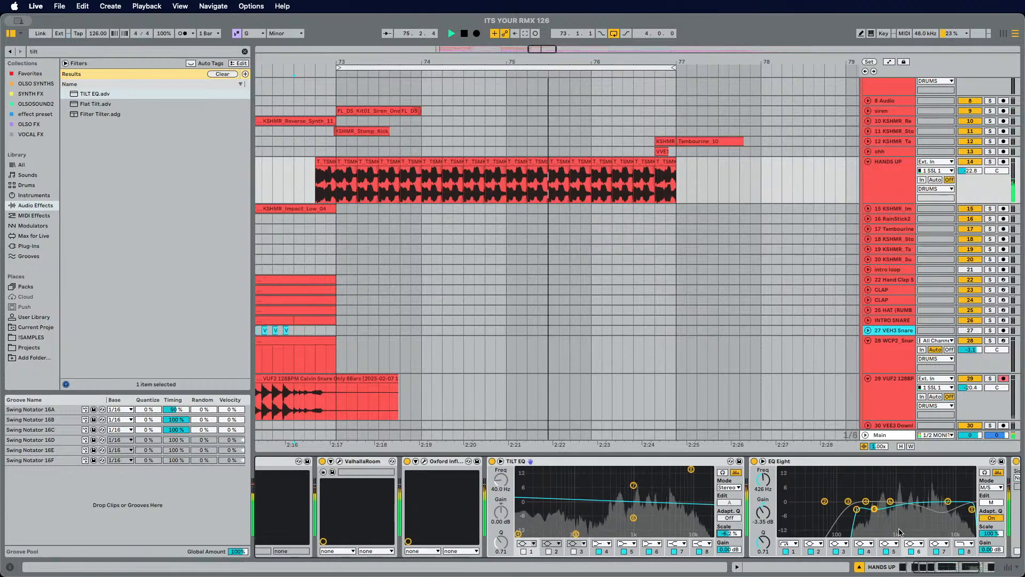
Step: Open Kickstart 2, try its curve shapes, settle on the Nice & Tight curve, and close the window
click(858, 462)
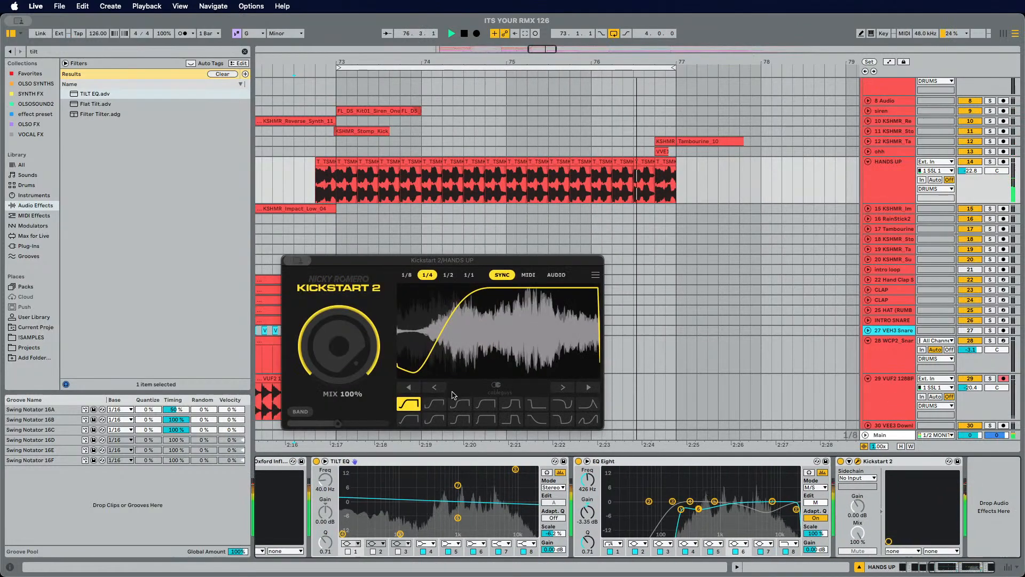
click(440, 404)
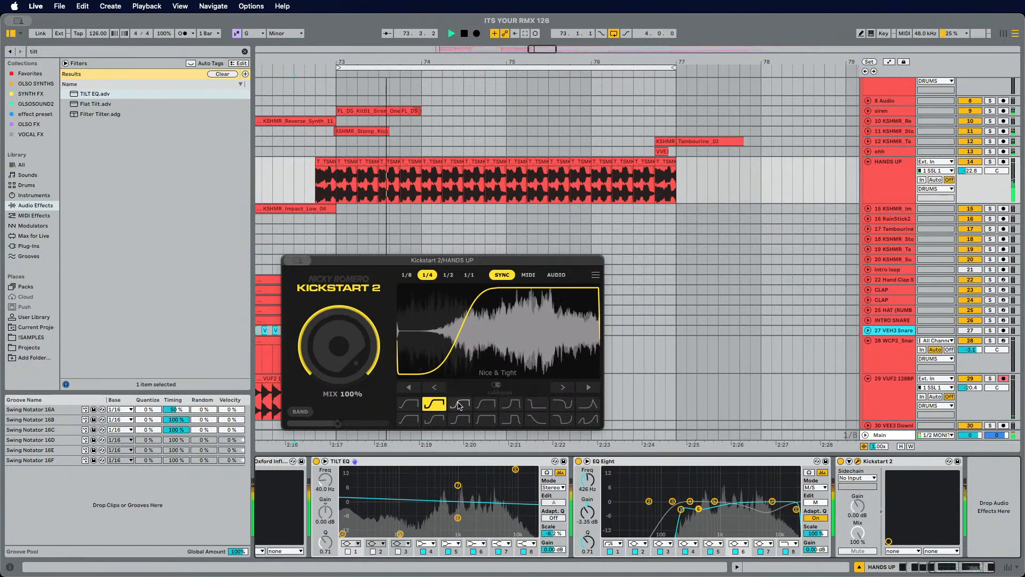
click(460, 404)
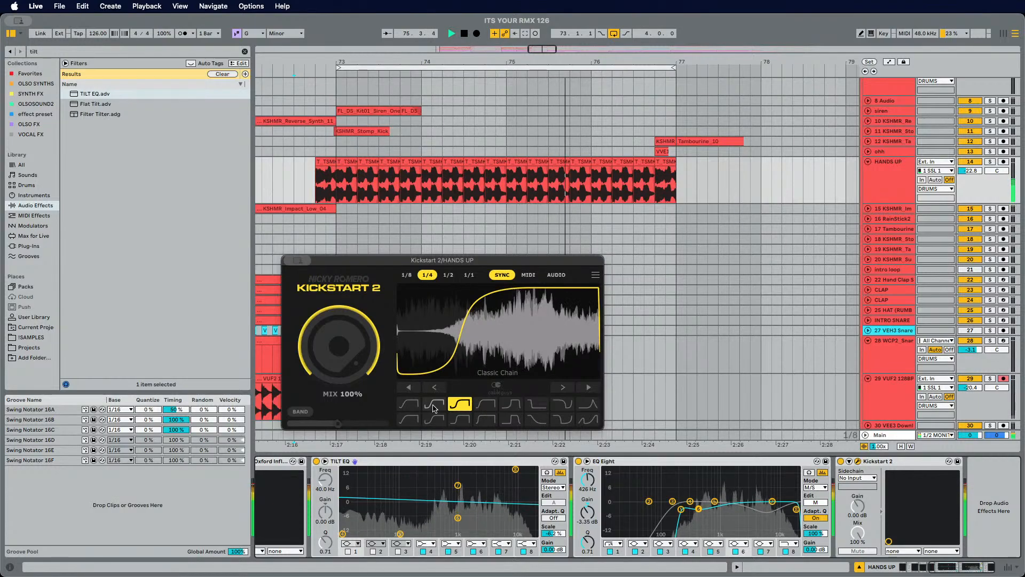
click(434, 405)
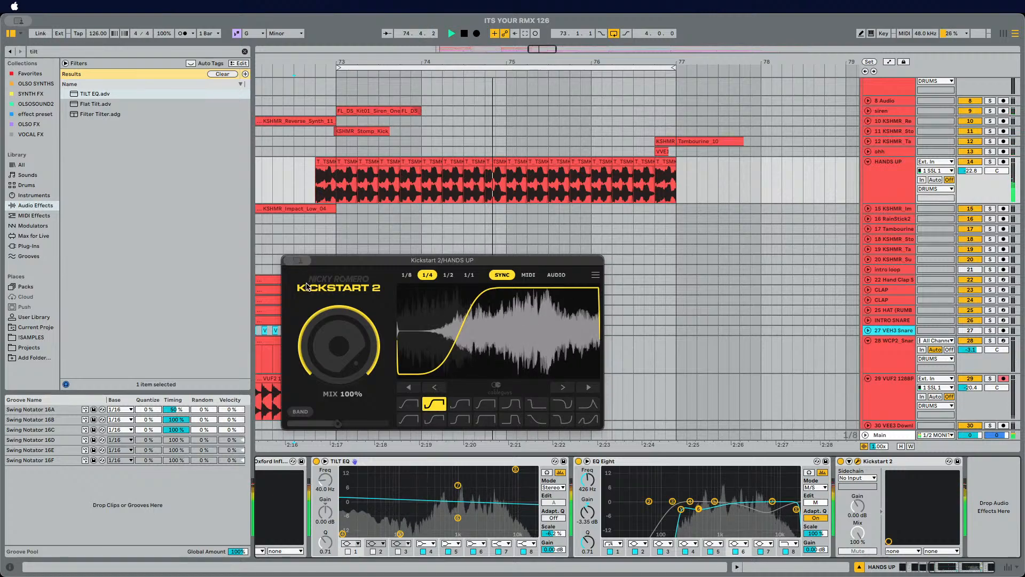
click(290, 261)
scroll(373, 224, left, 3)
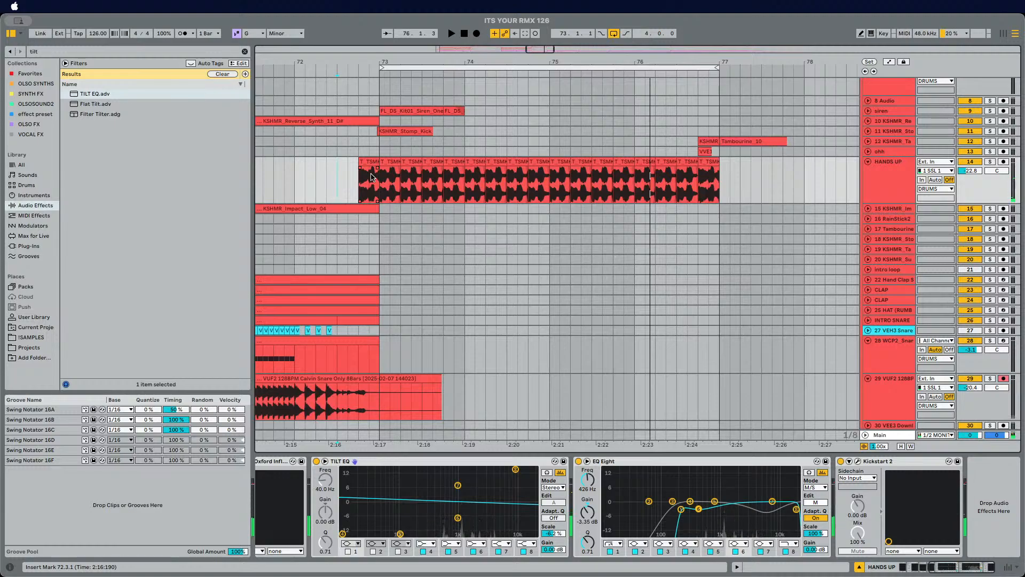
Step: Set the ValhallaRoom decay on the HANDS UP track to 1.59 s and close the plug-in window
click(871, 188)
scroll(417, 464, left, 5)
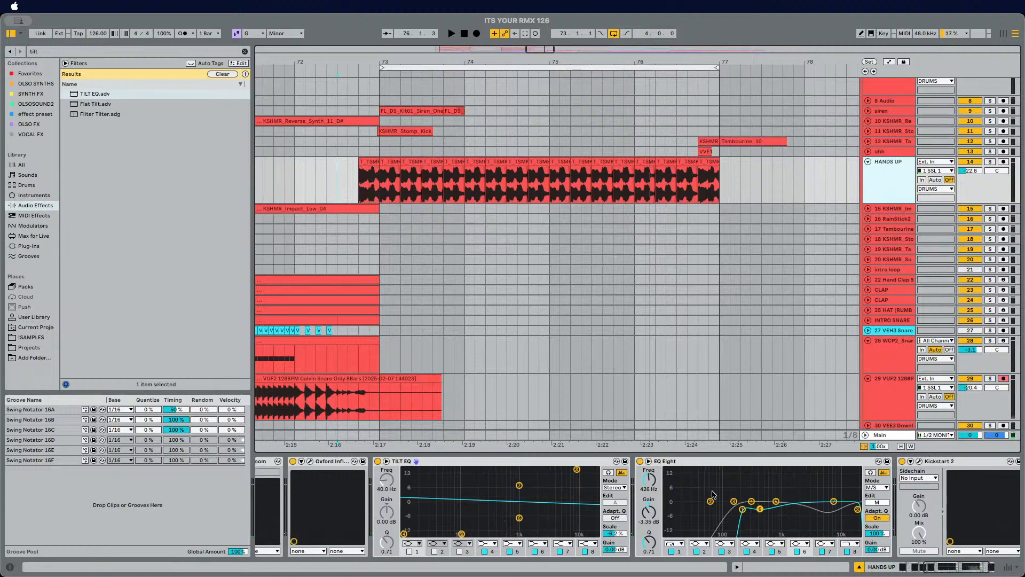
click(406, 463)
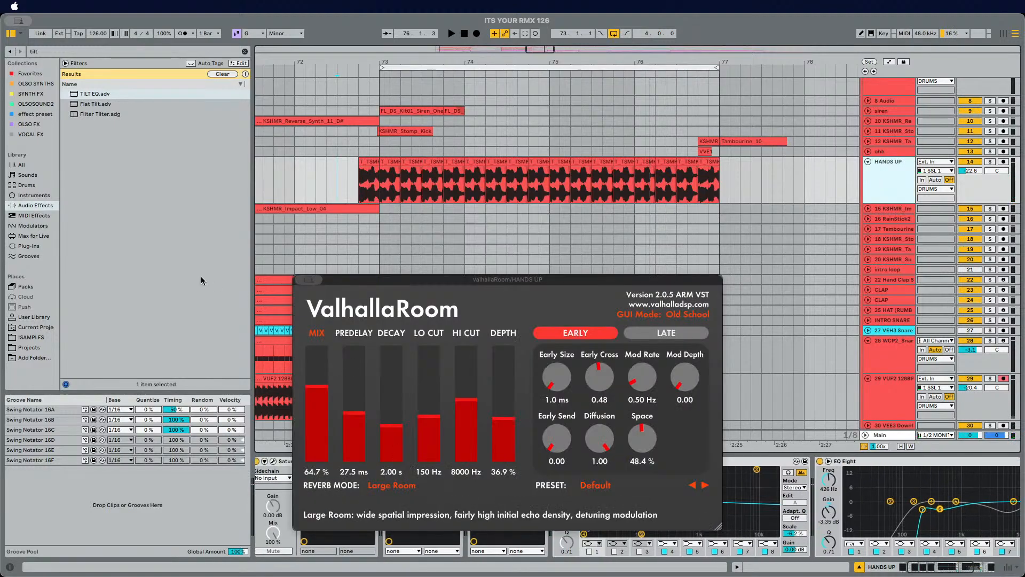
drag(392, 436, 395, 431)
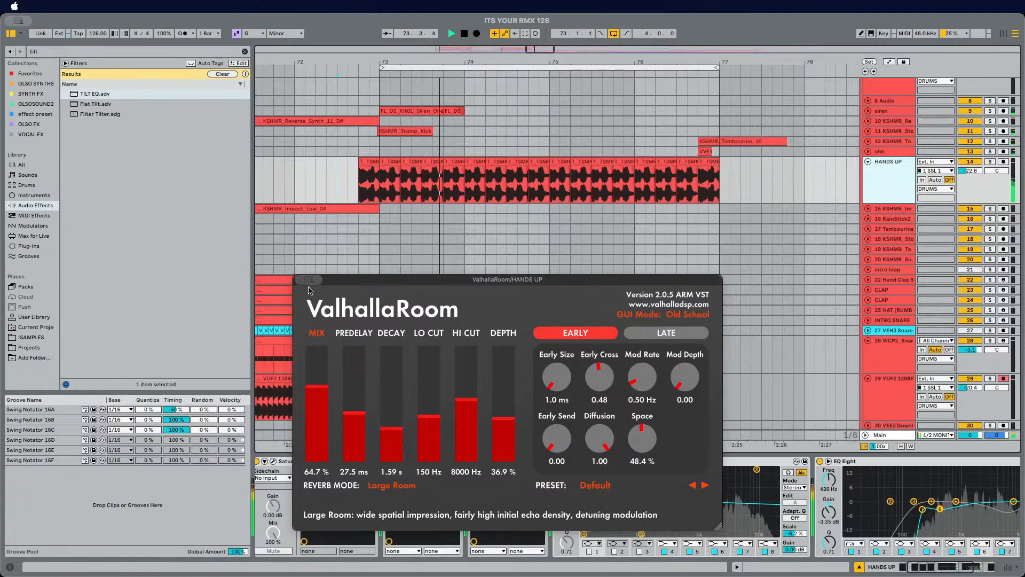
click(295, 280)
Step: Open the KSHMR_Reverse_Synth_11_D# clip and transpose it to -1 semitone
scroll(355, 229, left, 3)
scroll(380, 225, left, 2)
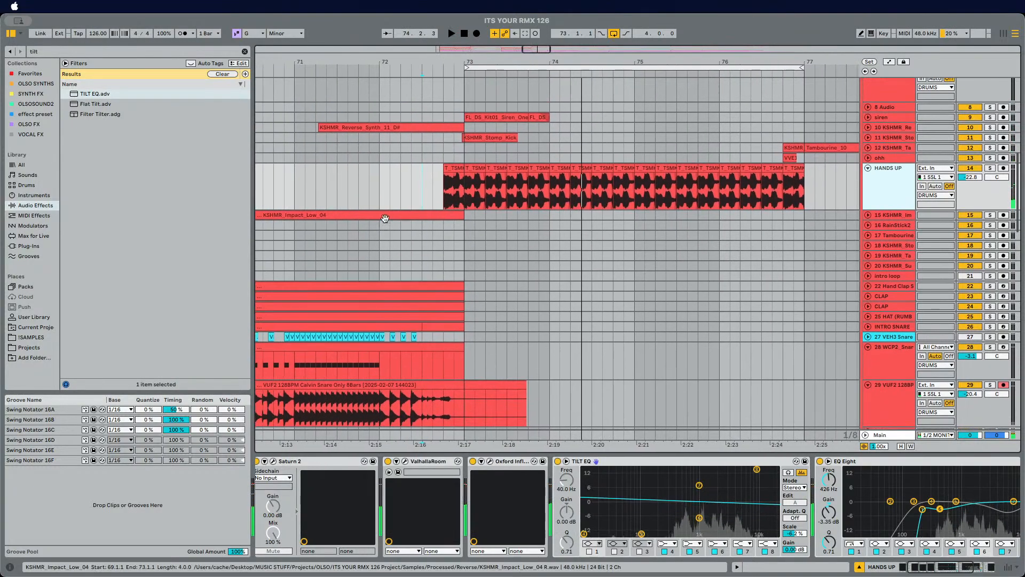
scroll(382, 222, up, 3)
double_click(404, 162)
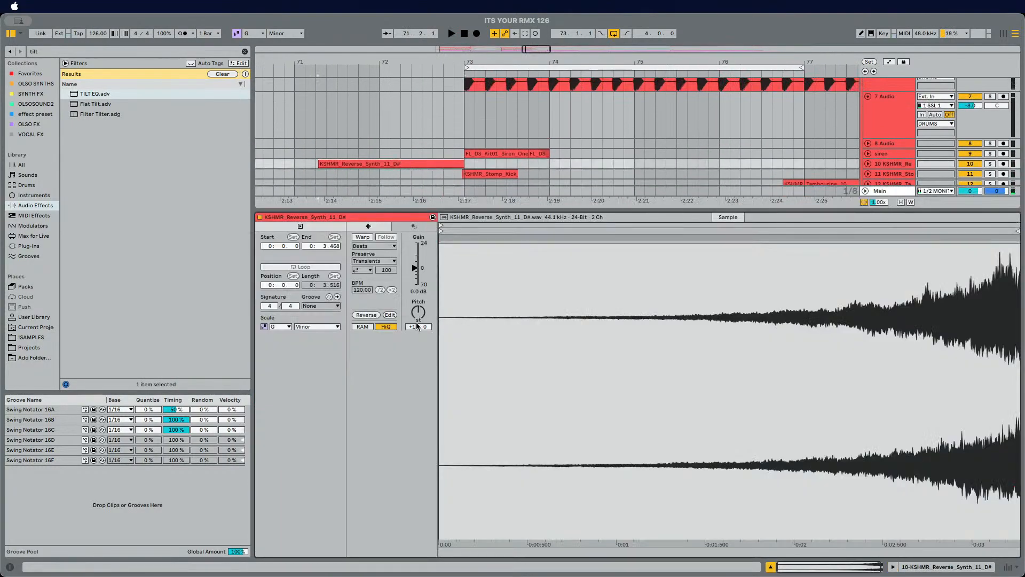
key(space)
key(Down)
key(Down)
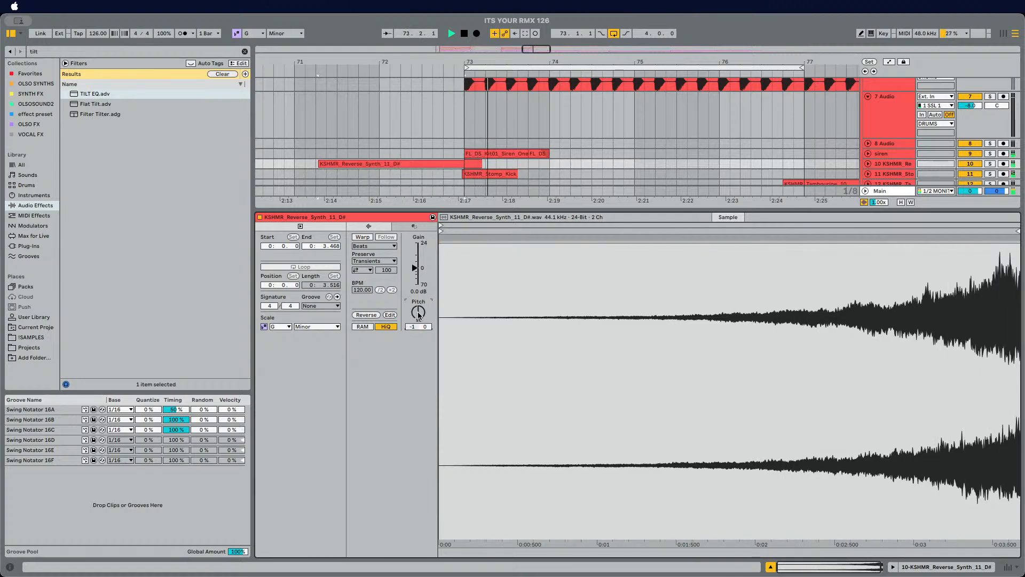
Step: Trim the reverse synth clip at bar 73 by splitting it and deleting the part that runs past
click(868, 164)
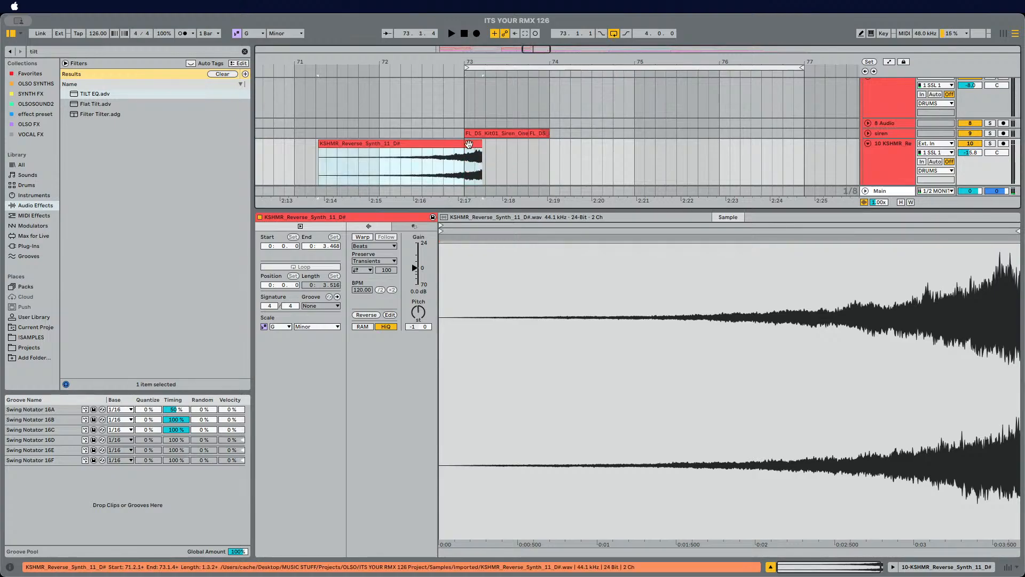
drag(469, 144, 449, 151)
click(473, 149)
drag(462, 65, 473, 151)
key(super+e)
key(Delete)
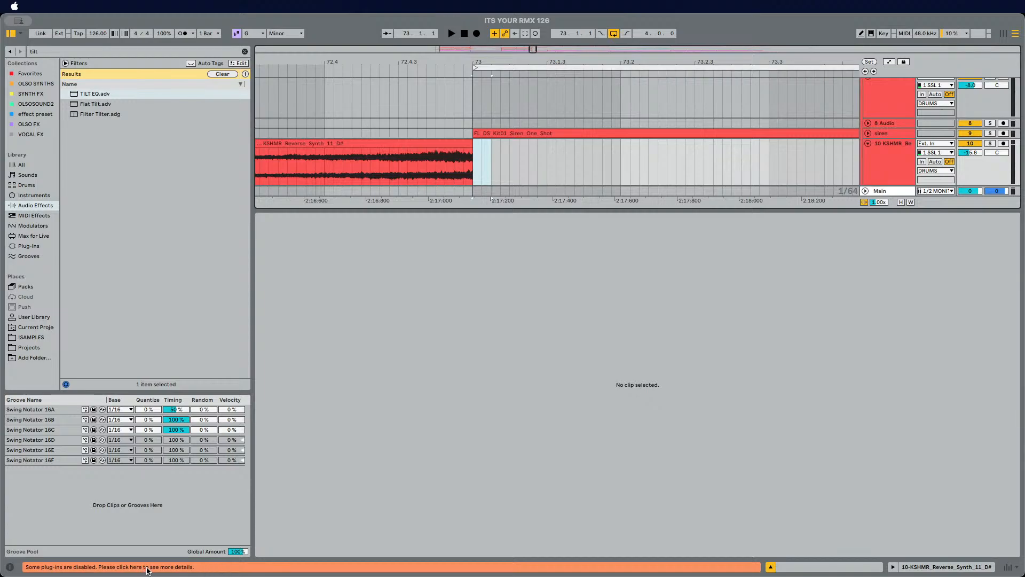
Step: Open the disabled plug-ins details and dismiss them
click(148, 569)
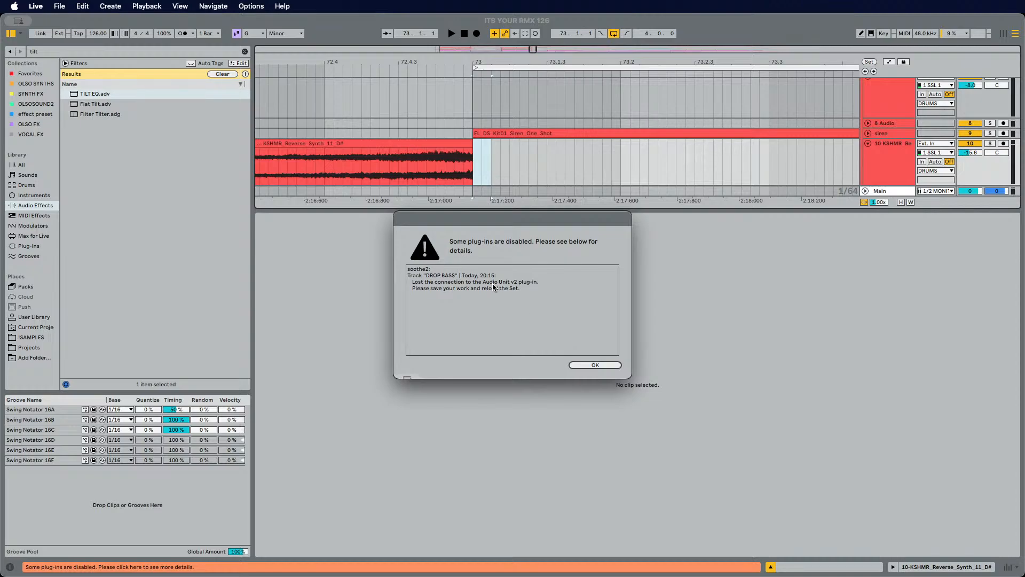
click(595, 366)
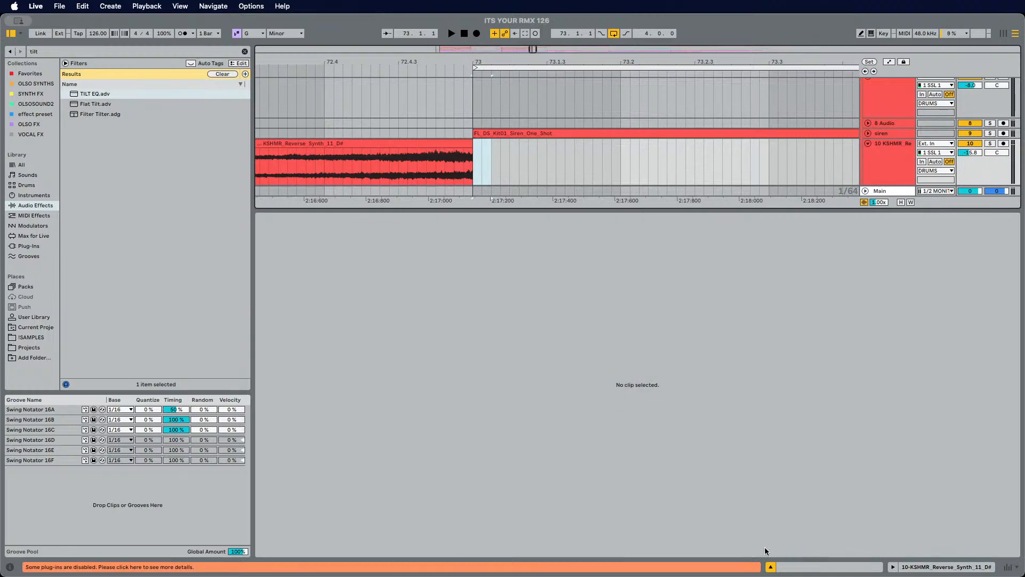
Step: Save the Live Set
click(771, 566)
scroll(605, 307, down, 5)
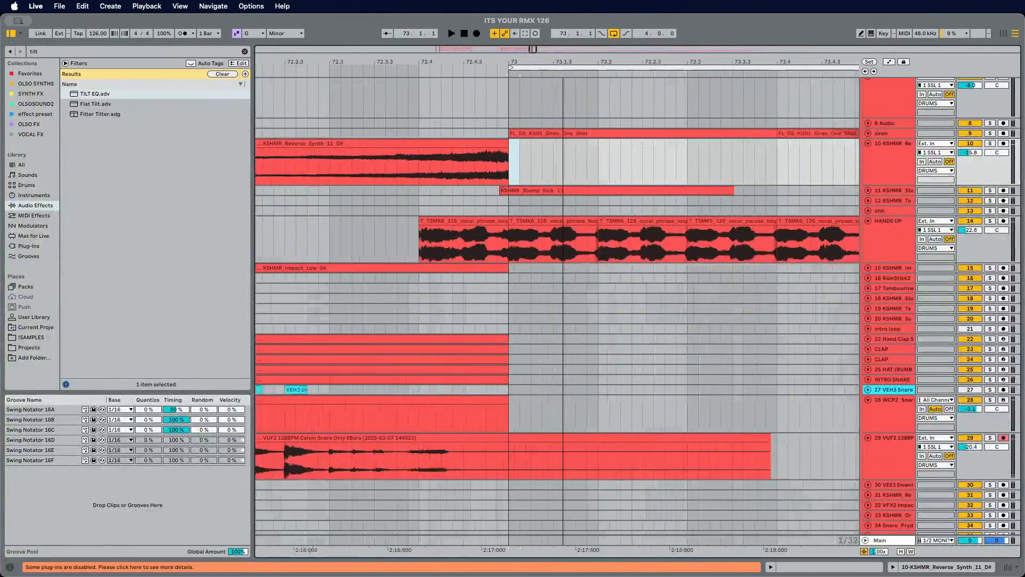
scroll(605, 307, down, 10)
key(super+s)
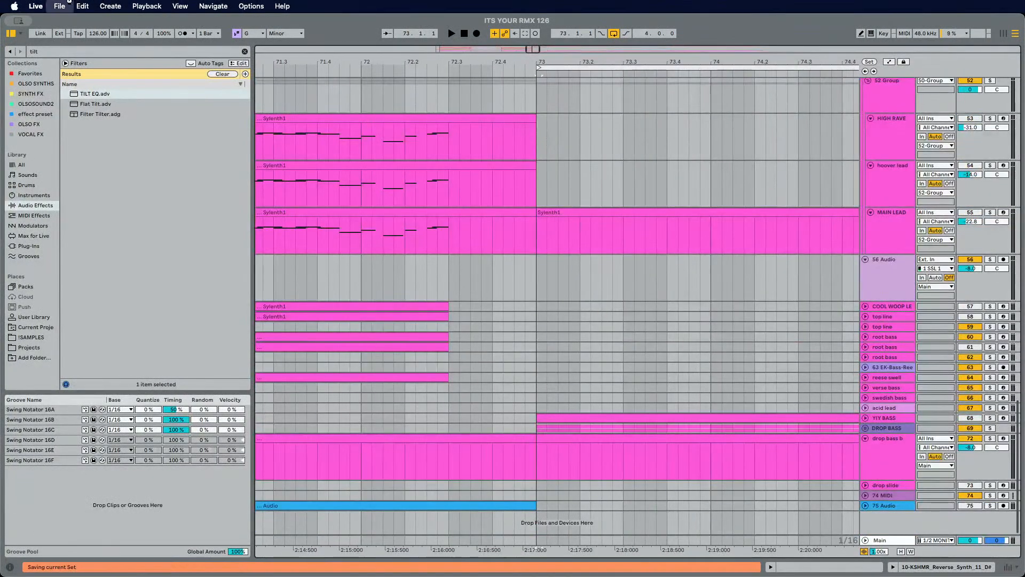
click(59, 5)
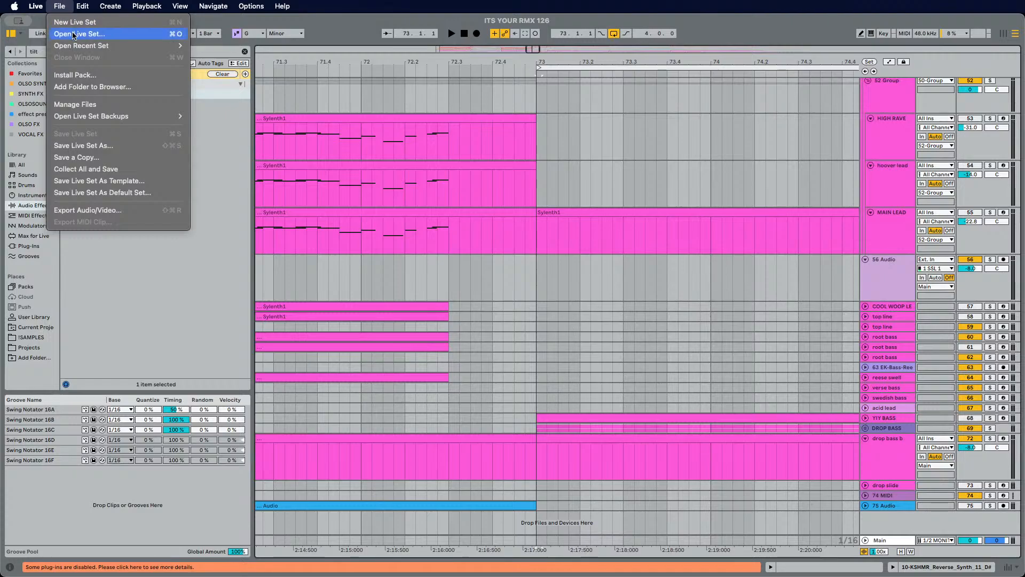
mouse_move(117, 45)
click(218, 46)
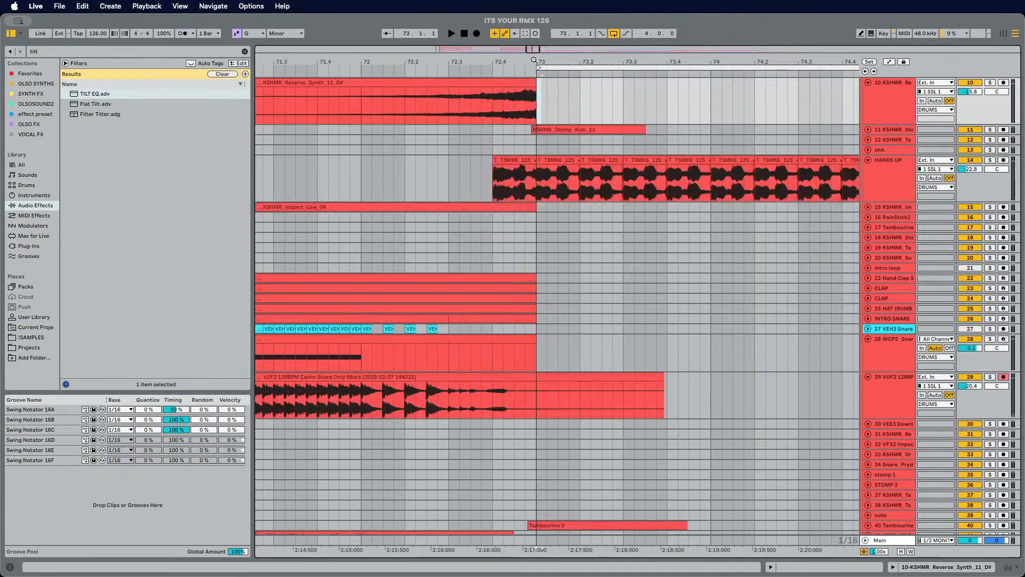
Step: Select the DROP BASS track and view its device chain
click(495, 158)
scroll(624, 439, down, 15)
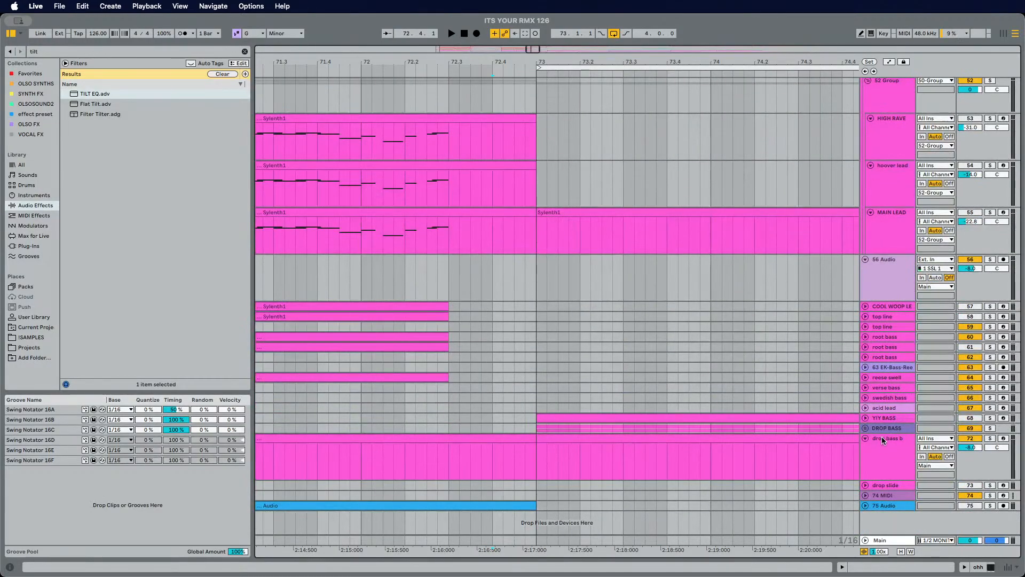
click(882, 431)
click(925, 568)
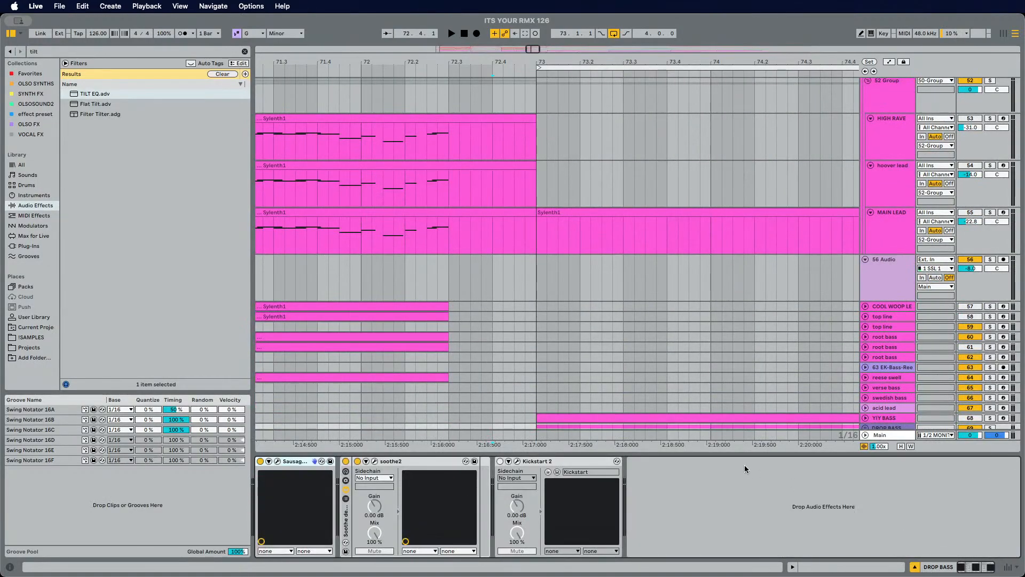
scroll(538, 268, down, 4)
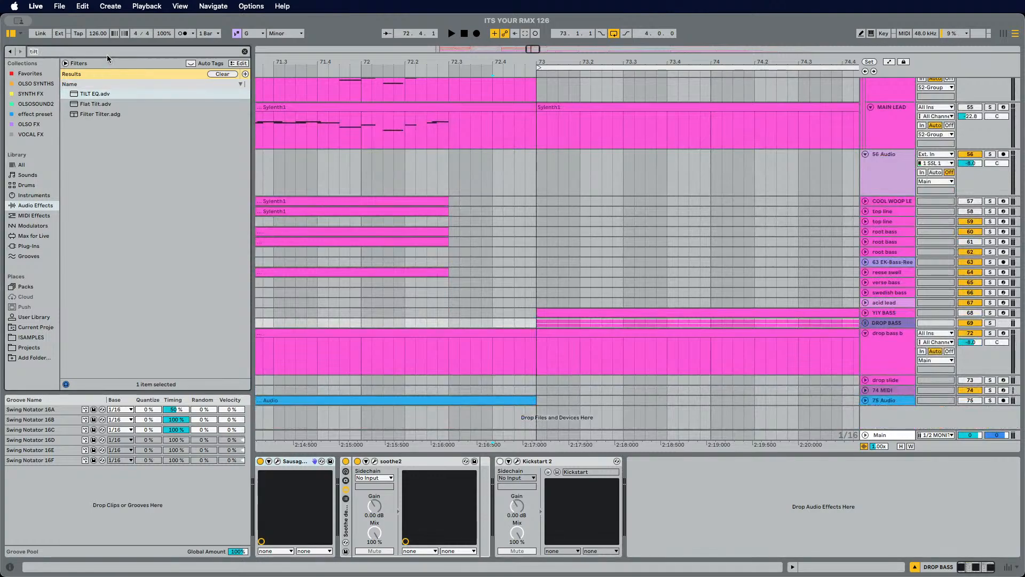
Step: Search the plug-ins browser for soothe and clear the search
key(super+f)
text(soothe)
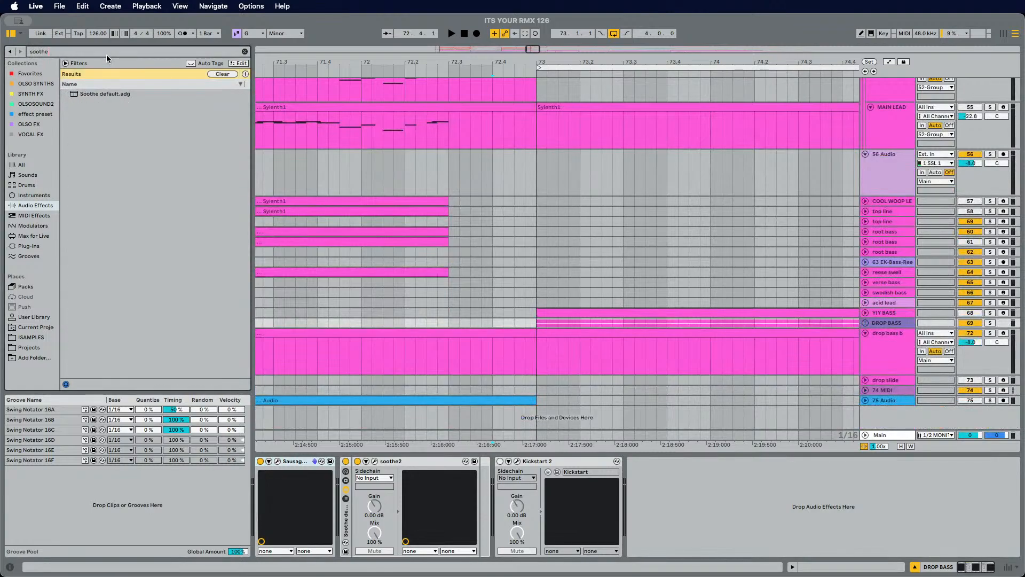
click(28, 246)
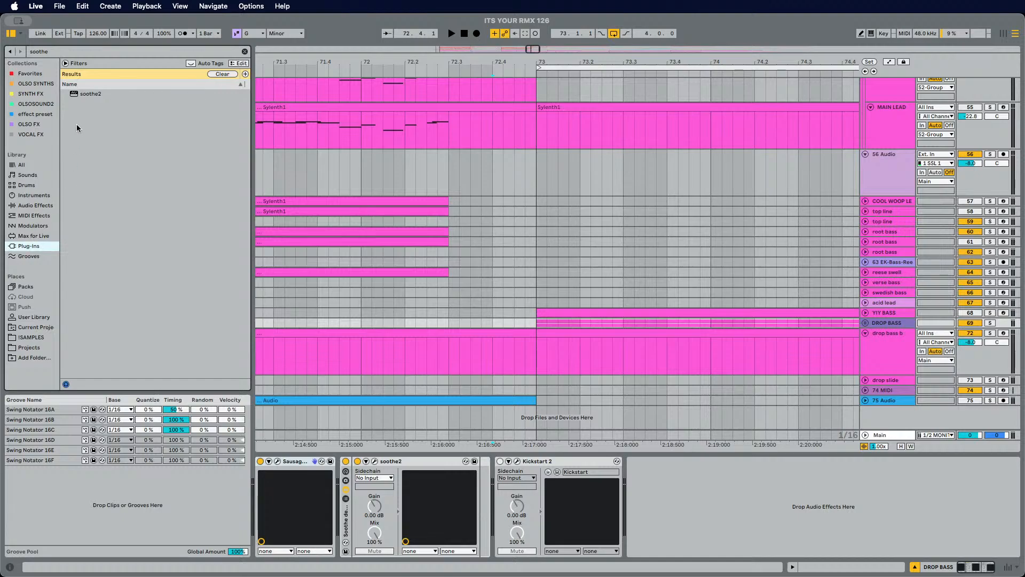
click(243, 51)
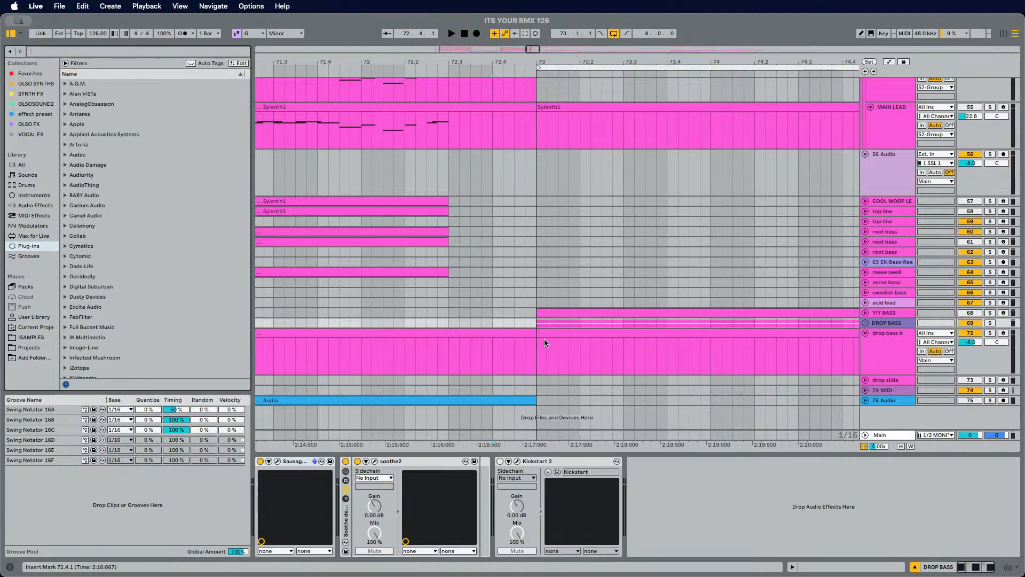
Step: Play back the arrangement around the HANDS UP vocal section
scroll(544, 342, up, 8)
scroll(567, 369, up, 15)
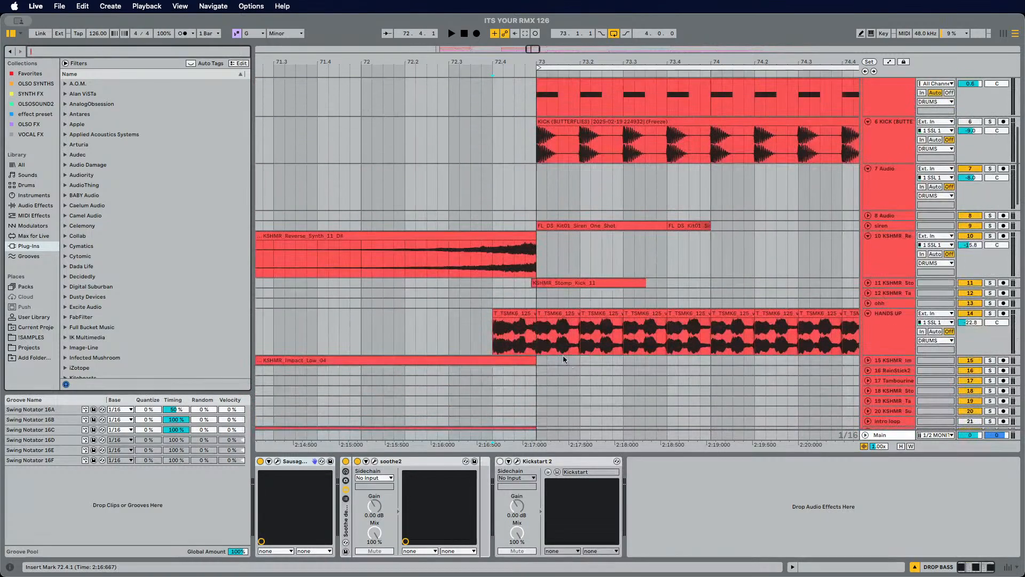
click(506, 293)
key(space)
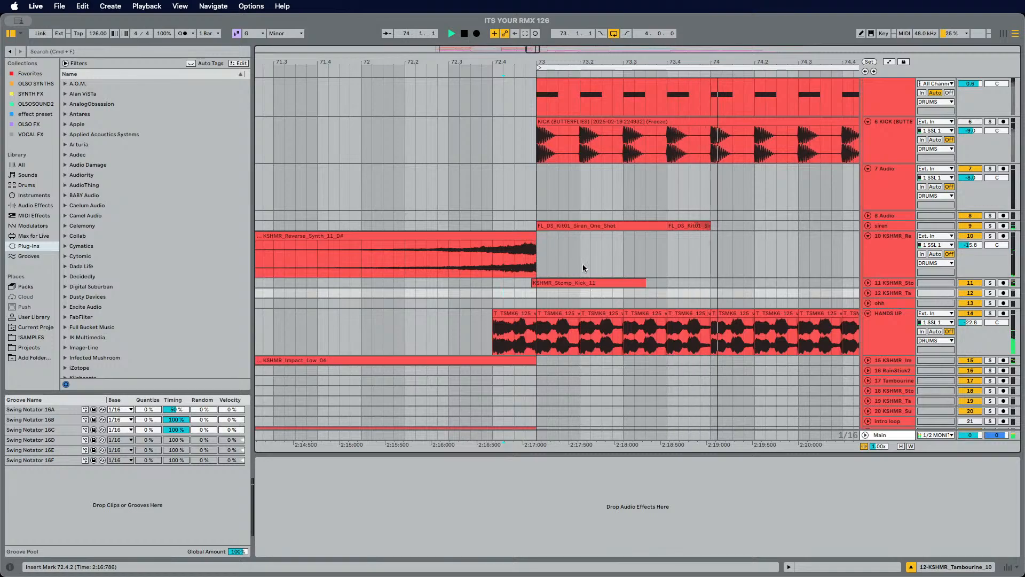
key(minus)
drag(518, 62, 512, 54)
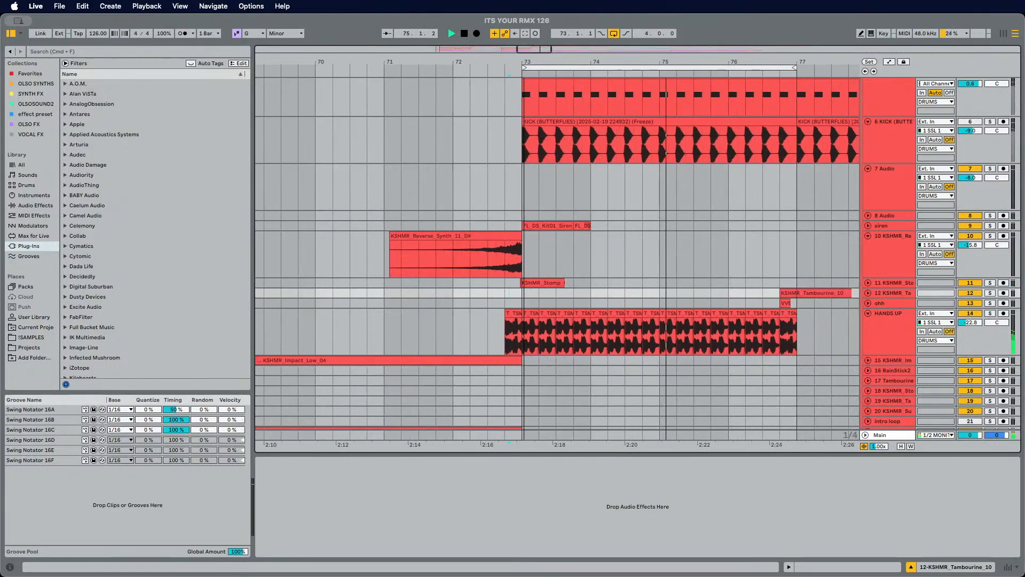
scroll(616, 165, right, 1)
scroll(694, 258, right, 4)
scroll(693, 259, down, 5)
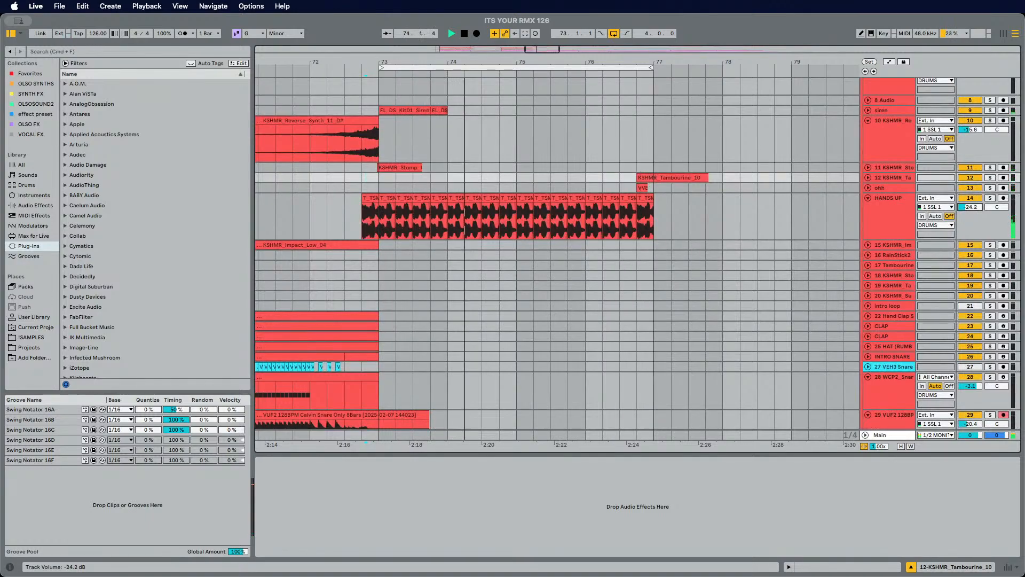
key(space)
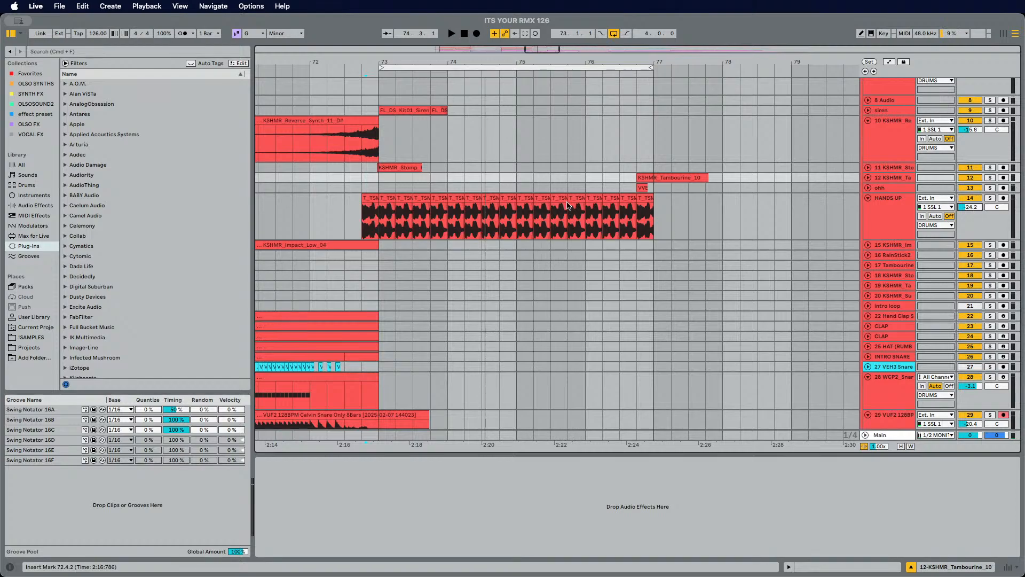
Step: Open the Main track's Oxford Inflator and raise its input to 3.33 dB
scroll(603, 241, down, 2)
scroll(643, 277, left, 1)
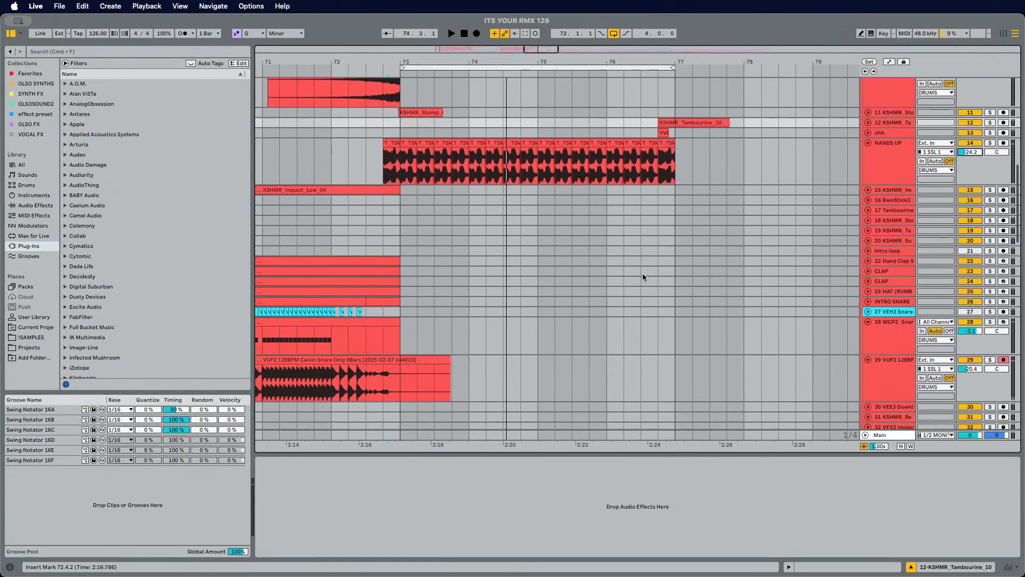
click(346, 162)
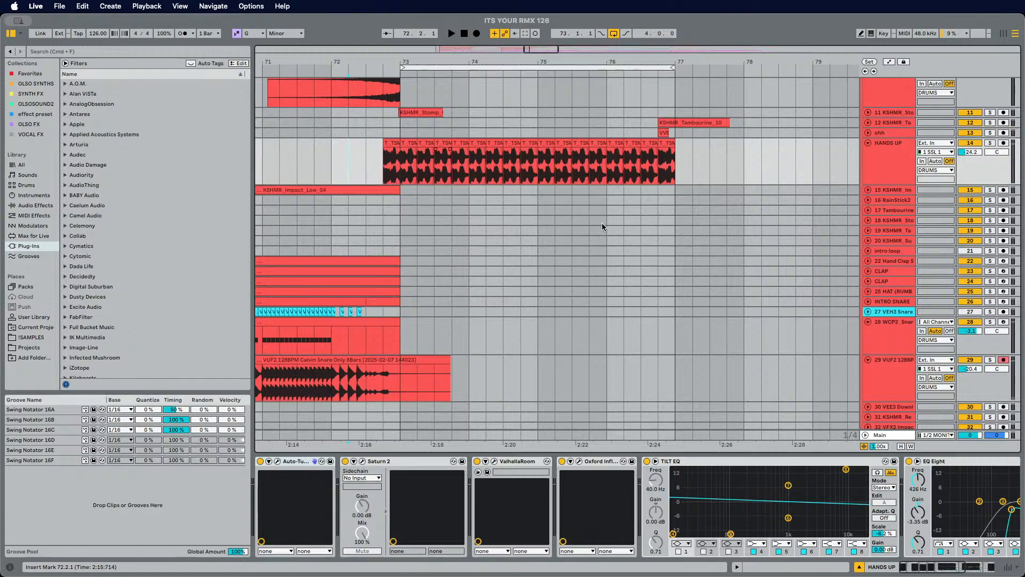
click(891, 436)
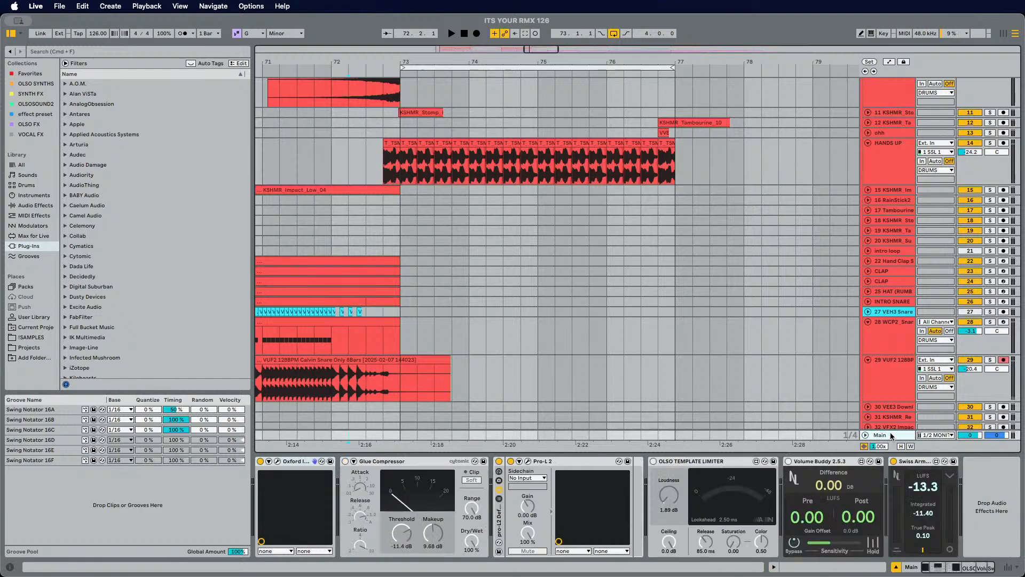
key(space)
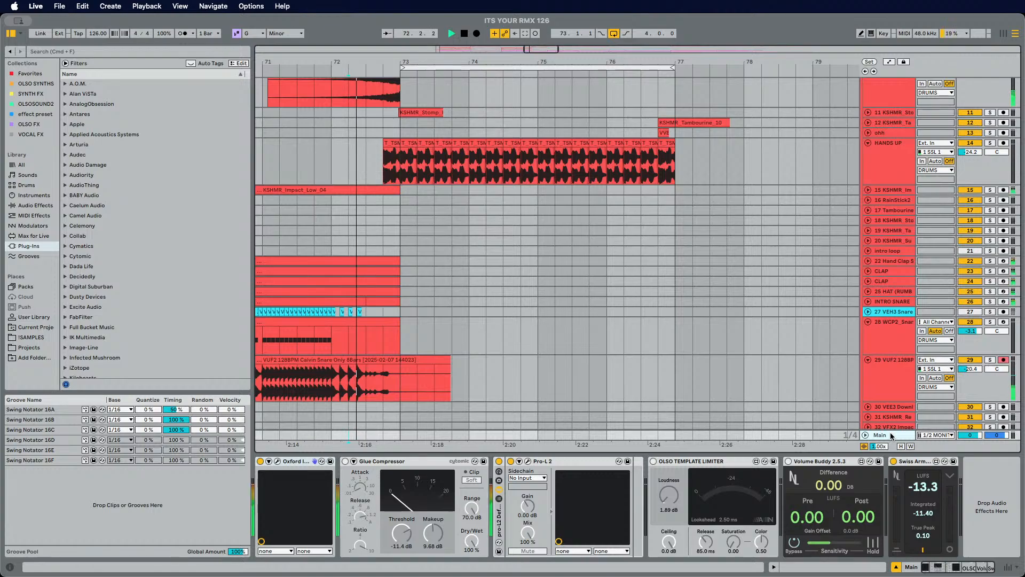
click(277, 461)
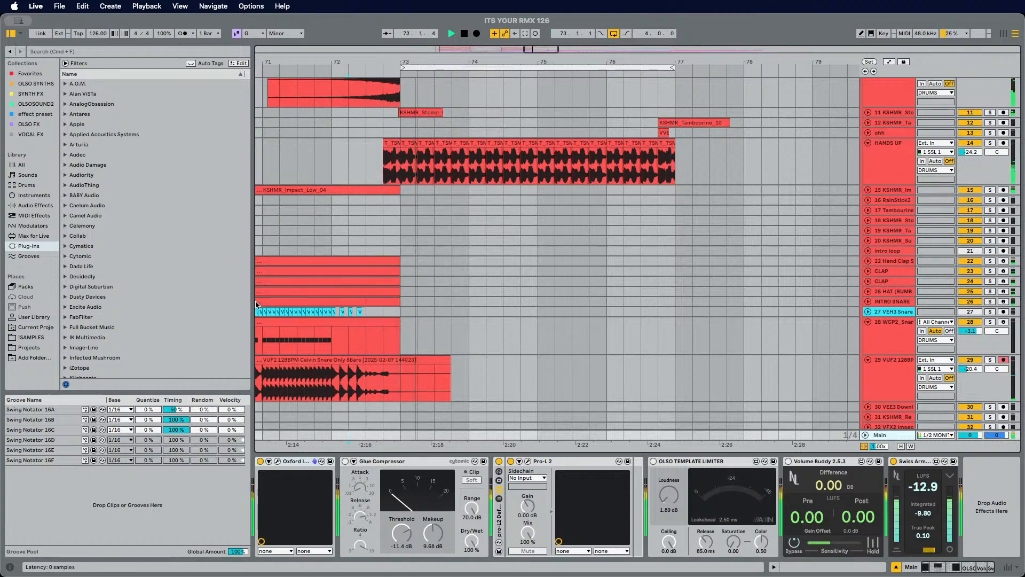
drag(52, 193, 53, 164)
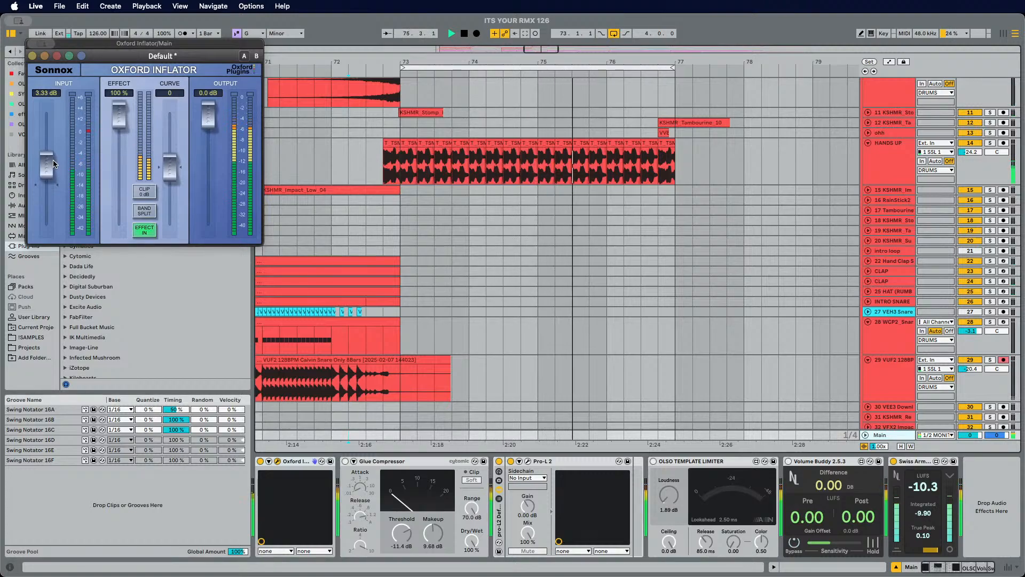
Step: Lower the Main track volume and play back the HANDS UP section to compare
drag(971, 436, 971, 449)
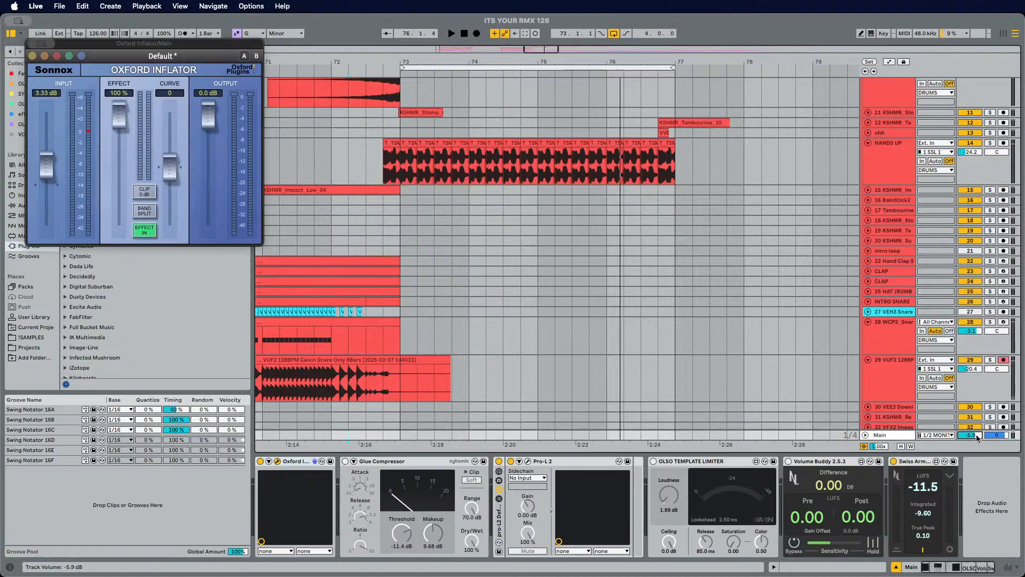
click(374, 163)
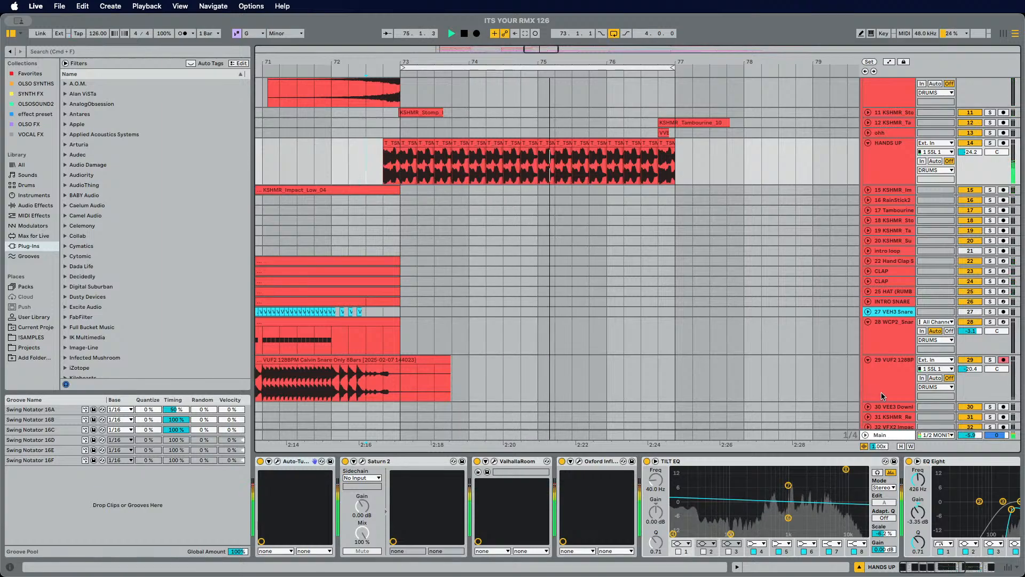
click(890, 441)
key(space)
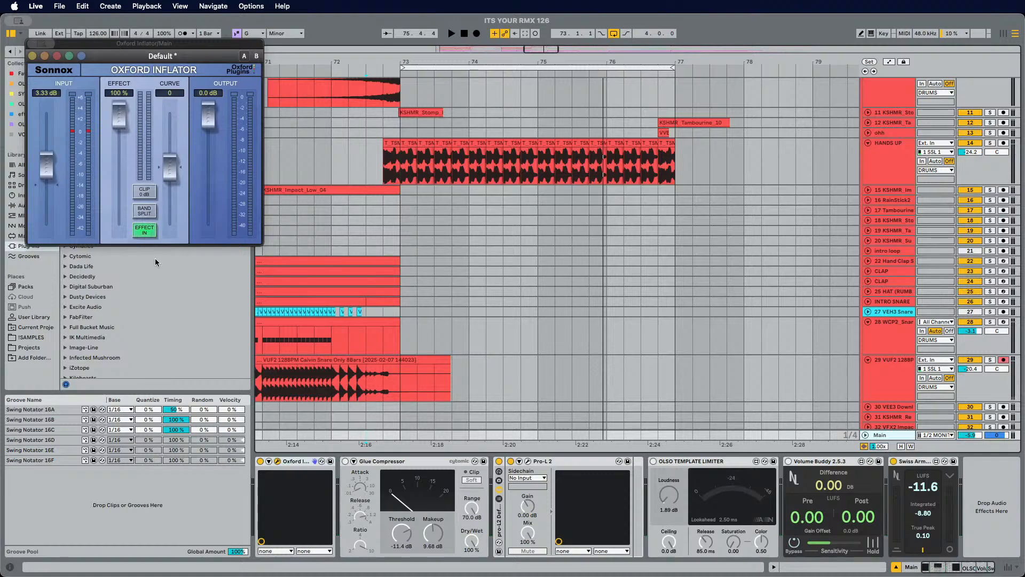
click(657, 566)
click(32, 44)
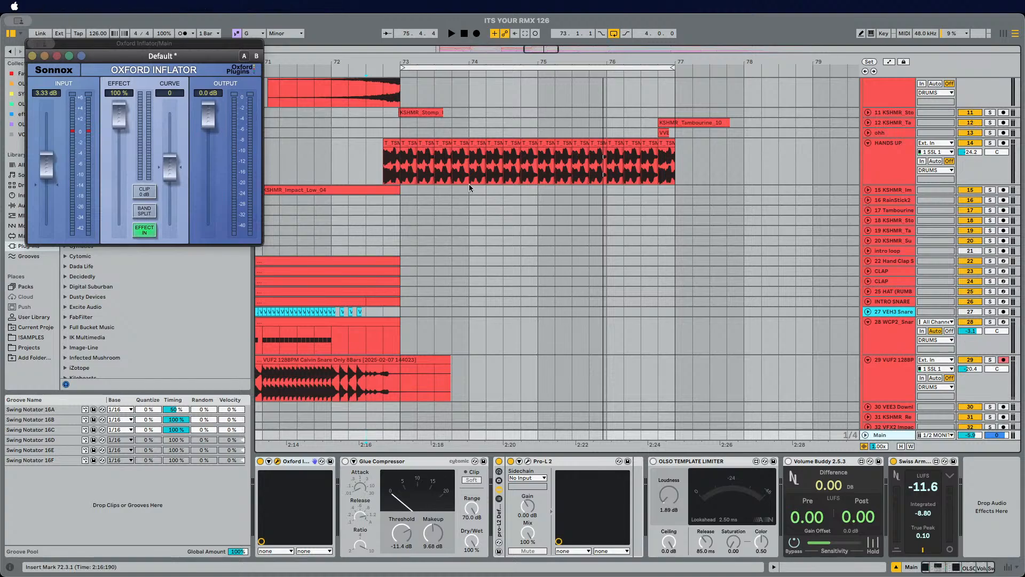
Step: Play back from the HANDS UP vocal and browse through the later sections of the arrangement
click(380, 161)
key(space)
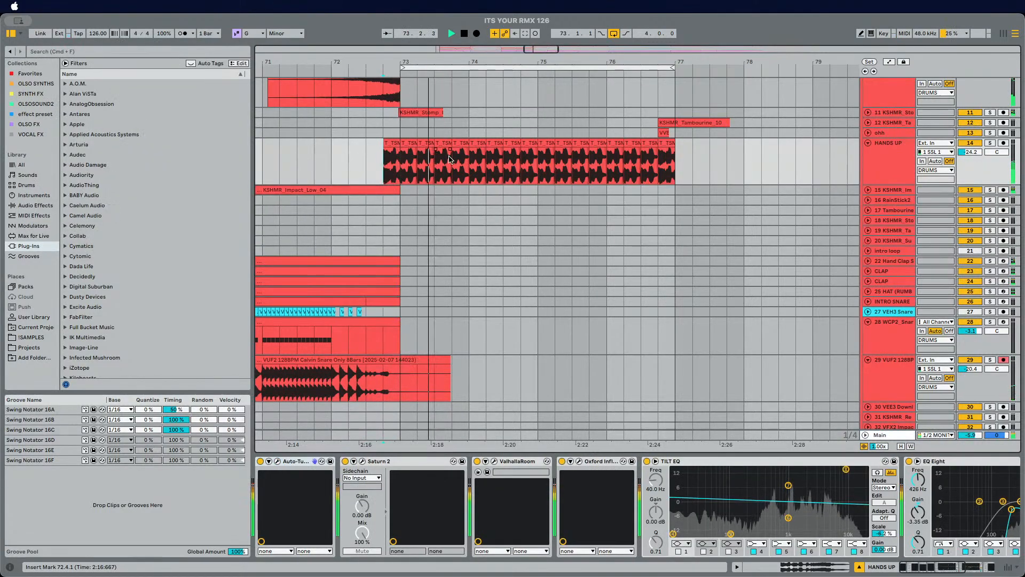
scroll(452, 160, up, 6)
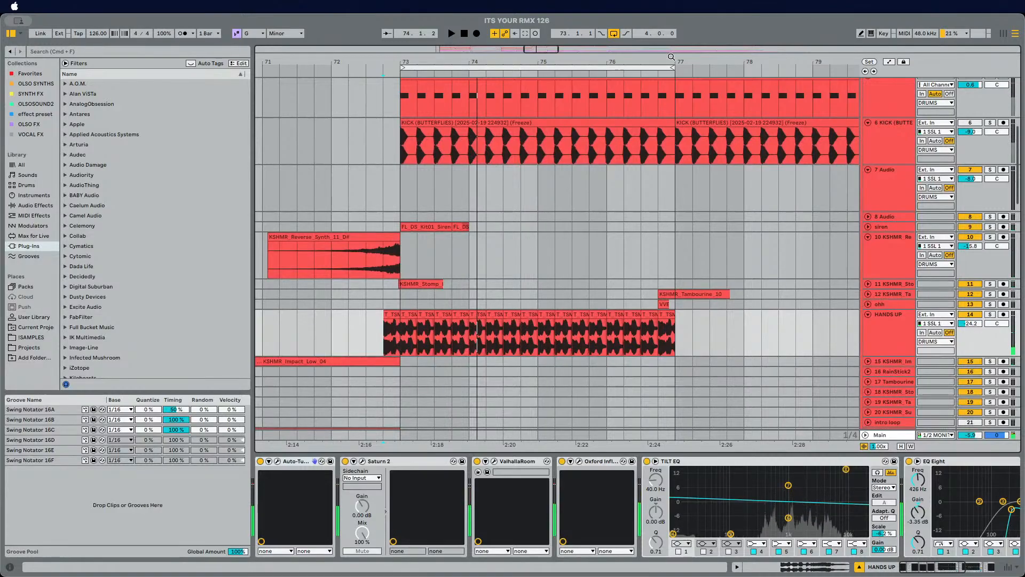
drag(671, 56, 672, 33)
scroll(702, 189, down, 20)
scroll(700, 191, right, 10)
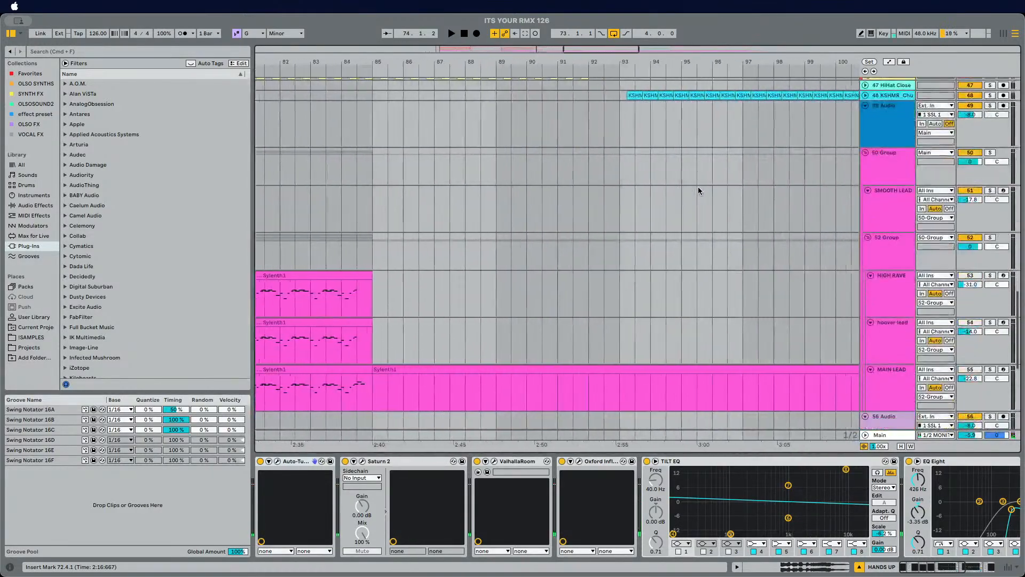
scroll(698, 189, down, 15)
scroll(688, 160, right, 8)
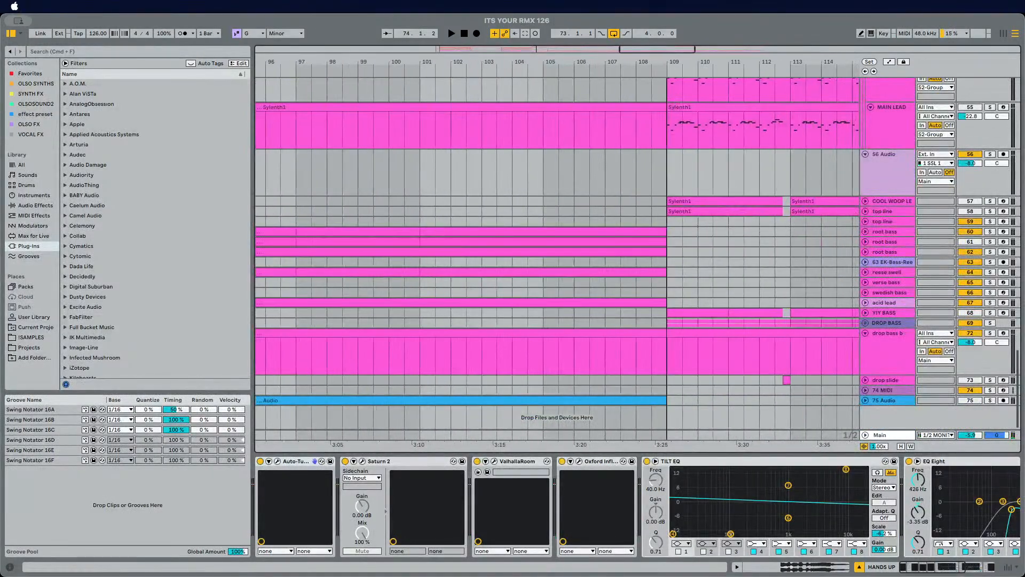
drag(667, 62, 657, 40)
scroll(669, 126, right, 8)
scroll(665, 149, left, 2)
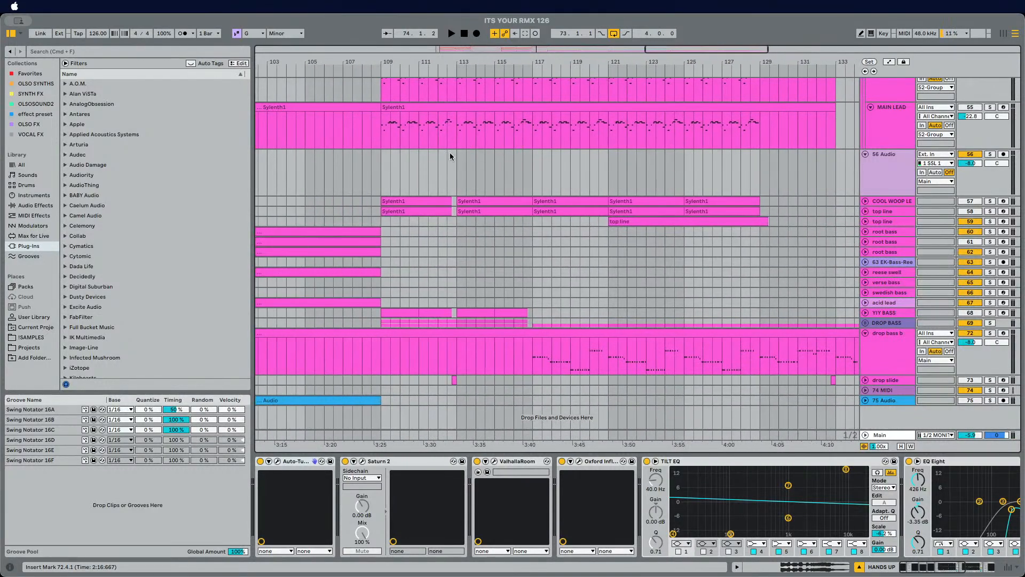
click(374, 171)
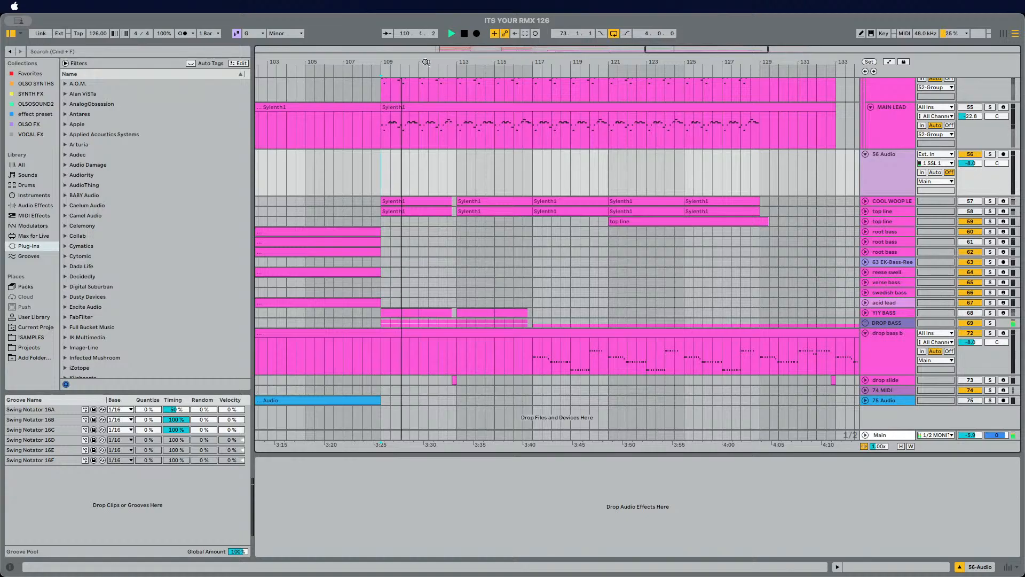
drag(426, 62, 525, 41)
scroll(548, 137, up, 20)
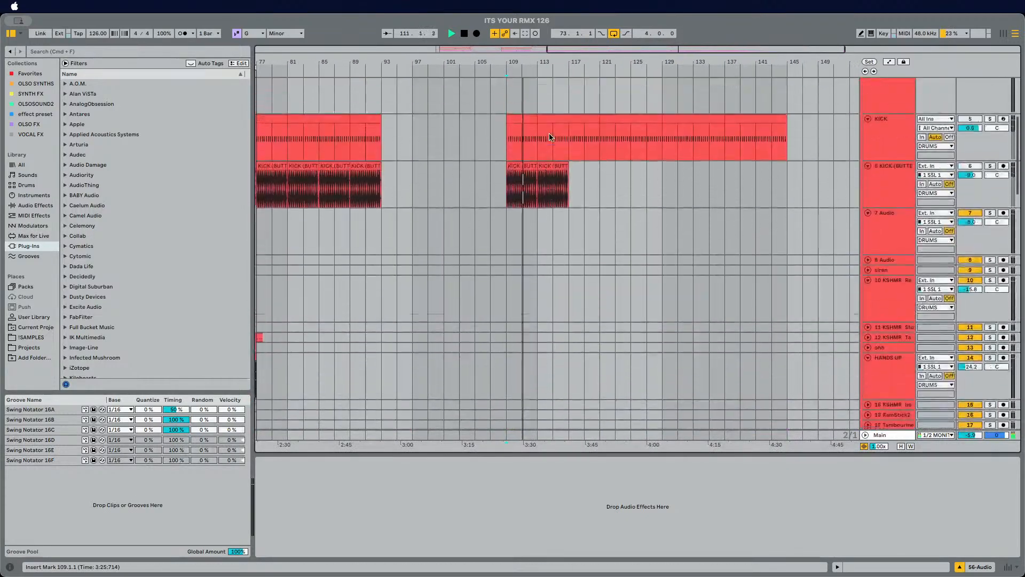
scroll(554, 130, left, 15)
scroll(552, 142, down, 5)
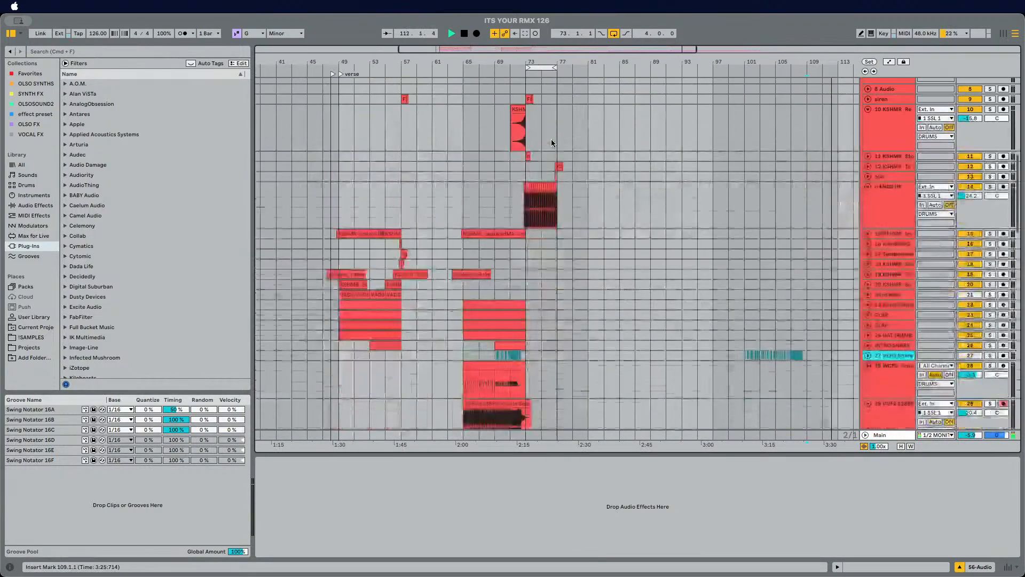
Step: Select the HANDS UP vocal section from bar 71 to 77 and stop playback
drag(517, 206, 547, 204)
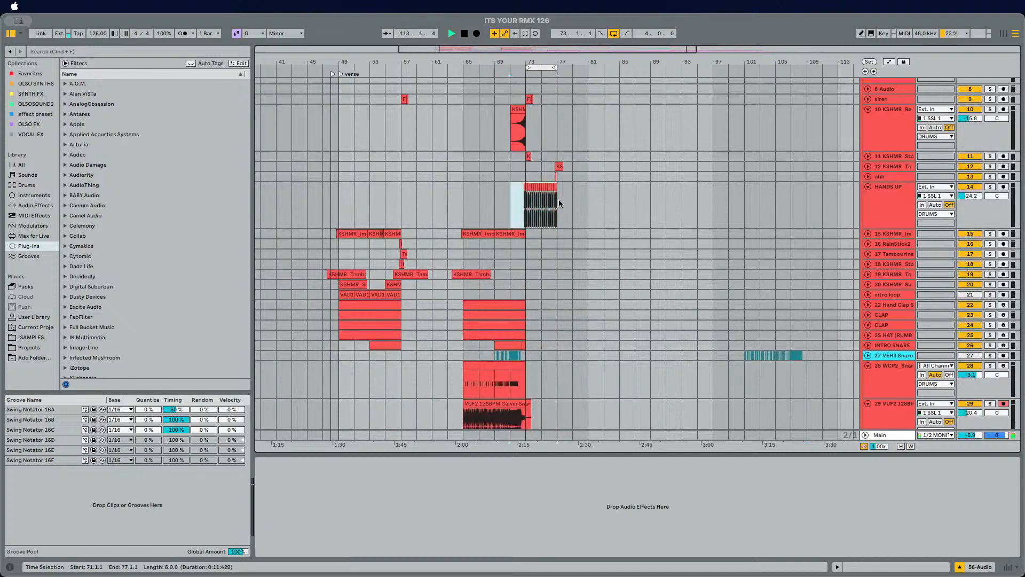
click(559, 203)
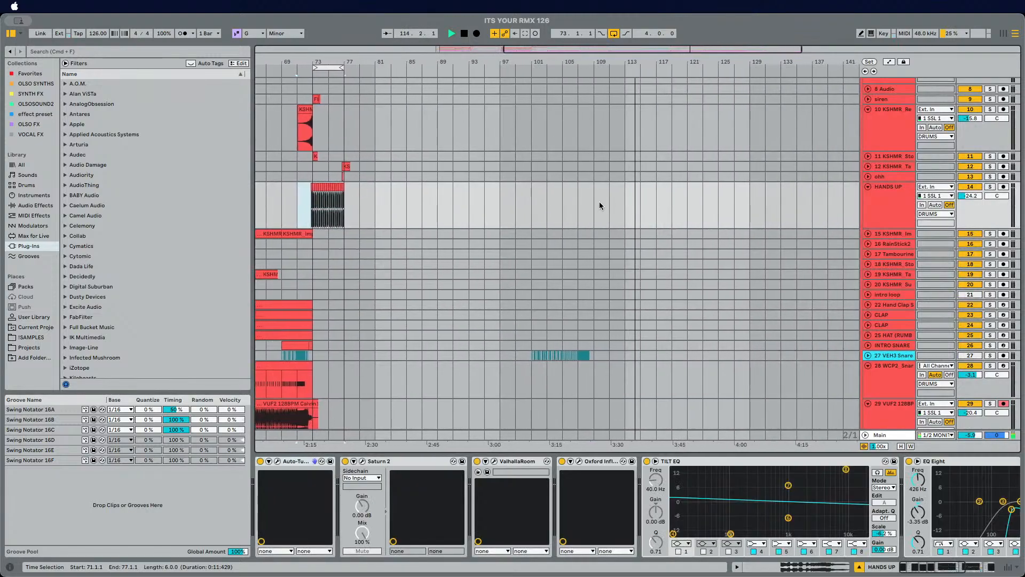
click(610, 203)
scroll(610, 203, right, 3)
scroll(610, 203, up, 9)
scroll(610, 203, left, 5)
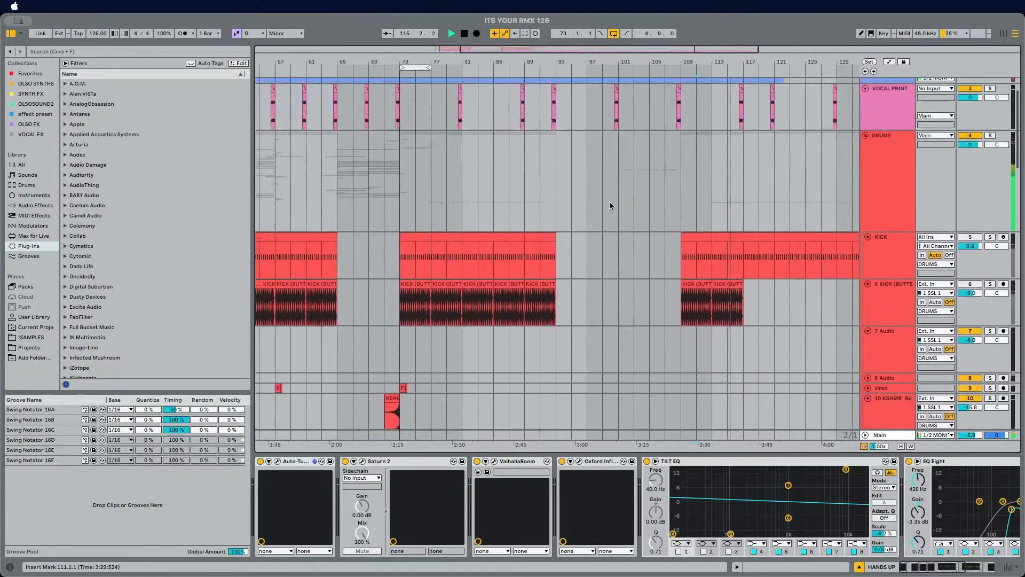
key(space)
Step: Inspect the DRUMS group's Endless Smile Intensity automation in automation view, then leave automation view
scroll(610, 202, left, 8)
scroll(575, 203, up, 1)
scroll(575, 203, down, 3)
click(892, 146)
key(a)
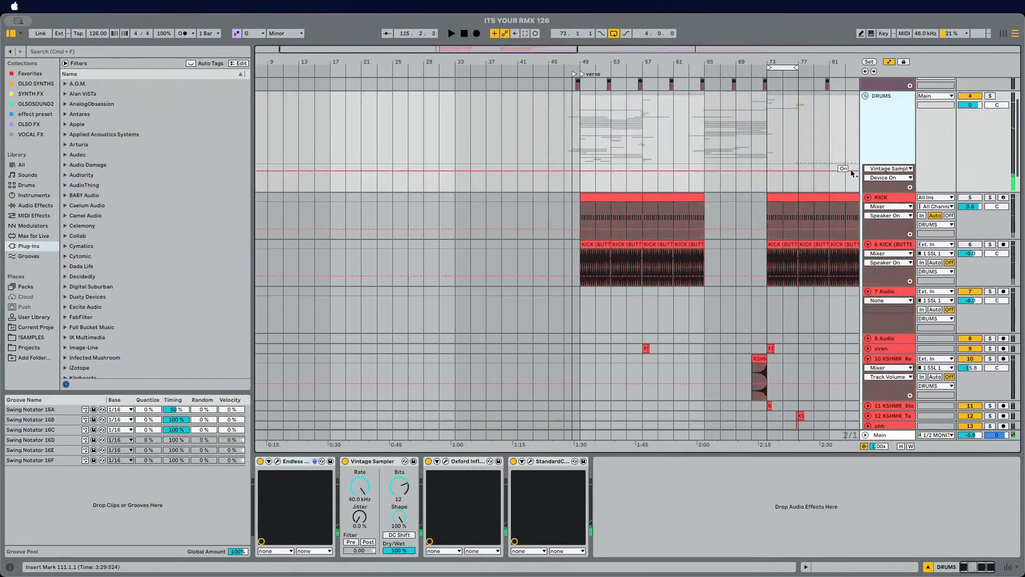
click(897, 169)
click(889, 186)
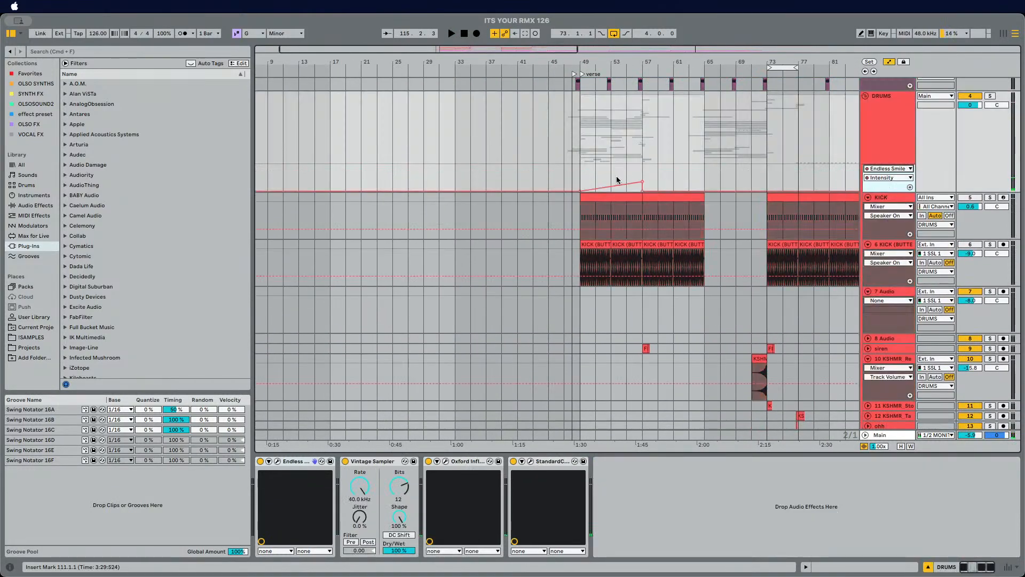
click(628, 172)
key(space)
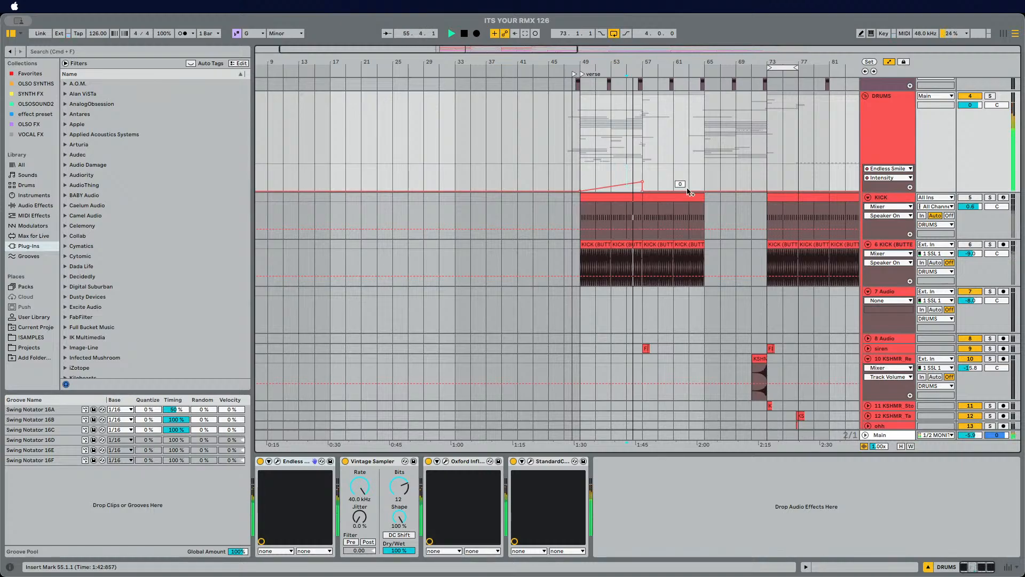
scroll(686, 190, right, 15)
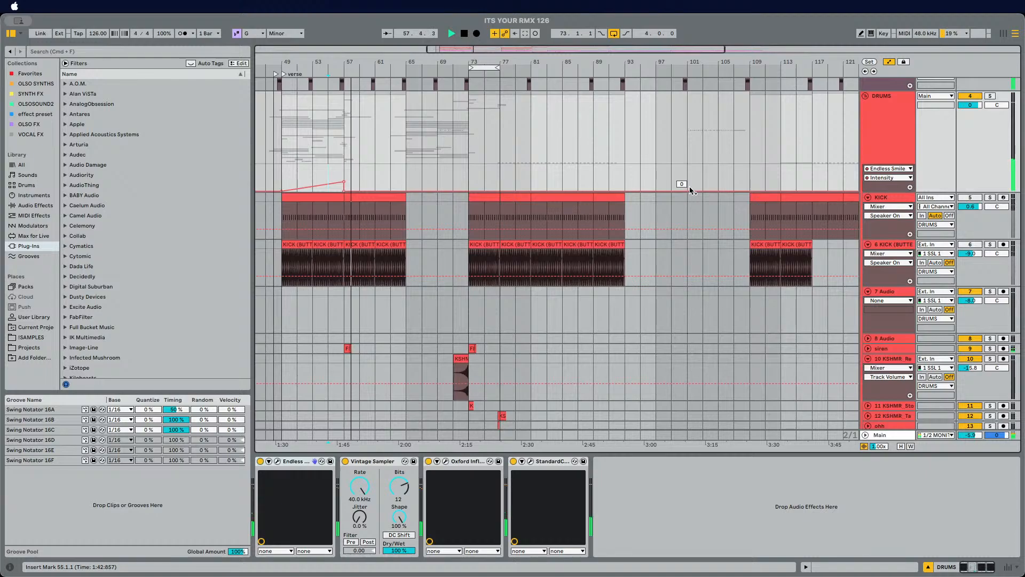
key(a)
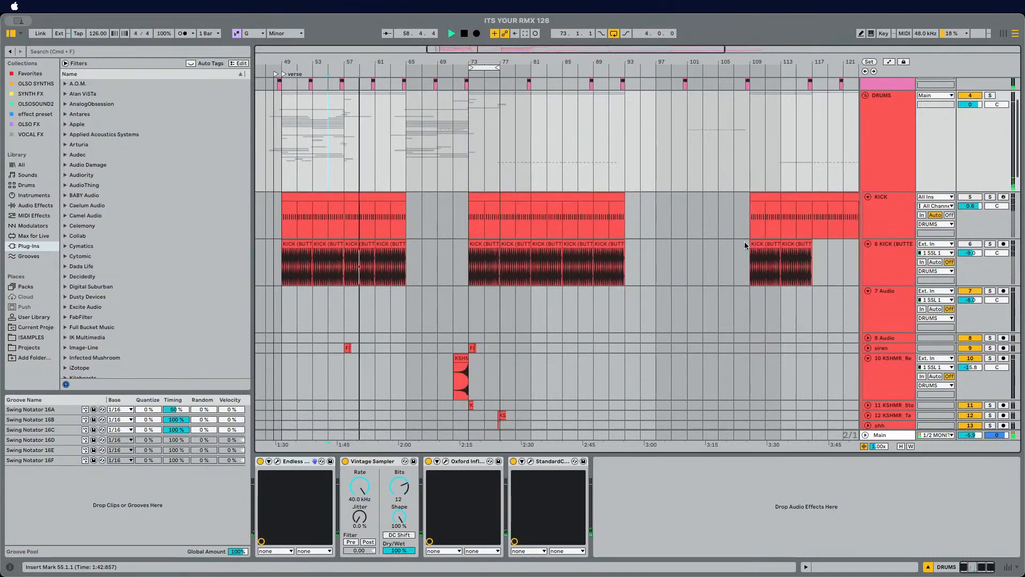
scroll(743, 243, down, 4)
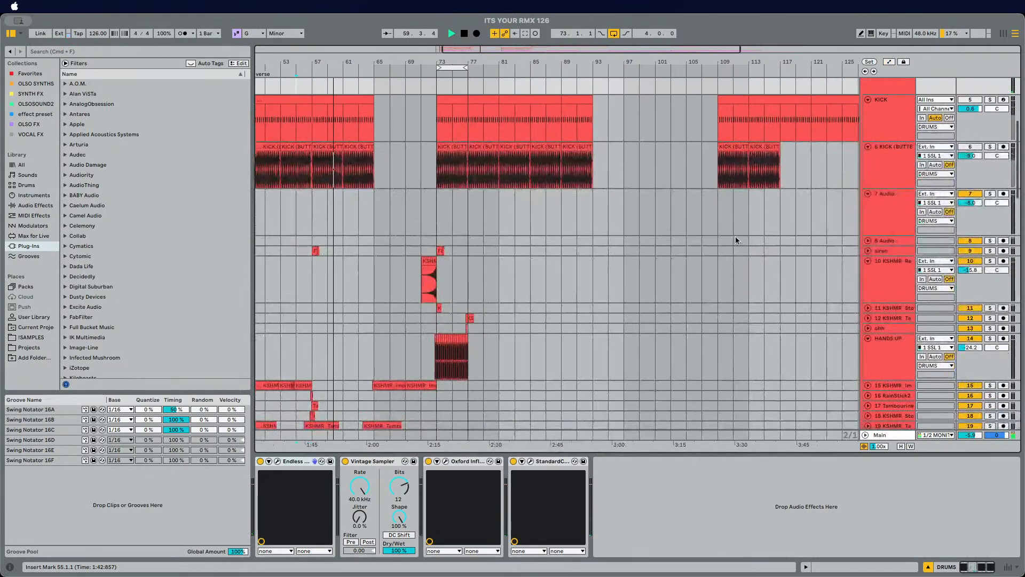
click(716, 213)
scroll(744, 213, down, 2)
scroll(743, 214, left, 1)
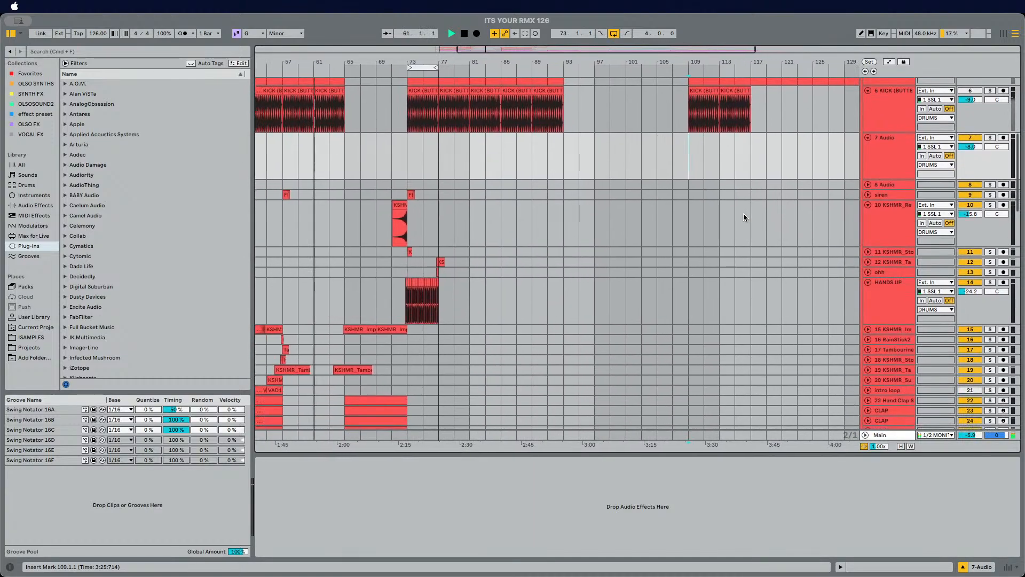
key(space)
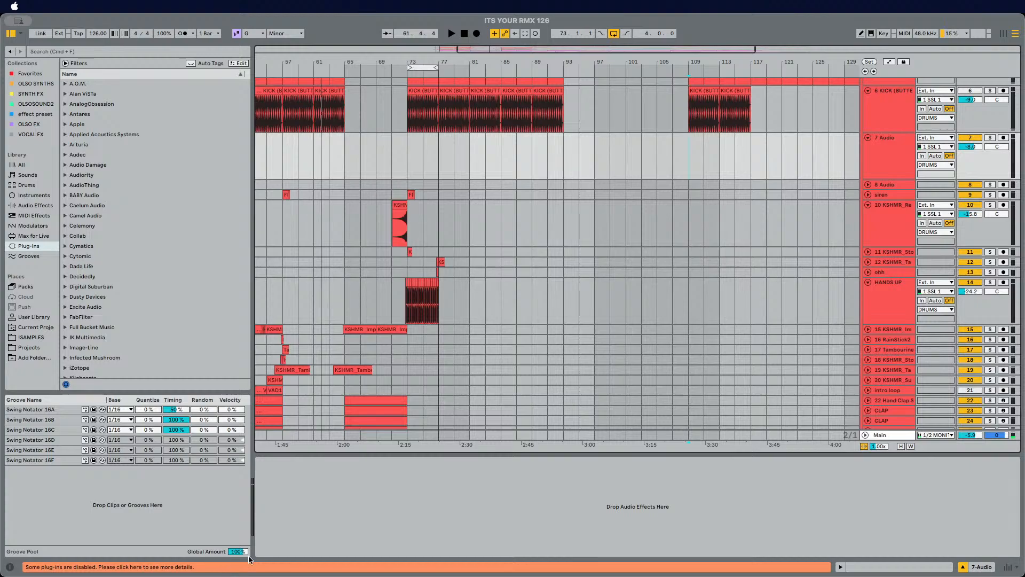
Step: Copy bars 71 to 79 of the HANDS UP vocal track and paste them at bar 107
scroll(682, 316, down, 5)
scroll(681, 316, right, 2)
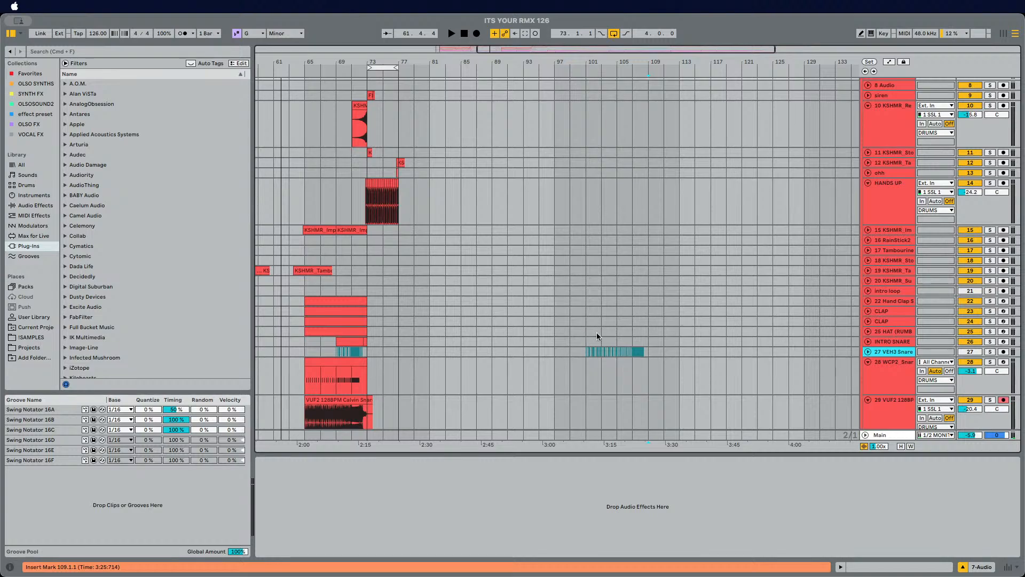
scroll(469, 275, up, 4)
drag(345, 280, 404, 282)
scroll(640, 300, down, 2)
scroll(640, 300, right, 1)
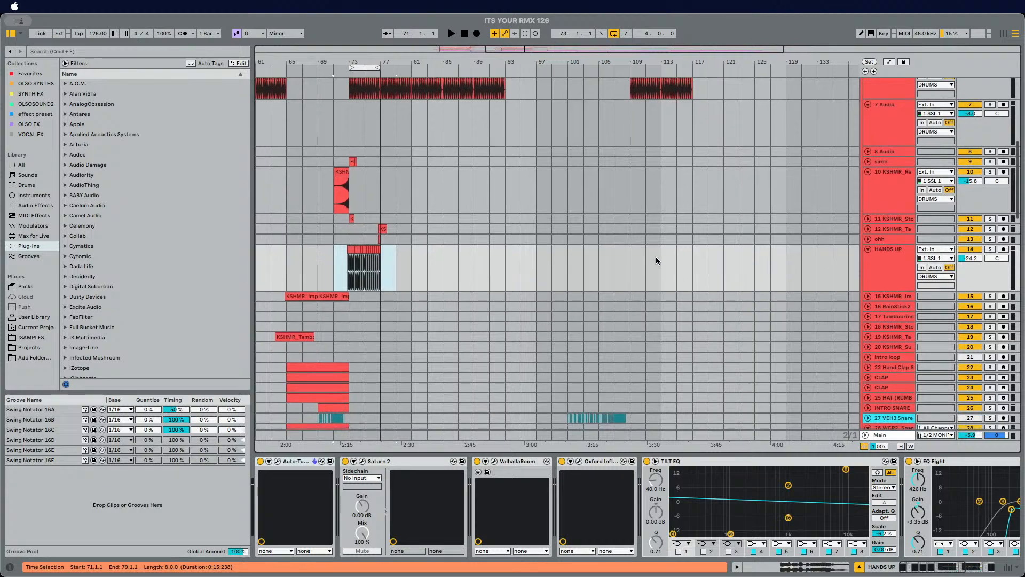
click(615, 265)
key(space)
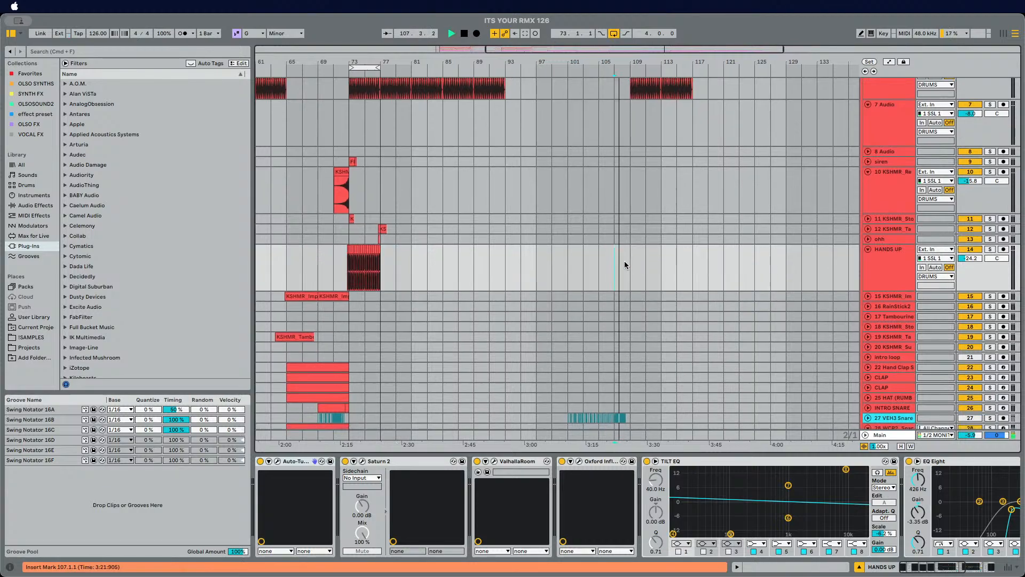
key(cmd+v)
scroll(656, 263, up, 3)
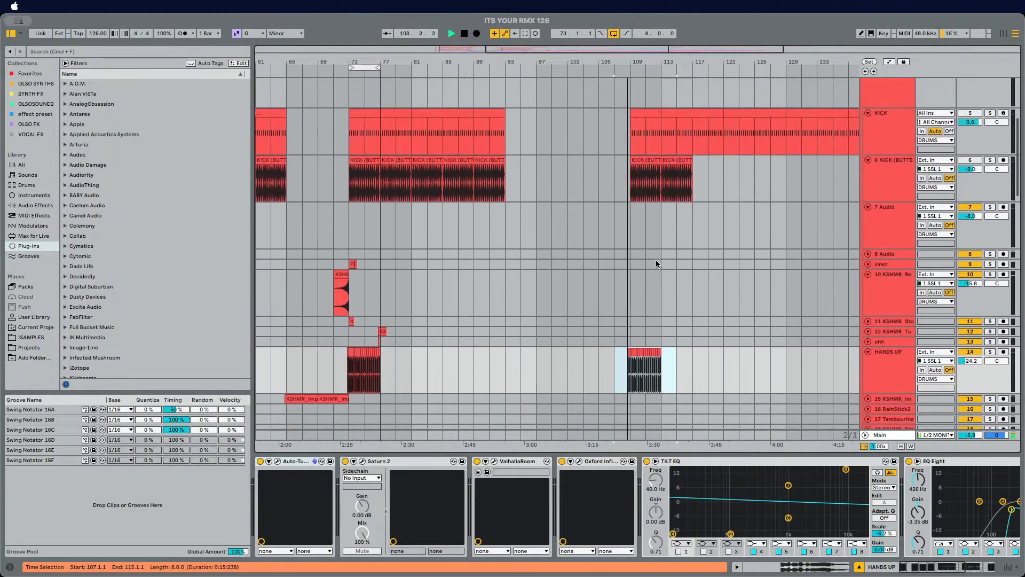
Step: Turn off the soothe2 plug-in on the DROP BASS track and play the section
scroll(657, 263, down, 20)
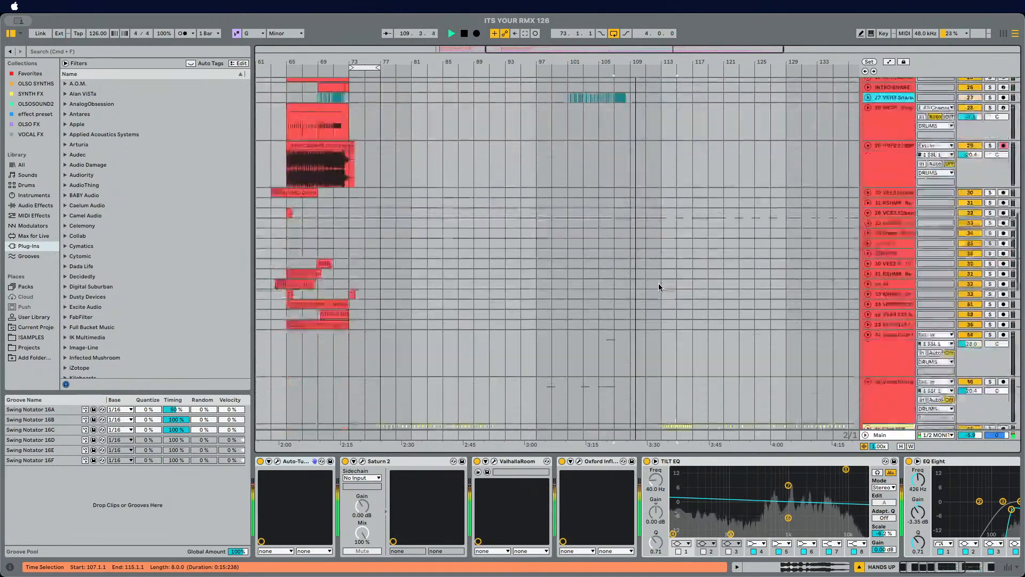
scroll(658, 287, down, 10)
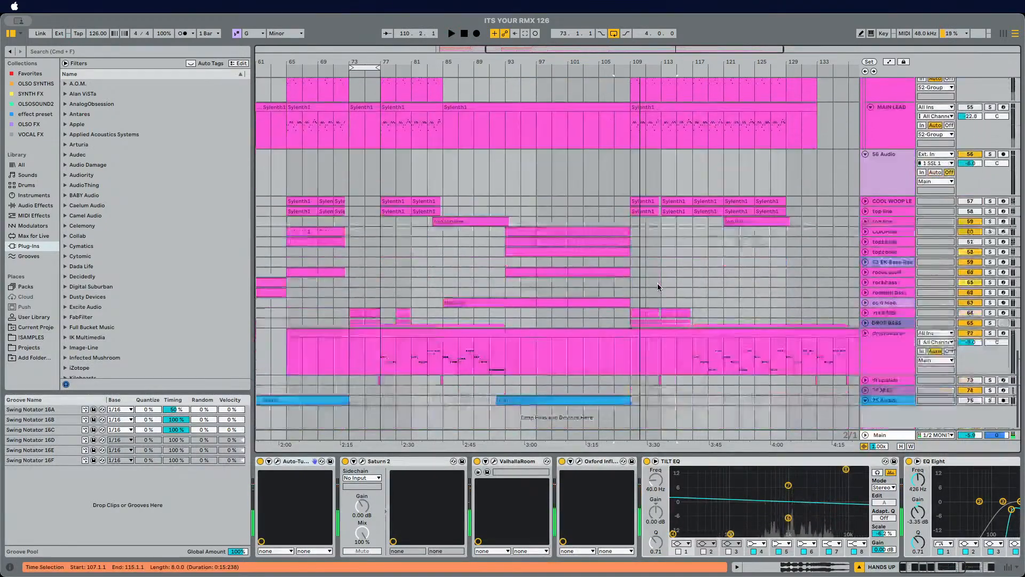
click(869, 322)
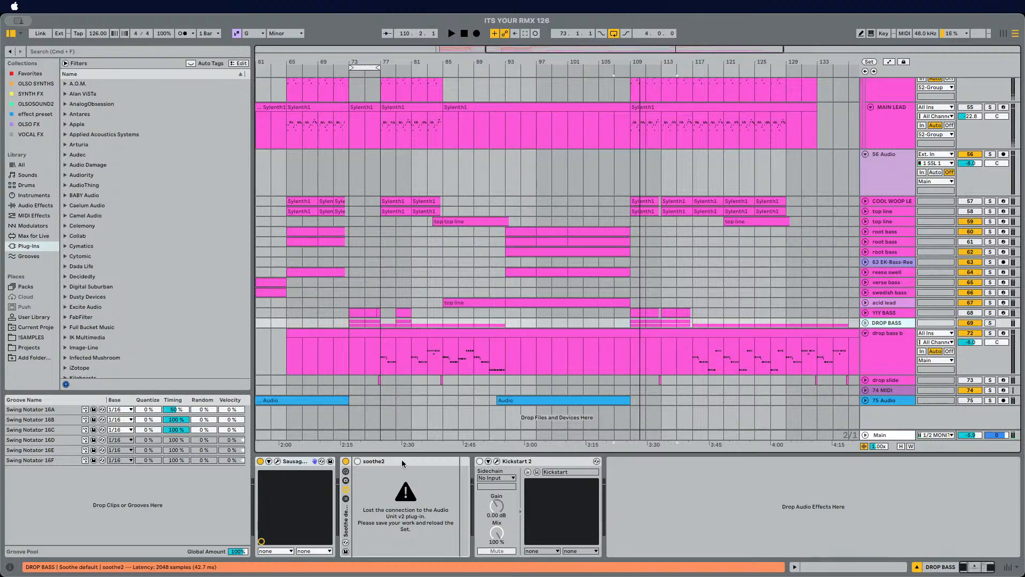
click(346, 462)
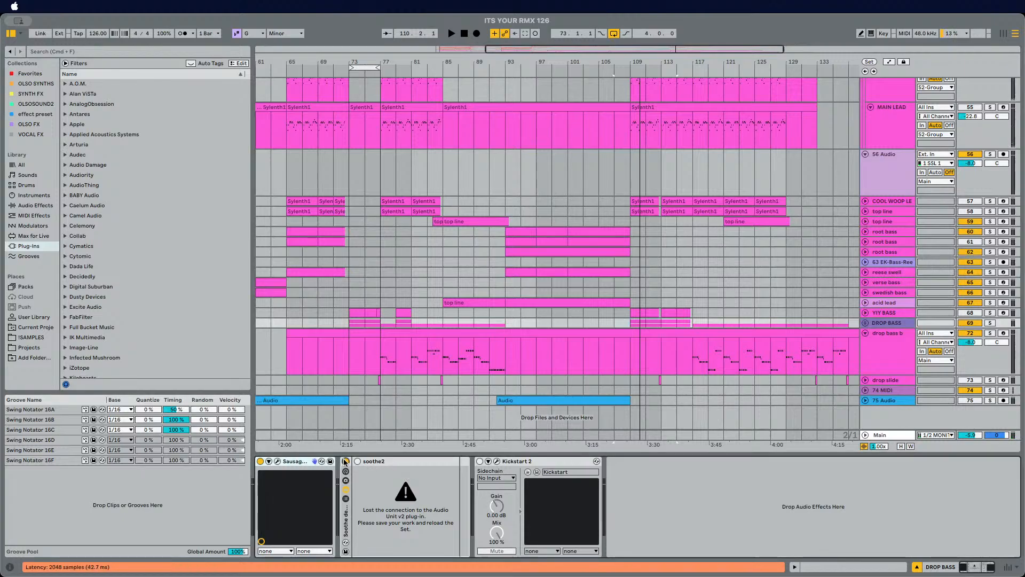
key(space)
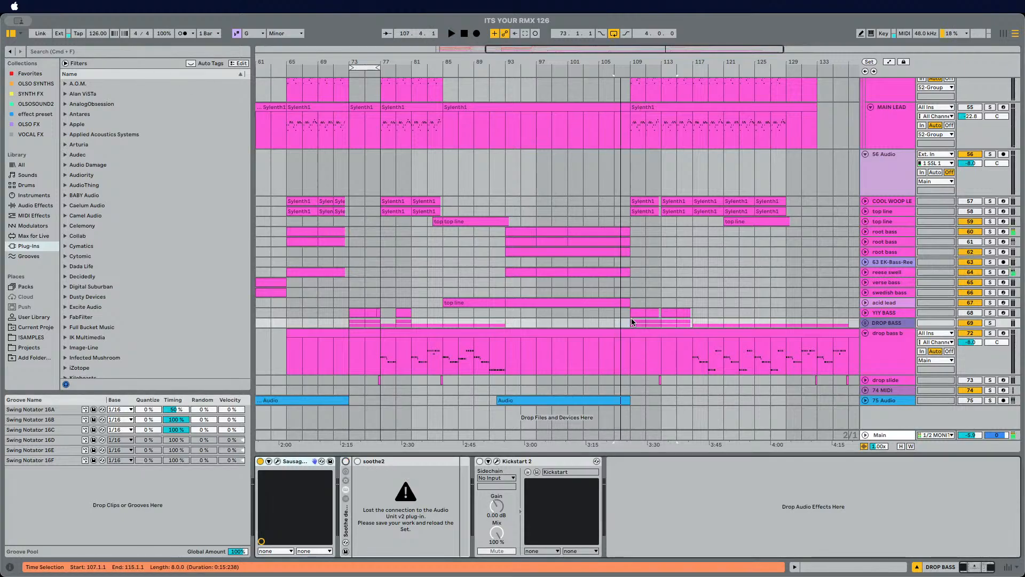
key(space)
Step: Duplicate the HANDS UP vocal section from bar 109 to 113 and play it back
click(626, 324)
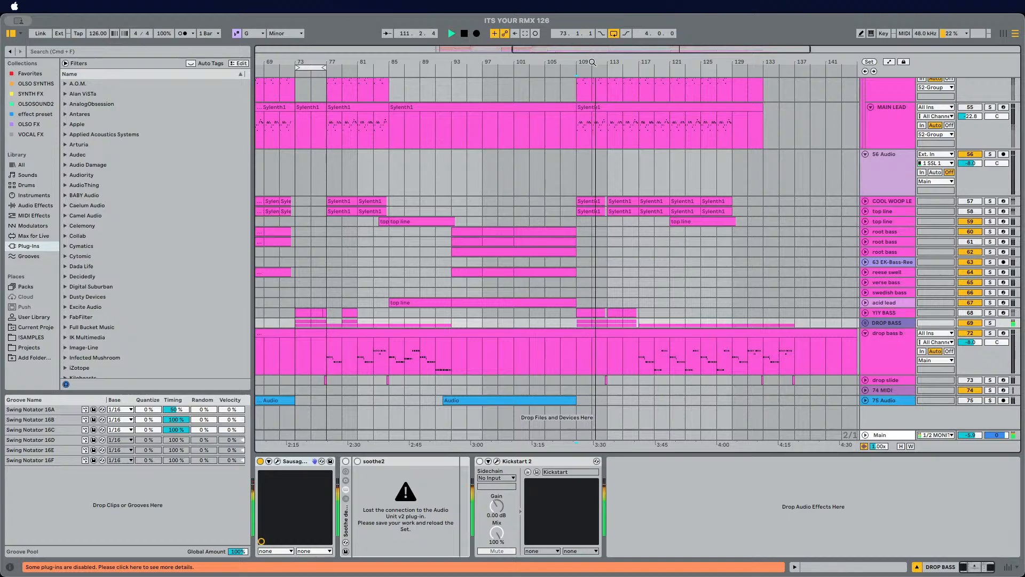
drag(592, 62, 592, 104)
scroll(615, 233, up, 15)
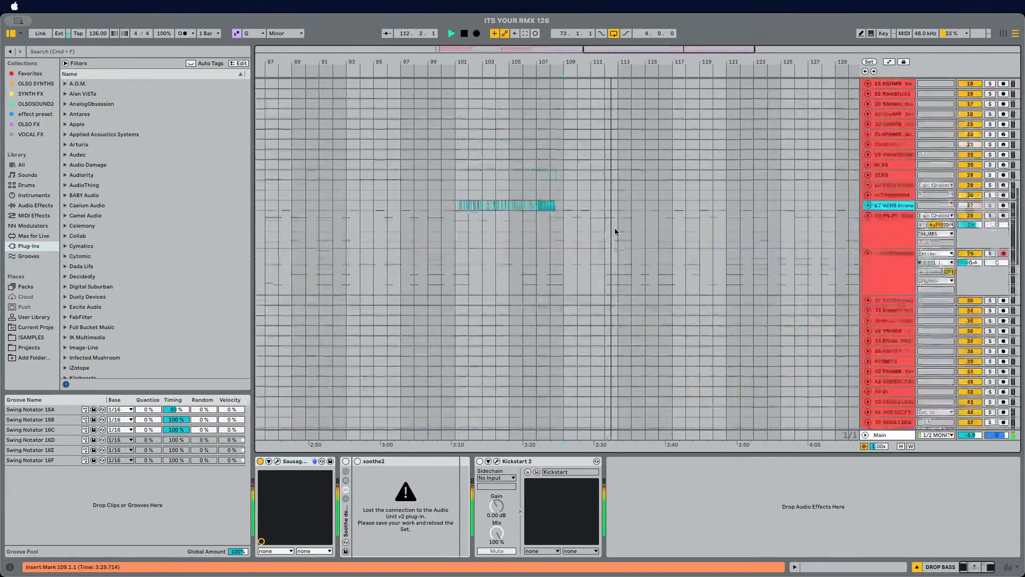
scroll(615, 233, down, 15)
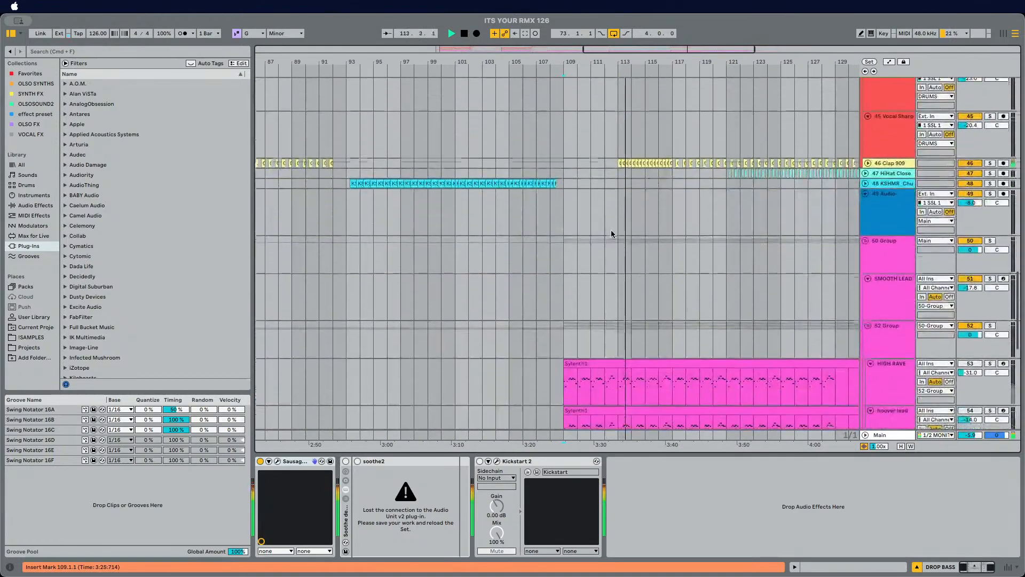
scroll(612, 233, up, 15)
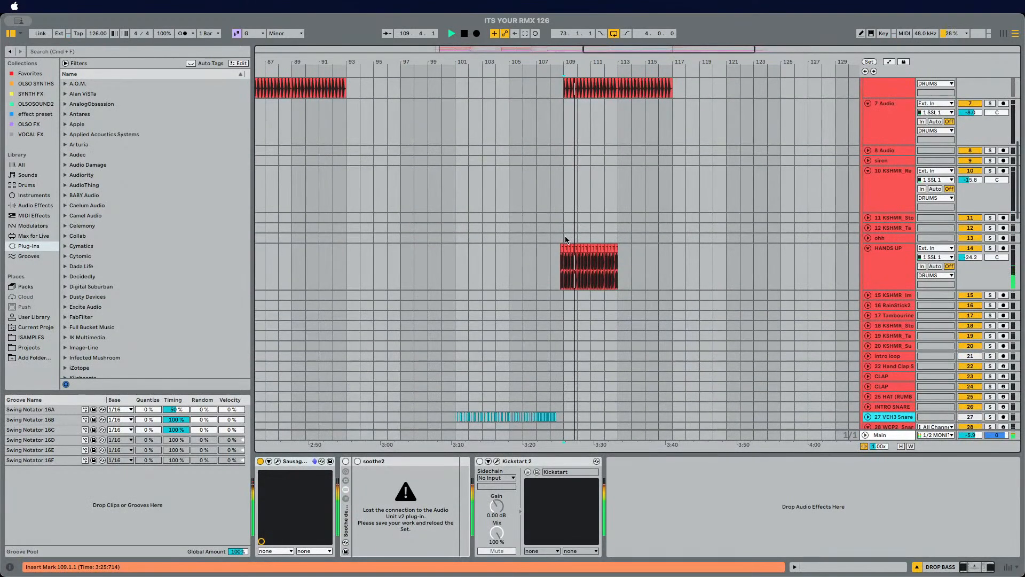
drag(566, 239, 617, 277)
key(super+d)
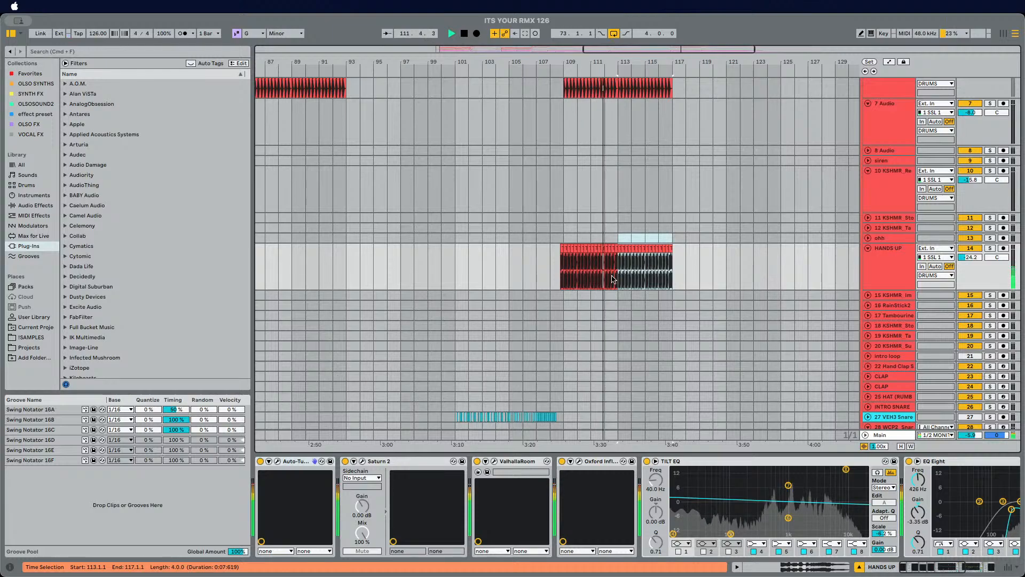
click(896, 276)
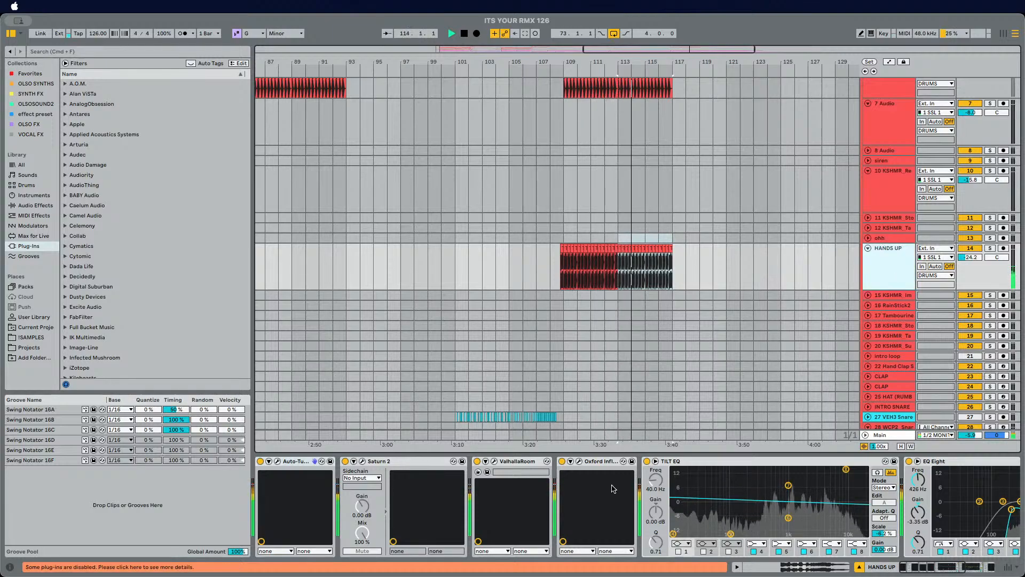
key(space)
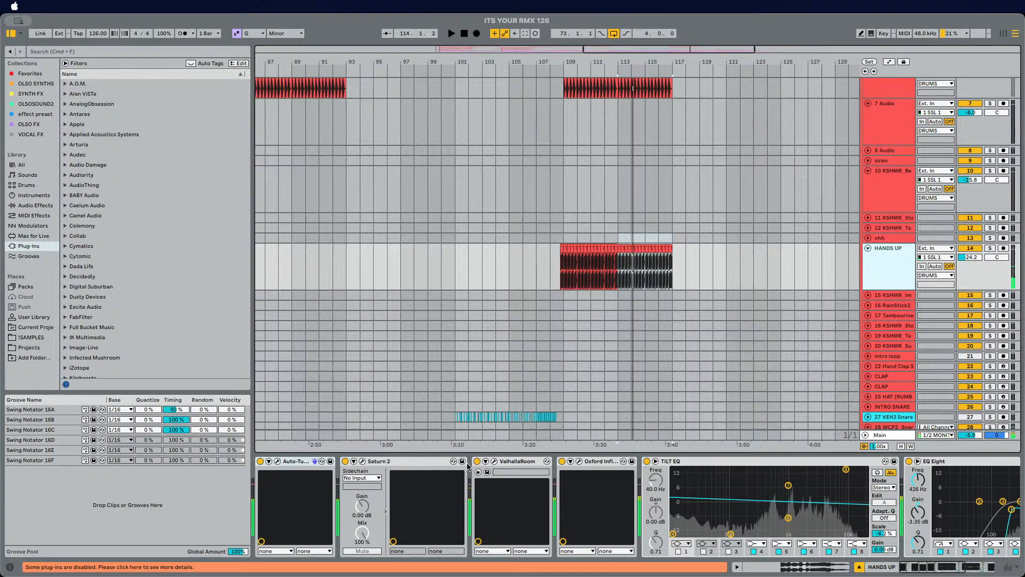
Step: Search the plug-ins for 'true' and add TrueVerb (s) to the HANDS UP vocal's device chain
click(98, 52)
text(true)
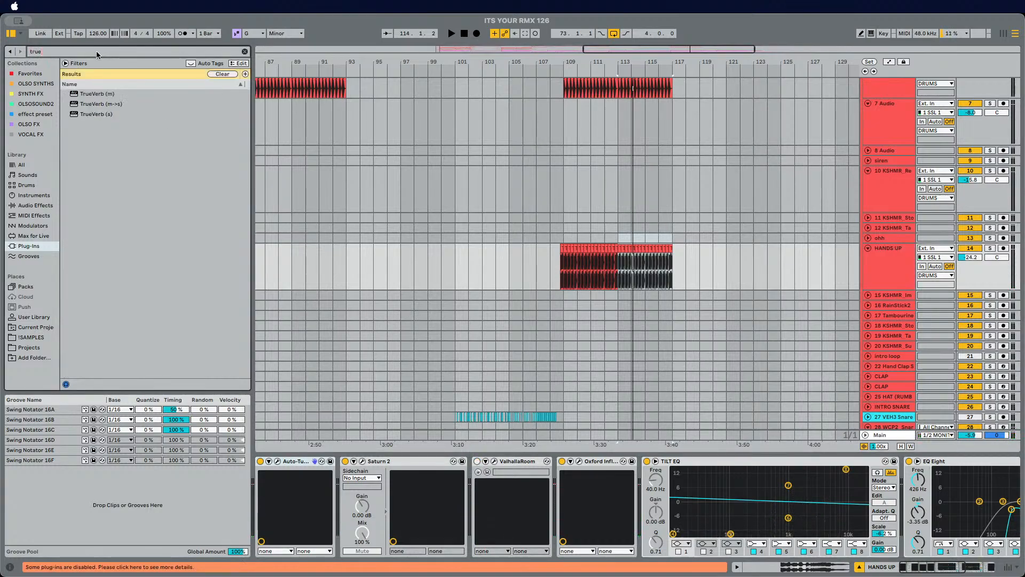
drag(76, 116, 468, 467)
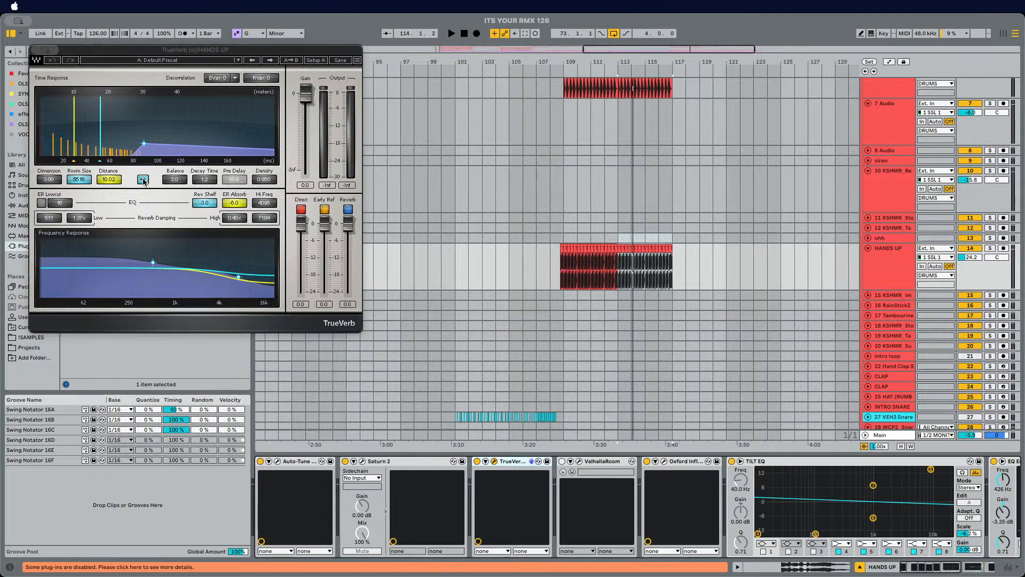
Step: Solo the HANDS UP track and audition TrueVerb while toggling its distance setting on and off
click(143, 180)
key(space)
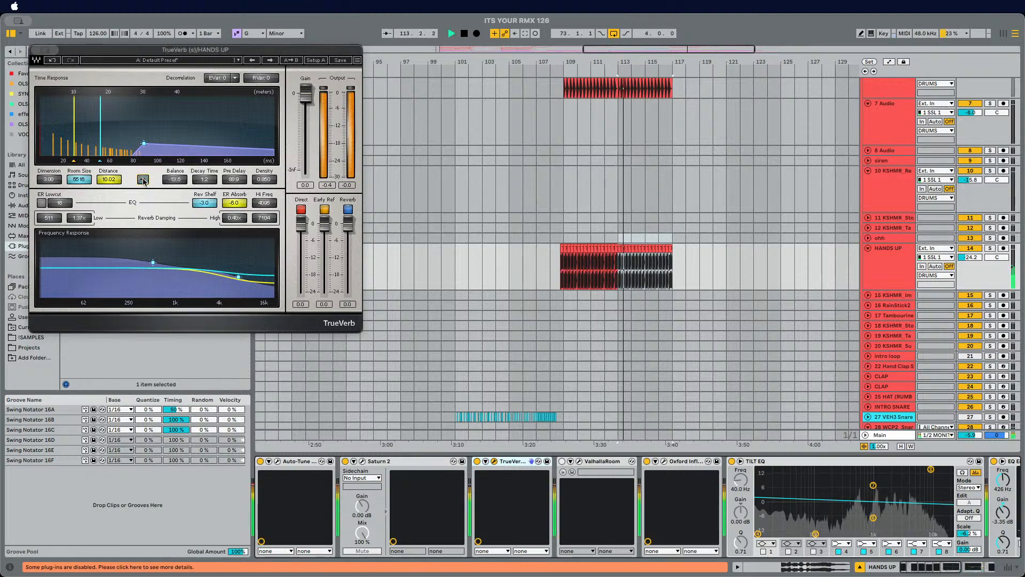
click(990, 248)
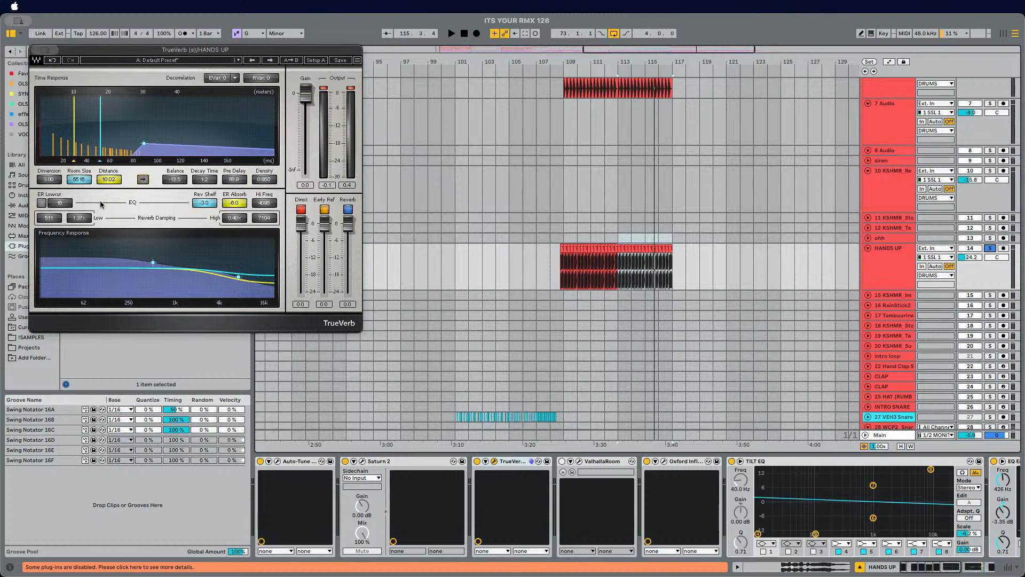
click(142, 178)
key(space)
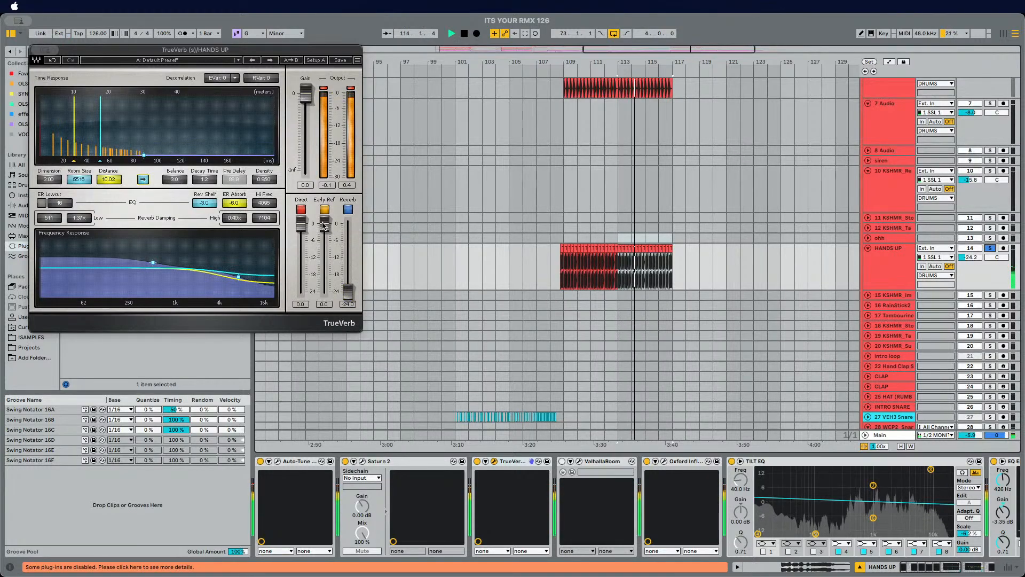
click(895, 265)
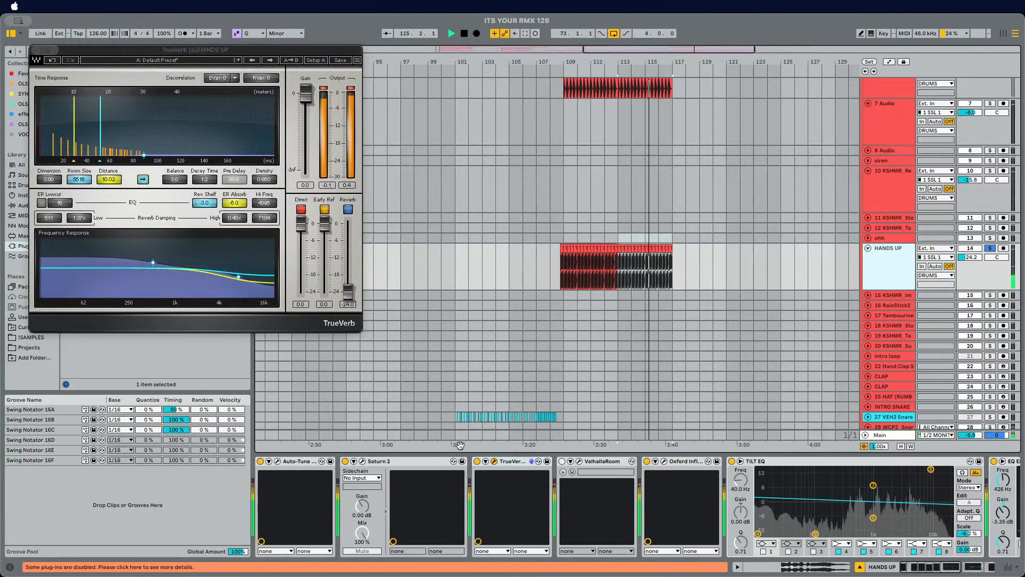
Step: Lower TrueVerb's Direct level to -24.0, adjust the Early Ref level and play
drag(301, 224, 301, 295)
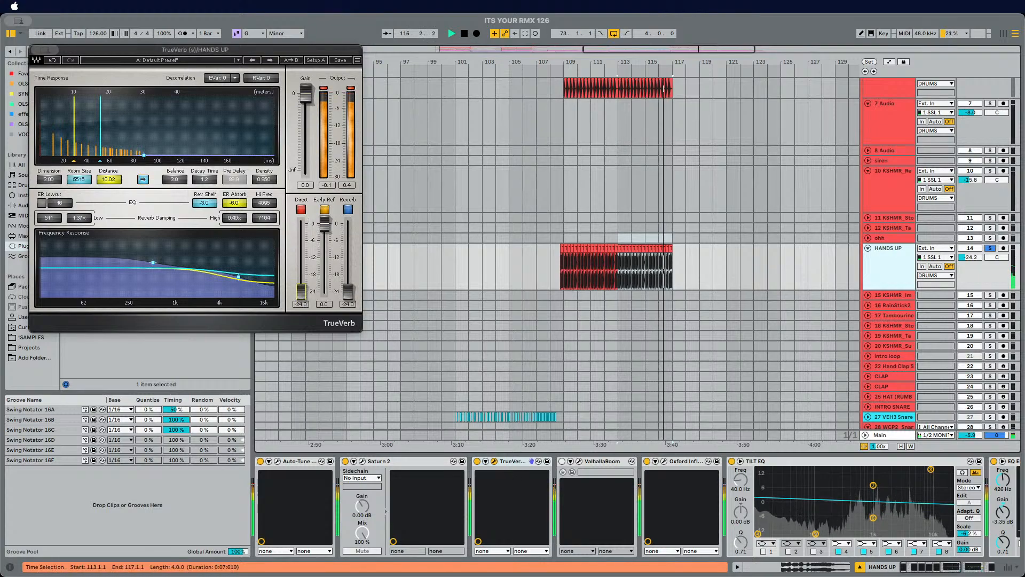
click(324, 224)
key(space)
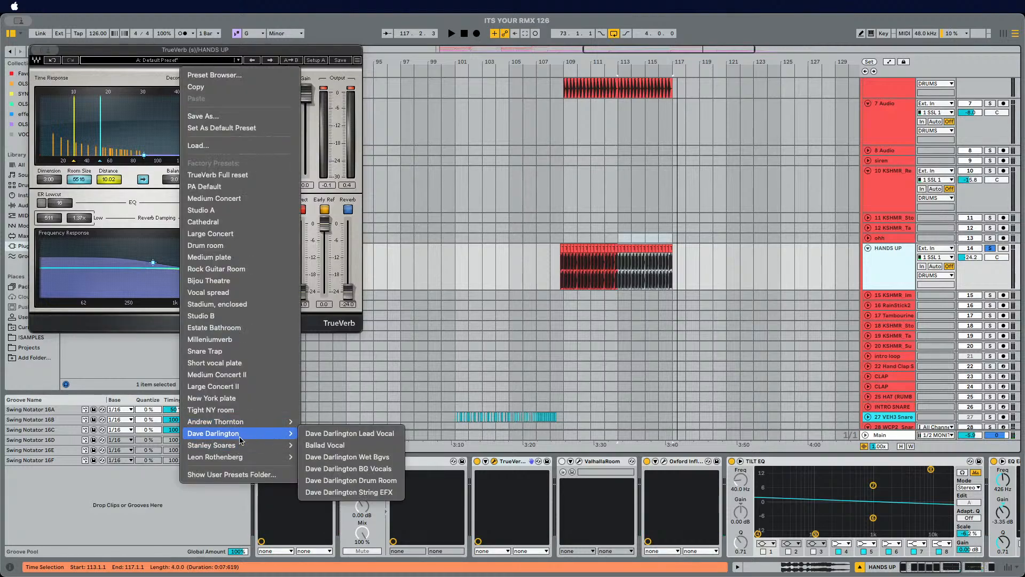
Step: Load TrueVerb's Stanley Soares 'Live Vocal Plate' preset, play it, and toggle the Direct output
mouse_move(240, 455)
mouse_move(278, 445)
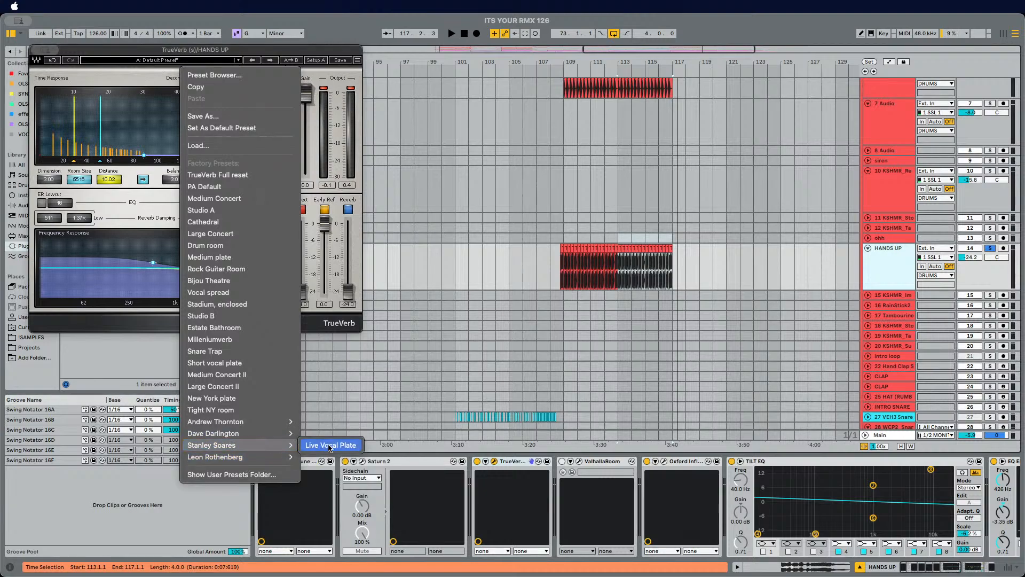
click(331, 445)
key(space)
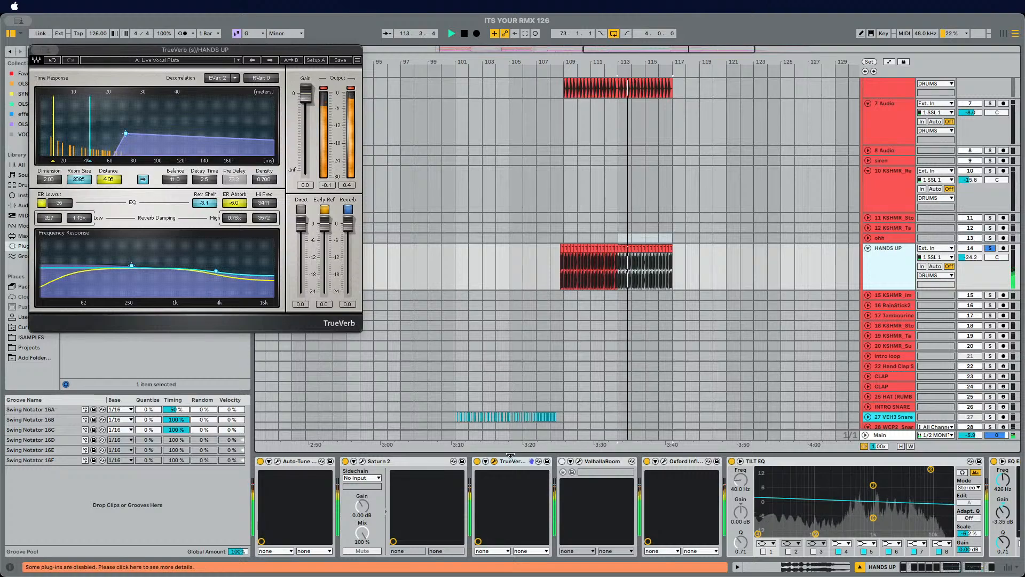
click(300, 210)
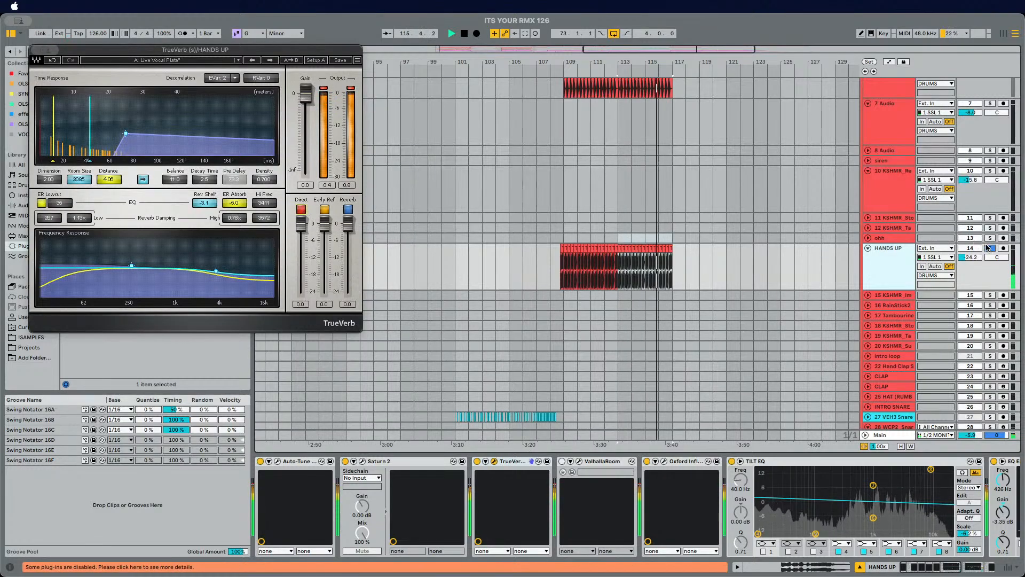
Step: Compare the vocal with ValhallaRoom bypassed, then delete the ValhallaRoom device from the HANDS UP chain
click(543, 290)
click(561, 270)
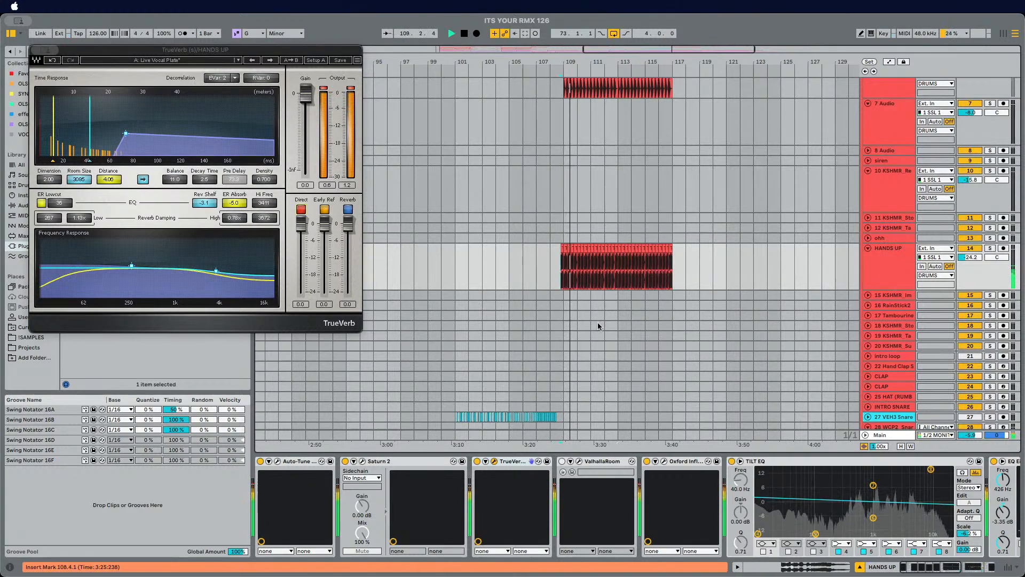
click(563, 461)
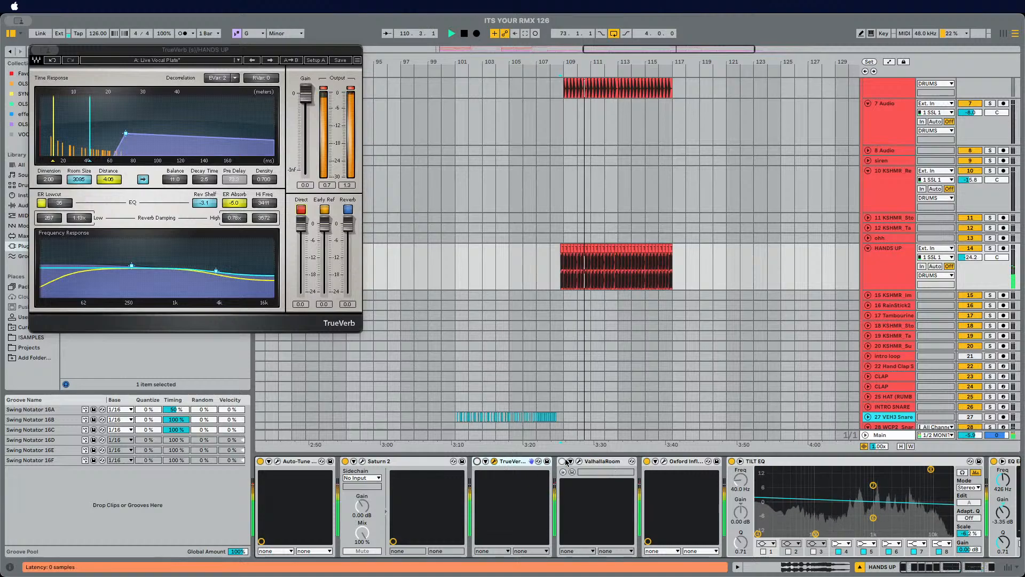
click(562, 462)
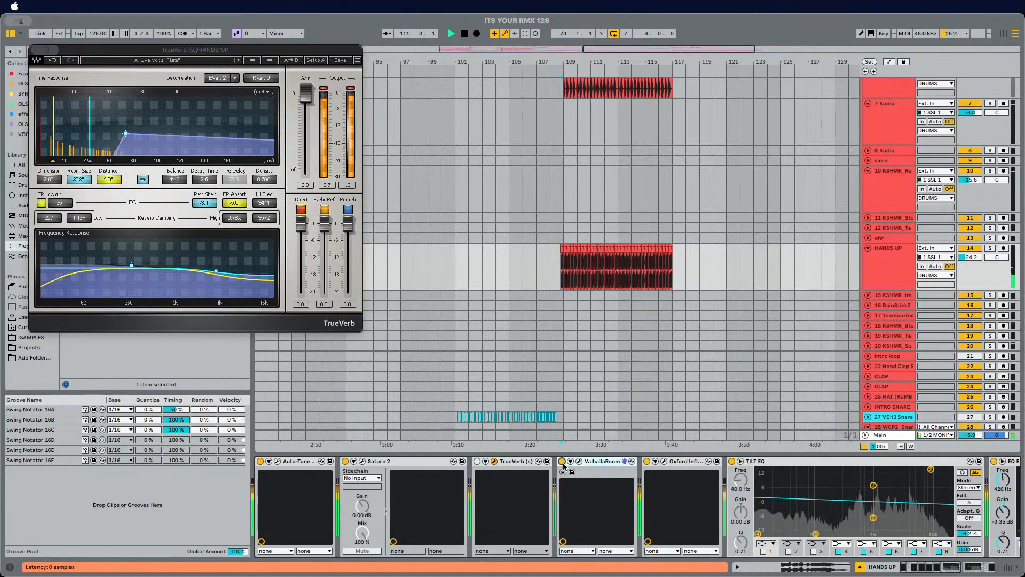
click(477, 461)
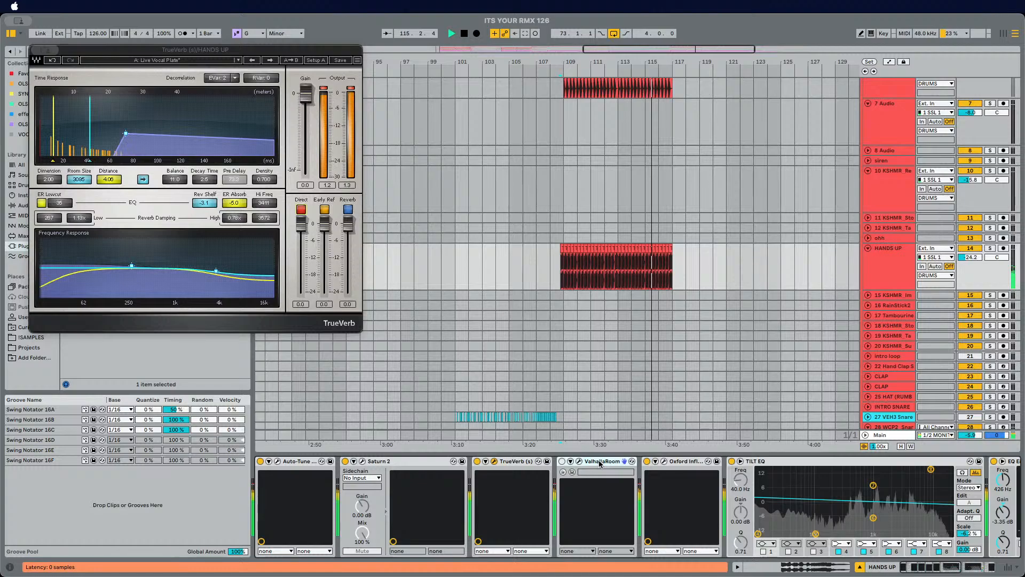
key(Delete)
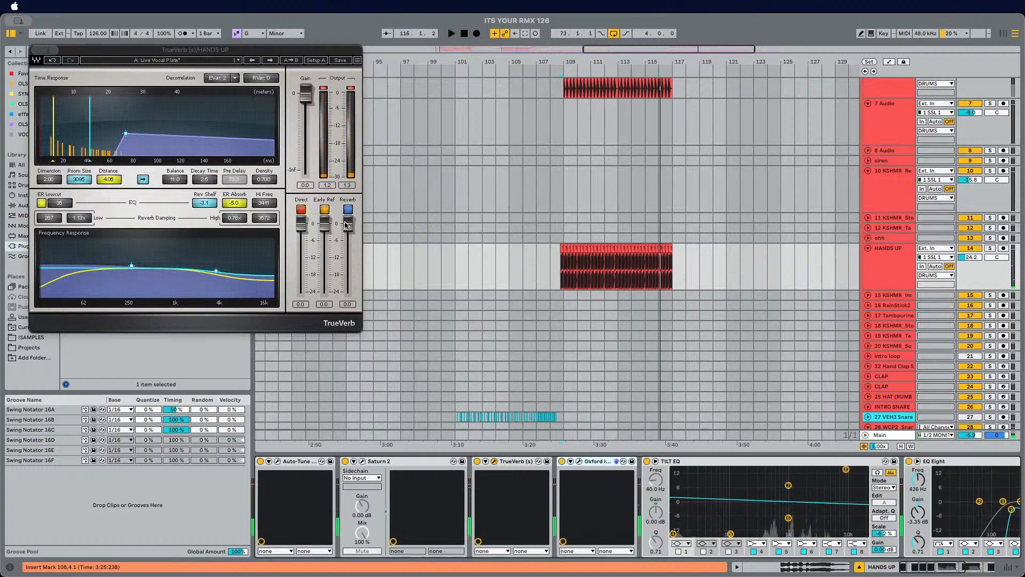
Step: Set TrueVerb's Reverb level to -4.0, play the section, and close the TrueVerb window
drag(347, 225, 348, 236)
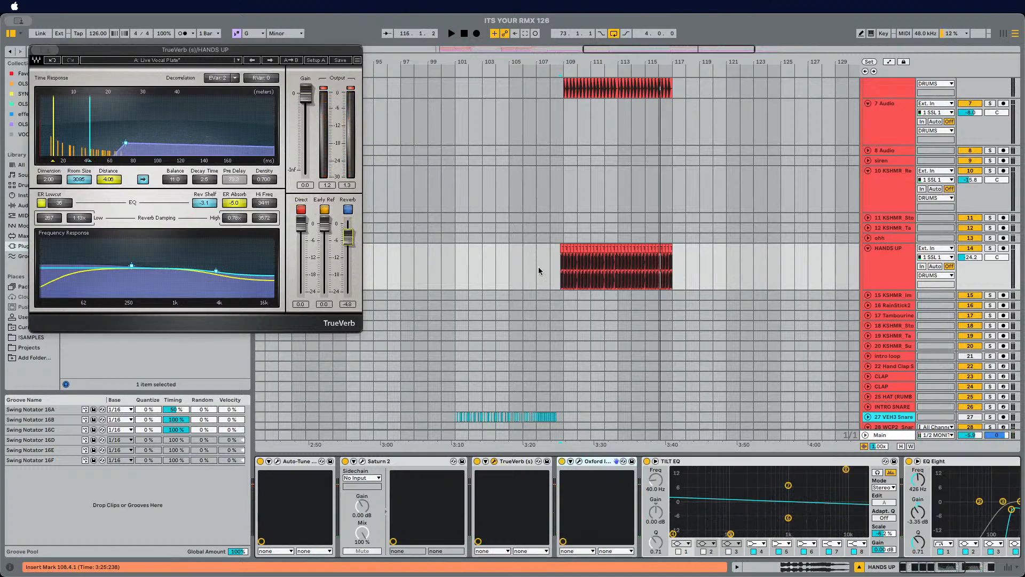
key(space)
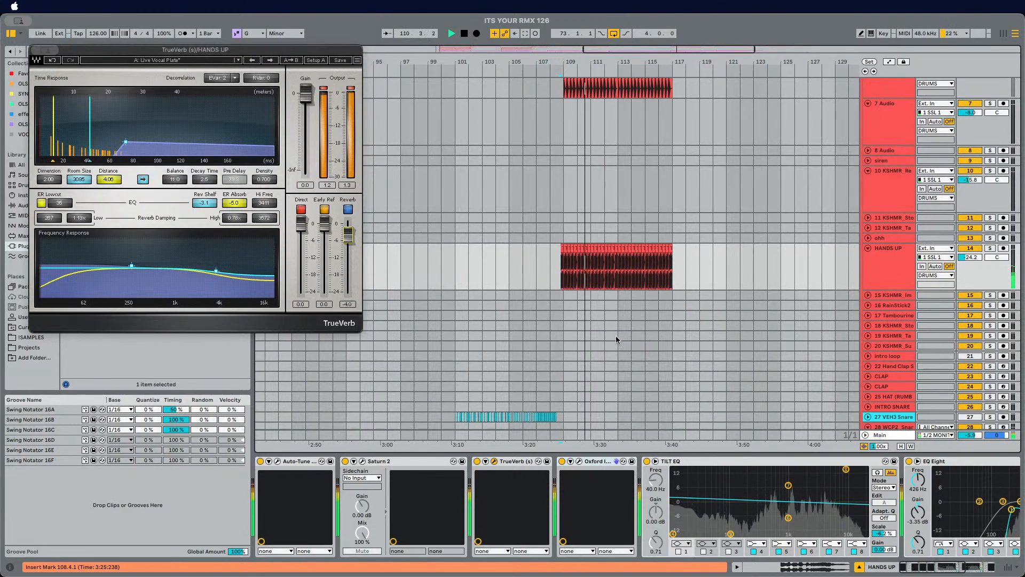
scroll(575, 326, down, 5)
key(space)
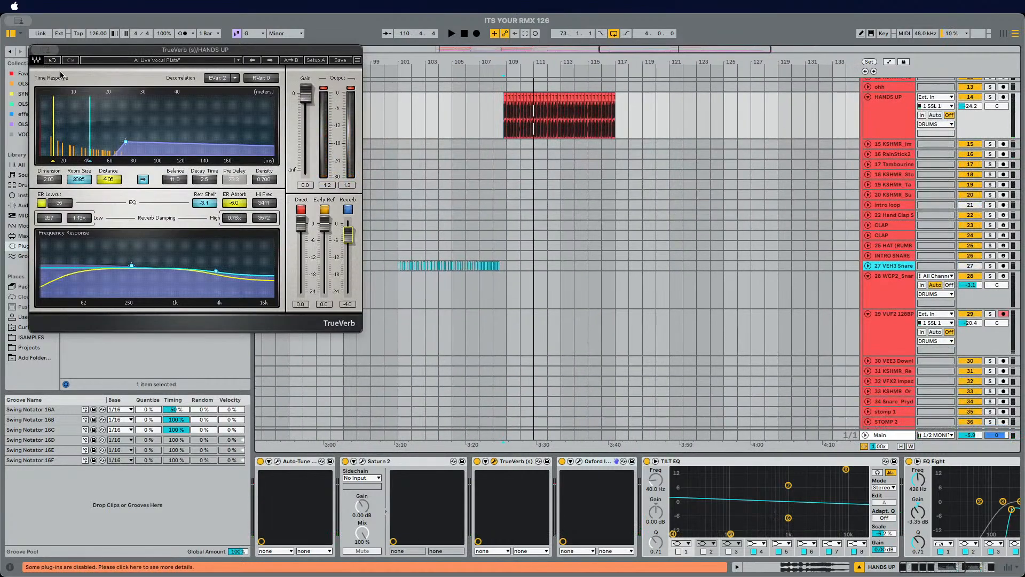
click(36, 50)
Step: Lower the MAIN LEAD track volume to -25.5 dB and play back
scroll(517, 220, right, 2)
scroll(517, 220, down, 5)
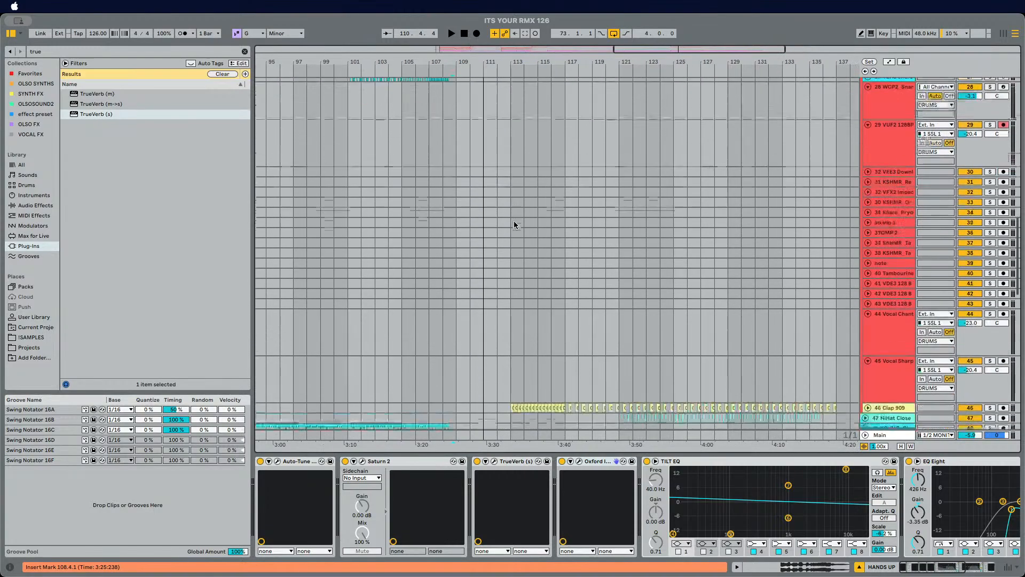
key(space)
scroll(514, 225, down, 10)
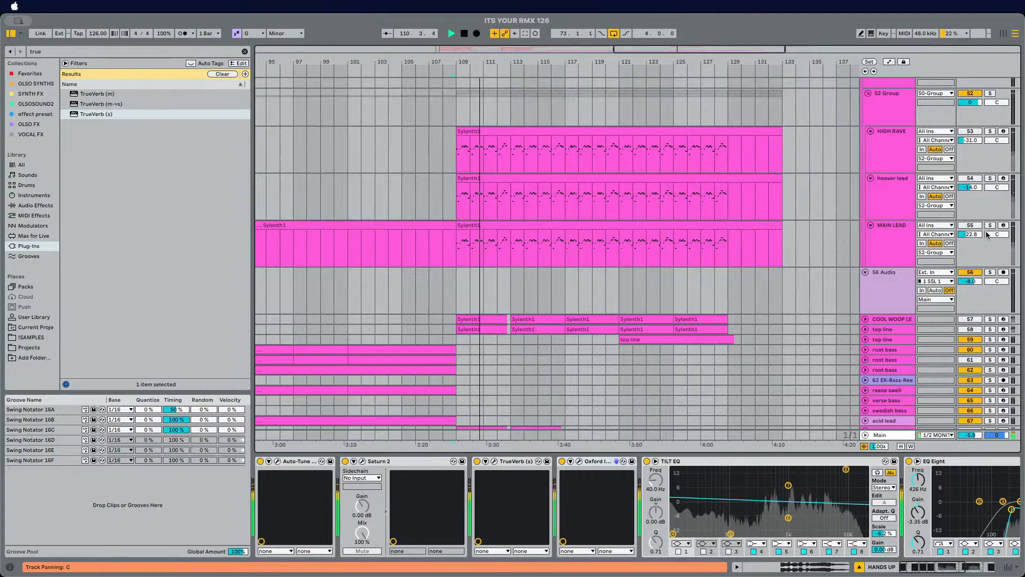
click(971, 225)
drag(971, 234, 971, 242)
key(space)
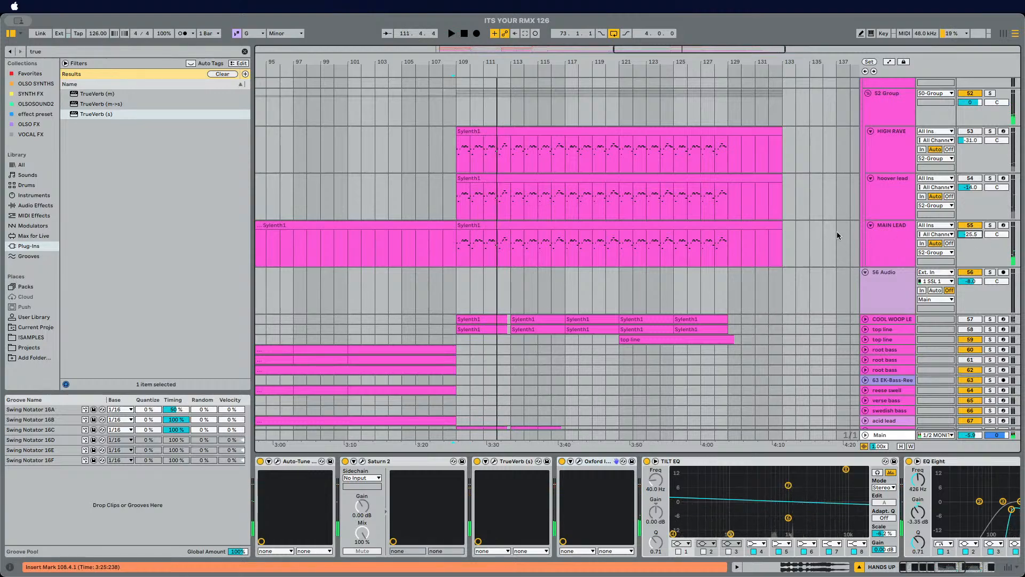
Step: Select the MAIN LEAD track, audition it, and delete its RC-20 Retro Color device
click(451, 245)
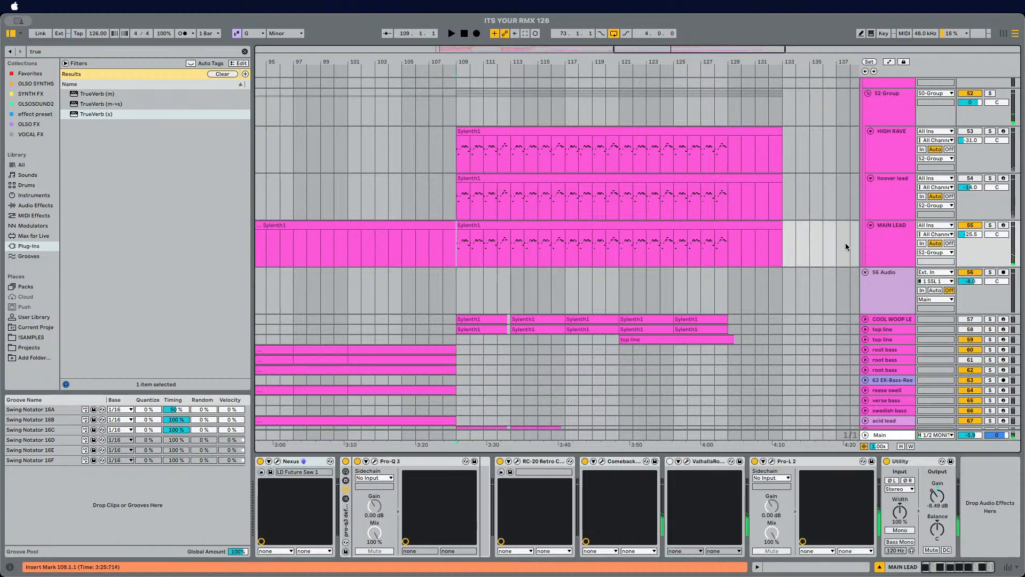
click(883, 244)
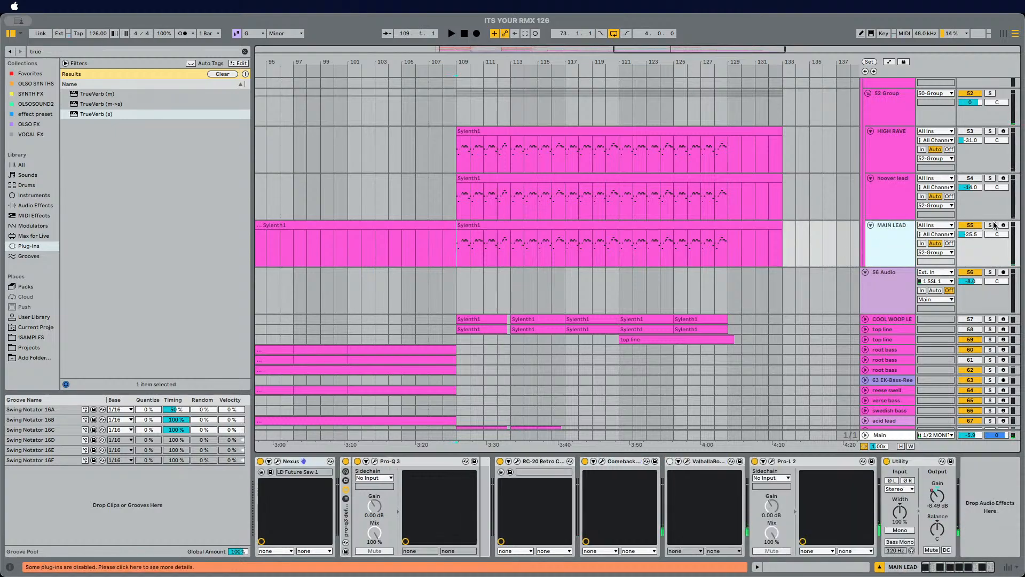
key(space)
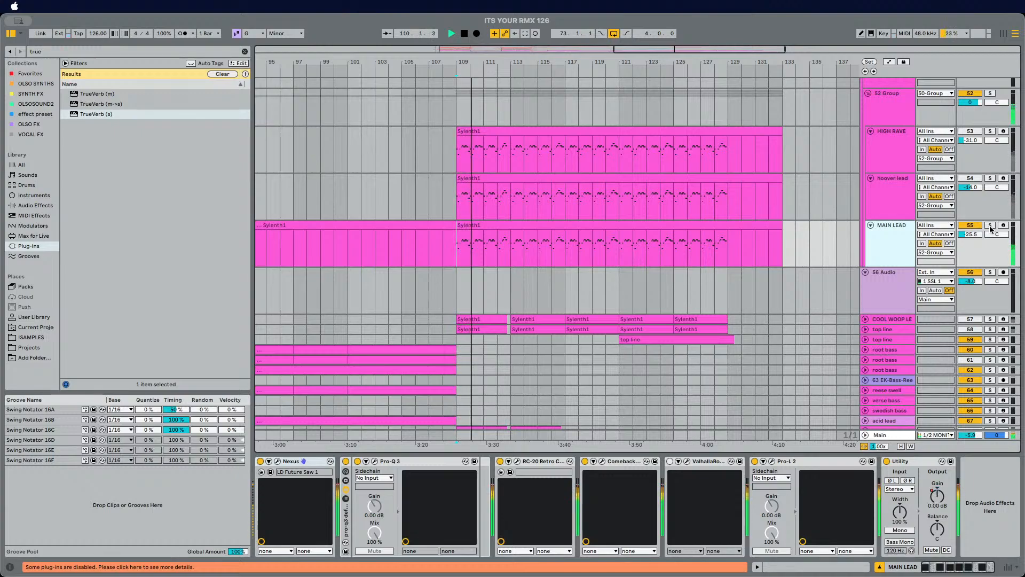
key(space)
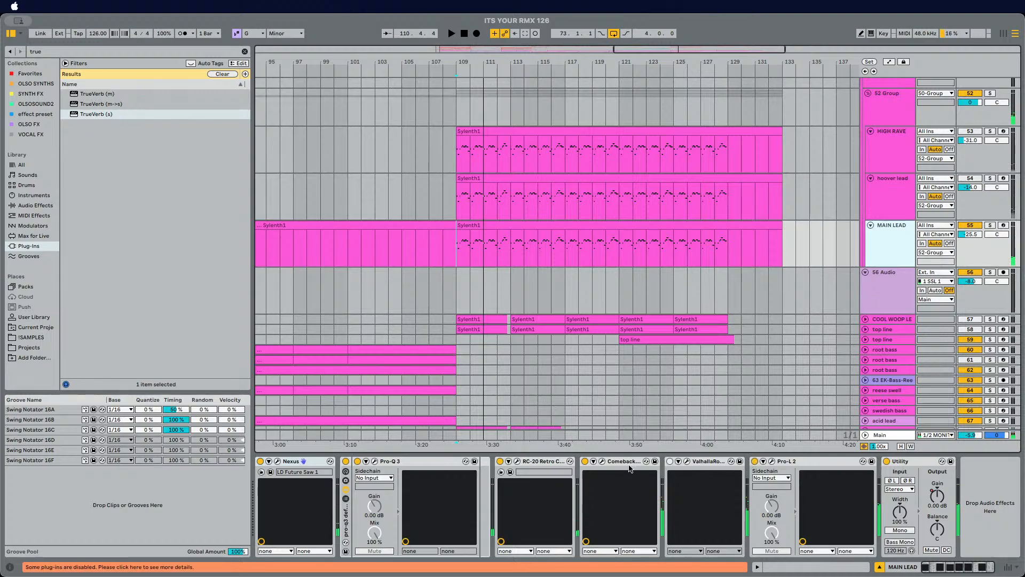
click(538, 463)
key(Delete)
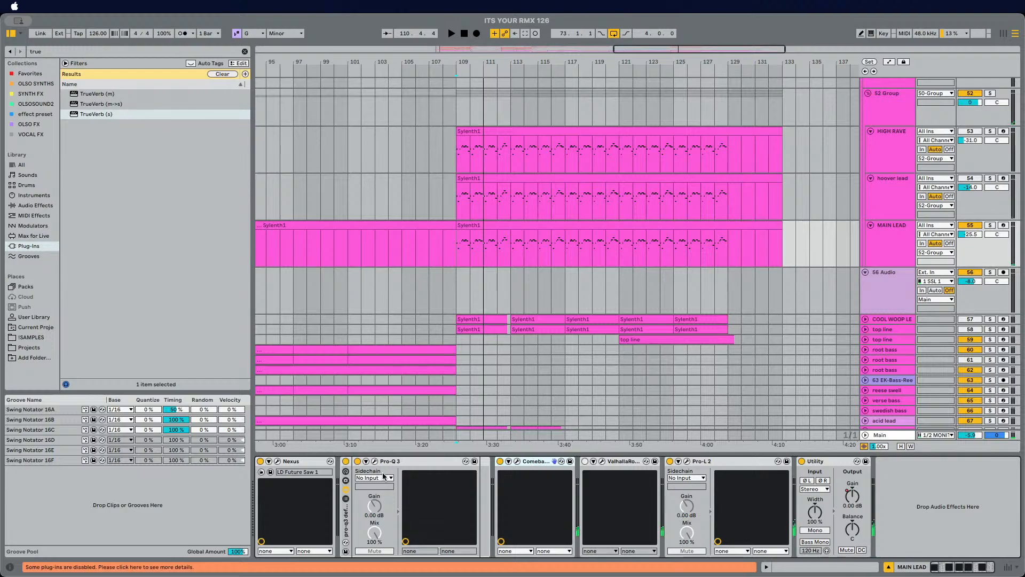
Step: Open the MAIN LEAD's Pro-Q 3 to inspect its EQ curve, then close it
click(347, 526)
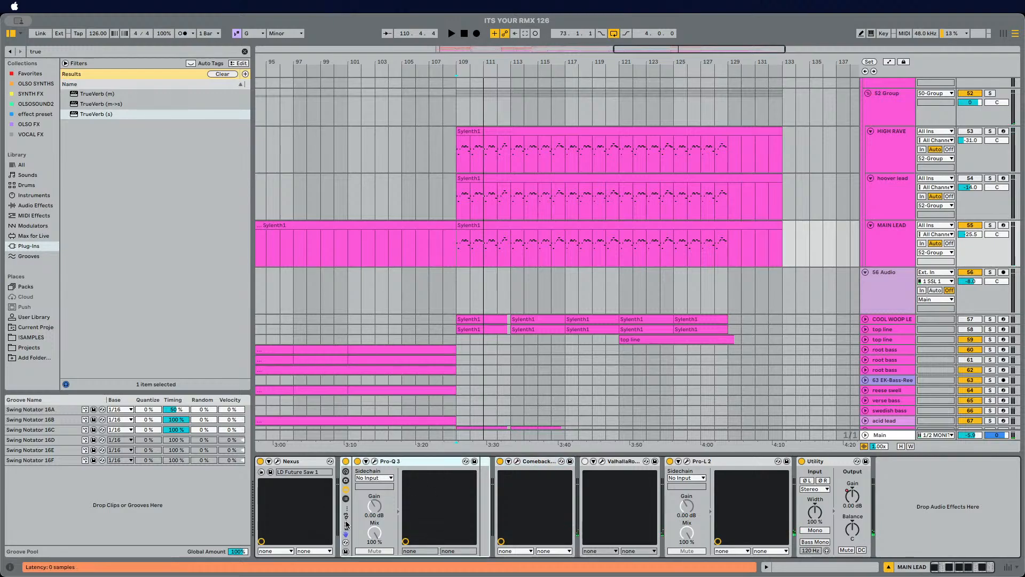
click(376, 462)
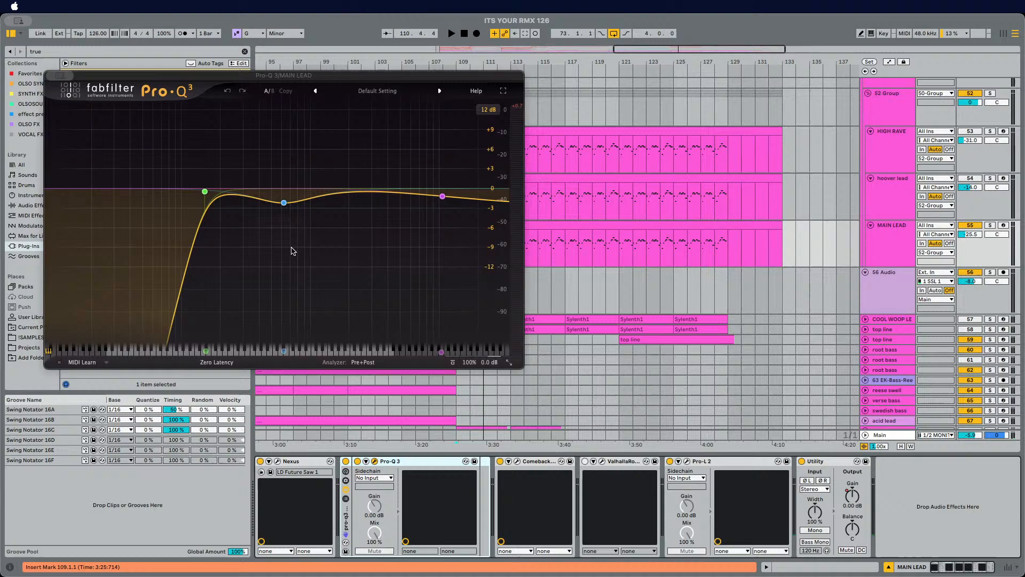
click(50, 78)
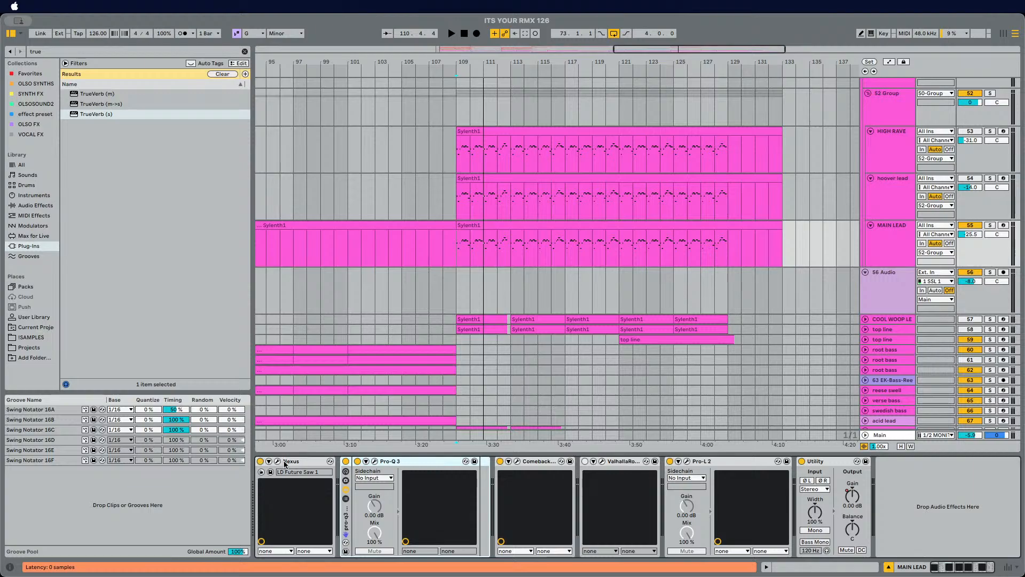
Step: Open the MAIN LEAD's Nexus instrument, audition Future Saw presets, filter by Lead and load the Motion preset
click(876, 246)
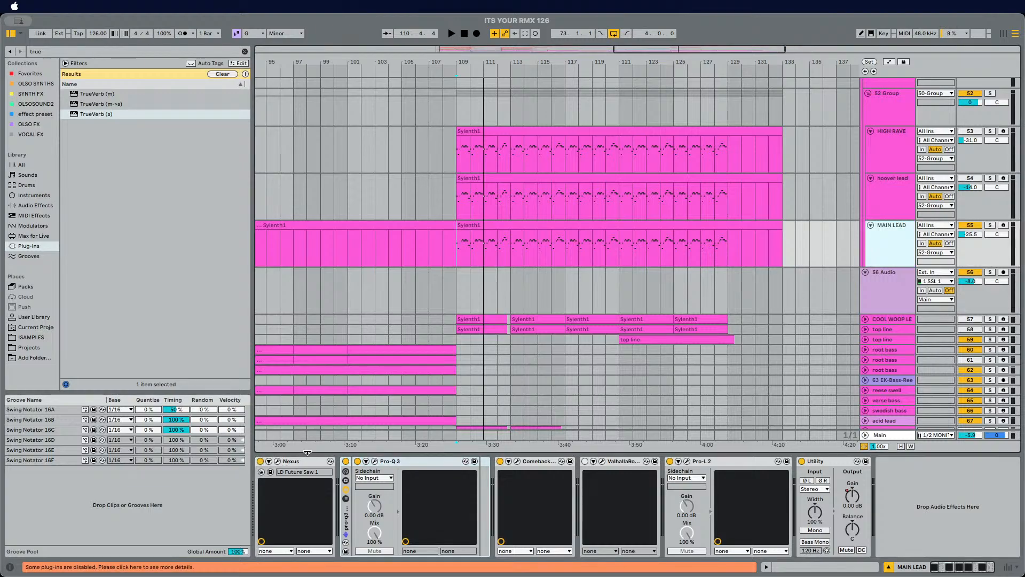
click(278, 461)
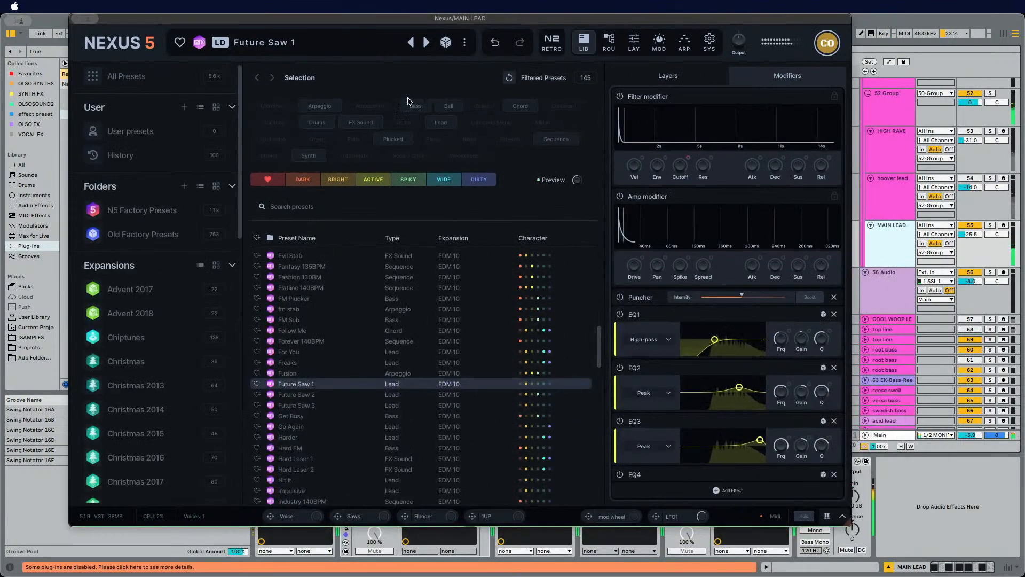
click(330, 397)
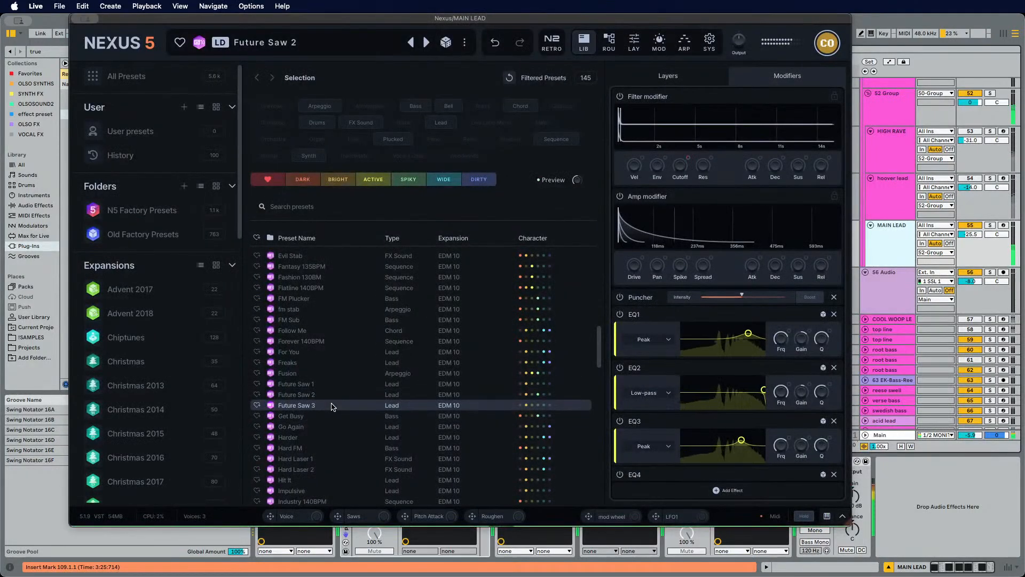
click(331, 406)
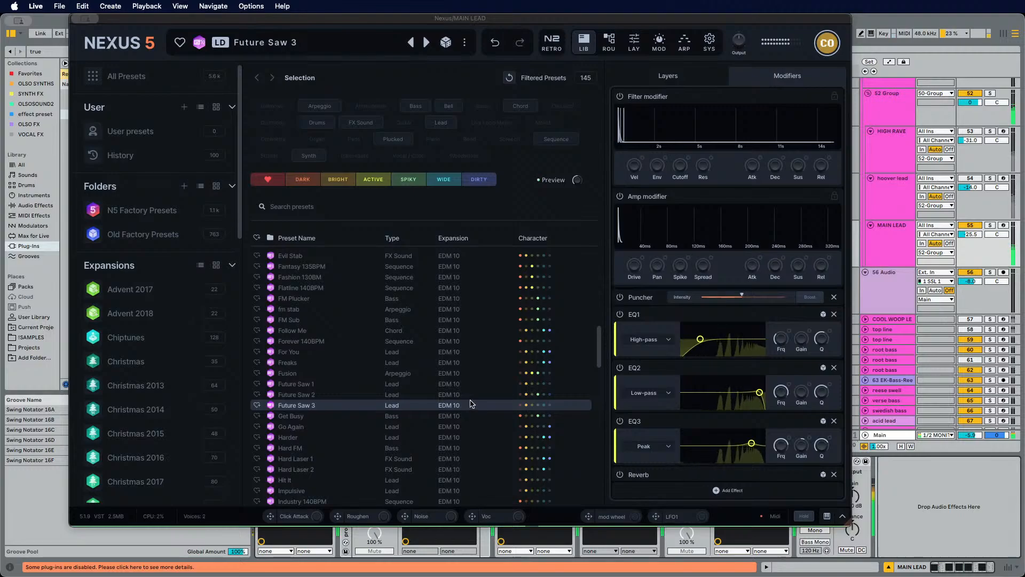
scroll(438, 474, down, 1)
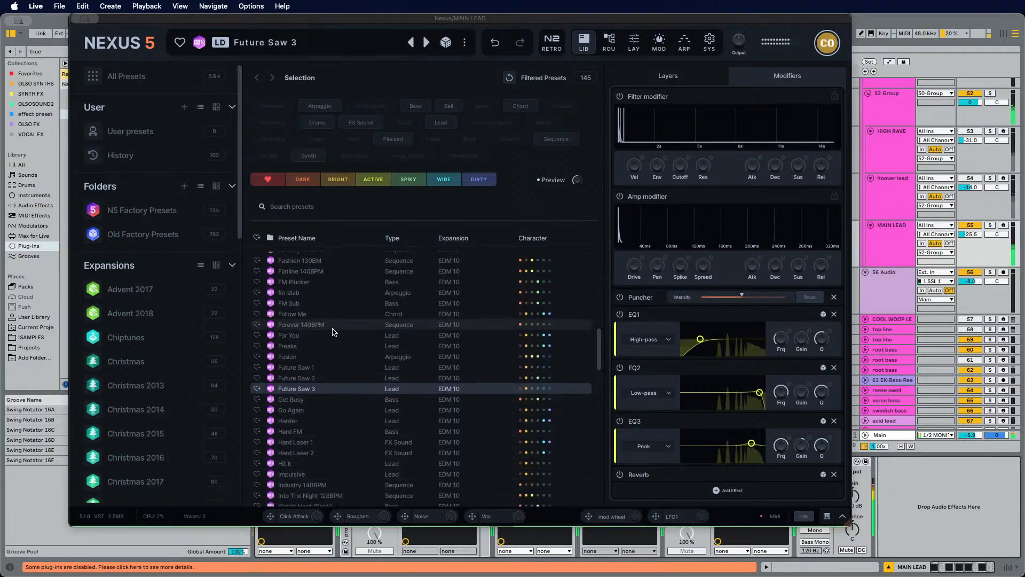
click(437, 123)
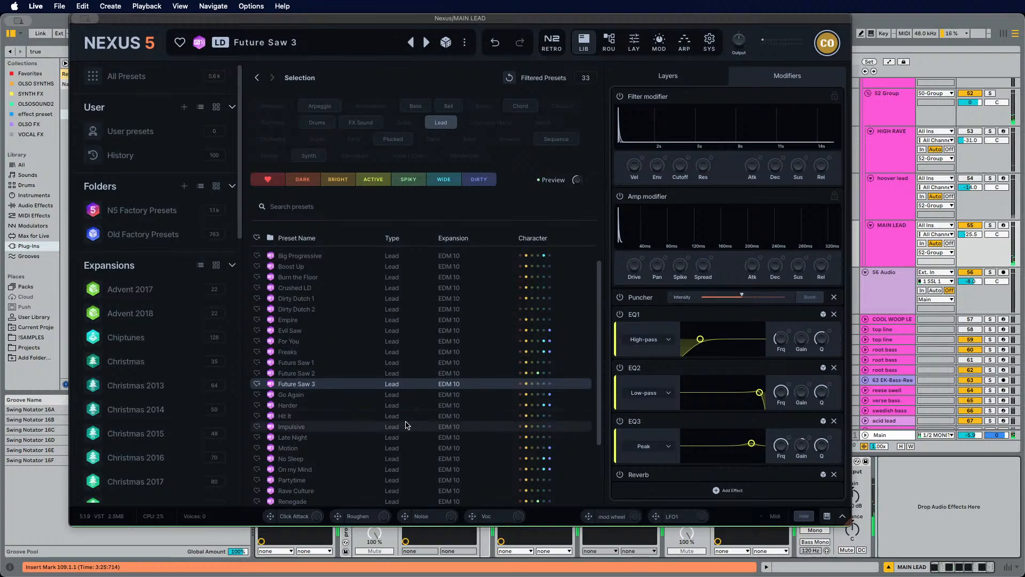
scroll(343, 418, down, 3)
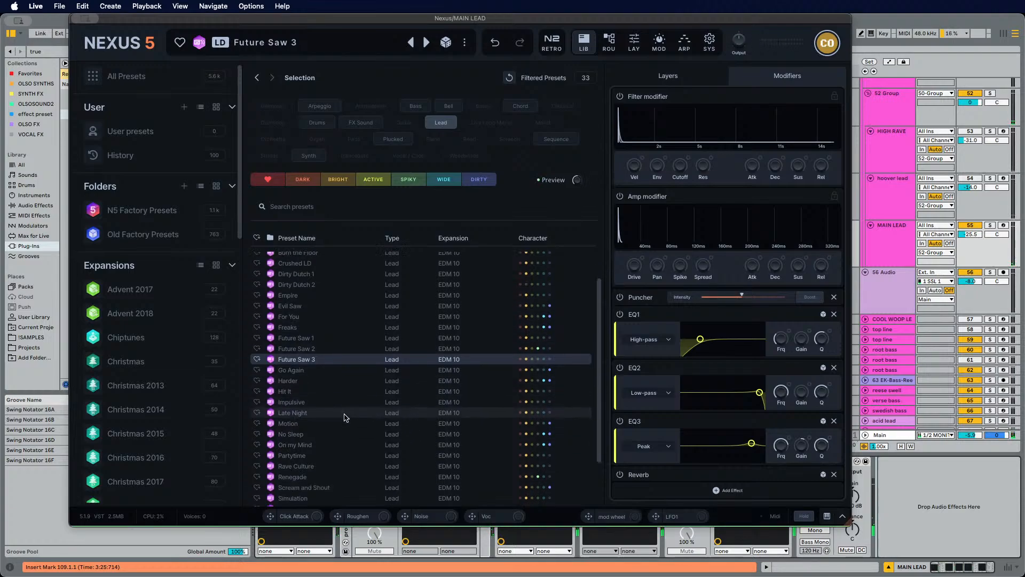
click(348, 415)
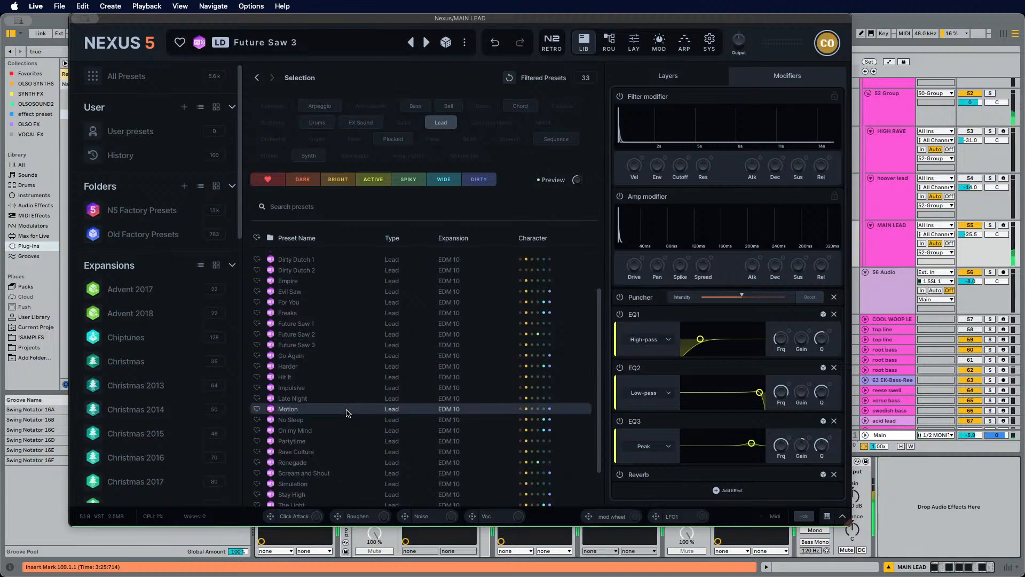
click(350, 422)
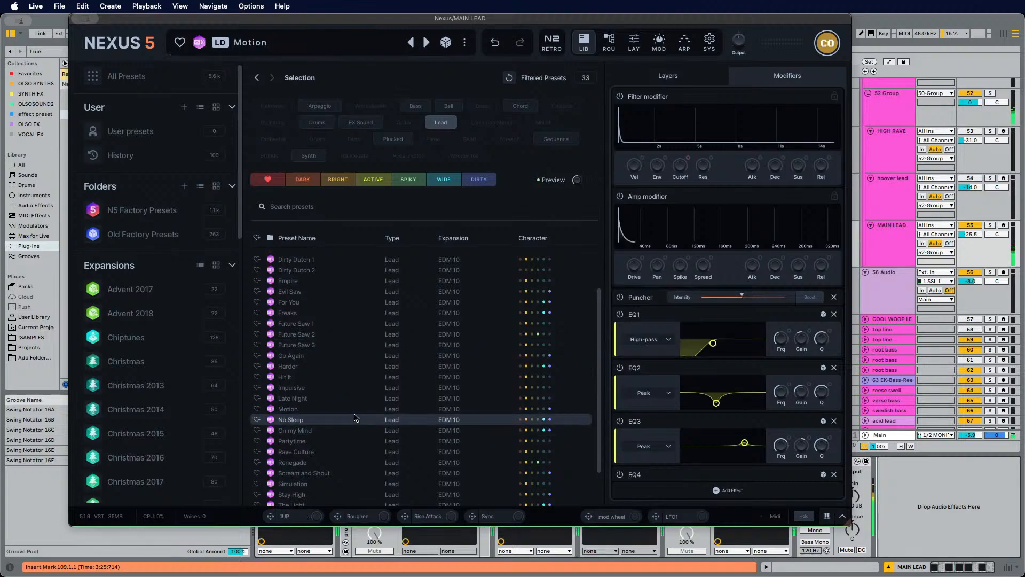
Step: Scroll through the Motion preset's effect modules to review them, then close the Nexus window
scroll(681, 386, down, 3)
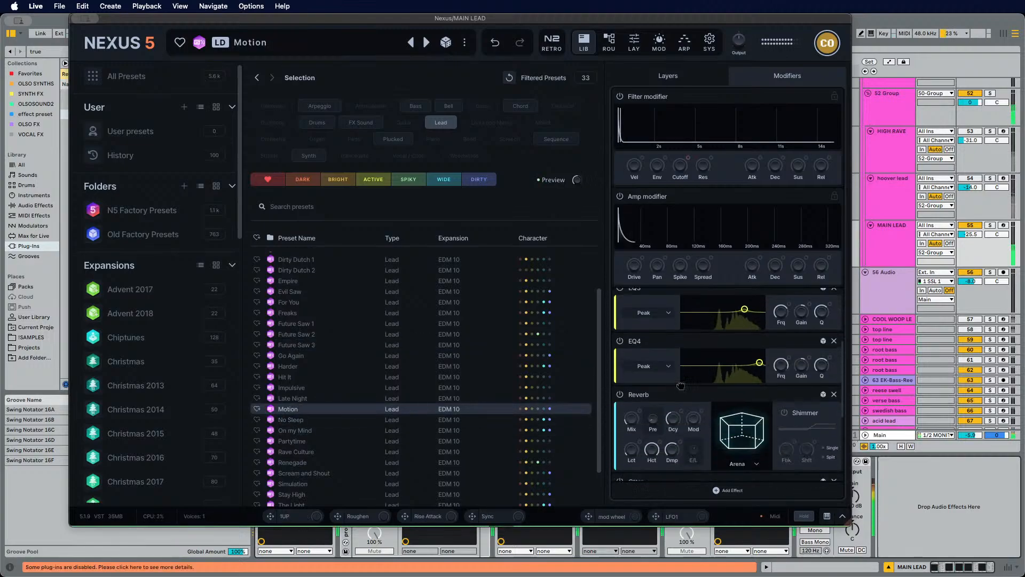
scroll(681, 385, down, 3)
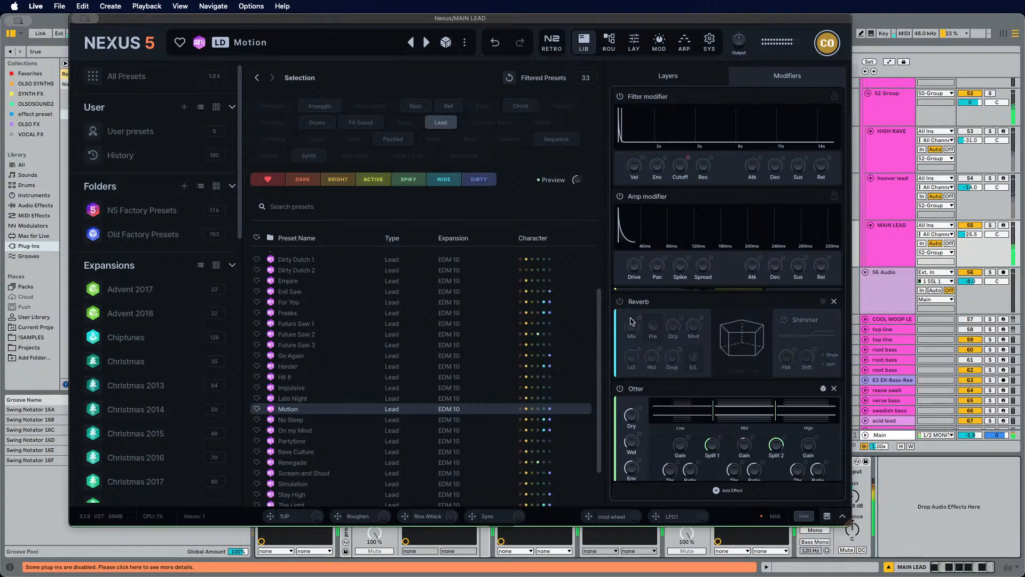
scroll(631, 321, down, 3)
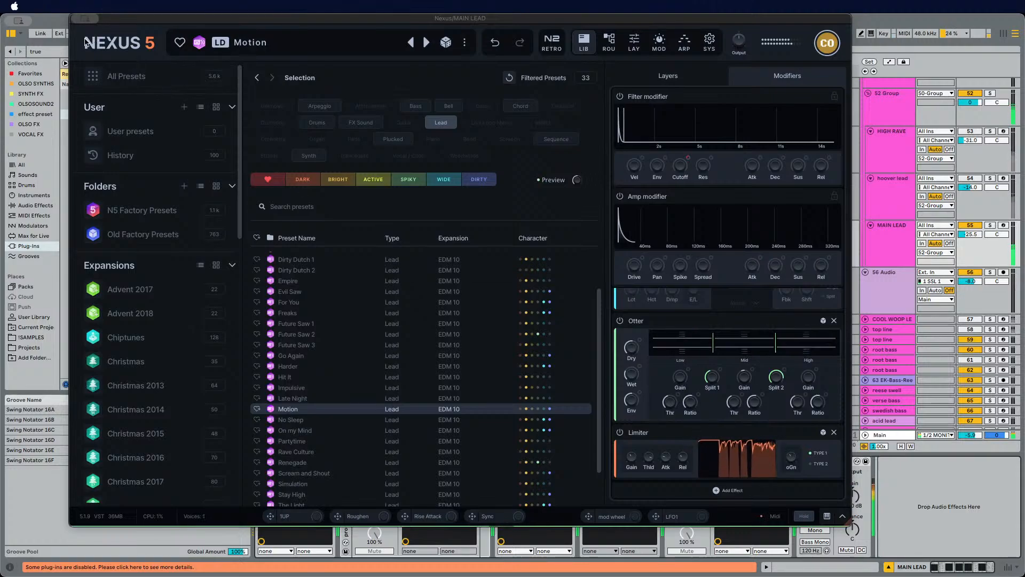
click(77, 19)
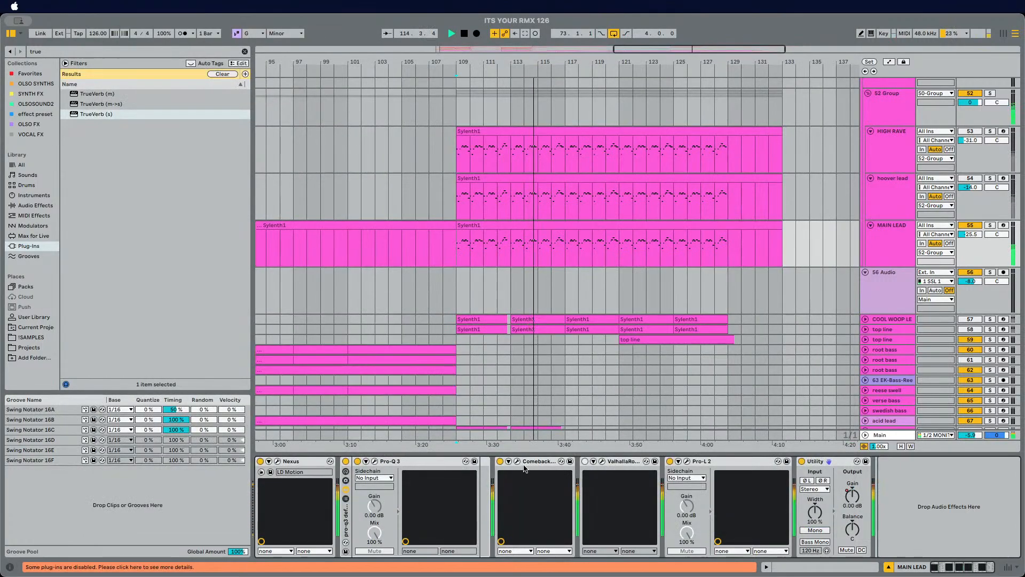
Step: Play the section and open the Comeback Kid delay to check its settings, then close it
key(space)
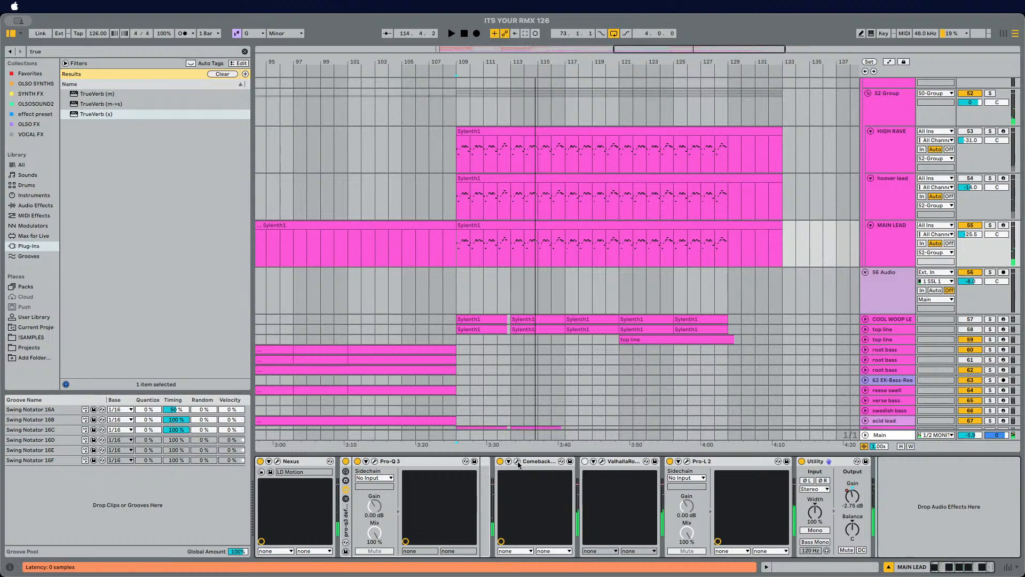
click(517, 461)
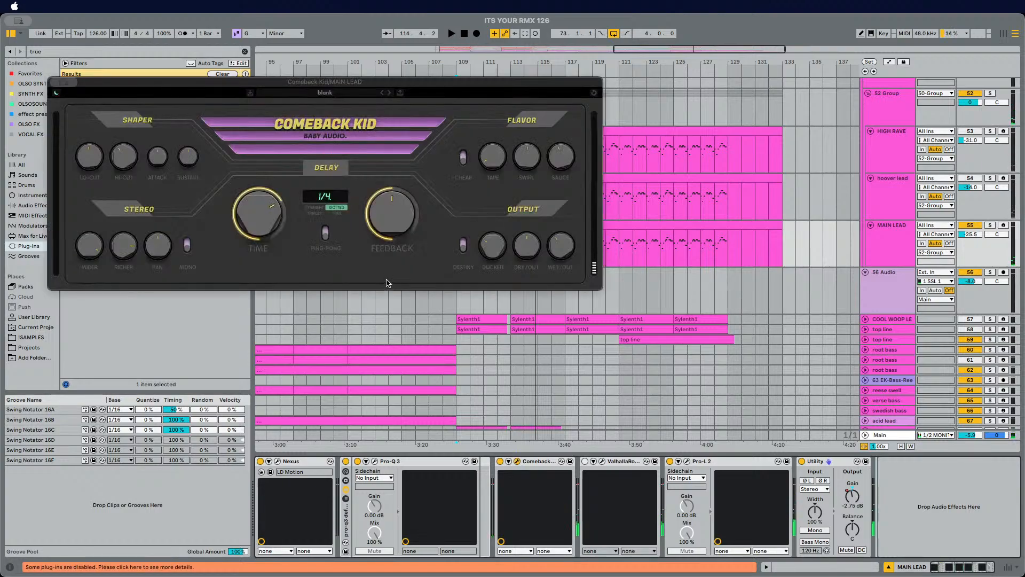
click(55, 81)
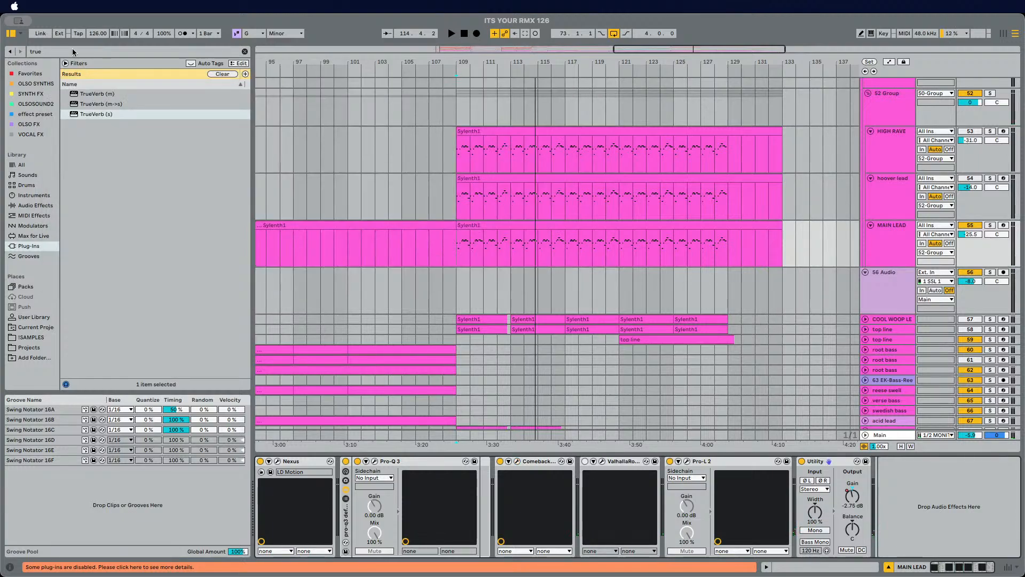
Step: Search the browser for rc and insert RC-20 Retro Color on MAIN LEAD right after Pro-Q 3
click(65, 52)
text(rc)
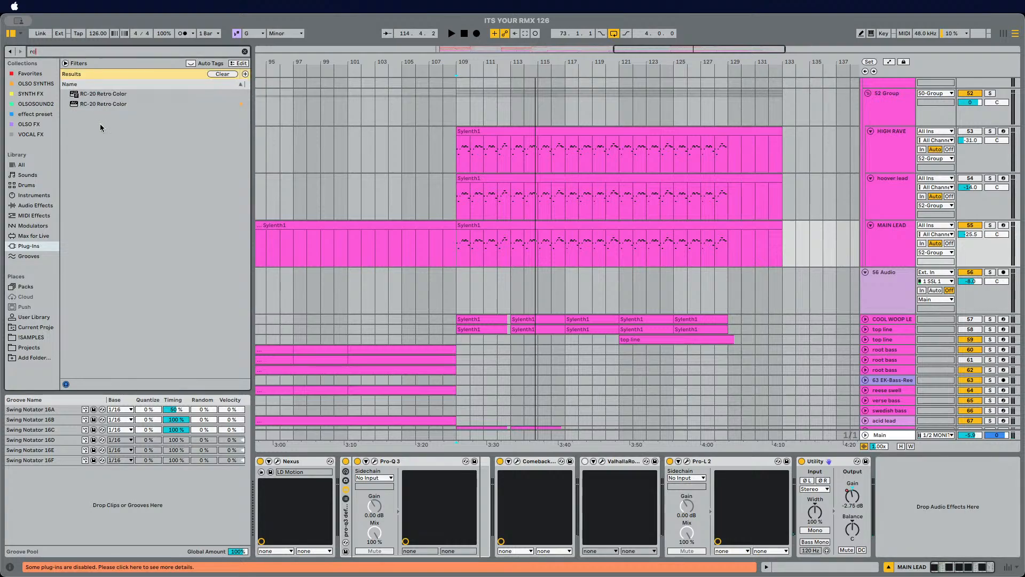
drag(84, 96, 491, 474)
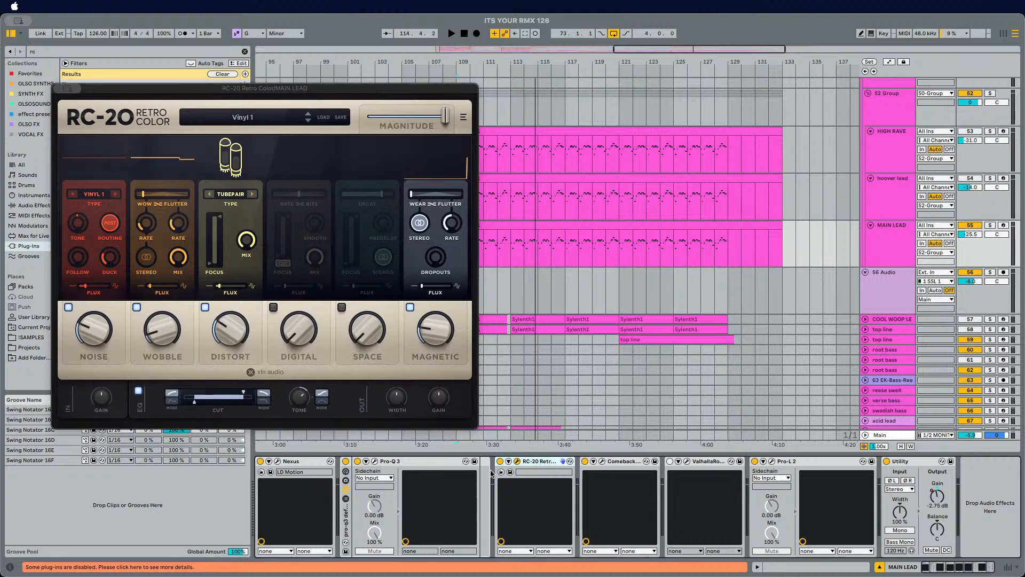
Step: Play the MAIN LEAD while sweeping RC-20's cut filter frequency and raising its Distort amount
key(space)
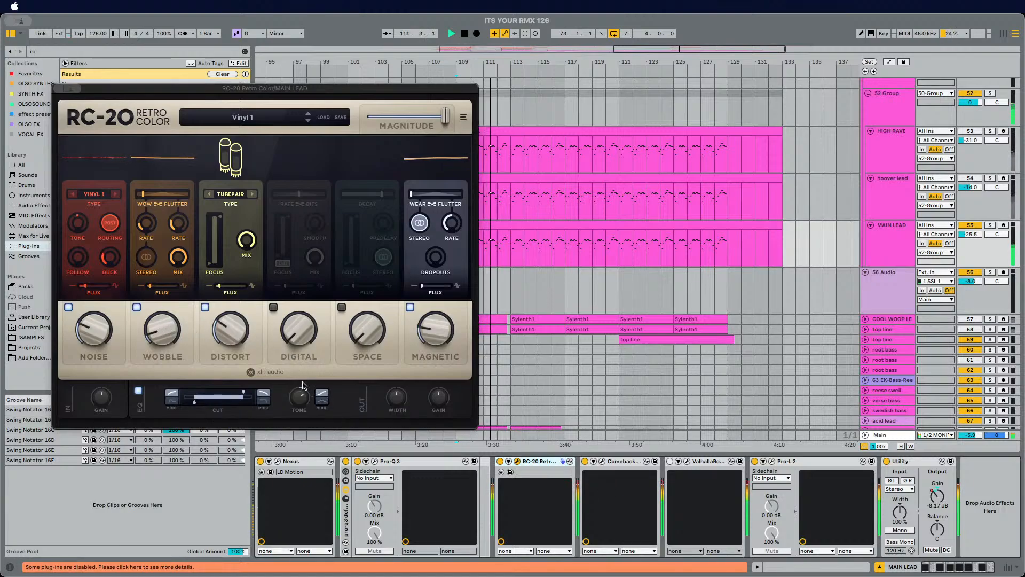
click(246, 393)
drag(247, 393, 240, 392)
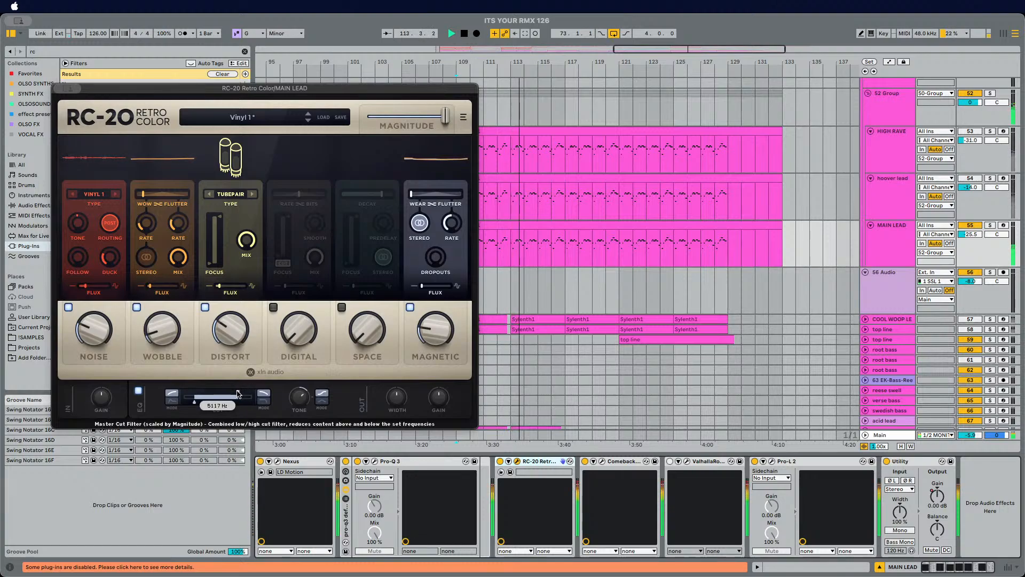
mouse_move(232, 327)
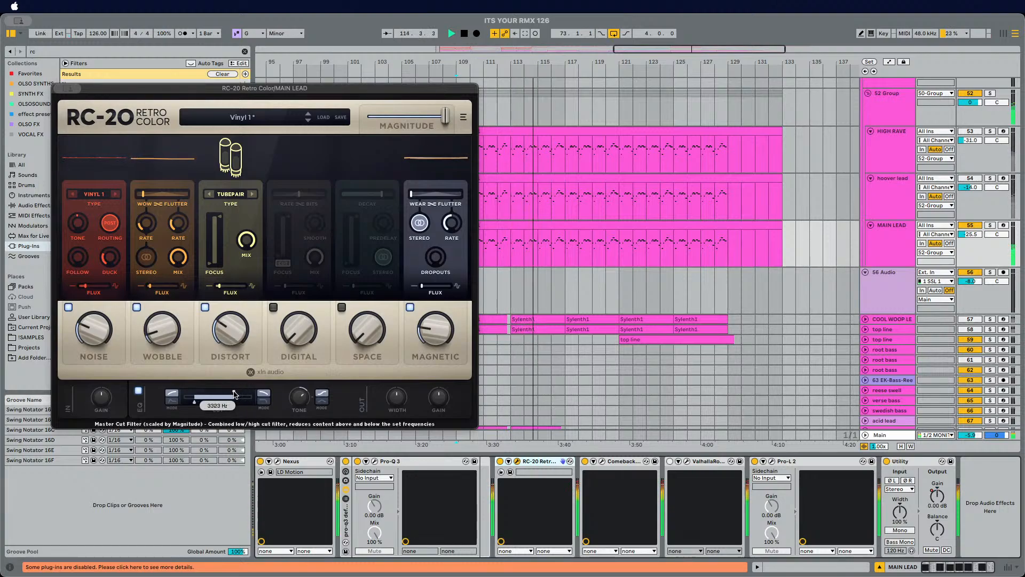
drag(231, 322, 233, 300)
drag(234, 392, 243, 395)
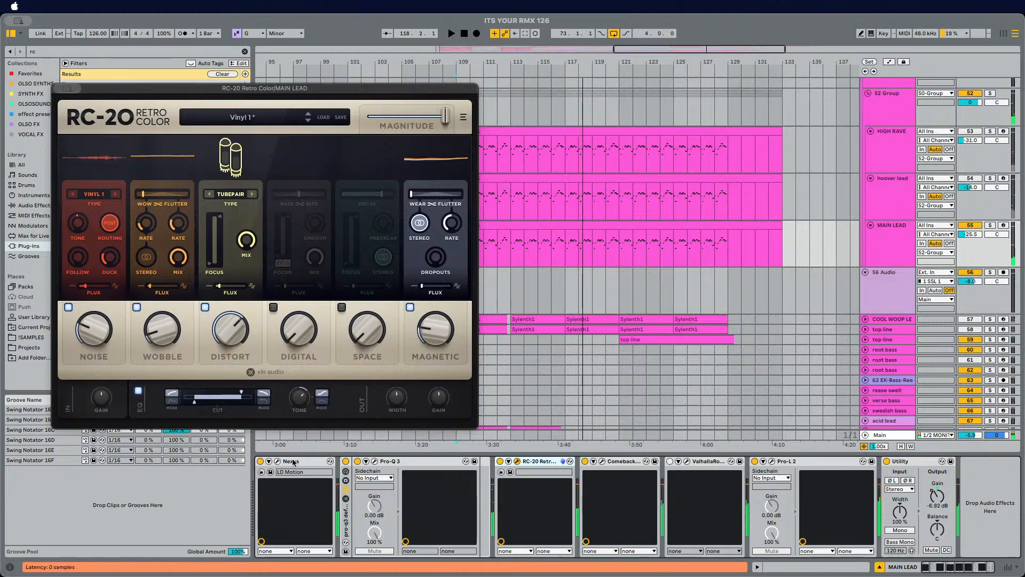
click(585, 463)
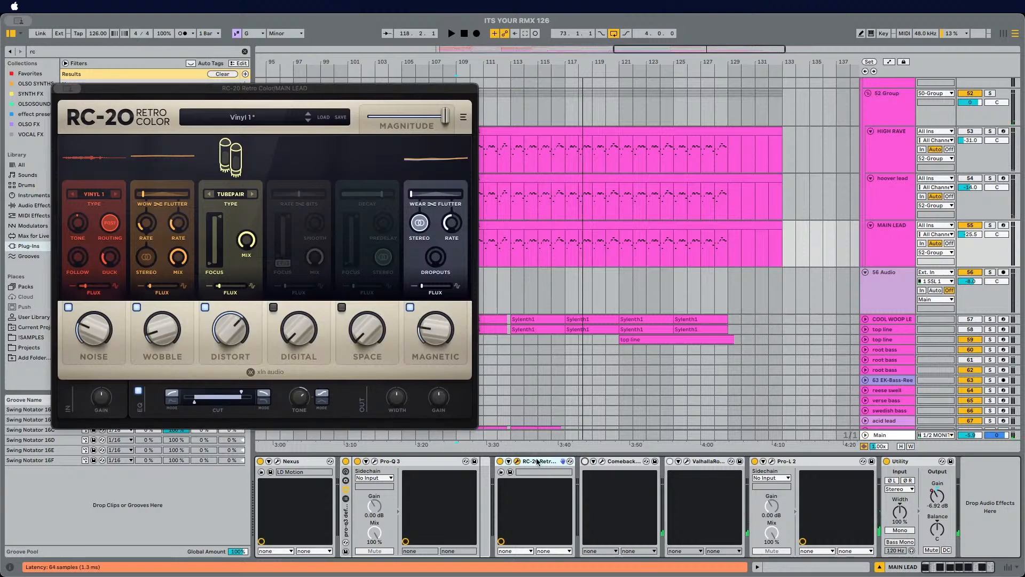
key(space)
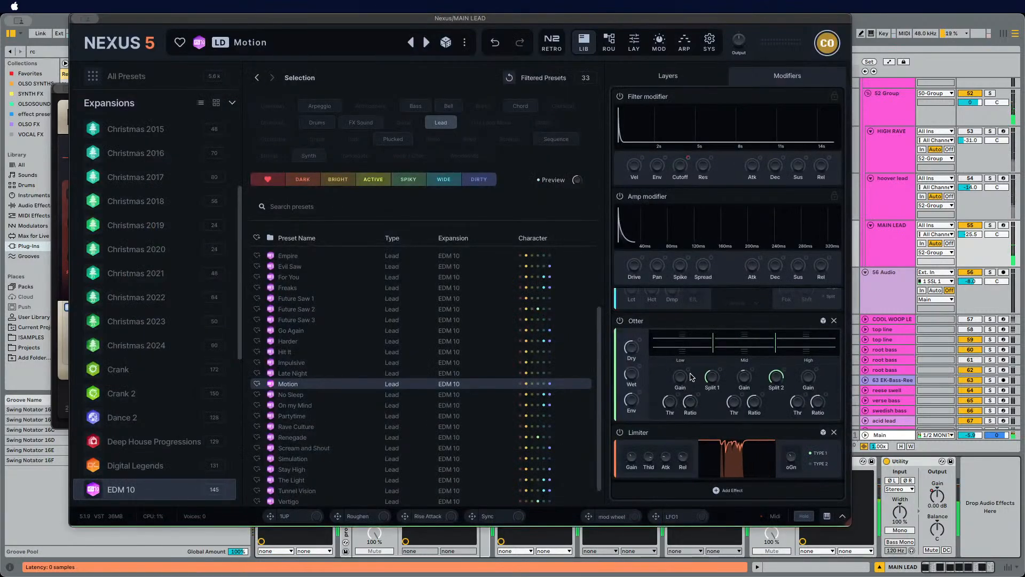
Step: Review the Nexus effect modules and its Retro panel for the Motion preset
scroll(691, 377, up, 6)
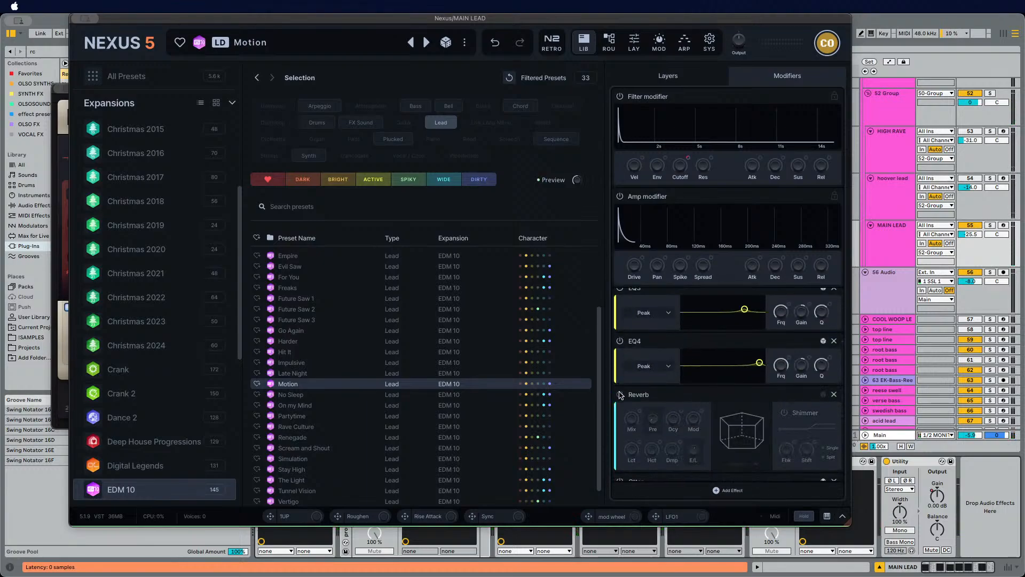
click(552, 42)
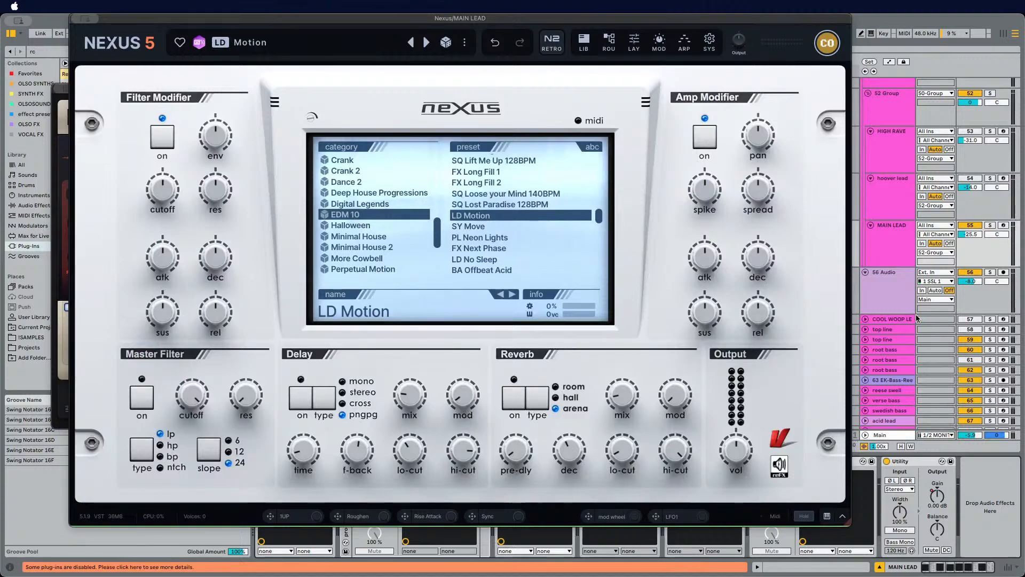
click(871, 277)
Step: Scroll the track list and inspect the 50 Group and 52 Group device chains during playback
scroll(886, 278, up, 5)
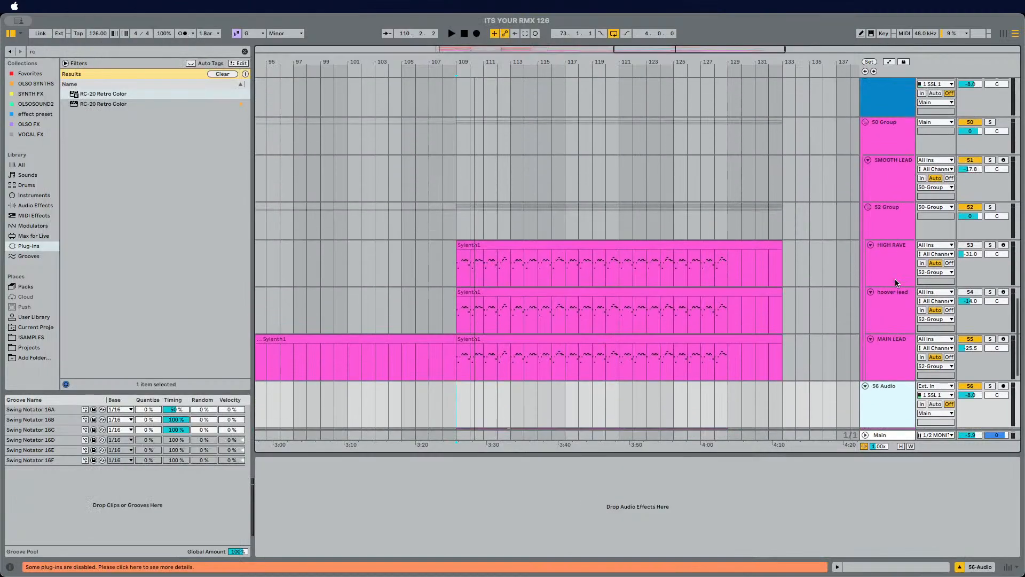
scroll(896, 281, down, 2)
scroll(882, 171, up, 3)
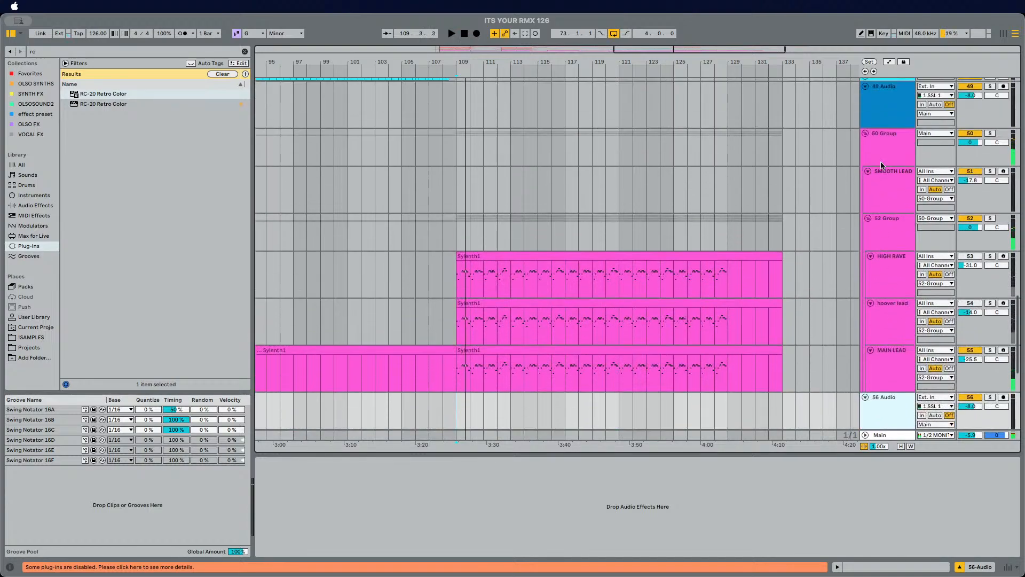
click(881, 165)
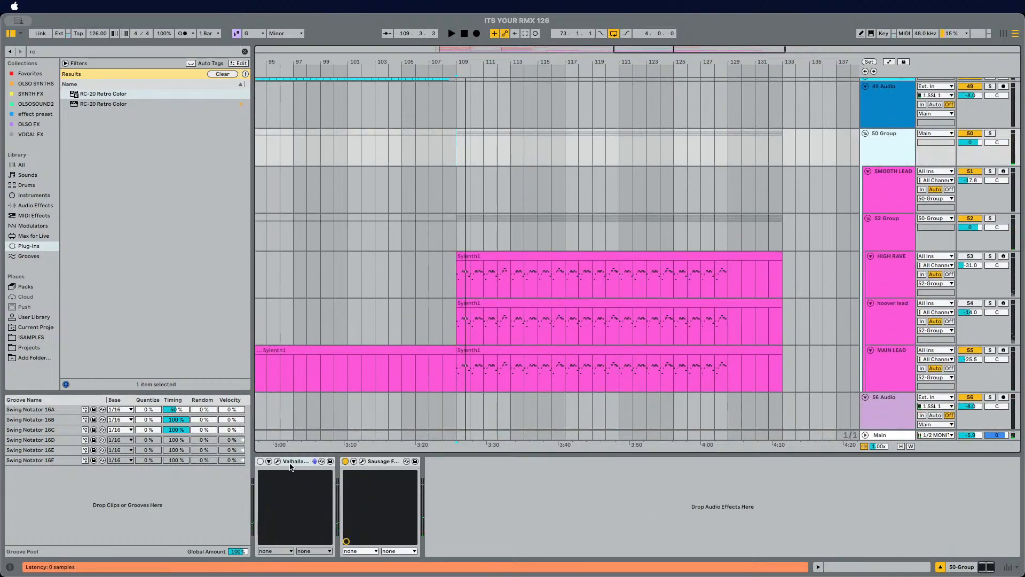
click(884, 235)
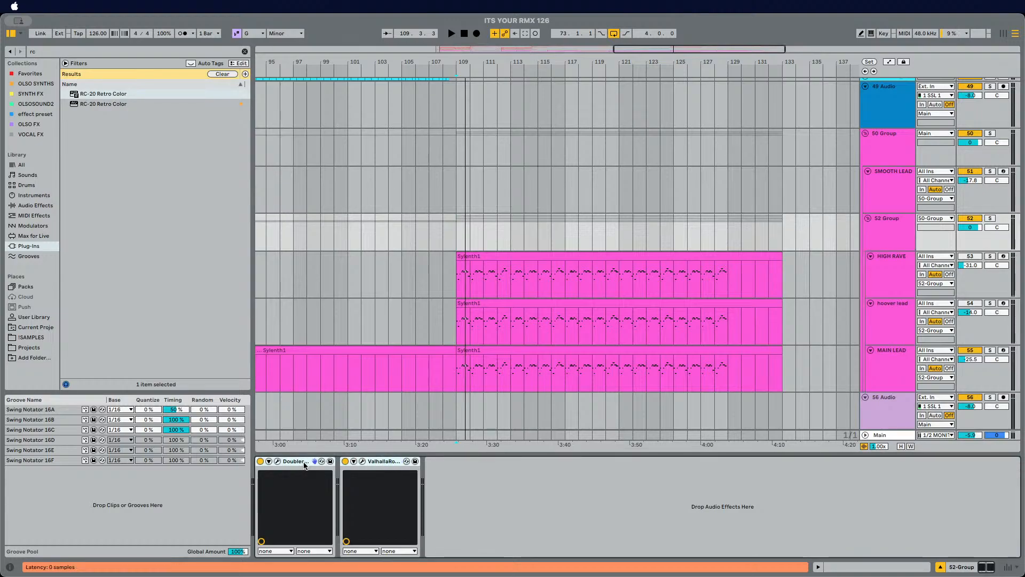
key(space)
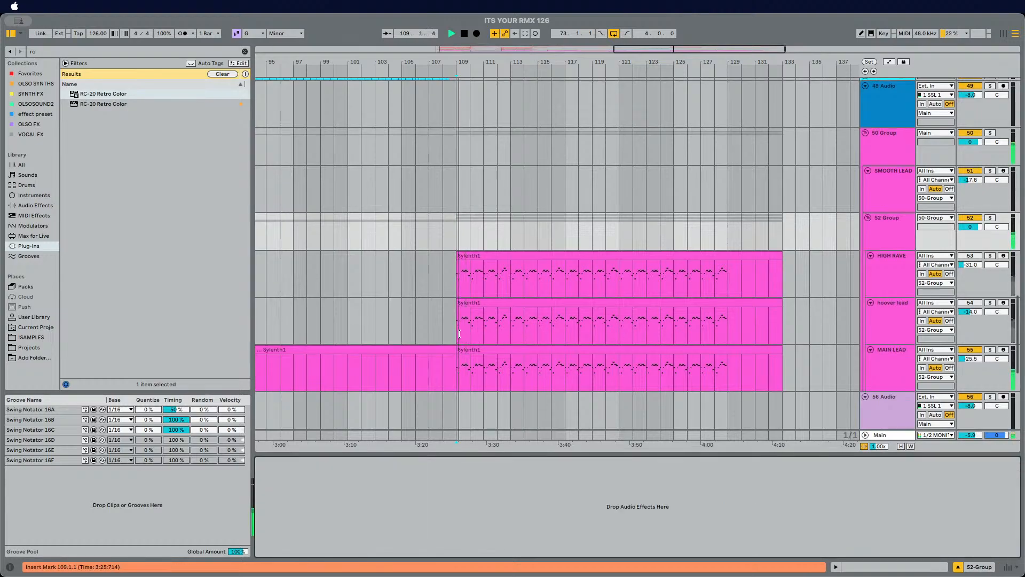
Step: Raise RC-20's Distort and readjust its cut filter on MAIN LEAD, then close the plugin windows
scroll(723, 290, down, 4)
click(882, 283)
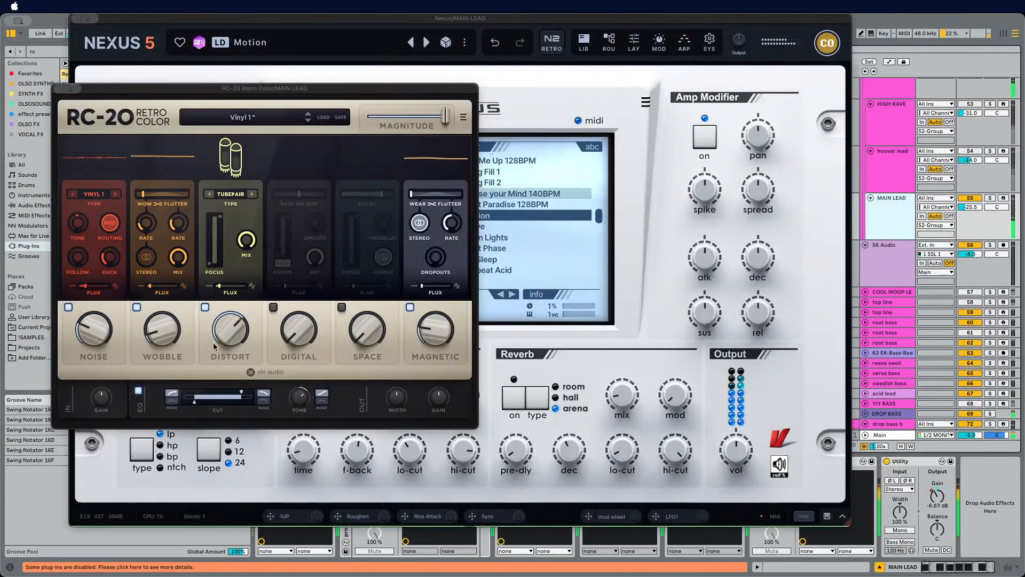
drag(232, 335, 241, 320)
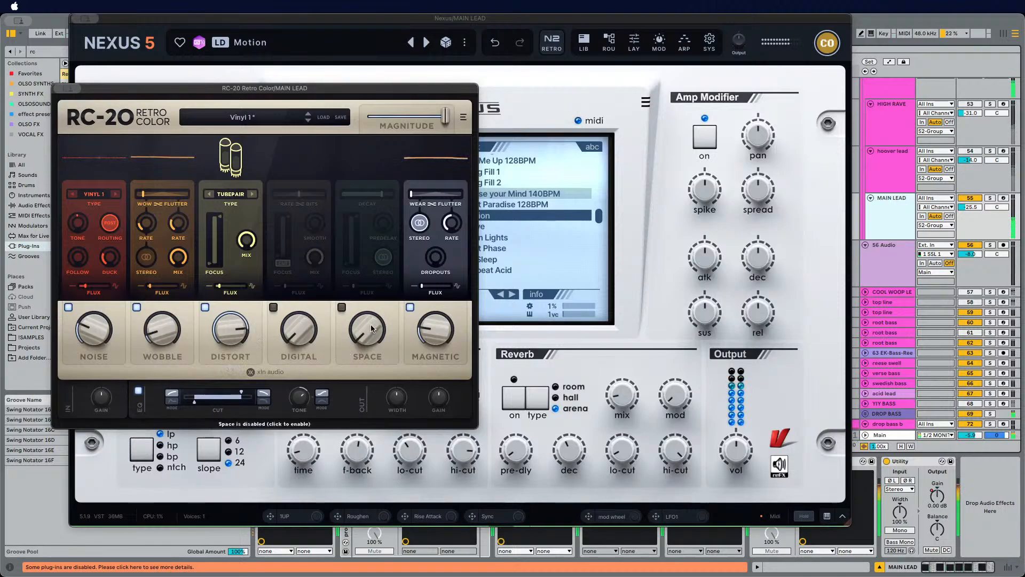
drag(242, 395, 238, 395)
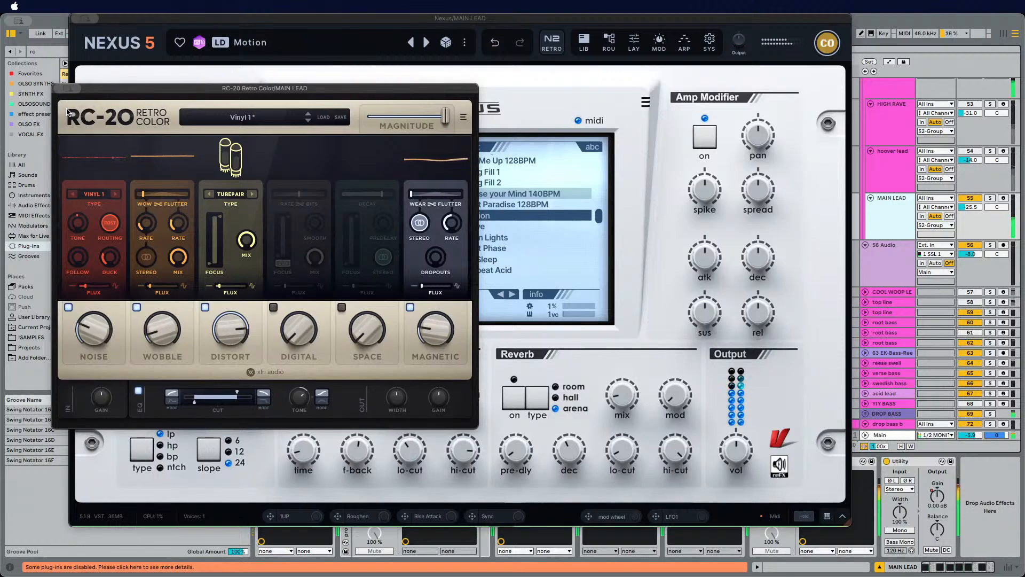
click(60, 88)
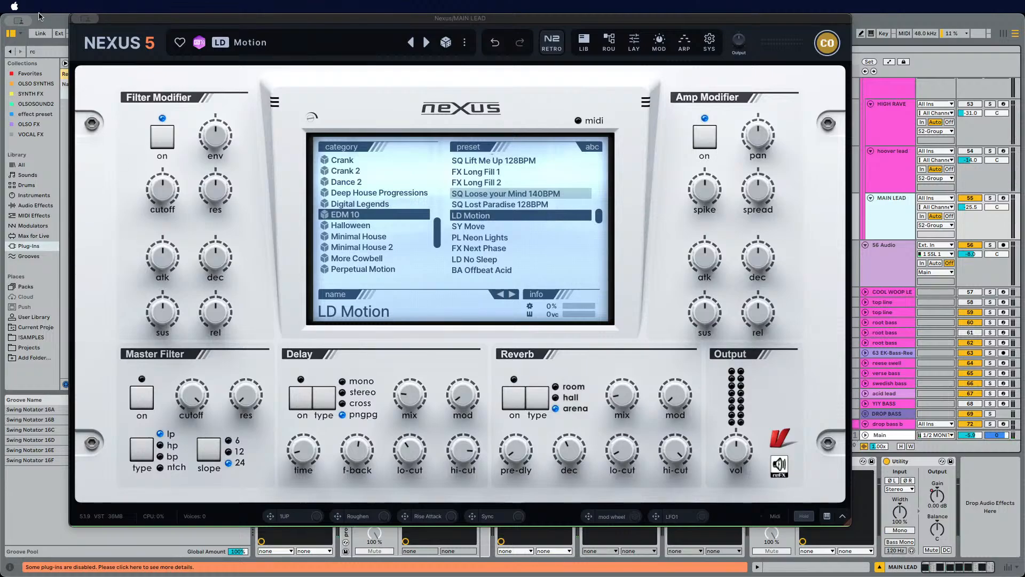
click(78, 18)
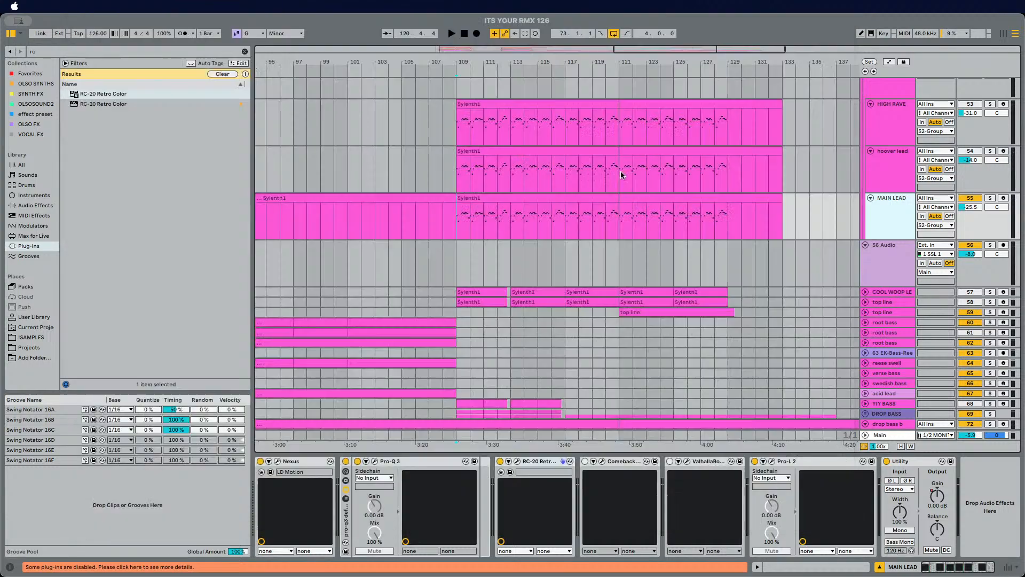
Step: Play the arrangement from bar 109 to listen to the lead tracks
click(460, 215)
key(space)
scroll(531, 238, down, 2)
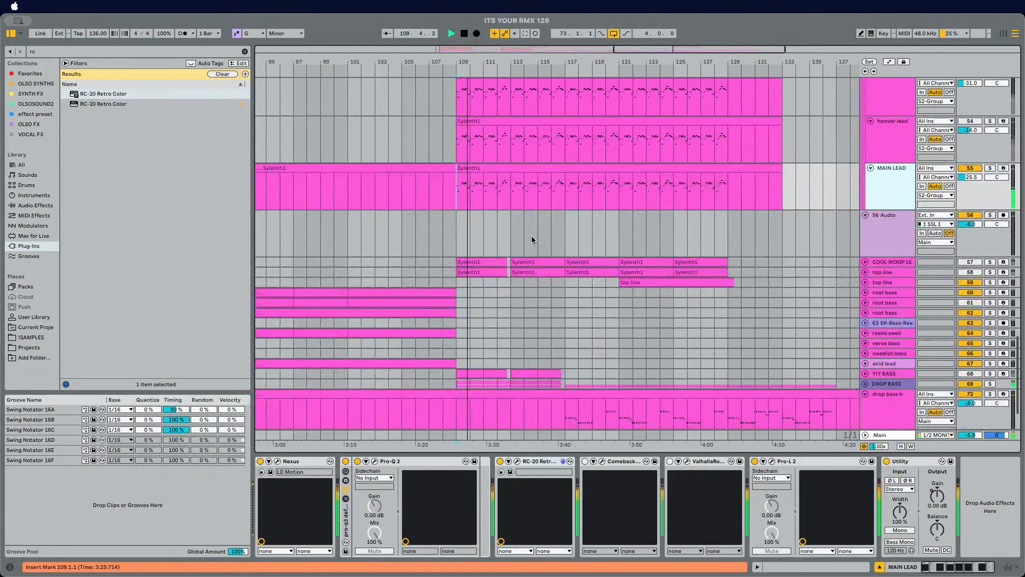
key(space)
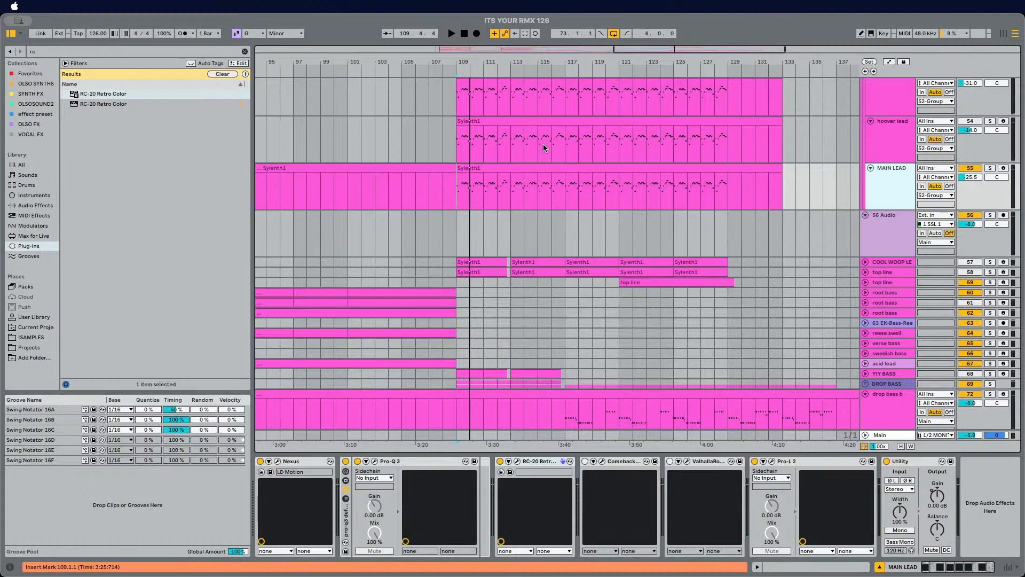
key(space)
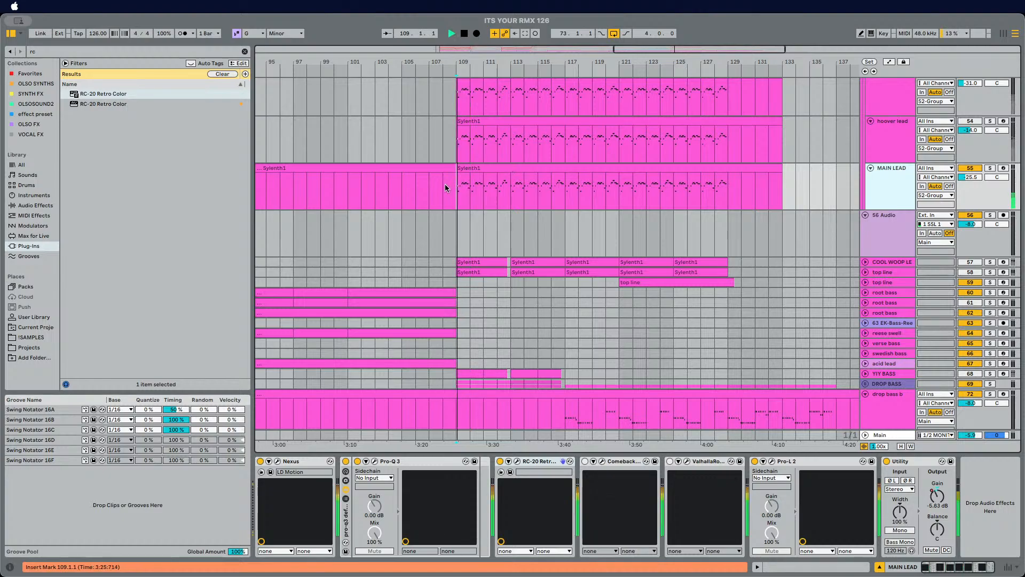
scroll(425, 200, up, 5)
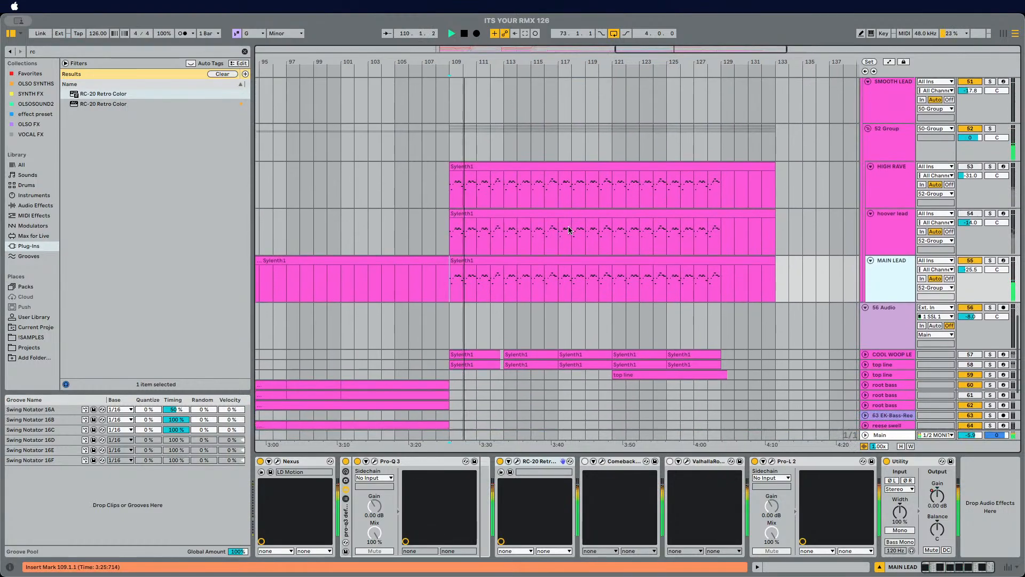
Step: Lower the hoover lead track volume to -19.9 dB and solo it
click(885, 182)
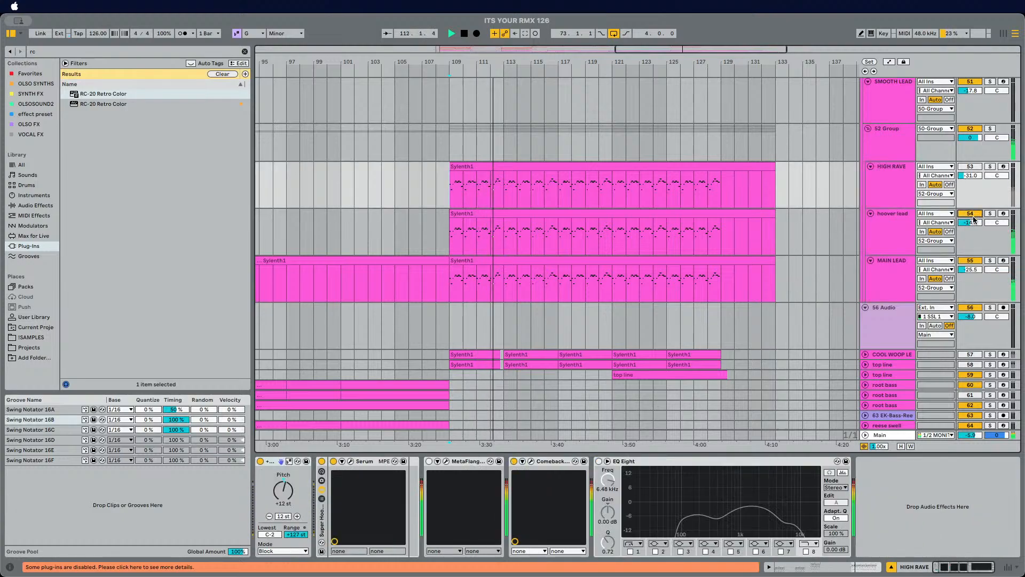
drag(971, 222, 970, 240)
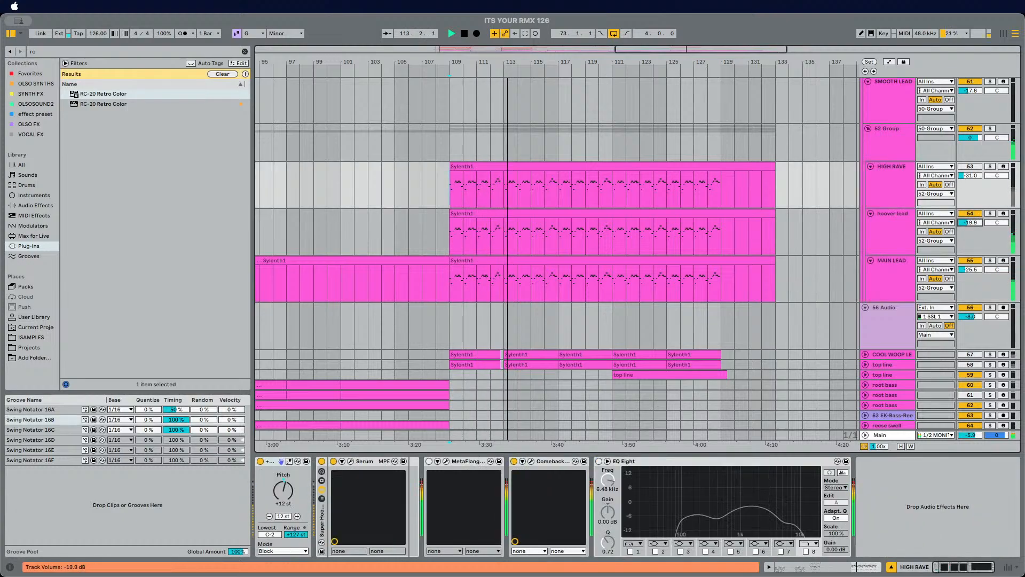
click(990, 213)
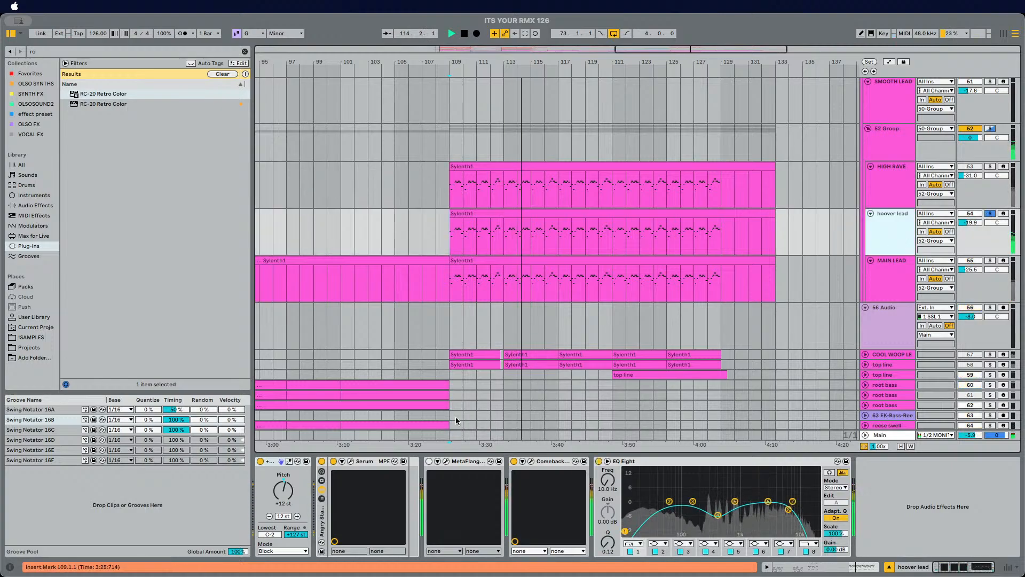
Step: Inspect the hoover lead's Serum instrument, then narrow its Utility width to 0.0% and play
click(352, 461)
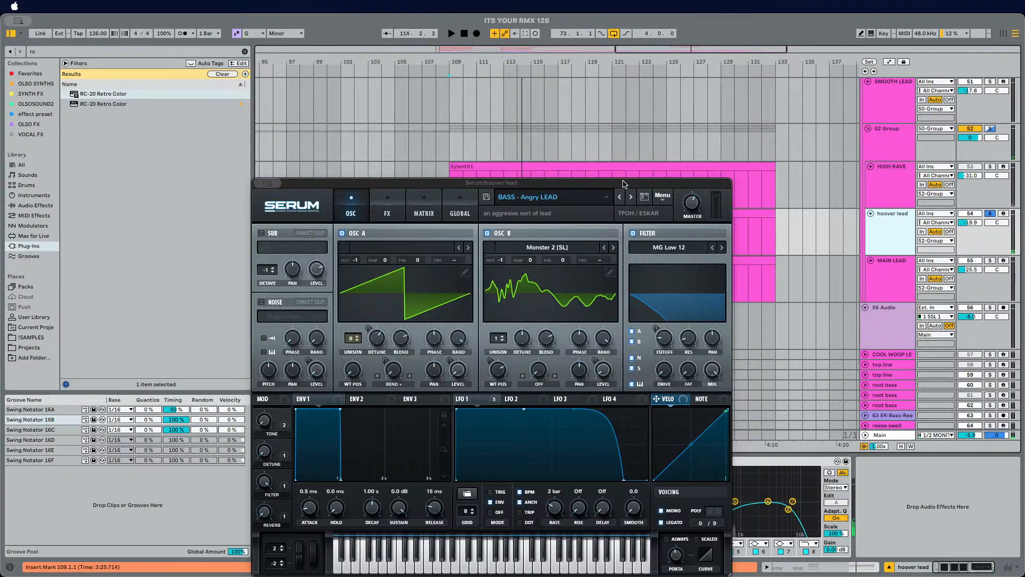
drag(623, 185, 618, 95)
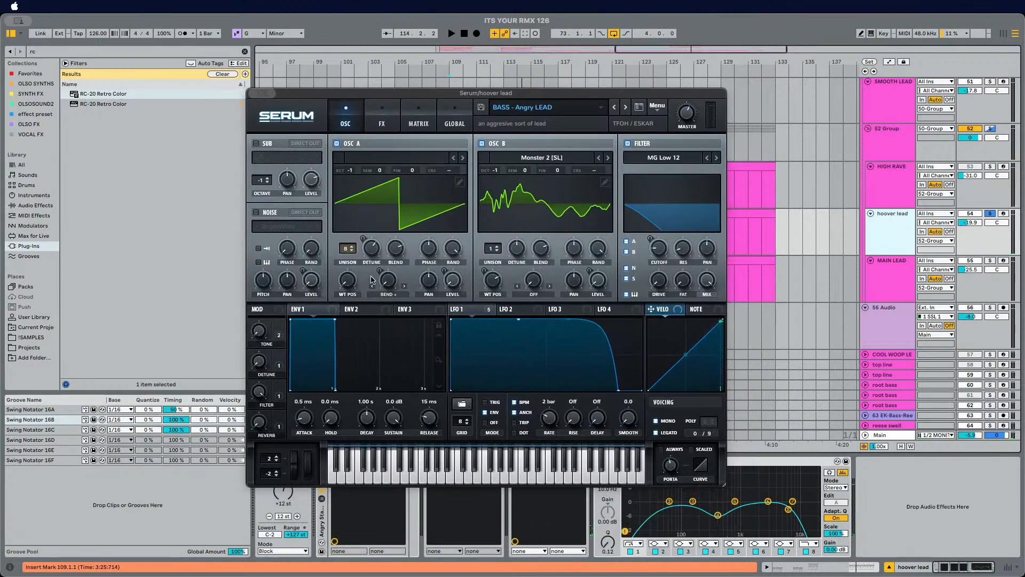
key(super+w)
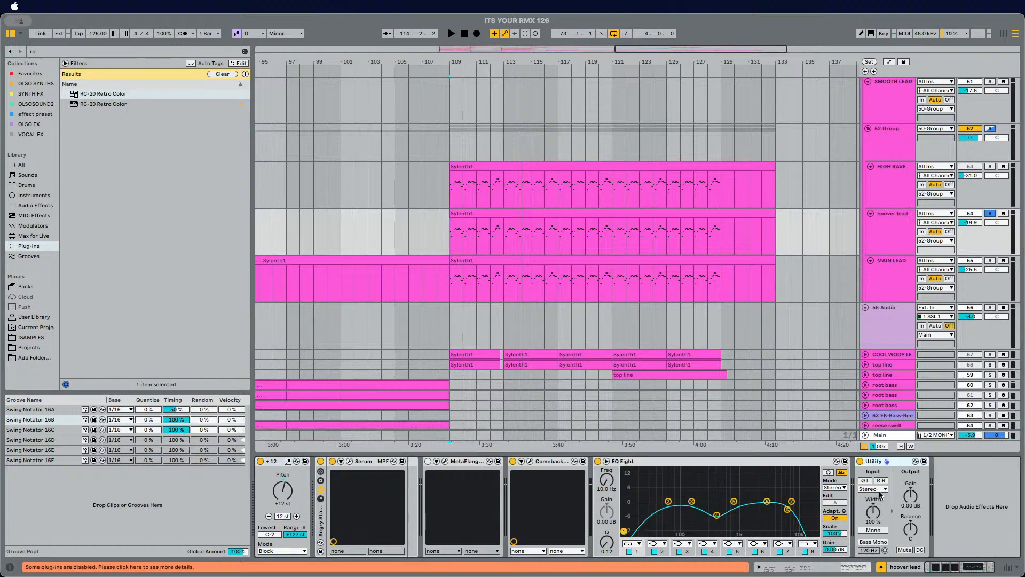
drag(875, 526, 875, 561)
key(space)
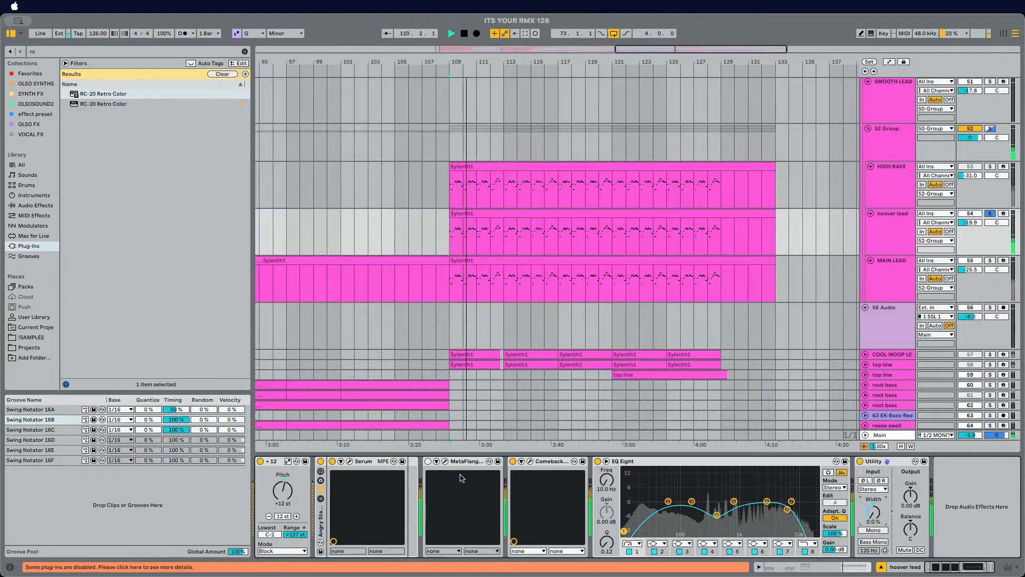
Step: Search the browser for sylenth and replace the hoover lead's Serum with Sylenth1
click(54, 55)
text(sylenth)
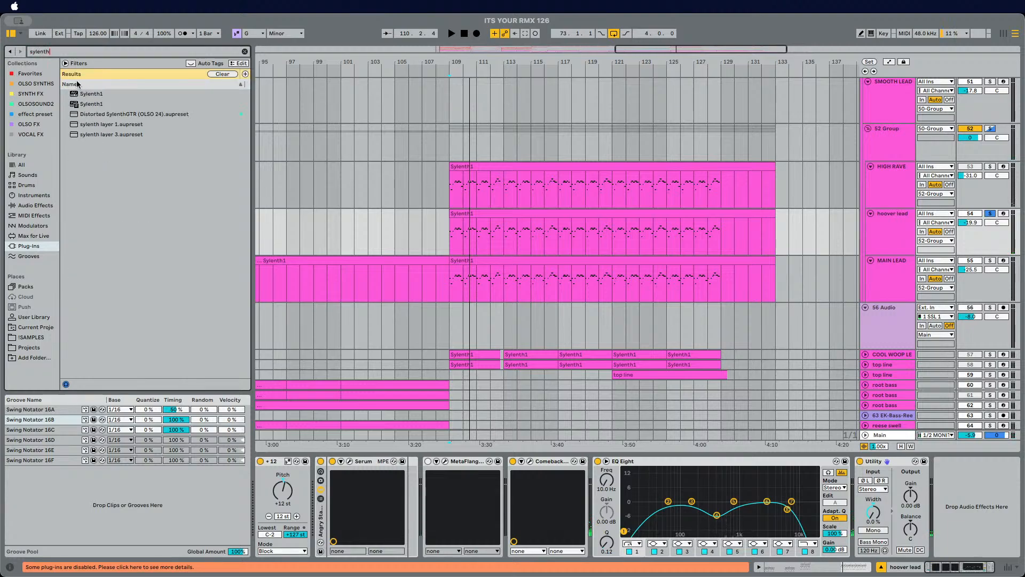
drag(76, 94, 211, 110)
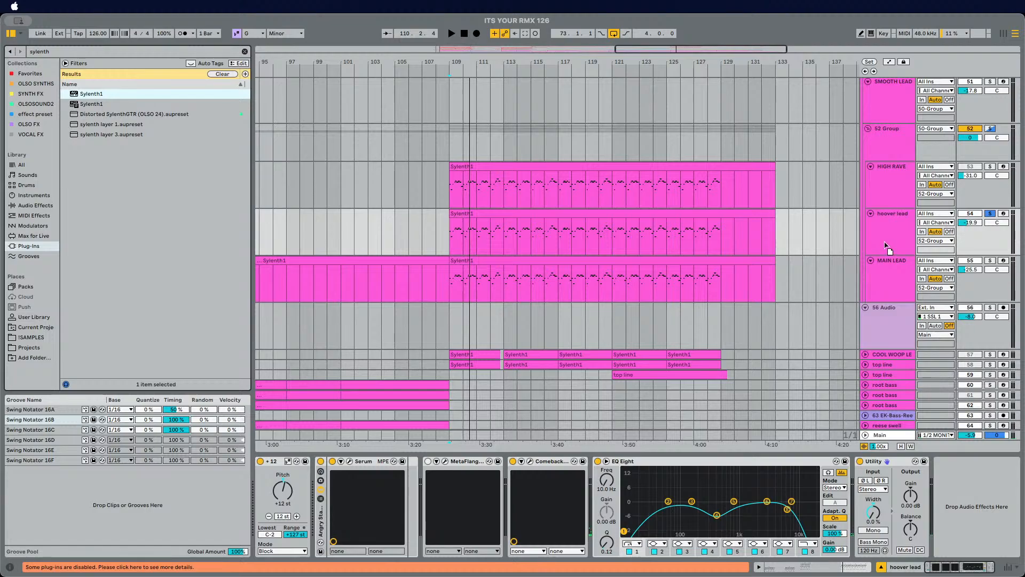
drag(867, 234, 873, 235)
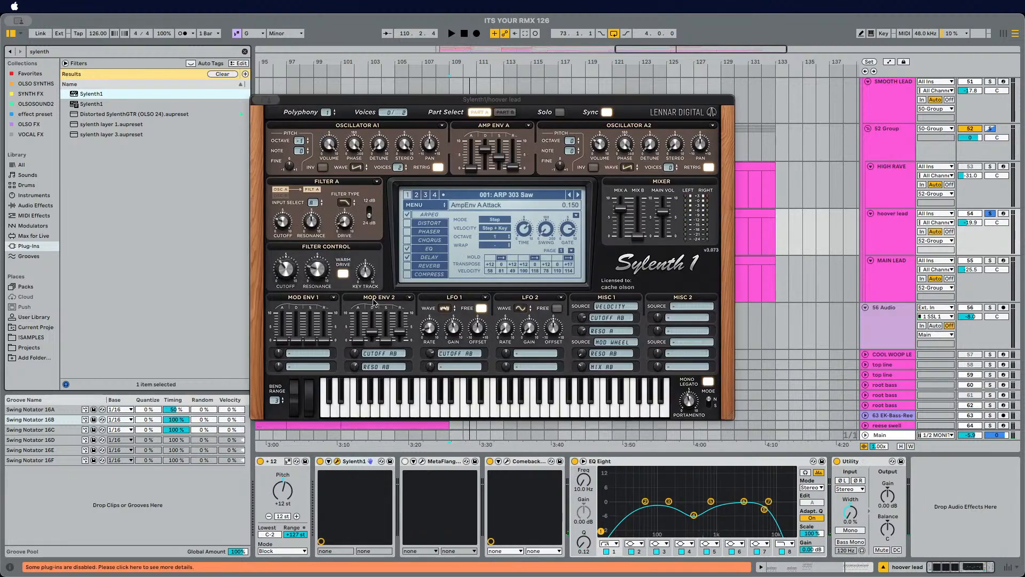
Step: Load Sylenth1's Init preset, enable Mono Legato and set the portamento mode to Normal
click(510, 195)
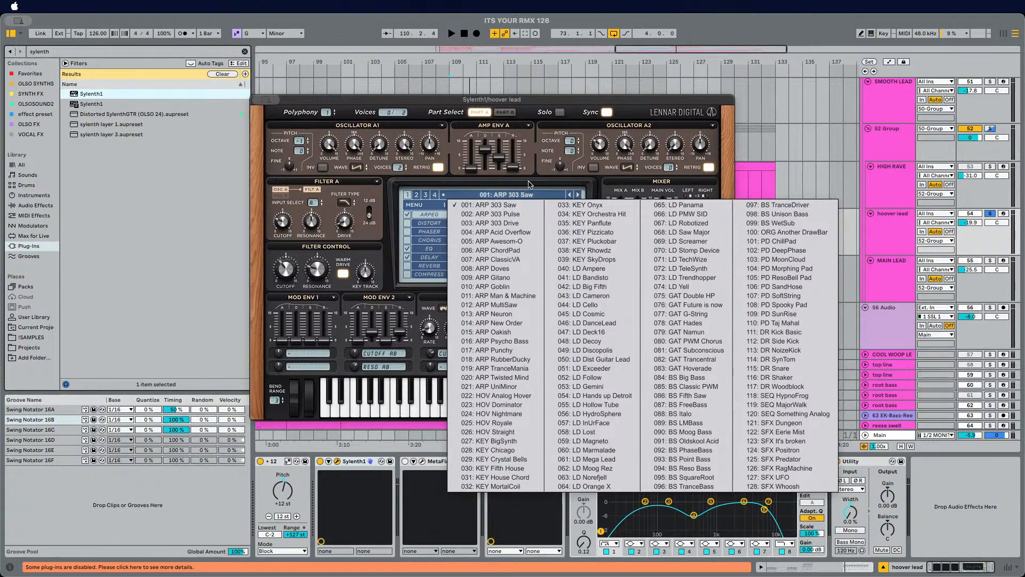
click(529, 184)
key(space)
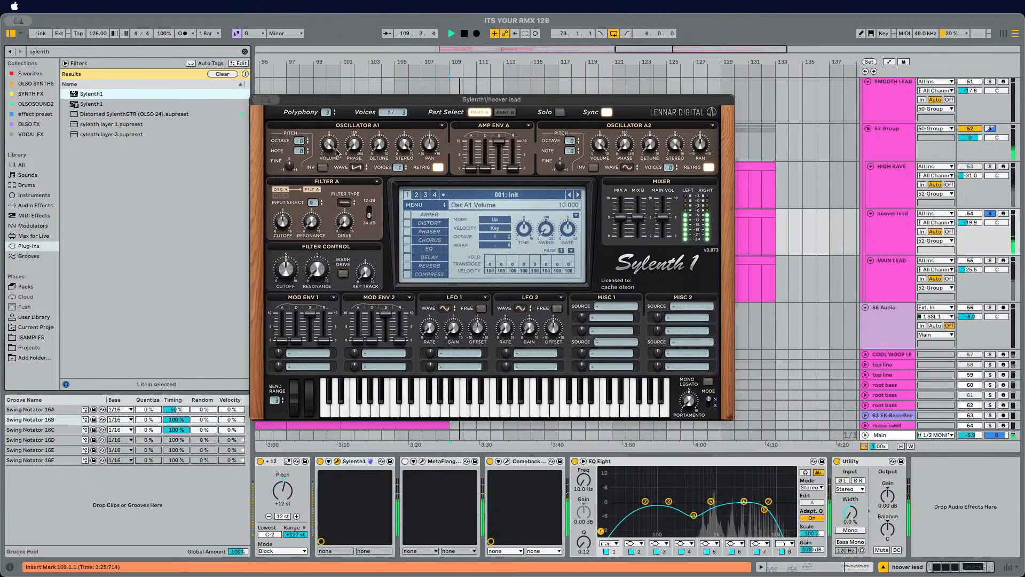
click(708, 381)
click(708, 400)
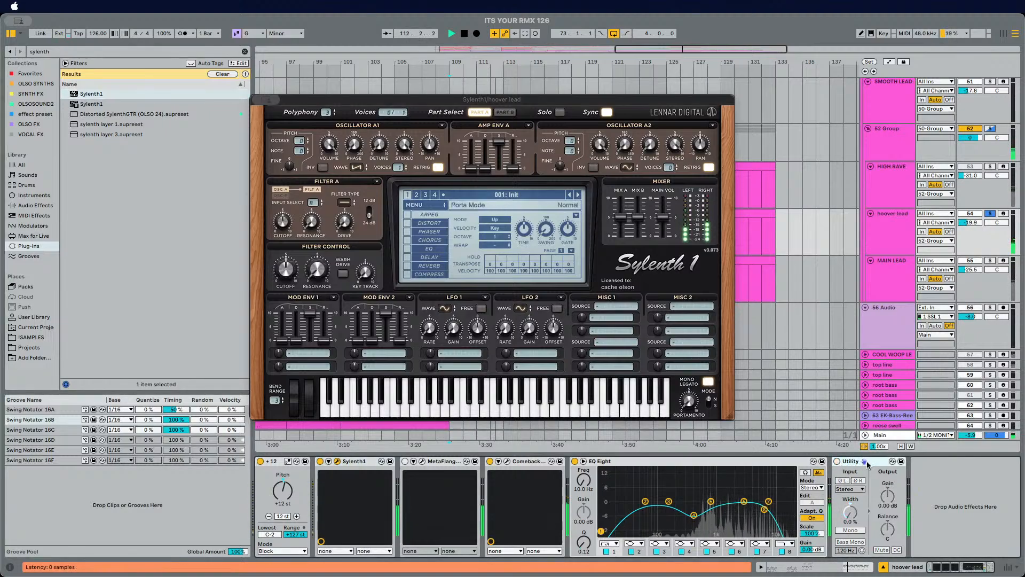
Step: Delete the Utility device from the hoover lead's chain and unsolo the track
key(Delete)
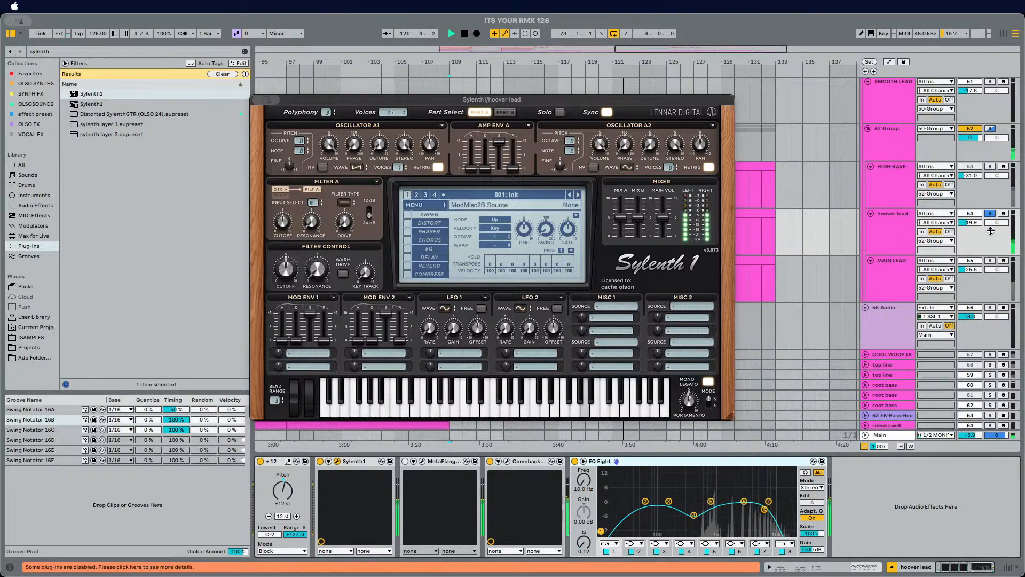
click(991, 214)
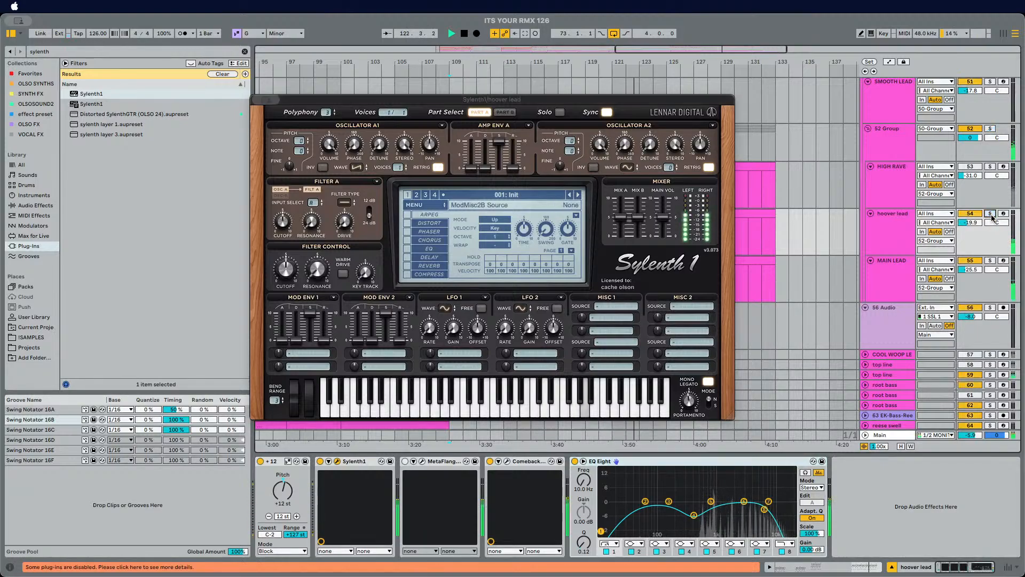
click(891, 240)
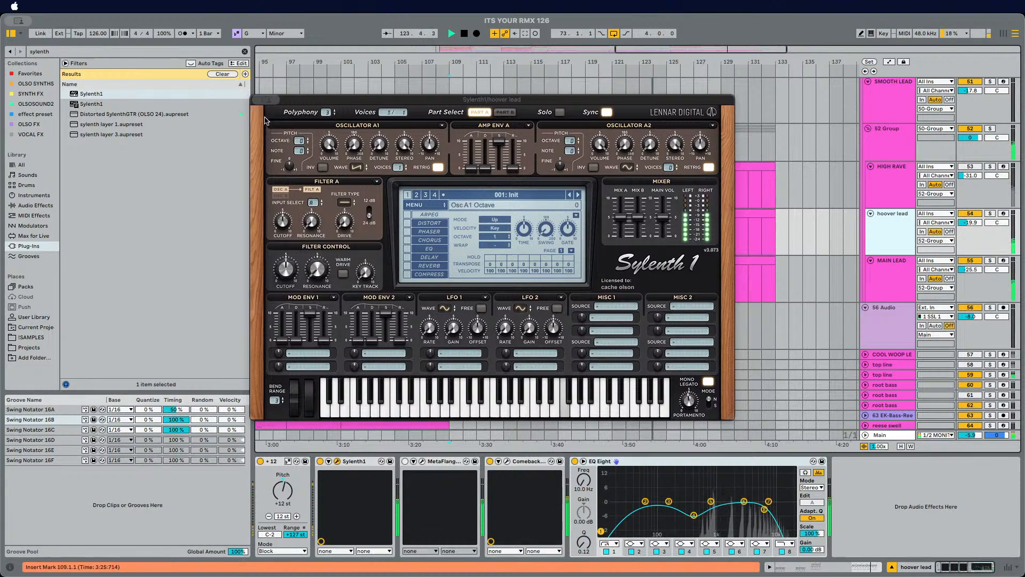
Step: Close the Sylenth1 window and play the arrangement, looking through the drop bass, MAIN LEAD and hoover lead tracks
click(257, 99)
scroll(620, 328, down, 5)
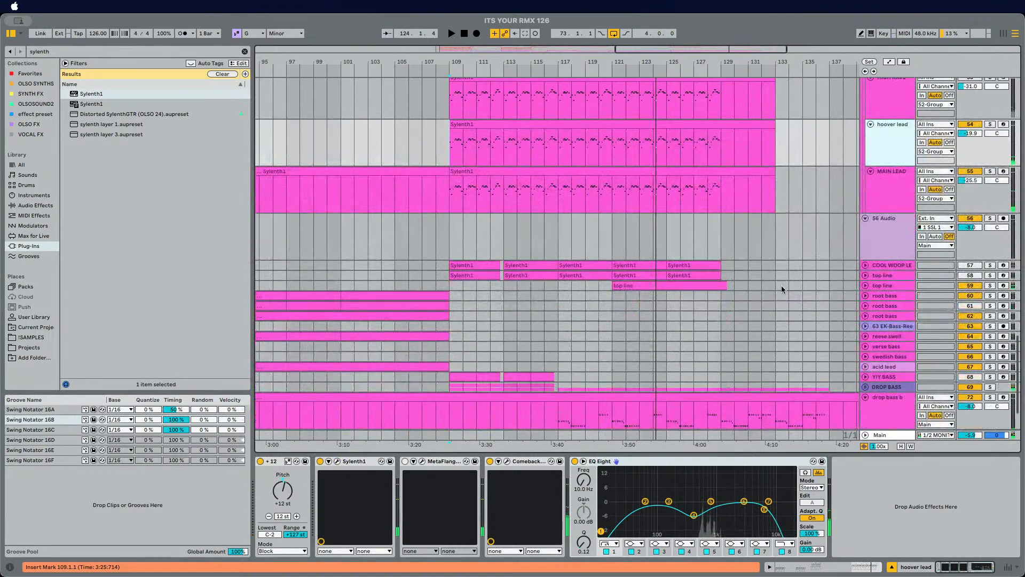
scroll(711, 302, down, 3)
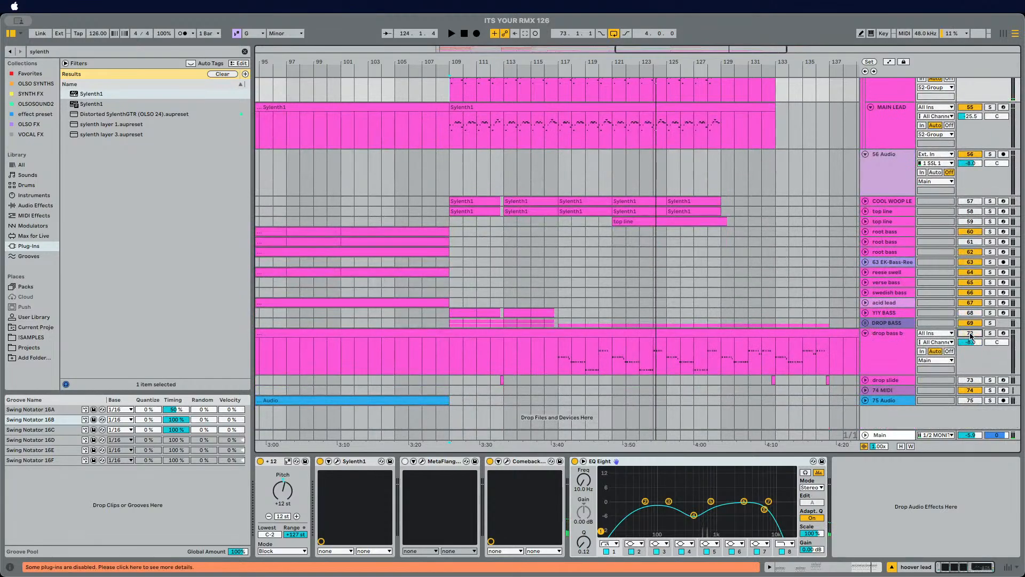
click(453, 323)
key(space)
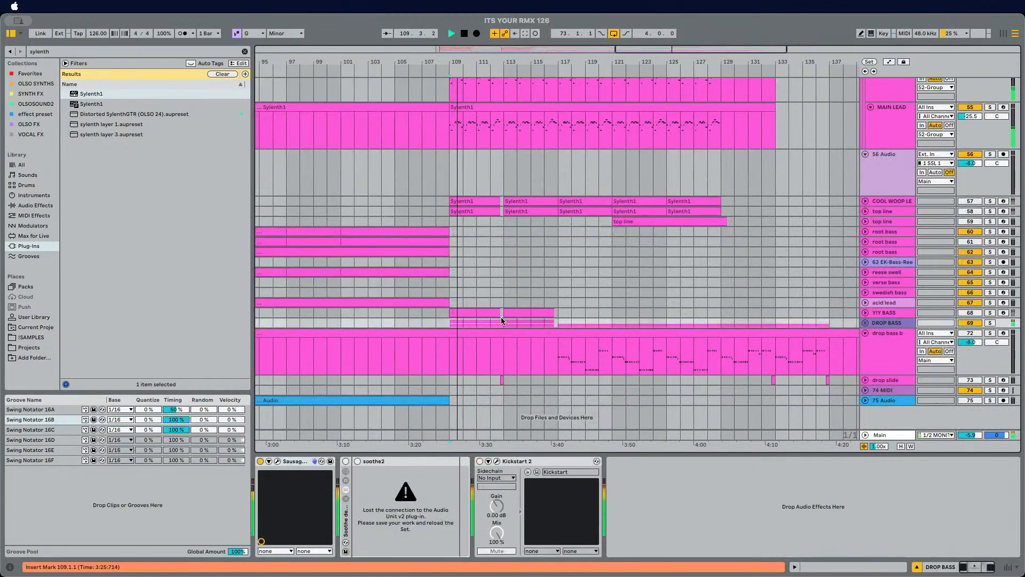
scroll(502, 321, up, 5)
click(903, 240)
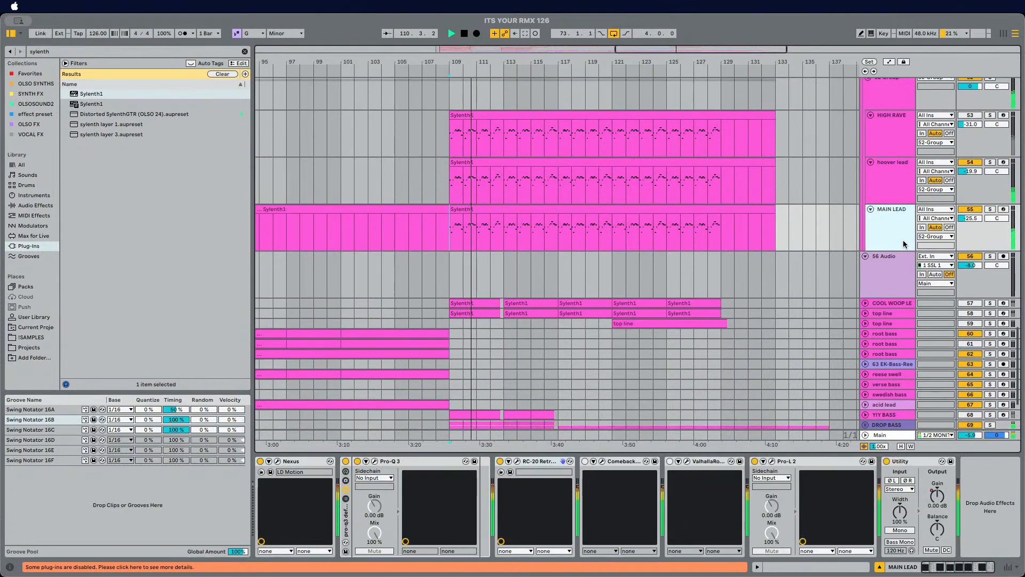
scroll(684, 216, up, 4)
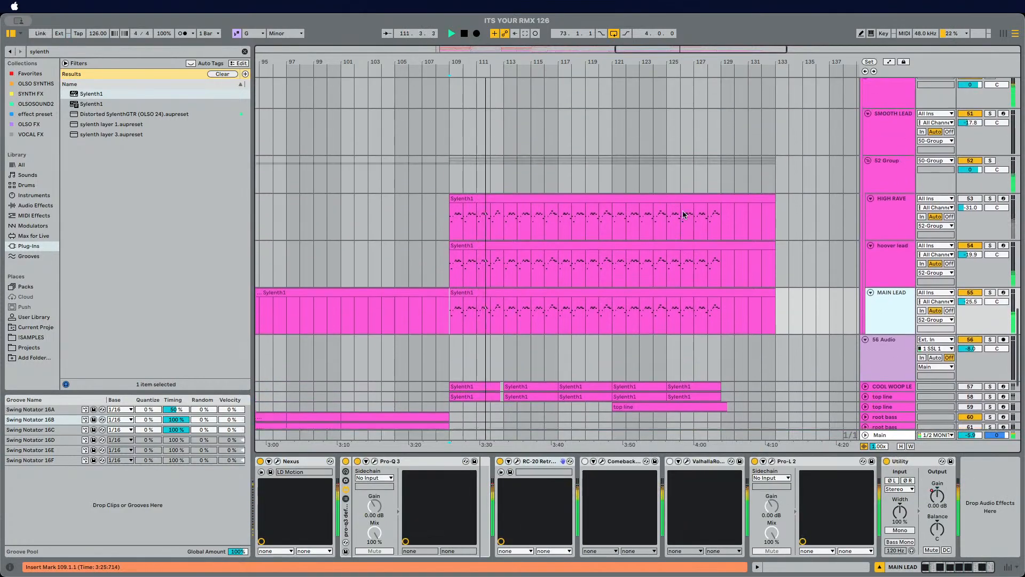
scroll(684, 215, up, 1)
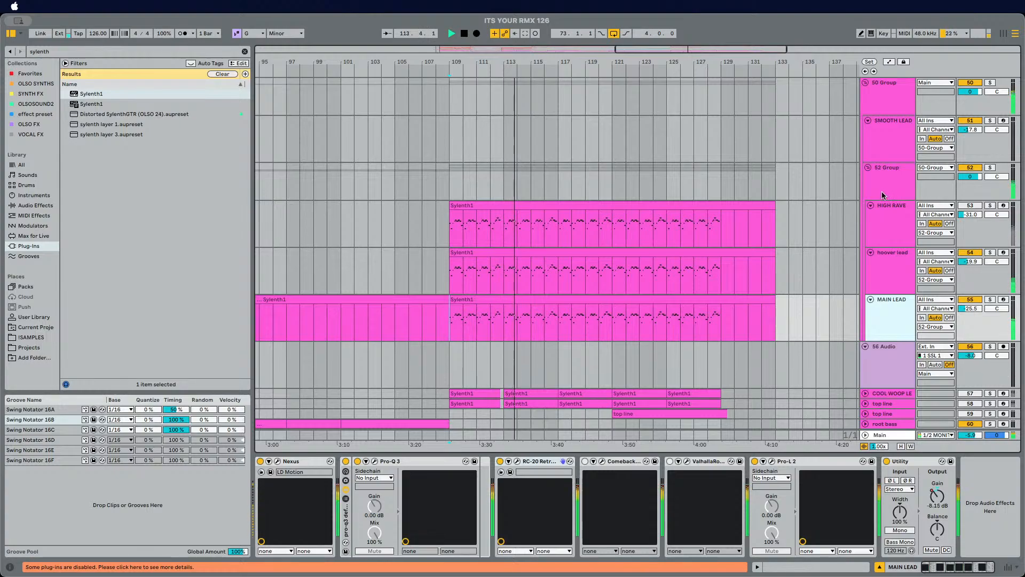
click(897, 268)
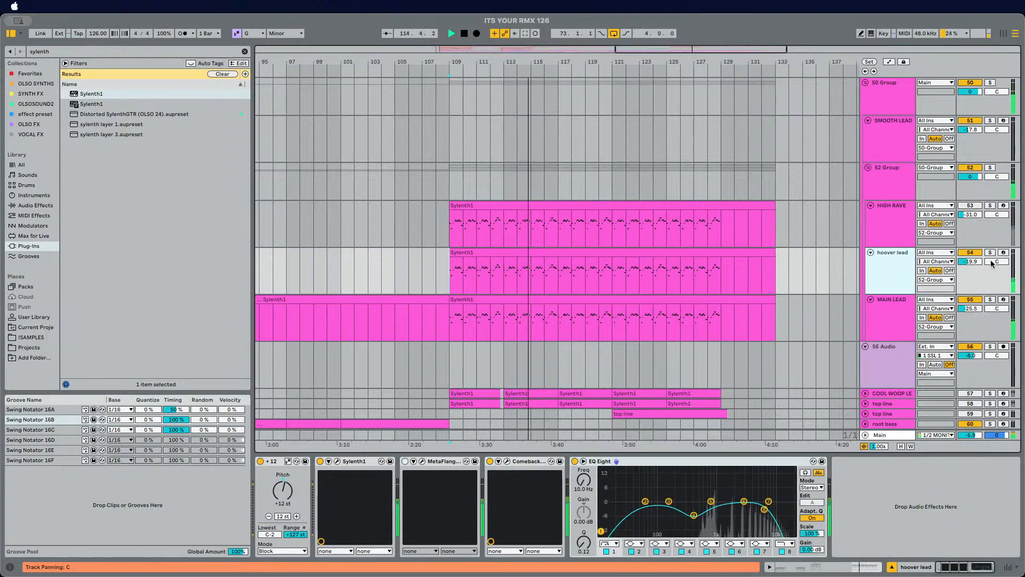
Step: Solo the hoover lead track and raise its volume
click(990, 253)
click(972, 253)
drag(971, 262, 971, 249)
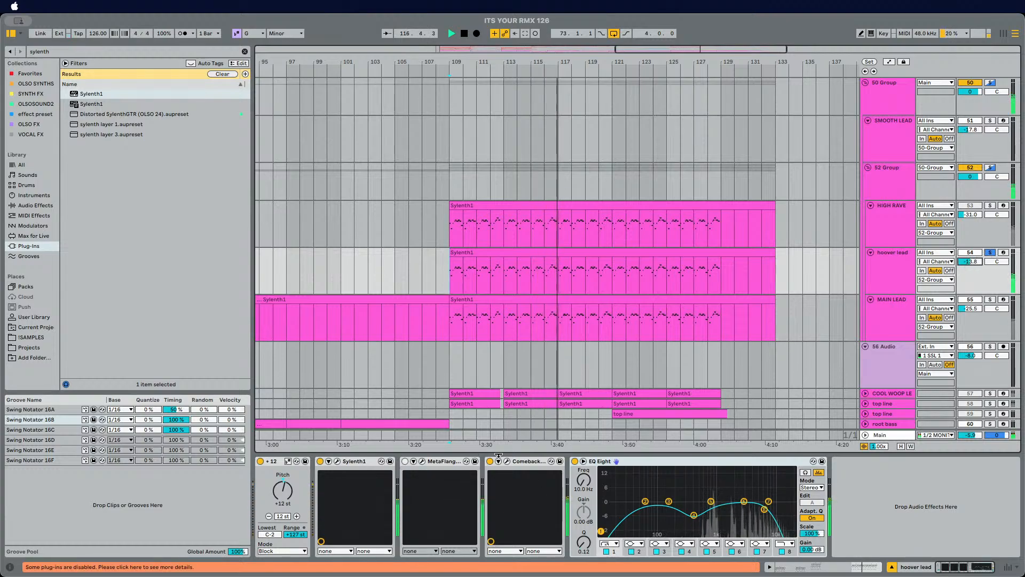
Step: Open the hoover lead's Sylenth1, change oscillator A1's octave and adjust amp envelope A while playing
click(337, 461)
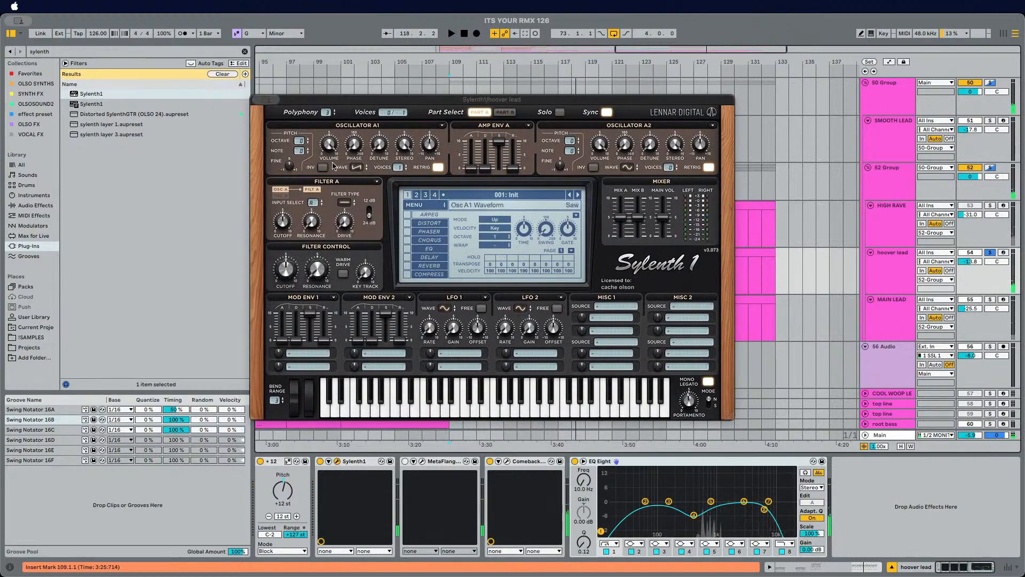
click(299, 141)
key(space)
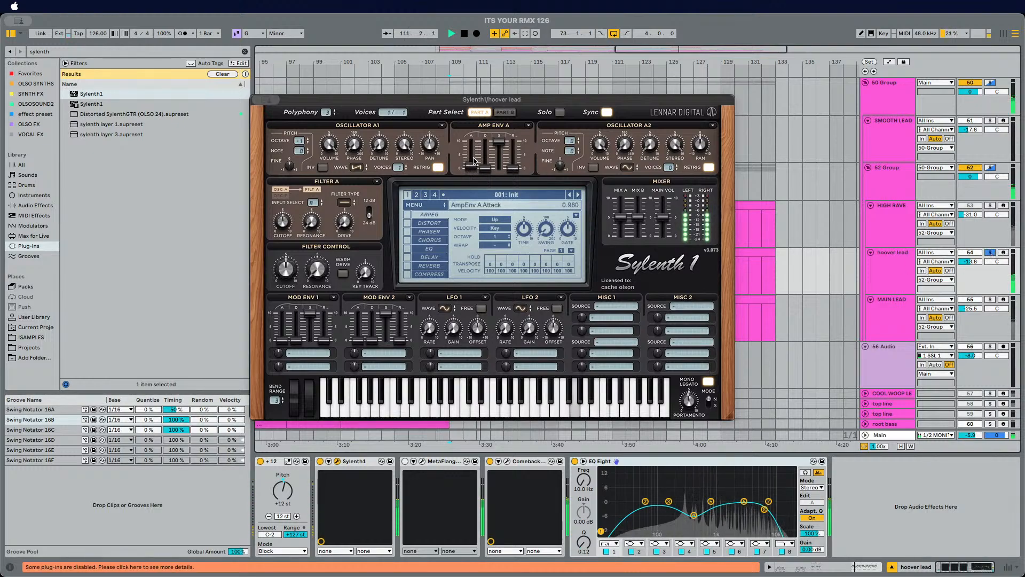
drag(466, 169, 457, 166)
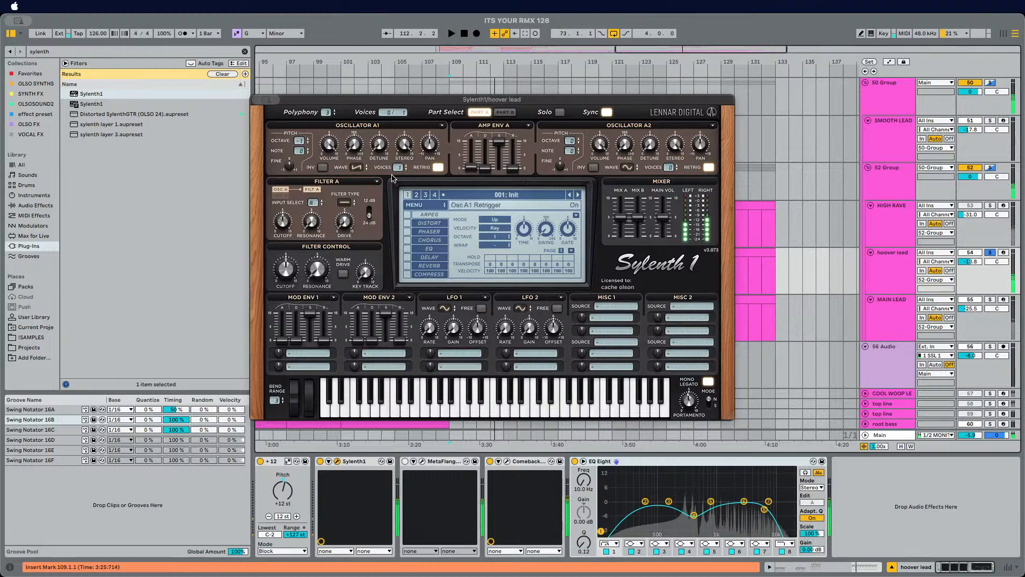
key(space)
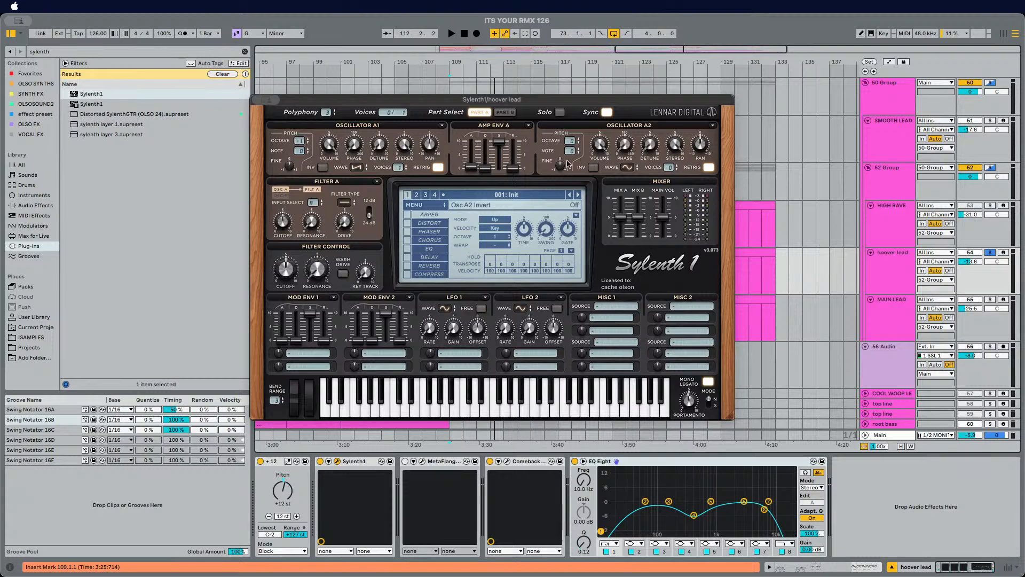
Step: Switch Sylenth1 to part B and back to part A, then start playback
click(504, 114)
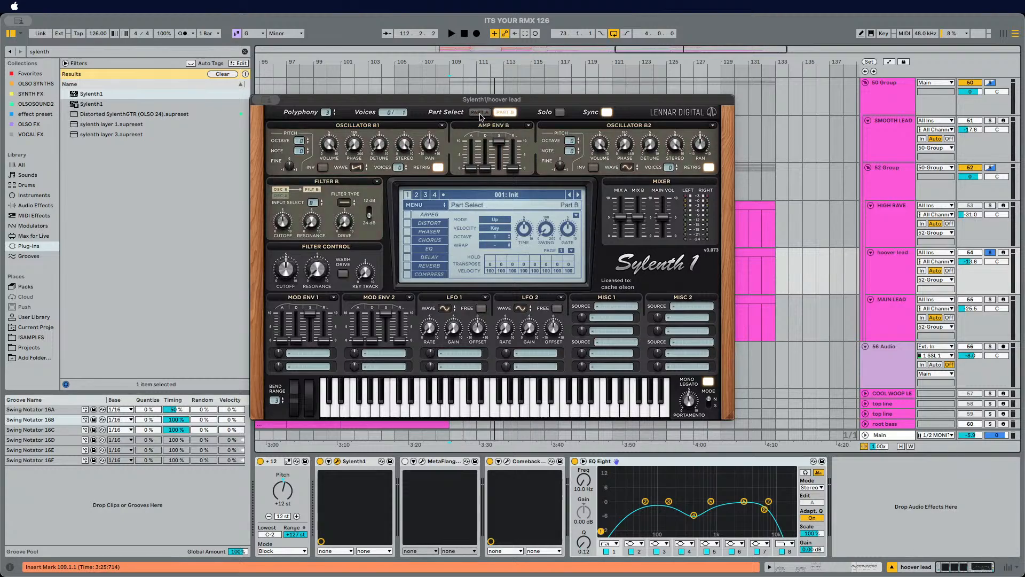
click(480, 113)
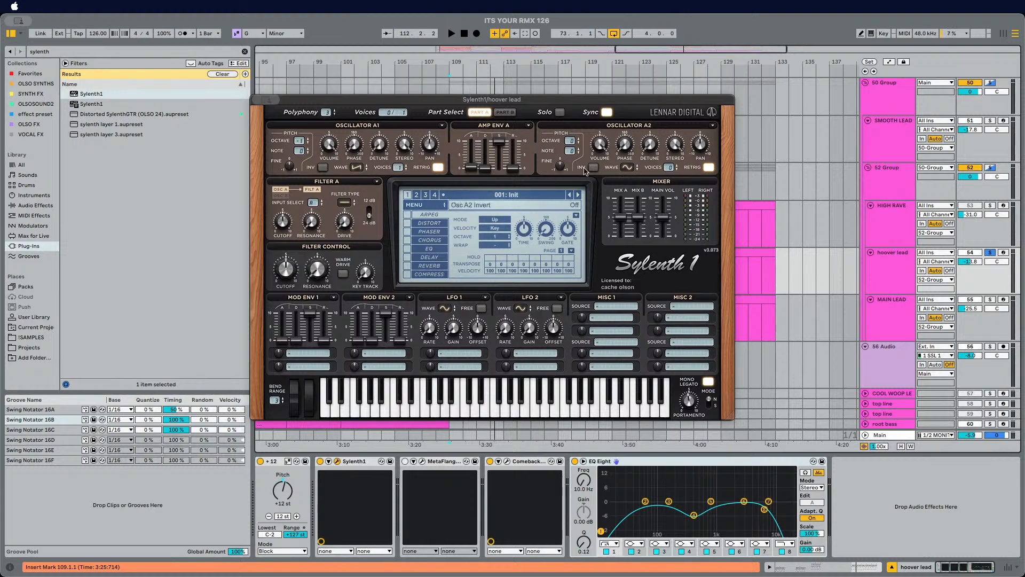
key(space)
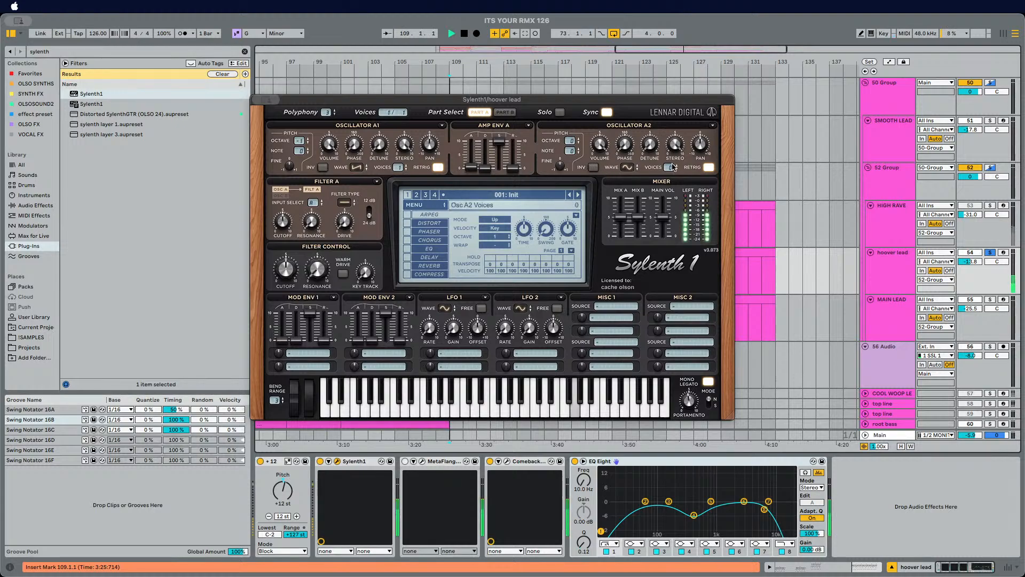
Step: Set oscillator A2's waveform to Saw and lower its octave
click(626, 167)
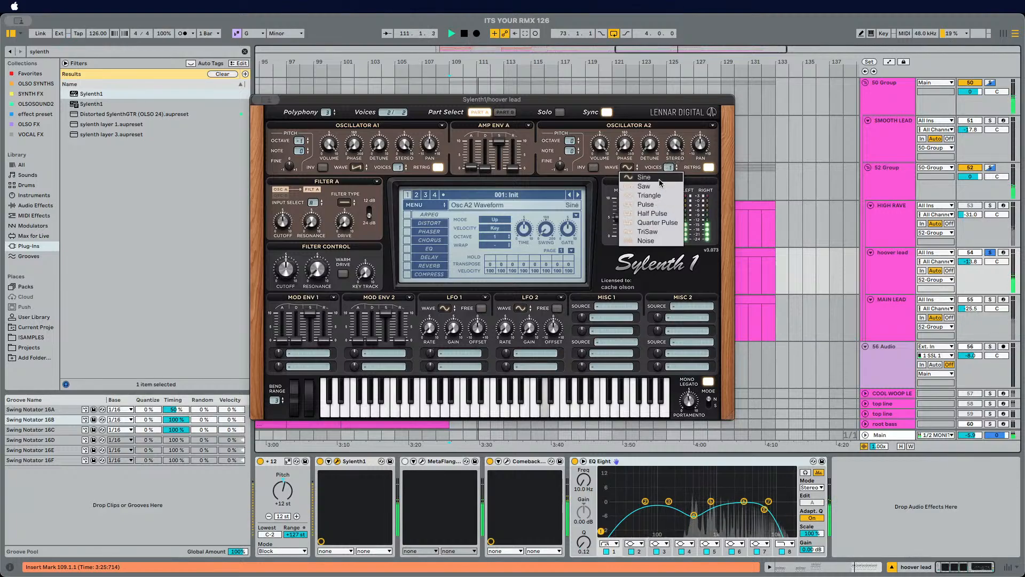
click(643, 186)
drag(571, 141, 570, 154)
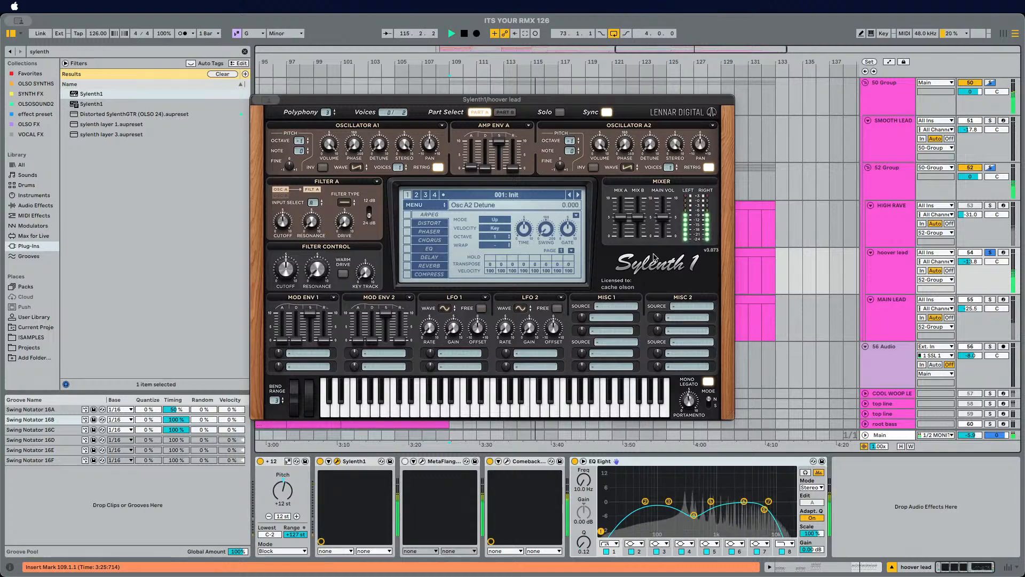
Step: Enable retrigger on oscillator A2, toggle oscillator A1's retrigger off and on, and stop playback
click(709, 167)
click(437, 168)
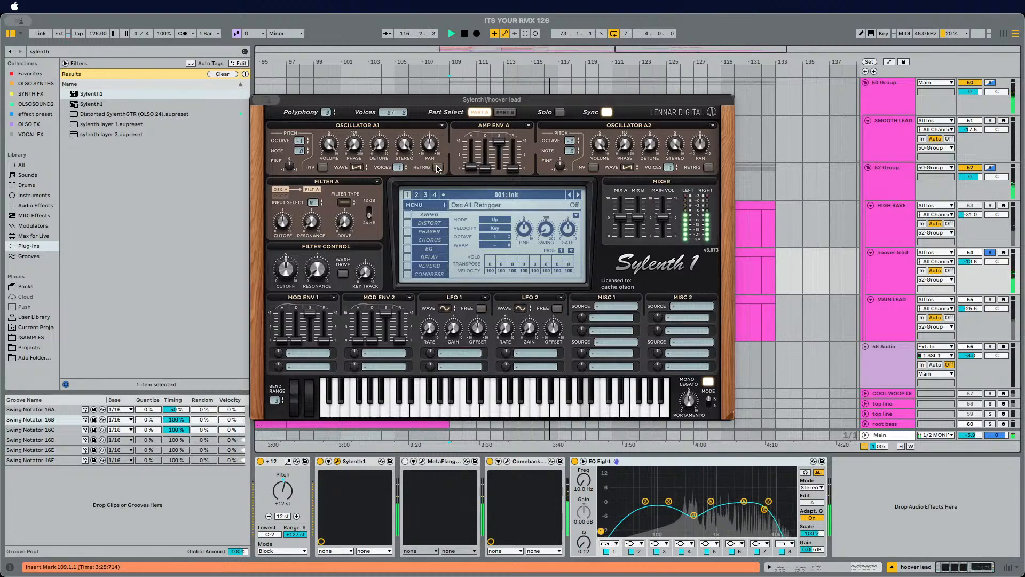
click(438, 168)
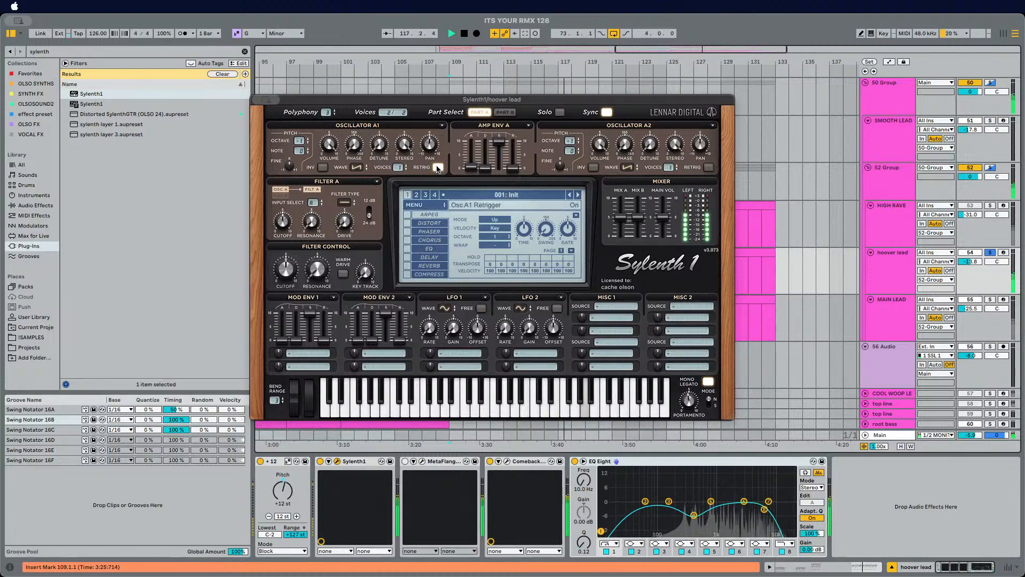
key(space)
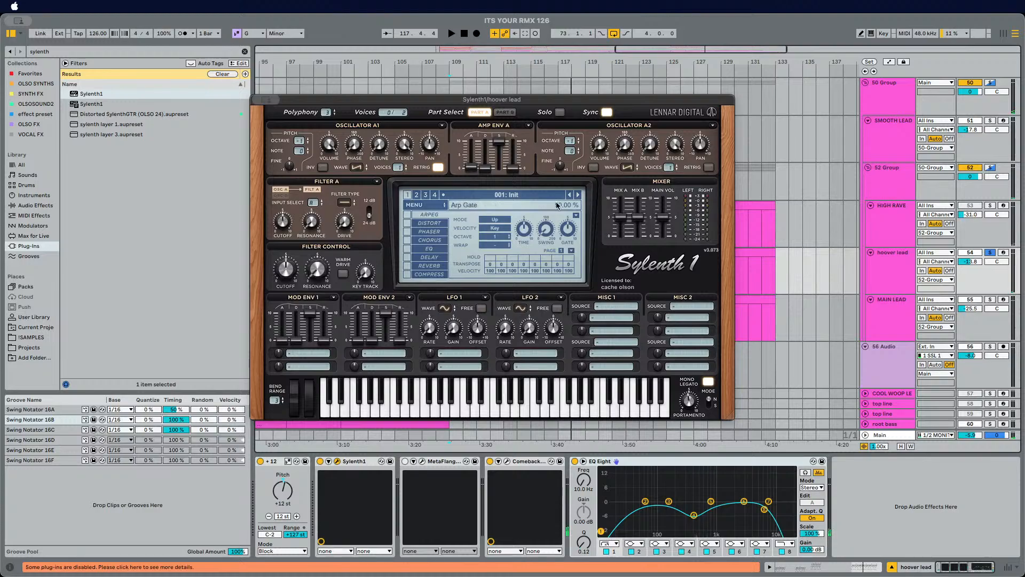
Step: Enable Sylenth1's Distort effect and try its types, settling on BitCrush
key(space)
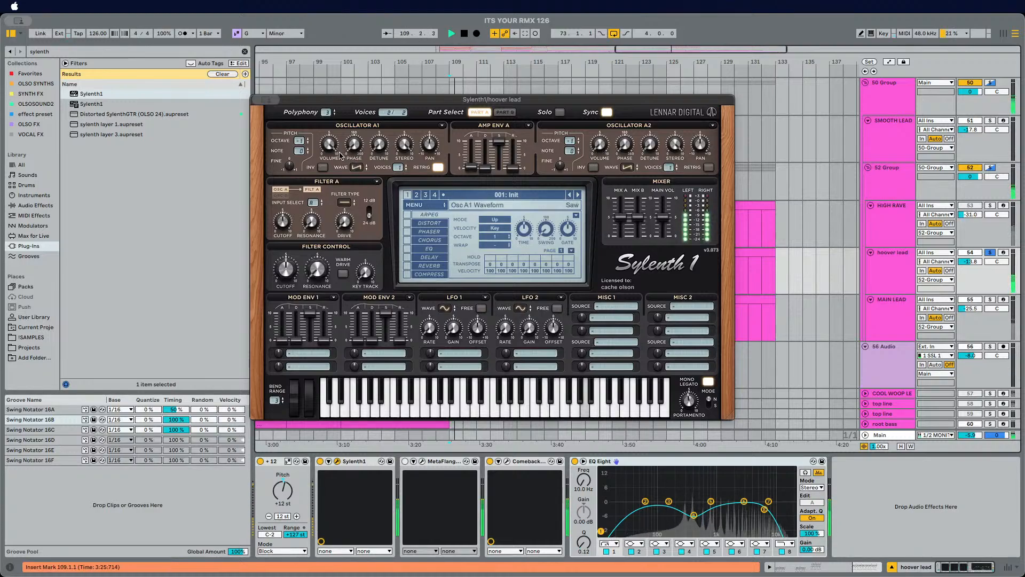
click(443, 223)
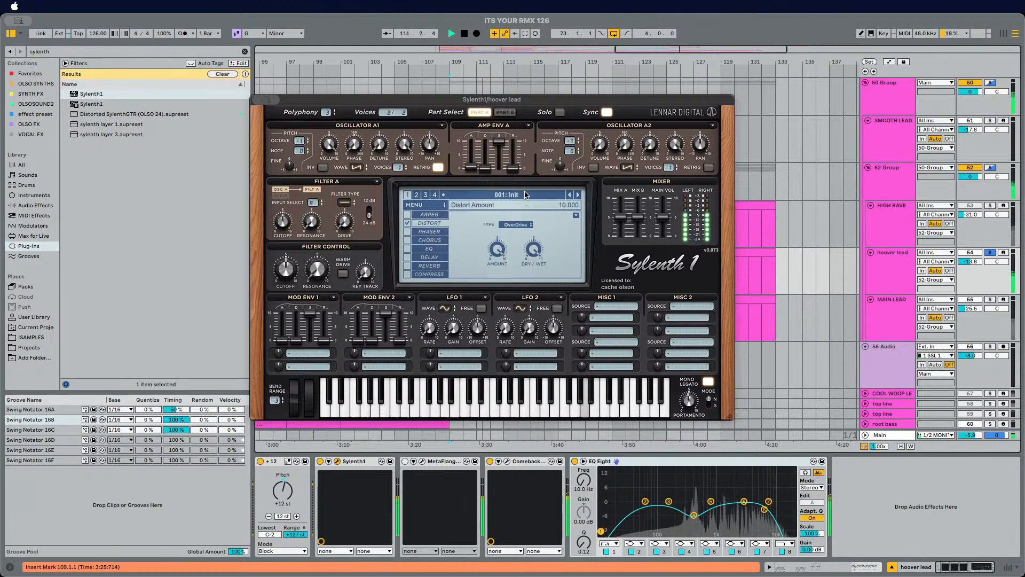
click(521, 226)
click(516, 229)
click(516, 225)
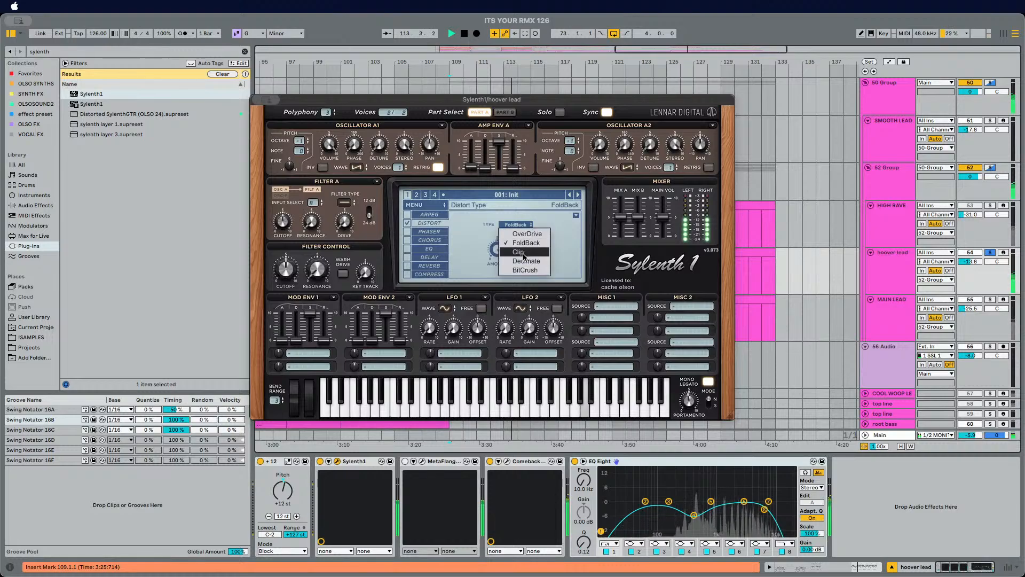
click(518, 252)
click(526, 226)
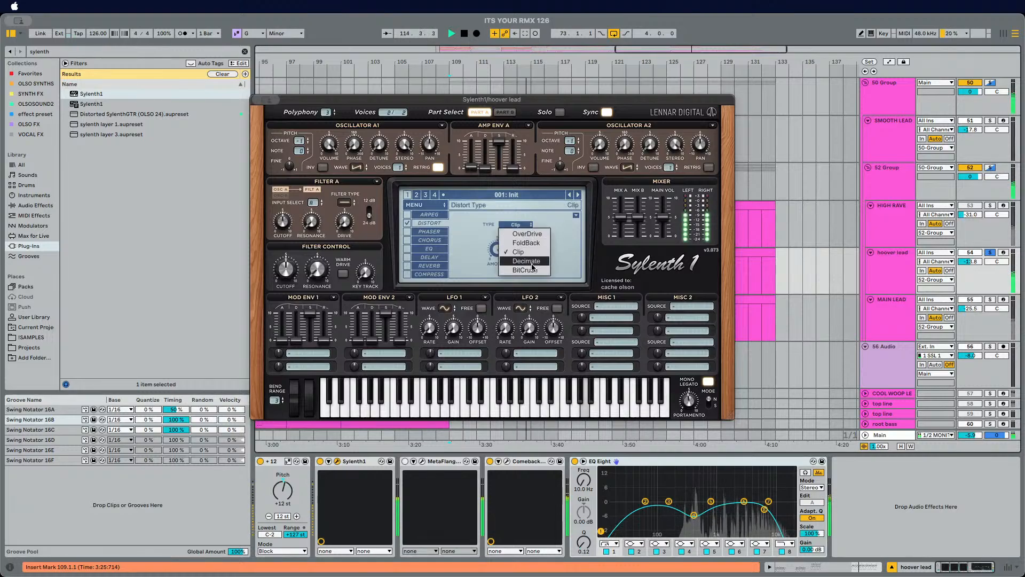
click(526, 261)
click(528, 228)
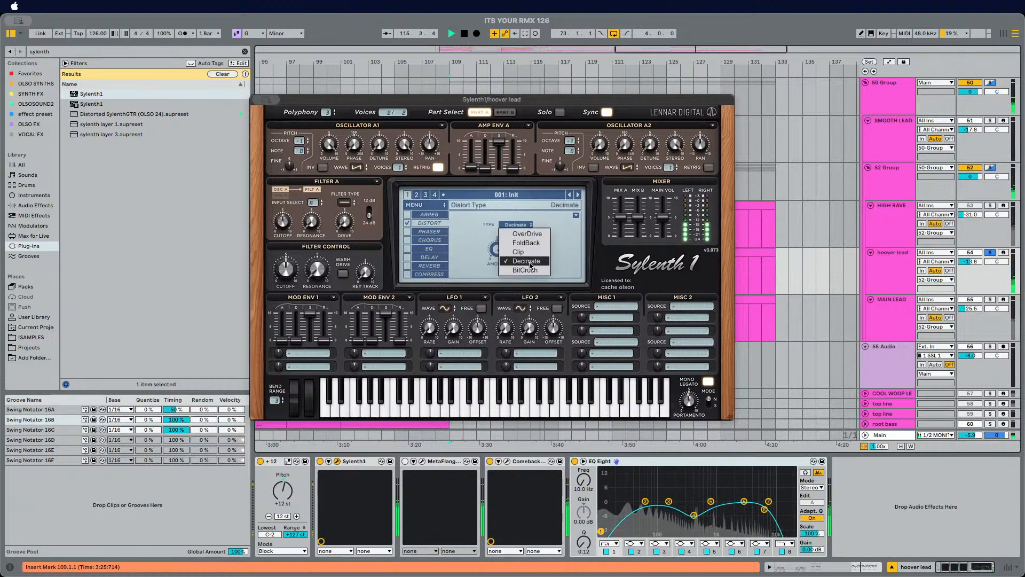
click(521, 270)
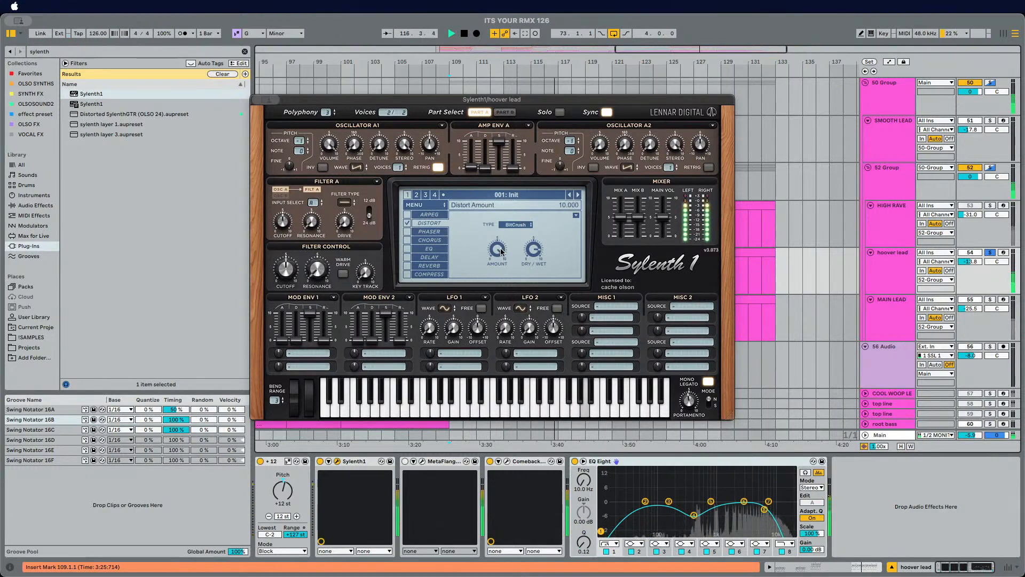
key(space)
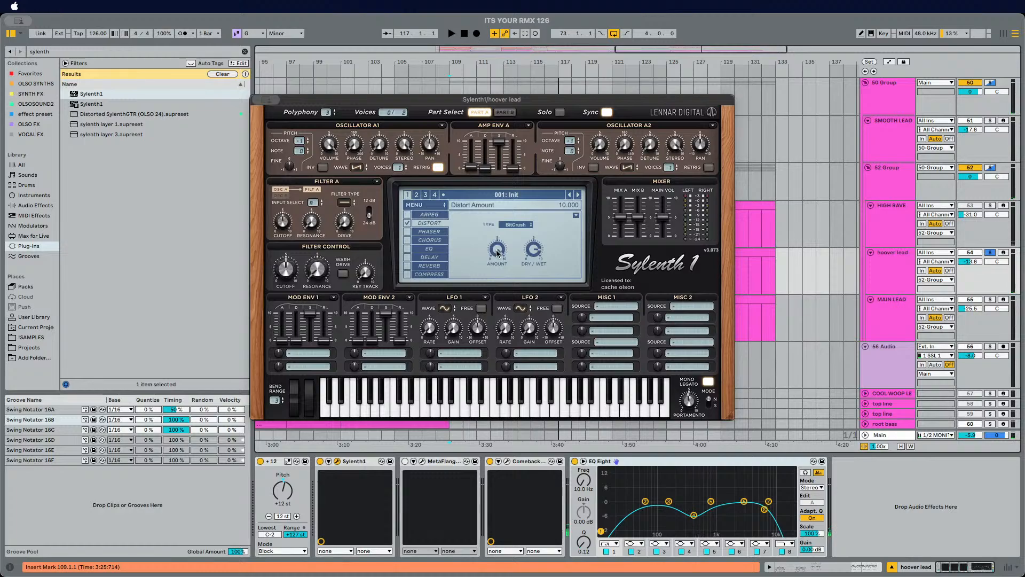
Step: Lower oscillator A1's octave and unsolo the hoover lead while playing
key(space)
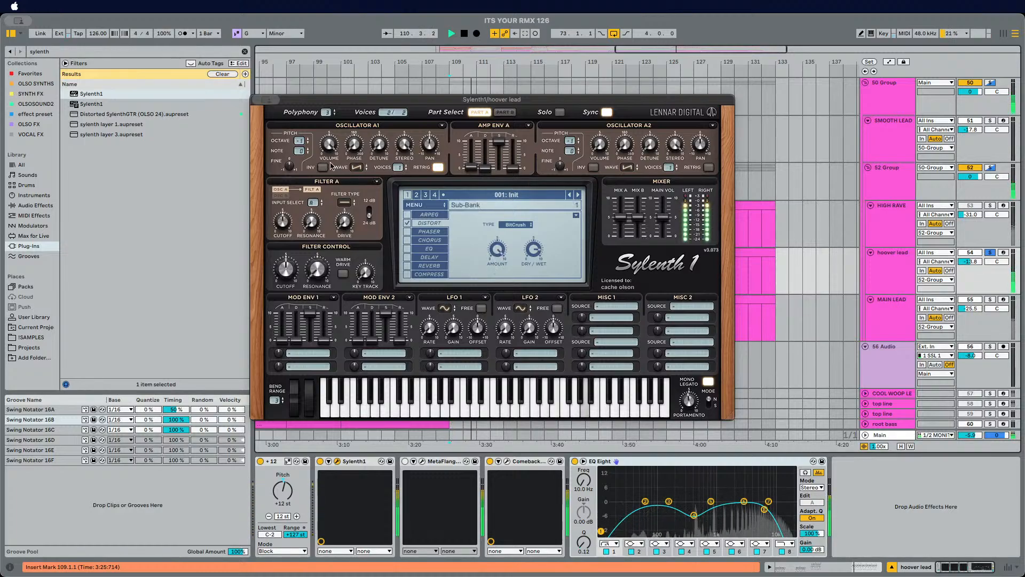
drag(299, 142, 300, 154)
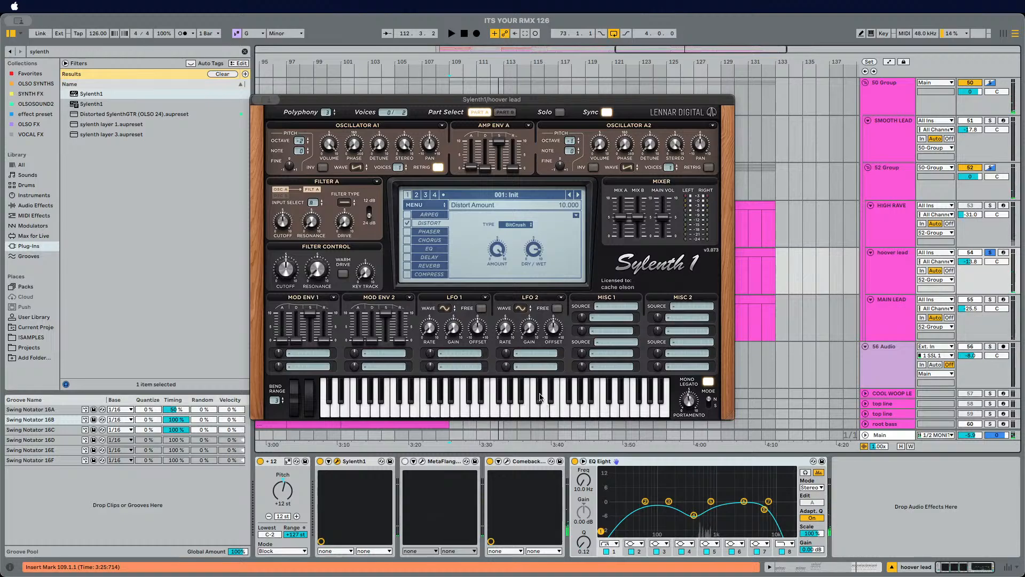
click(990, 253)
Step: Set the hoover lead volume to -4.2 dB and change oscillator A1's octave again
key(space)
drag(974, 262, 974, 249)
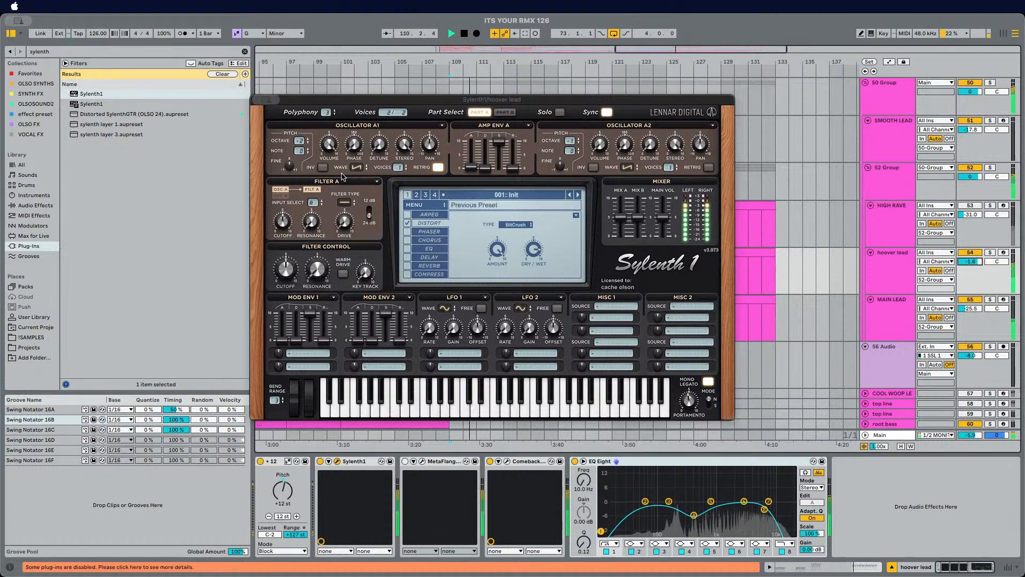
click(304, 140)
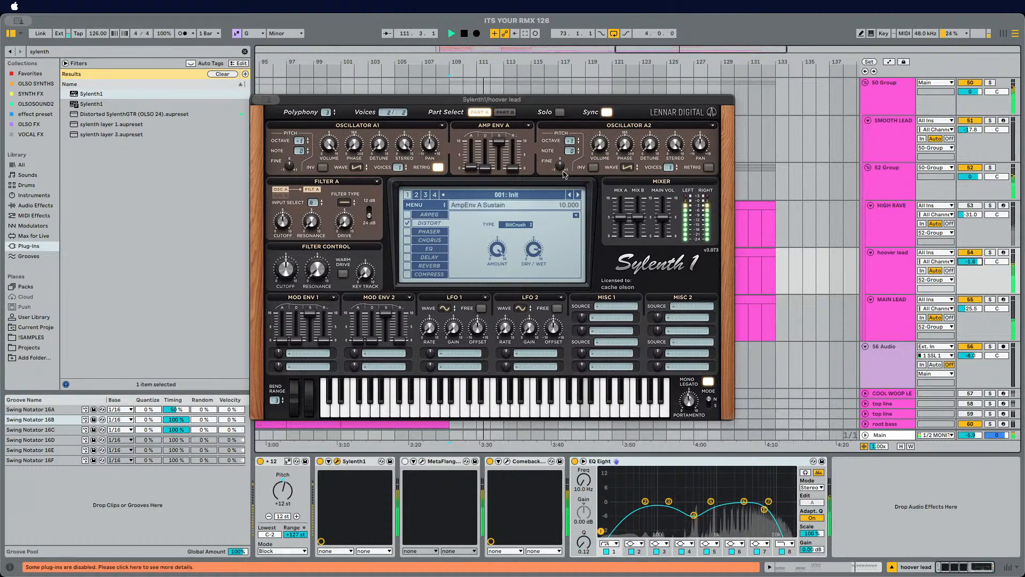
drag(974, 259, 969, 264)
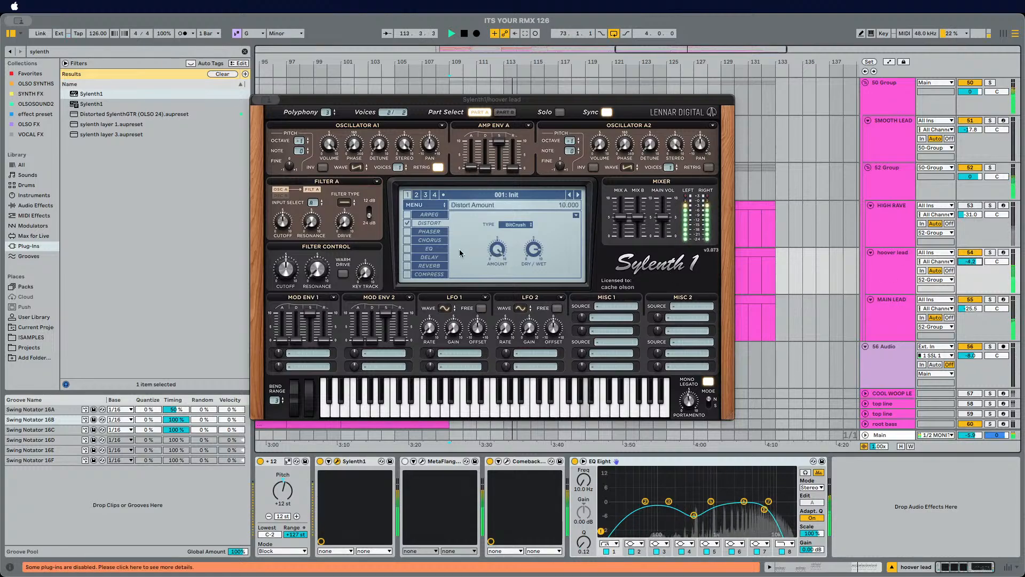
Step: Solo the hoover lead and route Sylenth1's Mod Env 1 to Pitch A
click(990, 252)
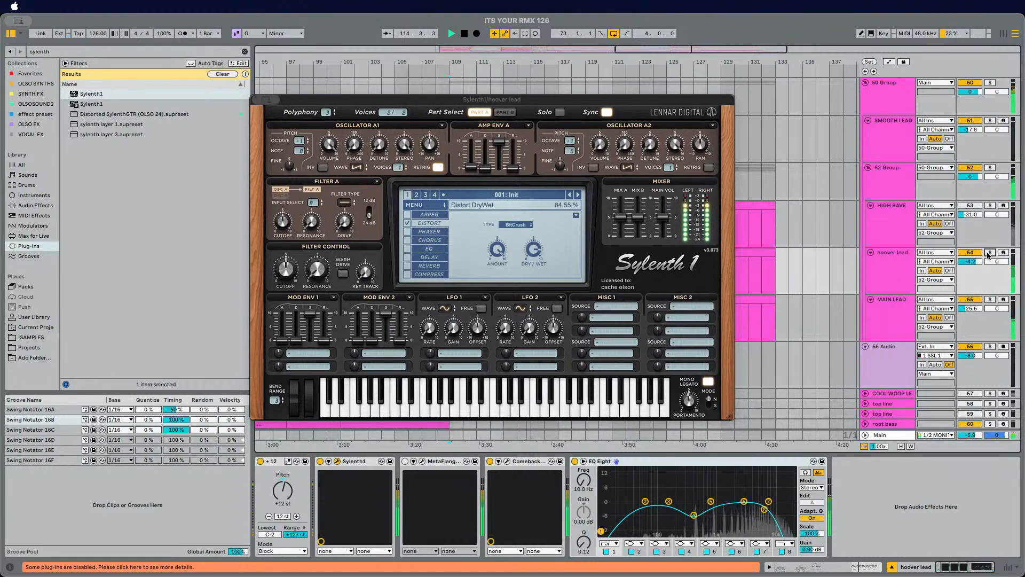
click(308, 353)
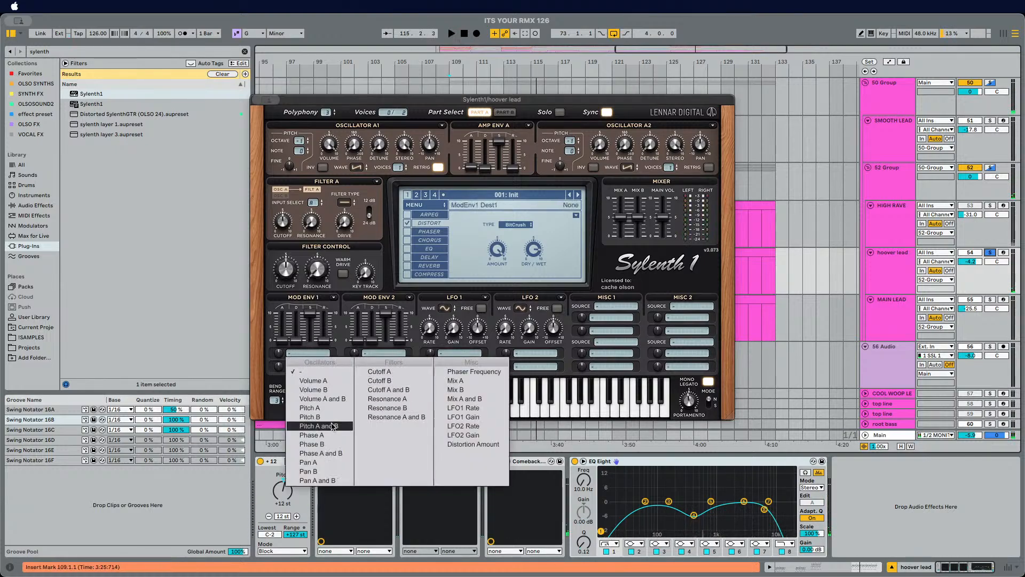
click(329, 411)
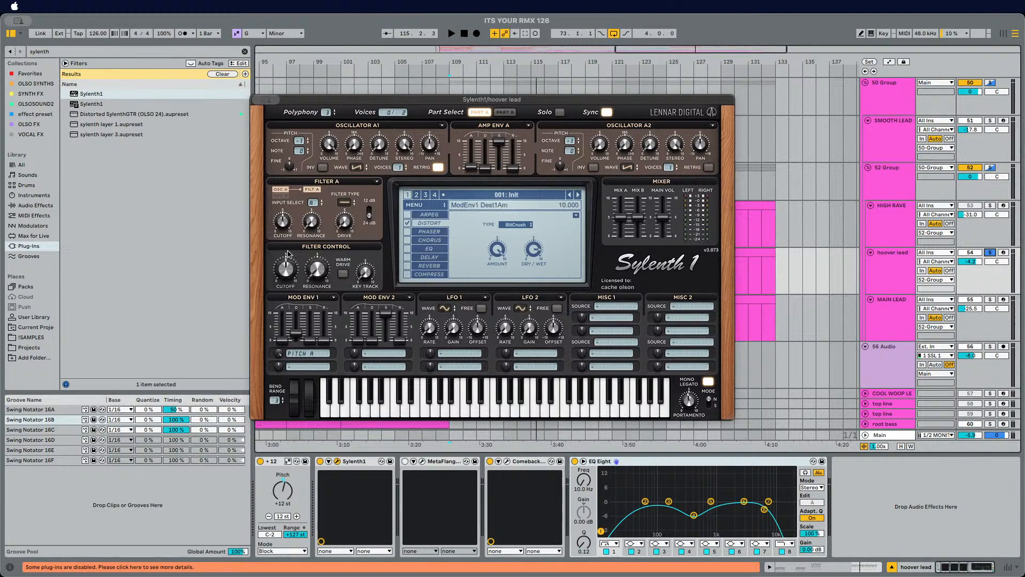
Step: Audition the pitch envelope, nudge Mod Env 1's decay, stop playback and close the Sylenth1 window
key(space)
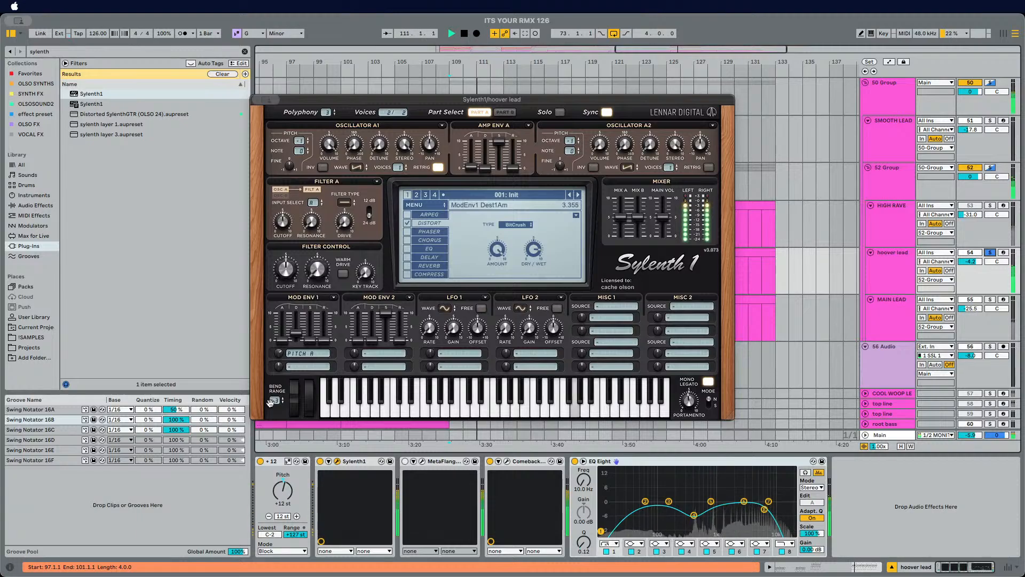
key(space)
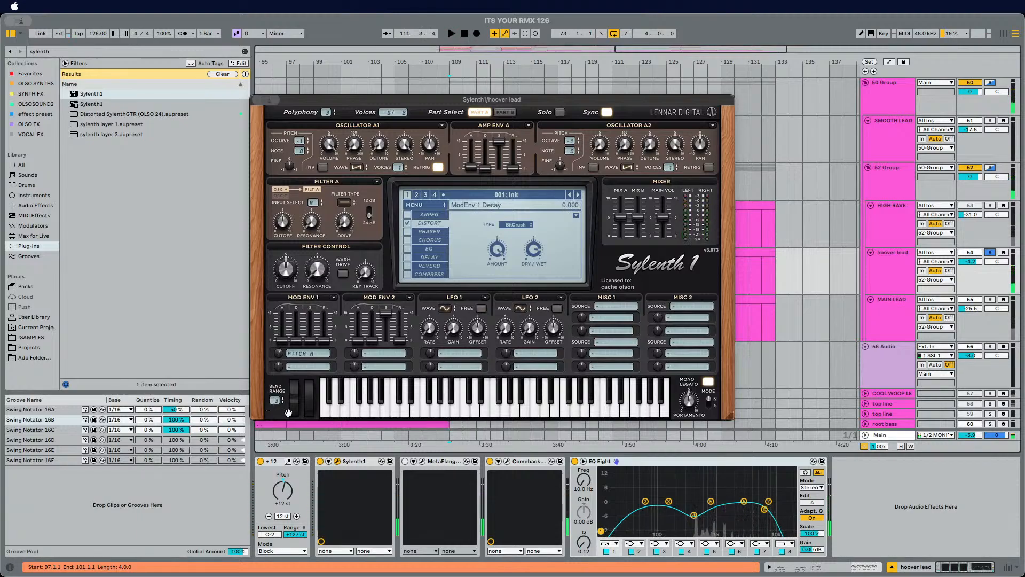
key(space)
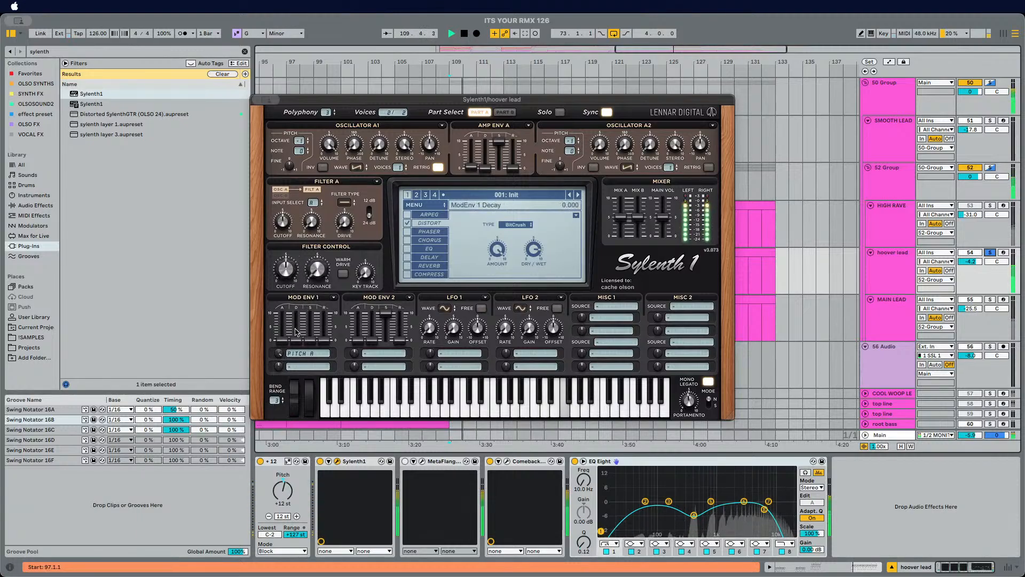
drag(301, 333, 303, 336)
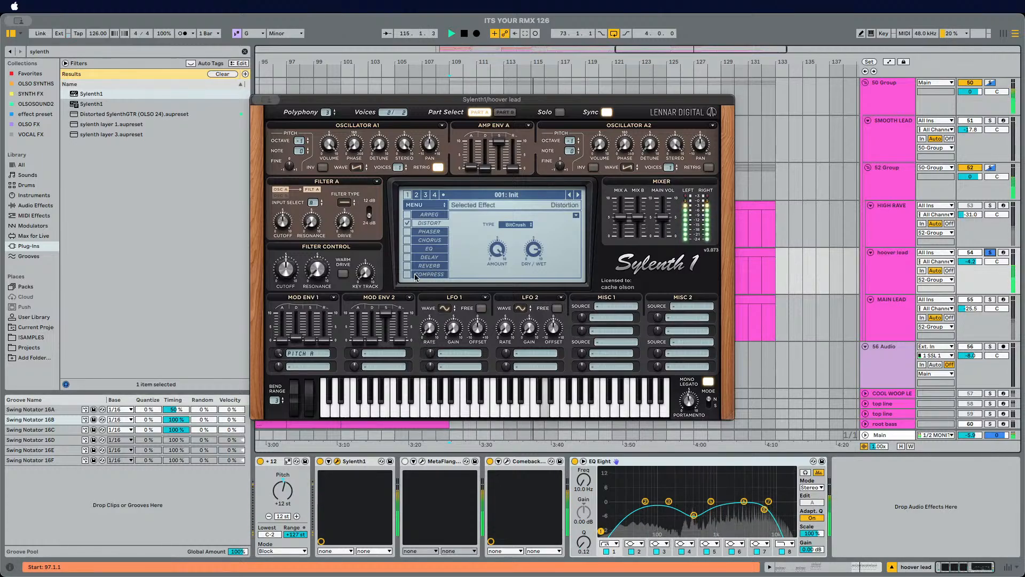
key(space)
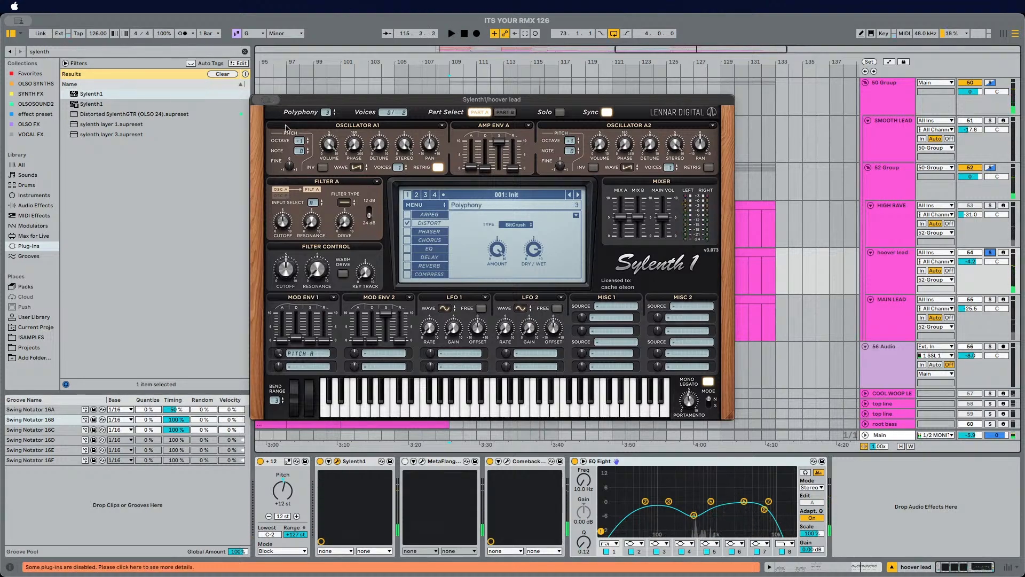
key(super+w)
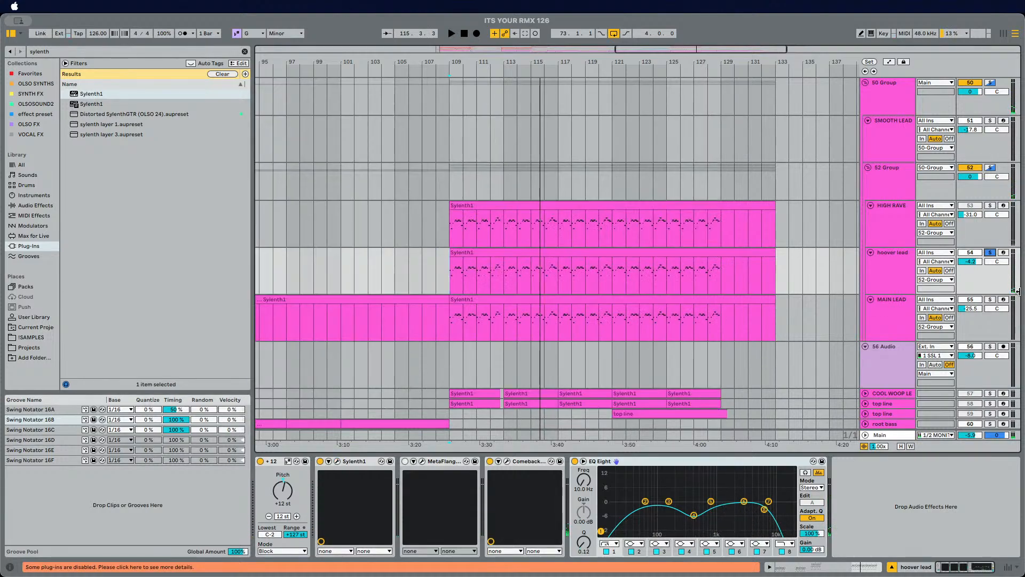
Step: Search audio effects for ott and add OTT to the hoover lead's device chain
click(110, 49)
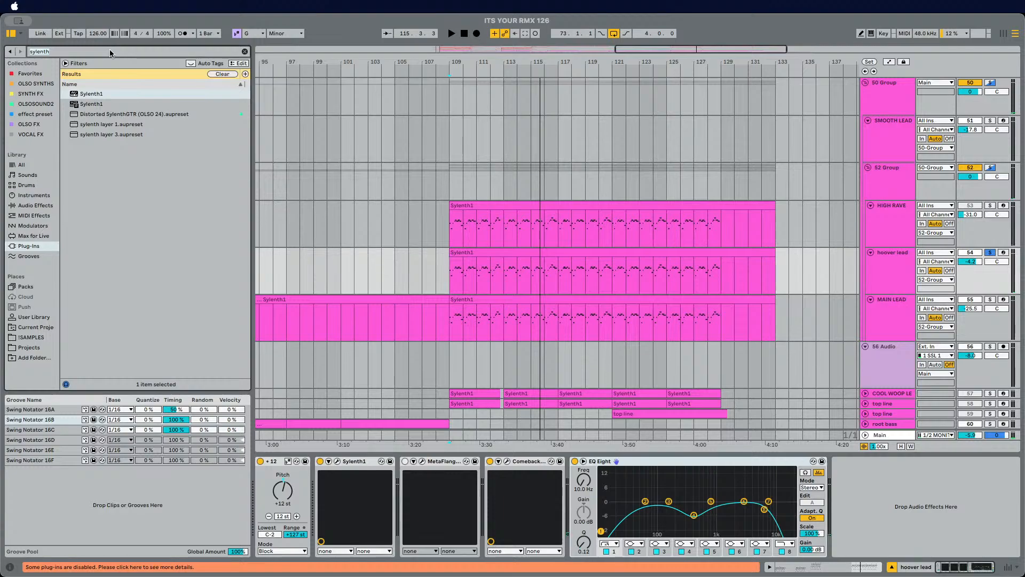
text(ott)
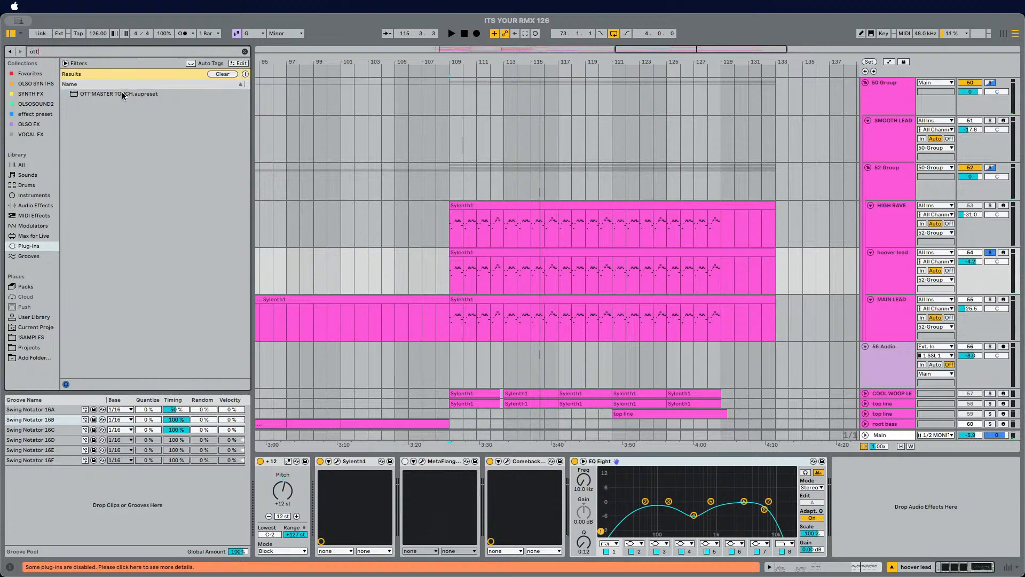
click(35, 205)
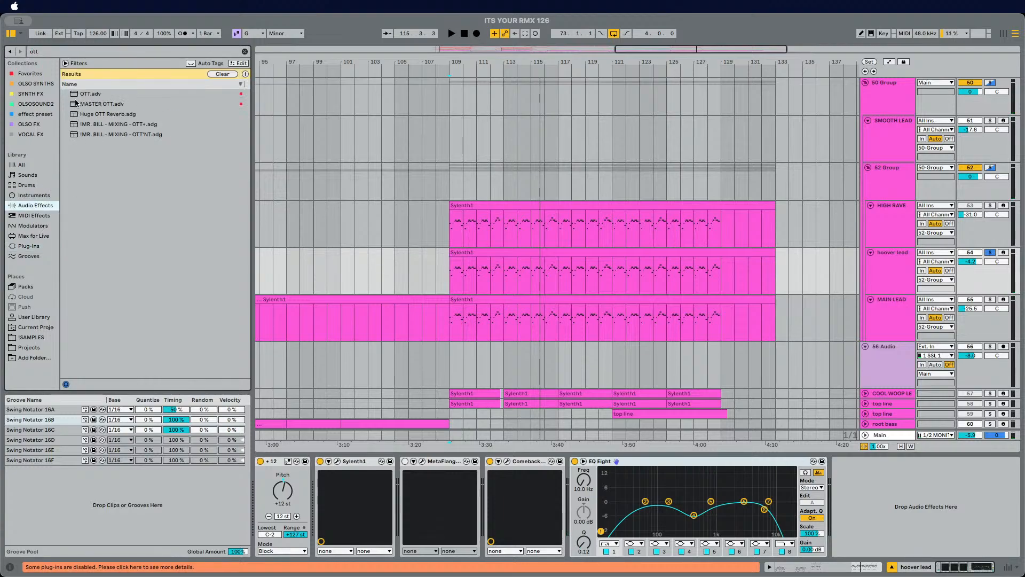
drag(75, 93, 584, 492)
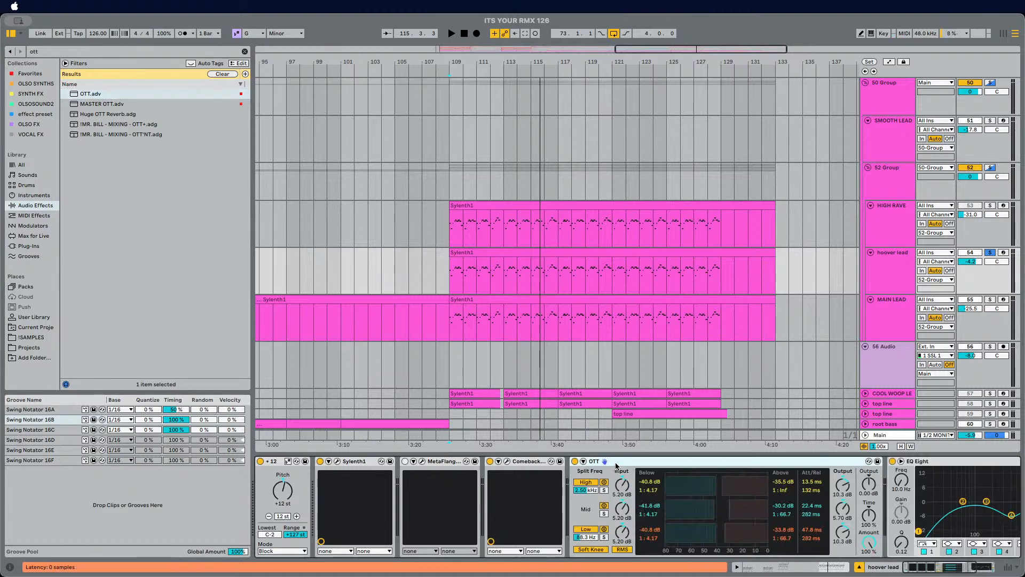
Step: Play the arrangement and unsolo the hoover lead
key(space)
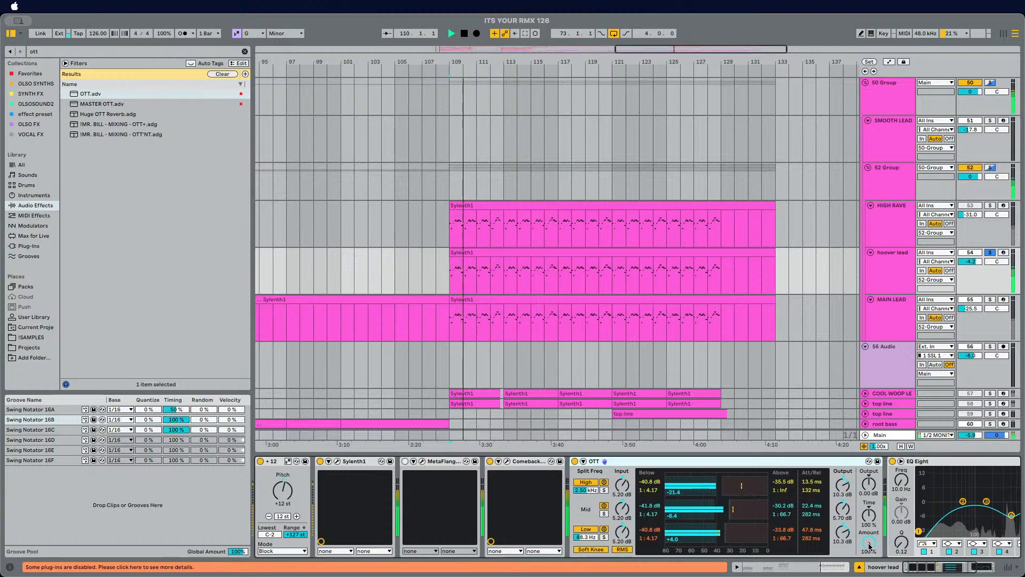
scroll(773, 327, down, 2)
scroll(772, 327, right, 1)
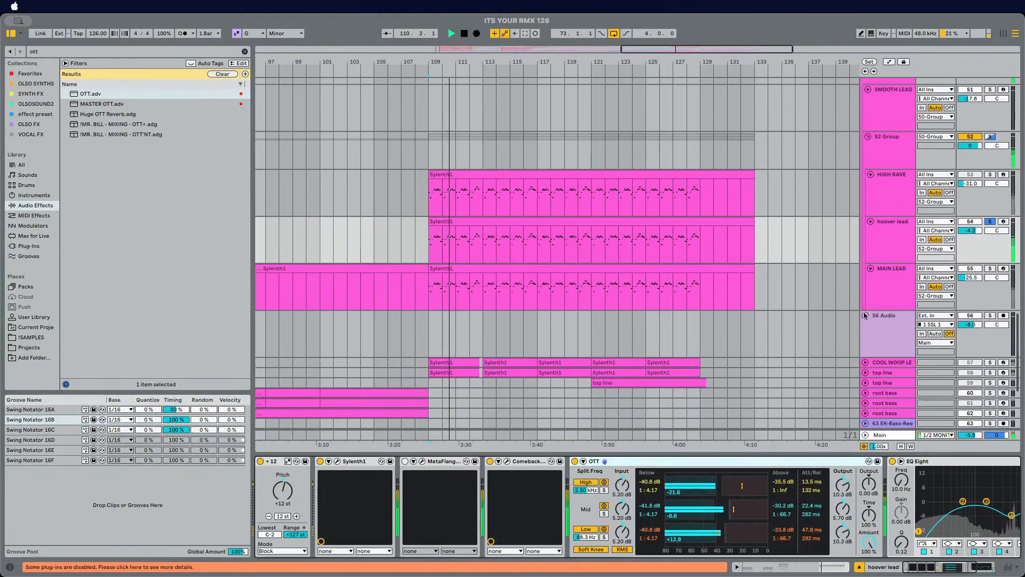
click(991, 222)
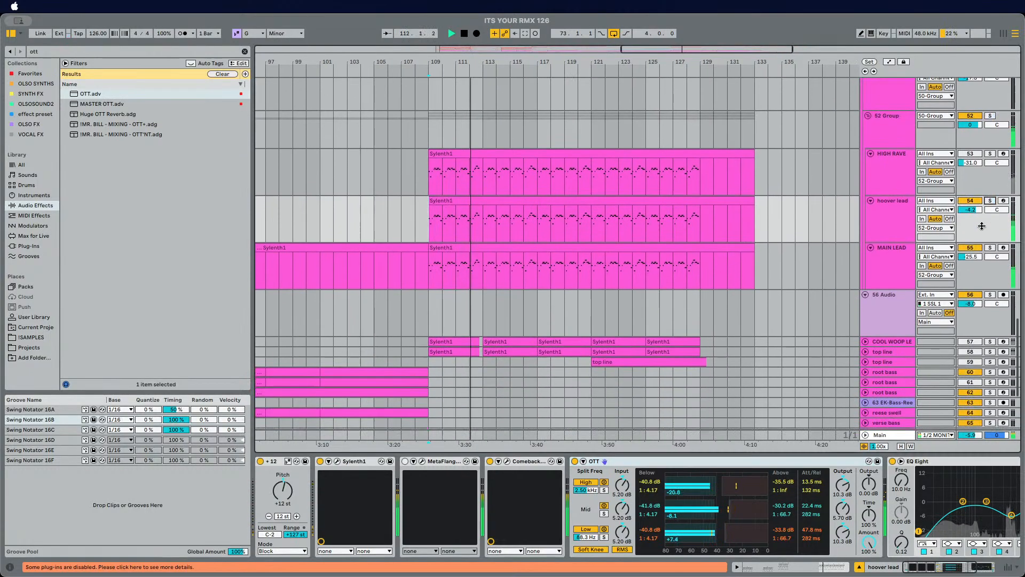
Step: Select the hoover lead track and set its volume to -2.0 dB
scroll(985, 227, down, 1)
scroll(886, 236, down, 1)
scroll(887, 236, up, 2)
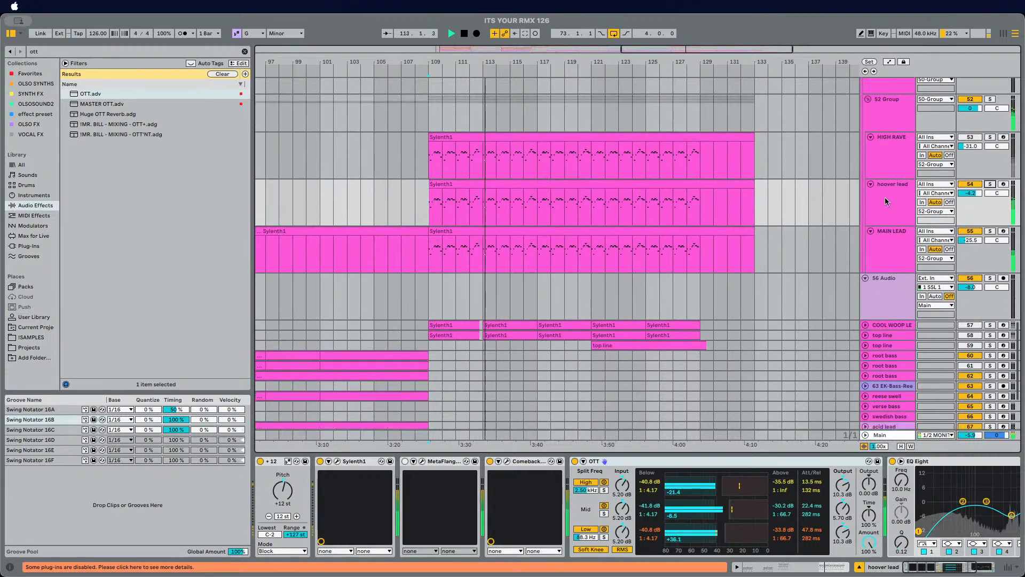
click(897, 235)
drag(954, 219, 971, 204)
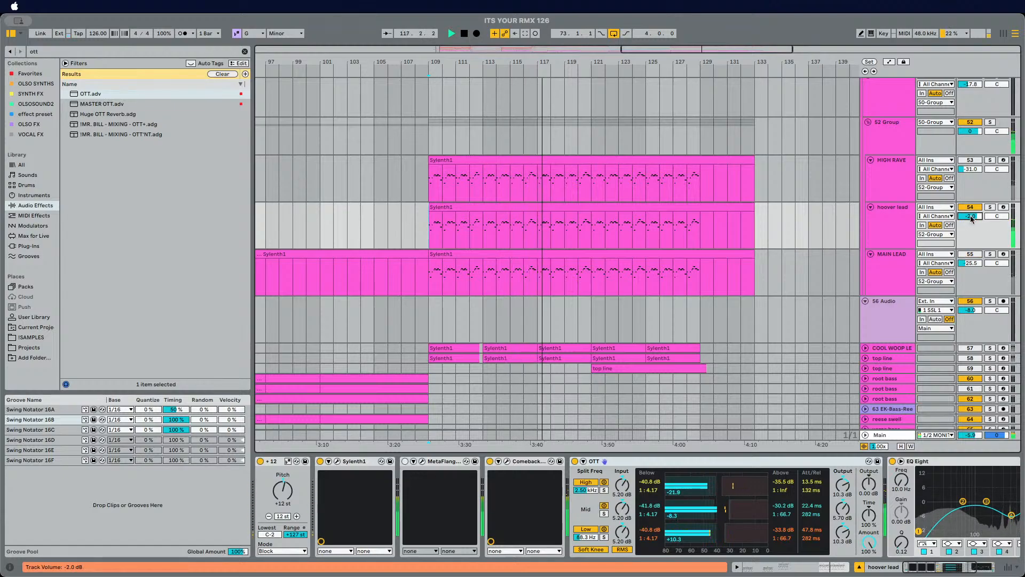
Step: Select the MAIN LEAD track, set its volume to -34.0 dB and solo it
click(434, 226)
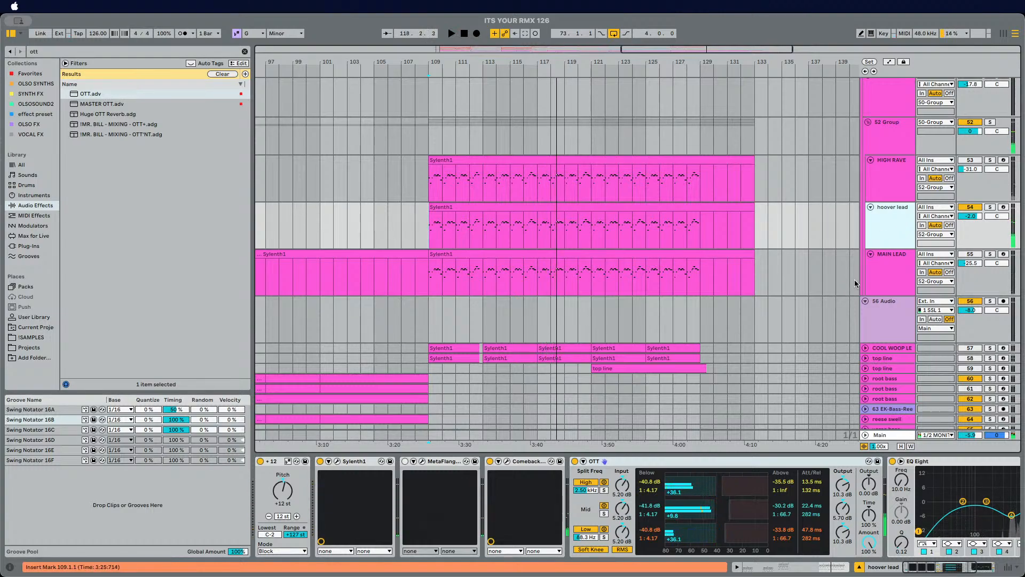
scroll(893, 239, up, 1)
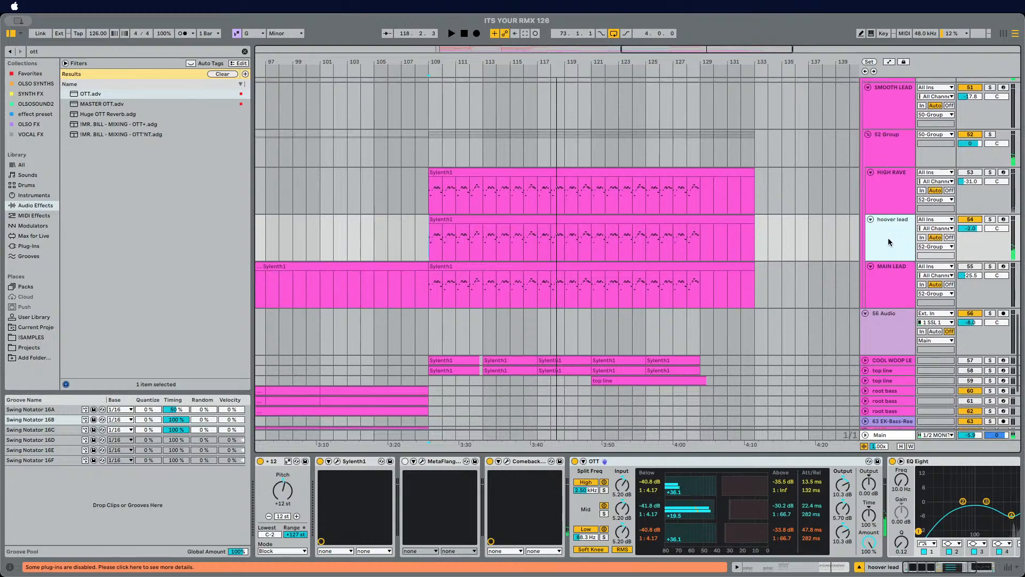
click(895, 288)
key(space)
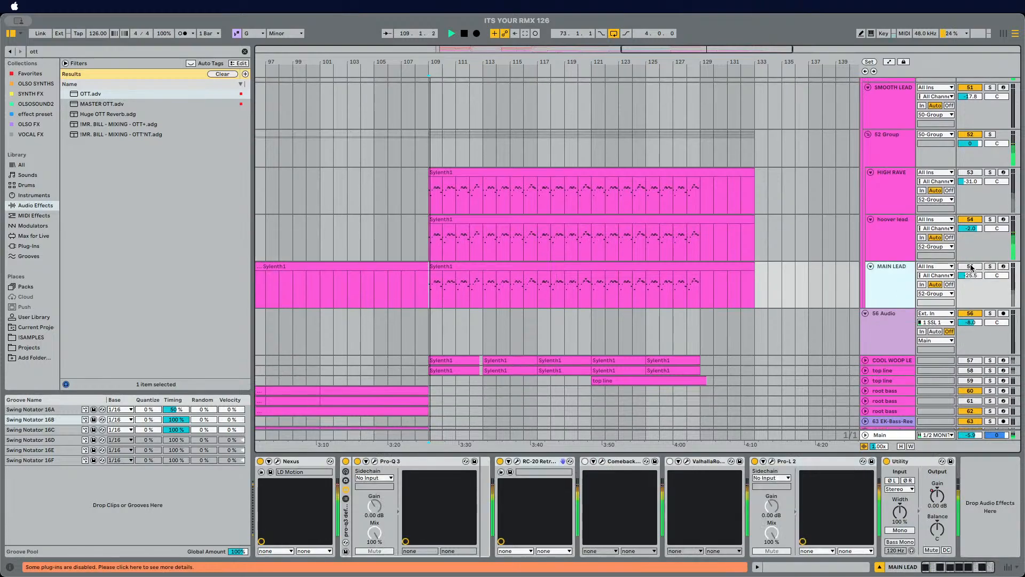
click(972, 267)
click(971, 267)
drag(969, 276, 969, 287)
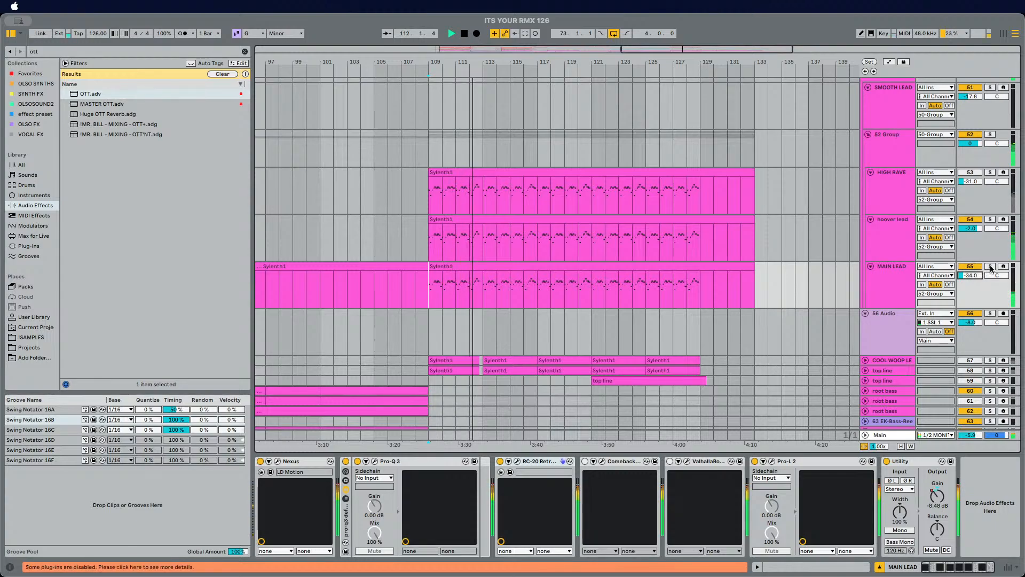
click(991, 267)
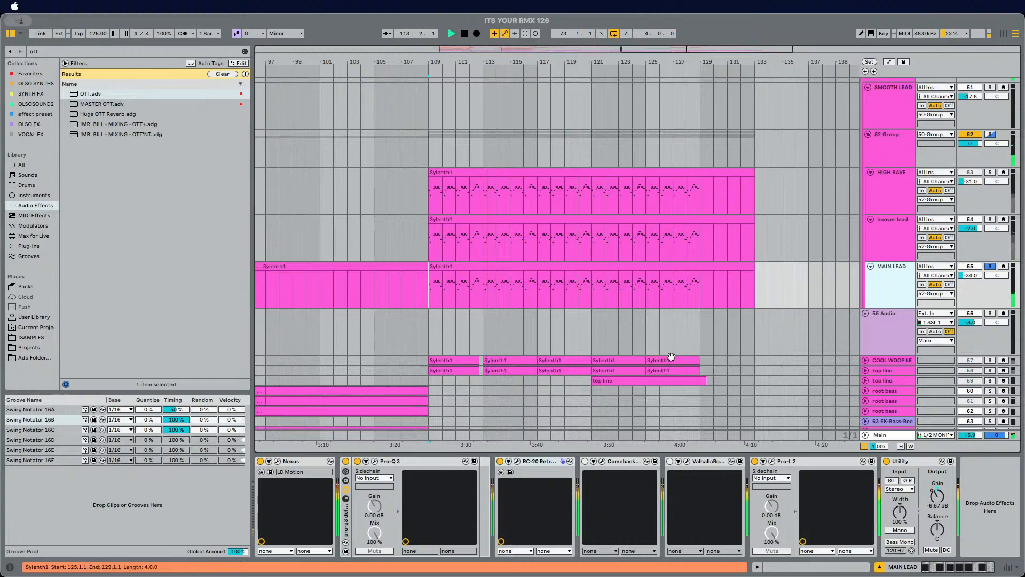
Step: Search plug-ins for true and add TrueVerb (s) to the MAIN LEAD's device chain
click(92, 53)
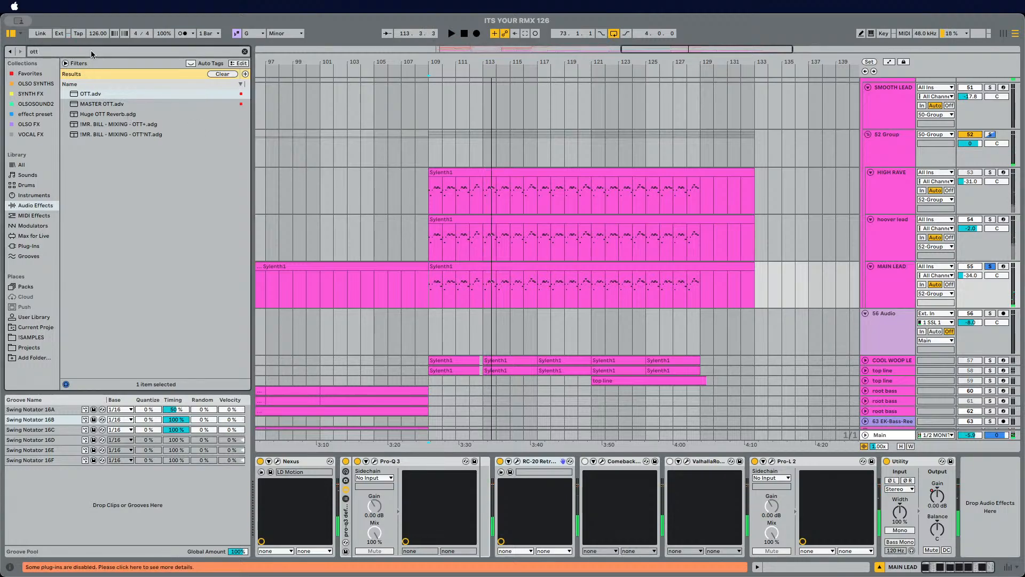
text(true)
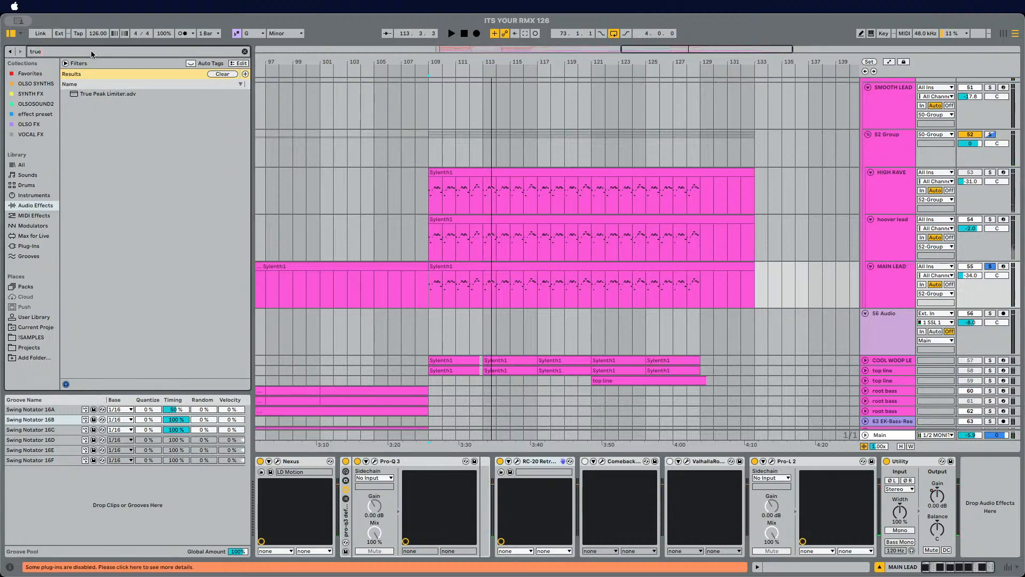
click(23, 246)
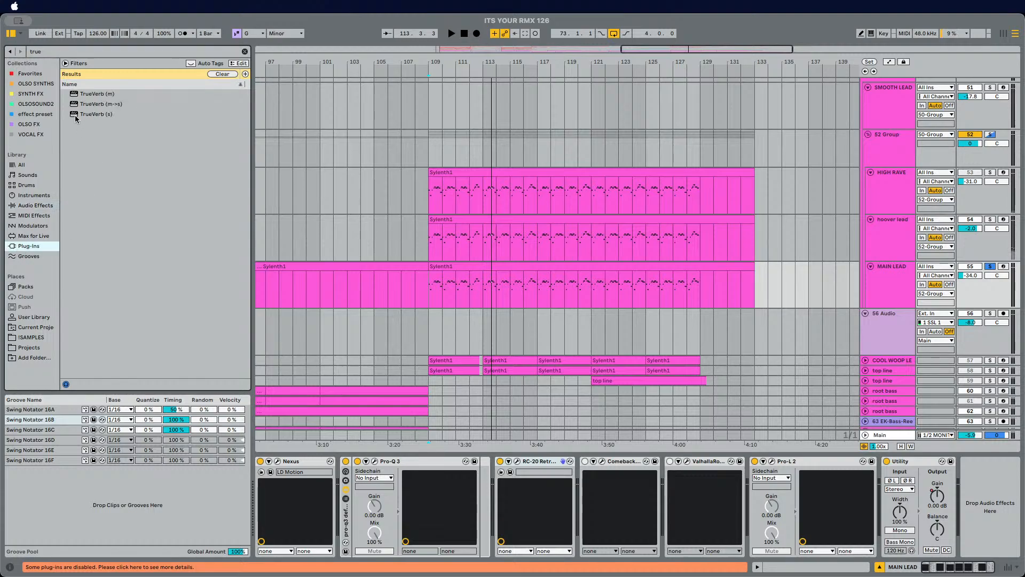
mouse_move(76, 119)
mouse_down()
mouse_move(502, 430)
mouse_move(575, 516)
mouse_move(606, 511)
mouse_up()
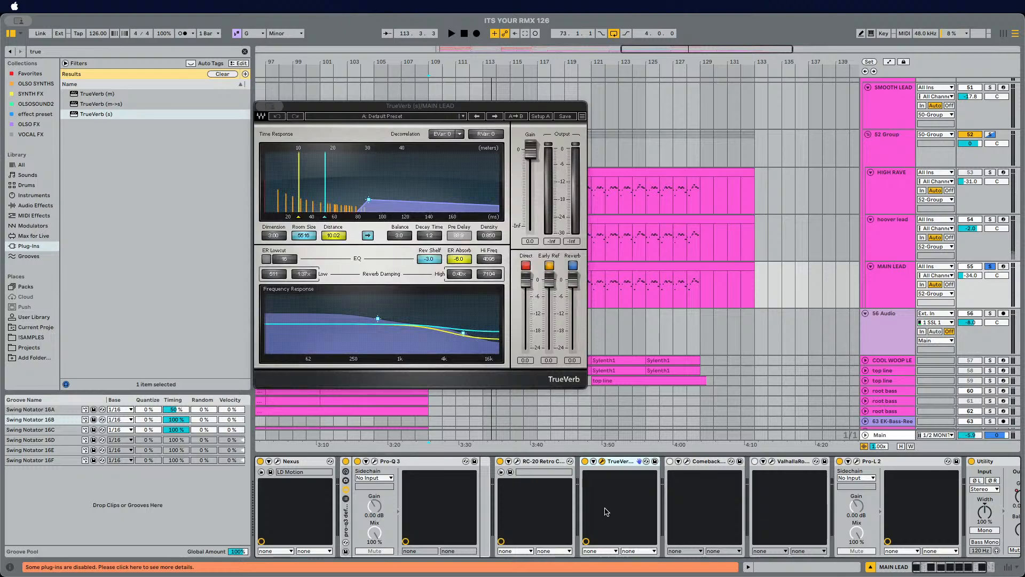
Step: While playing, set TrueVerb's Reverb level to -24.0 and Early Ref to -5.8, toggling the MAIN LEAD solo
key(space)
drag(573, 280, 572, 352)
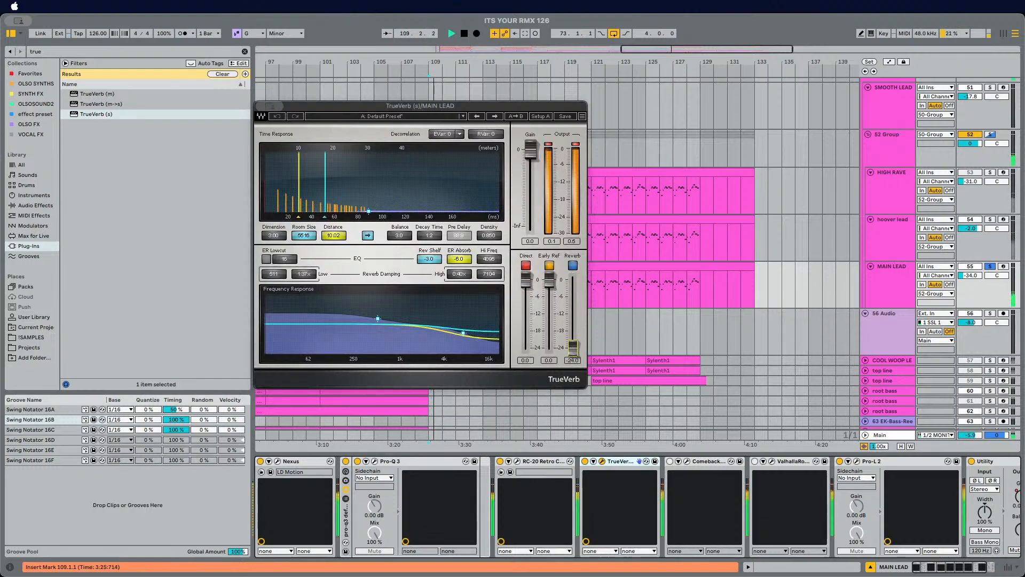
mouse_move(548, 274)
mouse_down()
mouse_move(549, 315)
mouse_move(549, 281)
mouse_up()
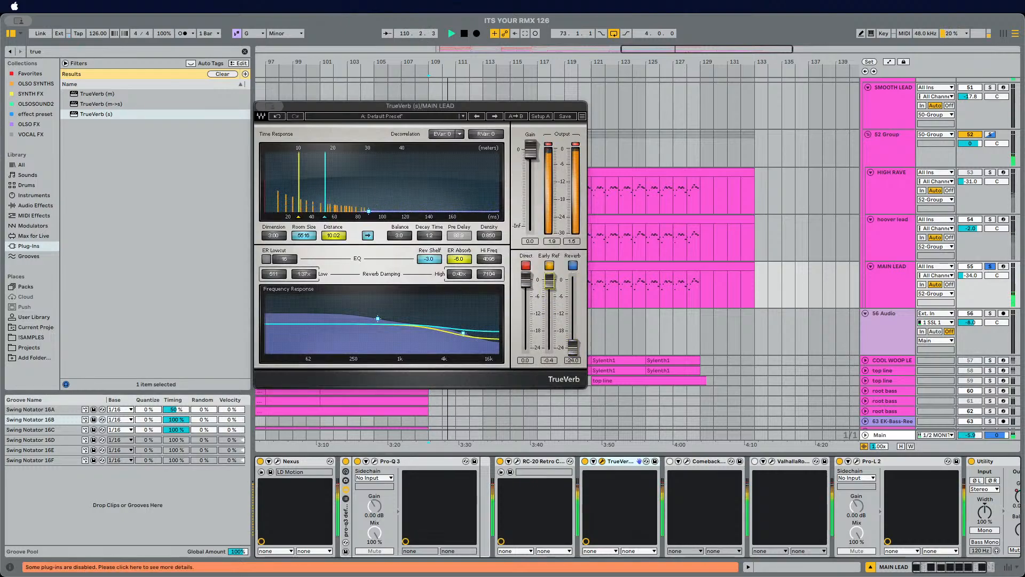
click(989, 267)
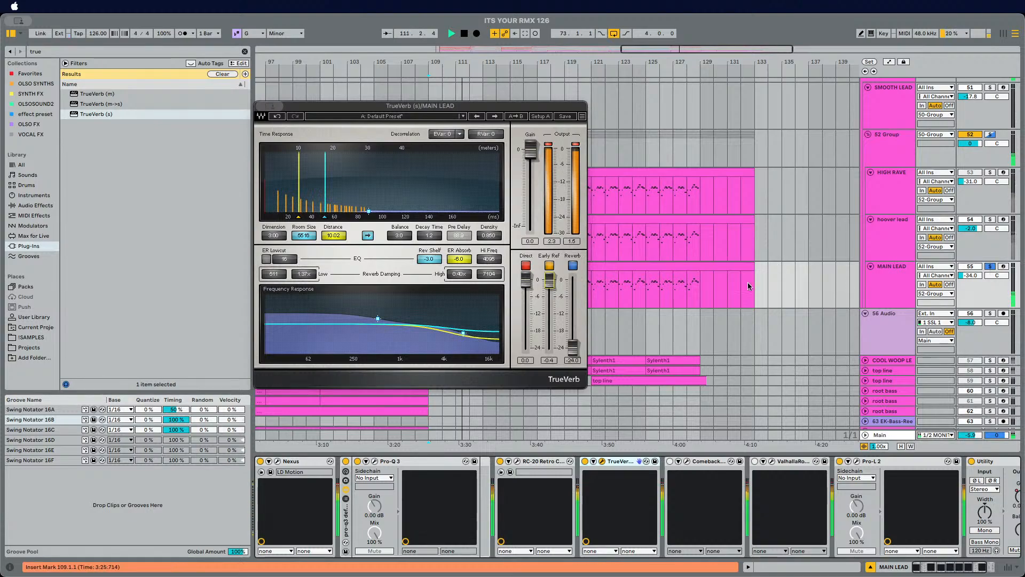
drag(549, 280, 549, 296)
click(989, 266)
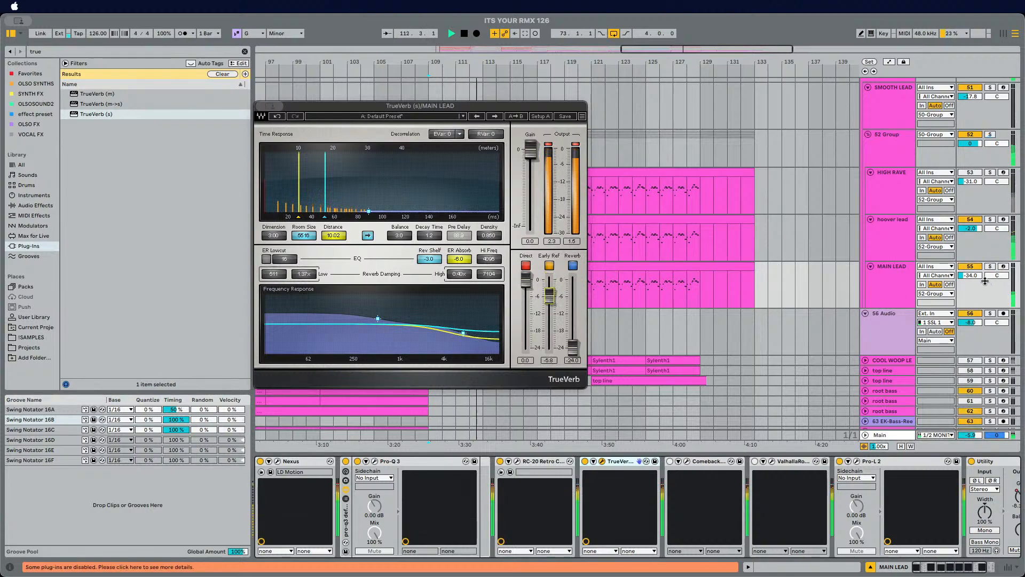
Step: Add TrueVerb (s) to the hoover lead, set its Early Ref to -6.7 and close the plugin window
click(897, 240)
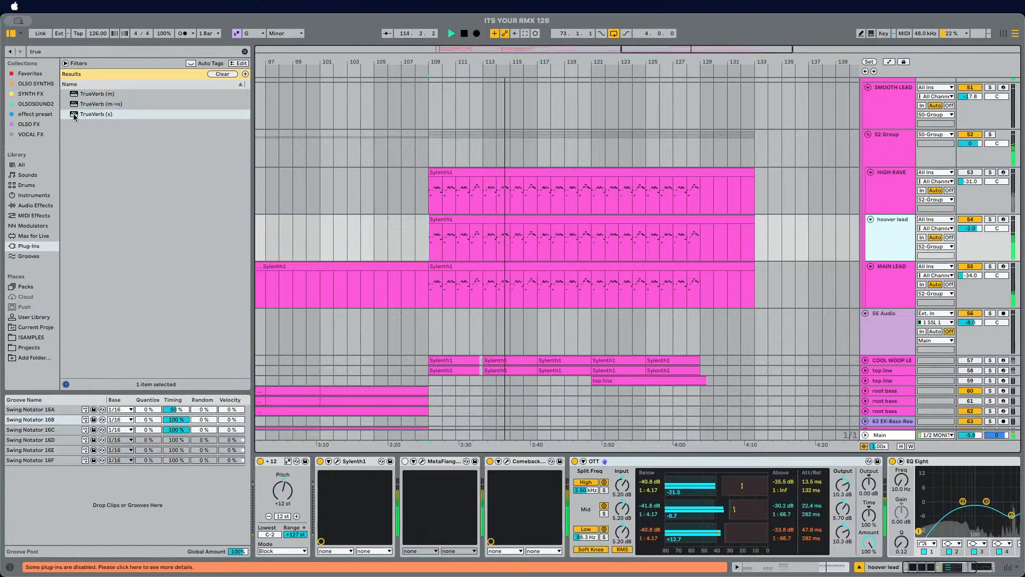
drag(107, 113, 570, 495)
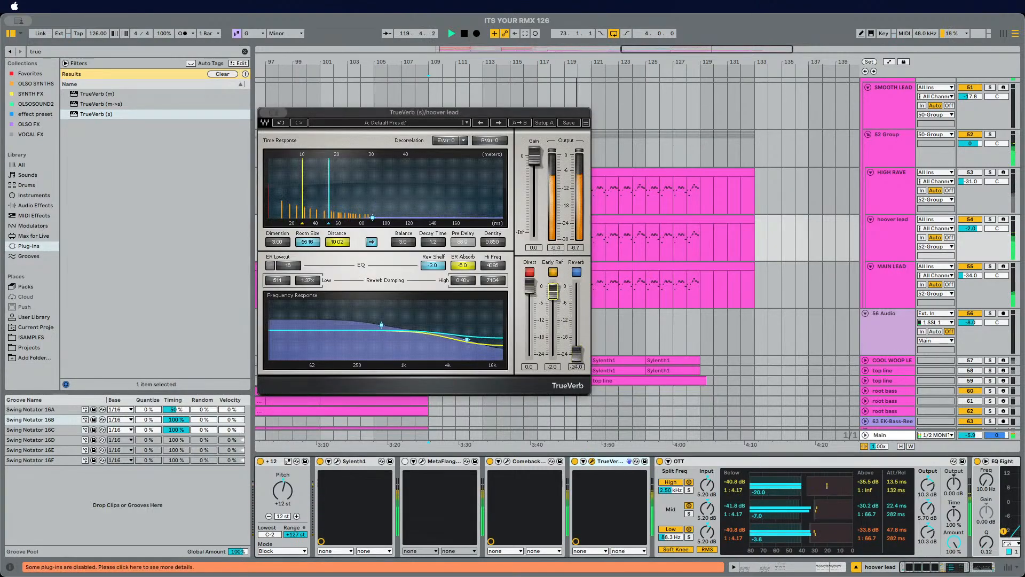
drag(553, 292, 553, 305)
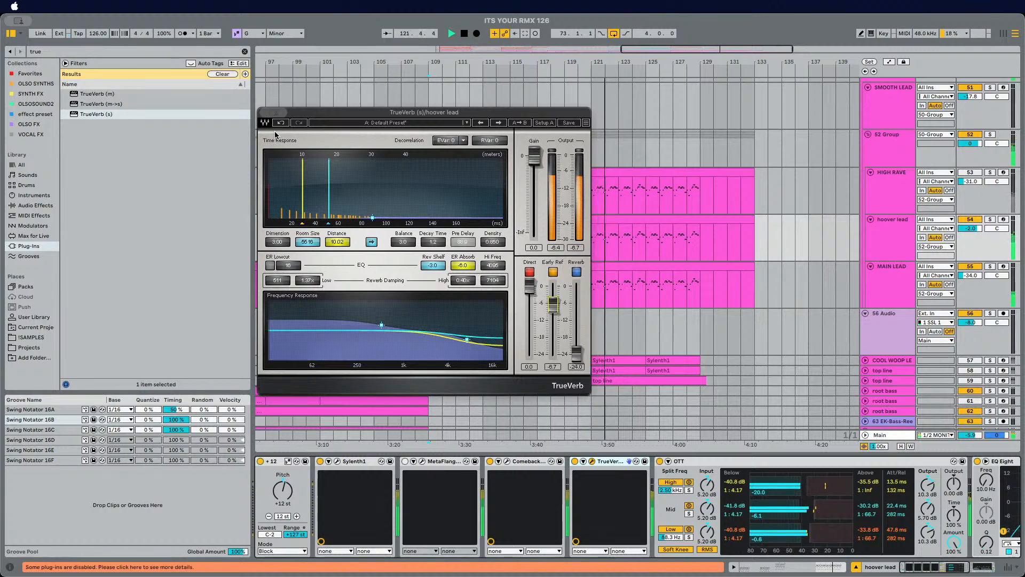
click(262, 112)
scroll(950, 509, right, 5)
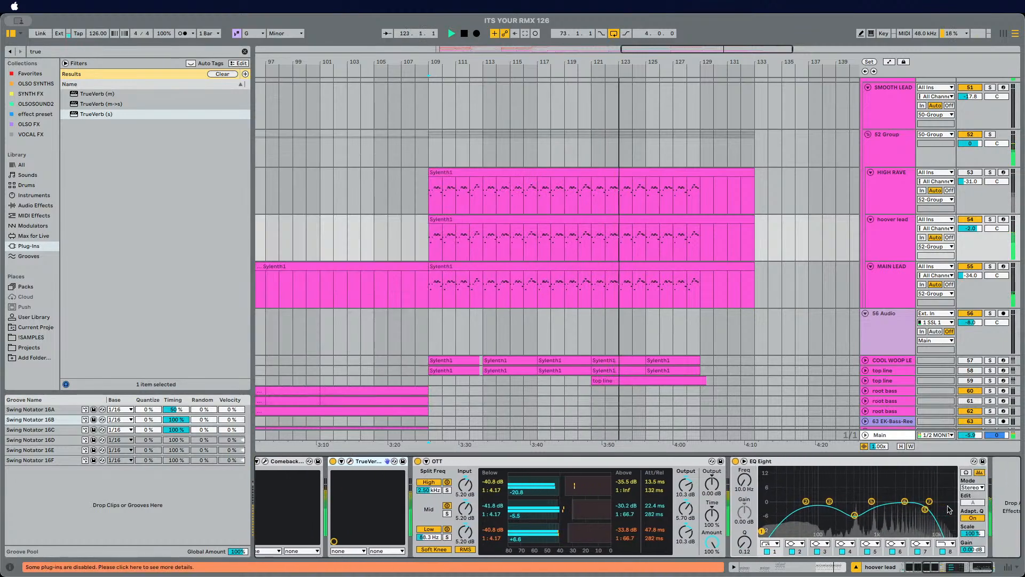
drag(925, 509, 922, 509)
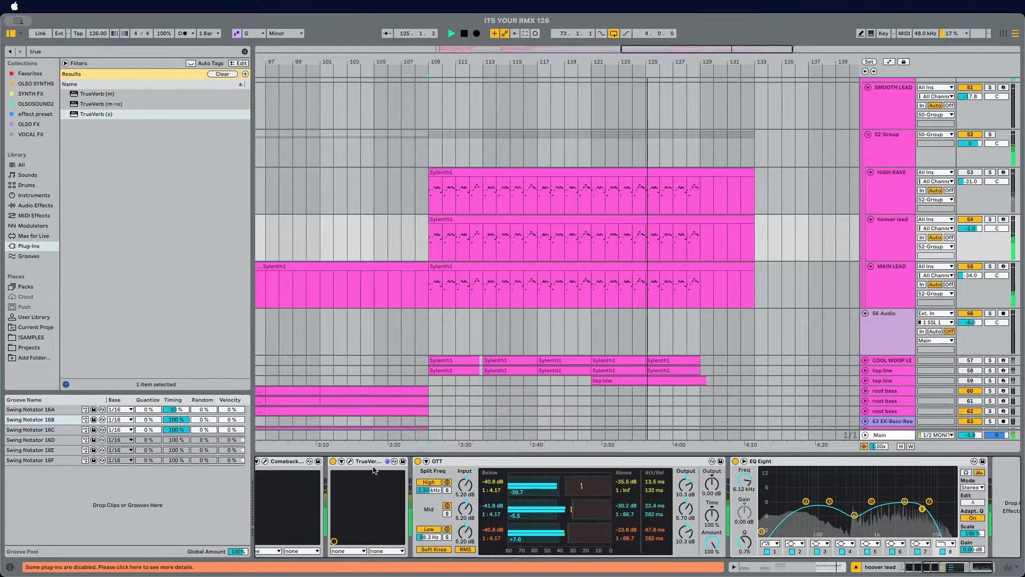
drag(994, 484, 995, 483)
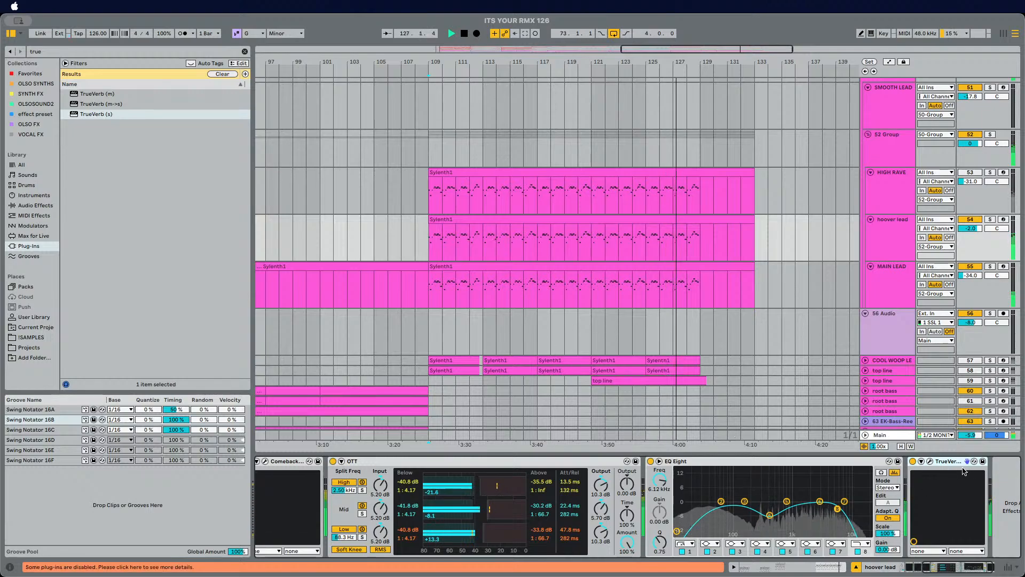
drag(947, 461, 327, 489)
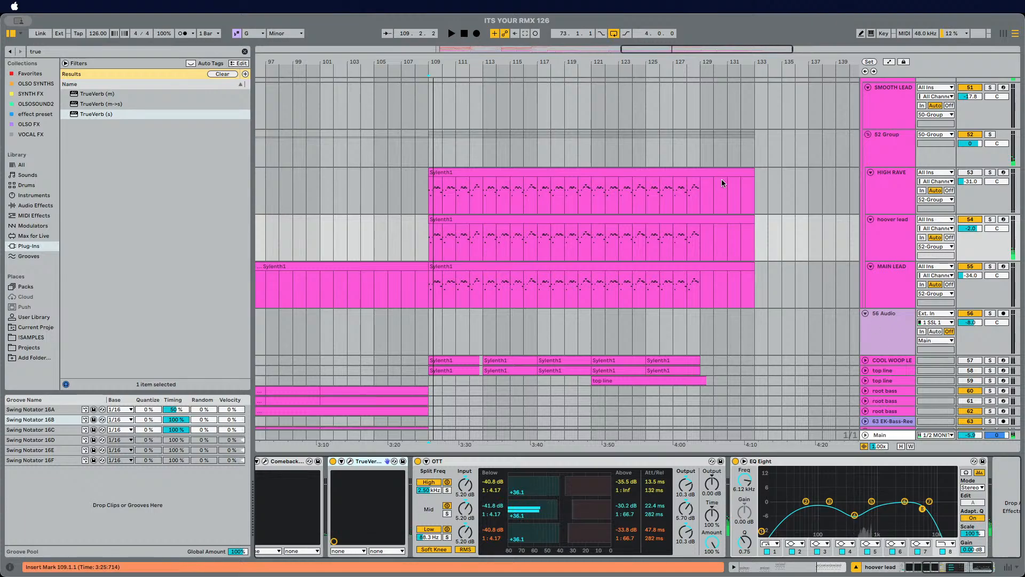
Step: Play from bar 109, toggle the MAIN LEAD solo and select the MAIN LEAD track
click(425, 235)
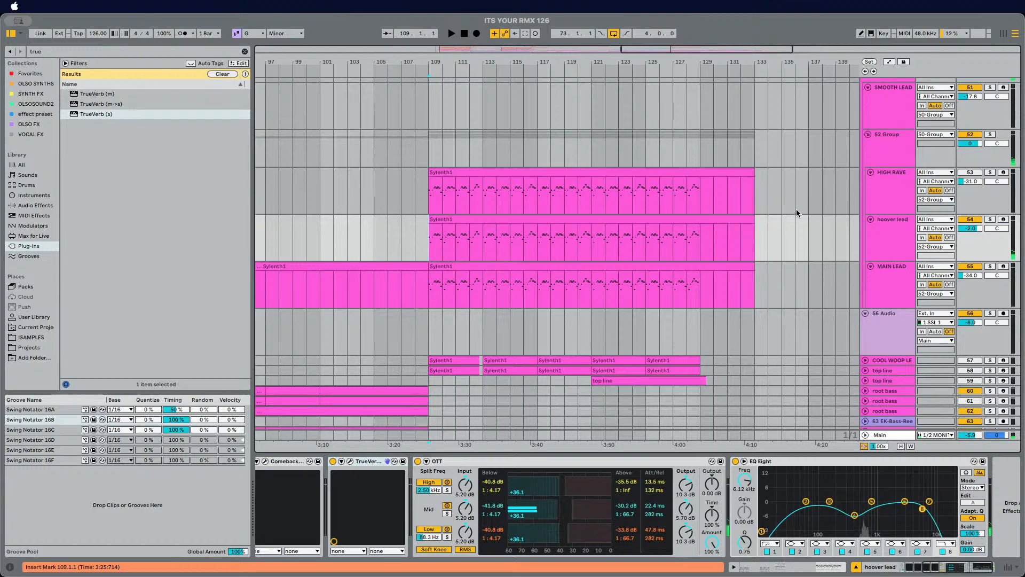
key(space)
click(990, 266)
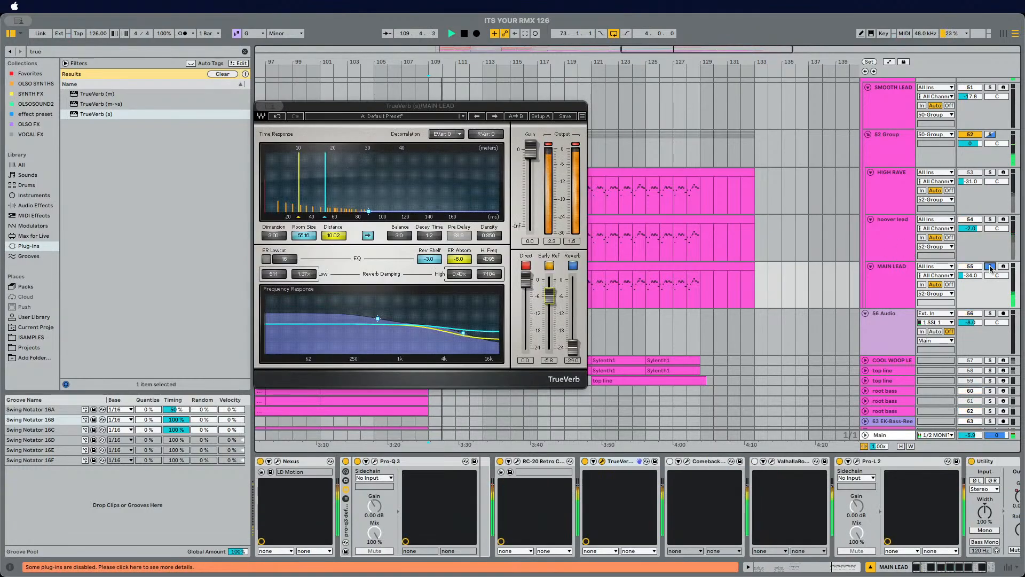
click(990, 266)
click(989, 266)
click(892, 281)
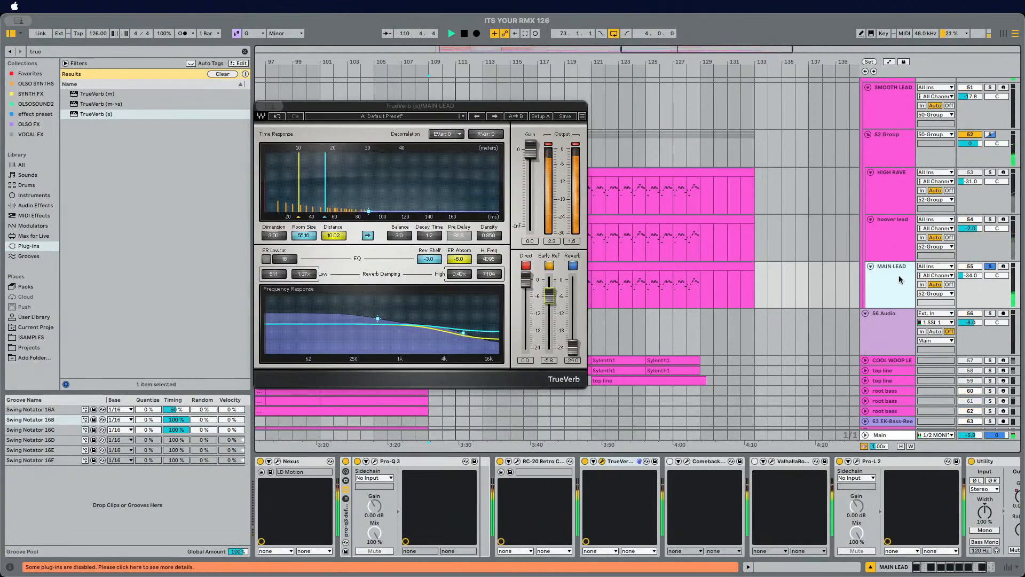
Step: Search audio effects for roar and insert Roar into the MAIN LEAD chain right after RC-20 Retro Color
click(91, 51)
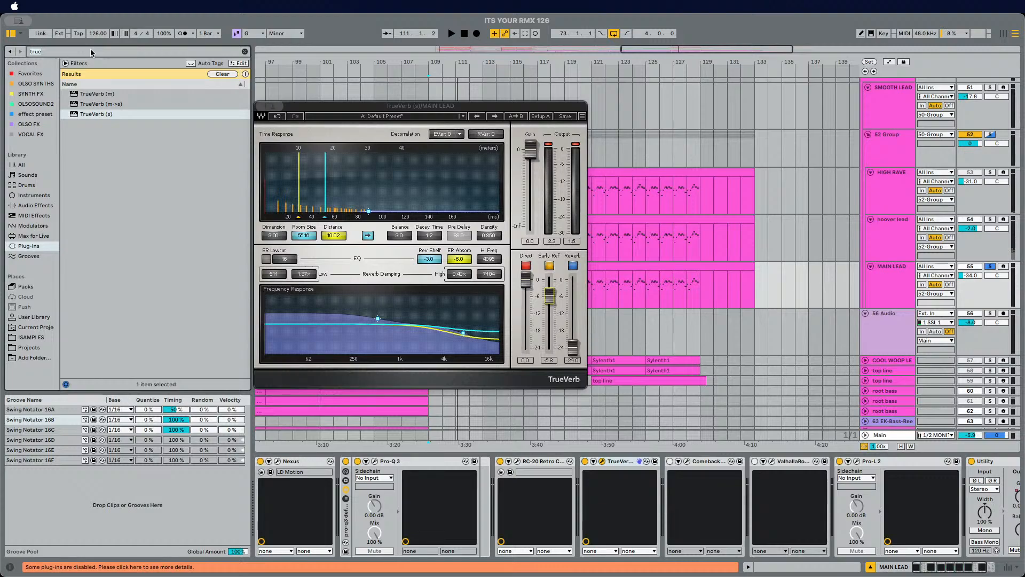
text(rk)
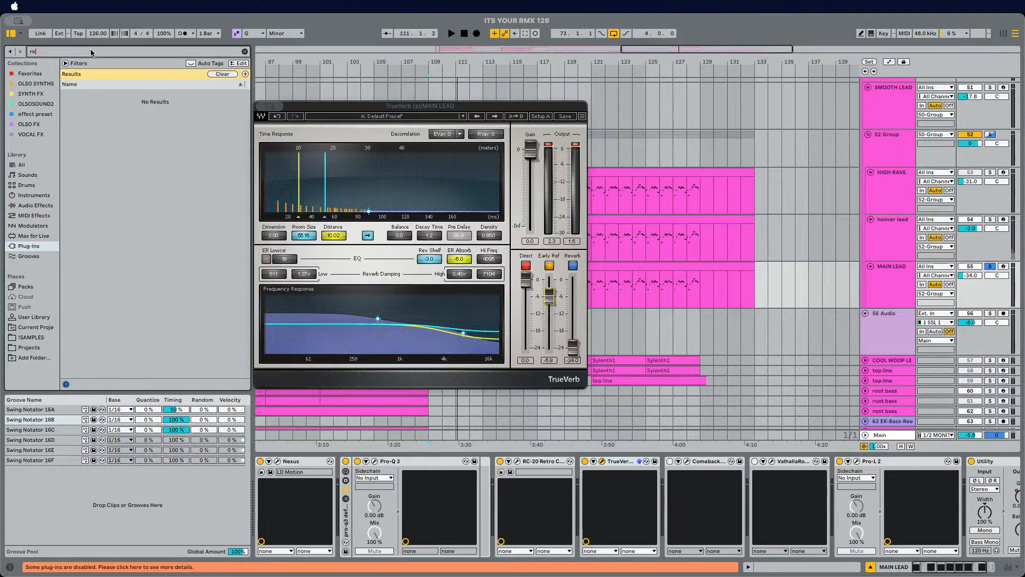
key(BackSpace)
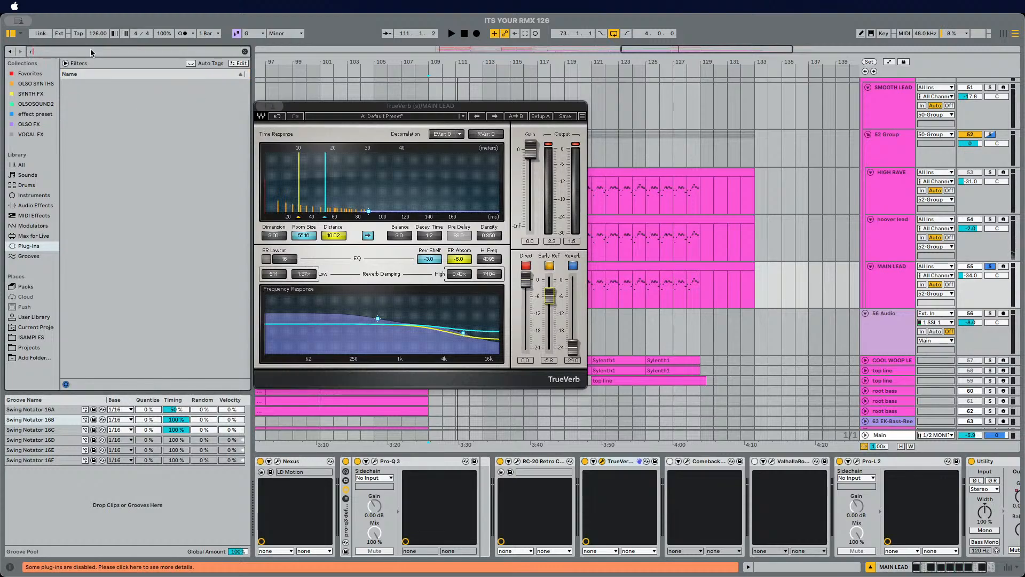
text(roaro)
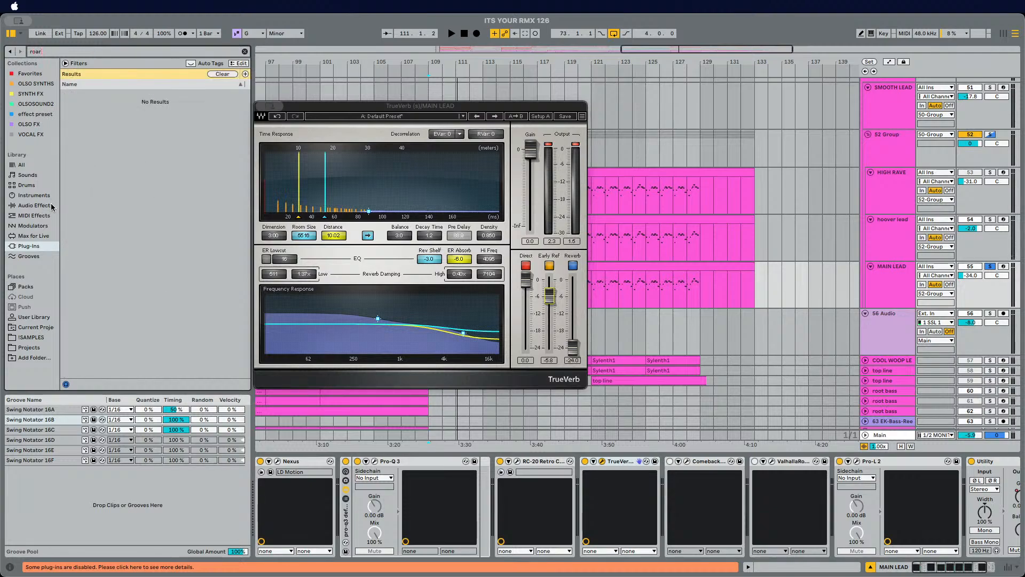
click(30, 205)
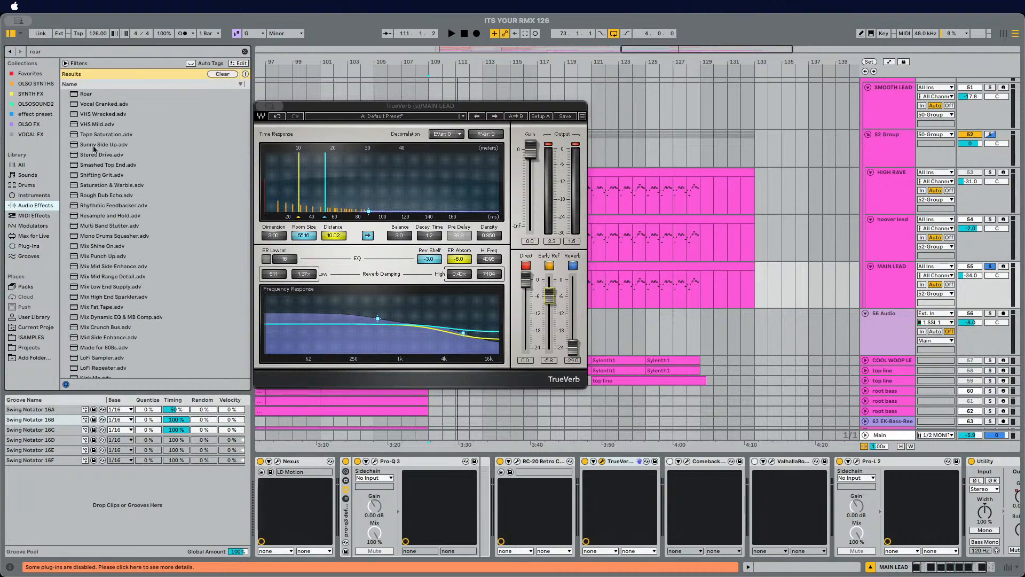
click(76, 96)
drag(437, 294, 665, 503)
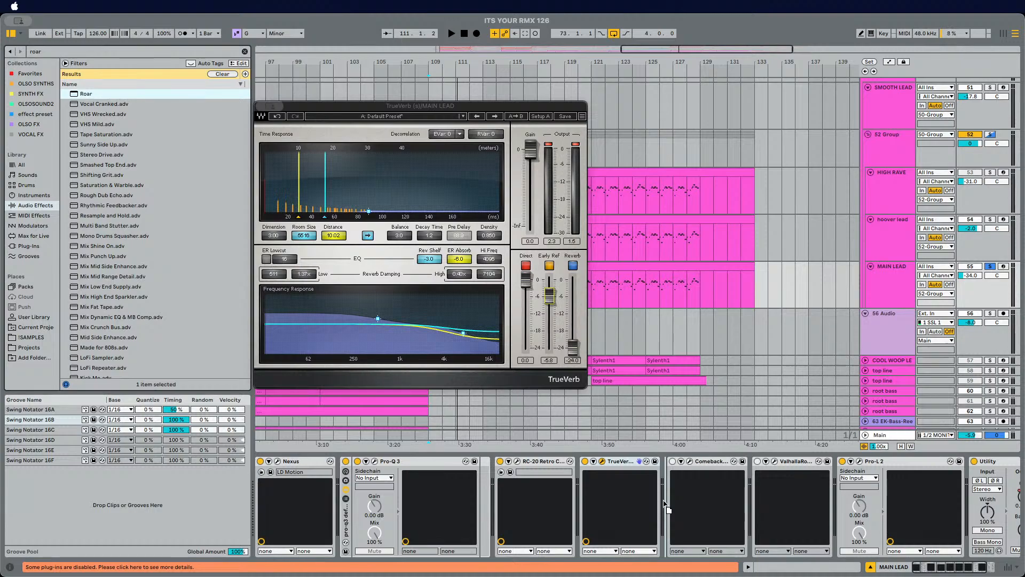
drag(664, 501, 581, 499)
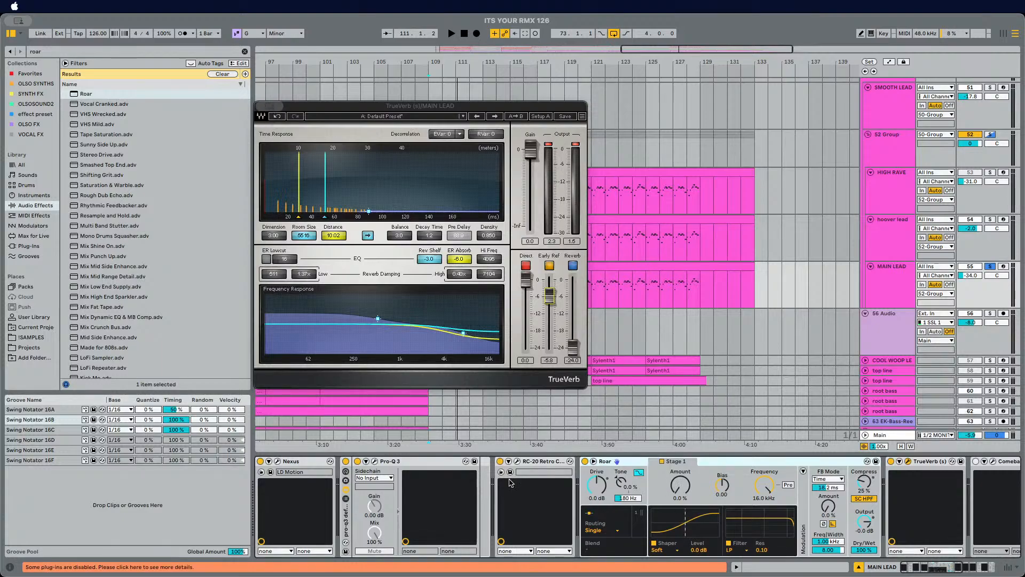
Step: Close the plugin window, play from bar 109 and set Roar's Drive to 18 dB and Tone to 41%
scroll(591, 513, right, 1)
scroll(590, 514, right, 3)
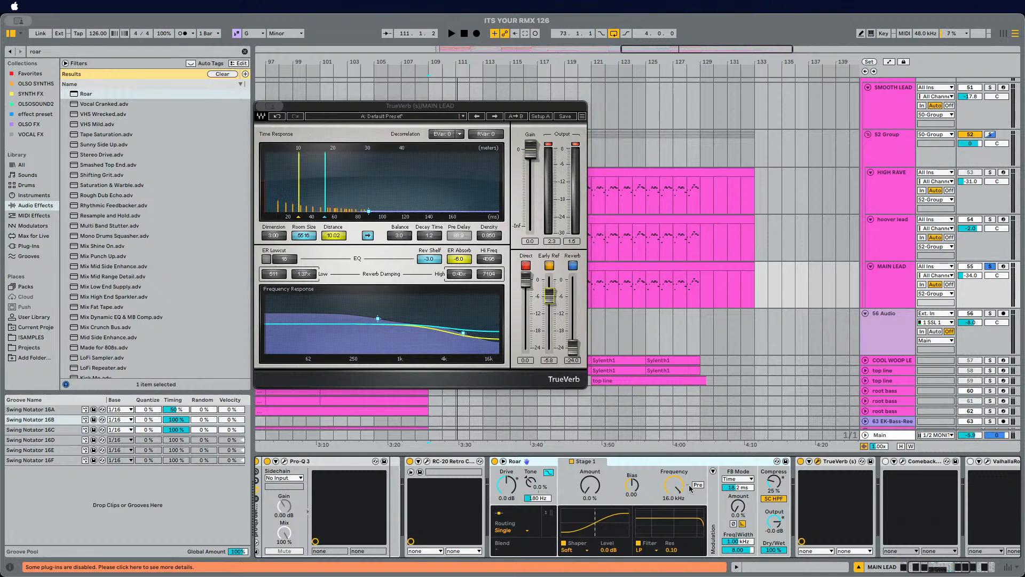
scroll(335, 490, right, 3)
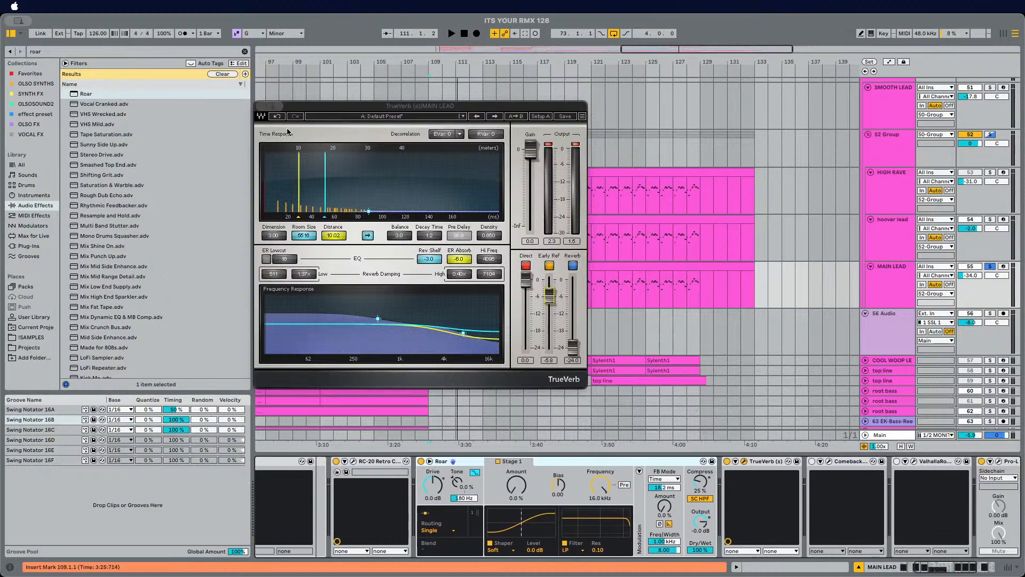
key(super+alt+p)
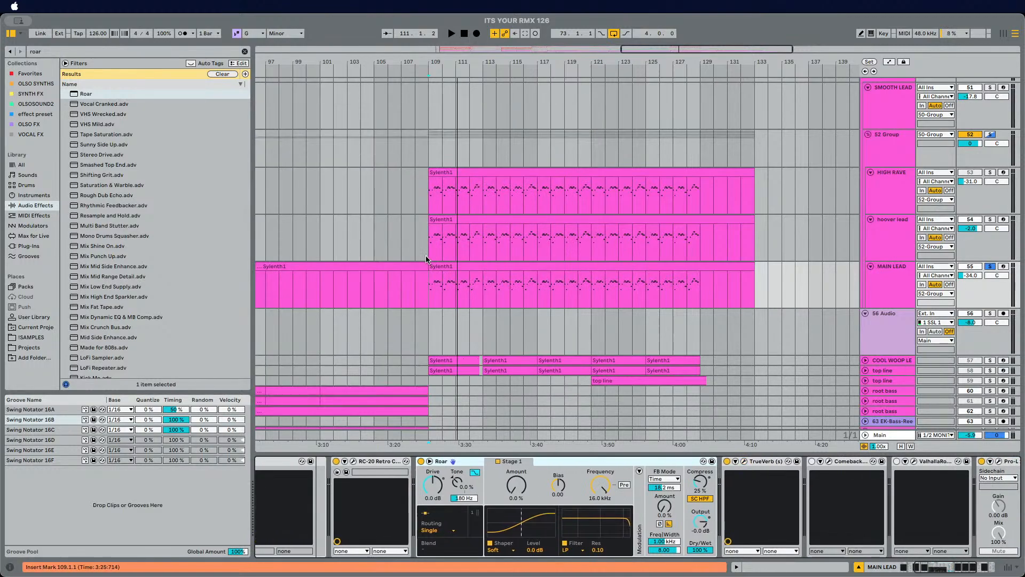
click(426, 286)
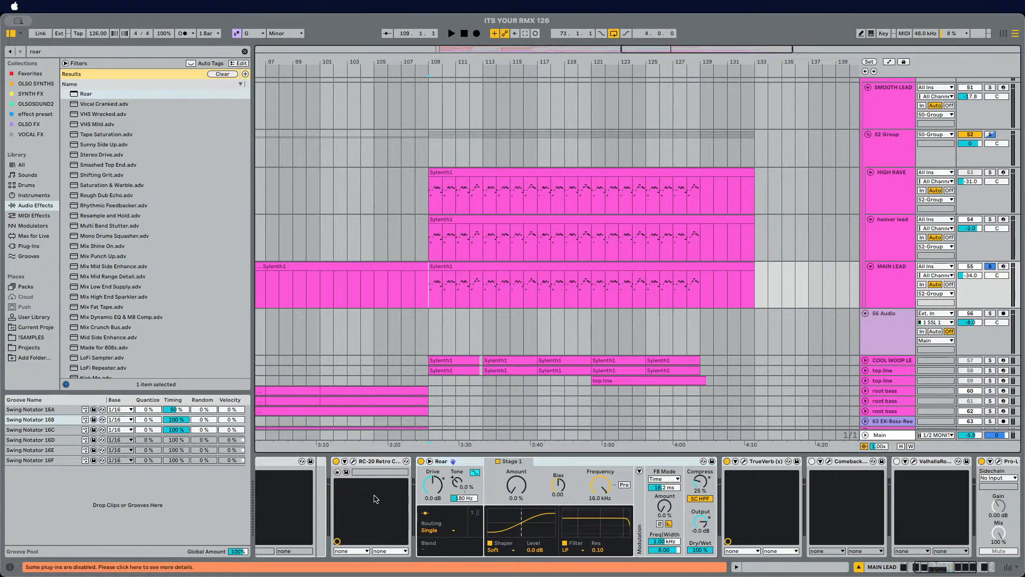
key(space)
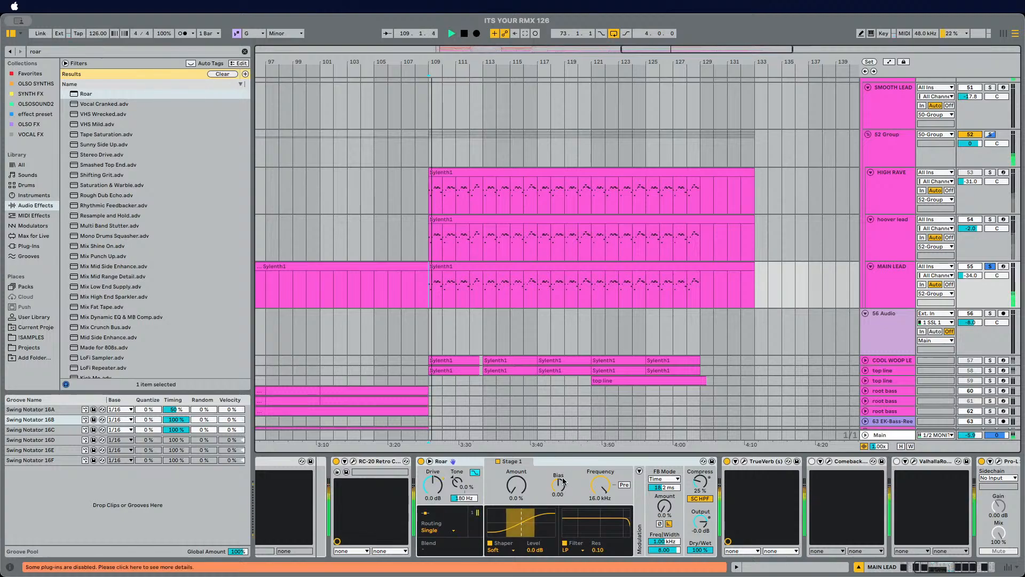
click(421, 462)
click(421, 461)
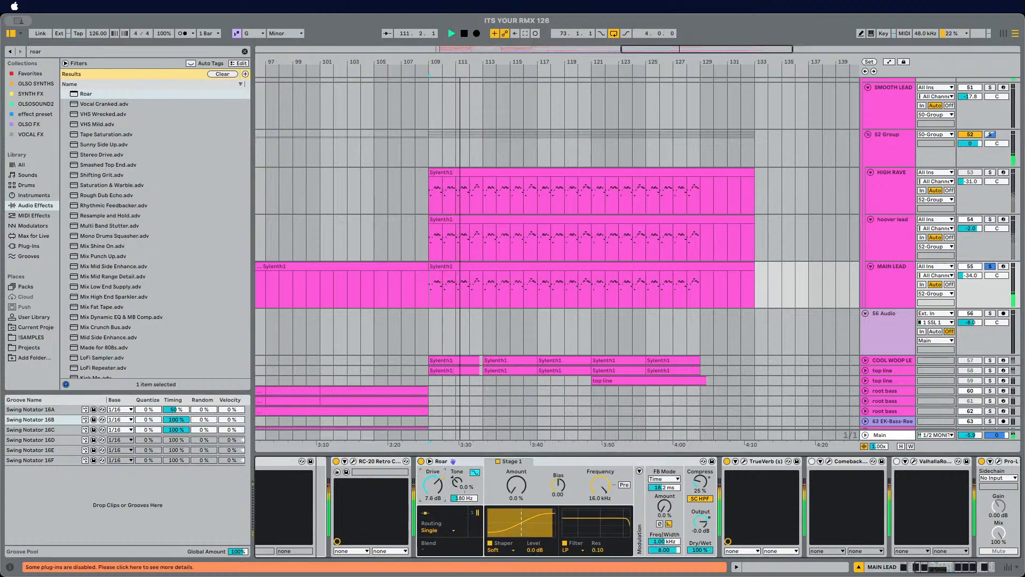
mouse_move(439, 488)
mouse_down()
mouse_move(457, 458)
mouse_move(457, 487)
mouse_move(457, 463)
mouse_move(432, 481)
mouse_up()
key(s)
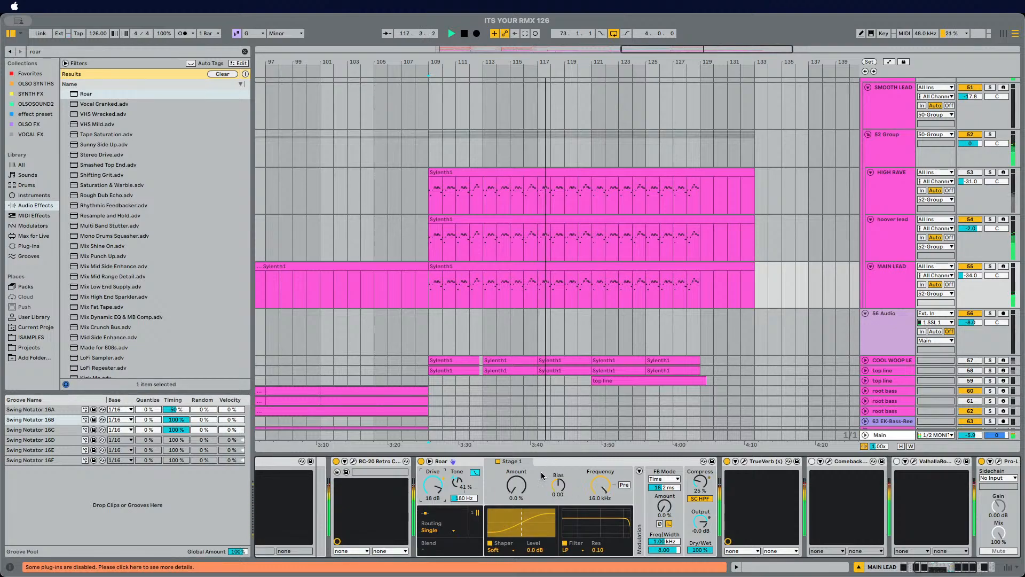
Step: Set Roar's Bias to 1.00, toggling the MAIN LEAD solo and stopping playback
drag(516, 484, 557, 481)
key(s)
key(space)
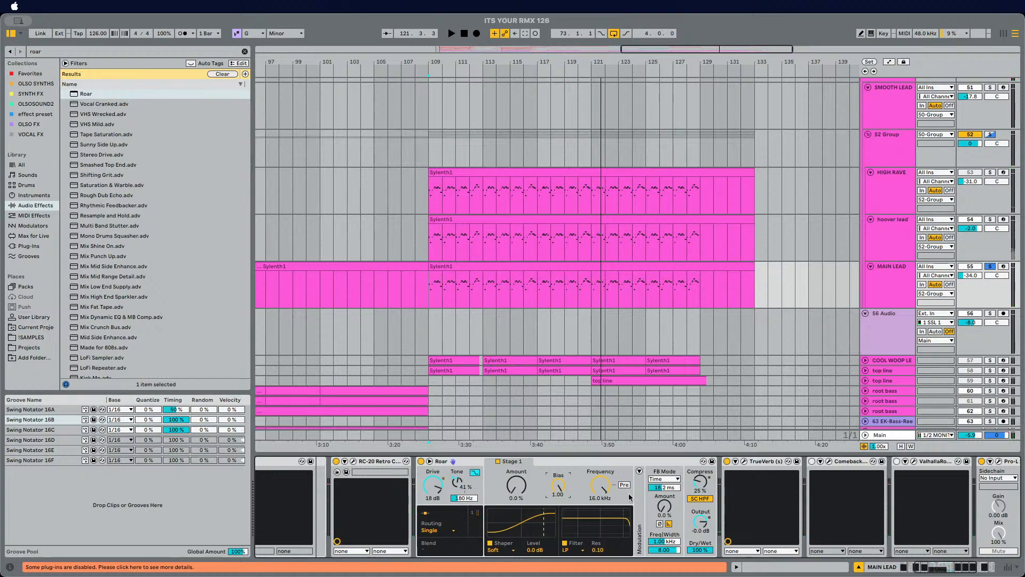
Step: Set Roar's feedback mode to Synced and resume playback
click(667, 480)
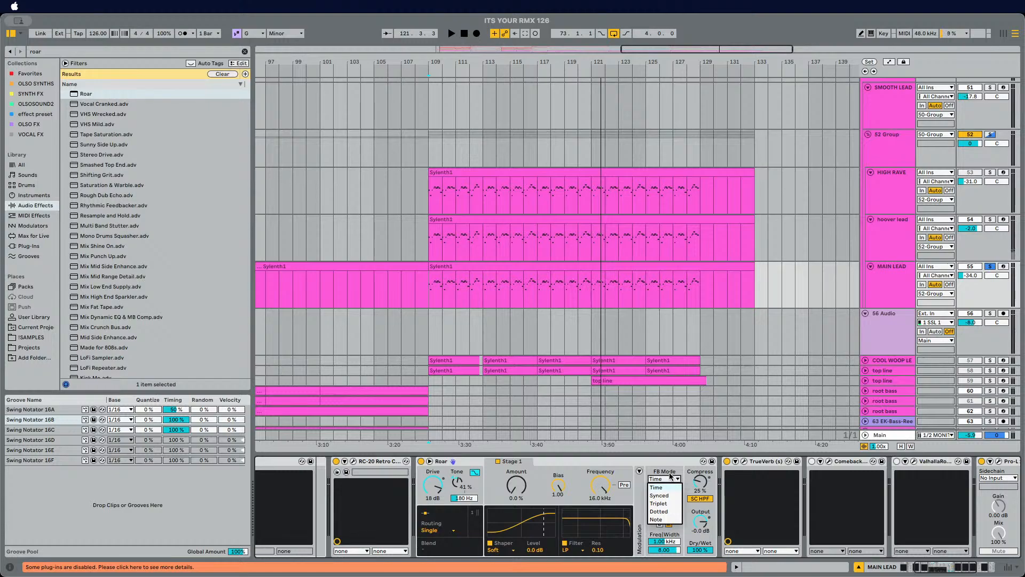
click(660, 496)
key(space)
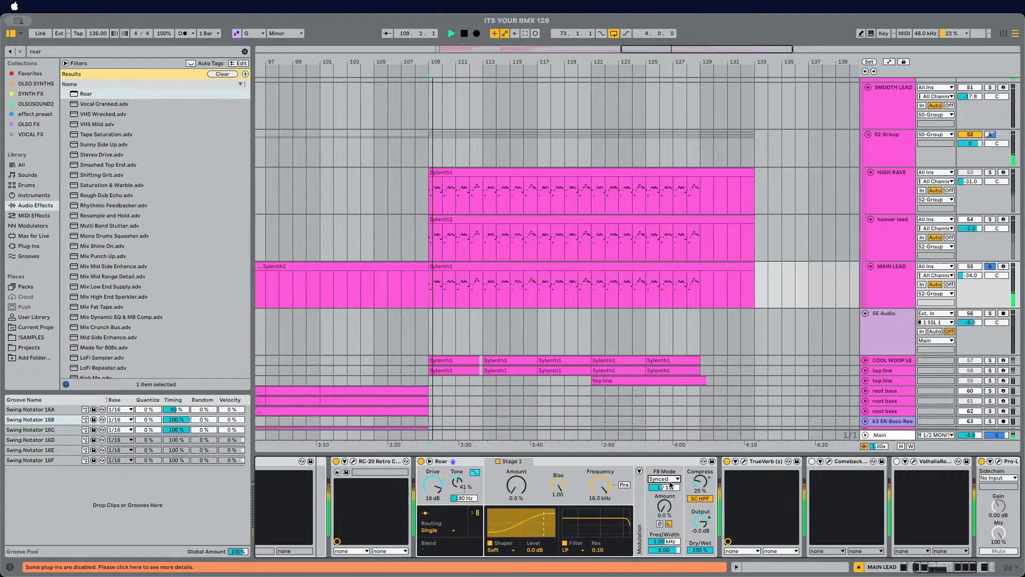
Step: Set Roar's Compress amount to 36%
click(639, 471)
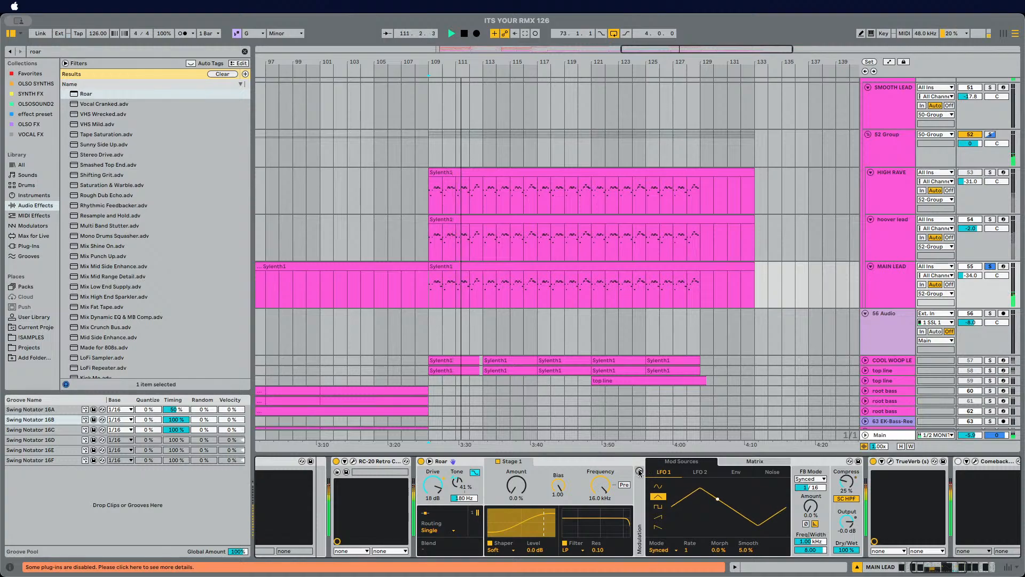
click(639, 471)
drag(685, 478, 685, 473)
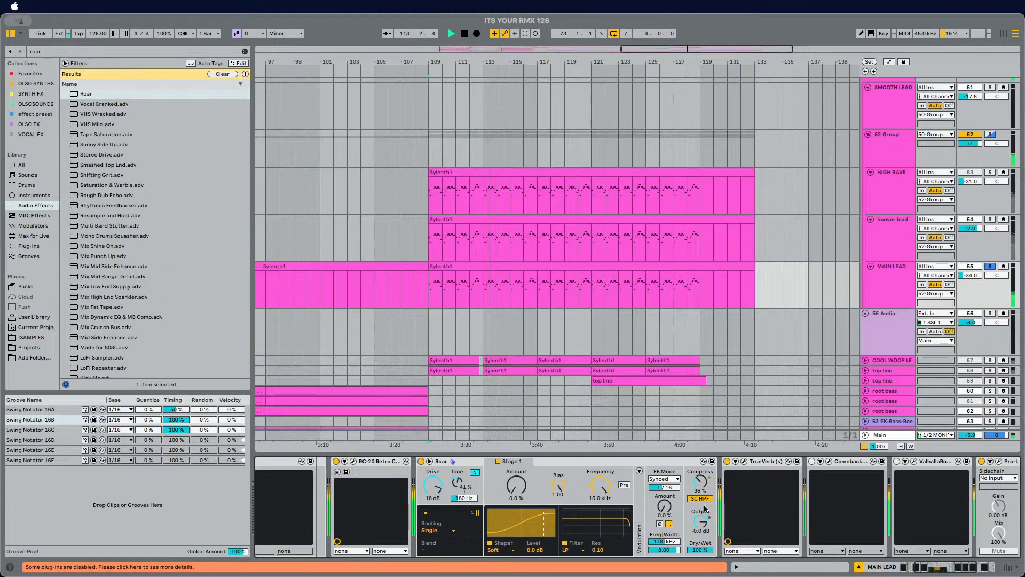
Step: Set Roar's Tone frequency to 82.0 Hz
text(80)
key(Return)
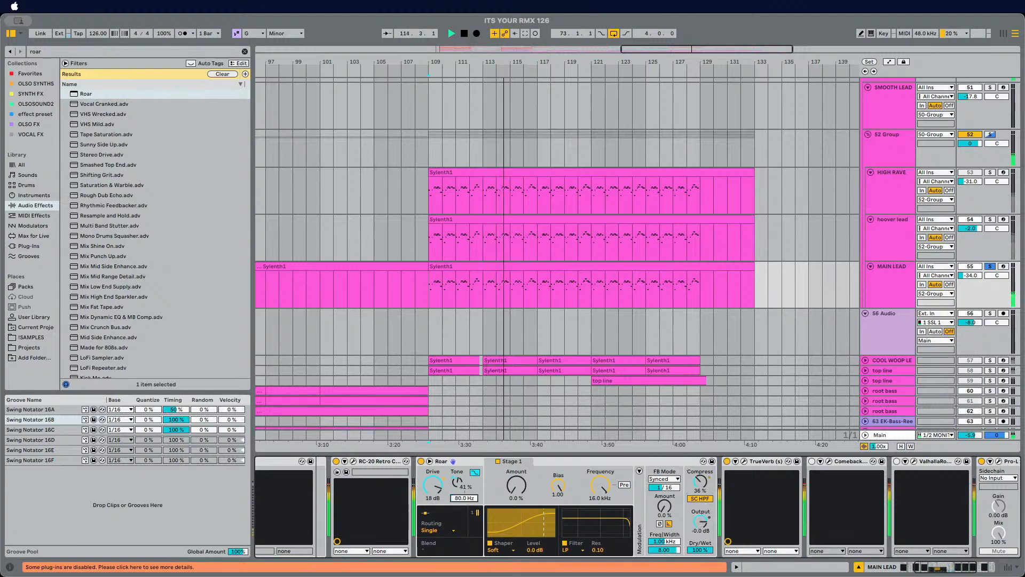
mouse_move(464, 498)
mouse_down()
mouse_move(464, 479)
mouse_move(464, 499)
mouse_up()
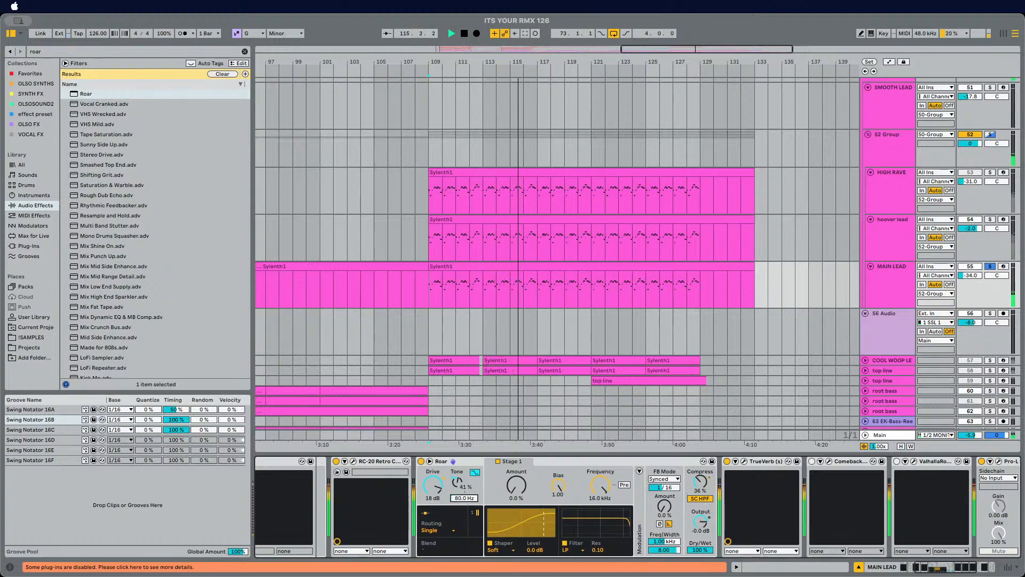
Step: Switch Roar's routing to Serial and enable Stage 2
click(444, 532)
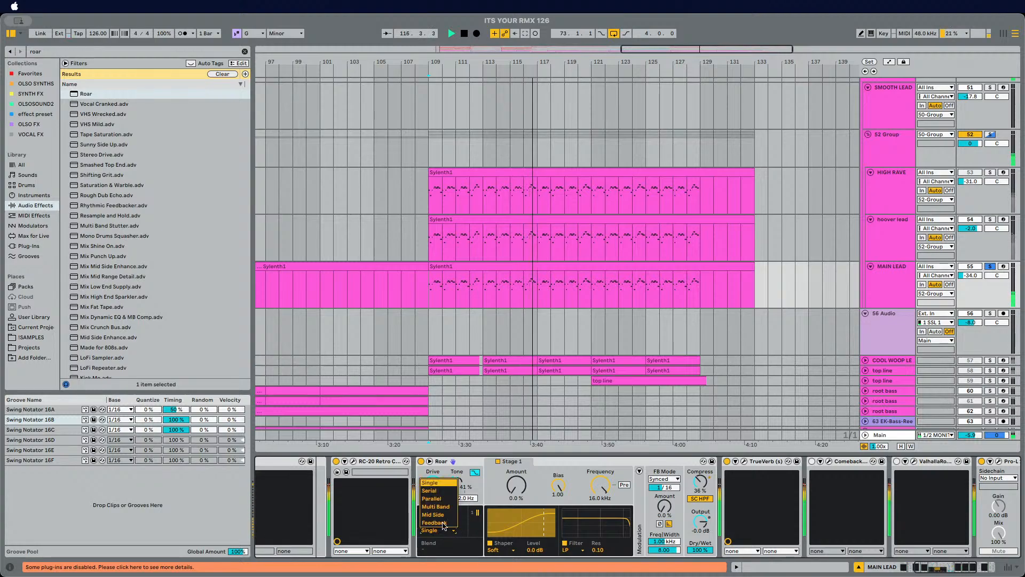
click(430, 491)
click(565, 461)
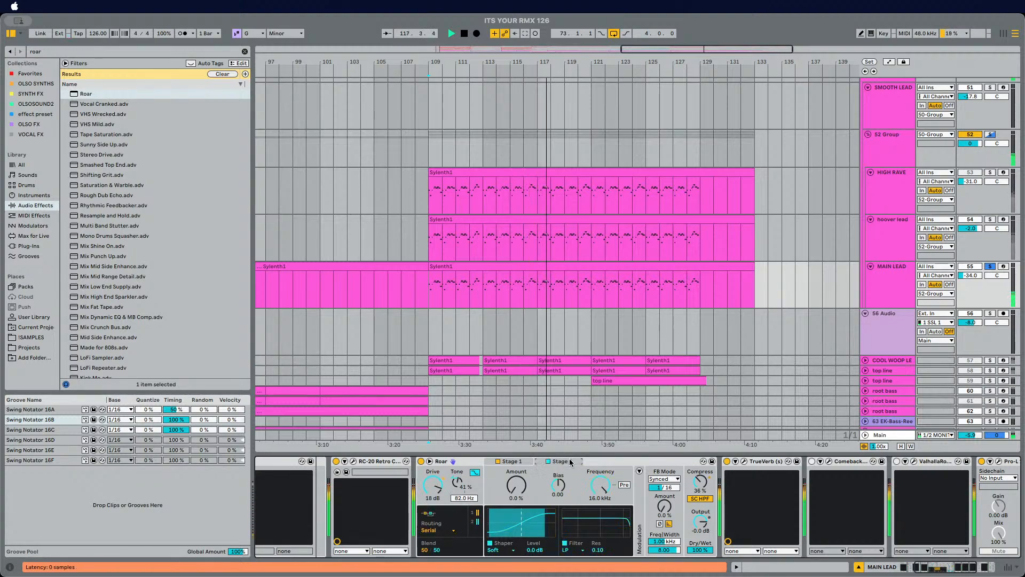
mouse_move(517, 486)
mouse_down()
mouse_move(516, 449)
mouse_move(517, 492)
mouse_up()
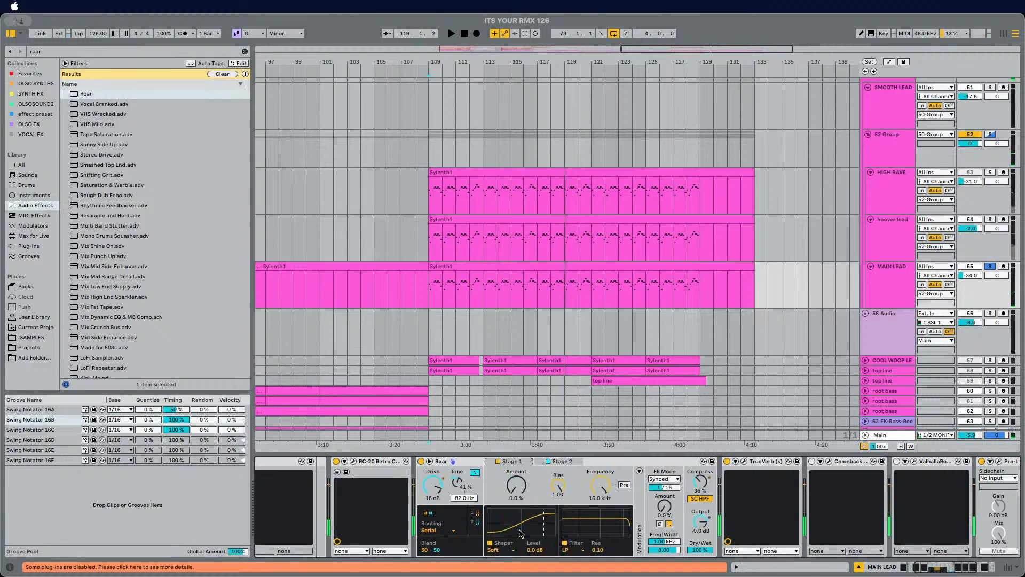
Step: Audition the shaper types in Roar's first stage and settle on Digital
click(506, 549)
click(513, 543)
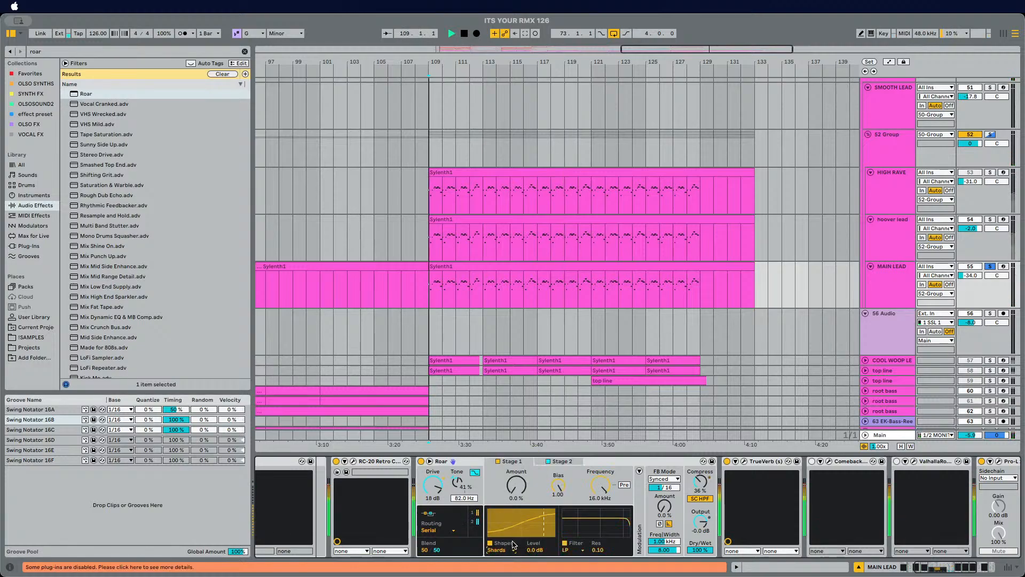
click(505, 549)
click(510, 543)
click(510, 543)
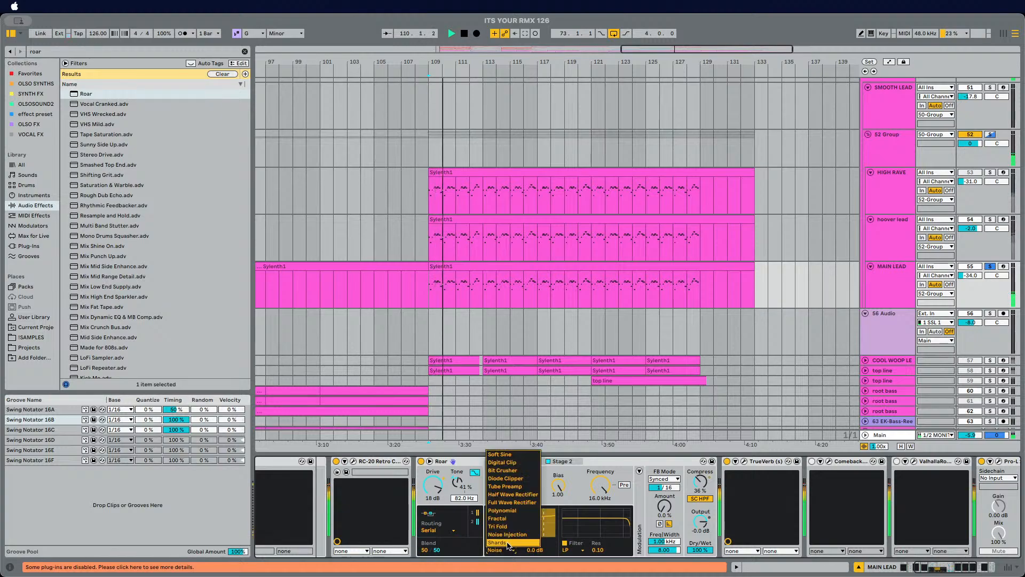
click(511, 530)
click(506, 550)
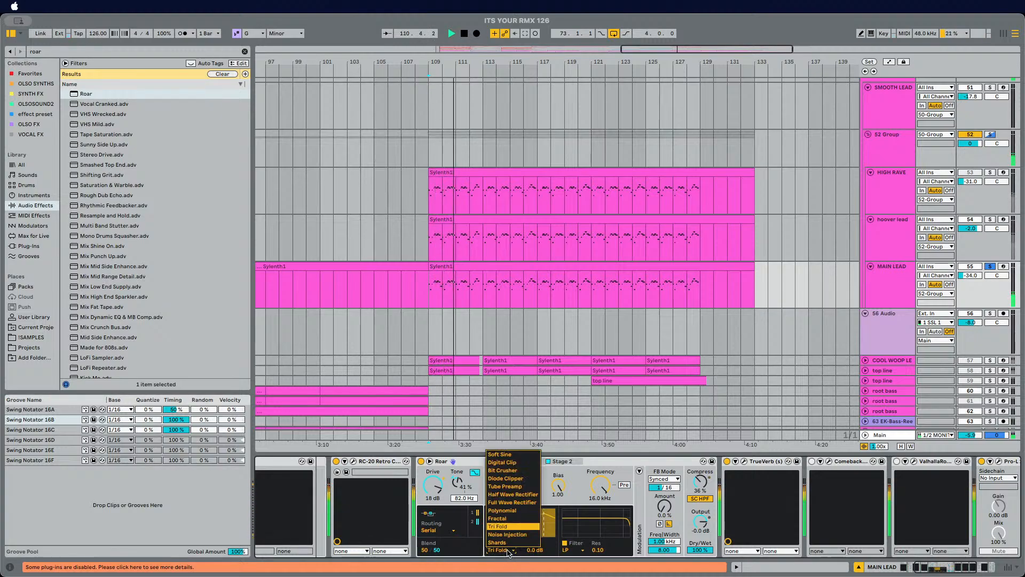
click(510, 520)
click(508, 550)
click(512, 469)
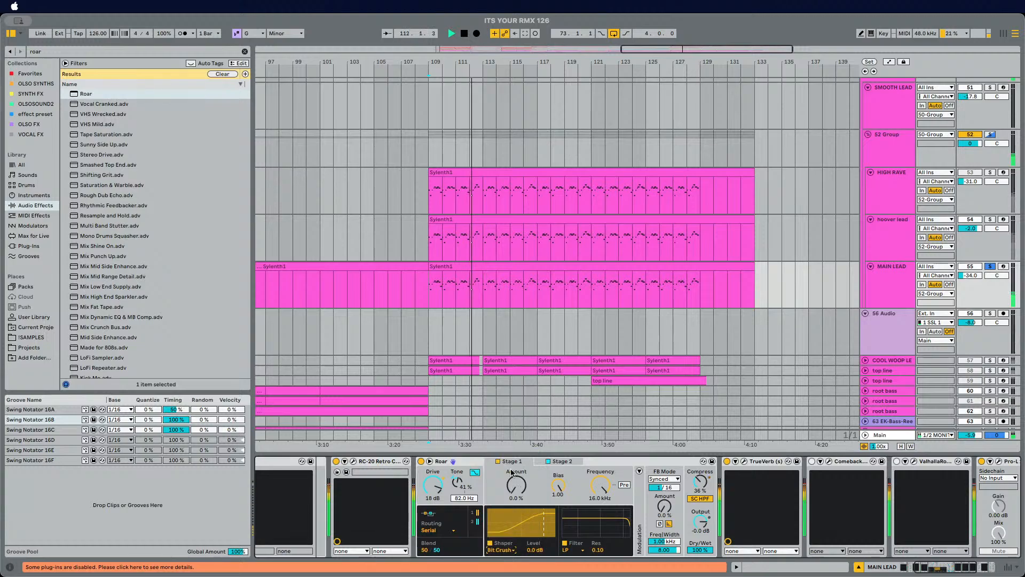
click(512, 551)
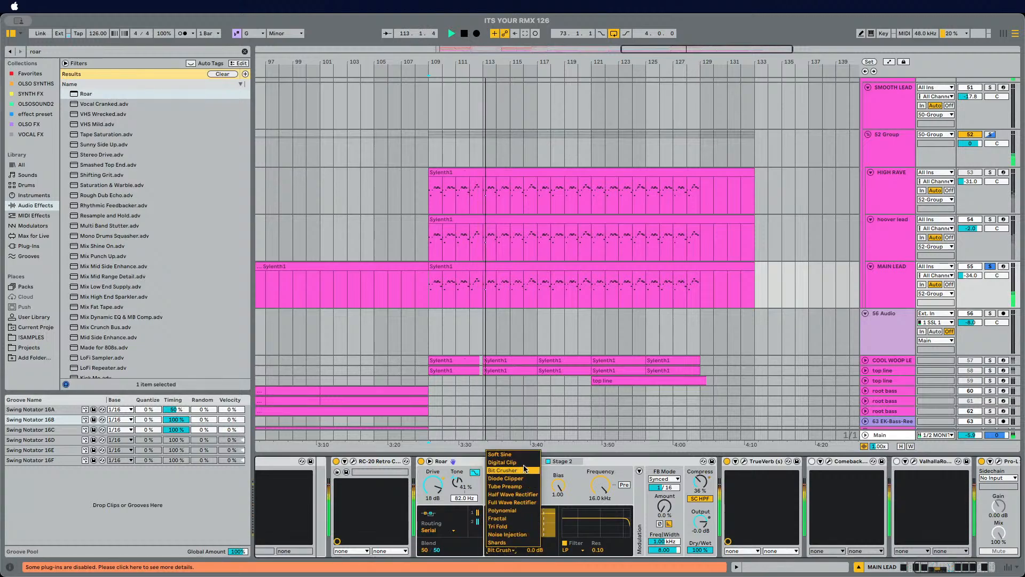
click(508, 481)
Step: Reset Roar's Drive to 0.0 dB and raise the shaper Amount to 48%
double_click(433, 480)
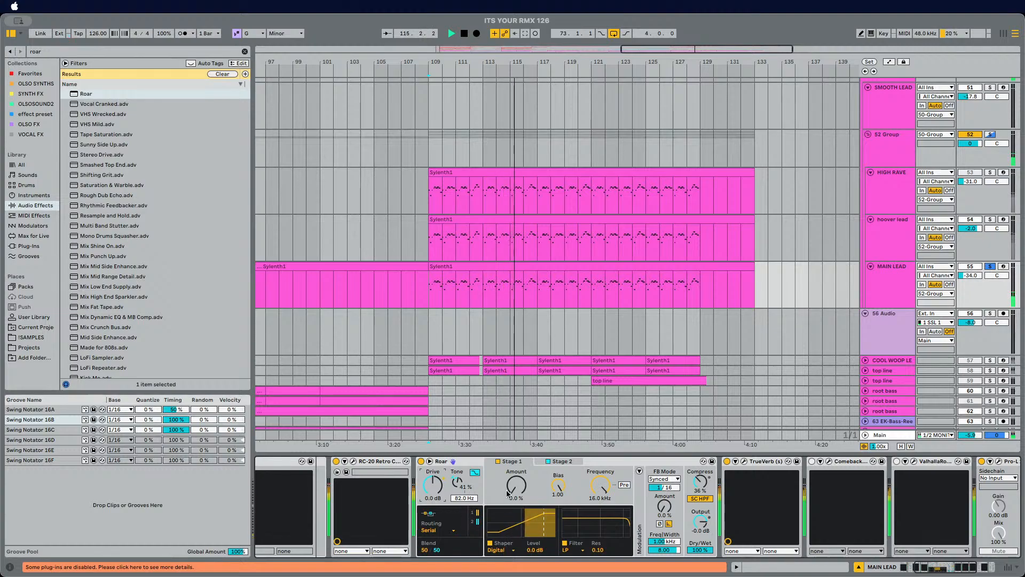
drag(515, 485, 516, 459)
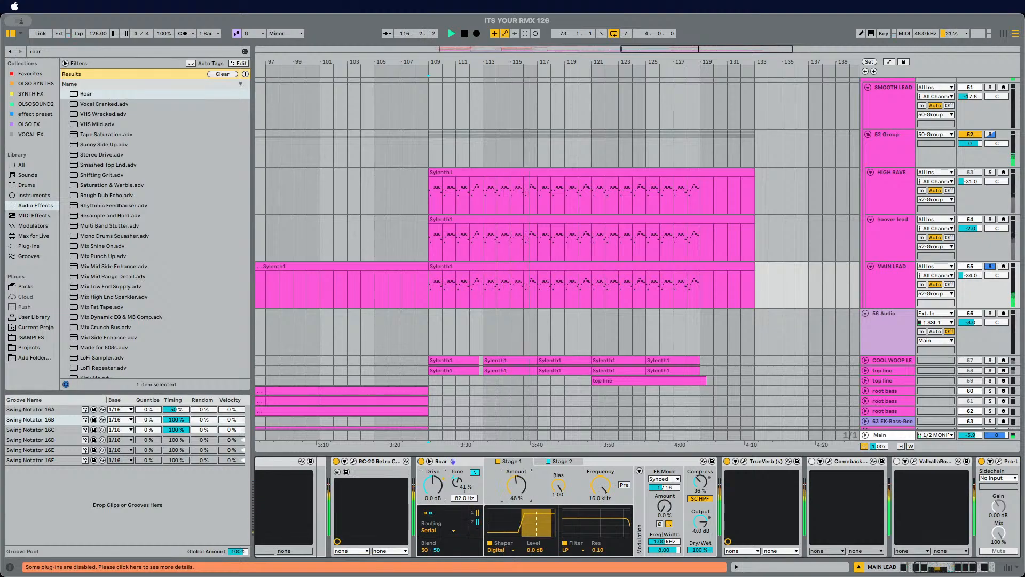
Step: Try the Diode Clipper shaper with a 62% Amount, then switch back to Digital
click(501, 551)
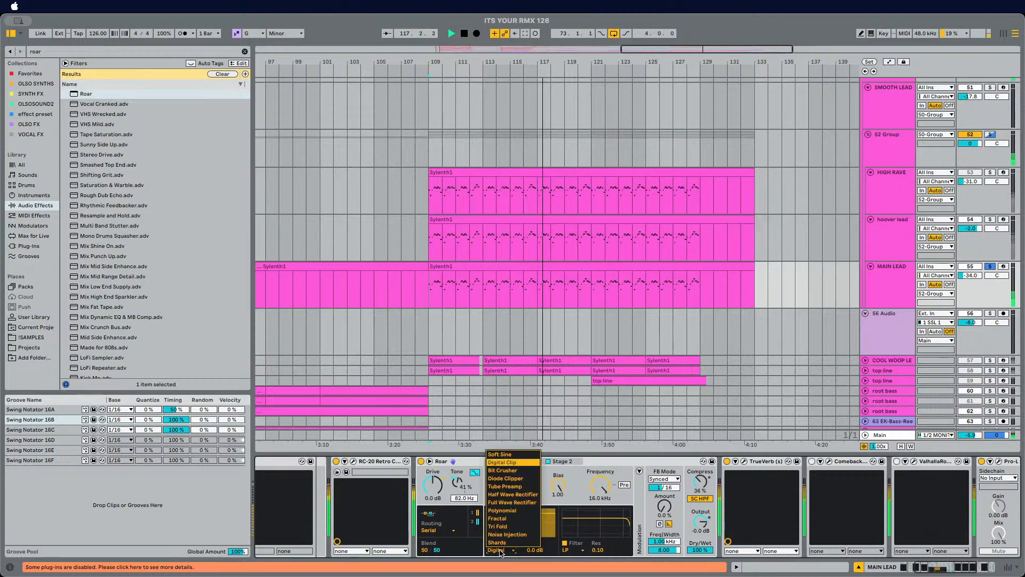
click(528, 479)
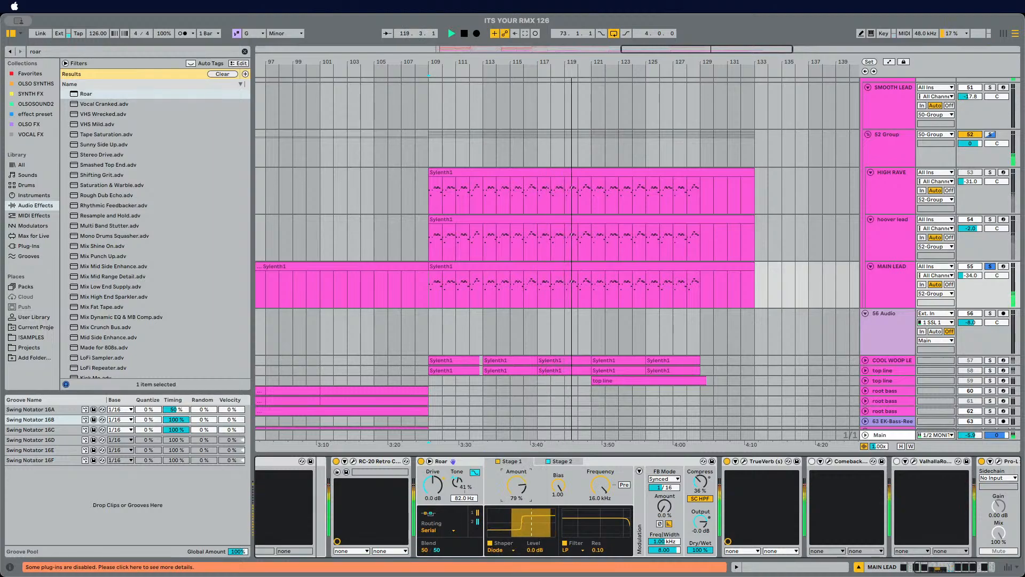
drag(516, 485, 510, 491)
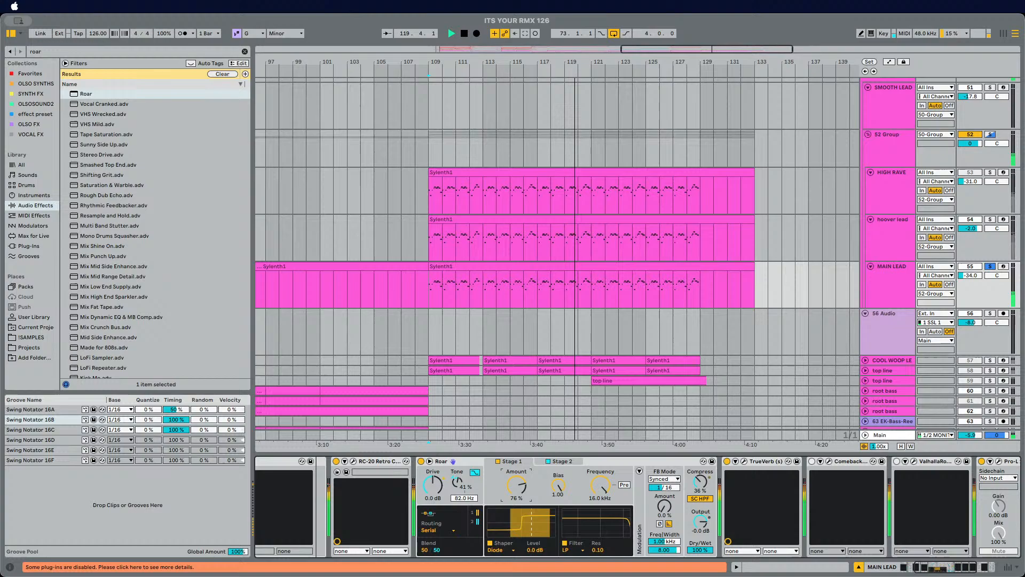
click(502, 552)
click(519, 502)
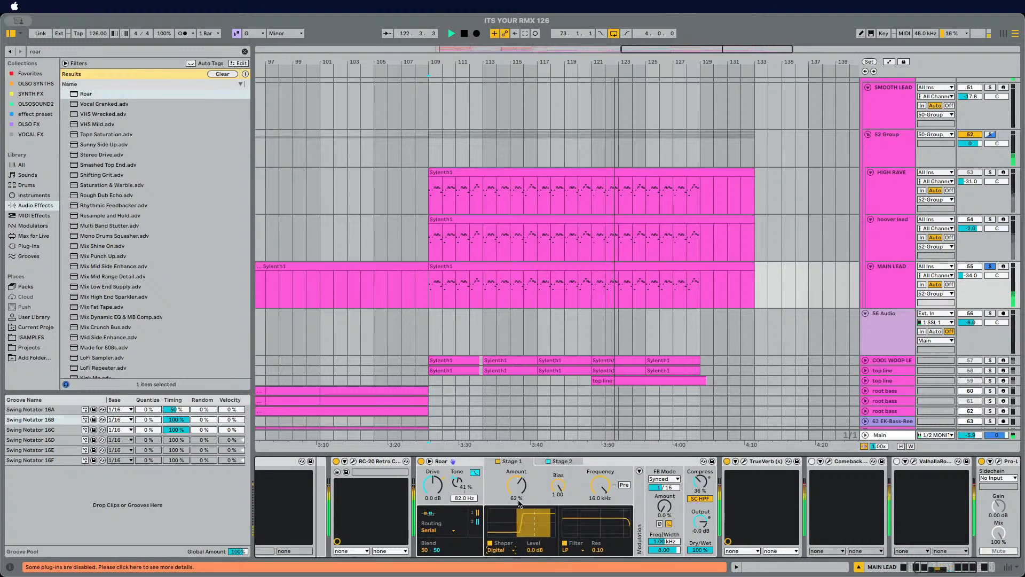
Step: Set Roar's shaper Amount to 28%
drag(519, 492, 516, 521)
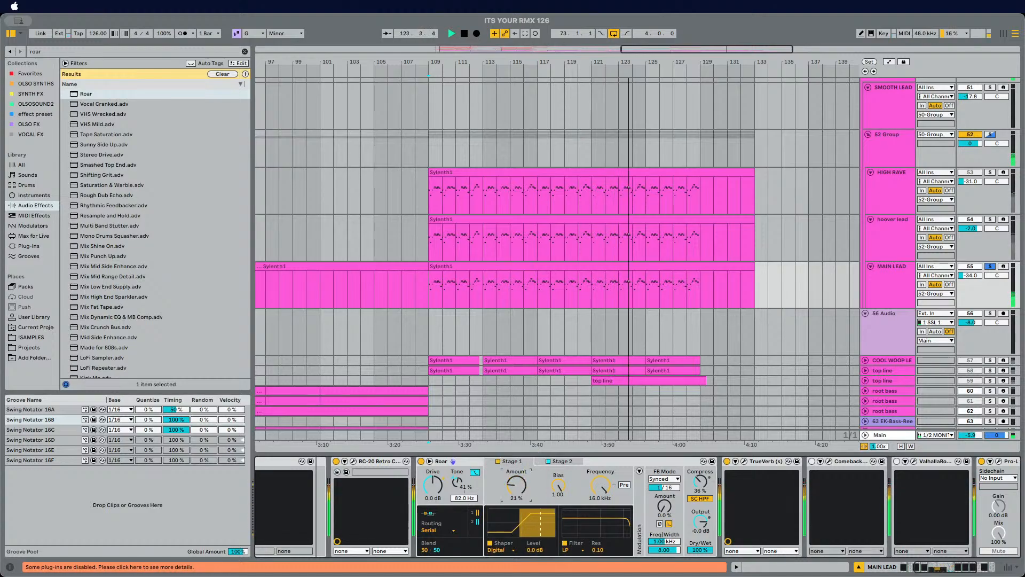
drag(516, 485, 517, 492)
key(s)
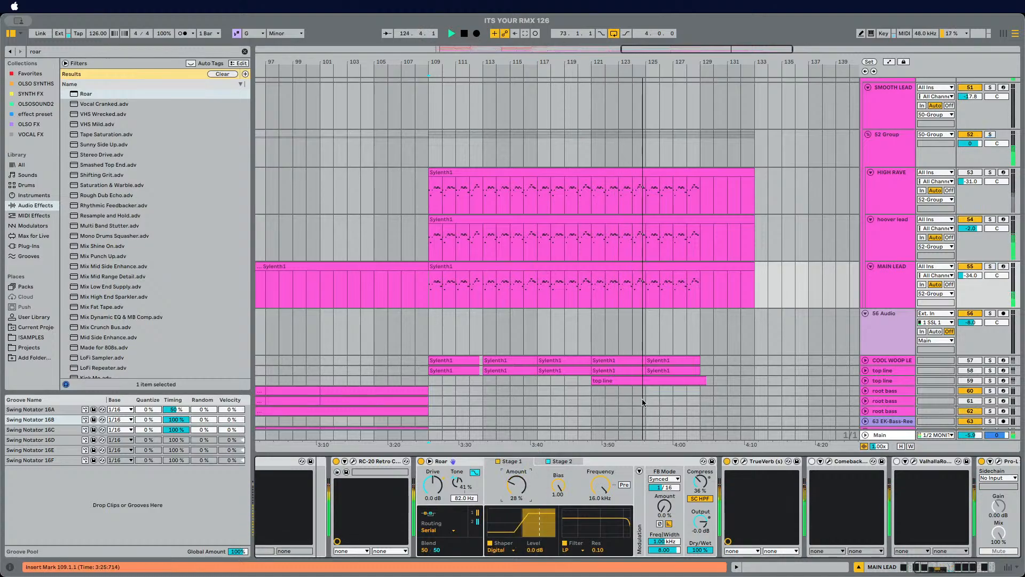
Step: Set the MAIN LEAD track's volume to about -25 dB
drag(971, 275, 970, 262)
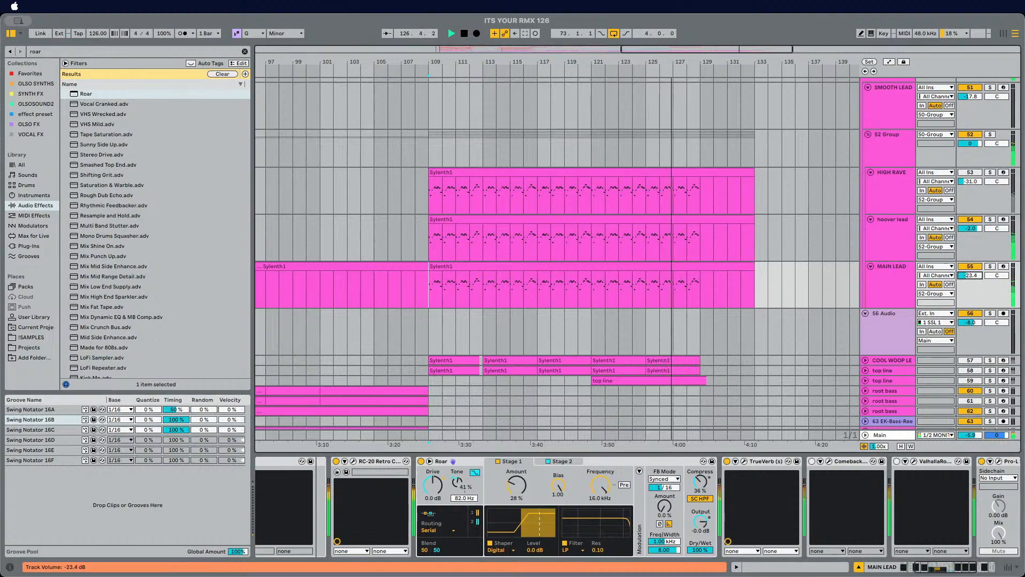
drag(970, 275, 970, 277)
Step: Set Roar's shaper Amount to 18%
drag(517, 485, 516, 490)
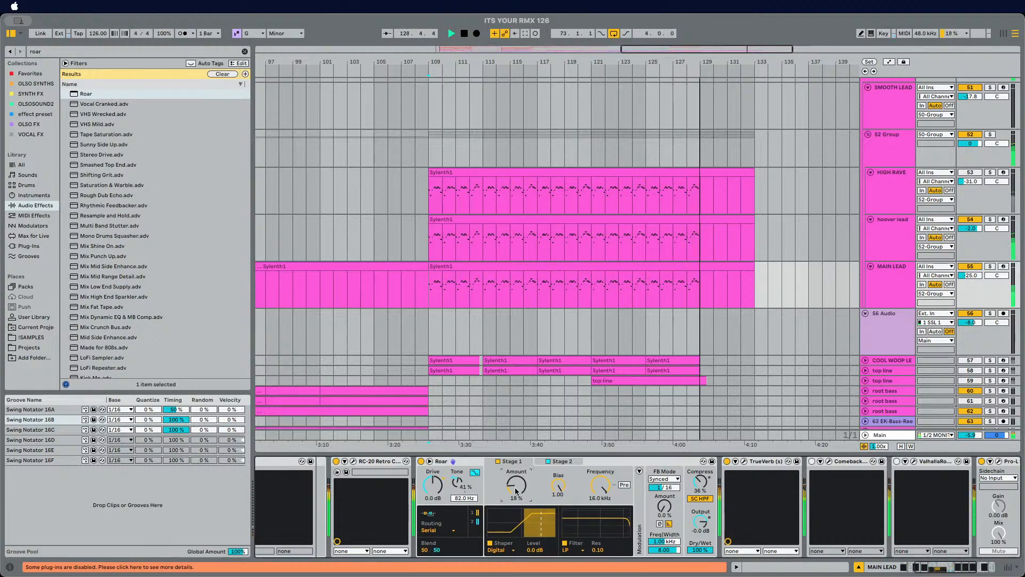
scroll(641, 331, down, 3)
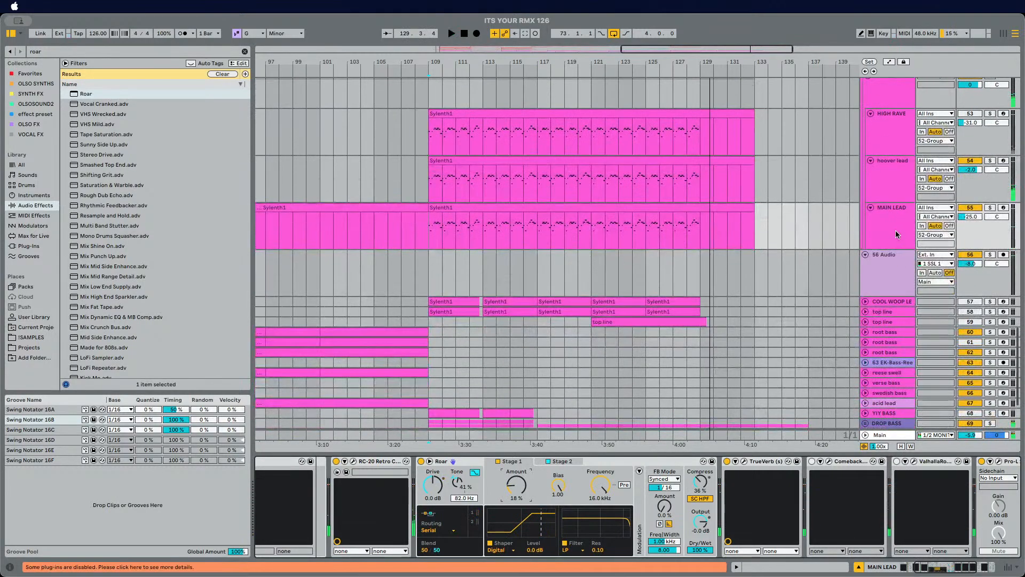
scroll(874, 235, up, 4)
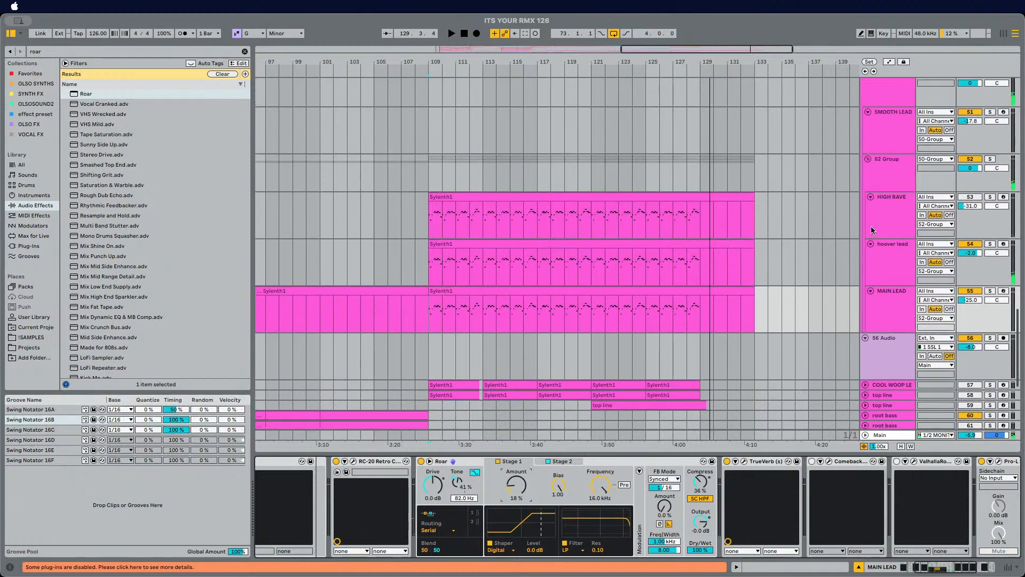
Step: Rename the group track holding the lead tracks to LEAD
click(883, 180)
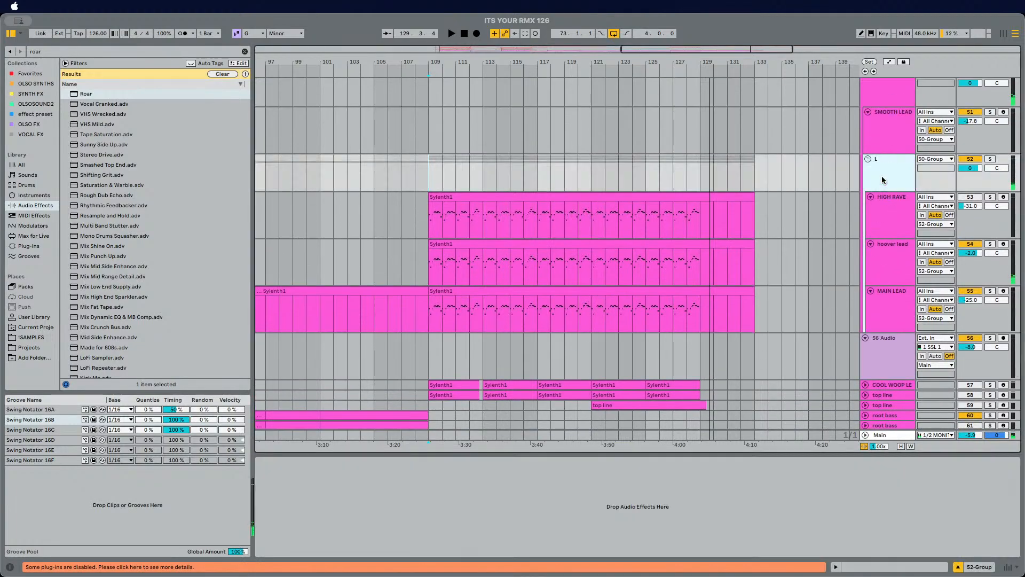
text(LEAD)
key(Return)
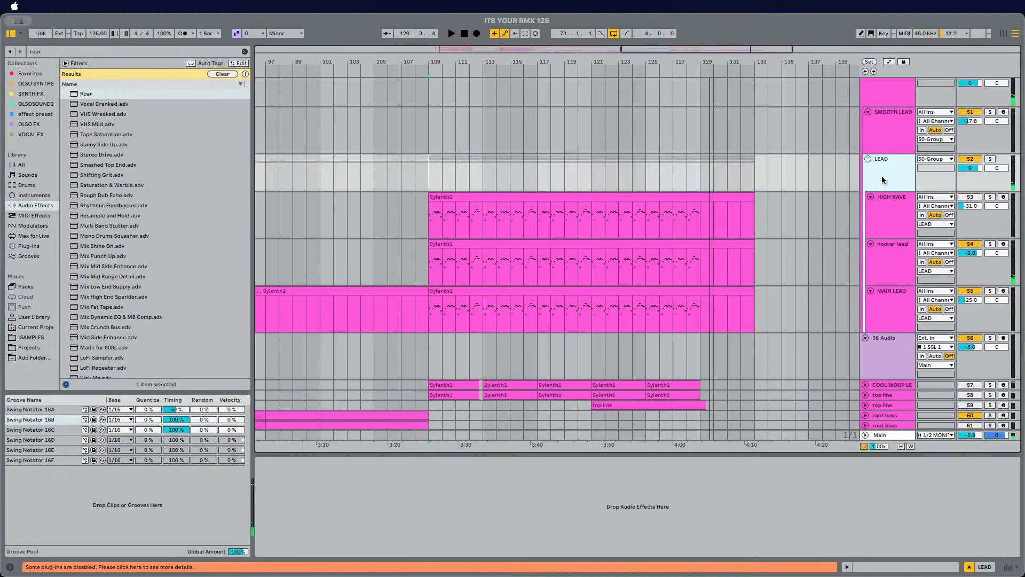
Step: Ungroup the 50 Group track containing SMOOTH LEAD
click(420, 214)
drag(449, 62, 452, 58)
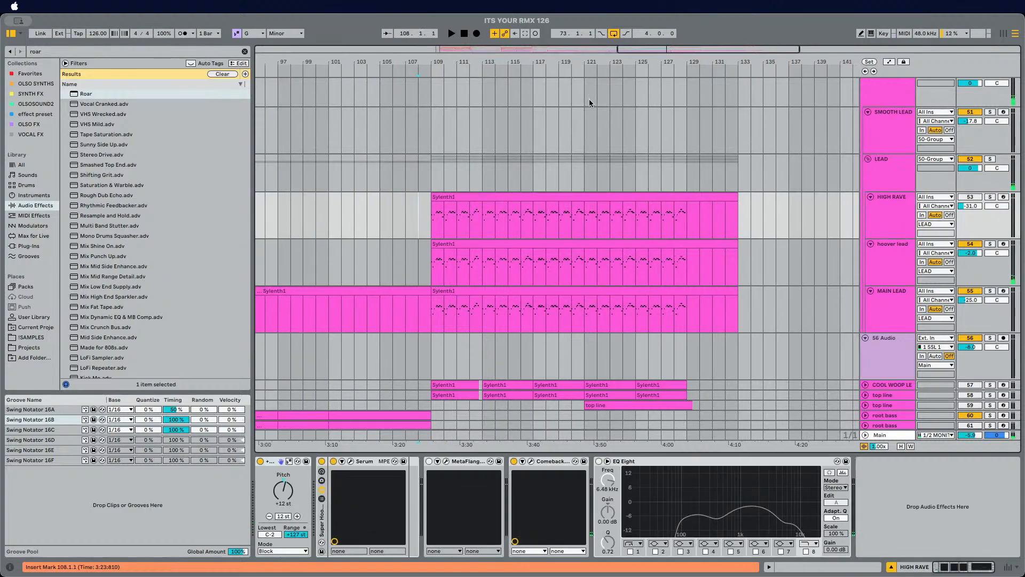
click(897, 183)
scroll(892, 187, up, 4)
click(884, 192)
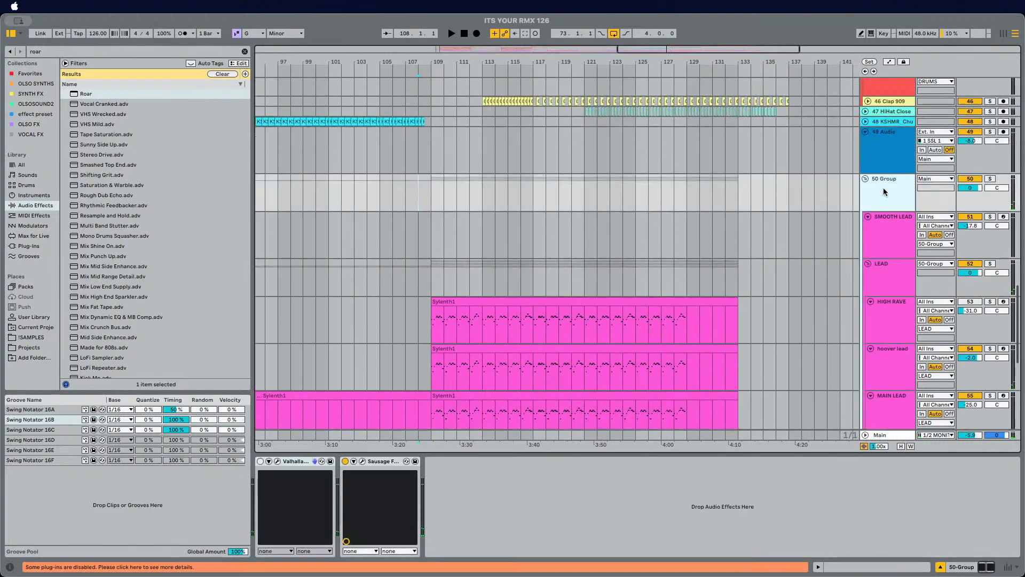
right_click(884, 193)
key(super+shift+g)
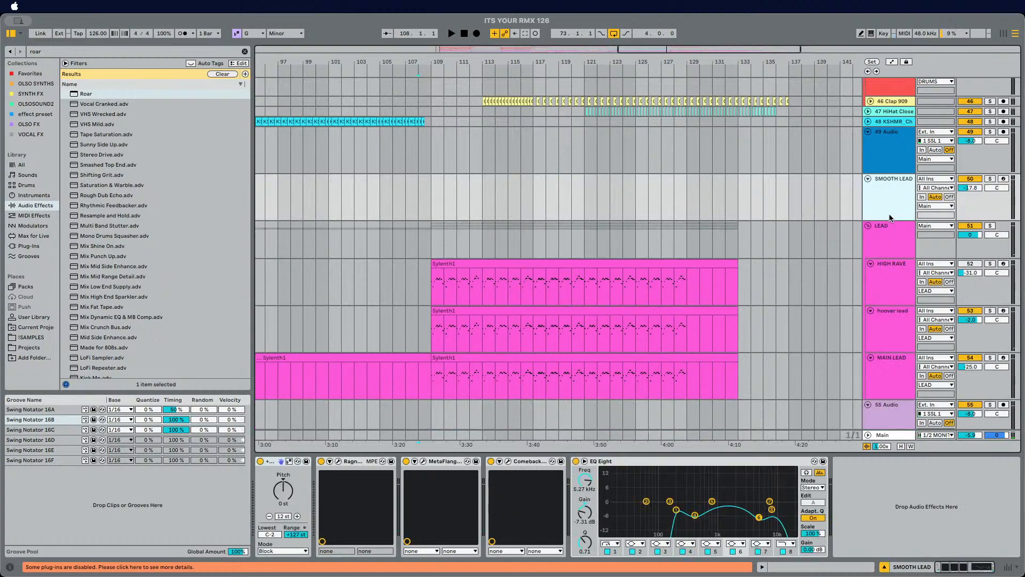
Step: Delete the SMOOTH LEAD and HIGH RAVE tracks
key(Delete)
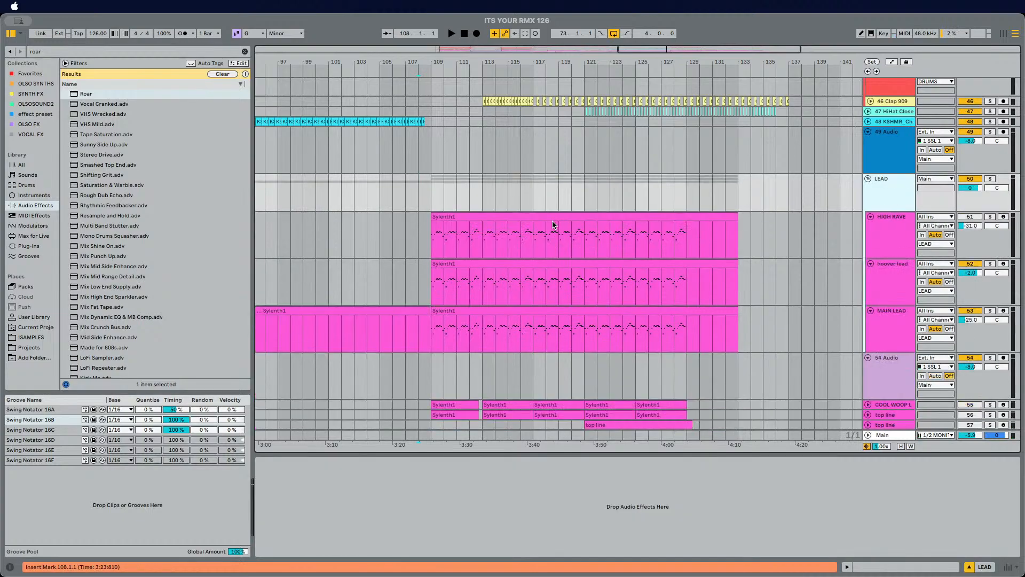
scroll(554, 225, down, 1)
click(434, 204)
key(space)
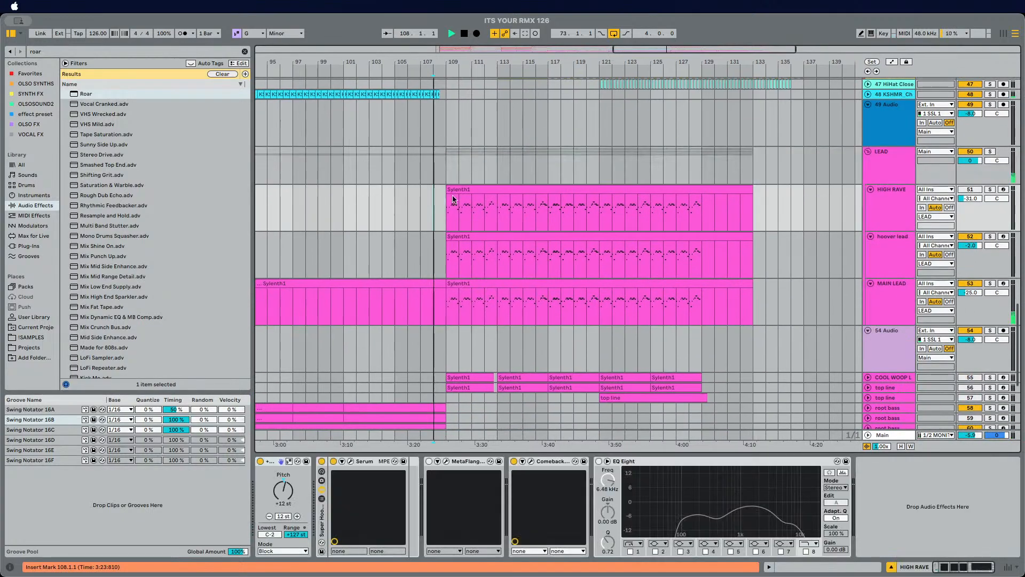
click(896, 205)
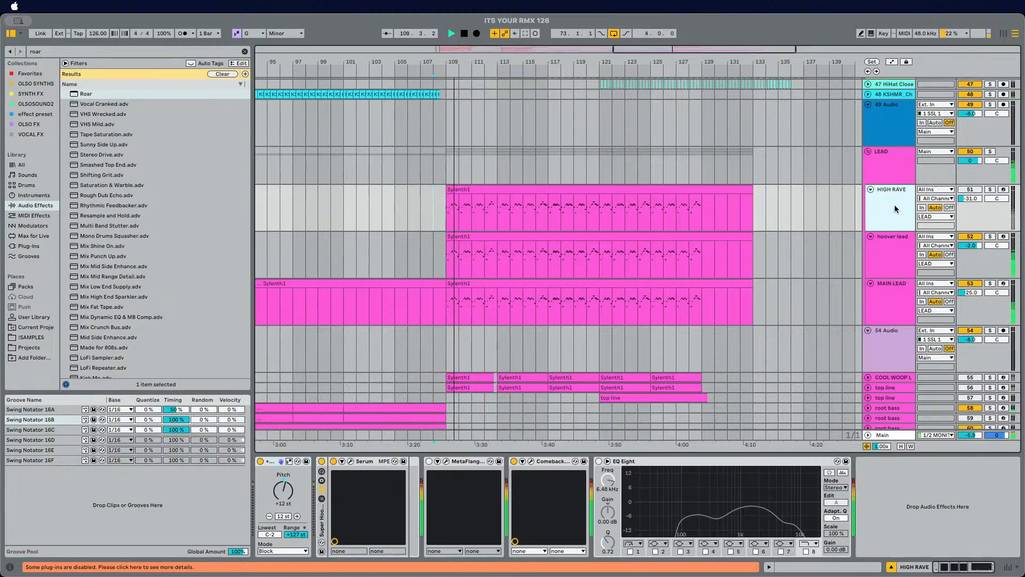
key(Delete)
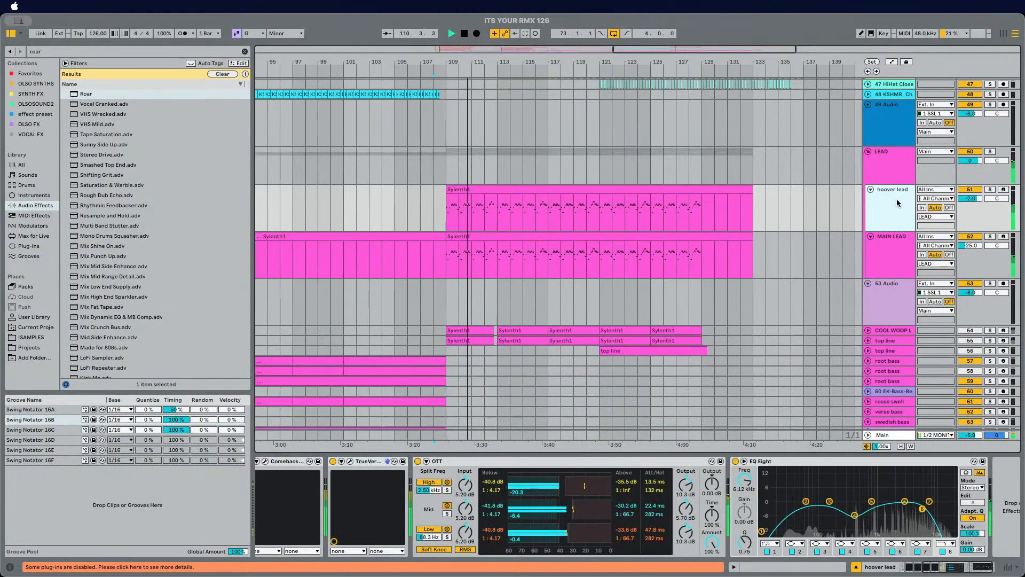
Step: Add Sausage Fattener to the LEAD group, turning Fatness up and setting Color to 17%
key(Up)
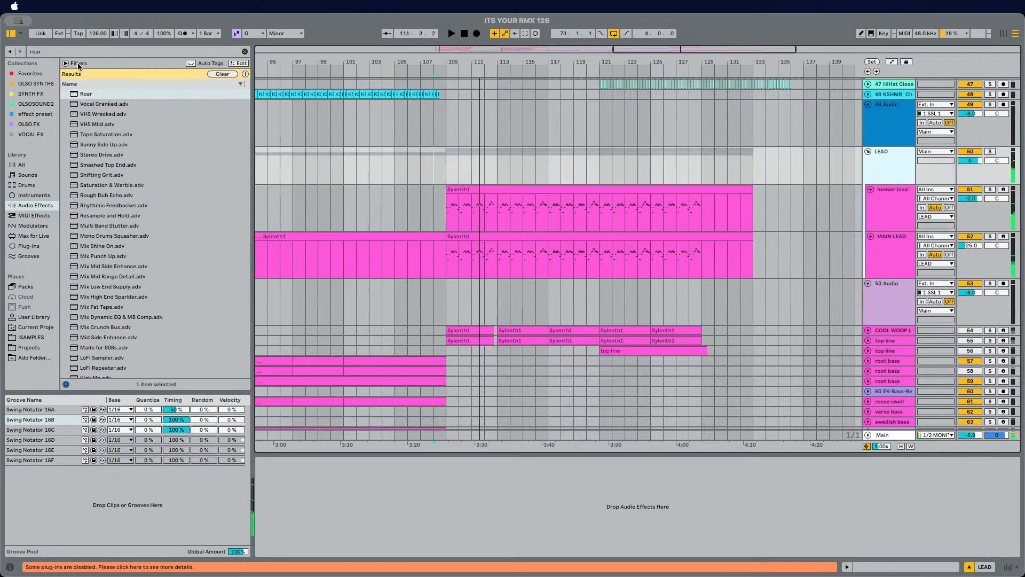
click(79, 49)
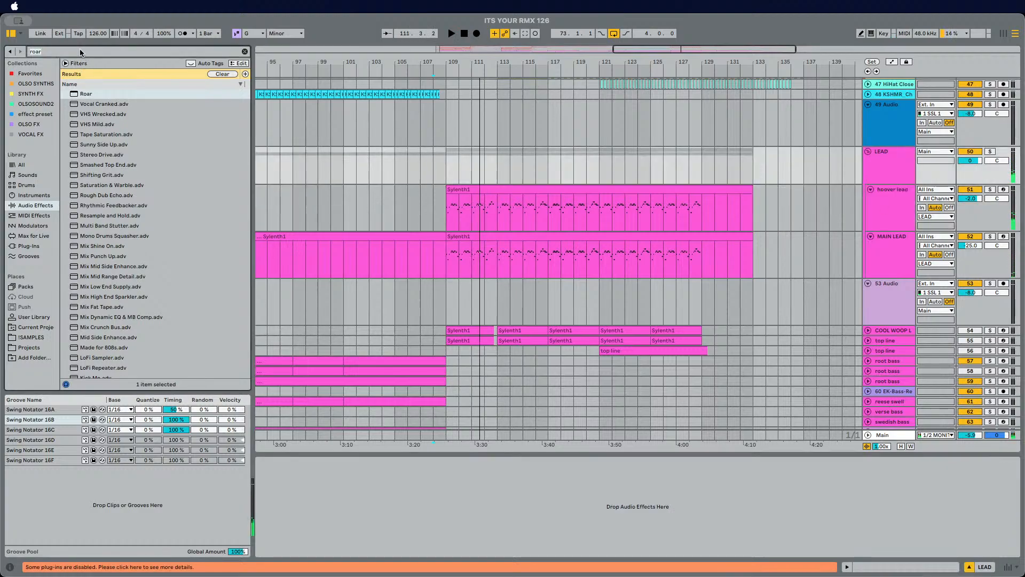
text(sauge)
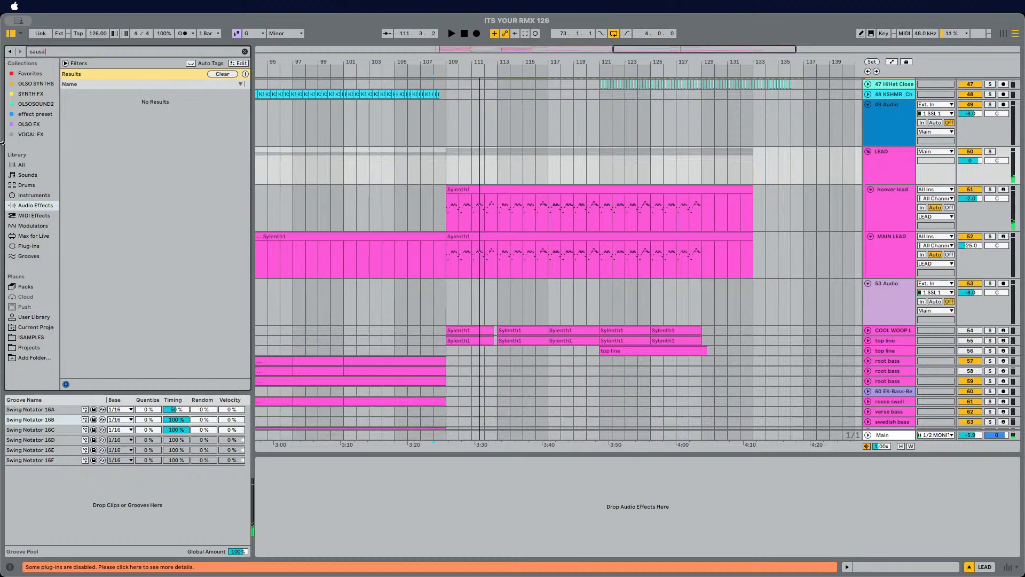
click(37, 247)
drag(73, 96, 358, 369)
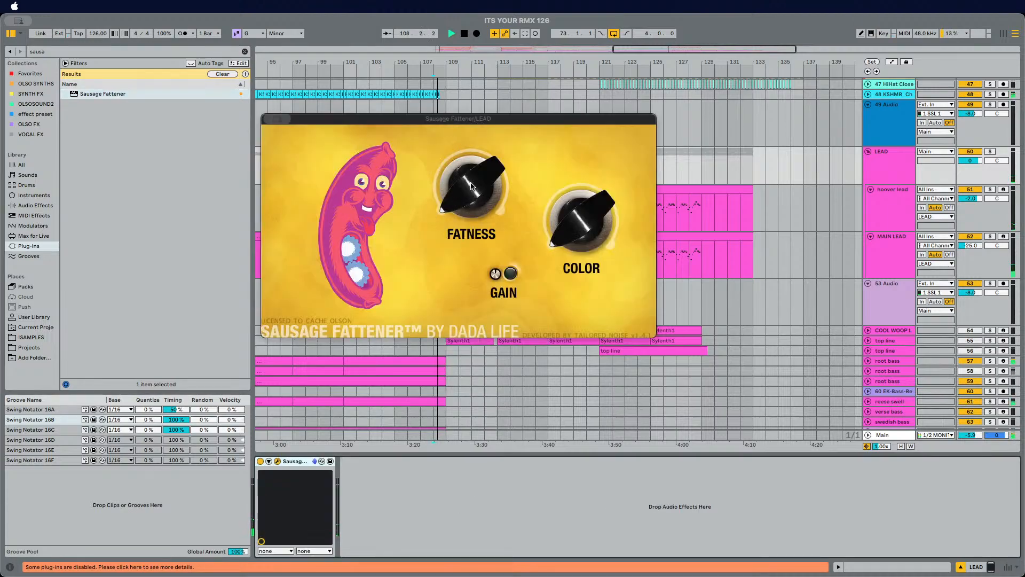
drag(469, 190, 472, 144)
drag(580, 199, 577, 212)
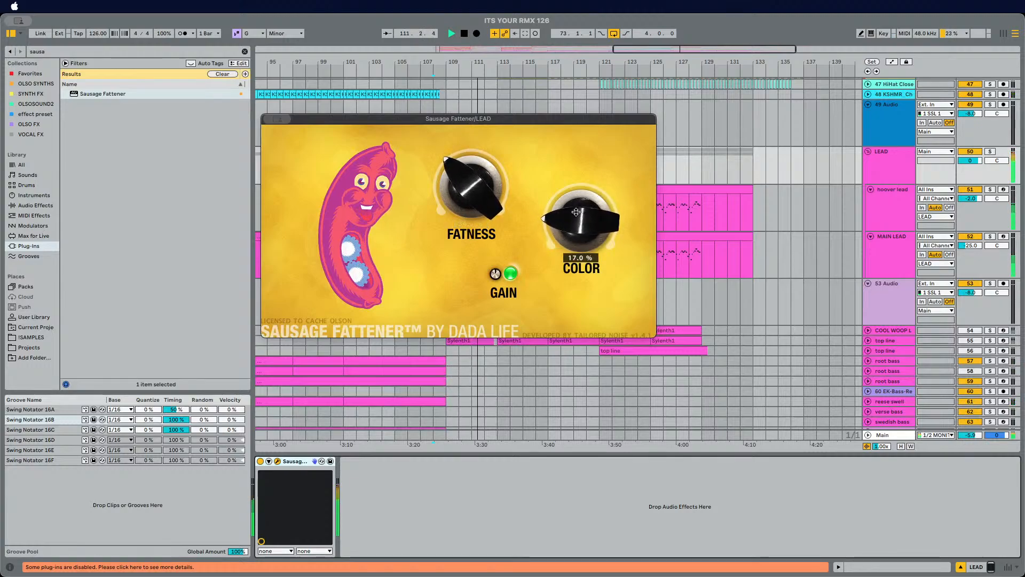
Step: Lower the LEAD group's volume to -5.9 dB and close the Sausage Fattener window
drag(969, 160, 969, 174)
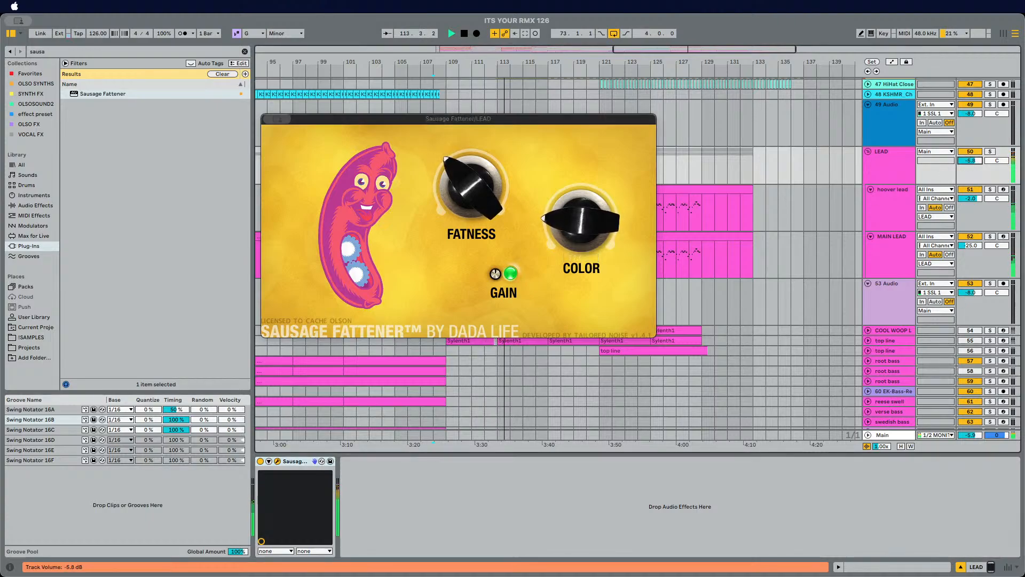
click(268, 119)
Step: Search the browser for eq and add EQ Eight after Sausage Fattener on the LEAD group
click(66, 51)
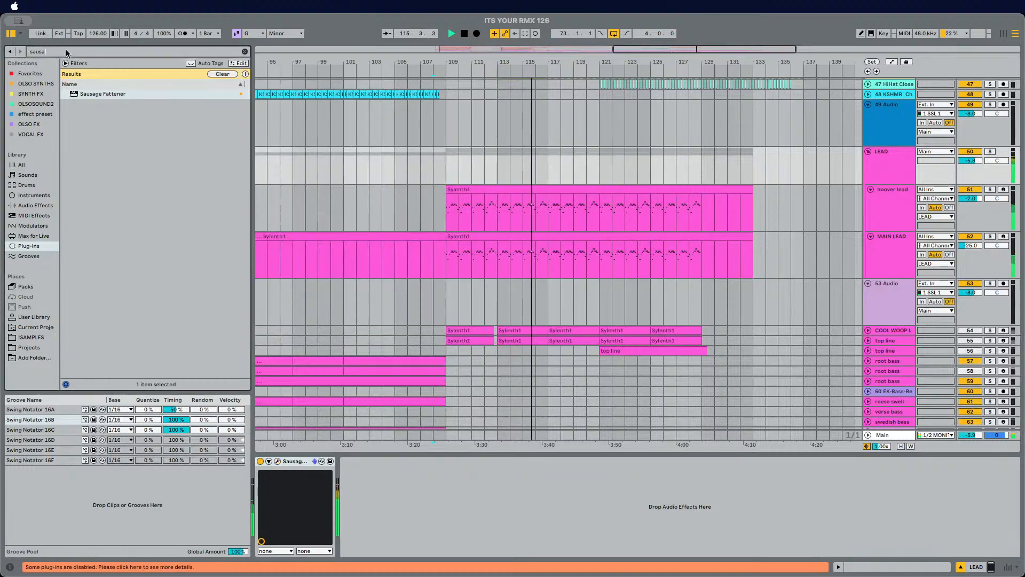
text(eq)
click(35, 205)
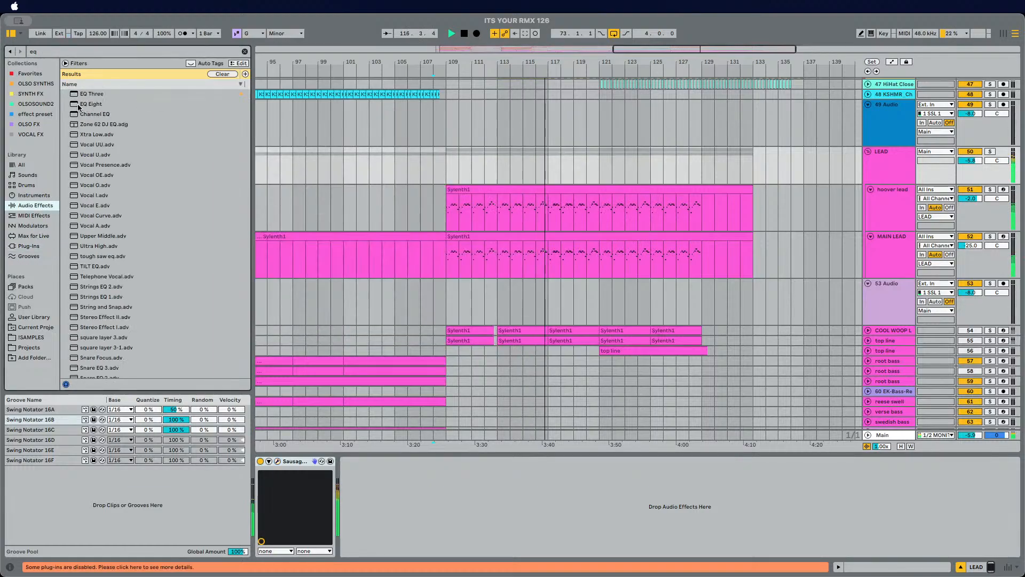
drag(86, 104, 541, 509)
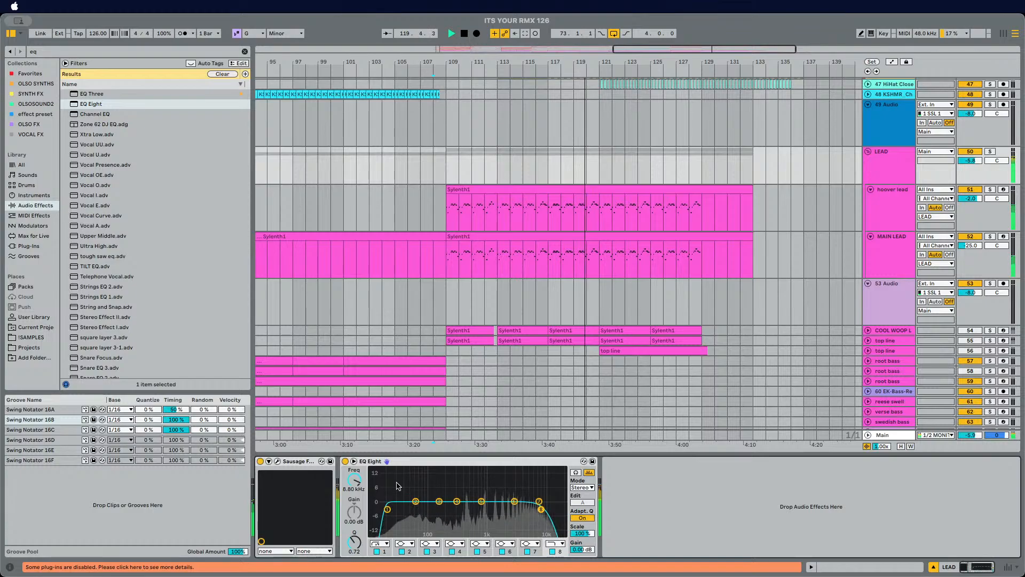
Step: Move EQ Eight ahead of Sausage Fattener in the LEAD group's device chain and start playback
drag(702, 493, 675, 483)
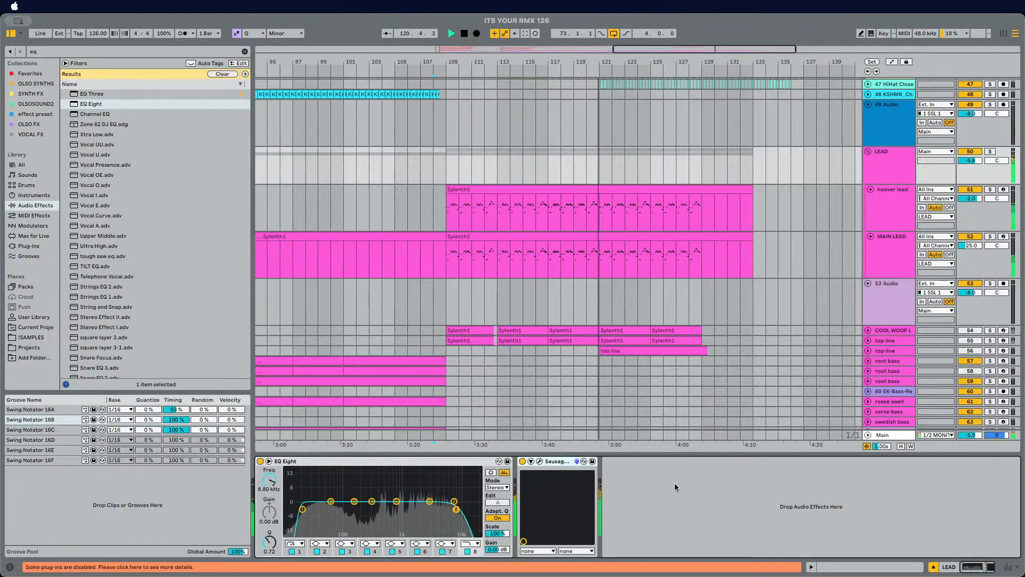
click(441, 216)
key(space)
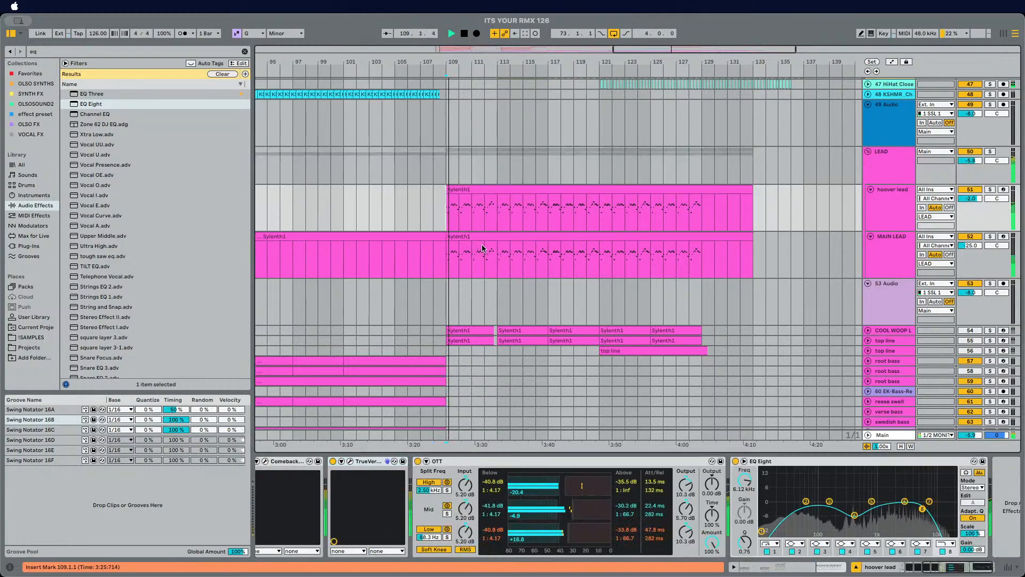
Step: Listen to the lead section while scrolling through the lead and bass tracks of the arrangement
scroll(470, 235, down, 10)
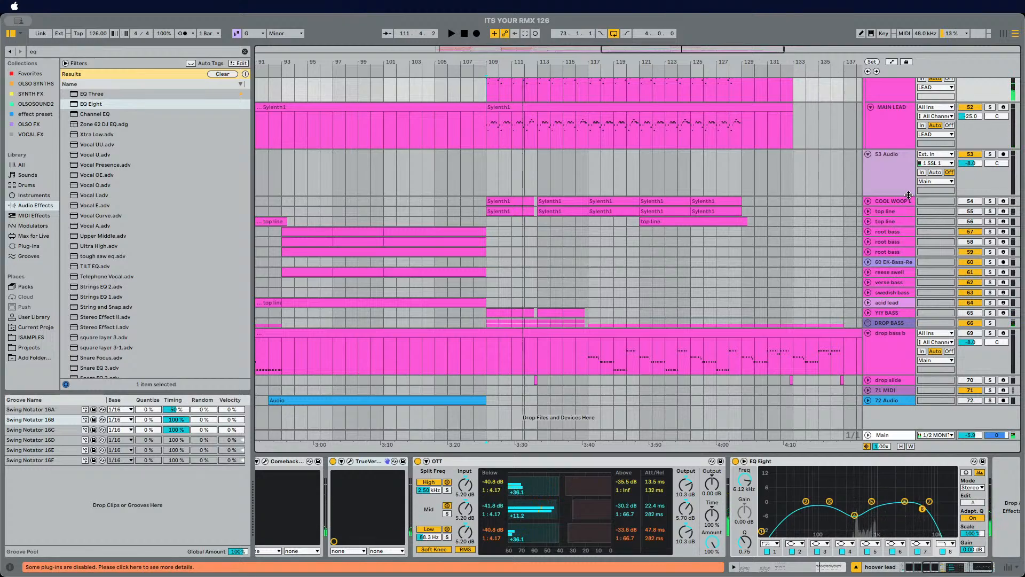
scroll(507, 140, left, 5)
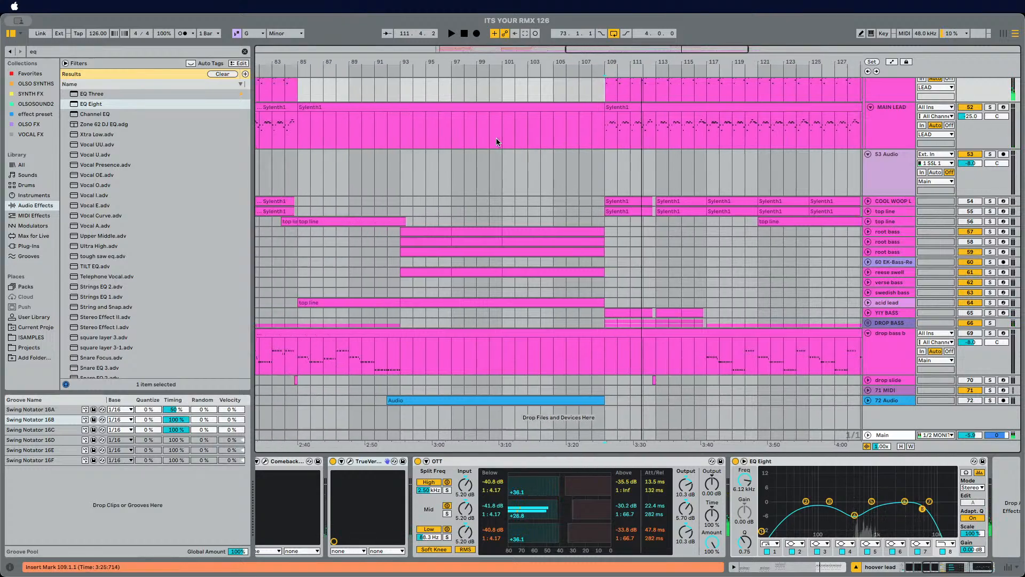
click(434, 165)
key(space)
scroll(517, 176, left, 3)
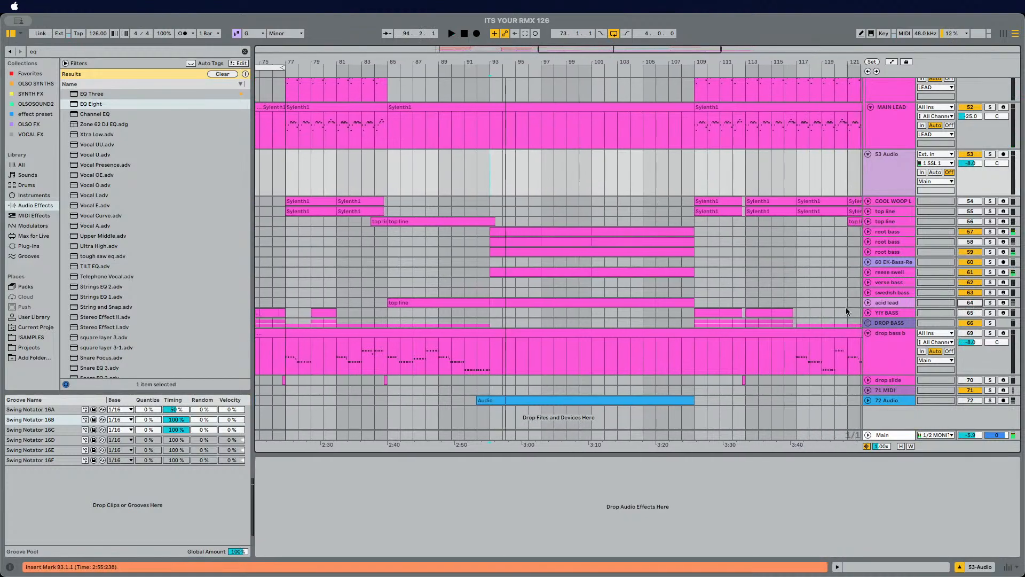
scroll(675, 315, right, 6)
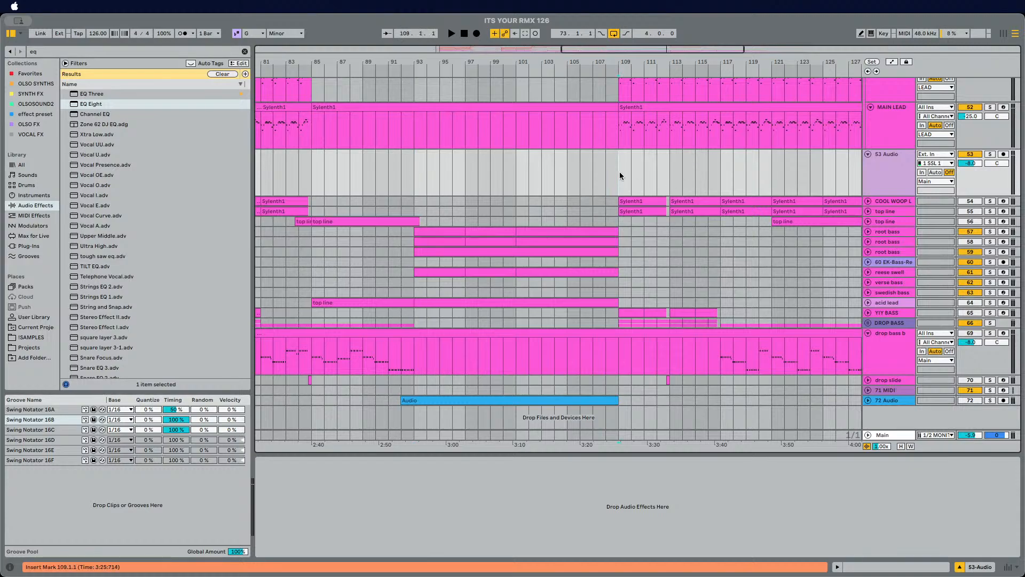
scroll(620, 172, right, 3)
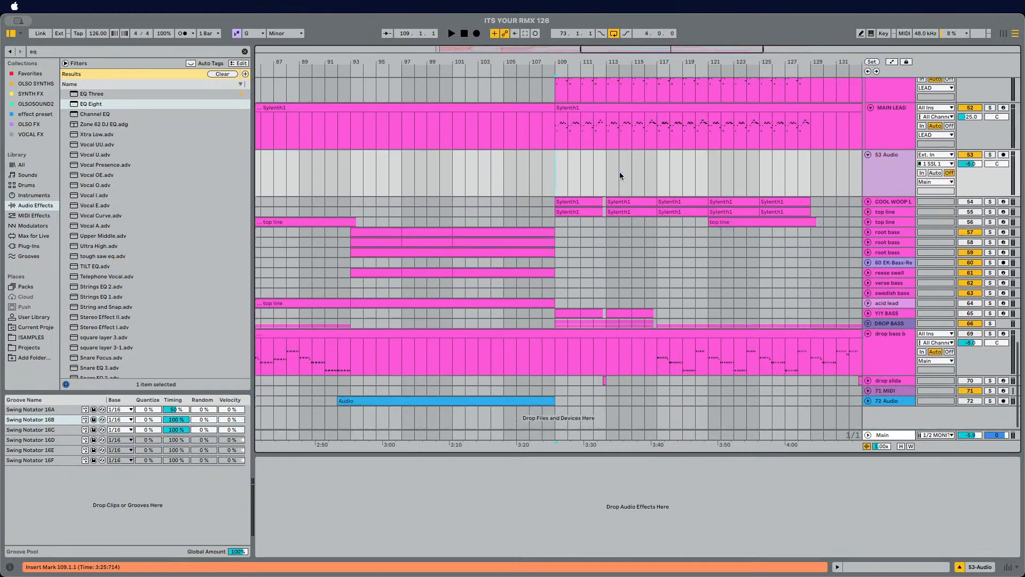
scroll(619, 171, right, 1)
key(space)
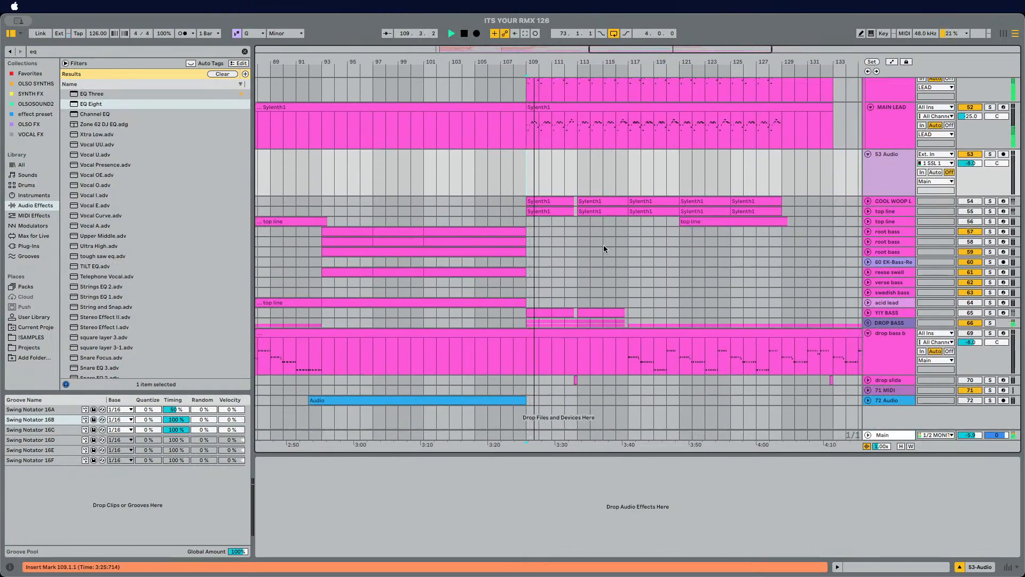
scroll(768, 288, up, 5)
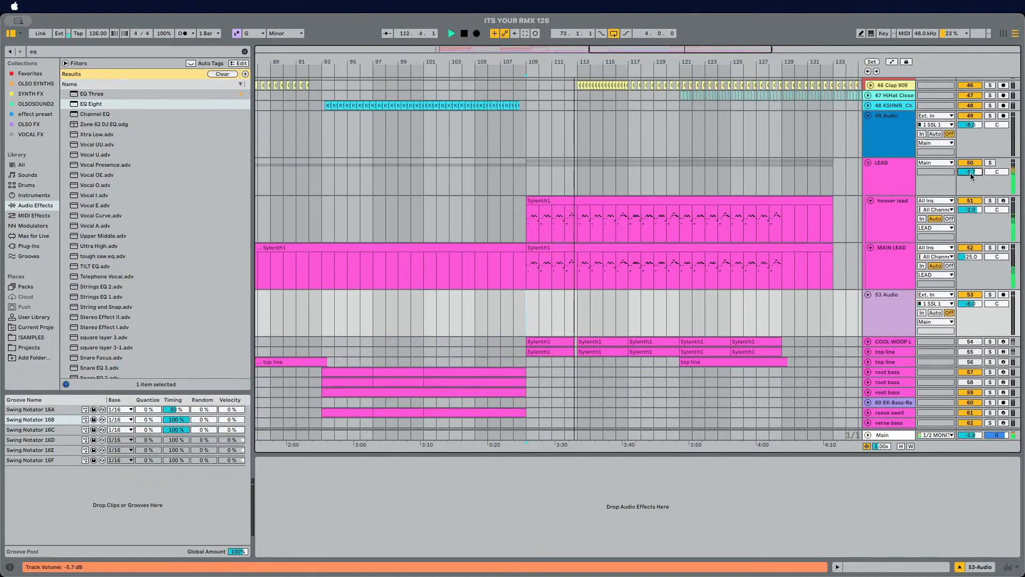
Step: Search the browser for tilt and replace EQ Eight on the LEAD group with the TILT EQ preset, raising its Scale
click(409, 177)
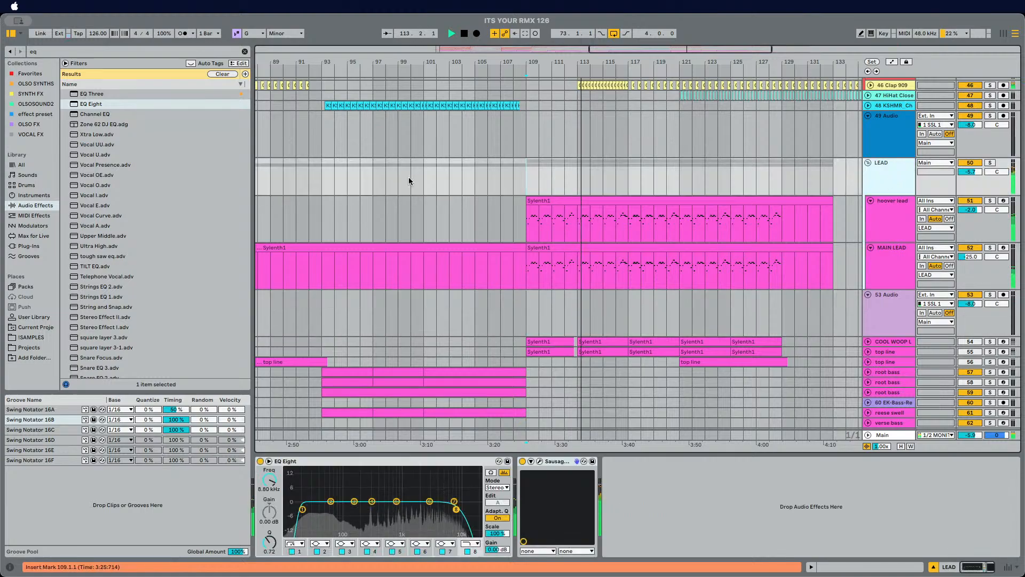
click(100, 47)
text(tilt)
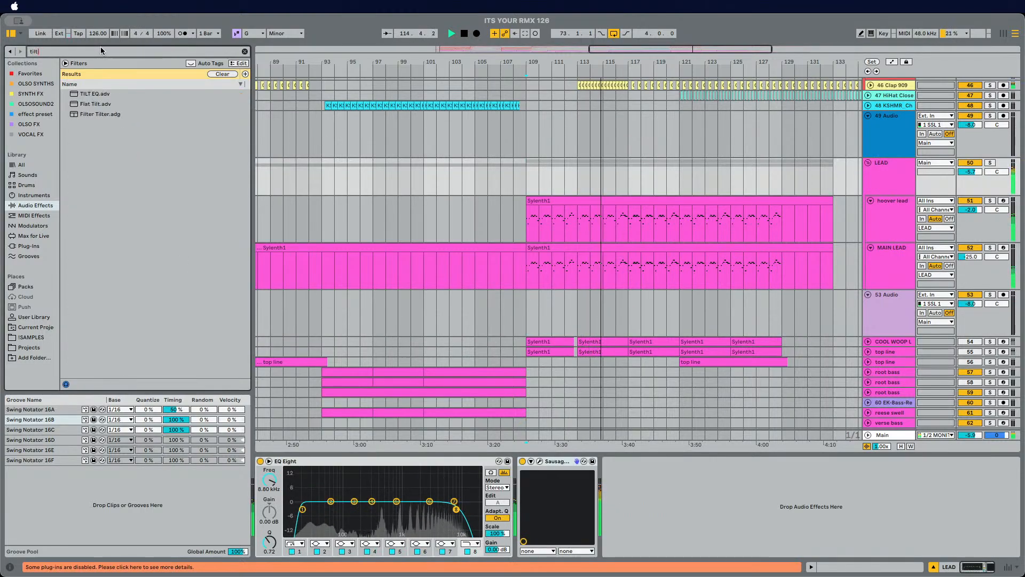
drag(322, 270, 515, 484)
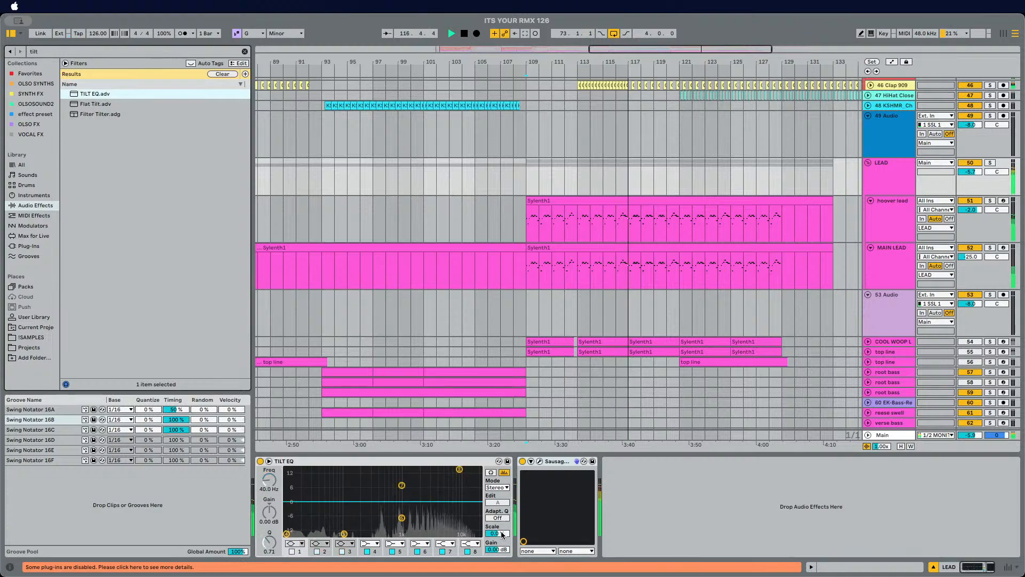
drag(502, 535, 502, 521)
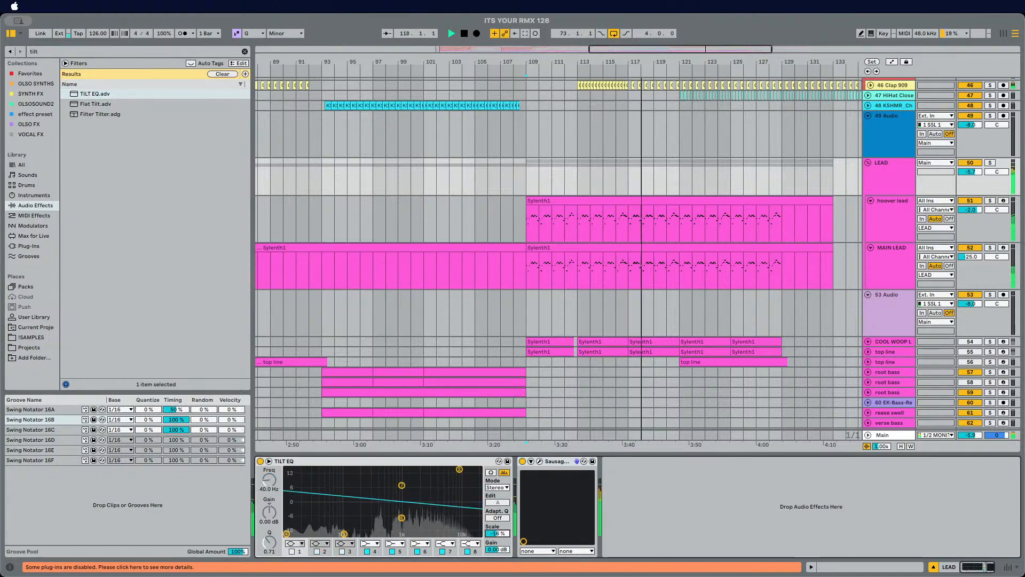
Step: Play back the lead section to audition the tilted EQ
click(536, 263)
click(523, 225)
key(space)
key(space)
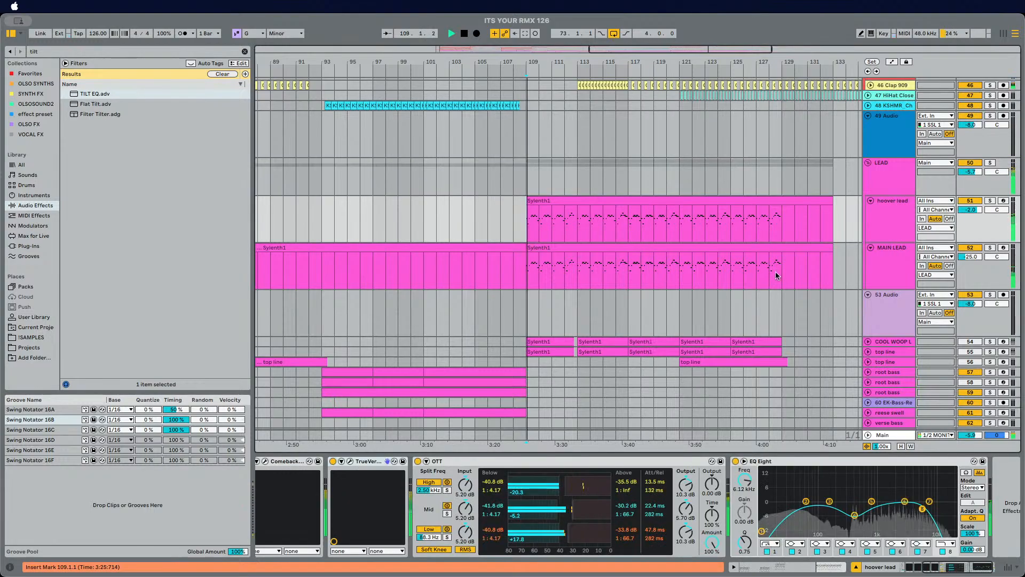
Step: Search plug-ins for true and add TrueVerb (s) to the LEAD group between TILT EQ and Sausage Fattener
click(888, 185)
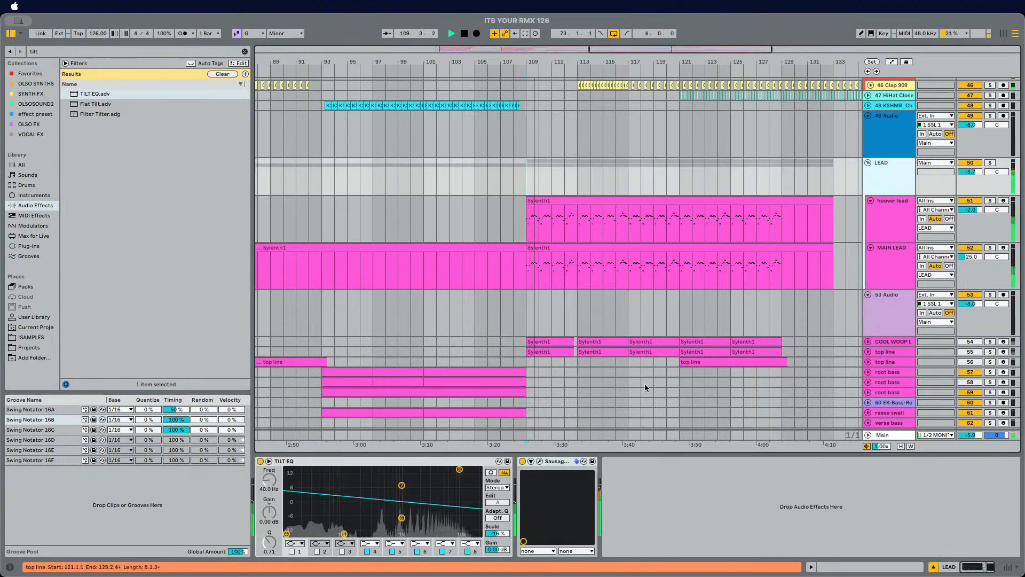
click(75, 55)
key(BackSpace)
key(BackSpace)
key(BackSpace)
key(BackSpace)
text(true)
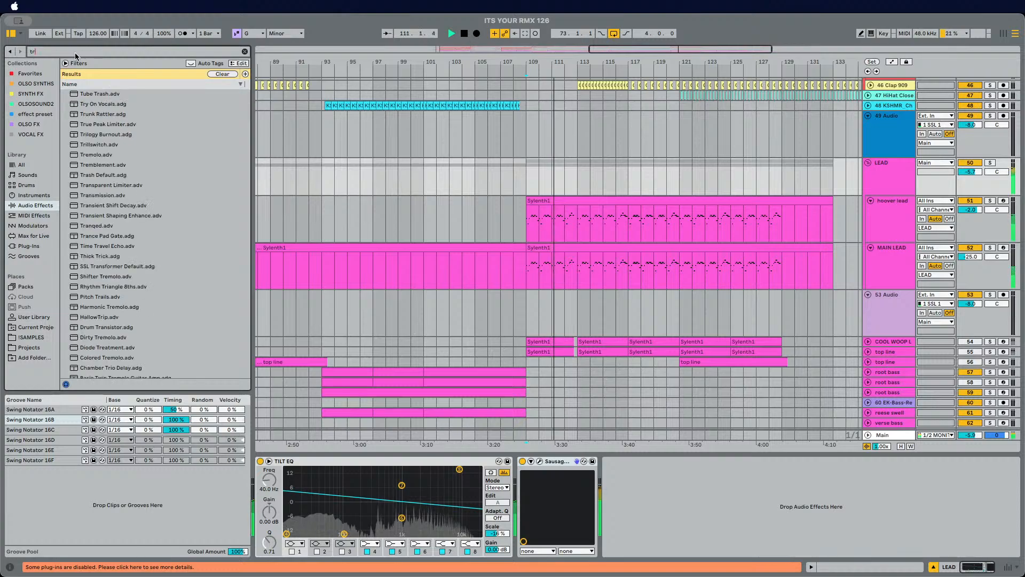
click(22, 247)
drag(76, 114, 521, 480)
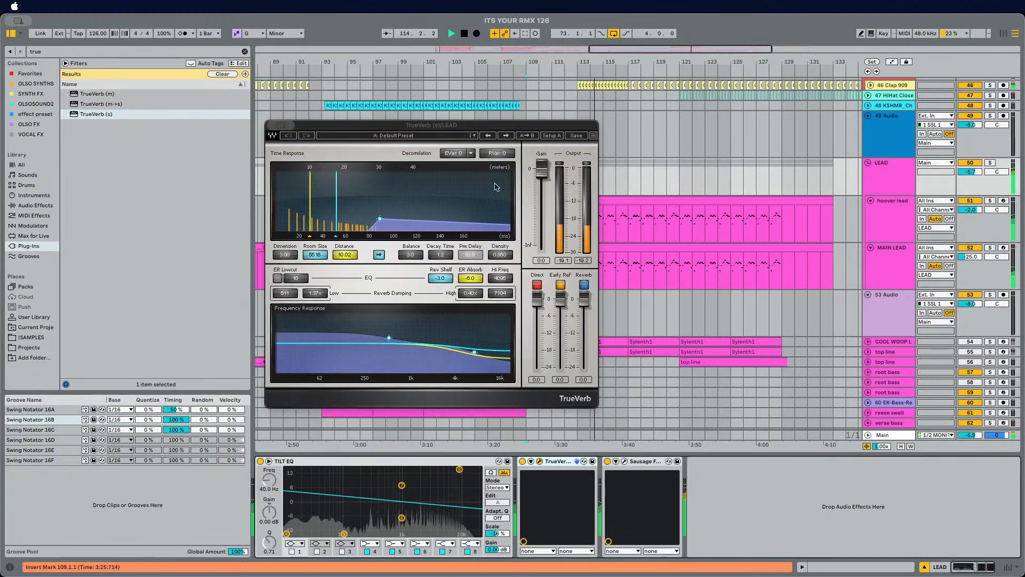
Step: Load the Live Vocal Plate preset in TrueVerb
click(430, 139)
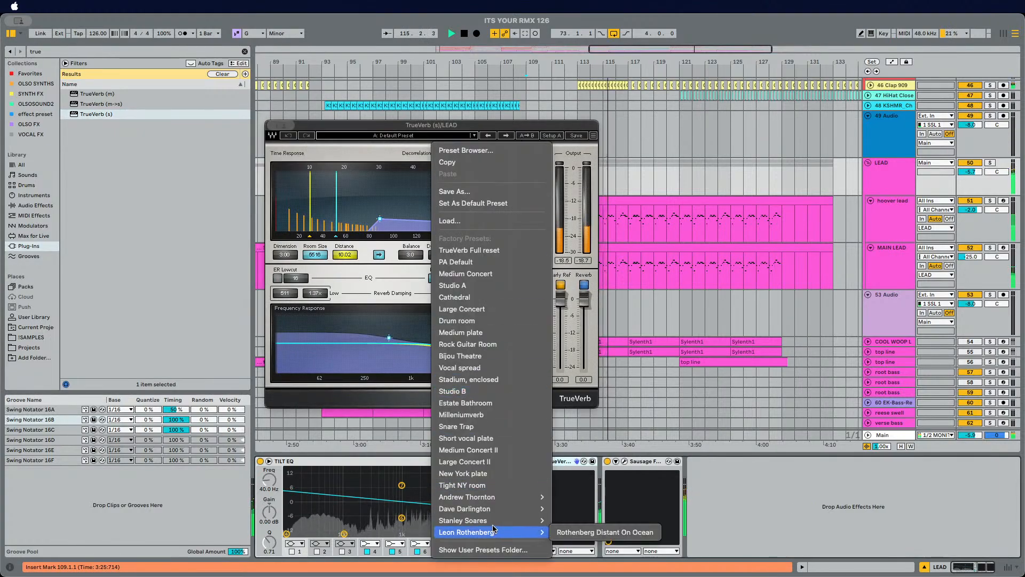
mouse_move(512, 520)
click(579, 523)
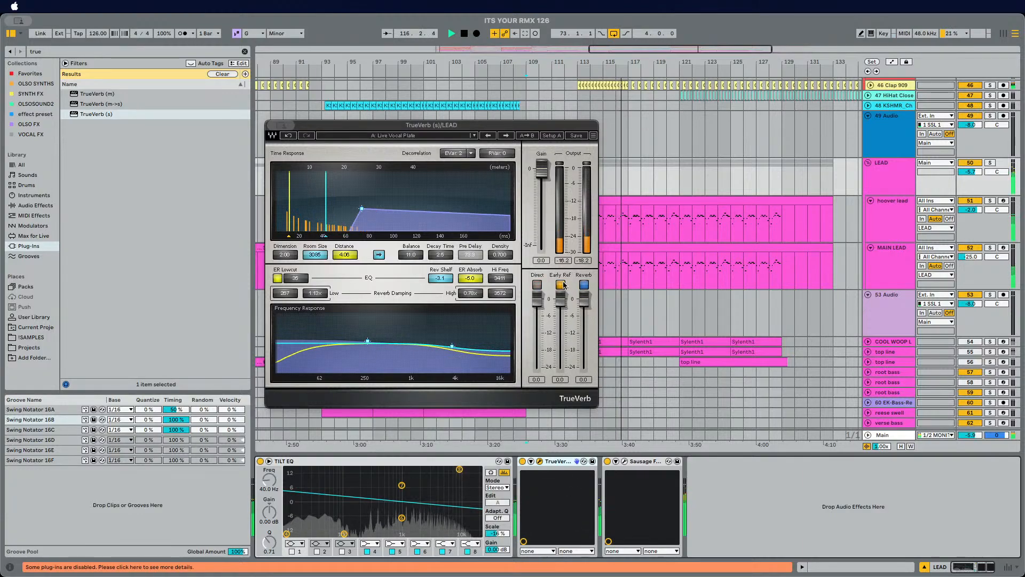
Step: Enable TrueVerb's Direct path, lower Early Ref to -1.8 and Reverb to -7.8 dB, and close the window
click(538, 286)
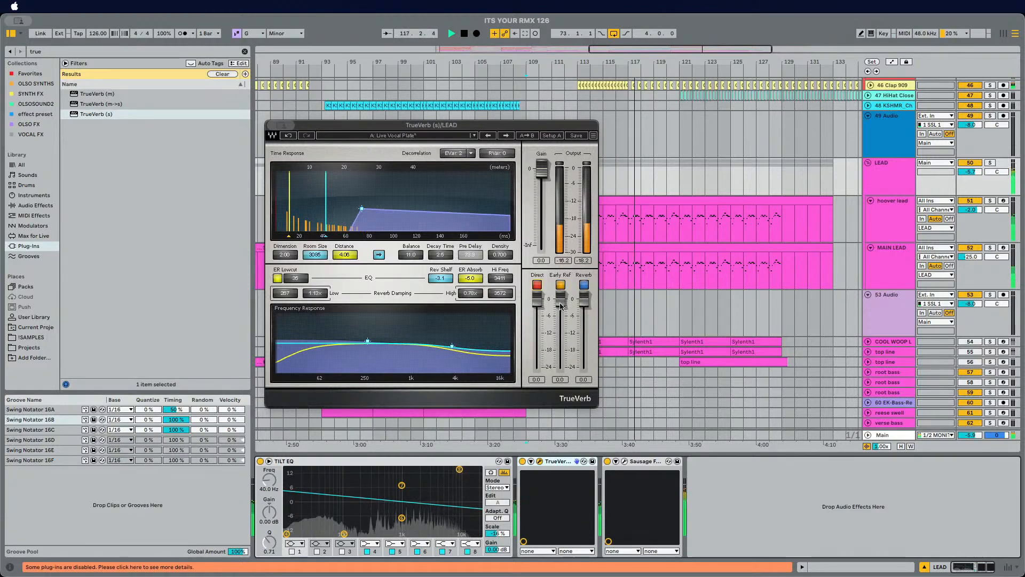
drag(585, 304, 559, 309)
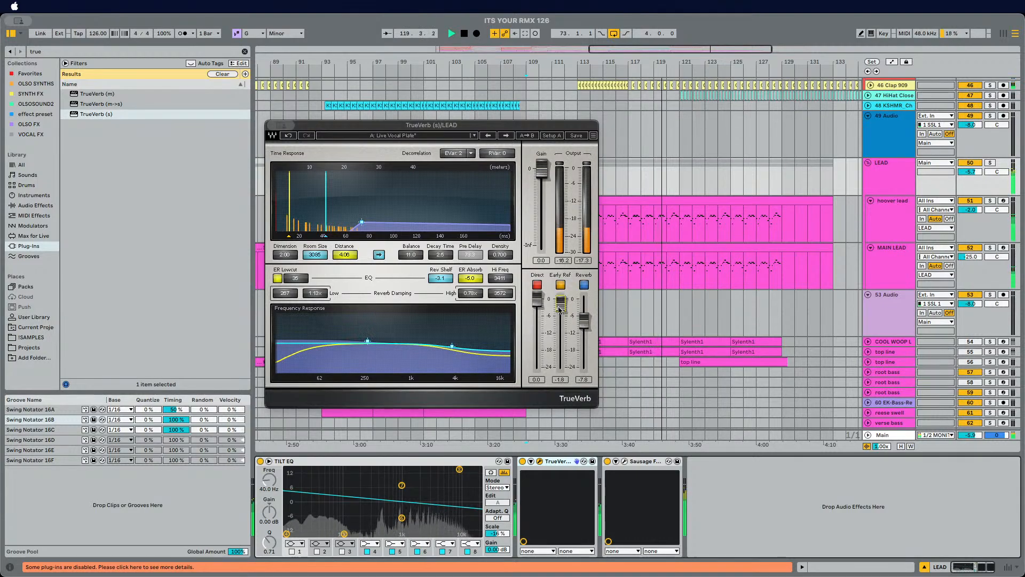
click(272, 125)
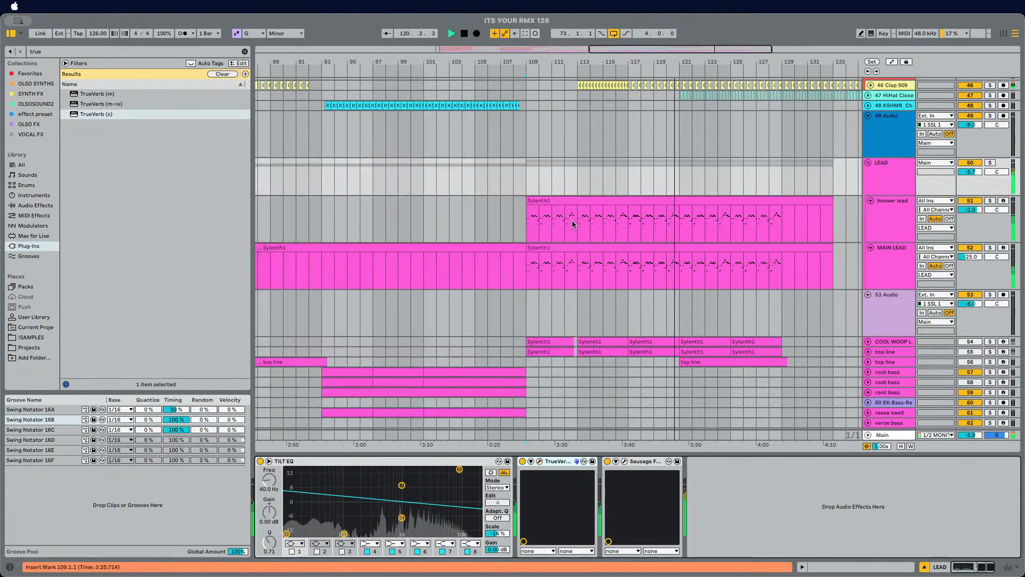
Step: Play back the arrangement and scroll through the tracks to audition the reverb on the leads
scroll(517, 232, down, 3)
key(space)
key(space)
scroll(540, 195, down, 3)
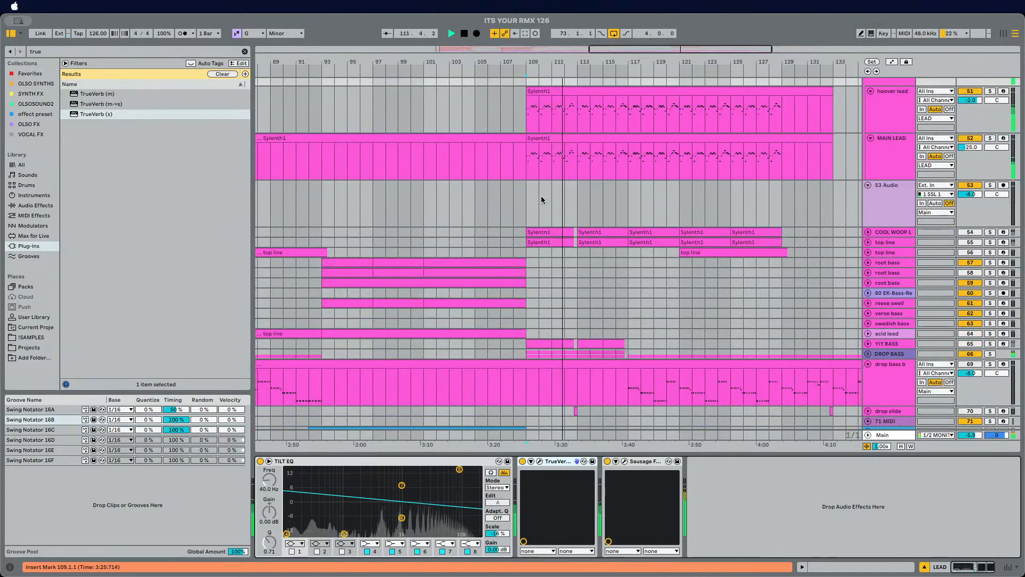
scroll(504, 210, up, 3)
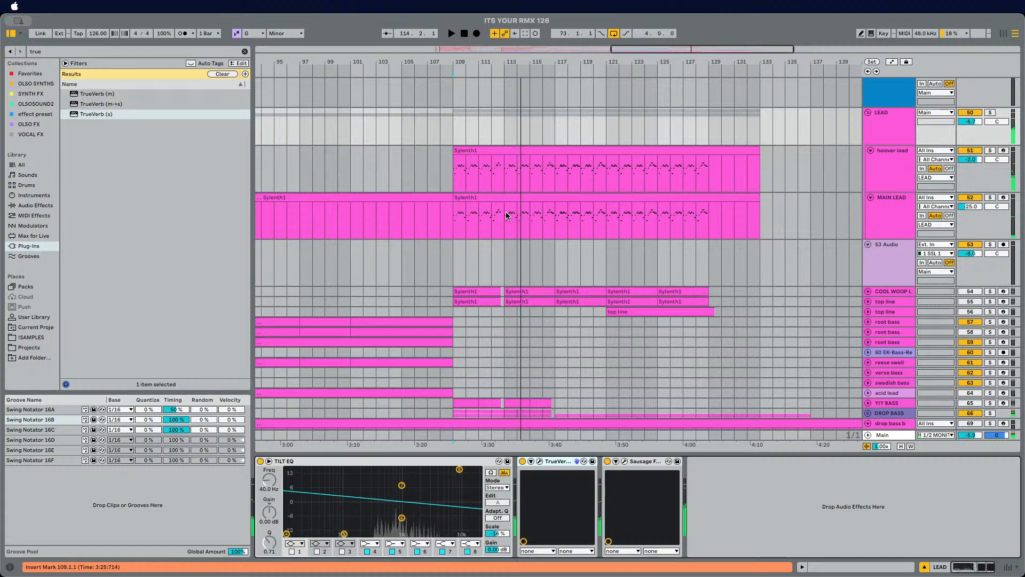
key(space)
scroll(436, 249, up, 6)
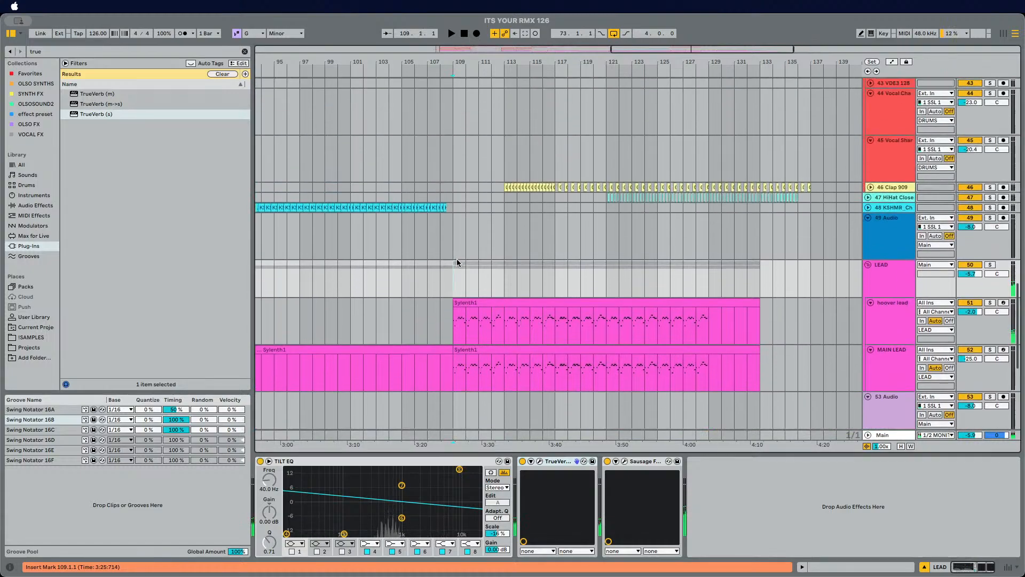
scroll(457, 260, down, 2)
Step: Search for kick and add the Kickstart 2 plug-in to the end of the LEAD group's chain
click(880, 208)
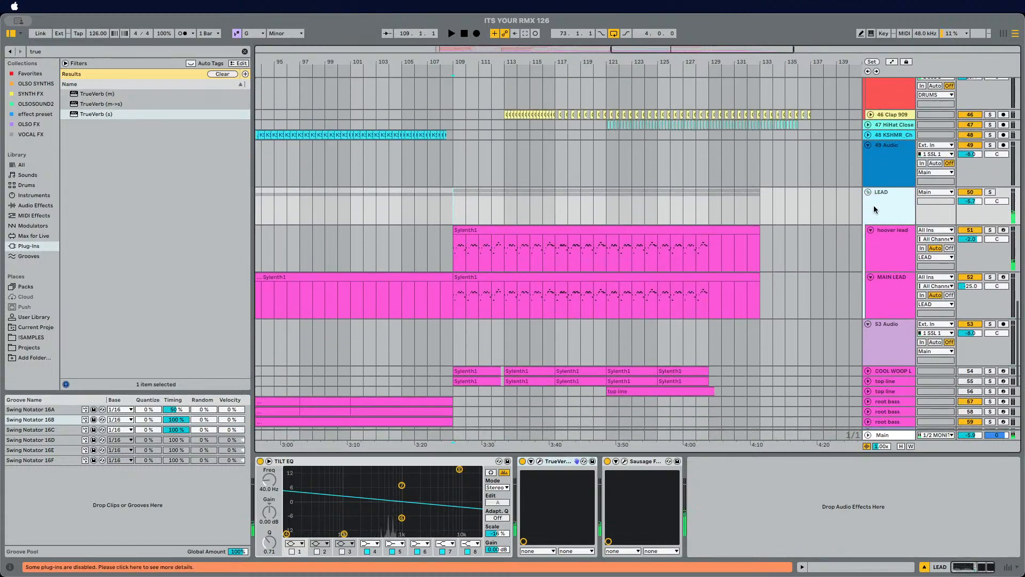
click(112, 52)
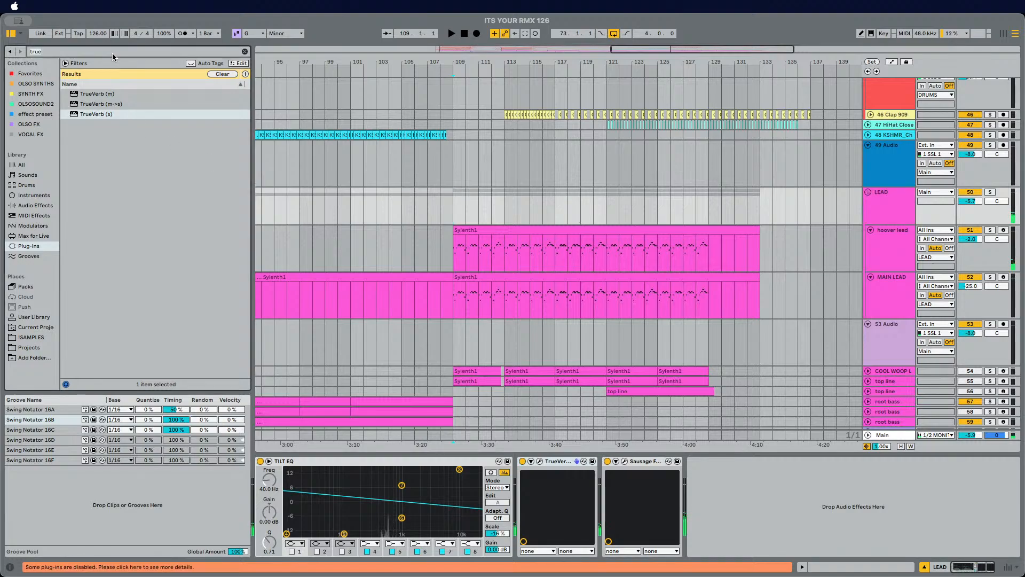
text(ki)
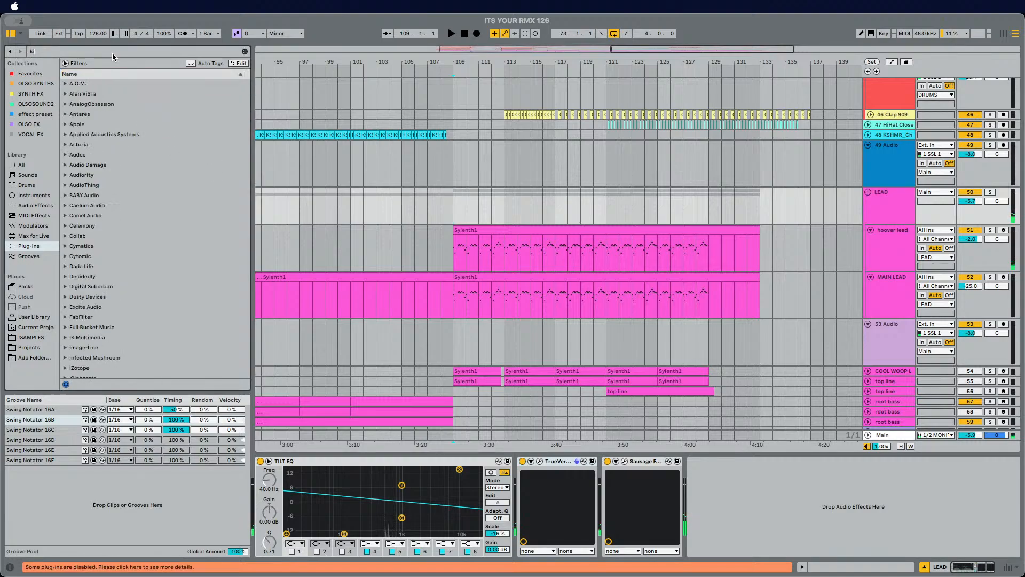
text(ck)
click(93, 114)
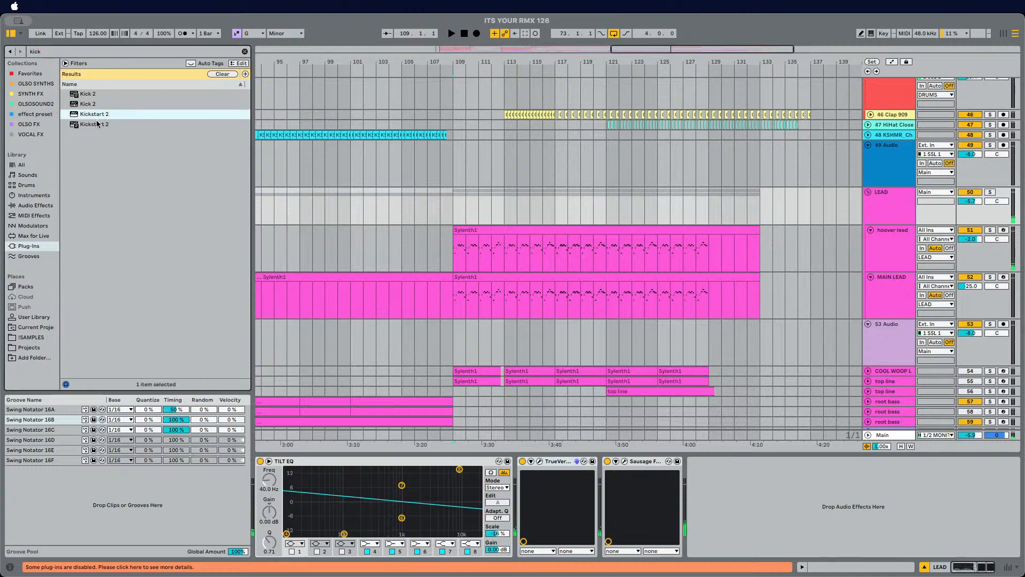
click(94, 125)
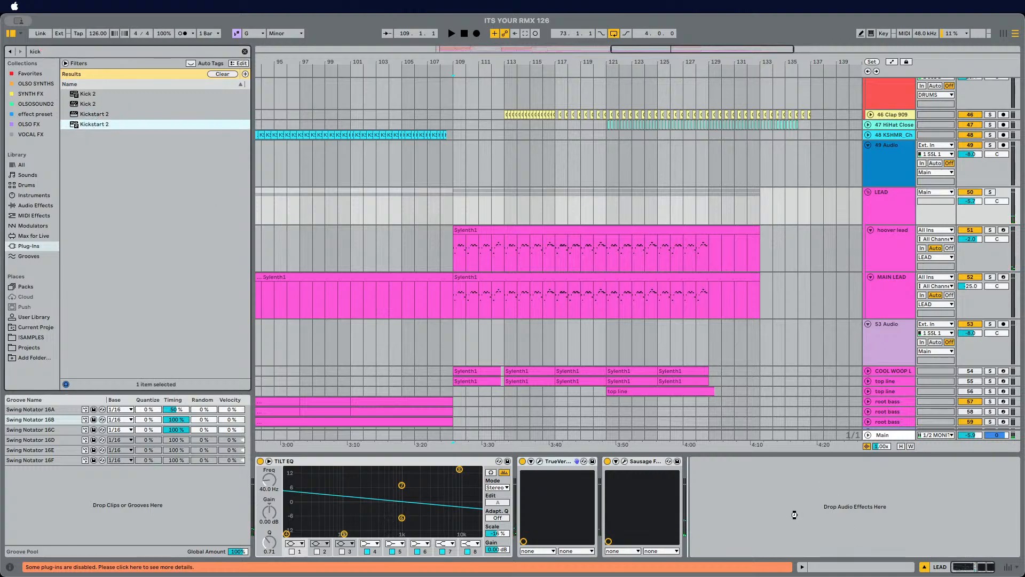
drag(558, 262, 558, 262)
Step: Play the track and audition Kickstart 2 curves, settling on the Free Punch shape
key(space)
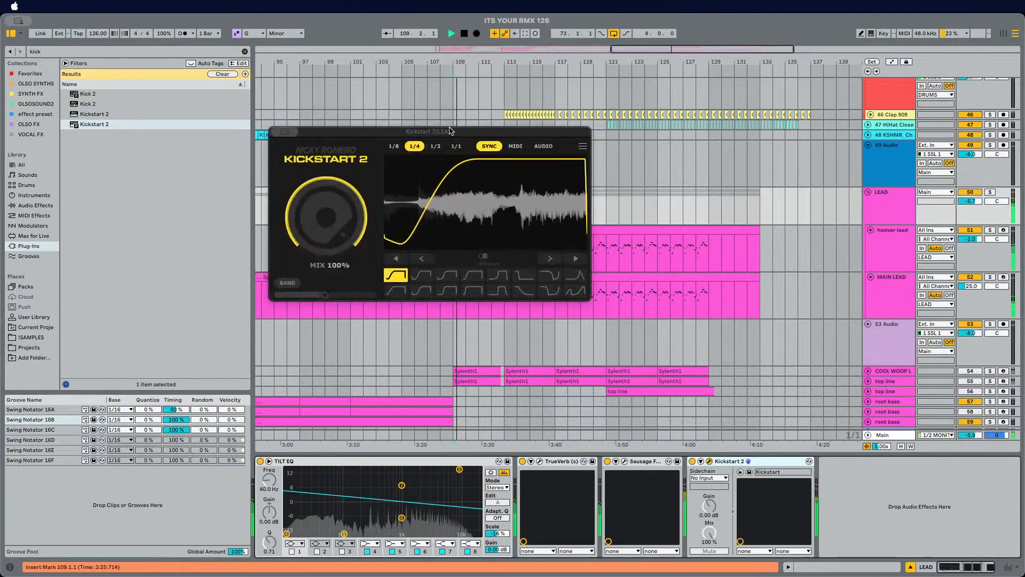
click(421, 276)
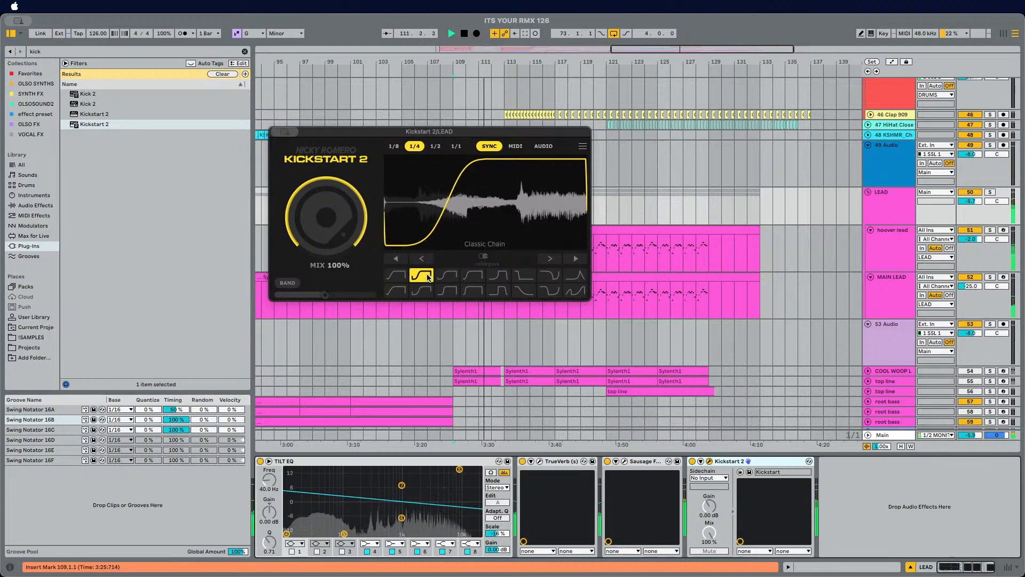
click(447, 275)
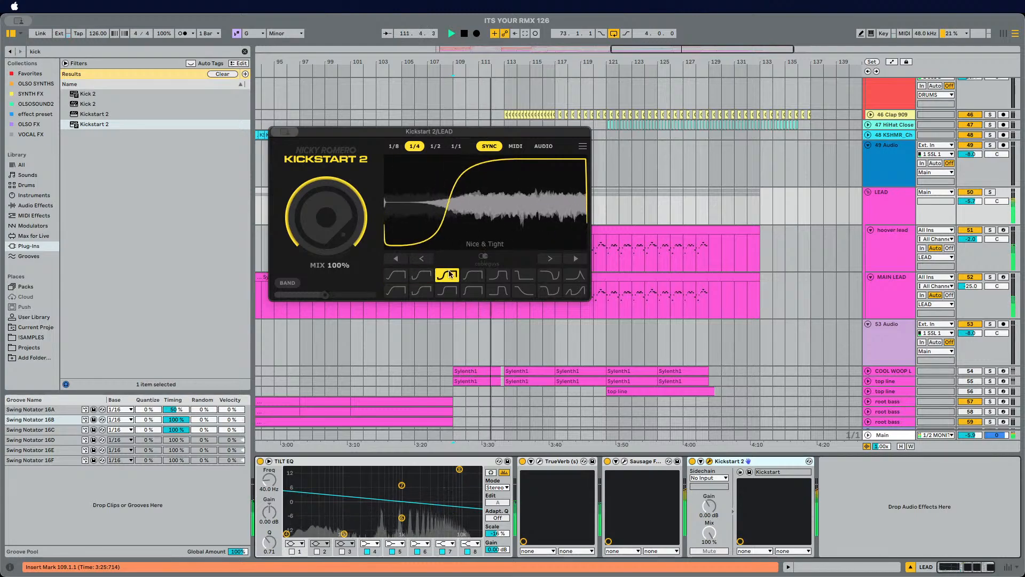
click(396, 276)
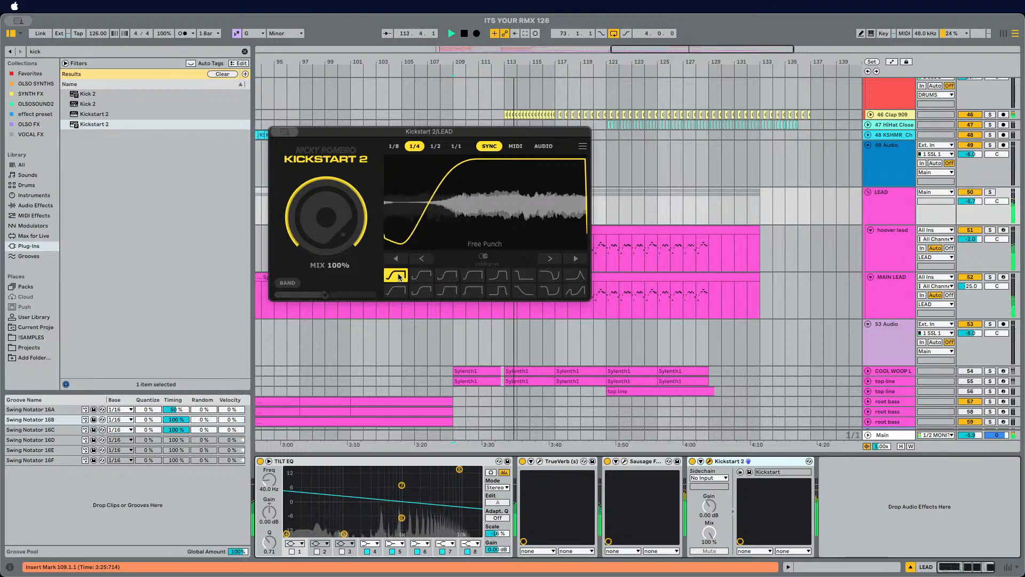
click(451, 275)
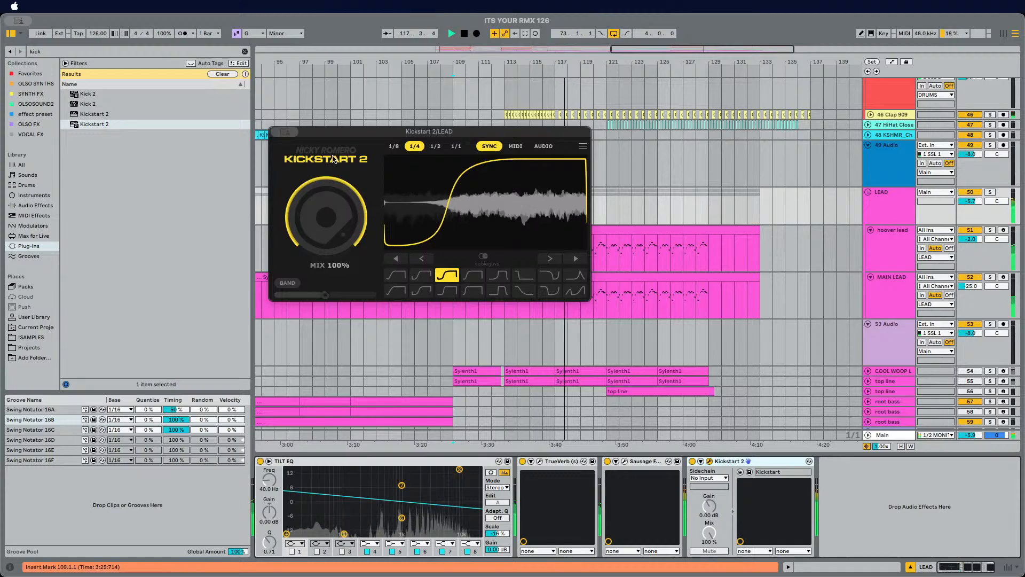
Step: Close Kickstart 2 and inspect the Oxford Inflator on the DRUMS group
click(278, 132)
scroll(495, 175, up, 15)
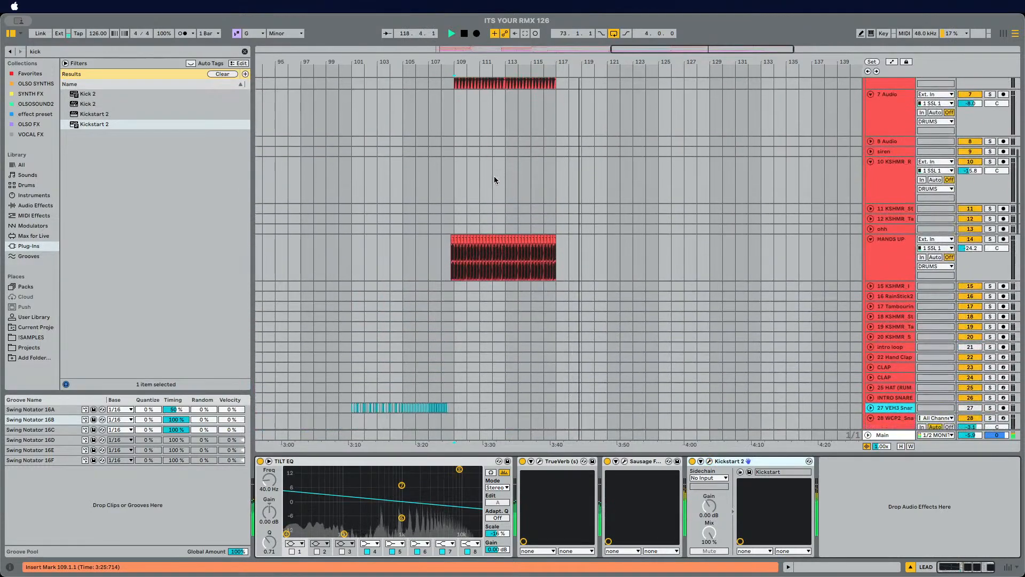
click(441, 207)
scroll(468, 220, up, 8)
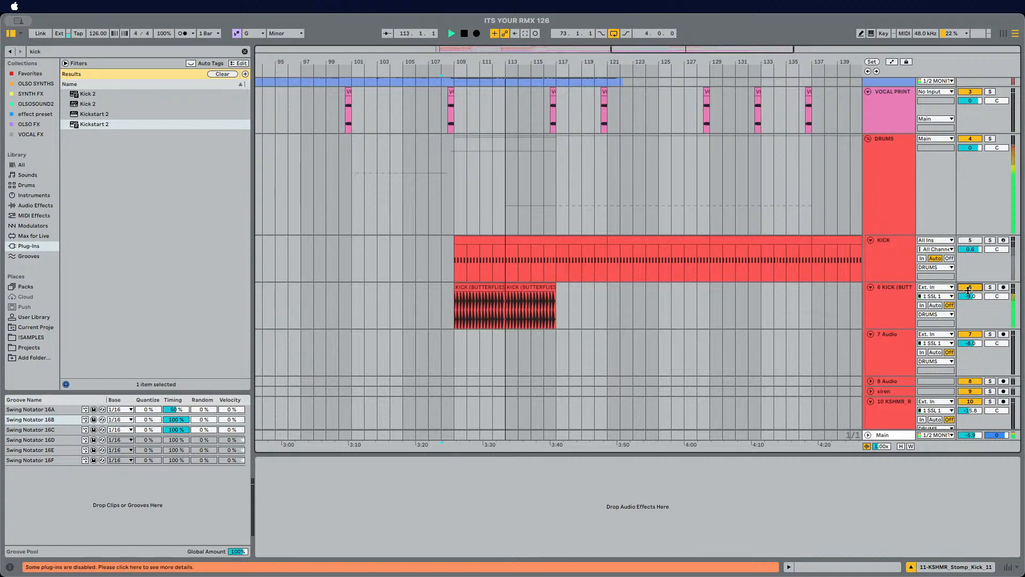
click(881, 200)
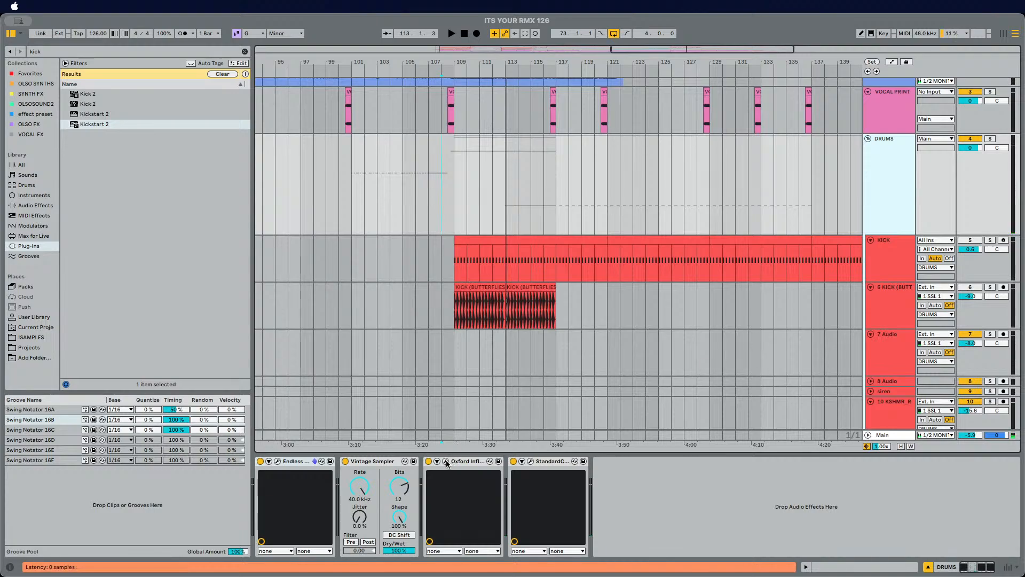
click(446, 462)
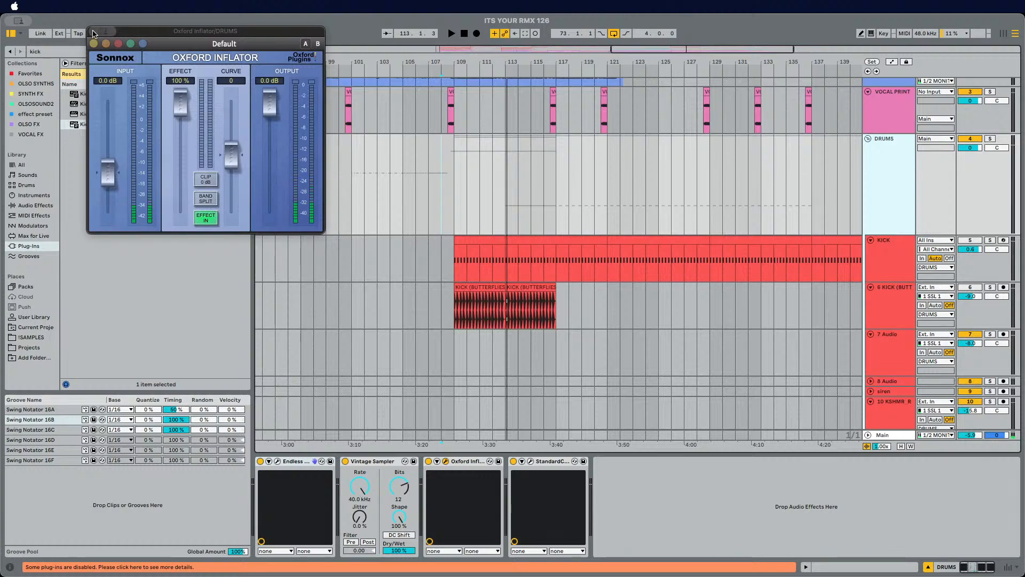
click(118, 44)
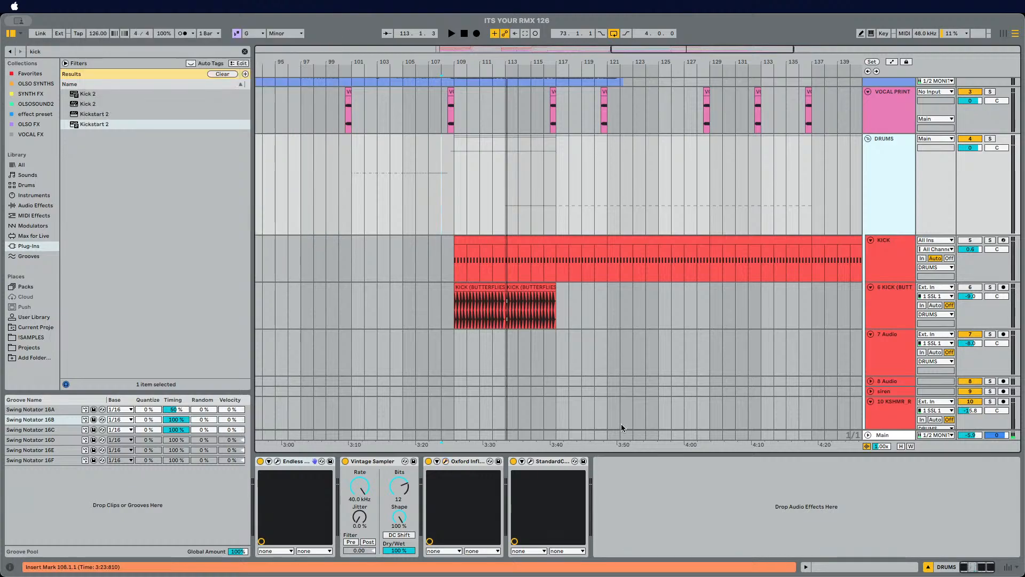
Step: Reset StandardCLIP's input gain on the DRUMS group to 0 dB while playing back
click(530, 461)
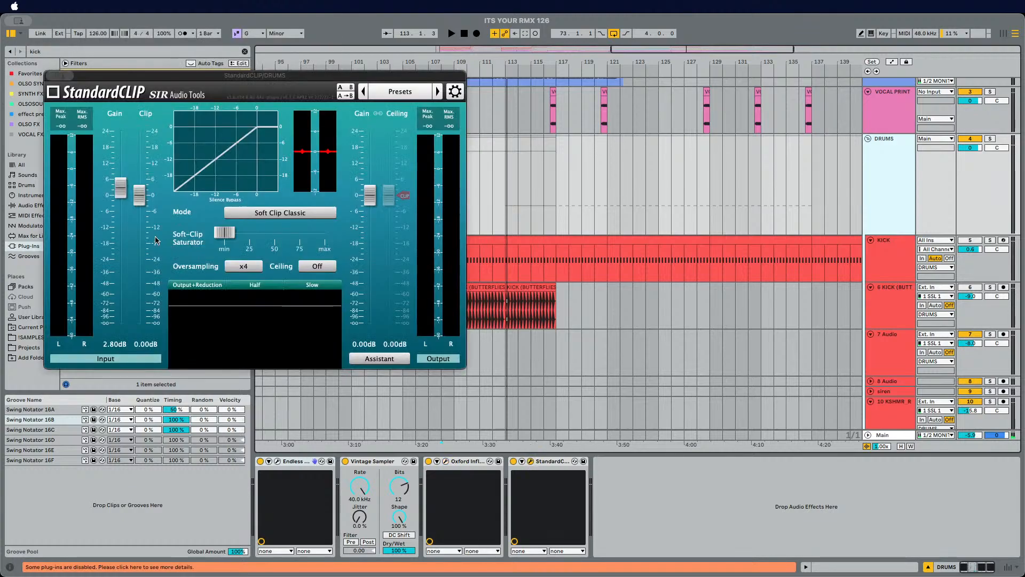
double_click(115, 194)
key(space)
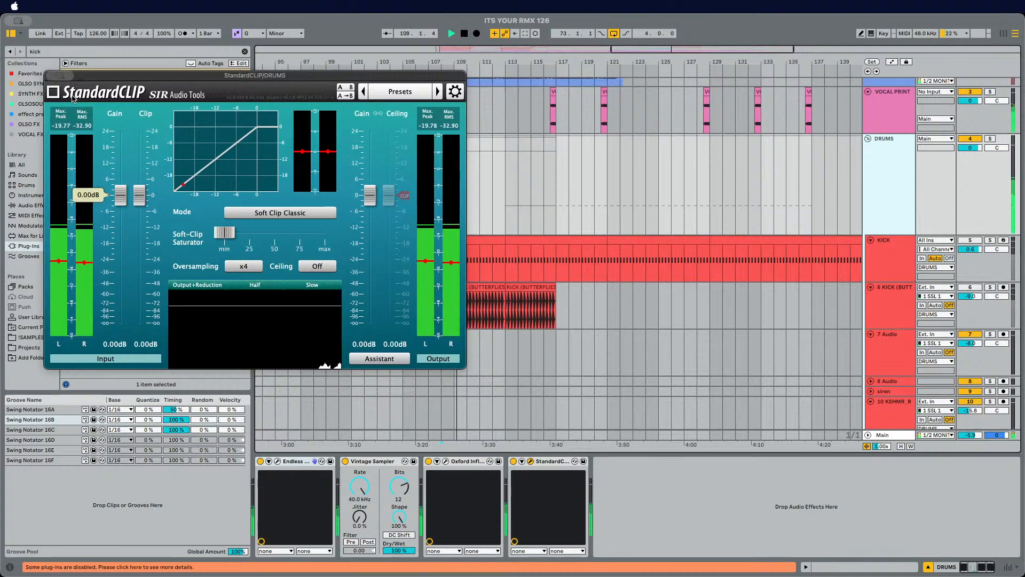
click(51, 75)
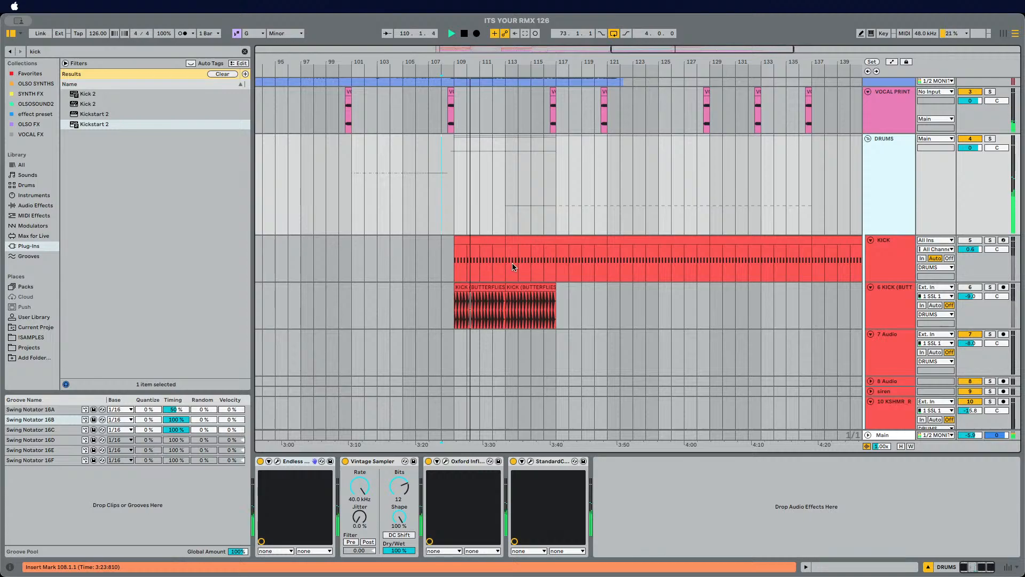
Step: Set the KICK track's volume to 0 dB
scroll(522, 269, down, 2)
scroll(524, 267, down, 8)
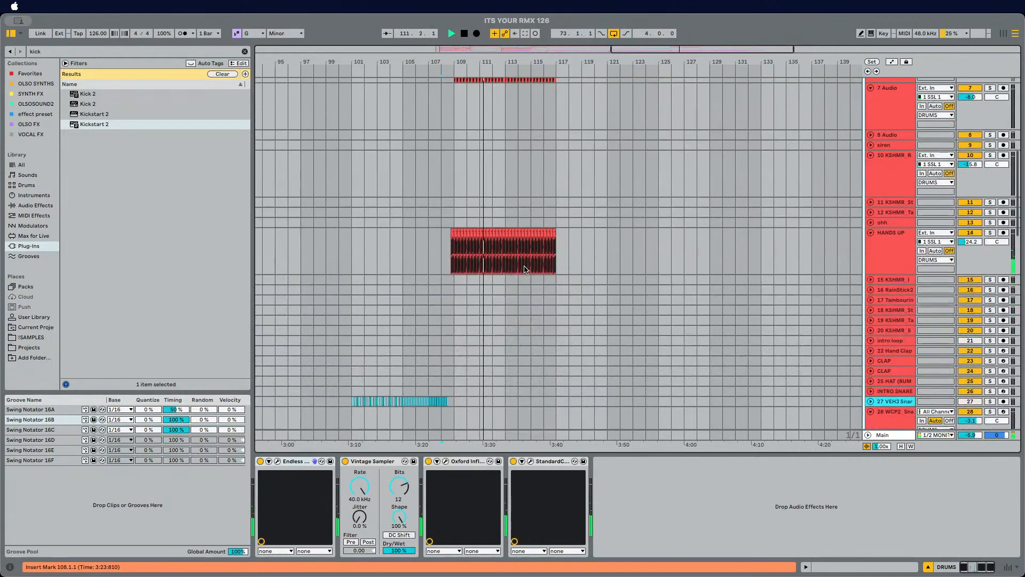
scroll(838, 221, up, 12)
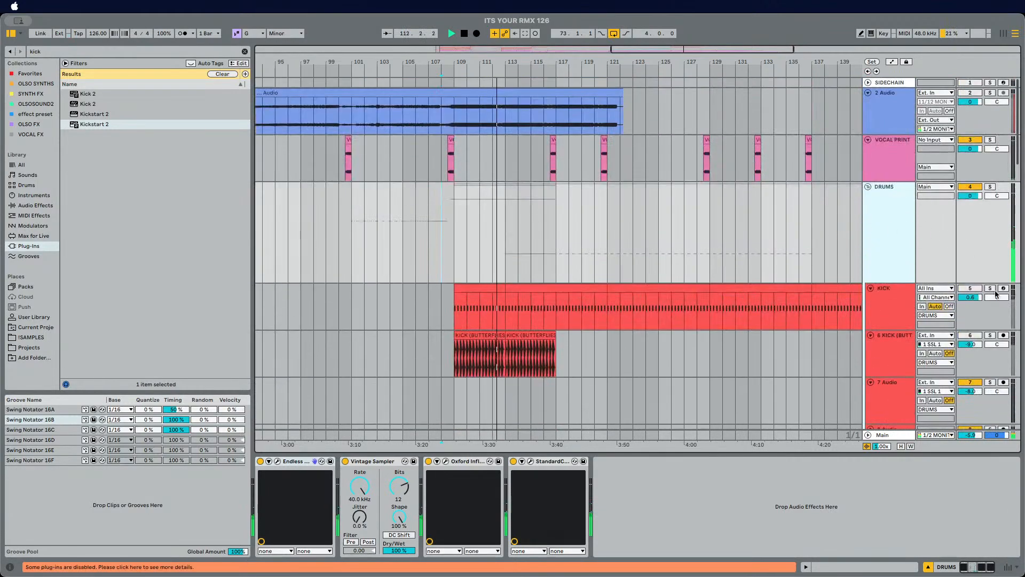
click(973, 289)
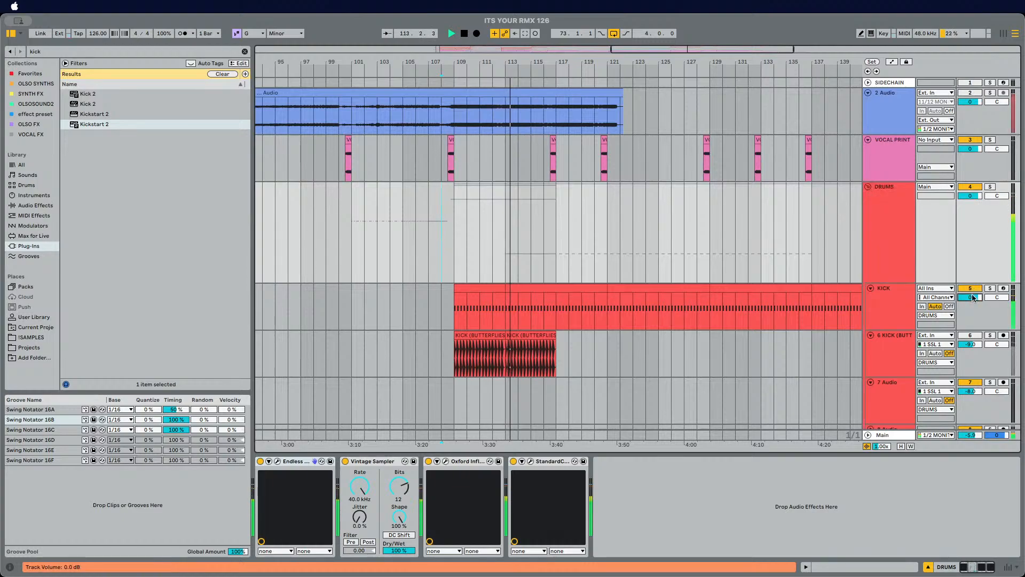
Step: Solo the DRUMS group and play it back to audition
click(889, 252)
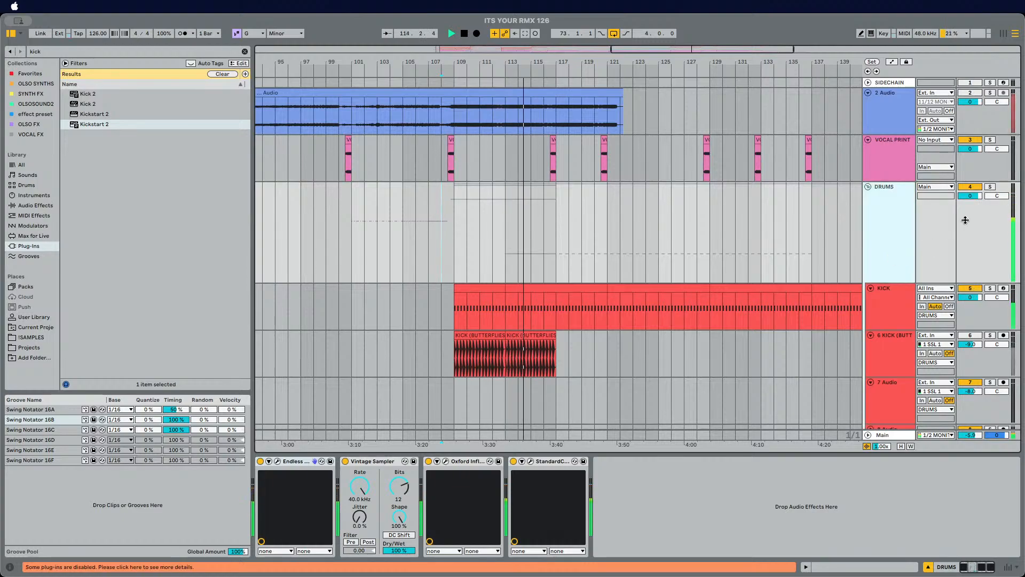
click(990, 186)
scroll(914, 226, down, 3)
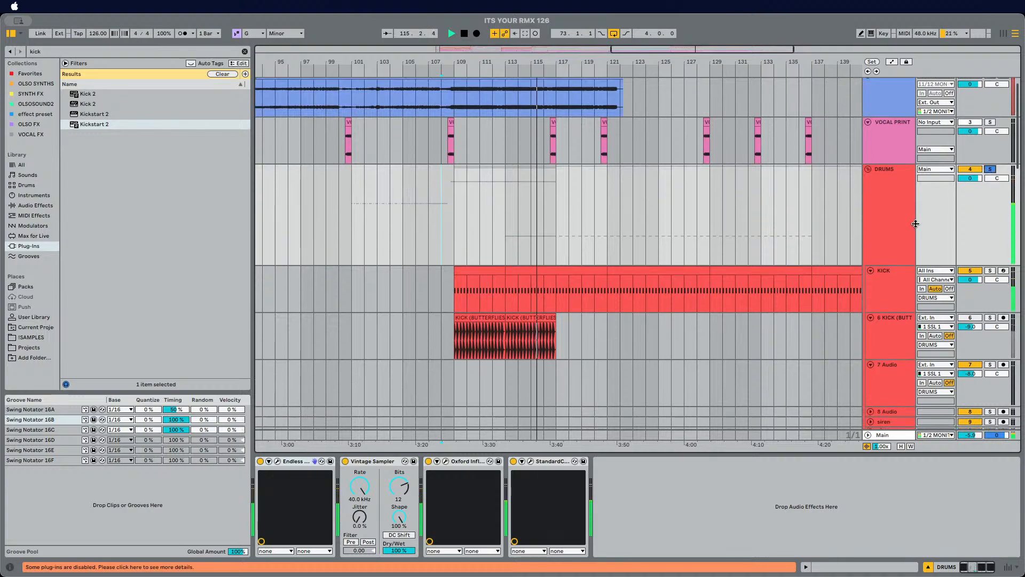
scroll(914, 227, down, 5)
scroll(979, 197, up, 8)
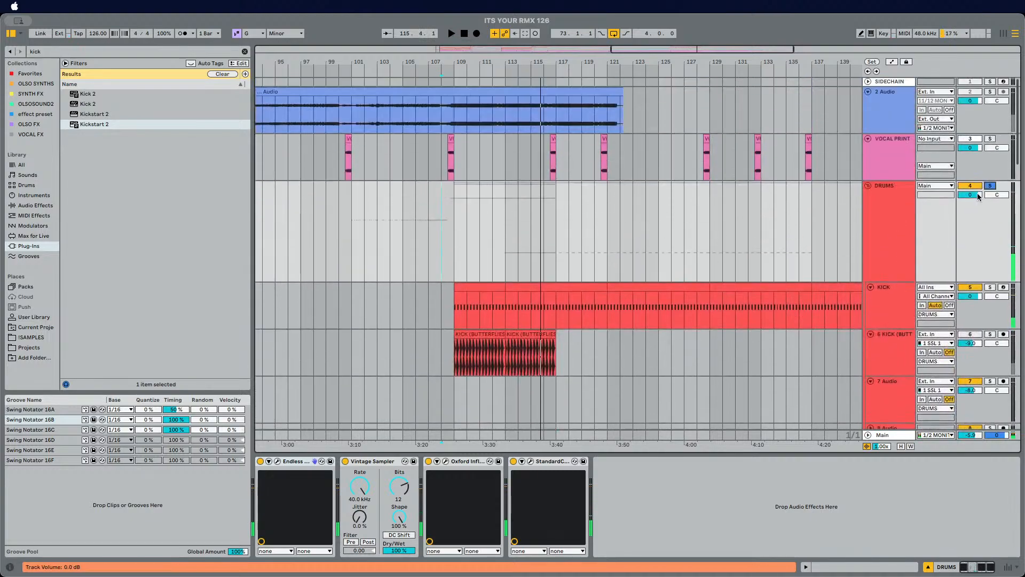
key(space)
scroll(885, 310, down, 10)
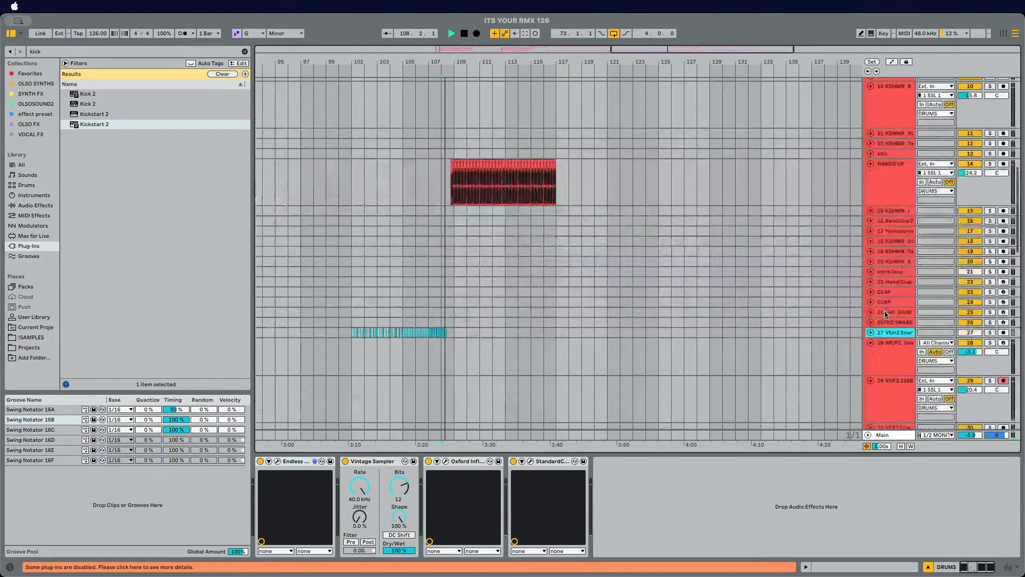
Step: Set the Oxford Inflator input on the Main track to 0 dB
click(899, 434)
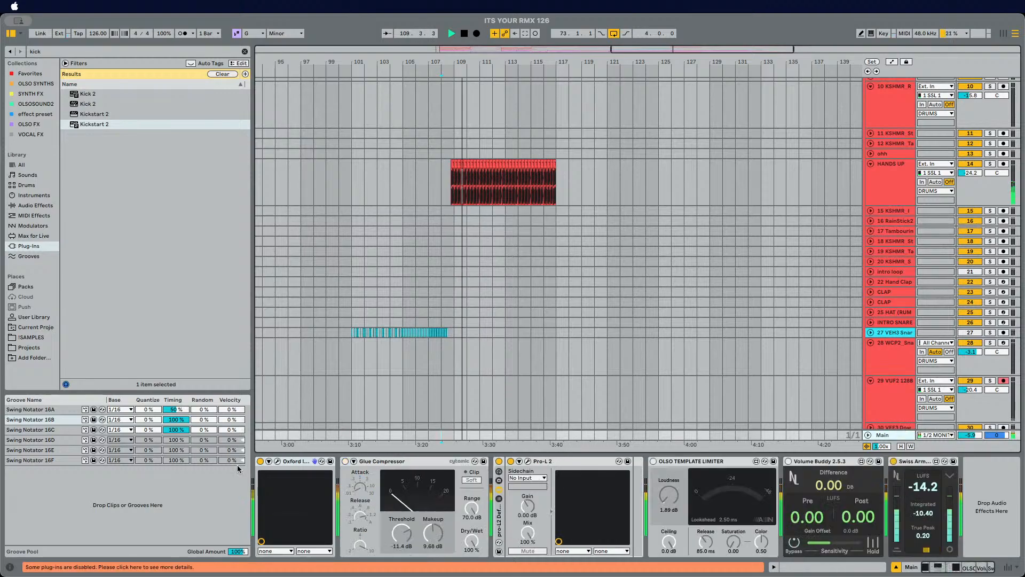
click(279, 462)
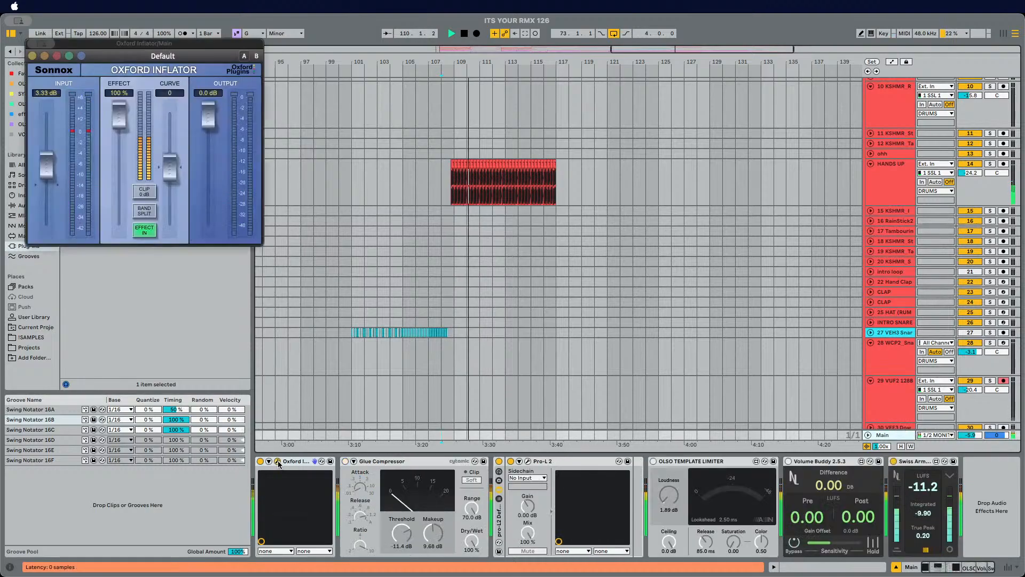
double_click(45, 165)
text(0)
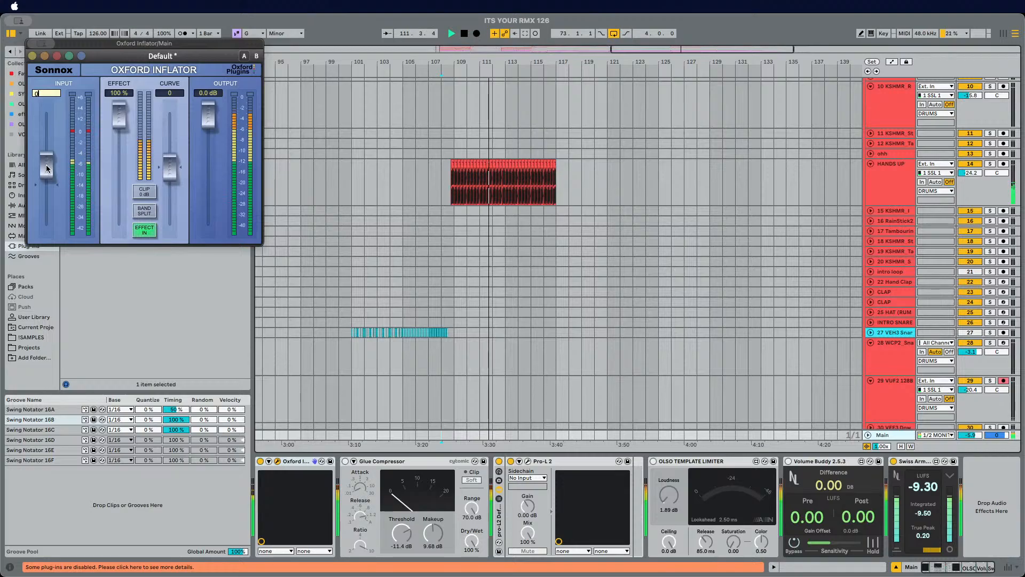
key(Return)
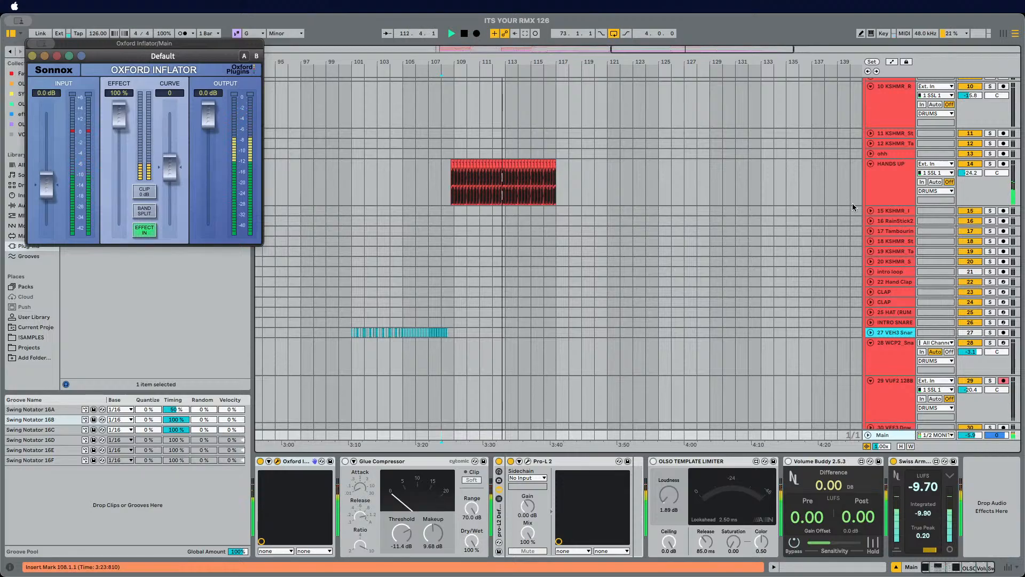
Step: Solo the hoover lead track in the LEAD group
scroll(996, 395, down, 15)
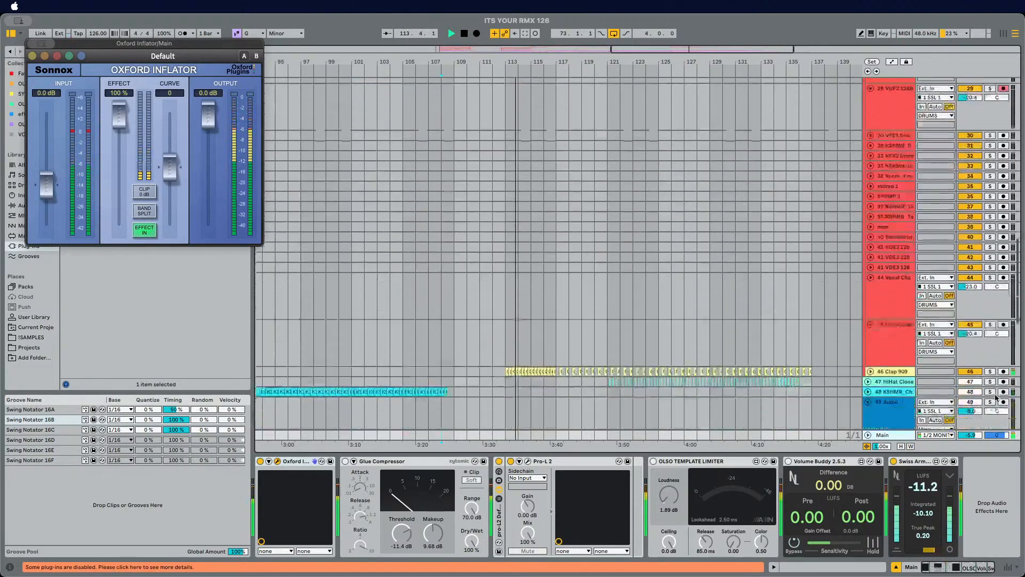
scroll(996, 394, up, 10)
scroll(984, 332, down, 10)
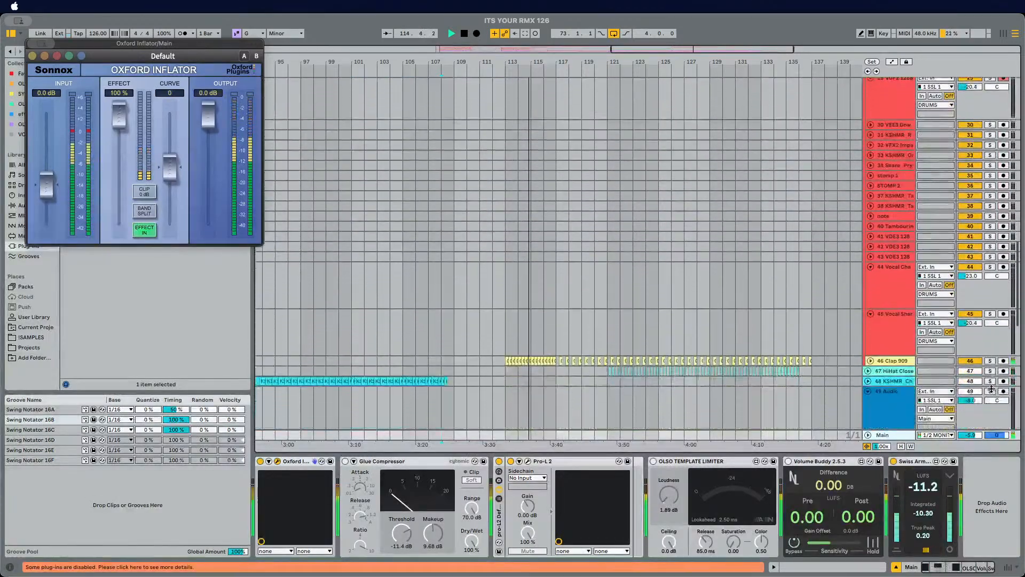
scroll(984, 332, down, 10)
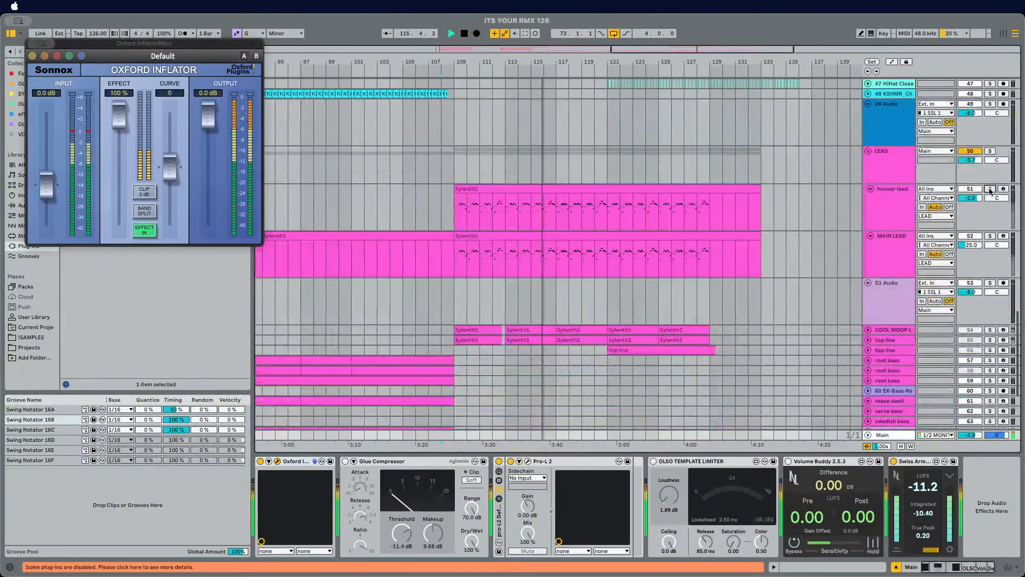
click(989, 191)
Step: Lower the DRUMS group's volume to -1.2 dB
scroll(498, 191, up, 20)
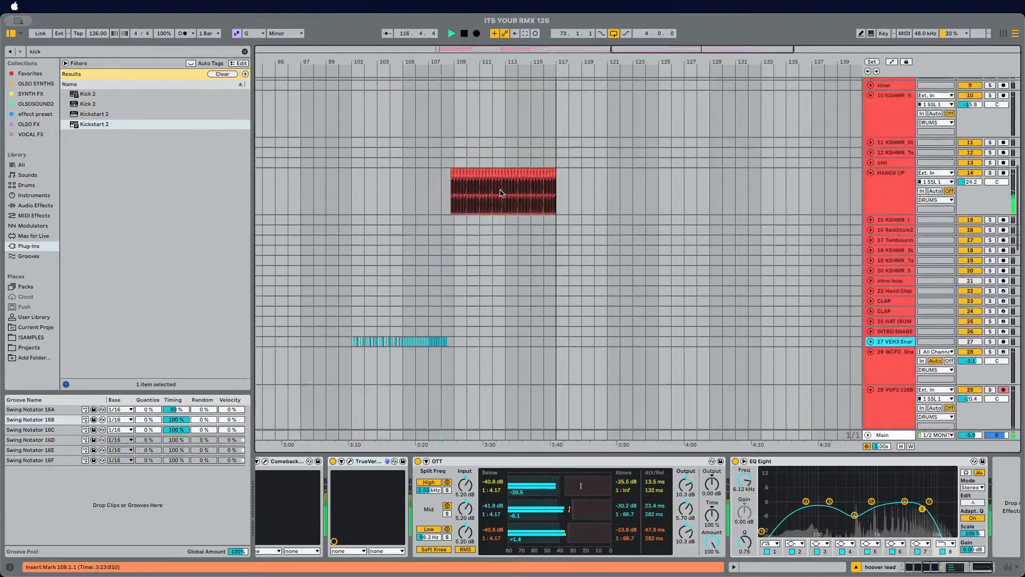
scroll(502, 194, up, 2)
click(502, 197)
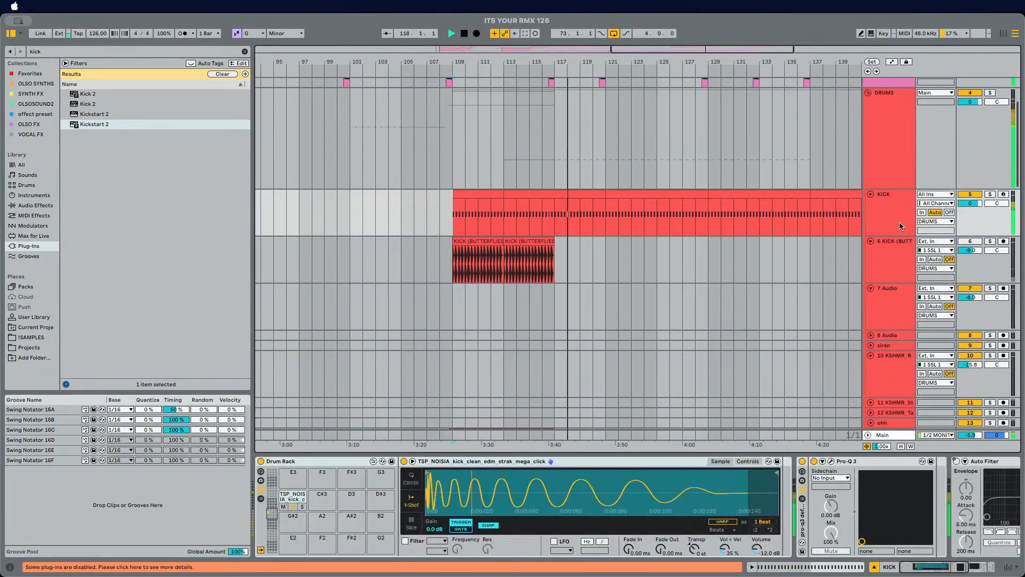
click(901, 176)
drag(970, 101, 970, 102)
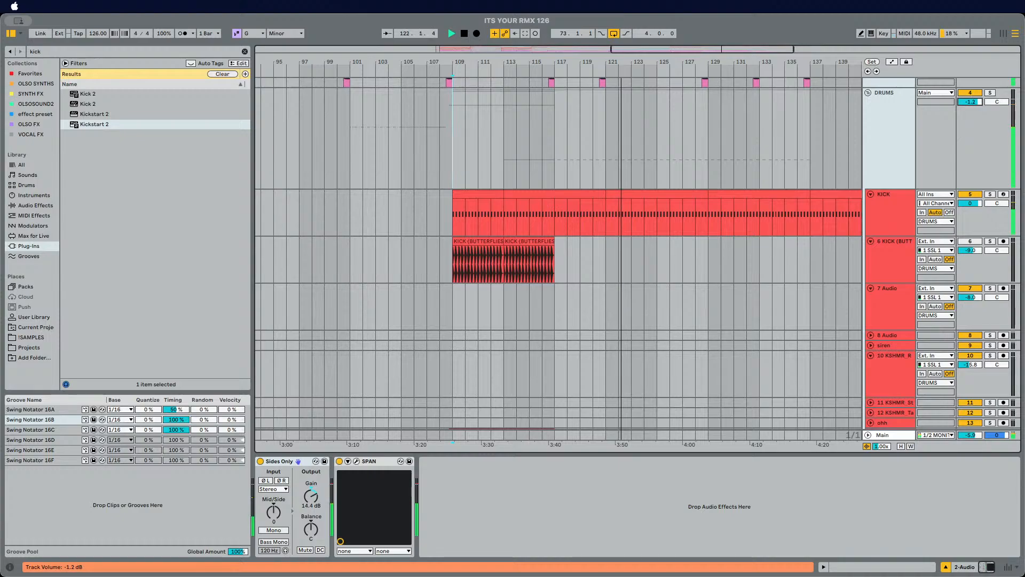
Step: Unfold the Main track and play the mix back to audition it
click(869, 436)
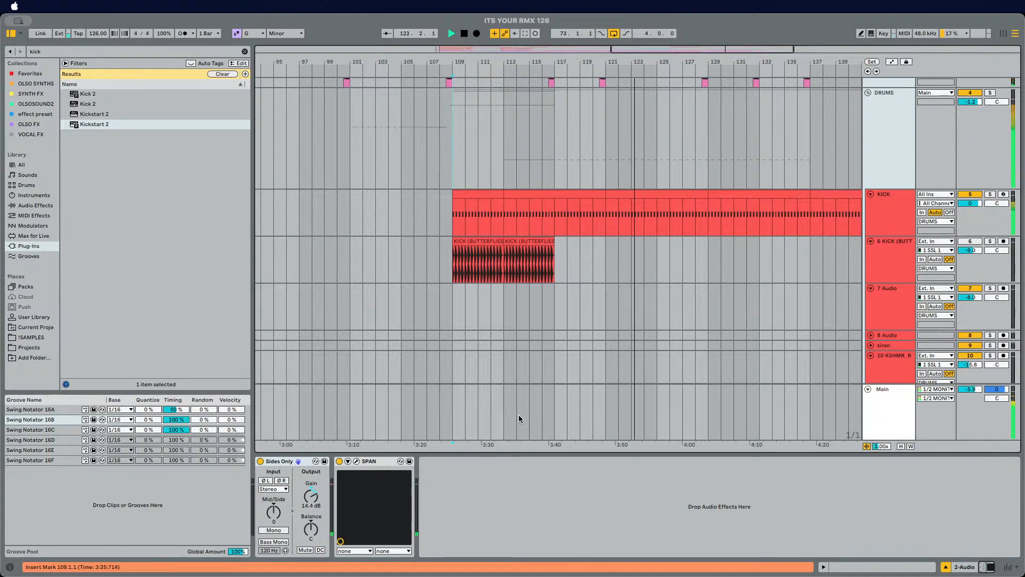
key(space)
click(876, 416)
key(space)
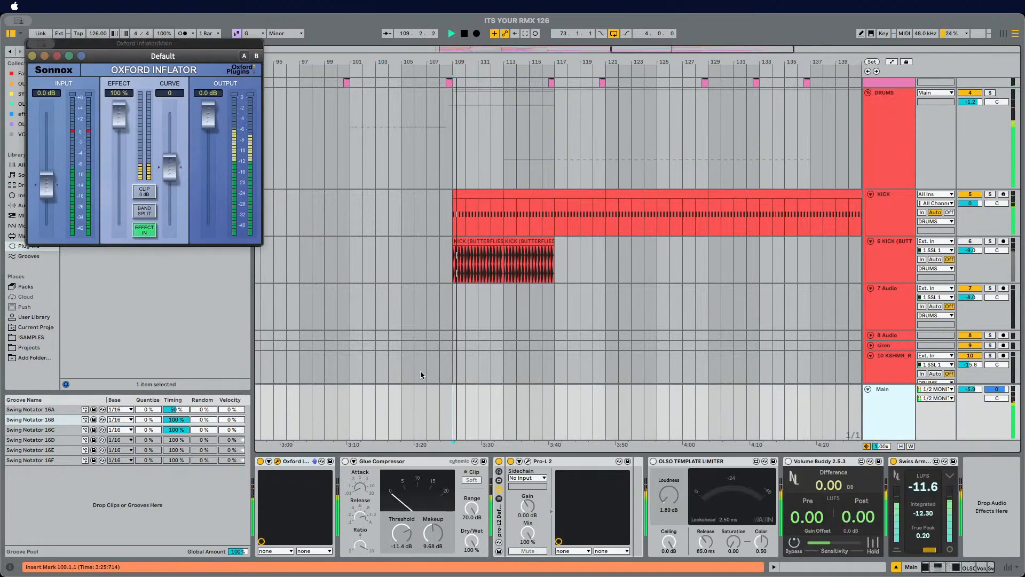
scroll(465, 355, down, 2)
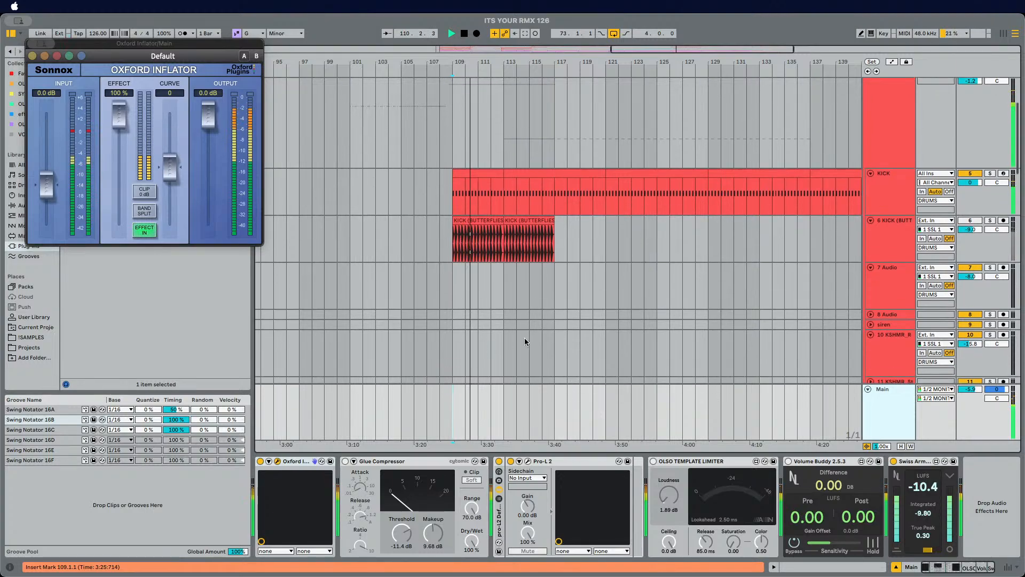
Step: Select the KICK track and place the playhead at bar 109
click(882, 193)
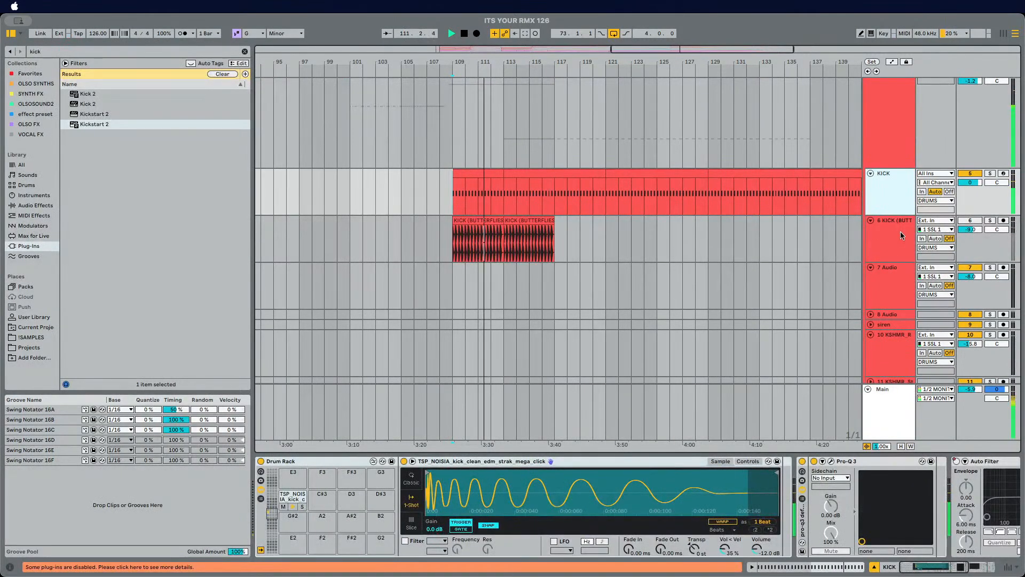
scroll(898, 223, down, 4)
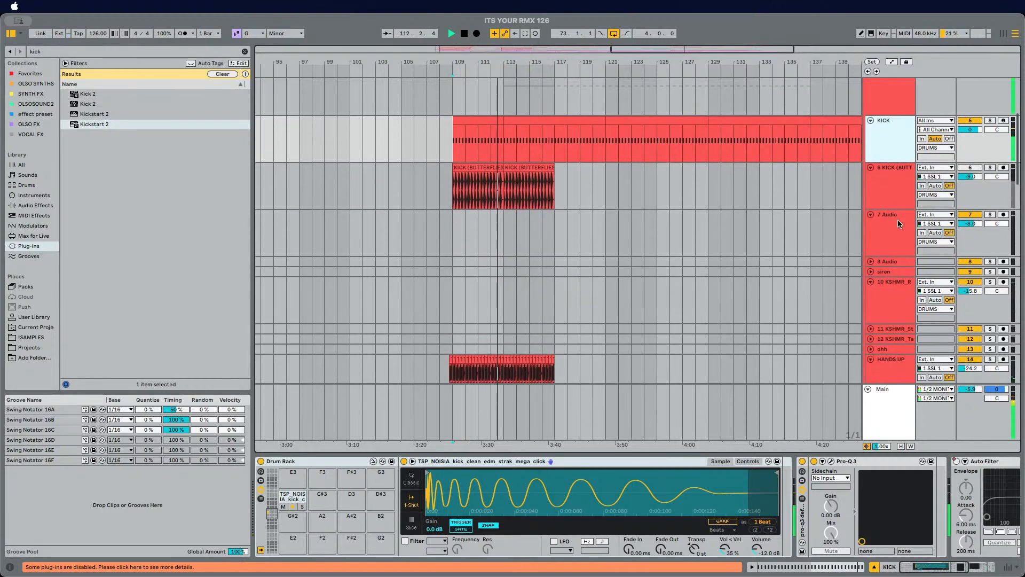
scroll(898, 224, down, 2)
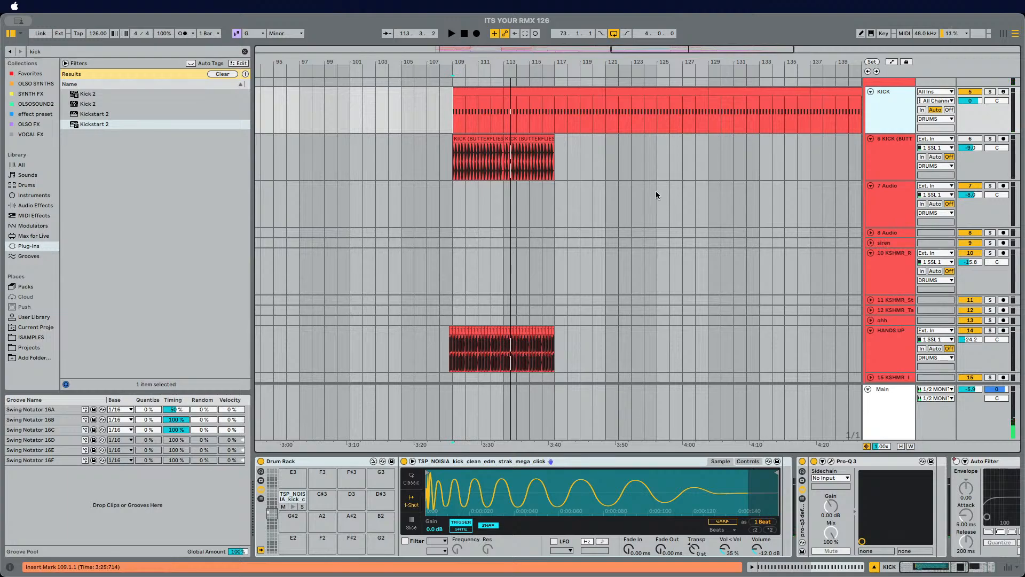
click(454, 122)
scroll(453, 120, up, 2)
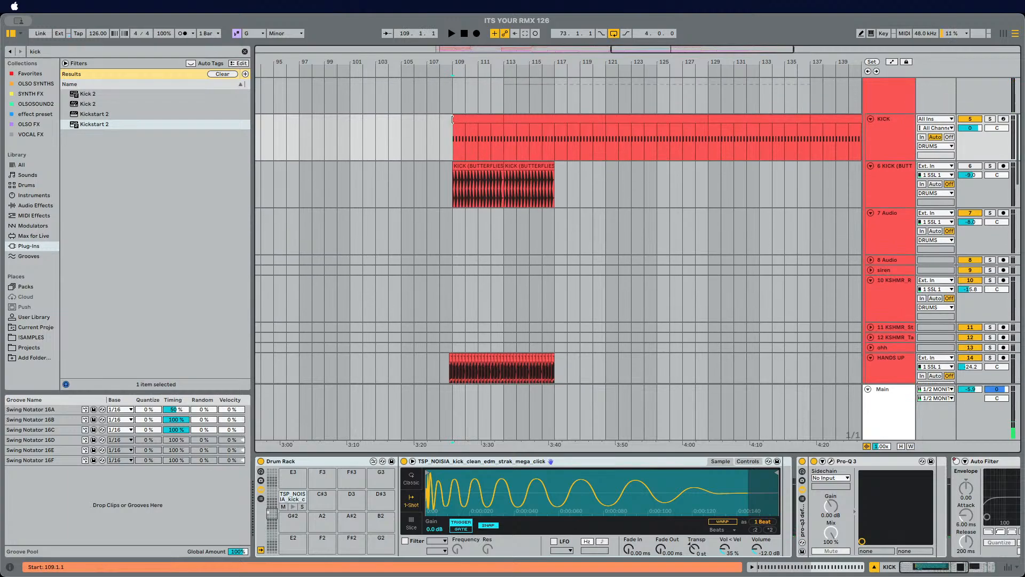
Step: Hot-swap the kick pad's sample on the KICK track during playback, stepping through kicks to TRAVIS_BARKER_drum_kick_one_shot_yah
click(892, 136)
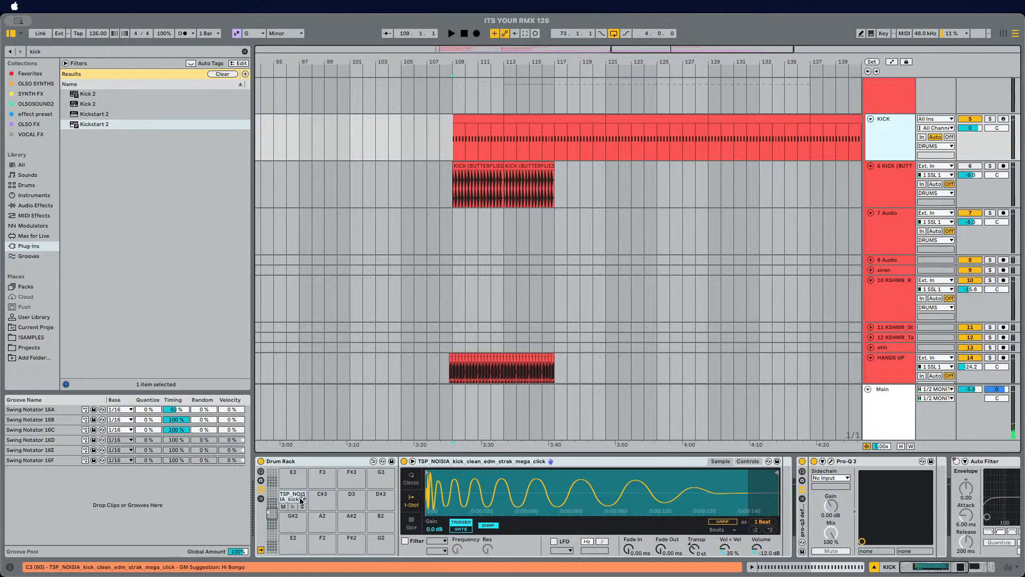
key(q)
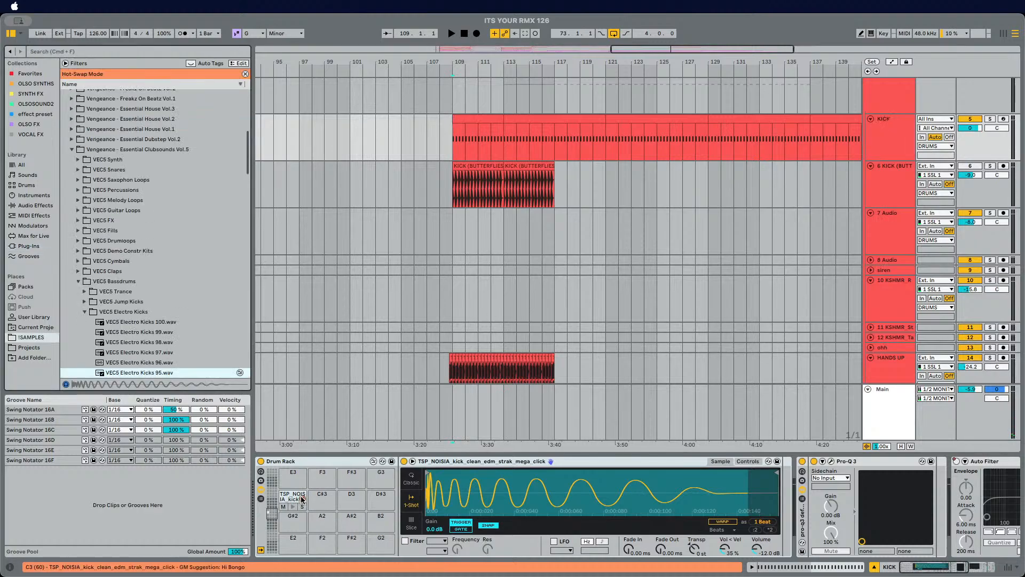
click(373, 461)
key(space)
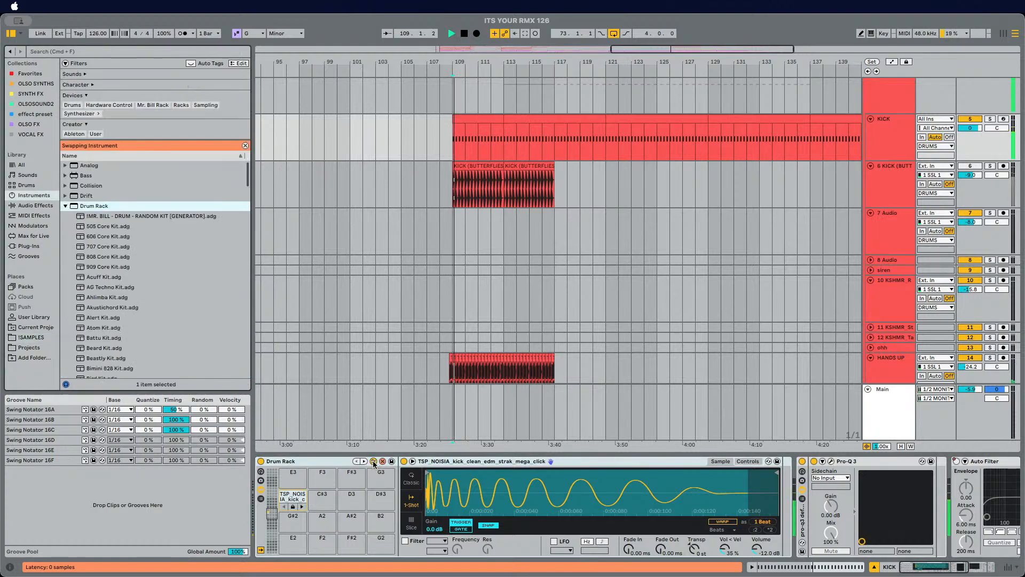
click(303, 499)
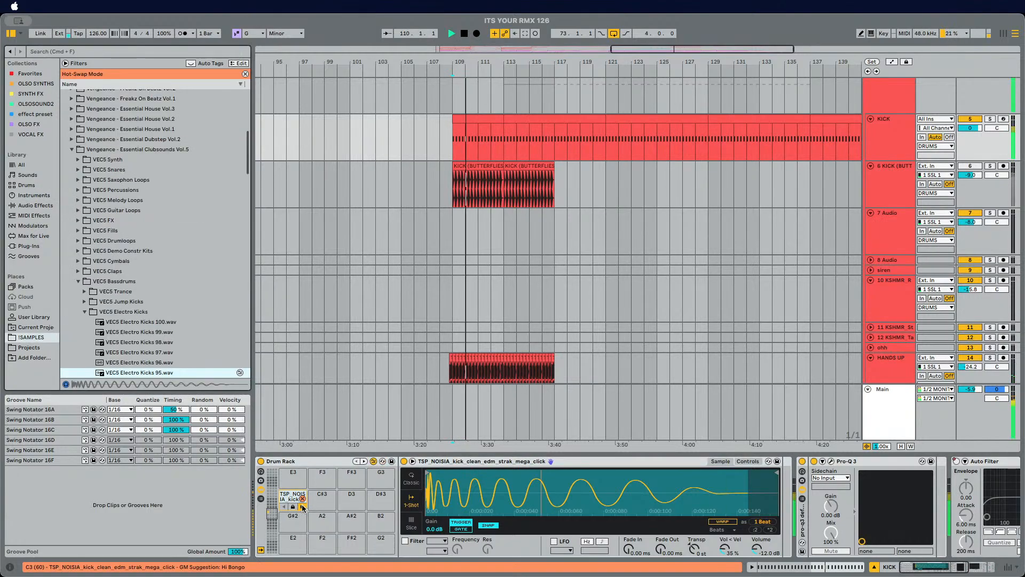
click(303, 507)
click(302, 508)
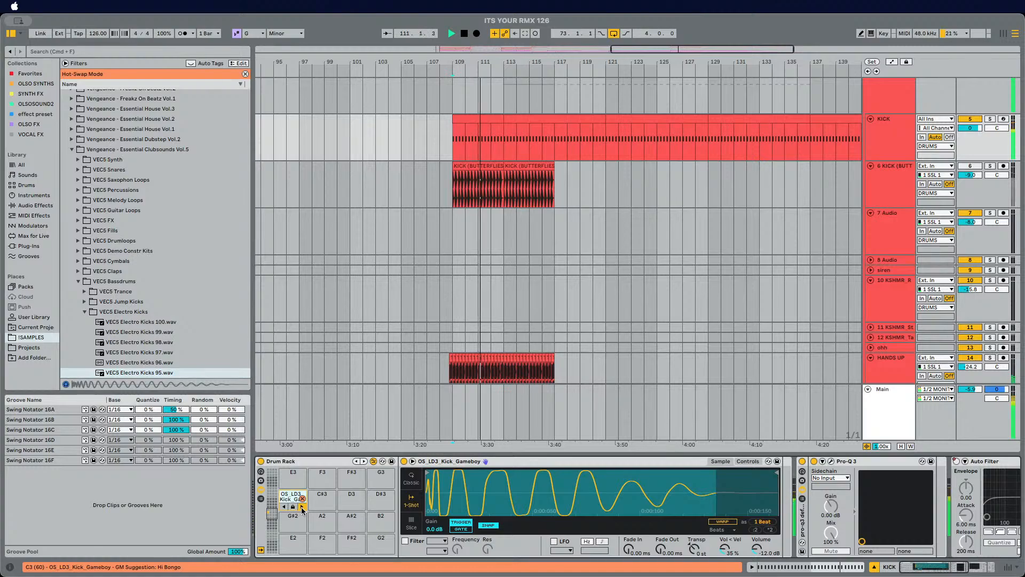
click(302, 507)
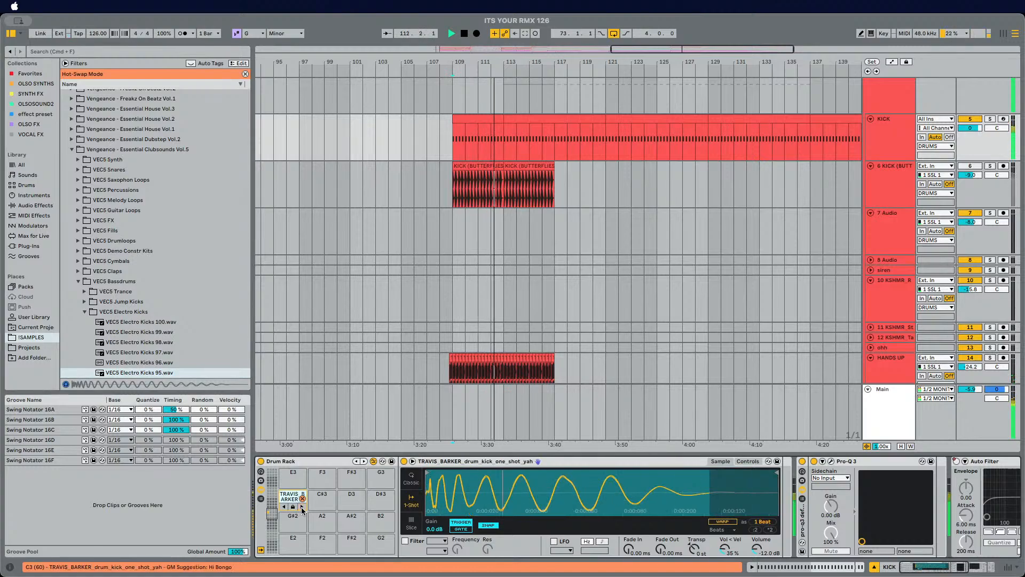
Step: Delete the Pro-Q 3, Auto Filter and Utility effects after the KICK Drum Rack, and swap the kick sample to Kick 3
scroll(506, 507, right, 10)
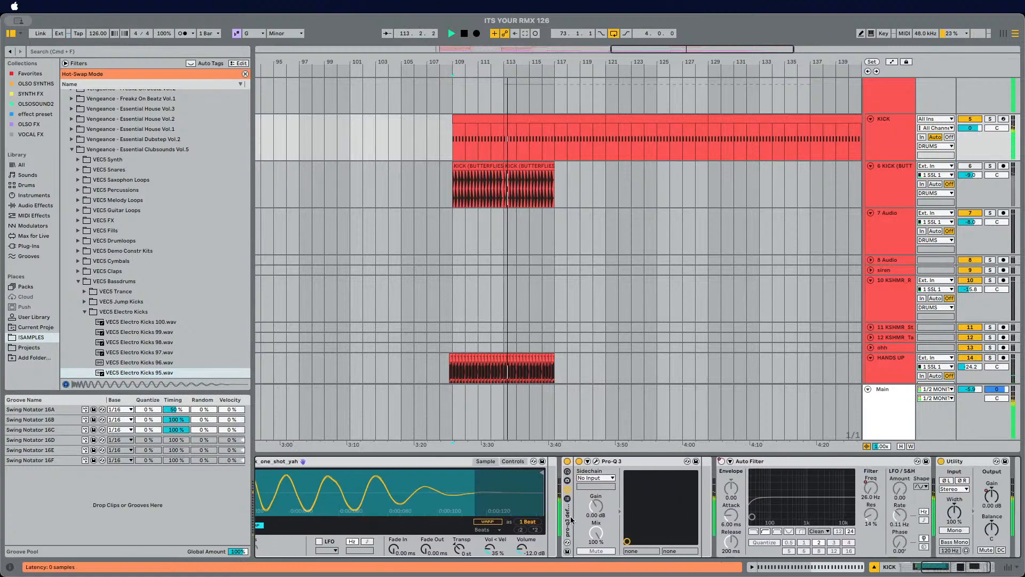
click(520, 516)
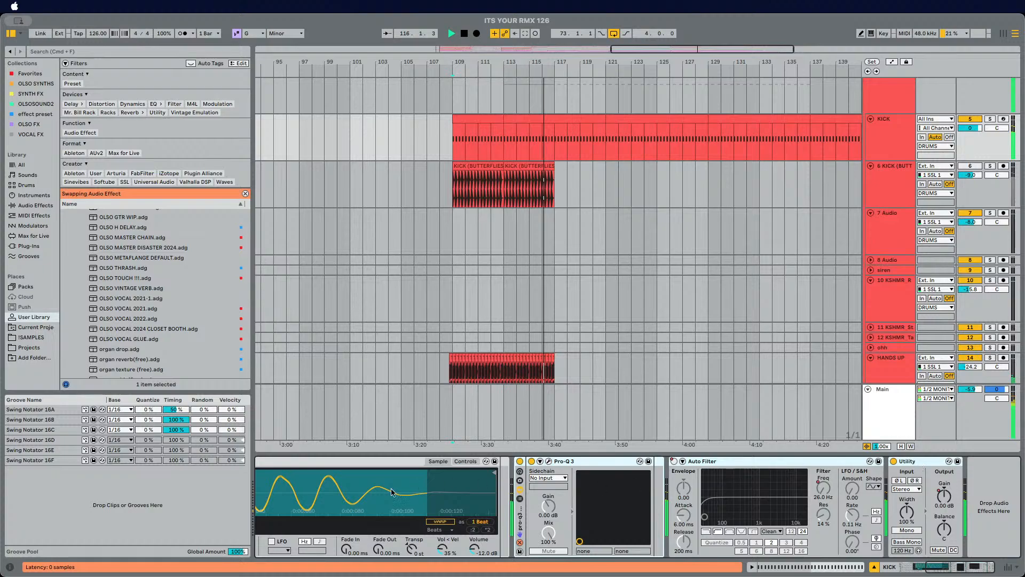
key(Delete)
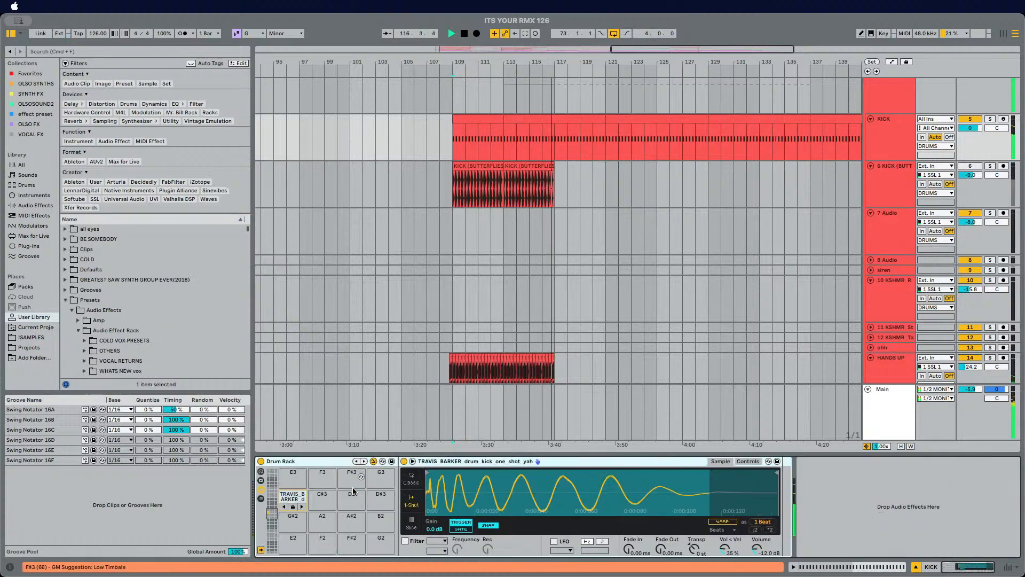
click(302, 508)
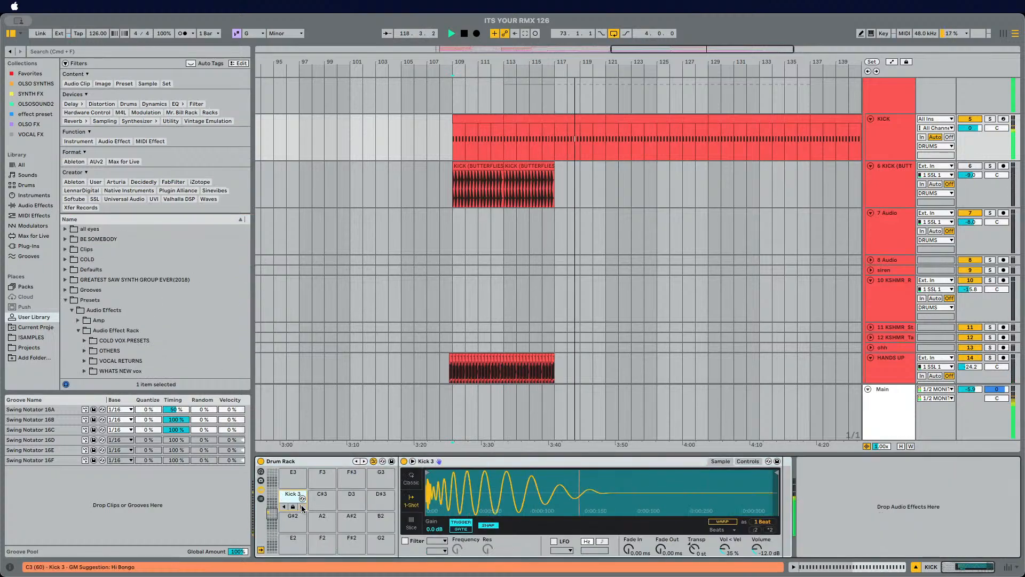
Step: Select the DRUMS group track to inspect its device chain
scroll(801, 256, up, 5)
click(873, 238)
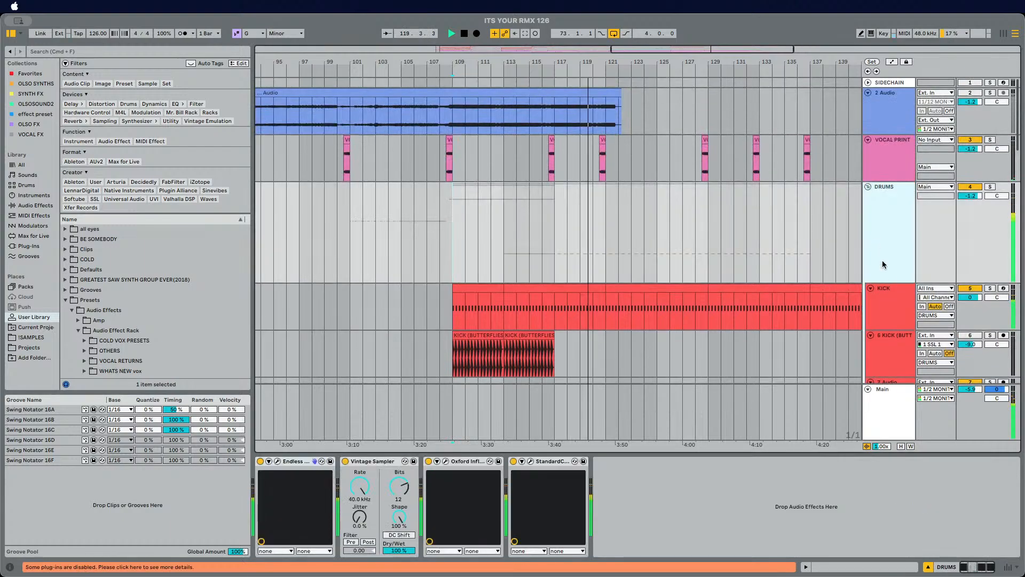
scroll(884, 264, down, 3)
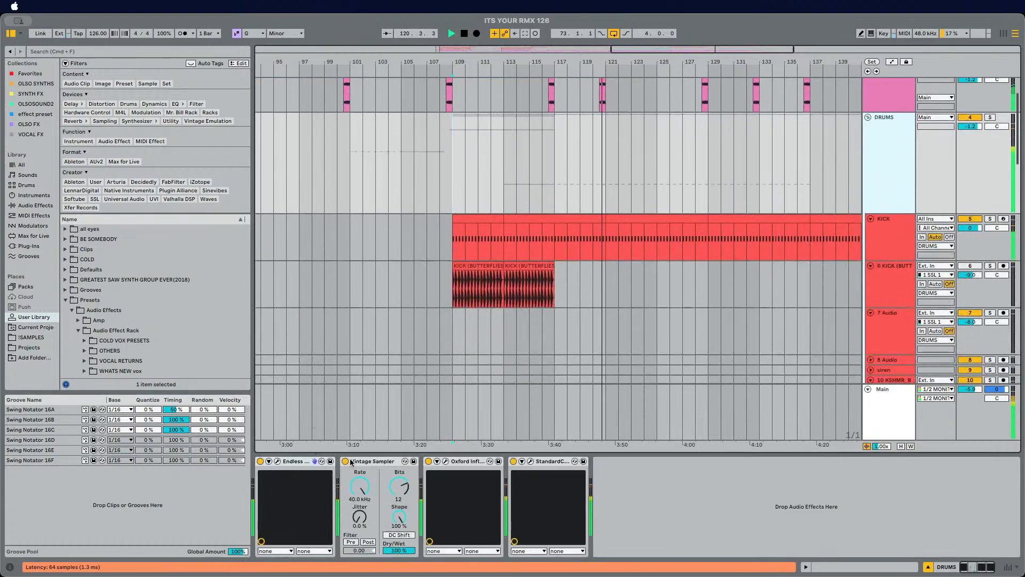
scroll(460, 332, down, 3)
Step: Return to the KICK track at bar 109, stop playback, and hot-swap the kick sample to VEH1 Soft Kick - 081
click(449, 183)
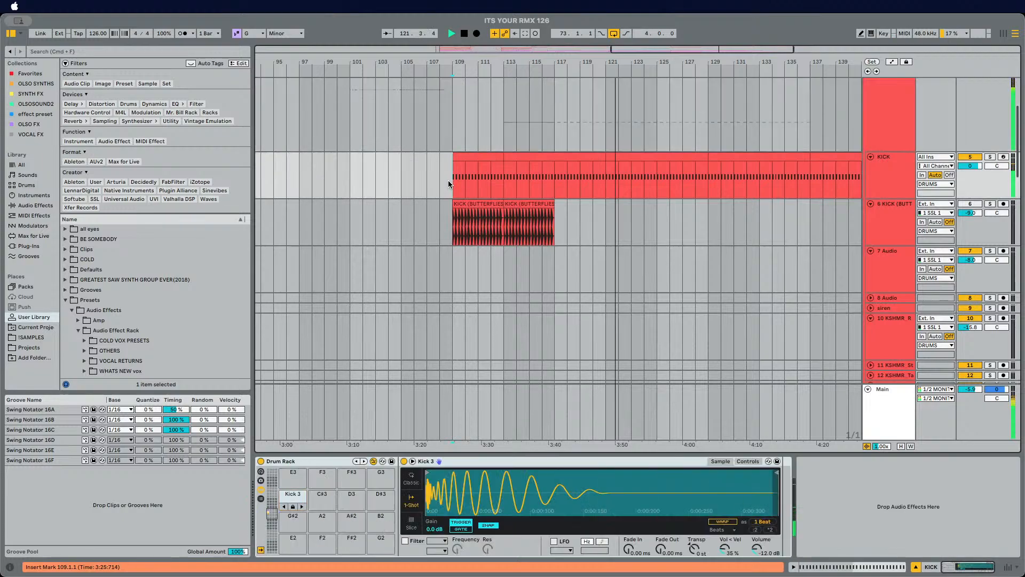
click(887, 175)
key(space)
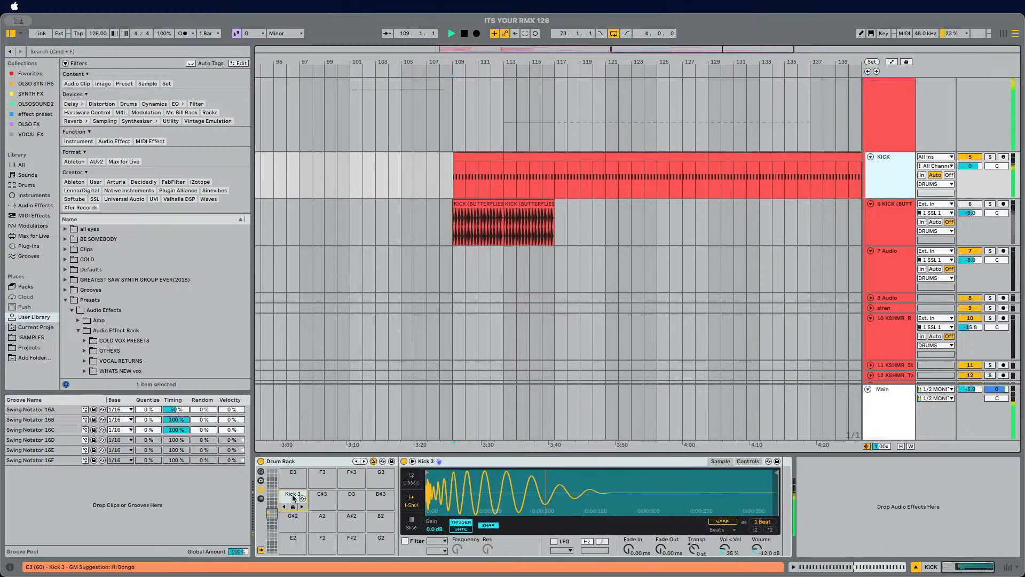
click(302, 508)
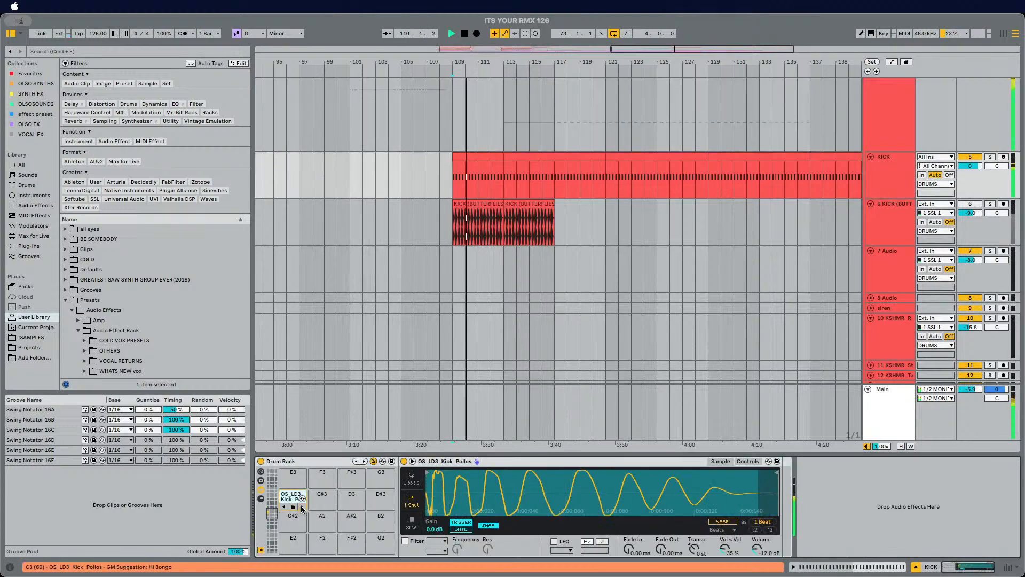
click(302, 507)
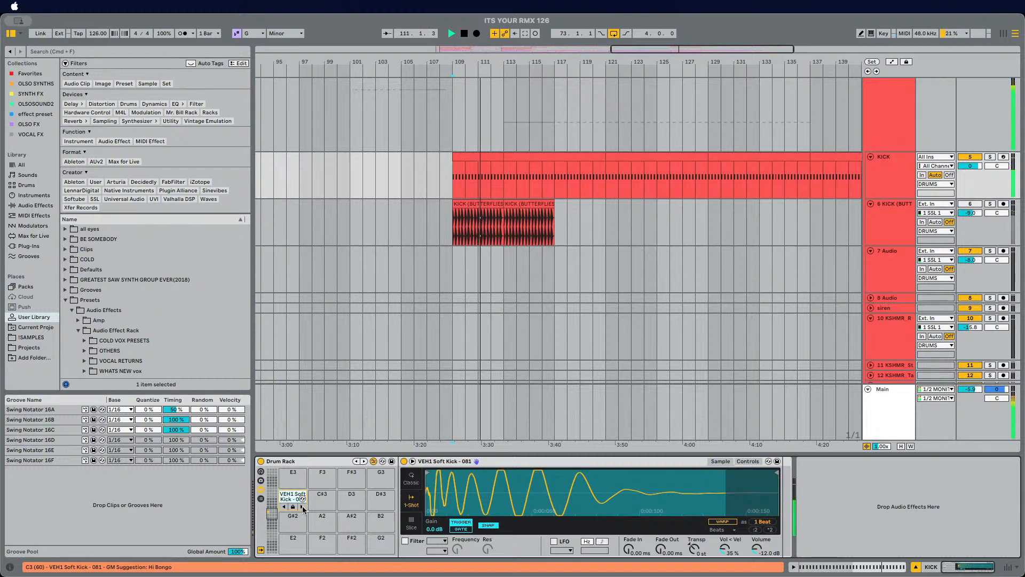
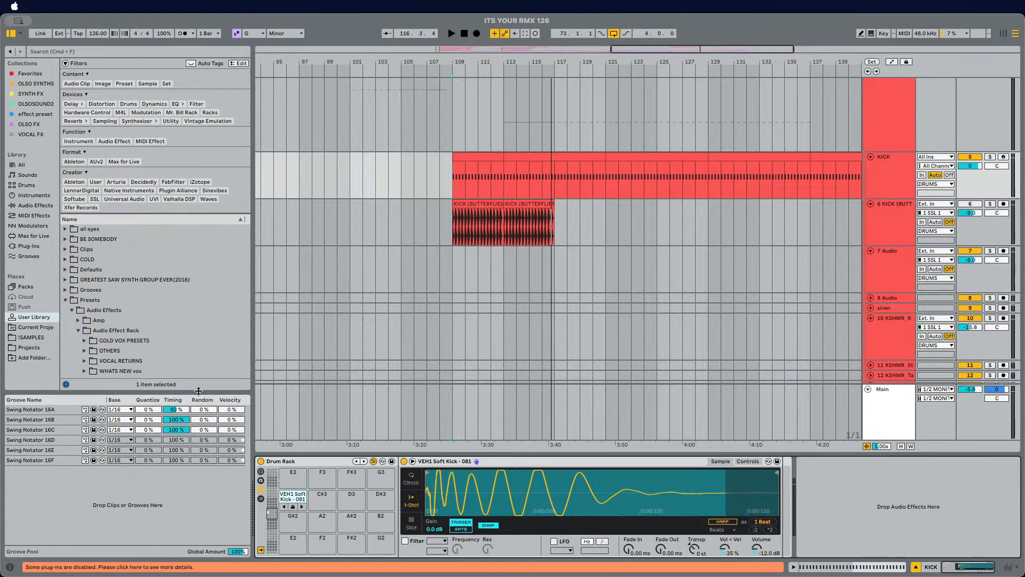
Step: Start playback and step the kick pad through samples to VMH2 Bassdrum 201 E
key(space)
click(302, 507)
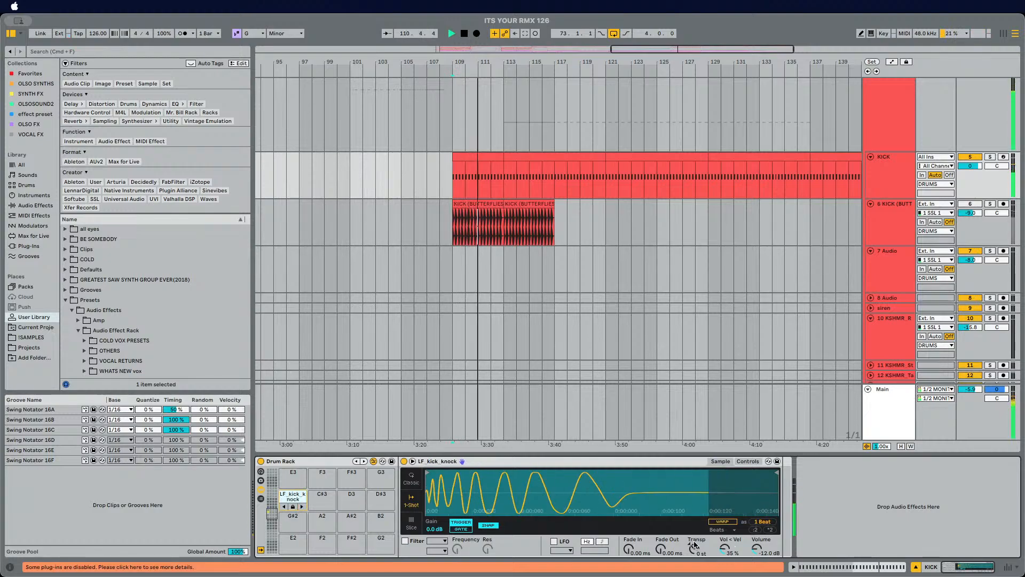
click(302, 507)
click(303, 508)
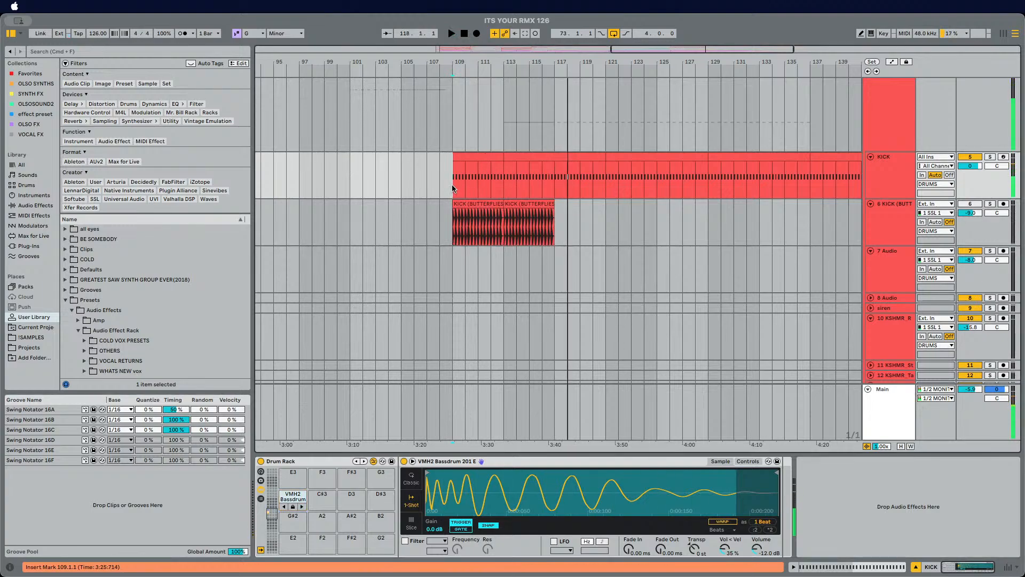
Step: Loop bars 109 to 113 on the KICK track and play the selection
key(space)
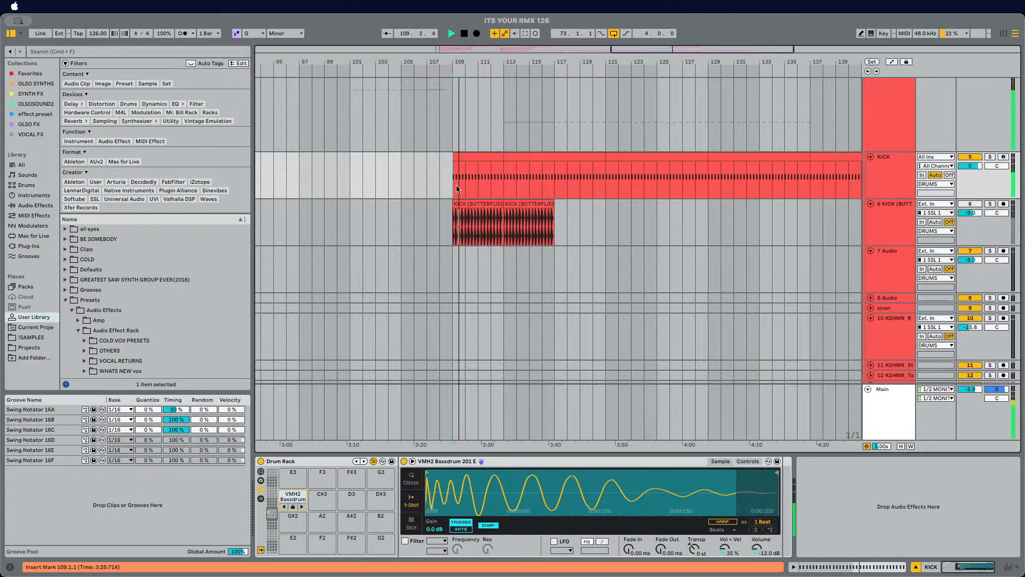
drag(452, 185, 505, 184)
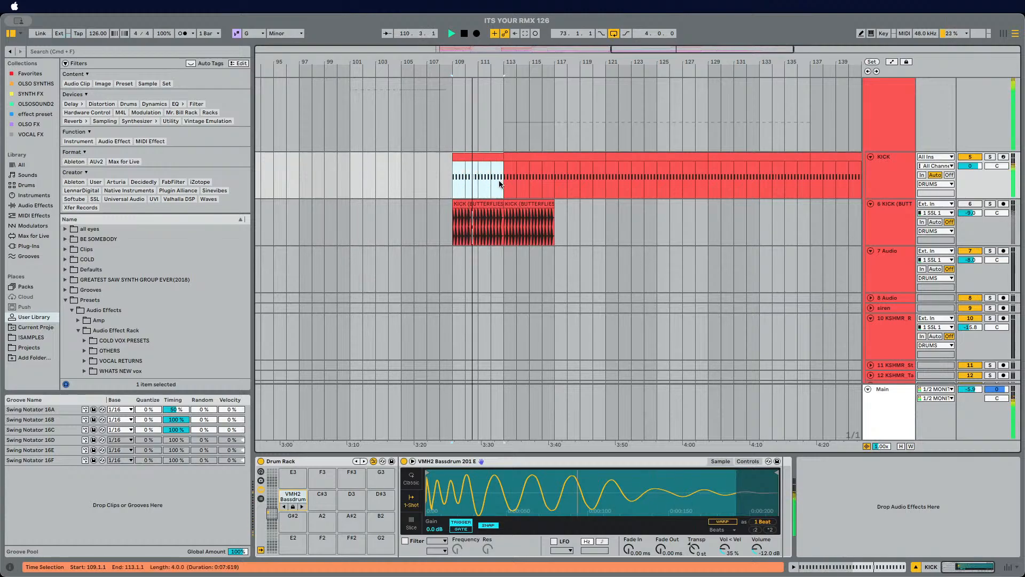
key(super+l)
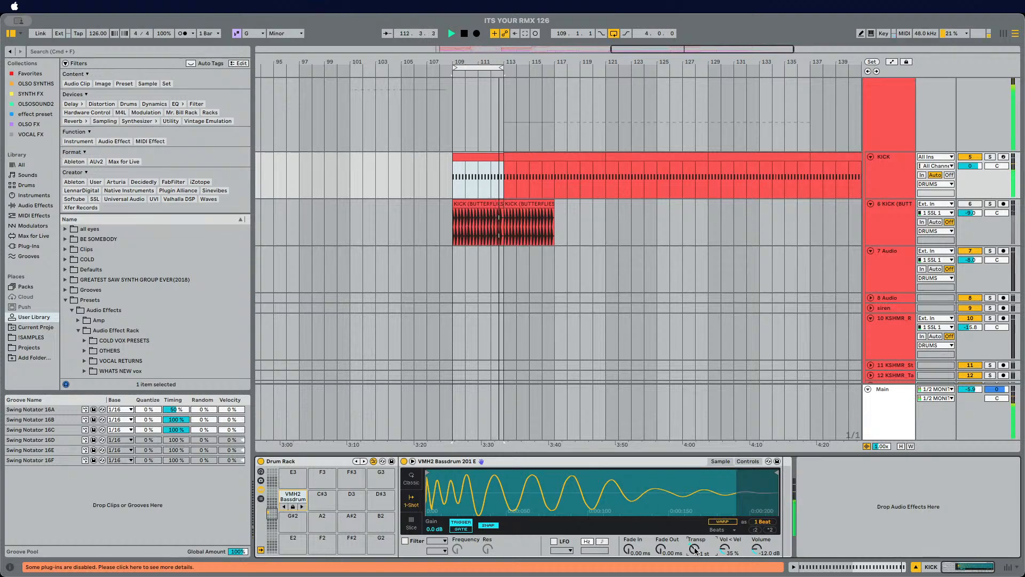
key(Down)
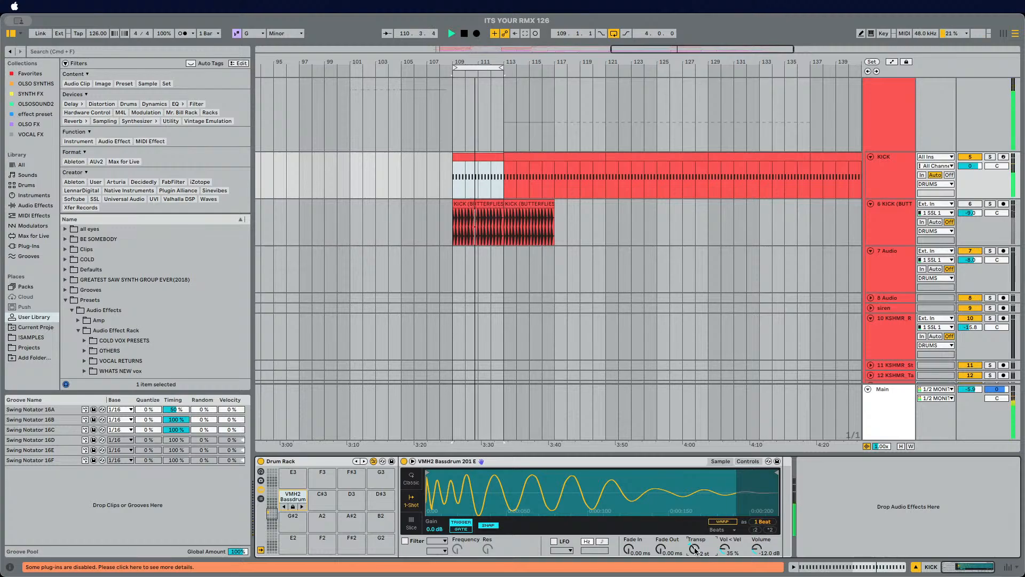
key(Up)
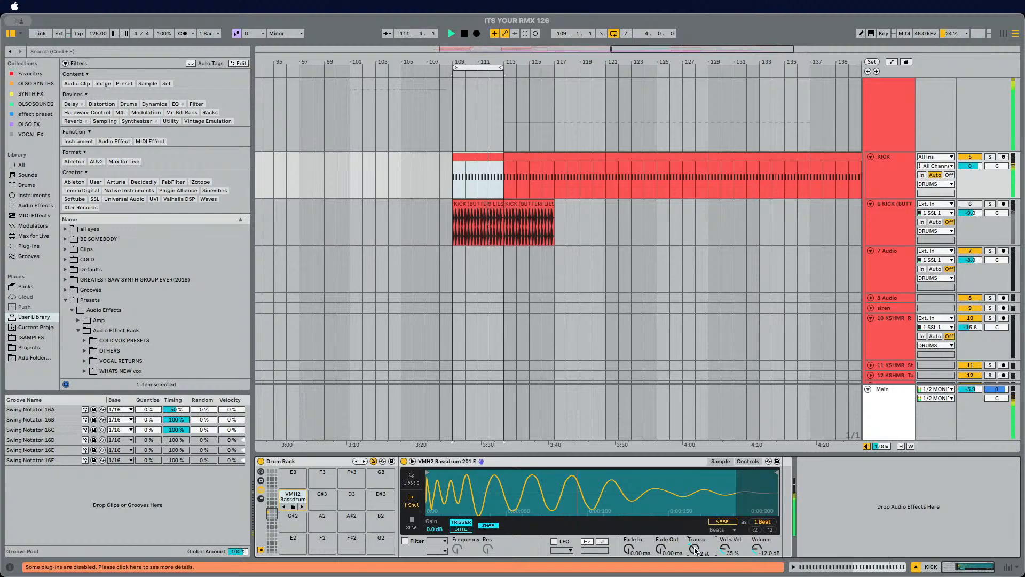
Step: Search the browser for pro-l and add the pro-L2 Default preset to the KICK track's device chain
scroll(1010, 309, up, 3)
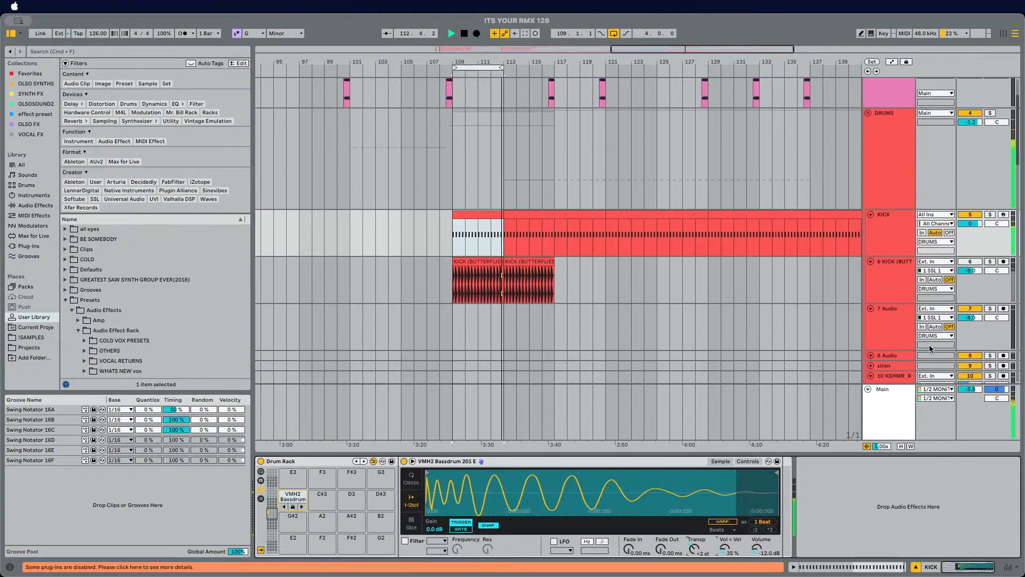
click(905, 234)
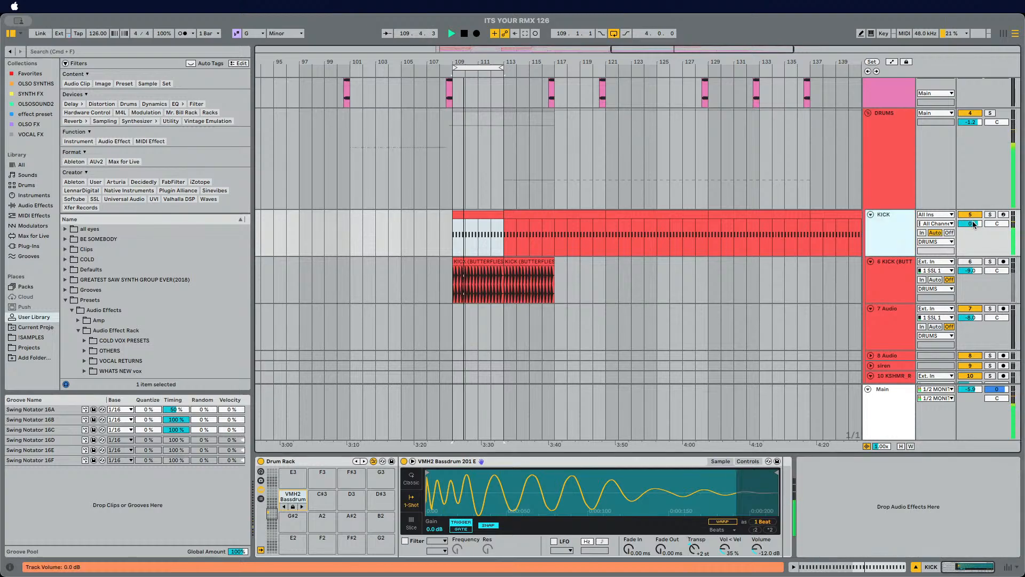
click(120, 51)
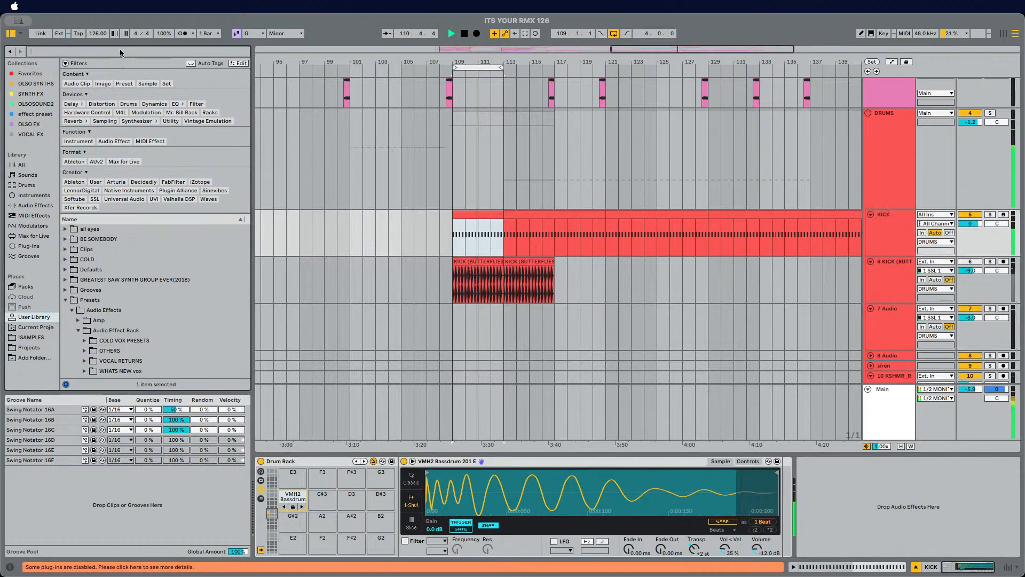
text(pro)
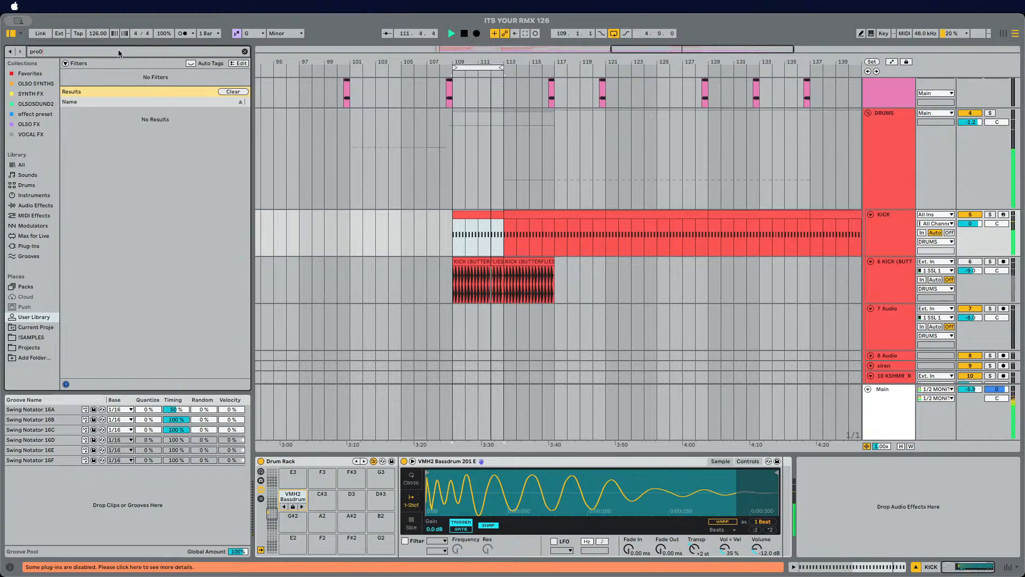
text(-)
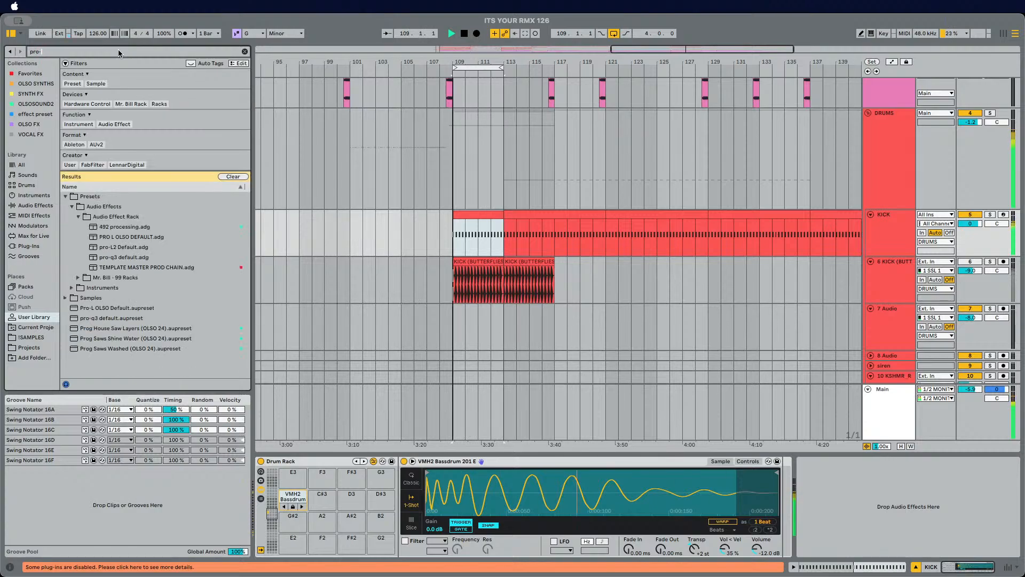
text(l)
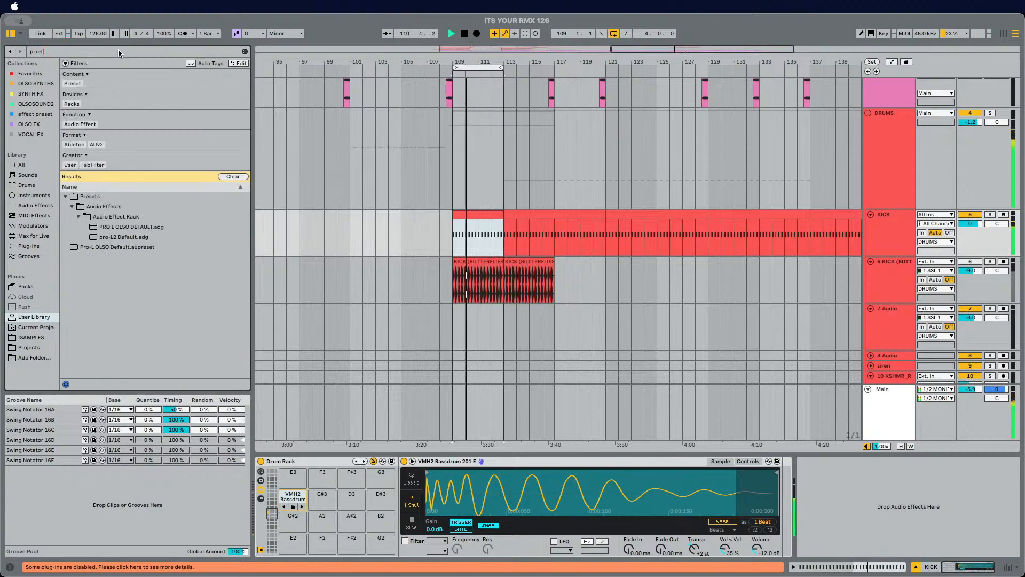
drag(118, 236, 884, 503)
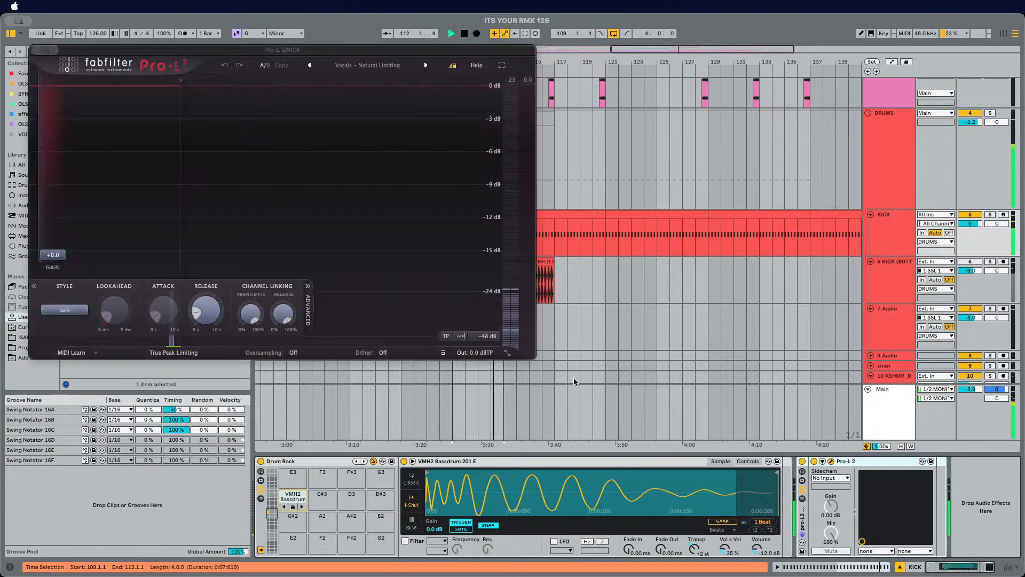
Step: Raise the Pro-L 2 gain on the KICK track to about +5.4 dB and stop playback
drag(52, 256, 54, 225)
key(space)
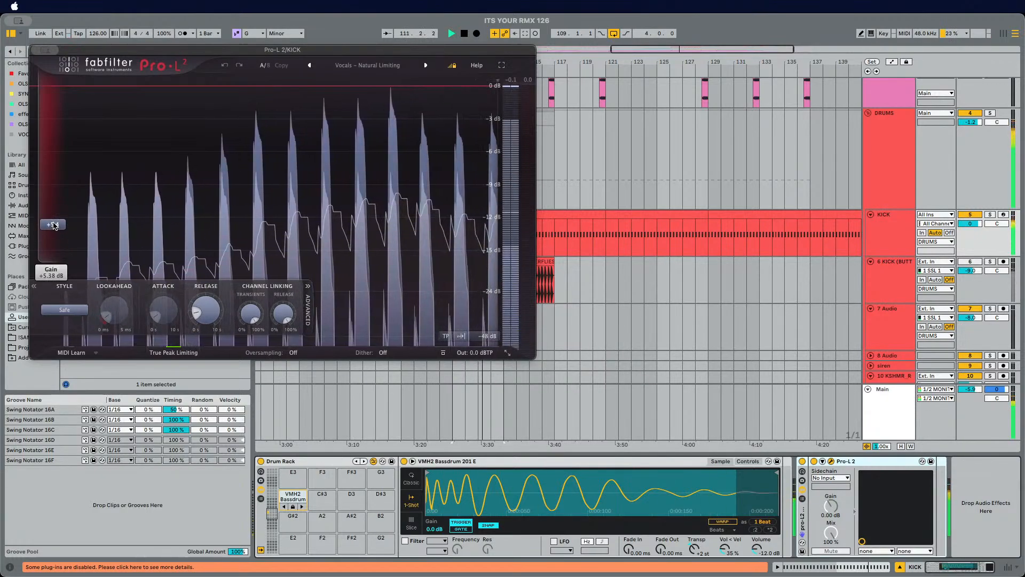
Step: On the DRUMS group, open the Oxford Inflator window and bypass then re-enable Vintage Sampler to compare
click(896, 171)
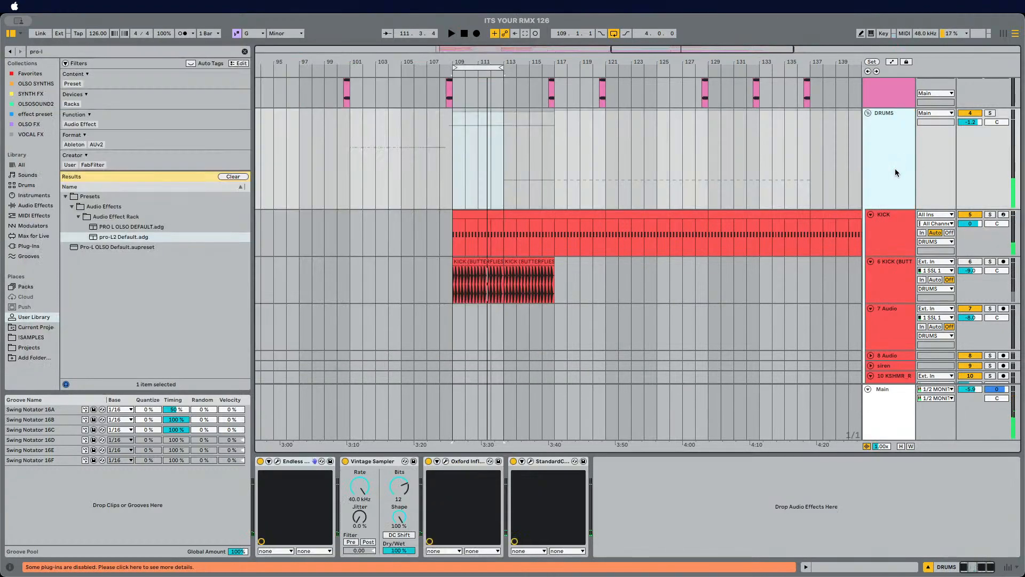
click(447, 462)
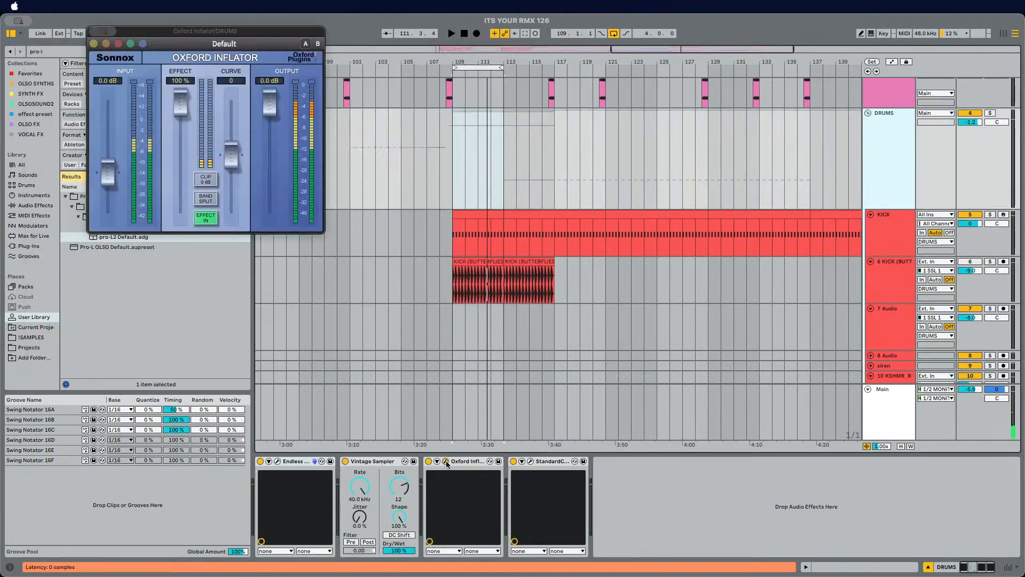
key(space)
click(346, 461)
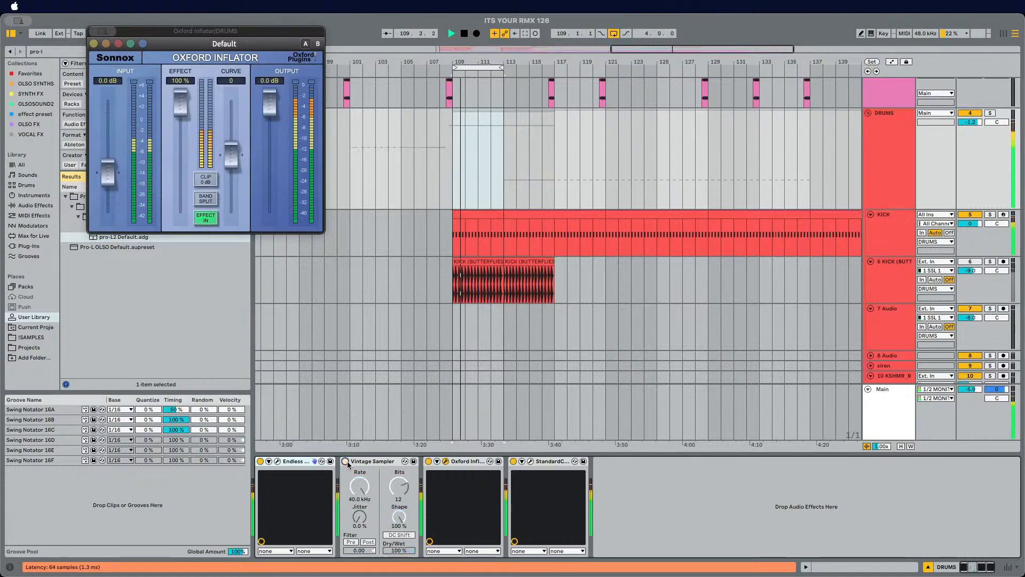
click(346, 460)
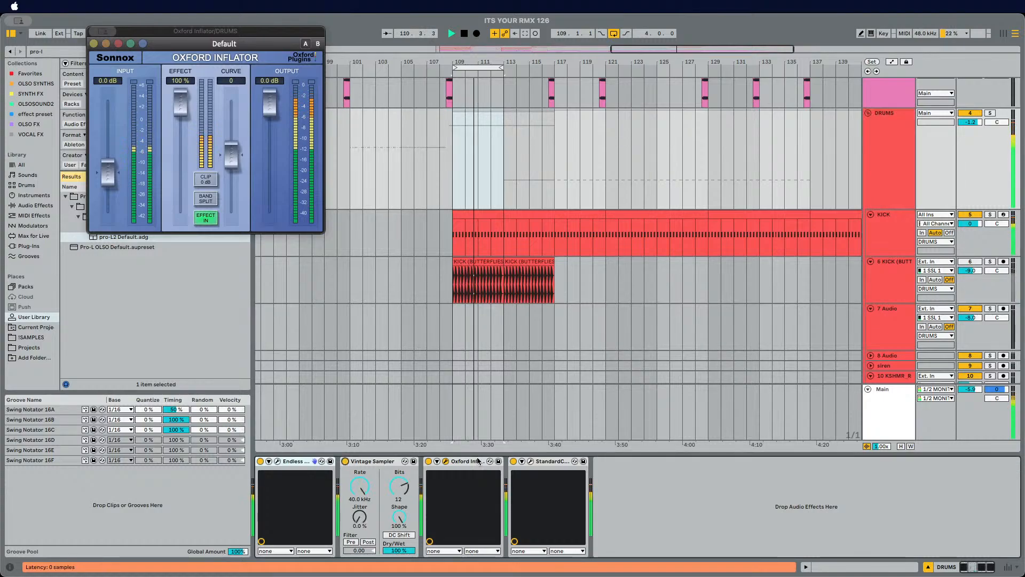
Step: Reopen the KICK track's Pro-L 2 and lower its gain to about +3.4 dB
click(902, 235)
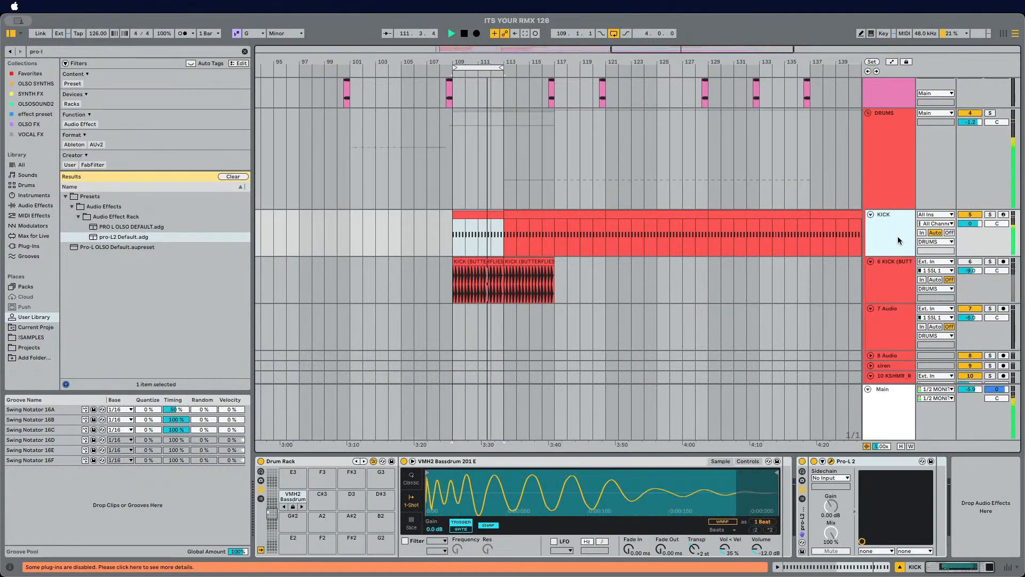
key(super+alt+p)
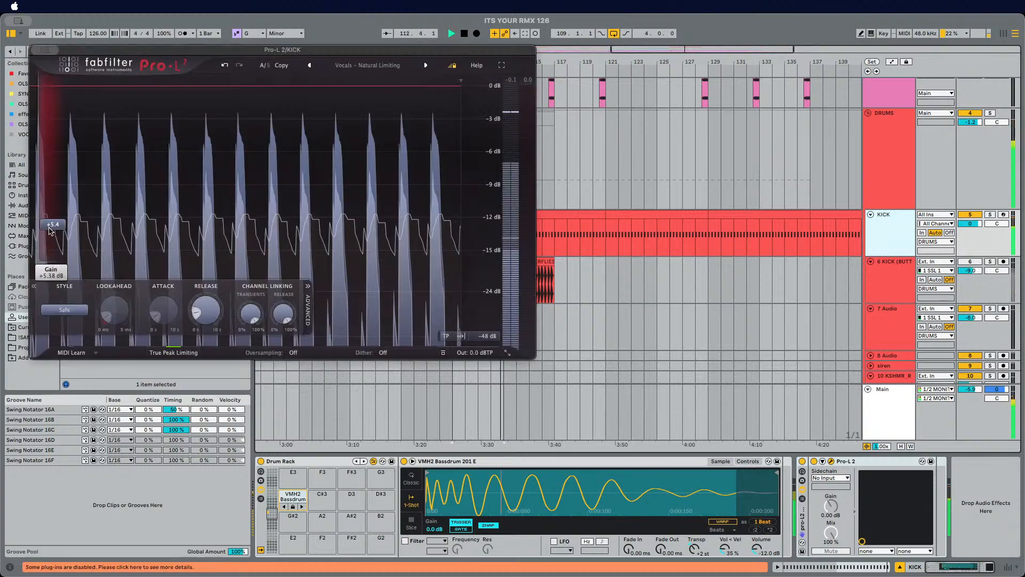
drag(48, 229, 48, 240)
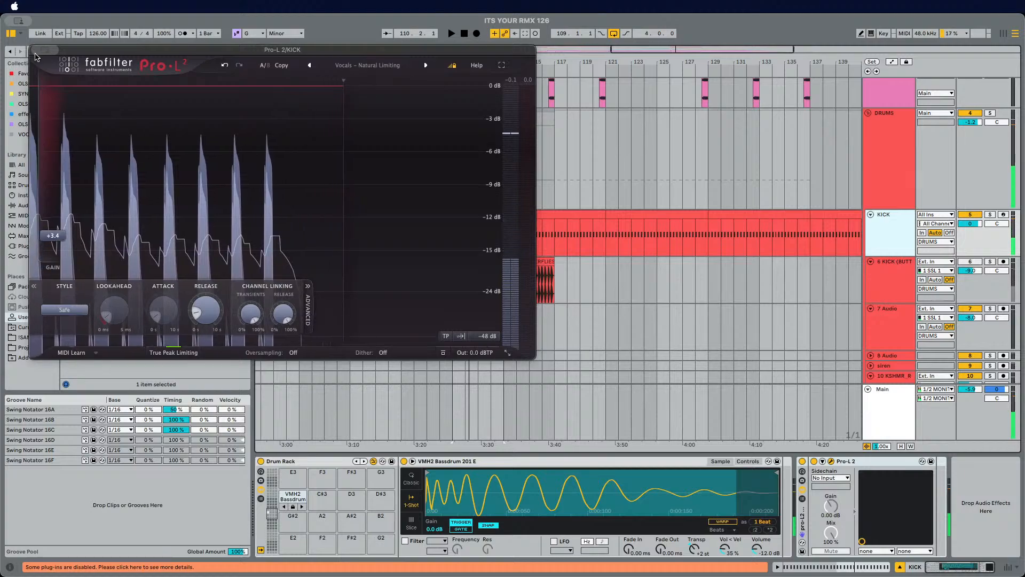
key(super+alt+p)
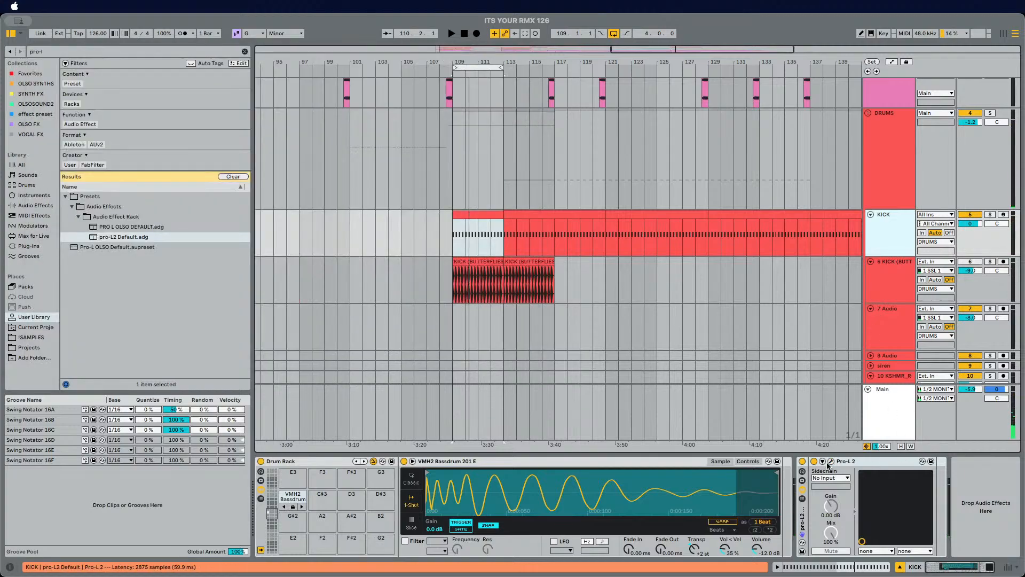
Step: Play the loop and step the kick pad through samples to NICOPOP_kick_retro, entering hot-swap mode
key(space)
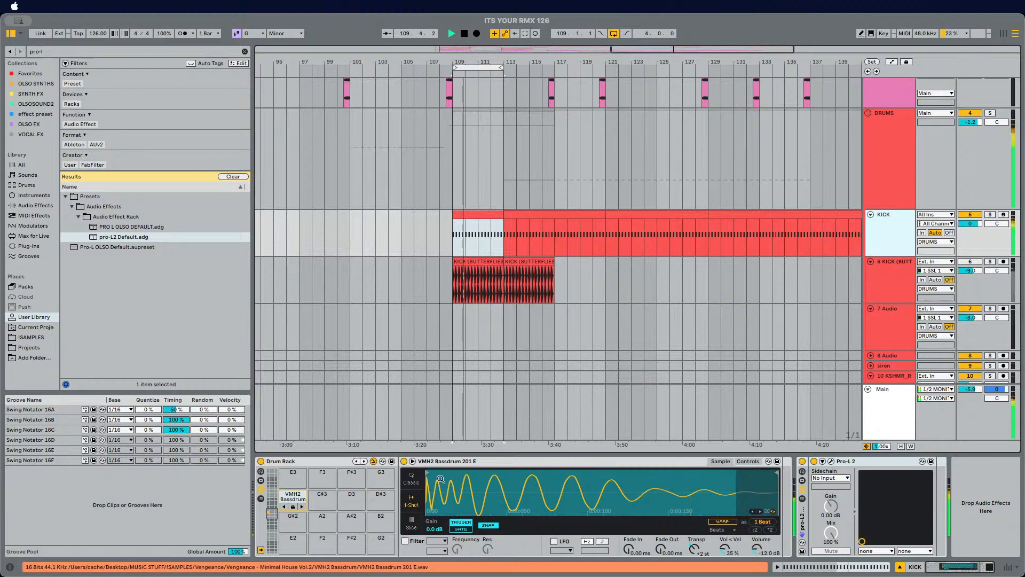
click(302, 507)
click(302, 507)
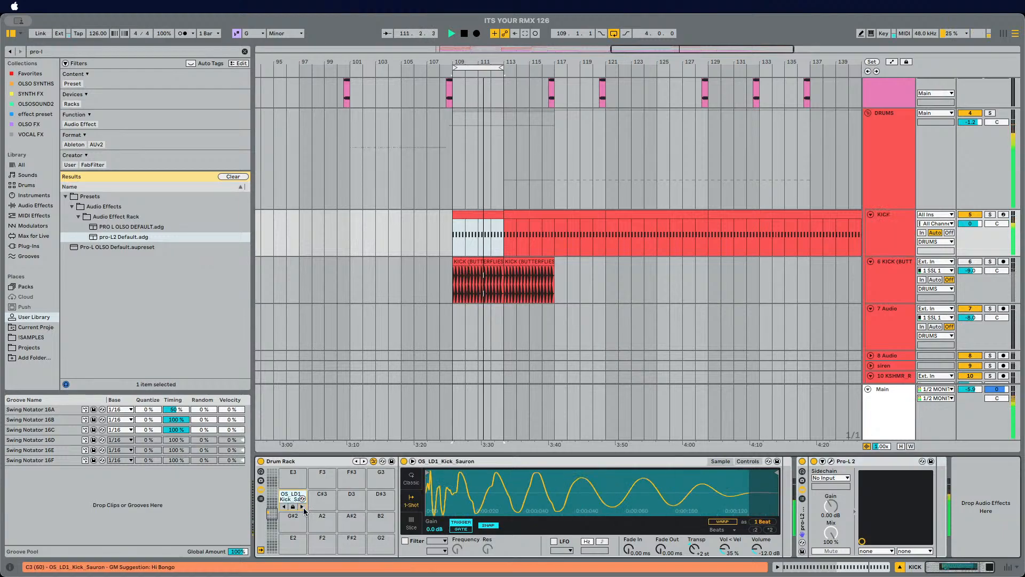
click(303, 507)
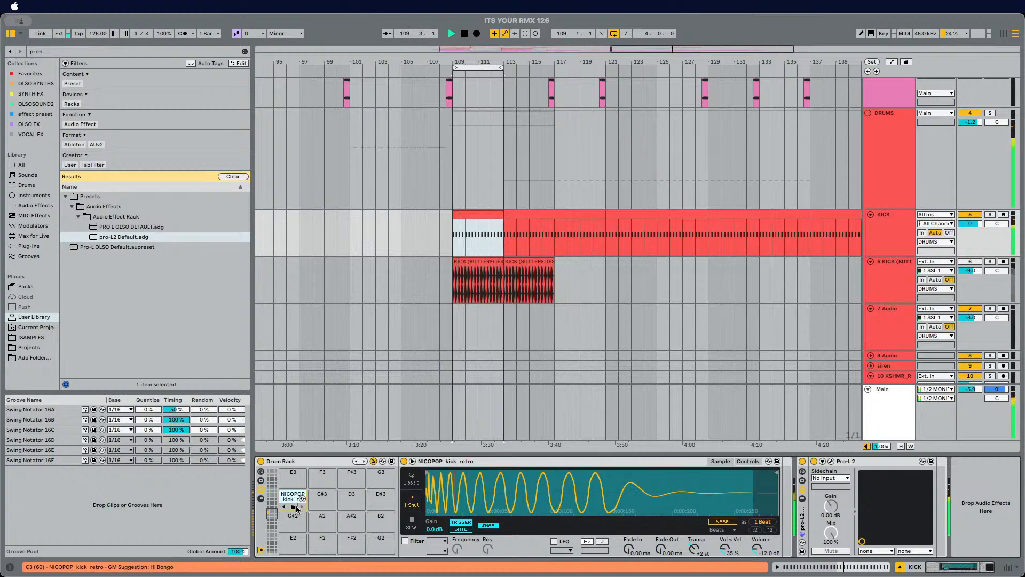
click(302, 507)
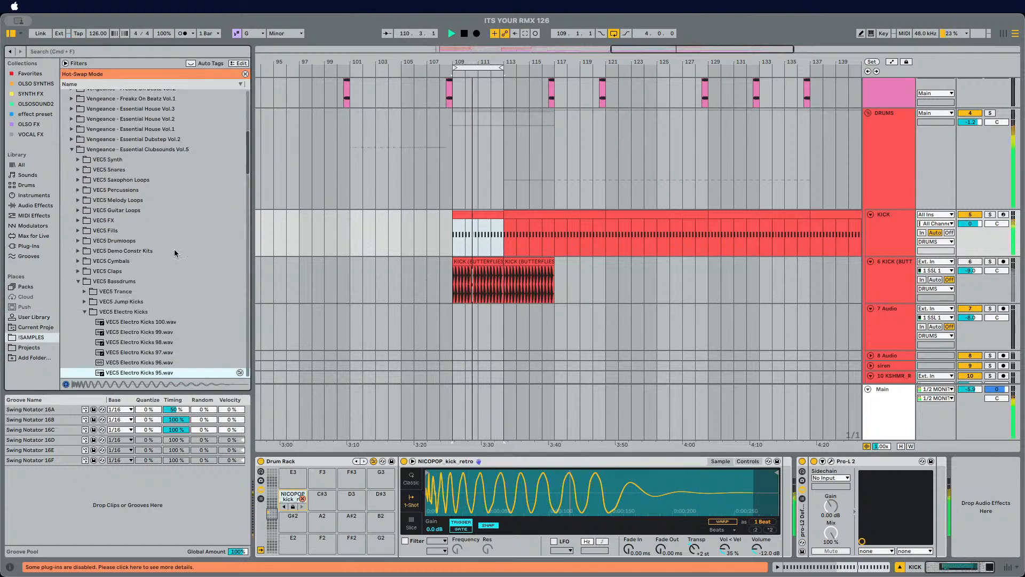
Step: Exit hot-swap mode and browse the Vengeance Electro Kicks folder in the sample library
scroll(173, 248, down, 3)
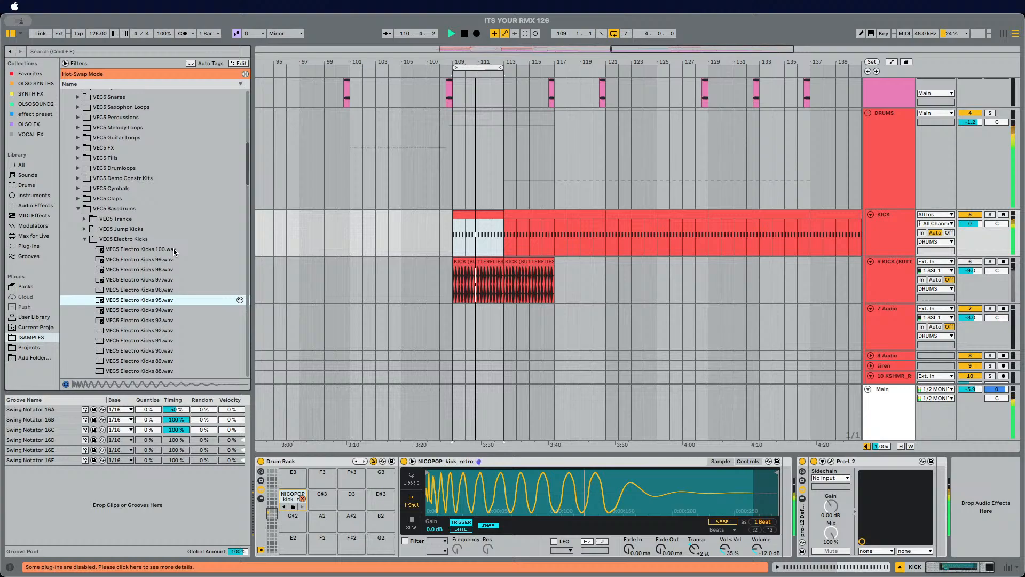
click(246, 75)
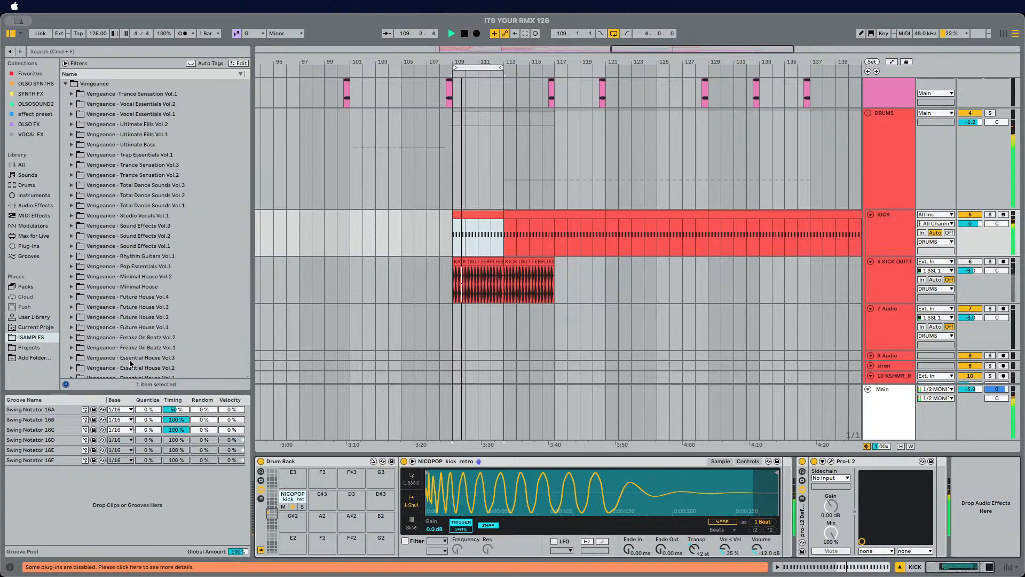
scroll(151, 349, up, 10)
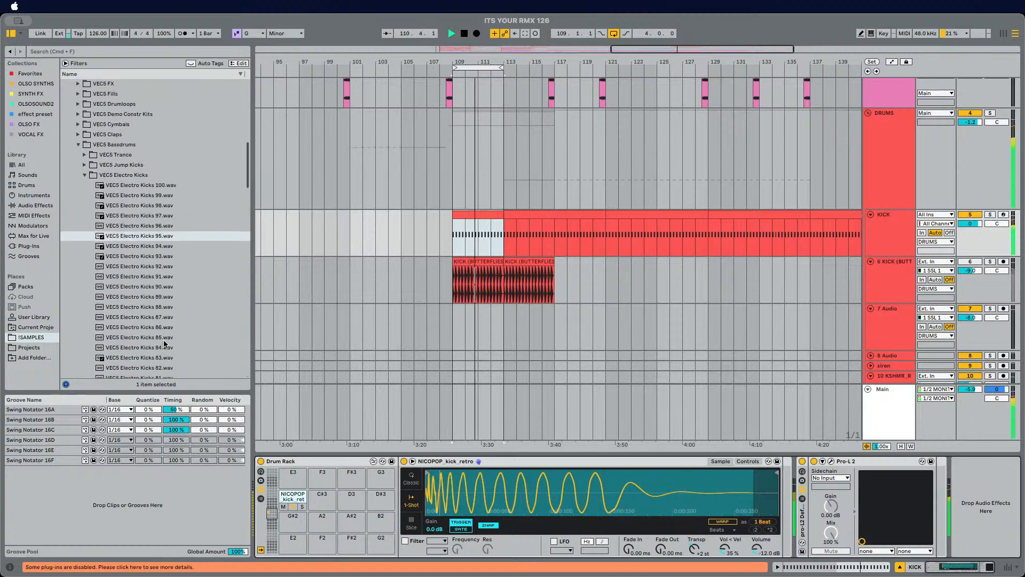
scroll(158, 286, down, 5)
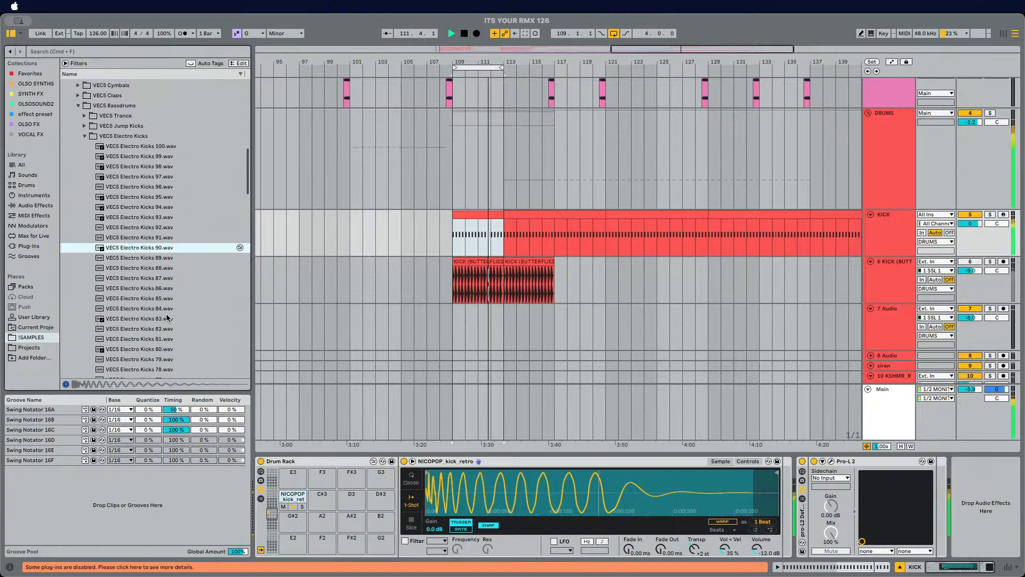
click(84, 140)
scroll(128, 170, up, 20)
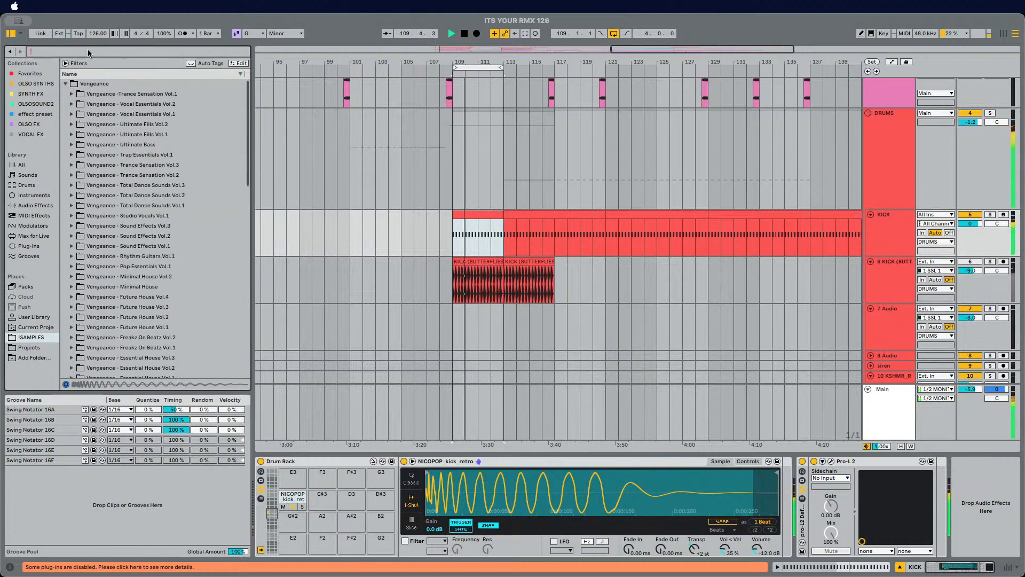
Step: Search the whole library for KICK and load ZEDD_Kick_clean_Happy_Now-1.wav onto the kick pad
text(KICK)
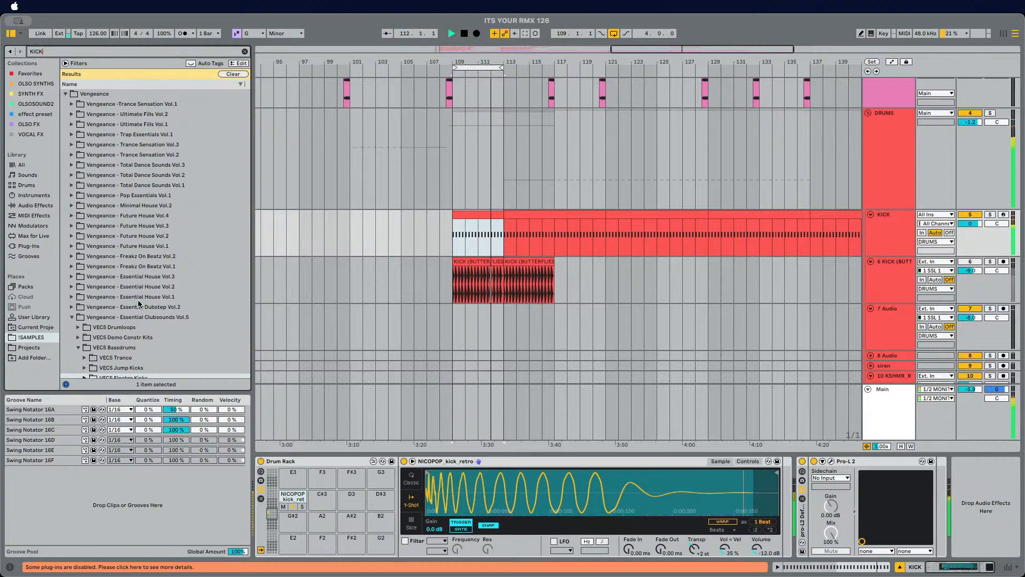
scroll(91, 323, down, 4)
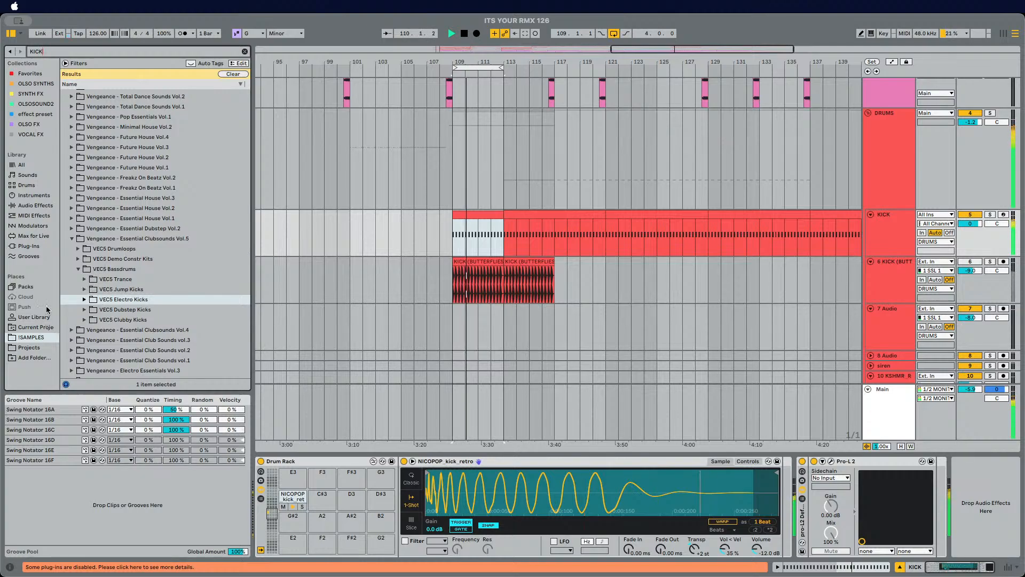
click(33, 166)
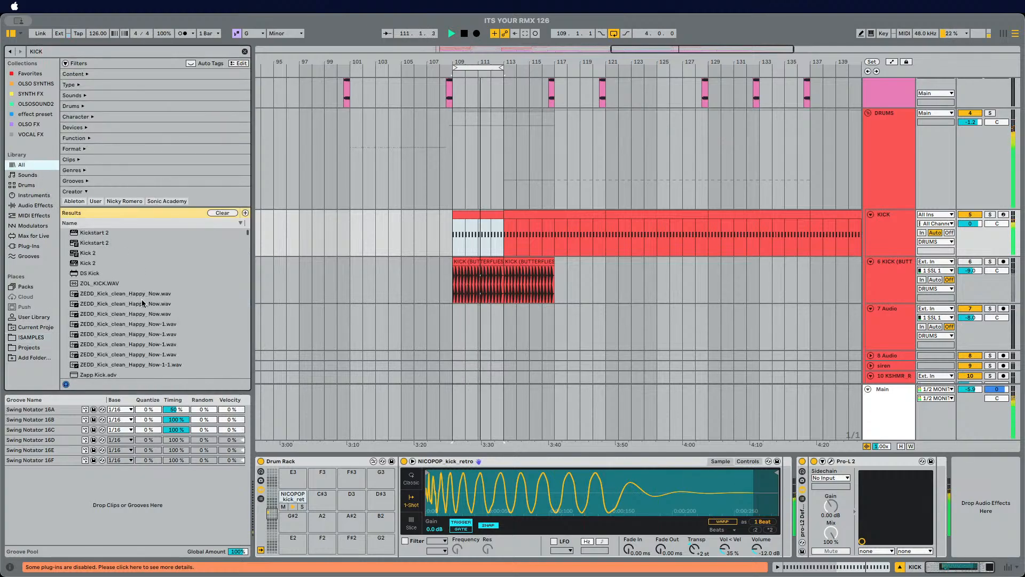
scroll(144, 303, down, 5)
click(146, 251)
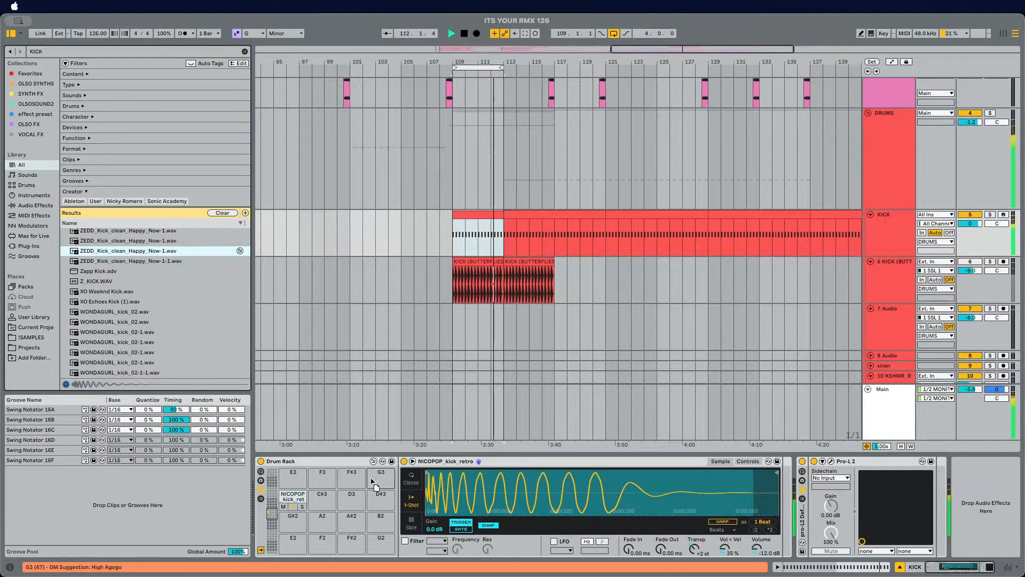
drag(288, 494, 289, 498)
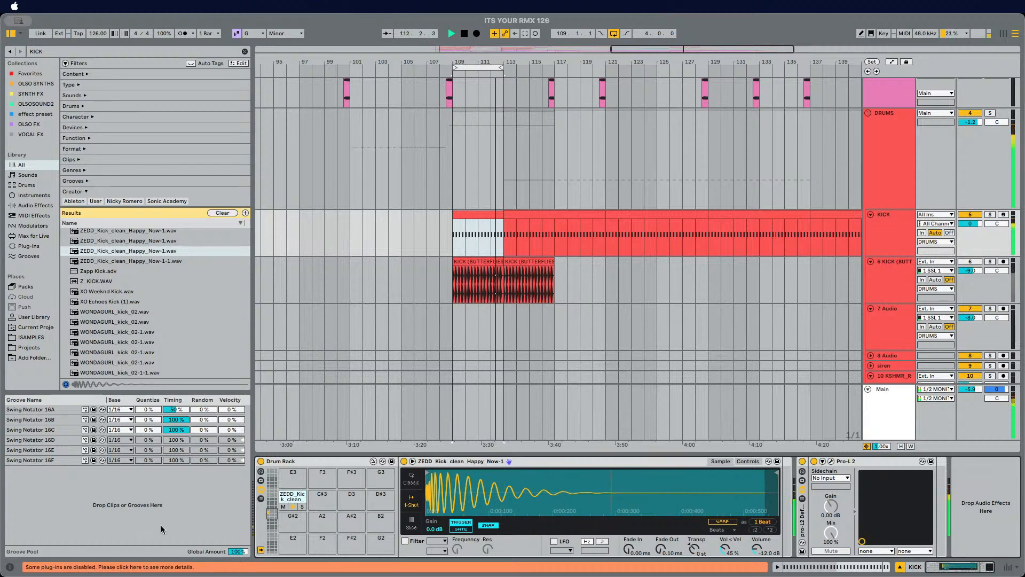
Step: Audition the Z_KICK, XO Weeknd and ZEDD kick samples in the KICK search results
click(128, 285)
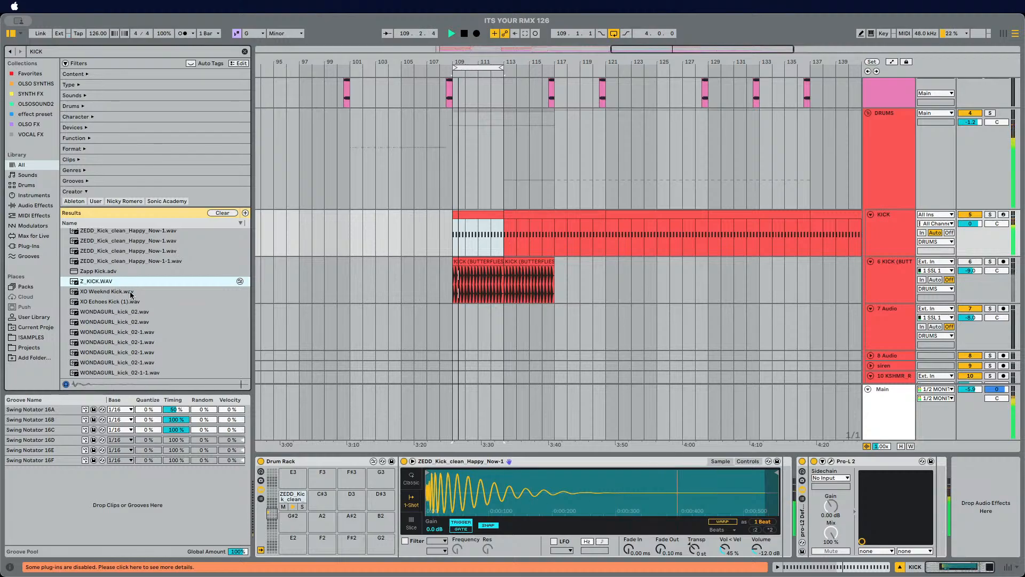
click(122, 293)
click(133, 251)
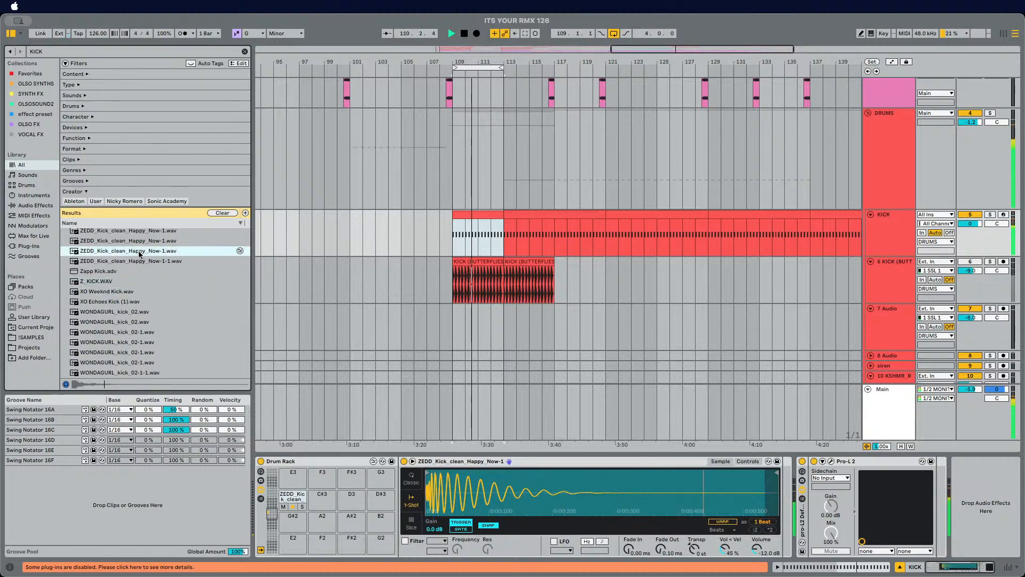
scroll(137, 241, up, 3)
scroll(137, 242, up, 1)
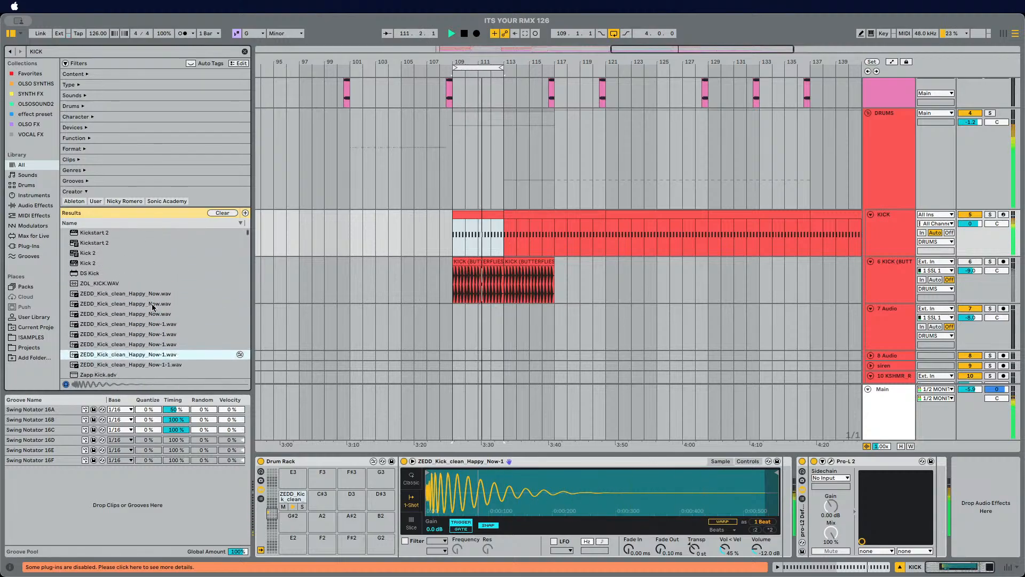
click(133, 281)
scroll(119, 245, down, 10)
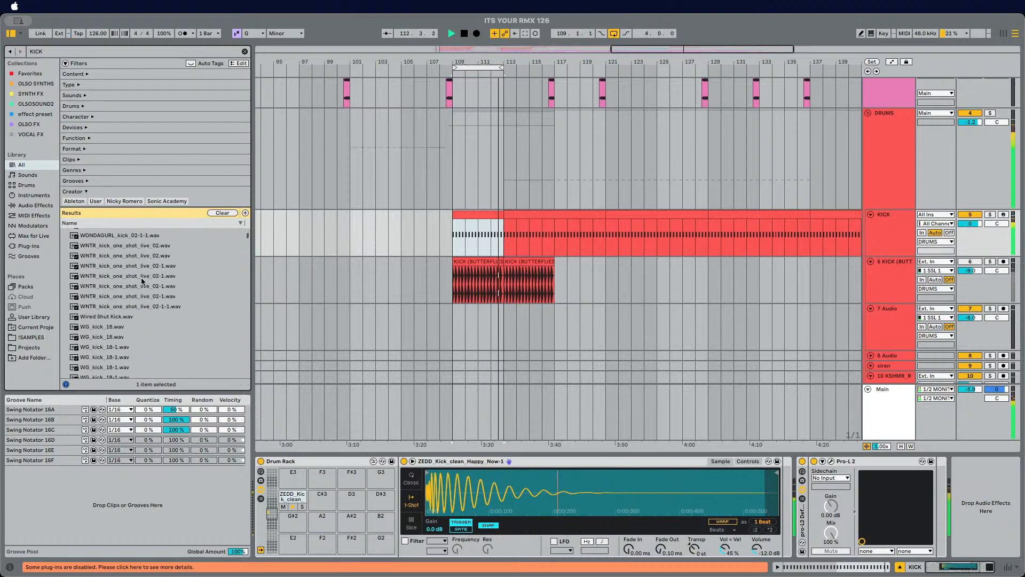
Step: Audition the WNTR, WG and wadt kick samples in the results and stop playback
click(143, 277)
click(140, 337)
scroll(140, 338, down, 2)
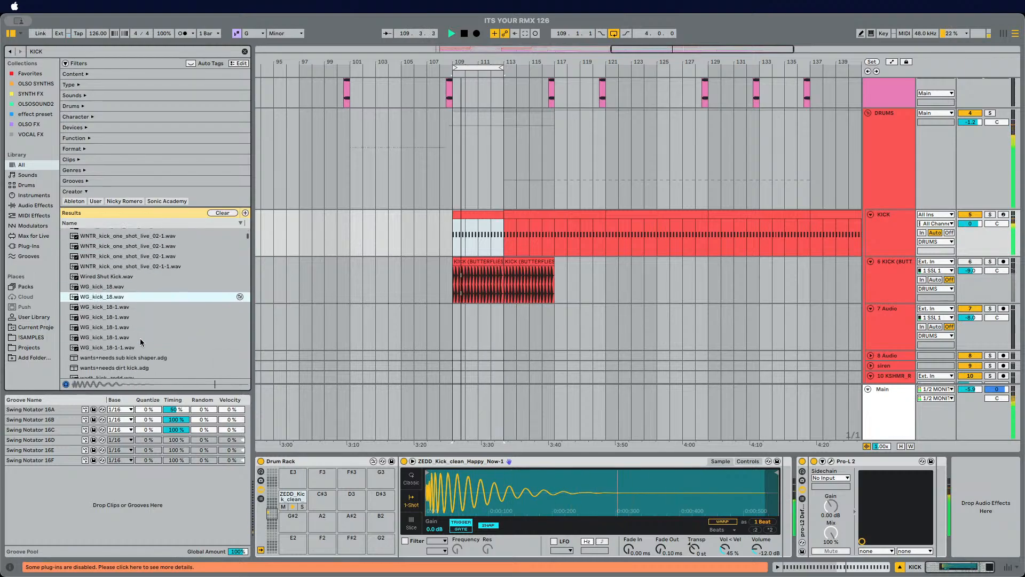
click(140, 338)
scroll(152, 337, down, 2)
click(165, 348)
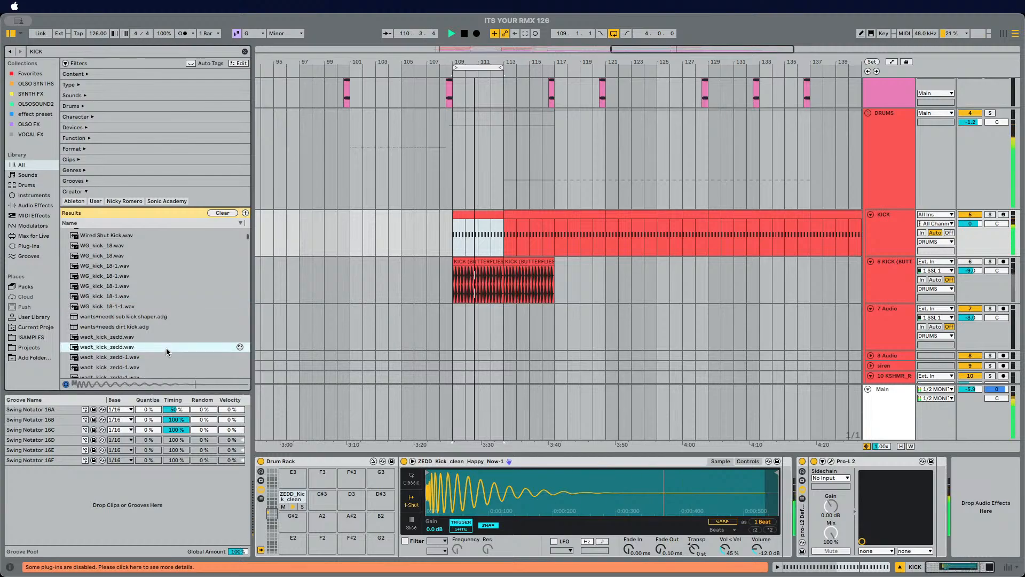
scroll(165, 347, down, 2)
click(160, 319)
click(163, 347)
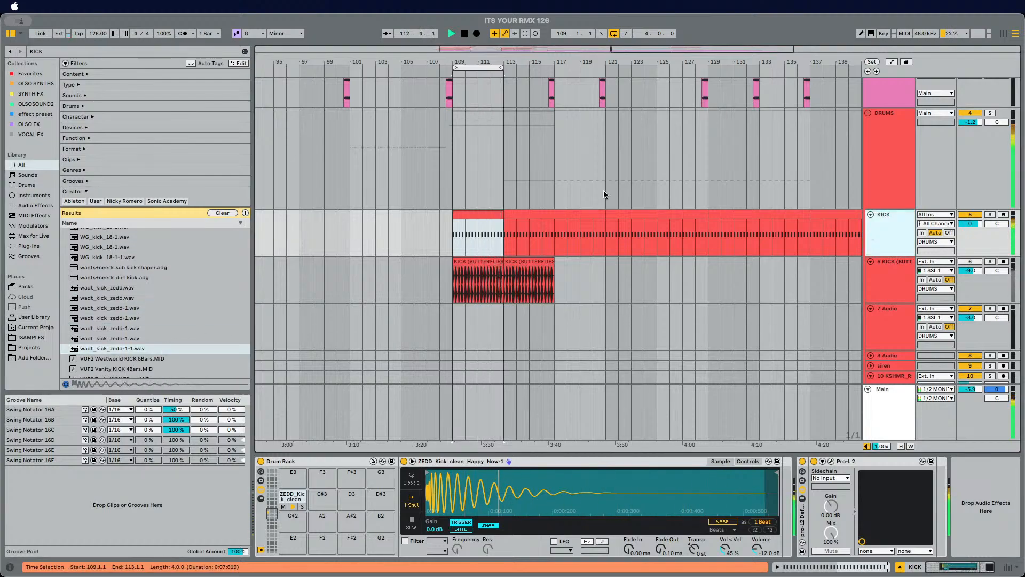
key(space)
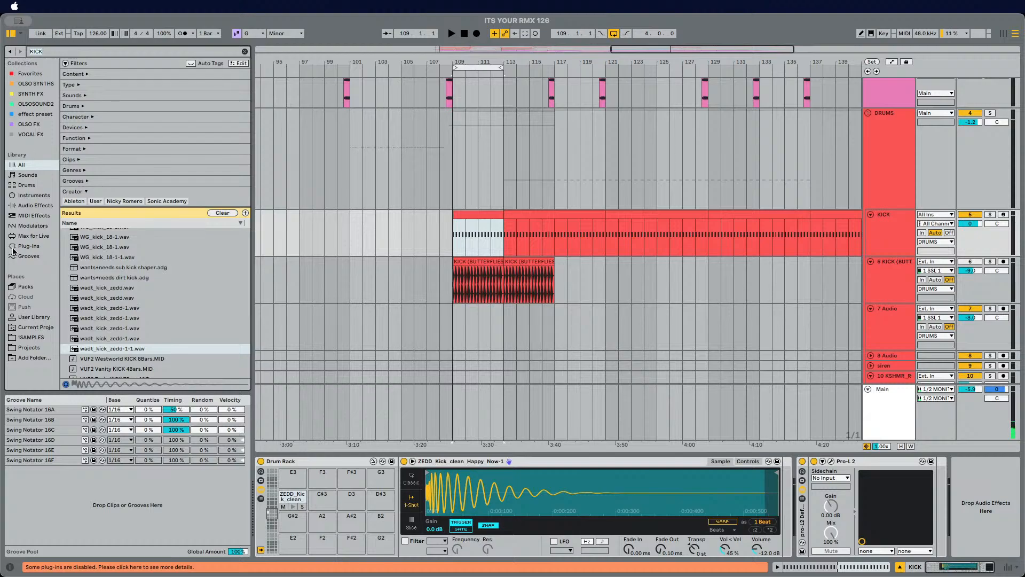
Step: Scroll further through the KICK results and audition the VTS2 kit kick samples
scroll(113, 321, down, 10)
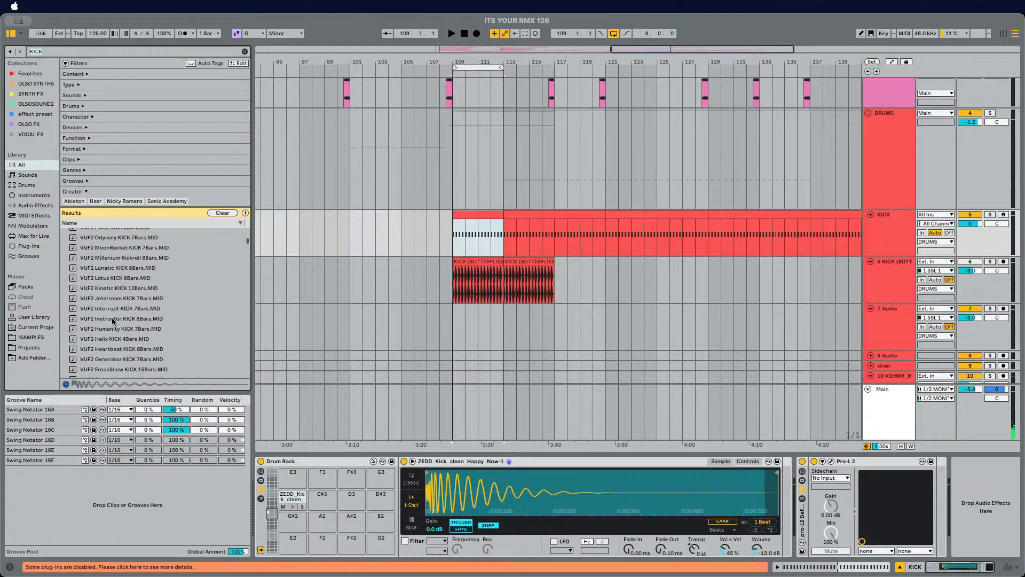
scroll(113, 321, down, 10)
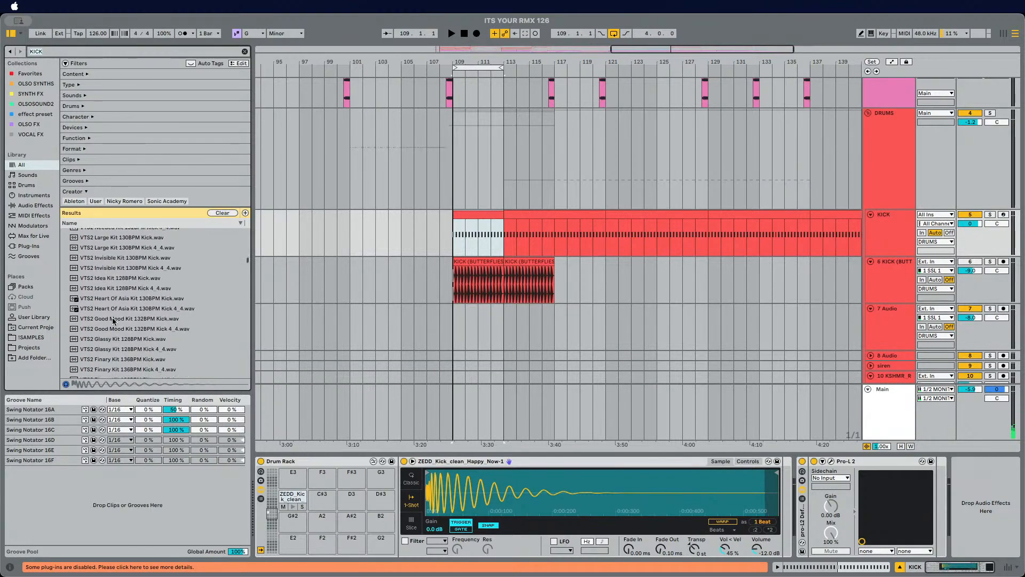
scroll(135, 298, down, 3)
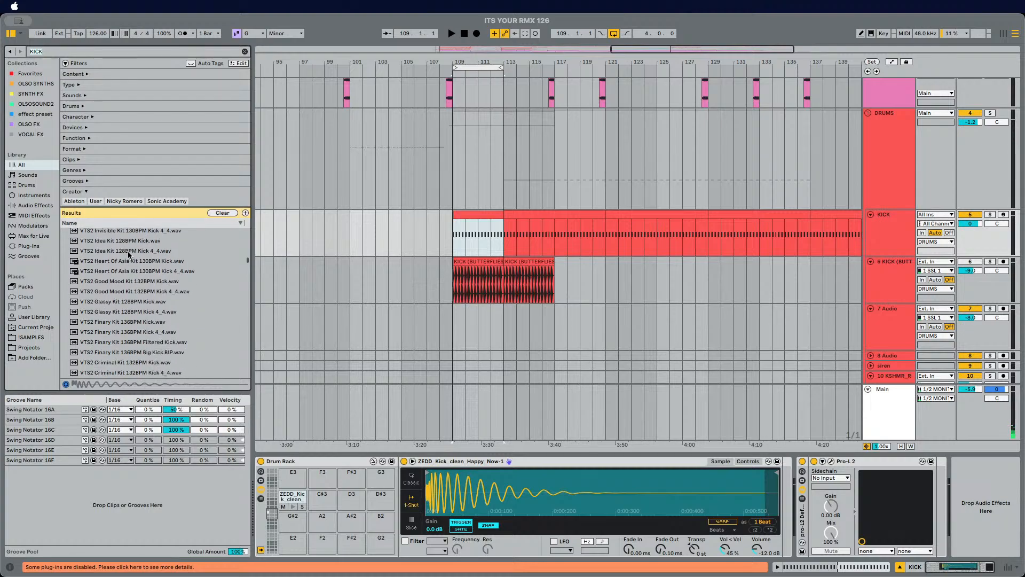
click(128, 253)
click(132, 301)
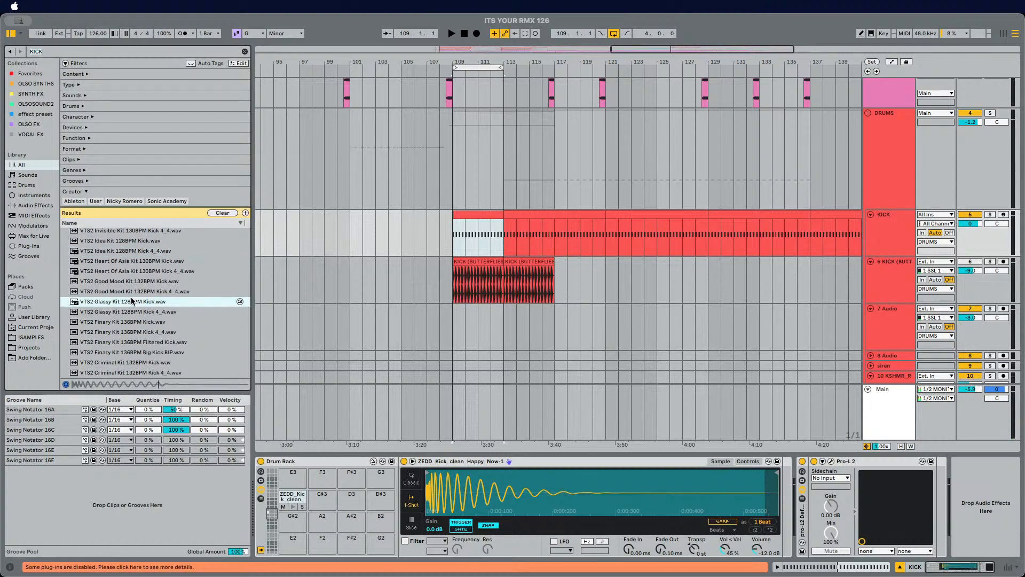
scroll(132, 301, down, 5)
click(132, 297)
click(134, 315)
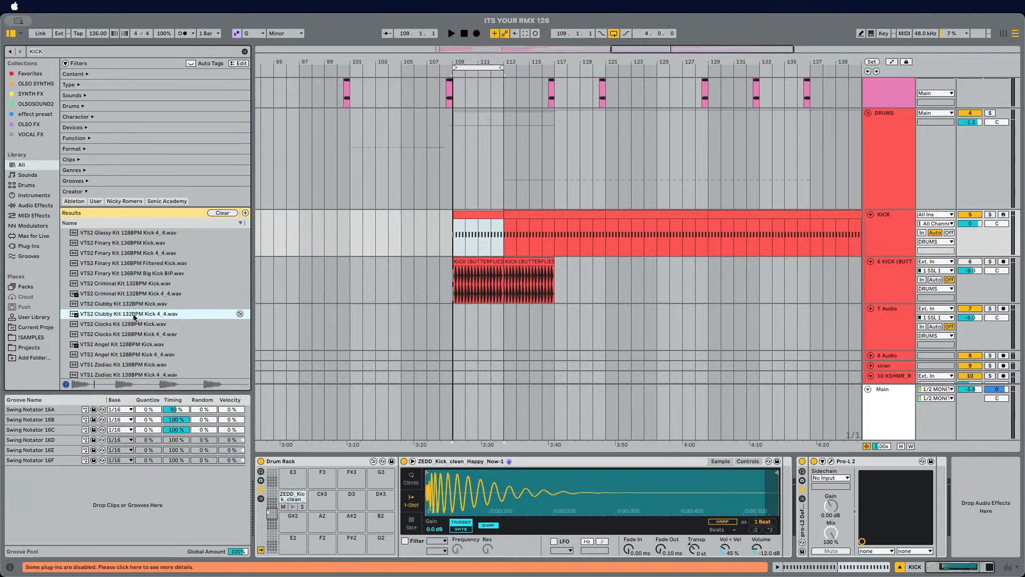
scroll(135, 317, down, 4)
click(137, 295)
scroll(136, 319, down, 4)
click(137, 316)
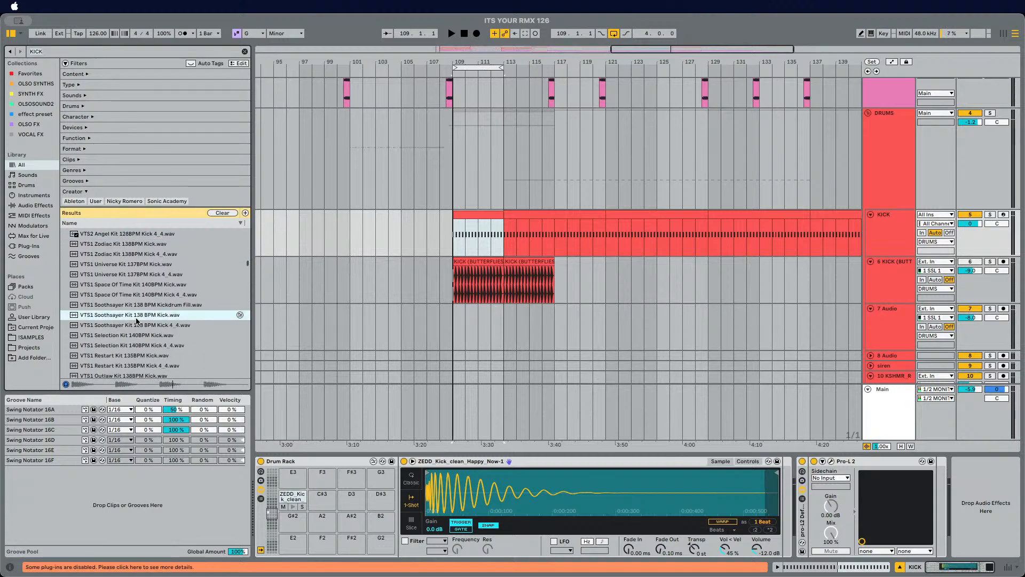
Step: Audition the VTS1 Fusion and Freefall kick samples, then play and stop the loop
scroll(158, 335, down, 5)
scroll(171, 319, down, 8)
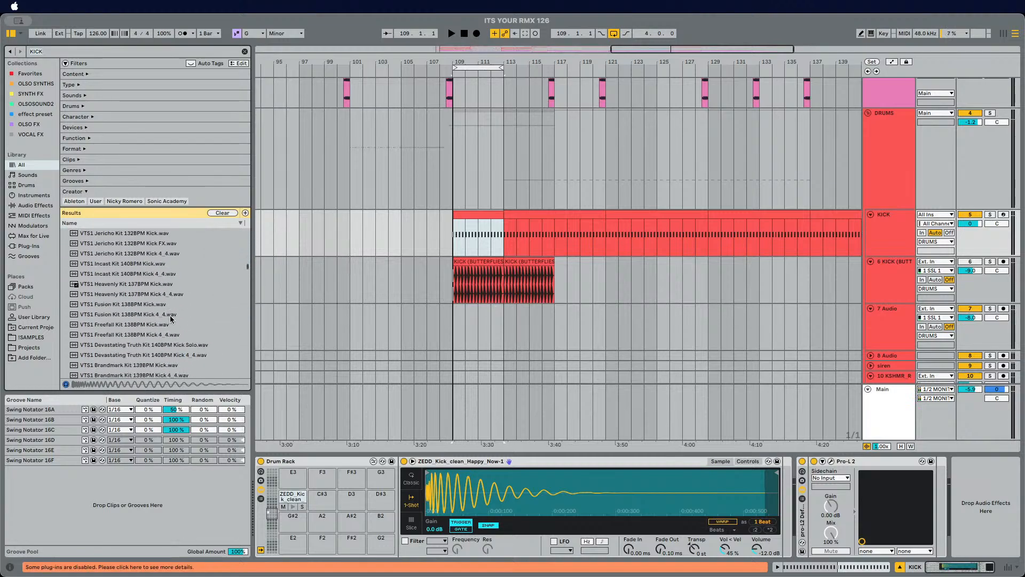
click(150, 286)
click(150, 303)
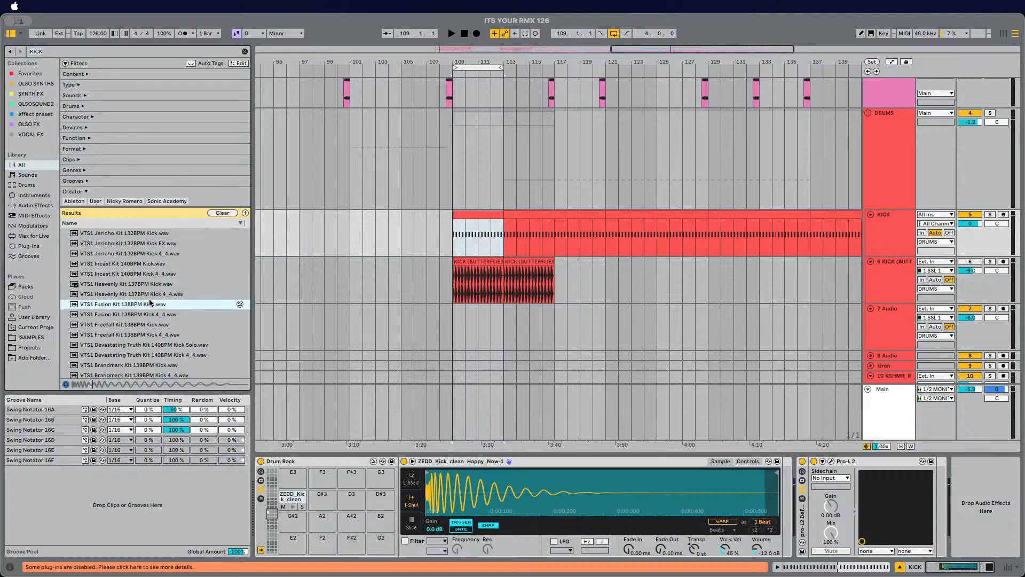
click(149, 314)
scroll(148, 321, down, 3)
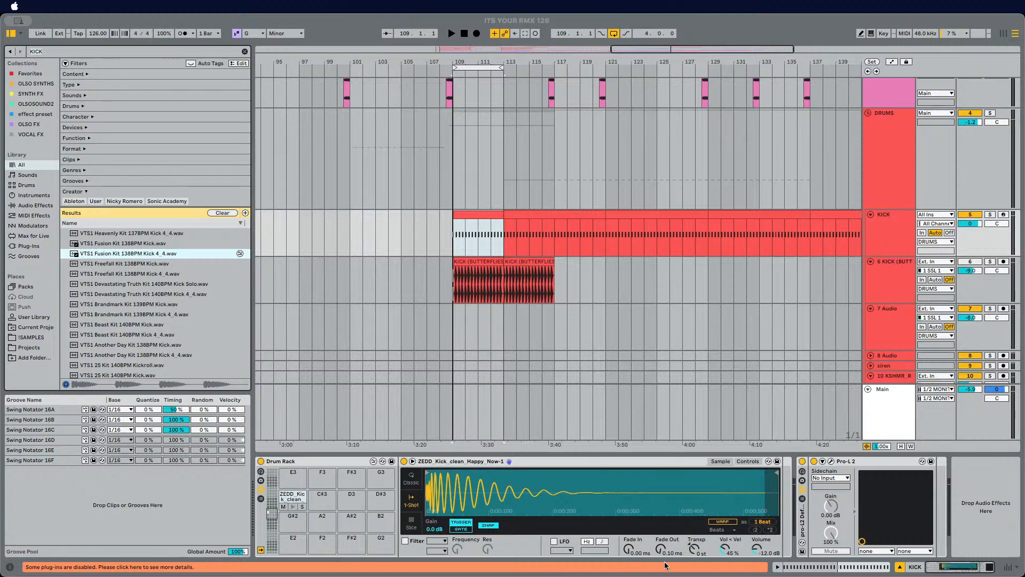
key(space)
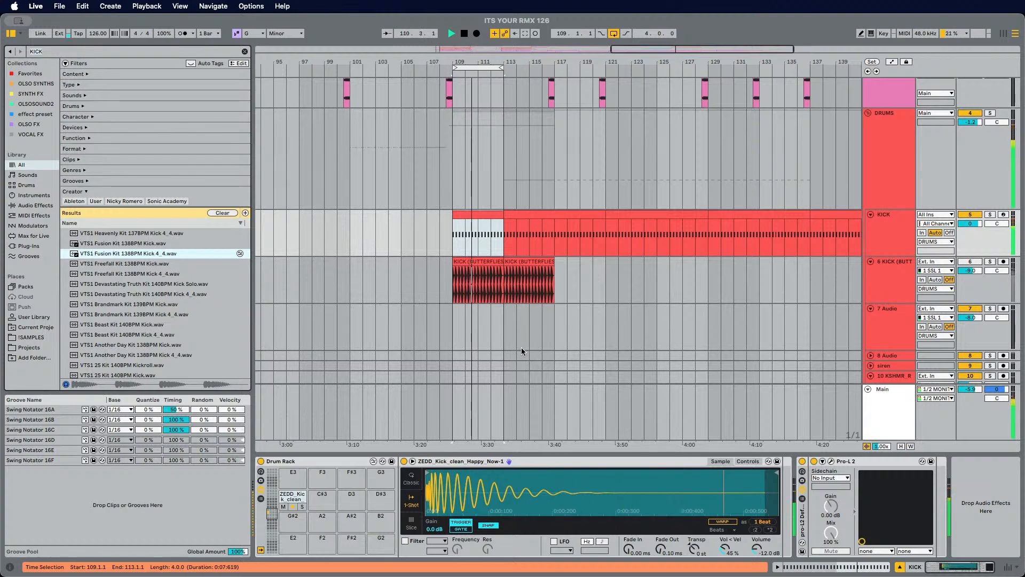
key(space)
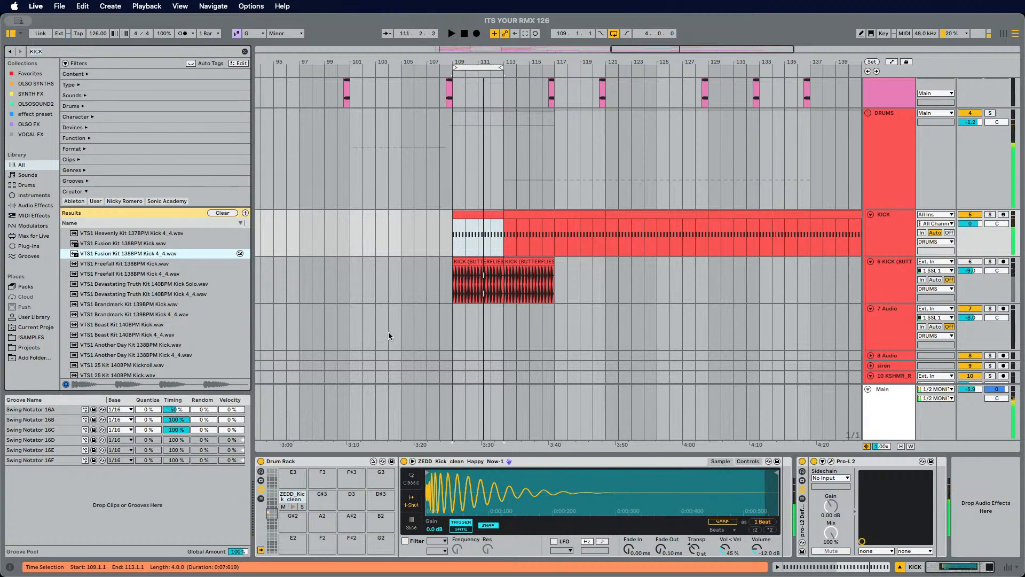